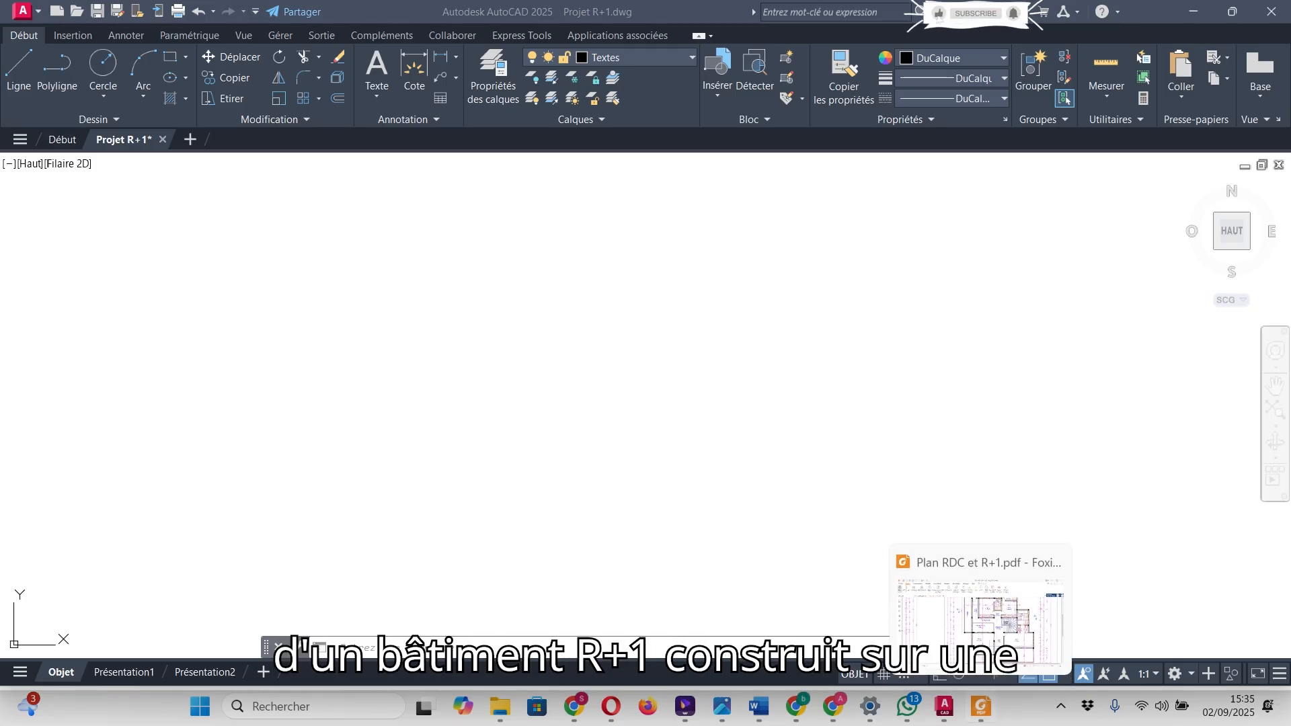
- Switch to Foxit PDF Reader, examine the plot layout in Plan Implantation.pdf from the house down to the garden, and return to AutoCAD
{"action": "left_click", "coordinate": [980, 706]}
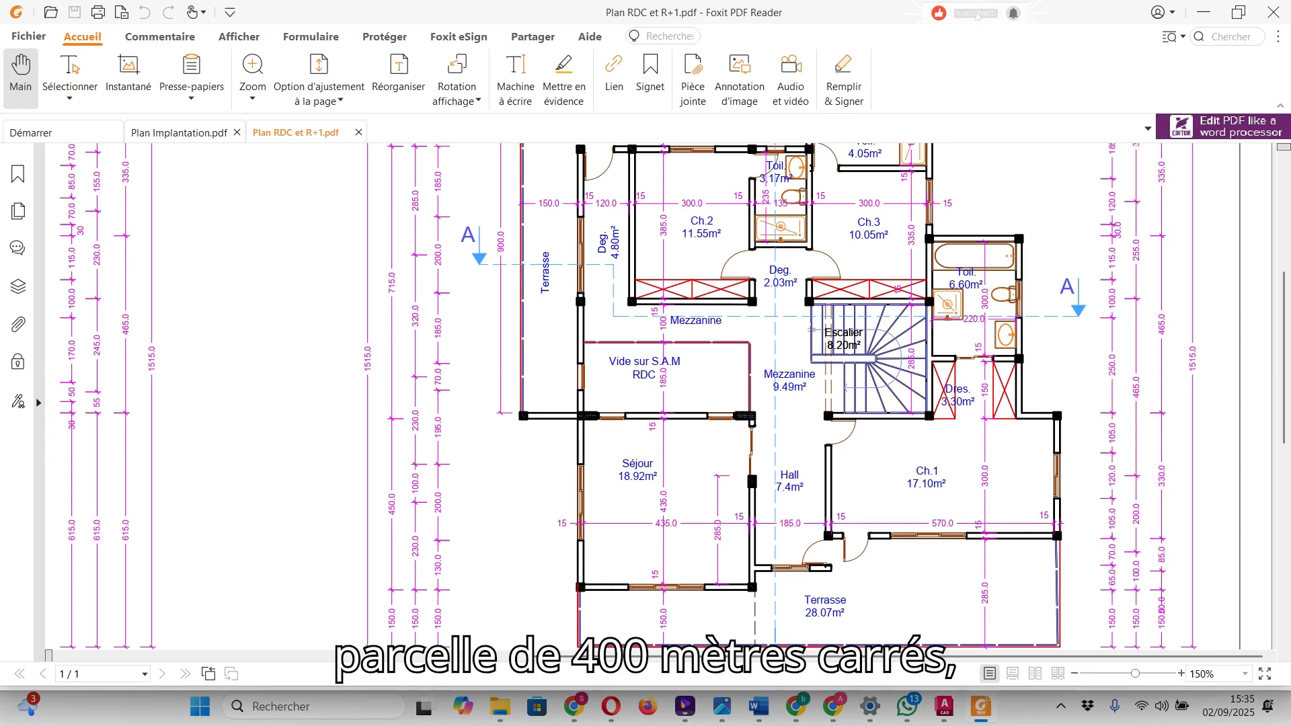
{"action": "left_click", "coordinate": [179, 133]}
{"action": "scroll", "coordinate": [661, 402], "scroll_direction": "up", "scroll_amount": 7}
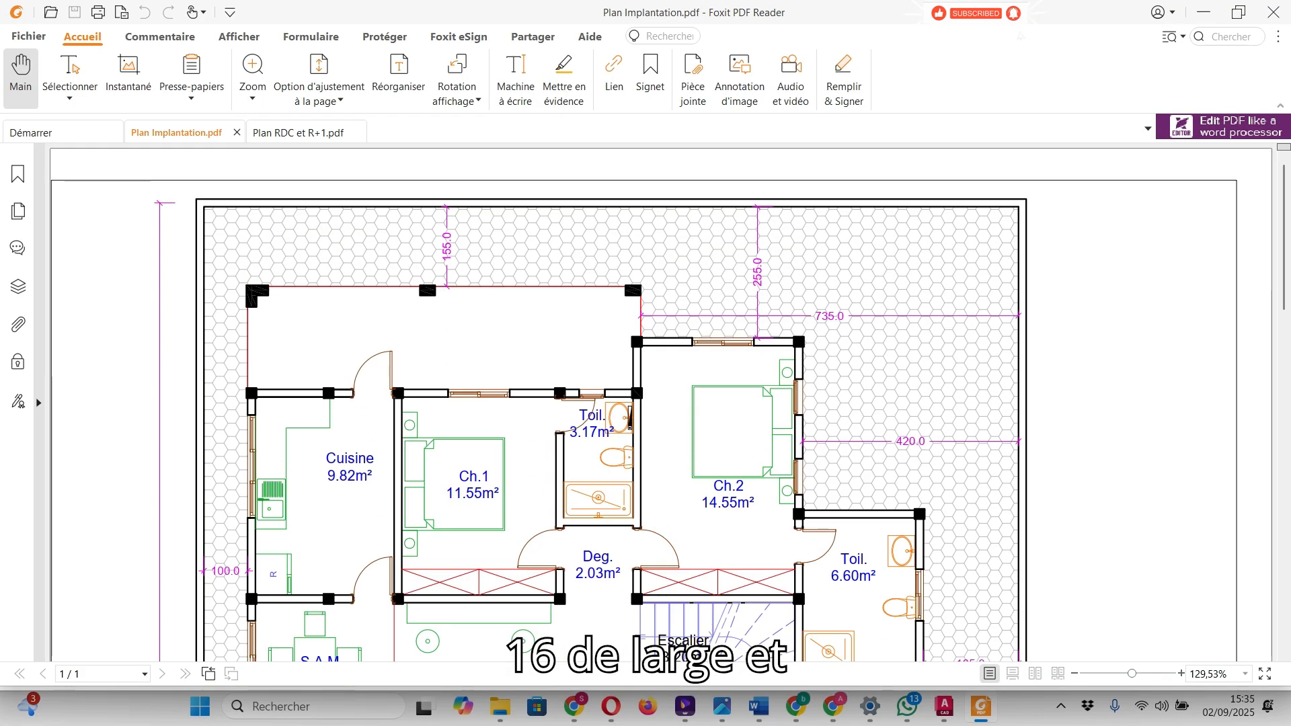
{"action": "scroll", "coordinate": [426, 274], "scroll_direction": "down", "scroll_amount": 12}
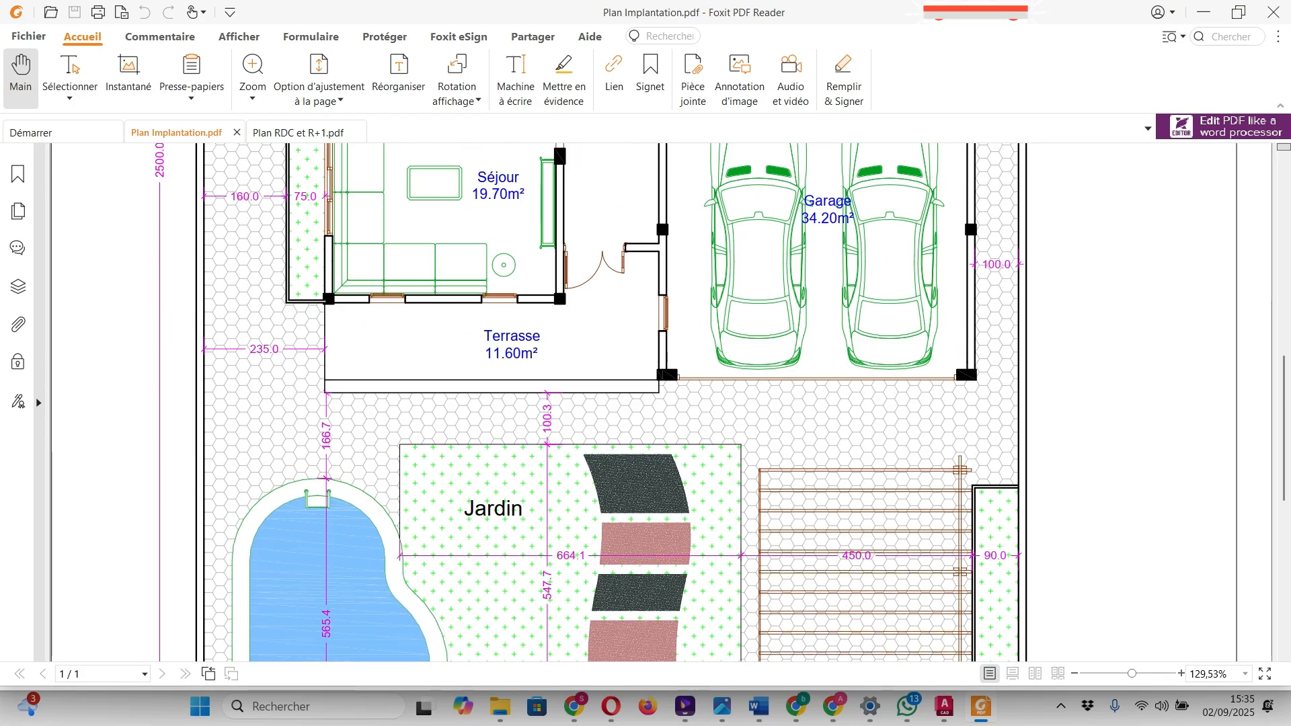
{"action": "scroll", "coordinate": [664, 191], "scroll_direction": "up", "scroll_amount": 2}
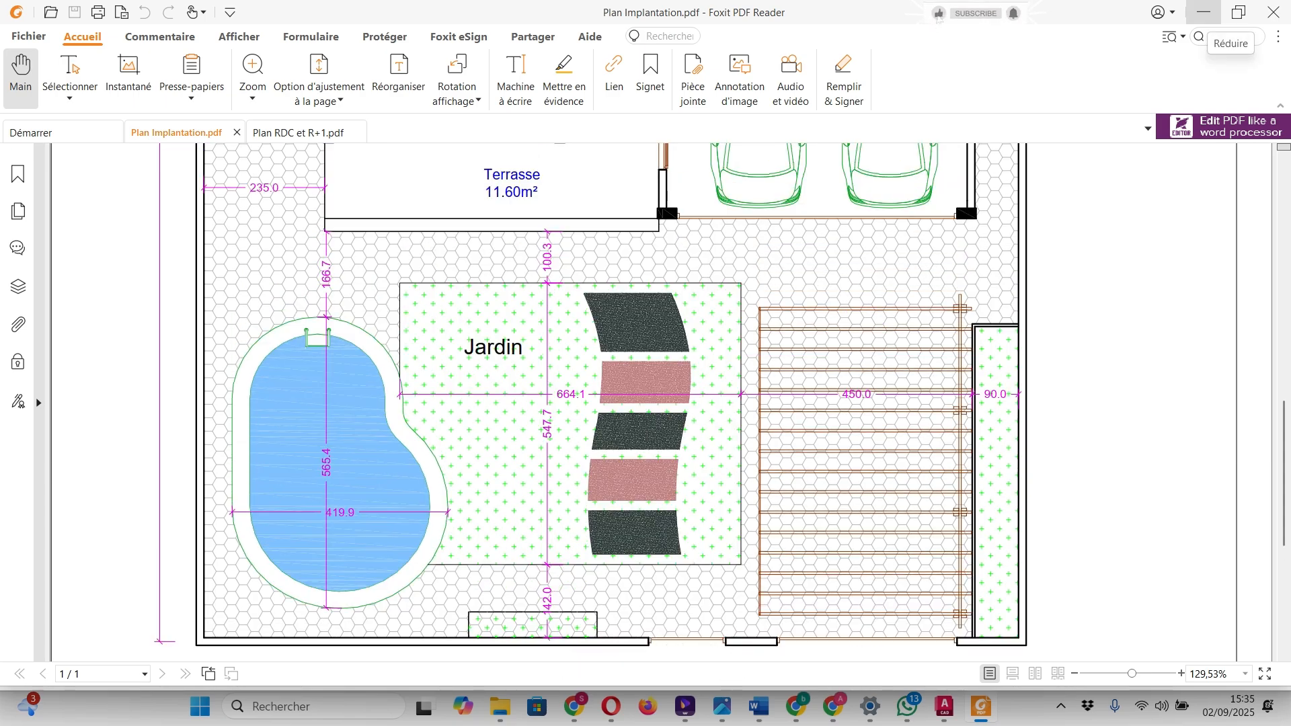
{"action": "left_click", "coordinate": [1203, 13]}
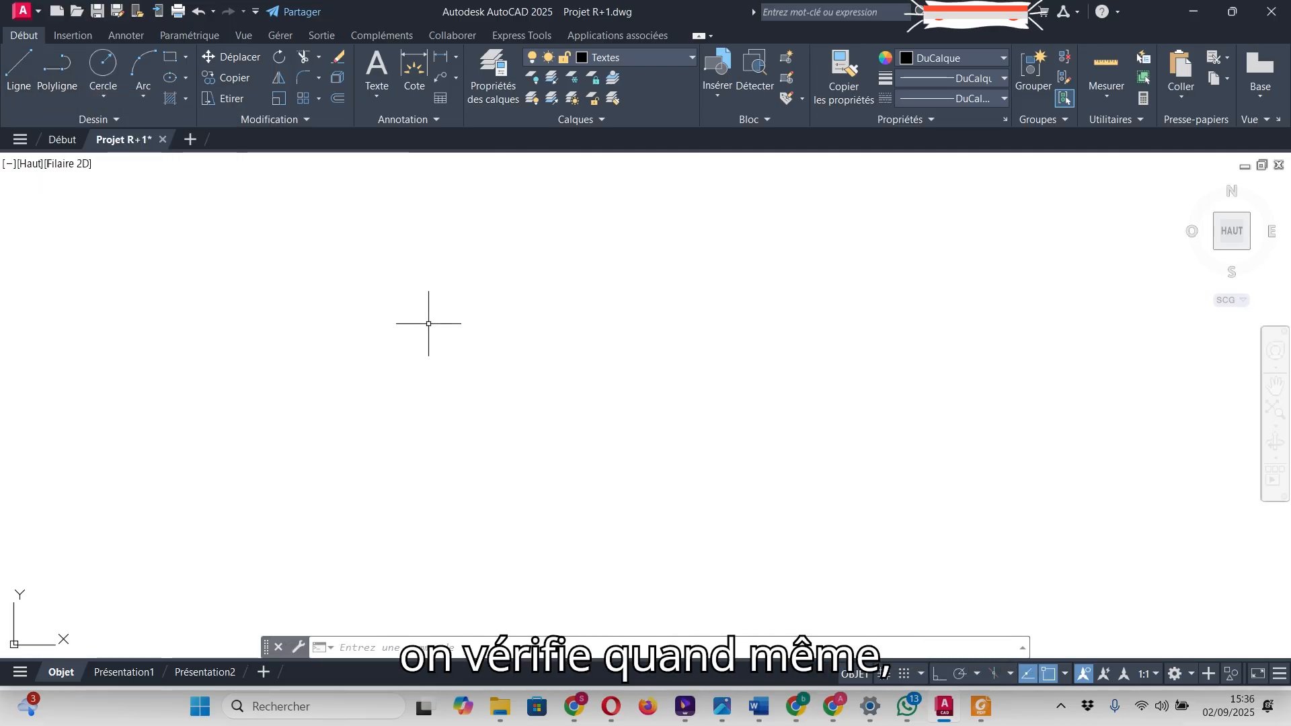
{"action": "type", "text": "joi"}
{"action": "key", "text": "Return"}
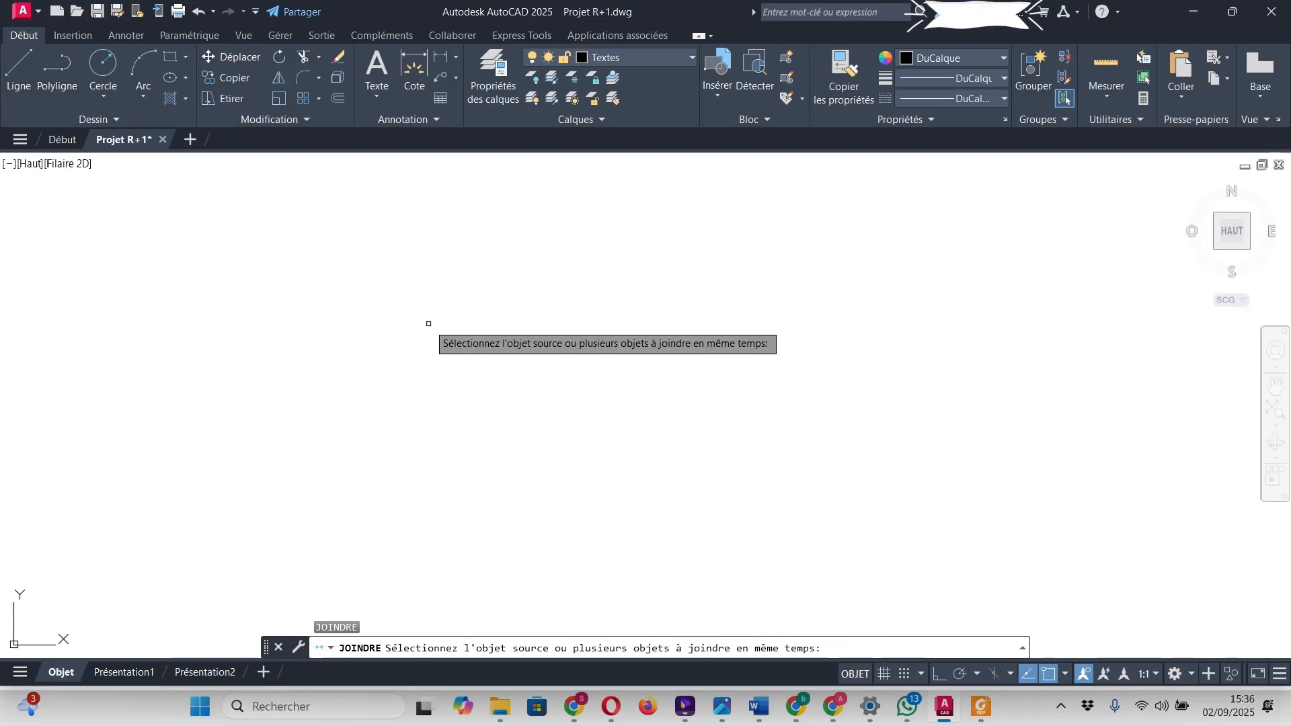
{"action": "key", "text": "Escape"}
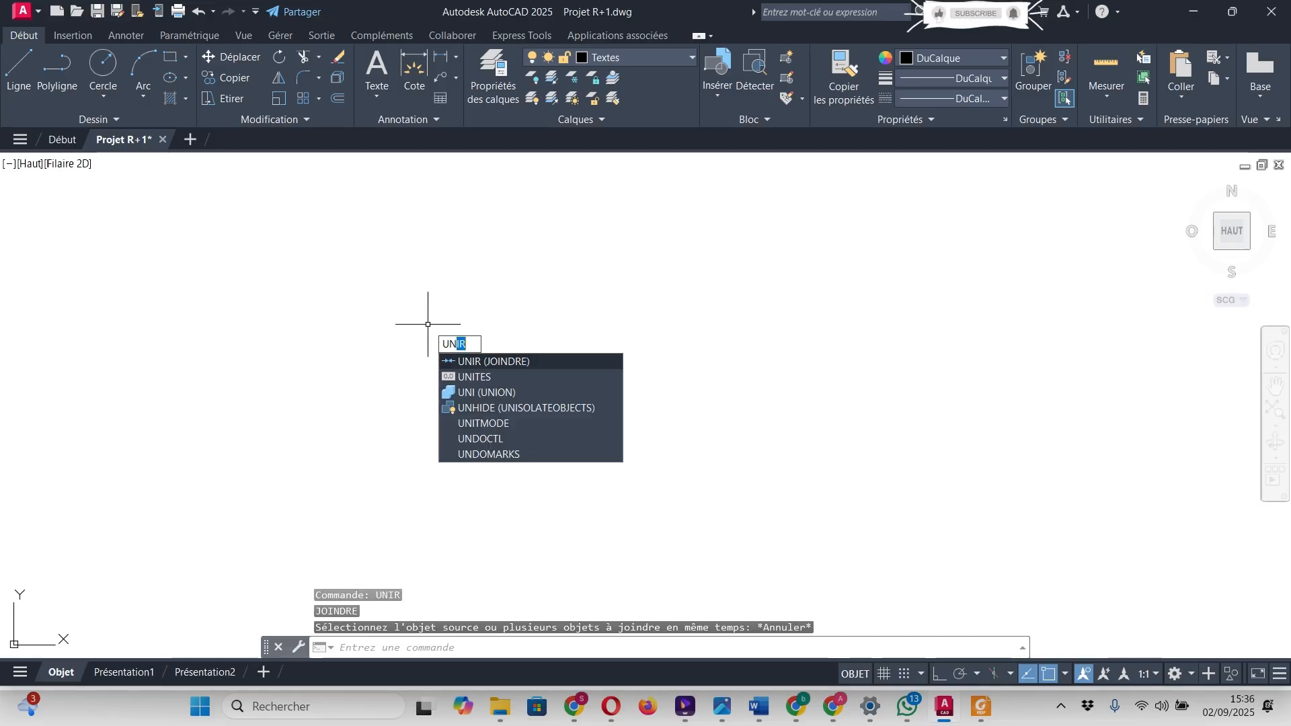
- Check the drawing's length, angle and insertion units with the UNITES command and accept the settings
{"action": "key", "text": "Down"}
{"action": "key", "text": "Return"}
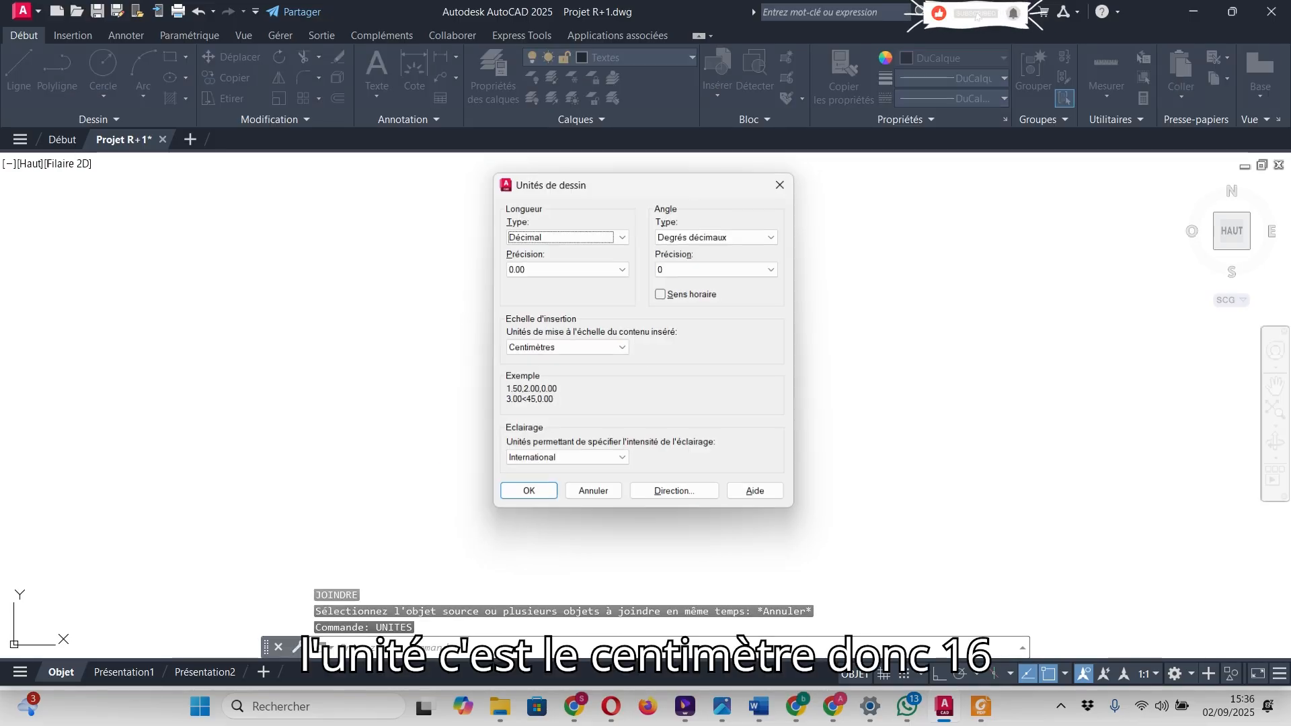
{"action": "left_click", "coordinate": [526, 497]}
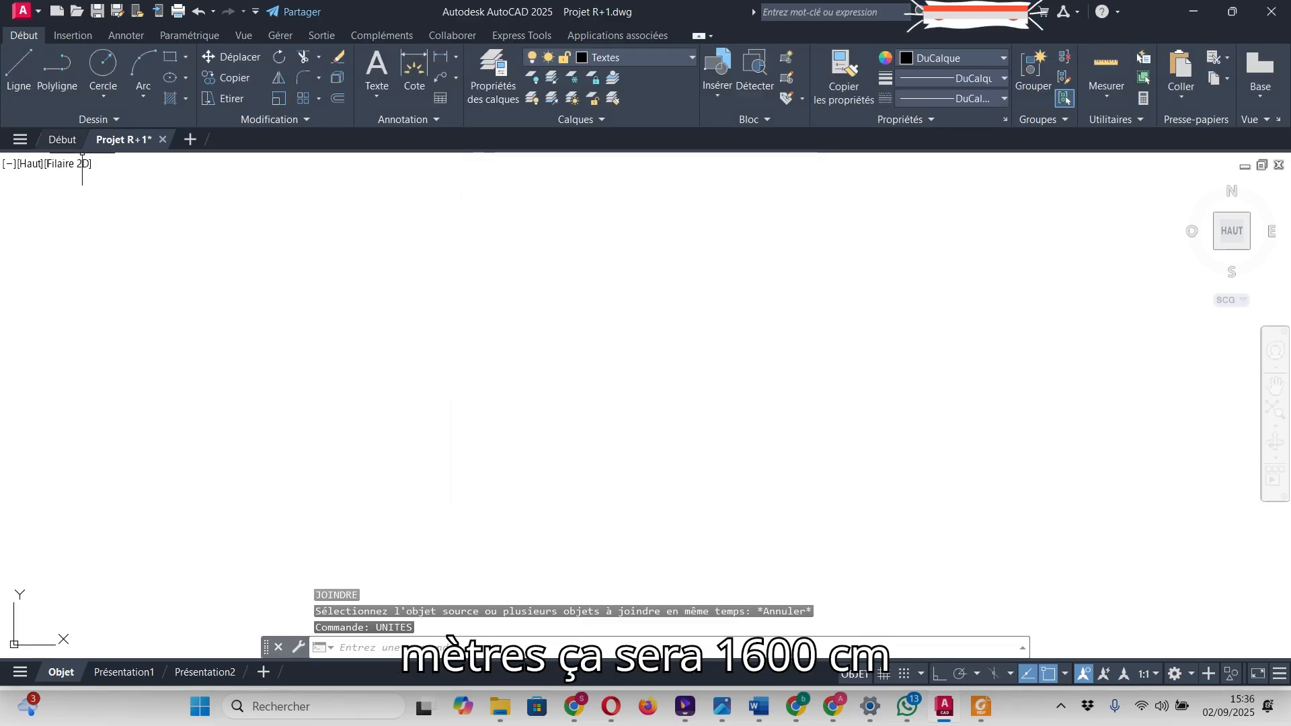
- With ortho mode on and the grid off, draw a horizontal line of 1600 for the plot's width
{"action": "left_click", "coordinate": [19, 67]}
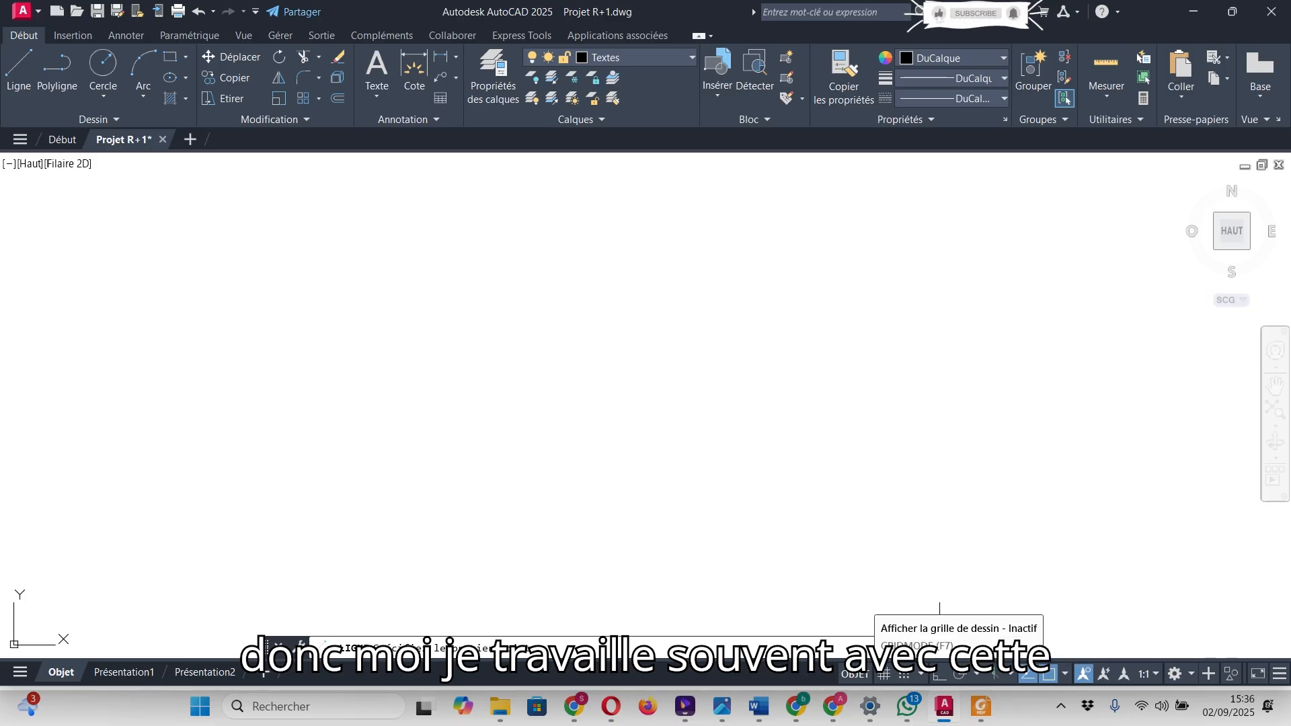
{"action": "left_click", "coordinate": [883, 673]}
{"action": "left_click", "coordinate": [883, 673]}
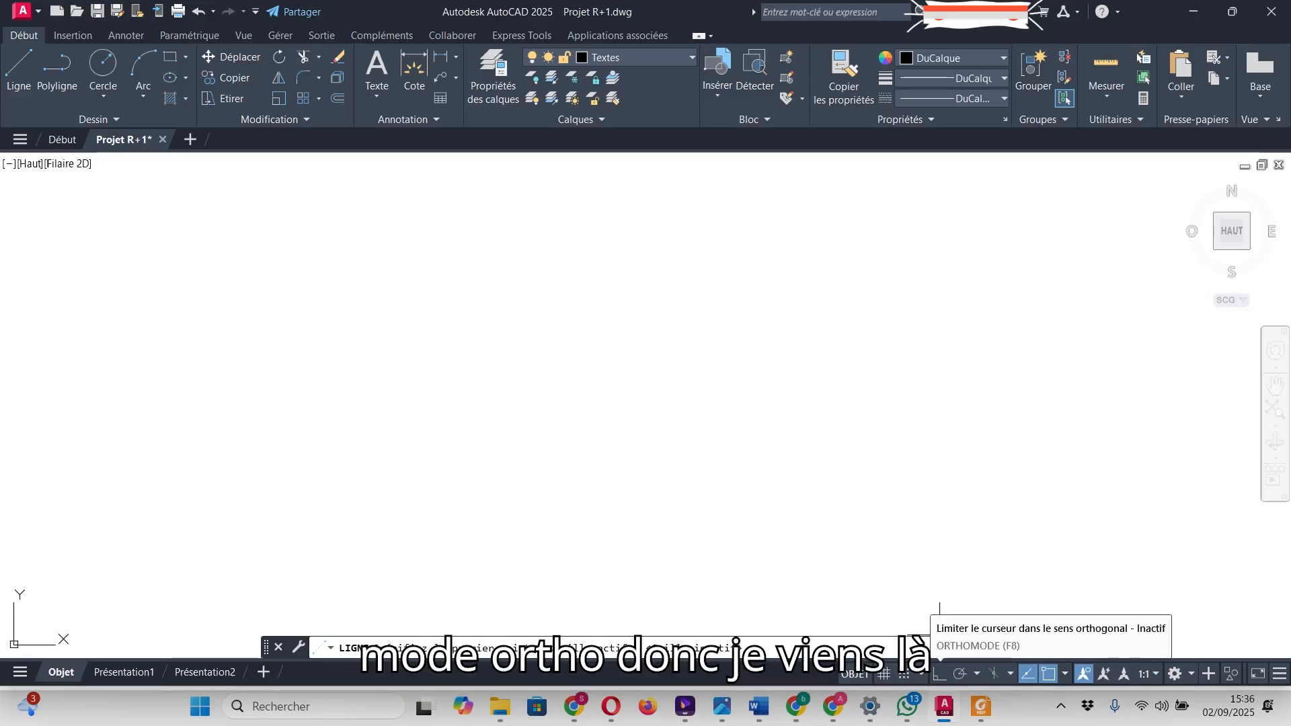
{"action": "left_click", "coordinate": [939, 674]}
{"action": "left_click", "coordinate": [240, 262]}
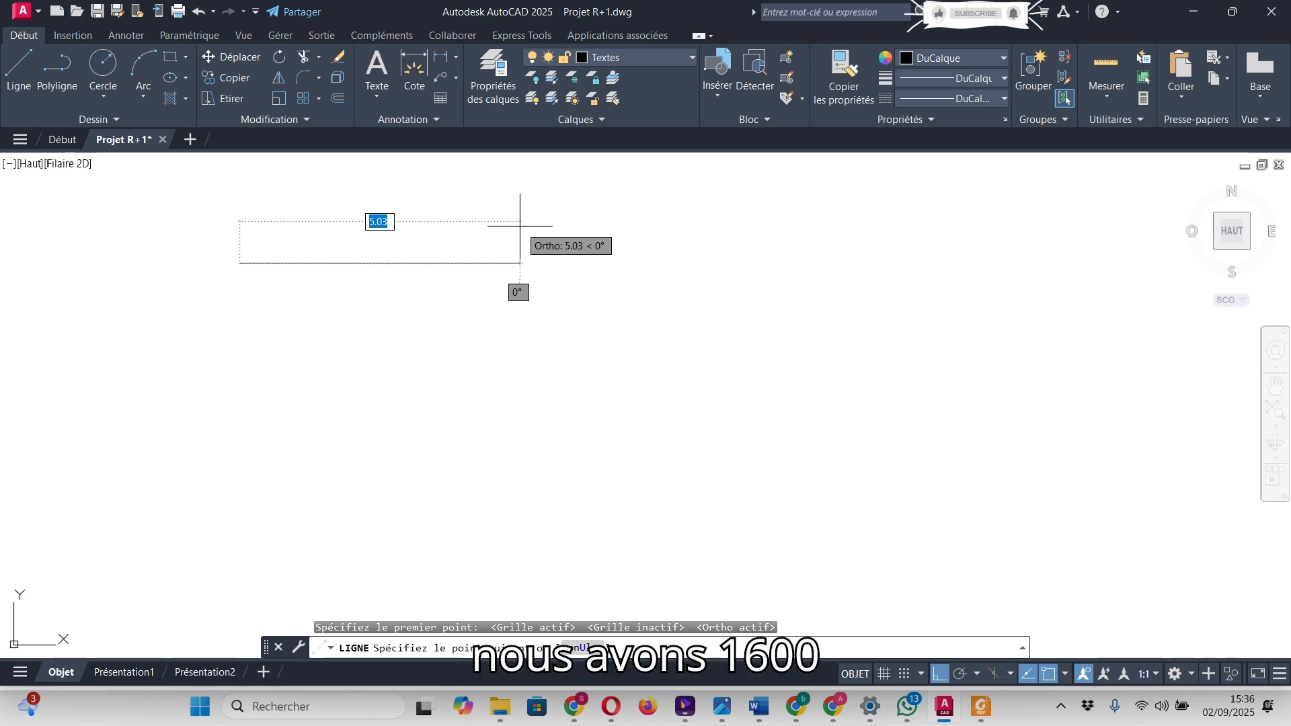
{"action": "type", "text": "1600"}
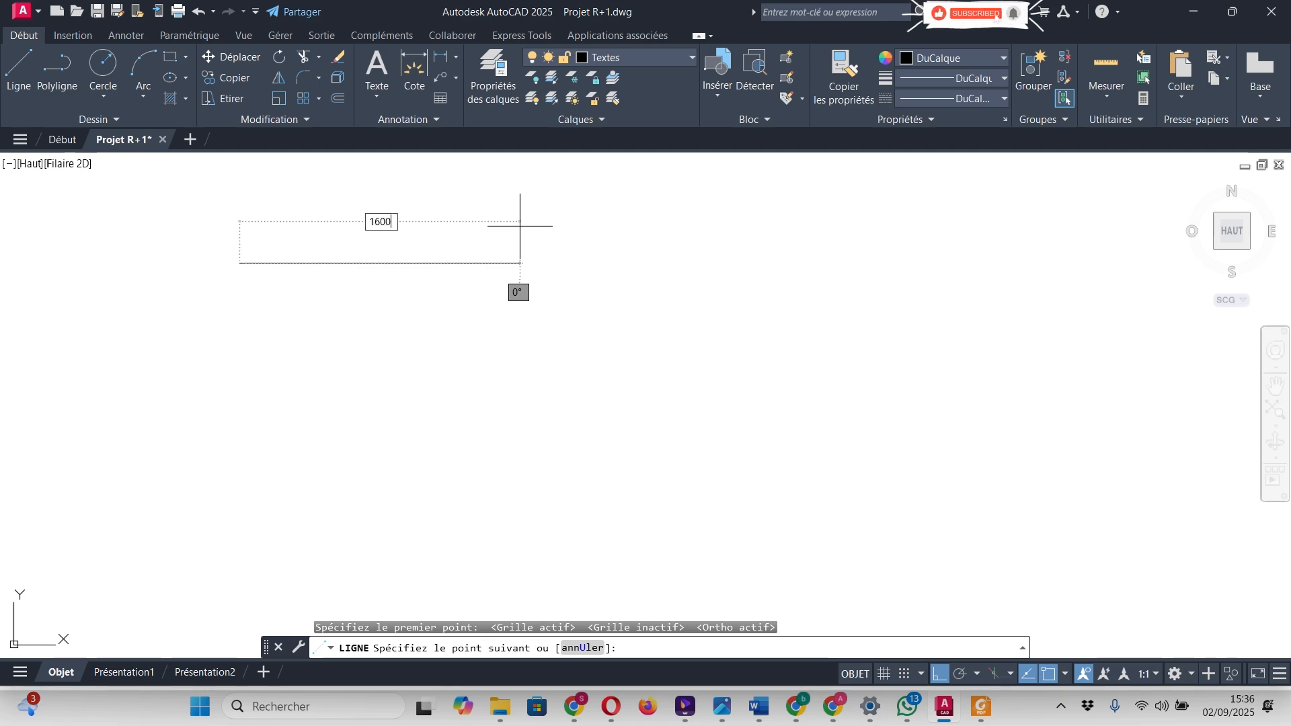
{"action": "key", "text": "Return"}
{"action": "scroll", "coordinate": [370, 339], "scroll_direction": "up", "scroll_amount": 3}
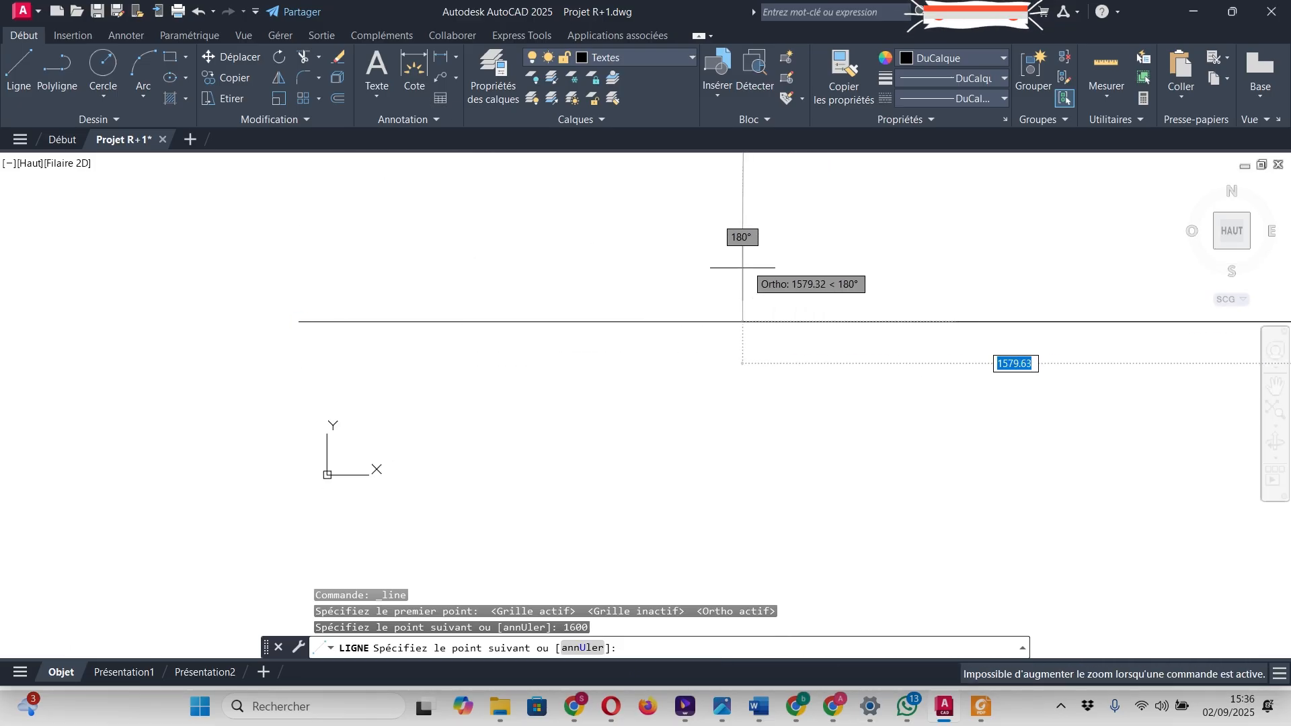
{"action": "scroll", "coordinate": [685, 366], "scroll_direction": "down", "scroll_amount": 2}
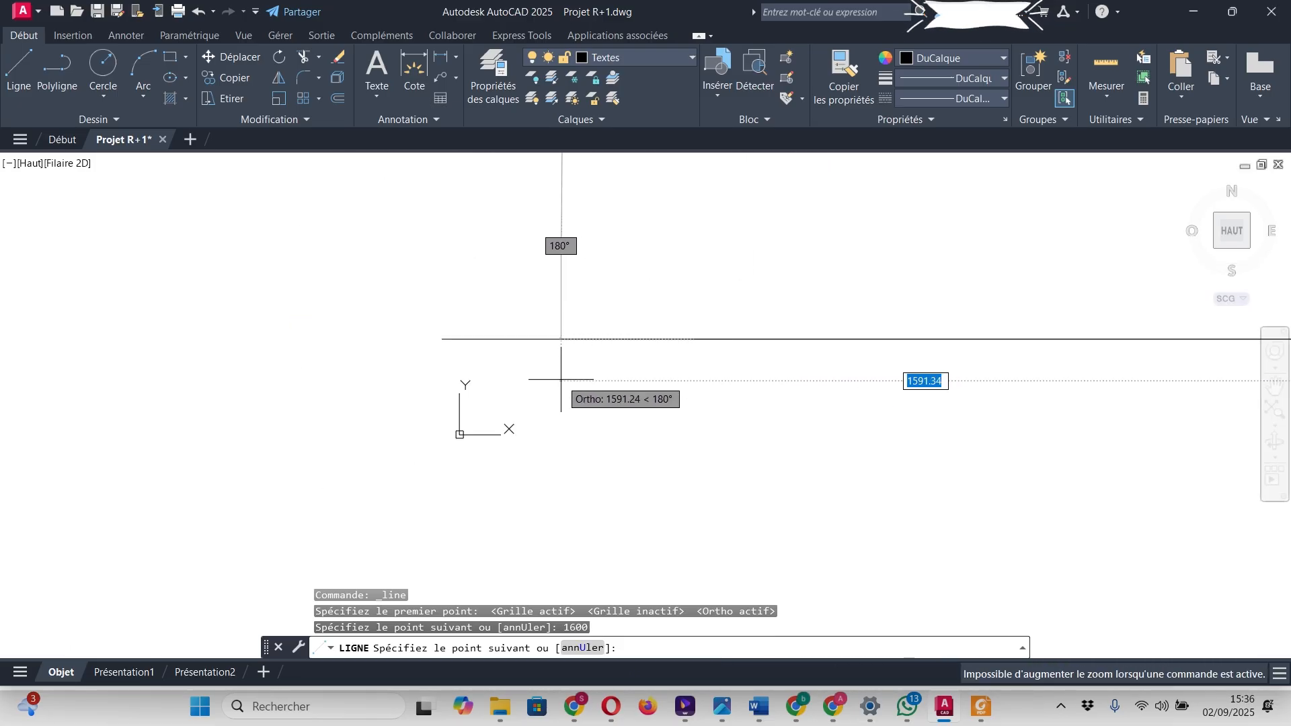
{"action": "key", "text": "Escape"}
- Draw a vertical line of 2500 upward from the left end of the plot's horizontal base line
{"action": "scroll", "coordinate": [508, 363], "scroll_direction": "down", "scroll_amount": 3}
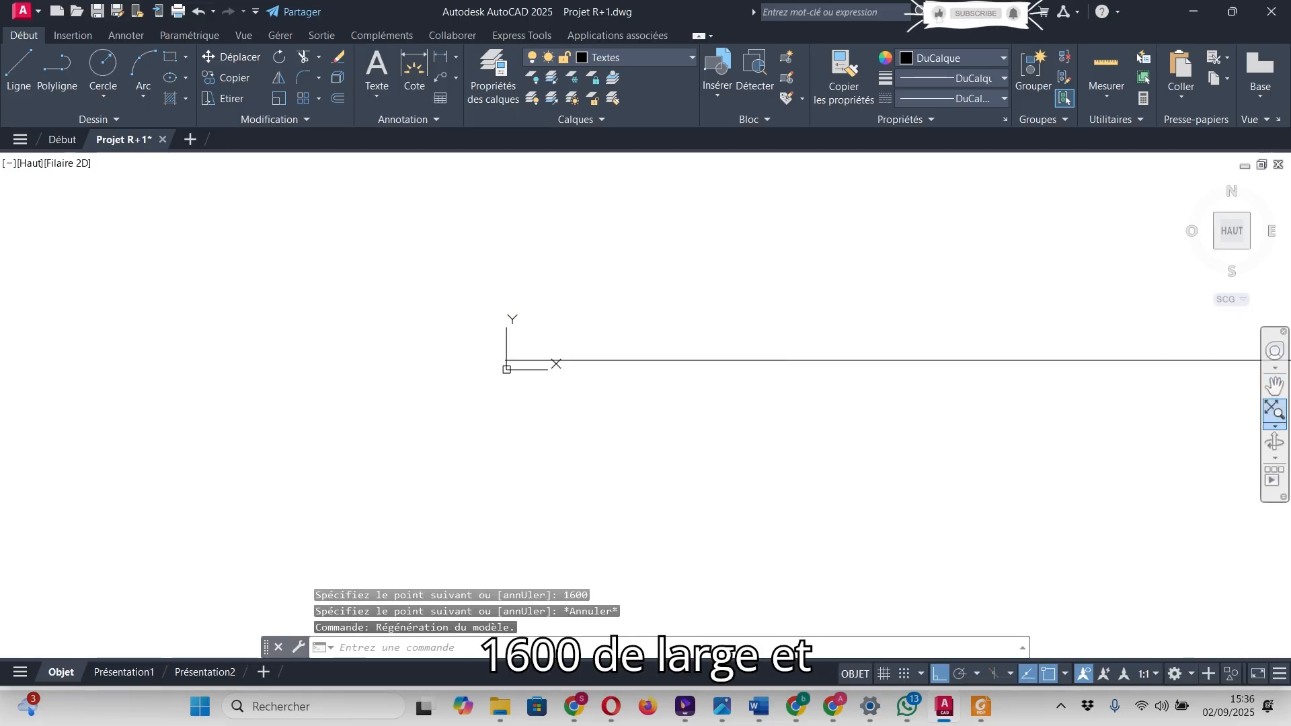
{"action": "left_click", "coordinate": [1274, 409]}
{"action": "scroll", "coordinate": [728, 404], "scroll_direction": "down", "scroll_amount": 6}
{"action": "scroll", "coordinate": [757, 353], "scroll_direction": "up", "scroll_amount": 3}
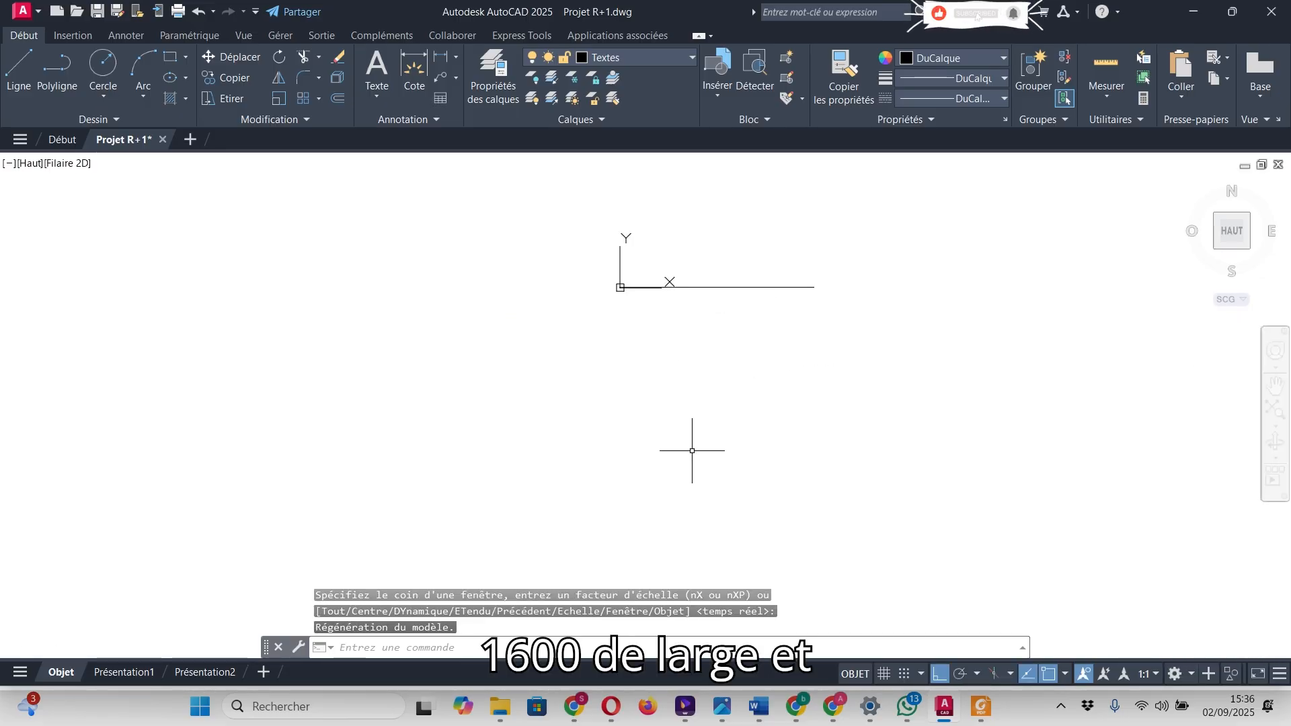
{"action": "middle_click_drag", "start_coordinate": [885, 230], "coordinate": [757, 396]}
{"action": "scroll", "coordinate": [757, 396], "scroll_direction": "down", "scroll_amount": 2}
{"action": "scroll", "coordinate": [757, 396], "scroll_direction": "up", "scroll_amount": 2}
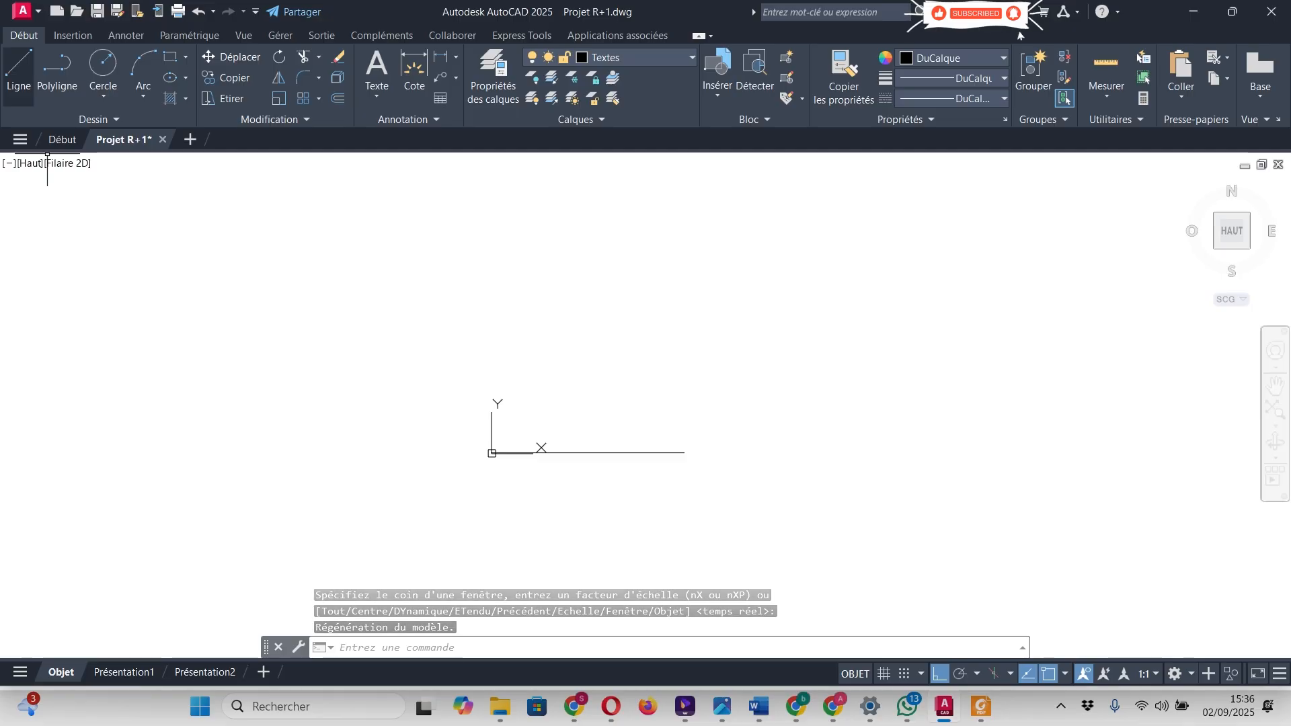
{"action": "left_click", "coordinate": [19, 71]}
{"action": "left_click", "coordinate": [492, 453]}
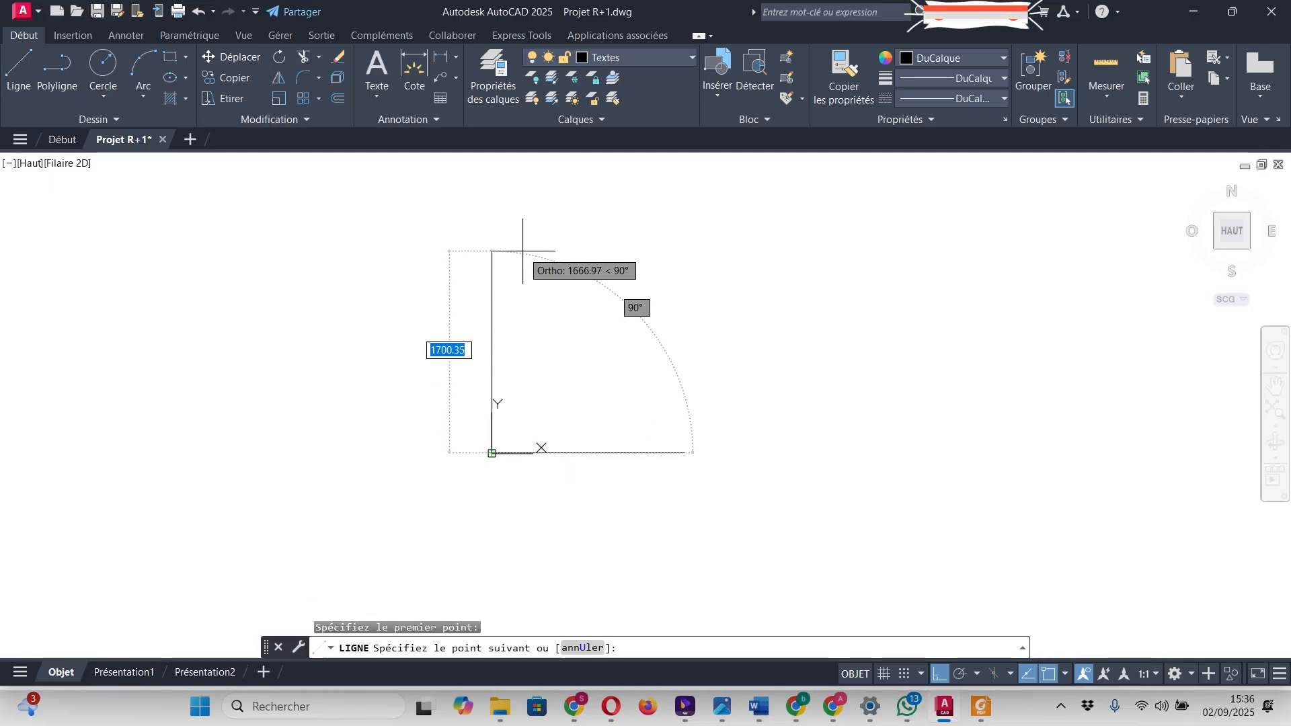
{"action": "type", "text": "2500"}
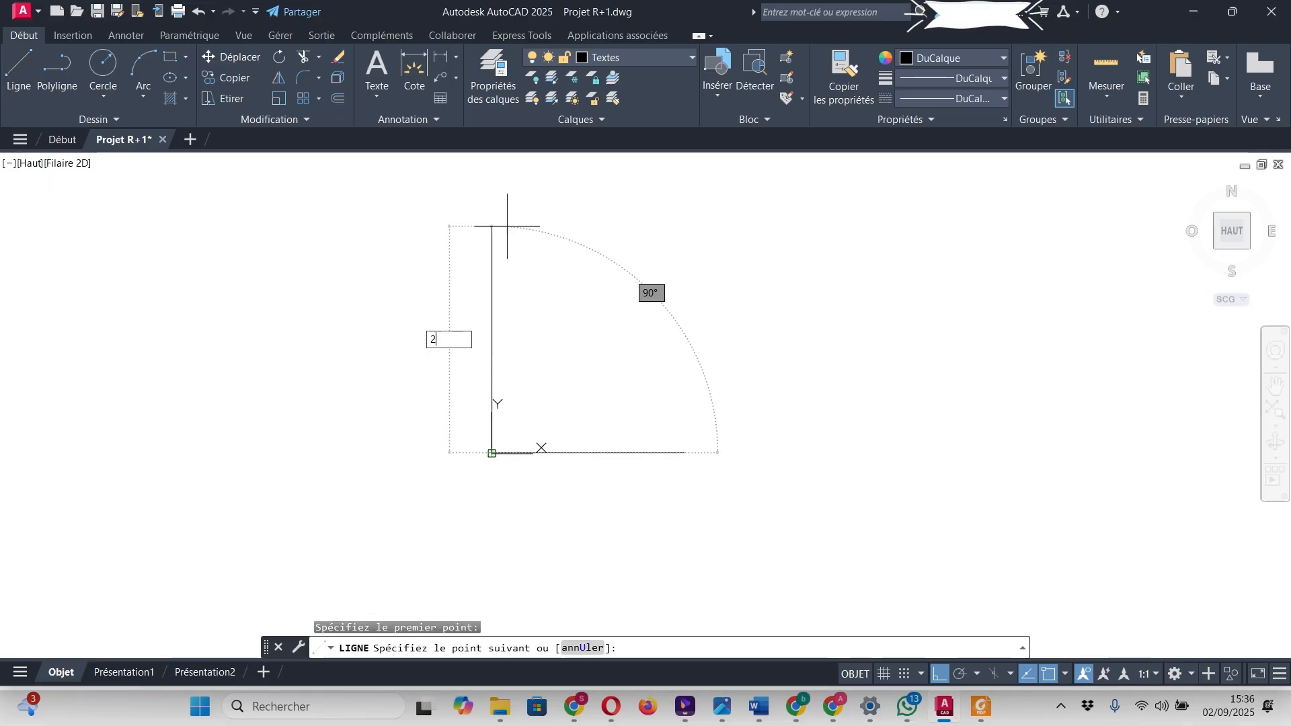
{"action": "key", "text": "Return"}
- Close the plot rectangle with a top edge as wide as the base line and a right side down to its right end
{"action": "scroll", "coordinate": [506, 507], "scroll_direction": "down", "scroll_amount": 3}
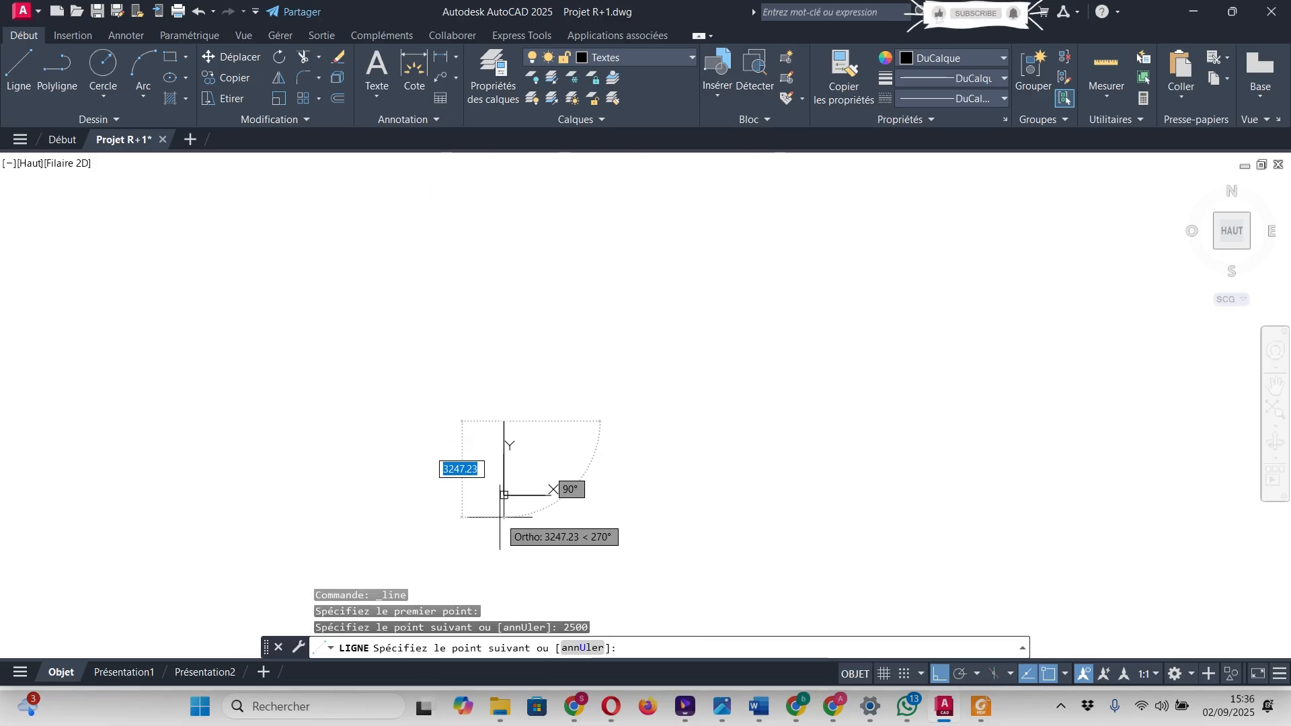
{"action": "scroll", "coordinate": [564, 446], "scroll_direction": "up", "scroll_amount": 3}
{"action": "scroll", "coordinate": [528, 434], "scroll_direction": "down", "scroll_amount": 1}
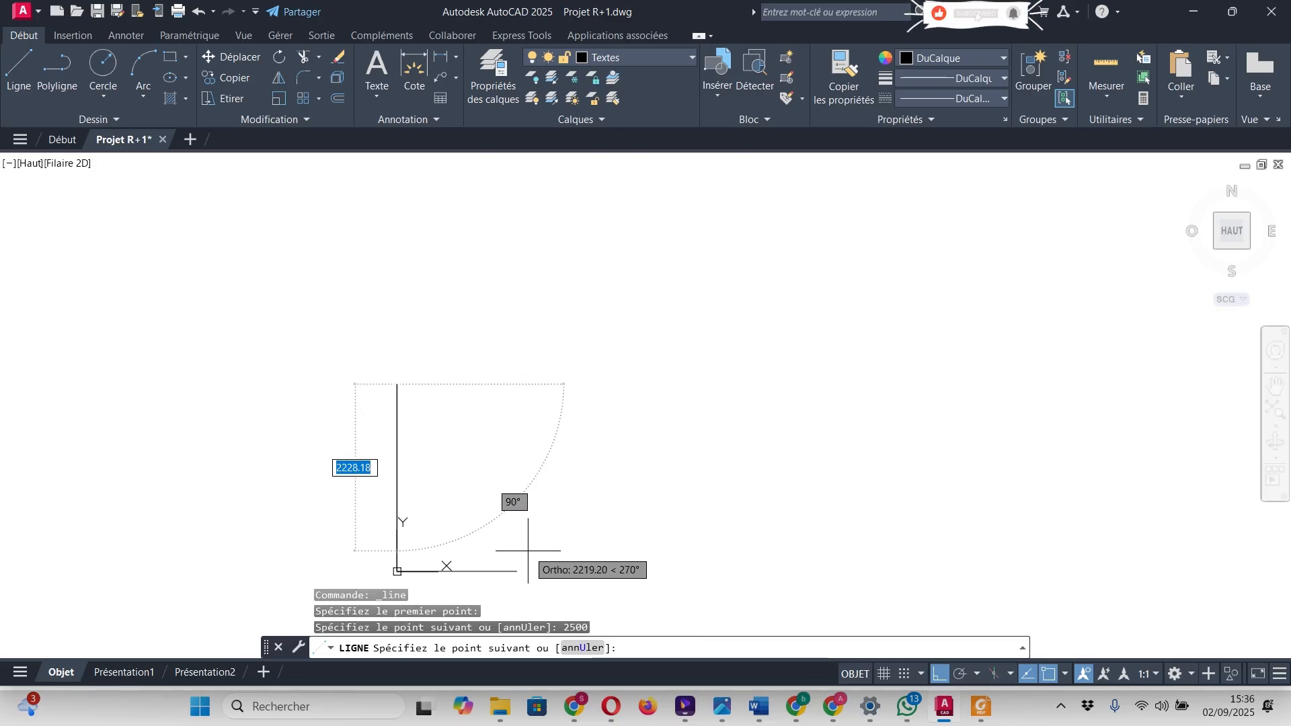
{"action": "left_click", "coordinate": [516, 384]}
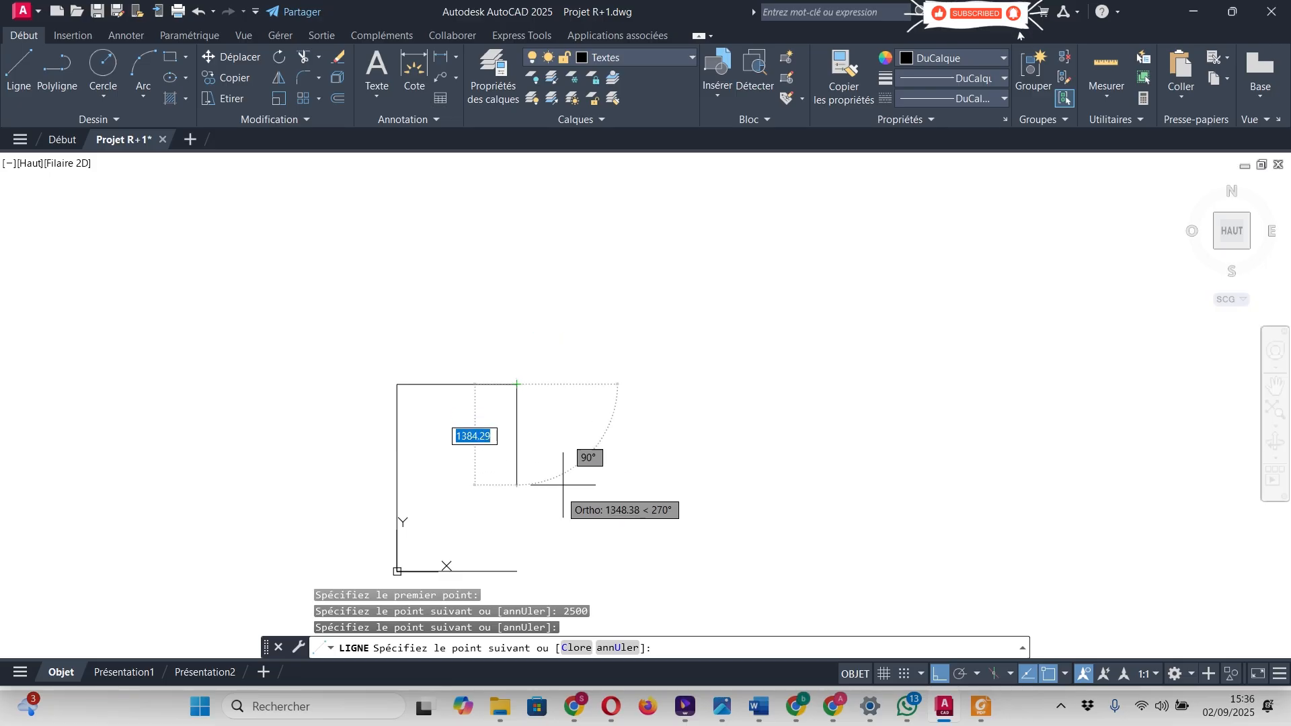
{"action": "left_click", "coordinate": [517, 571]}
{"action": "right_click", "coordinate": [516, 571]}
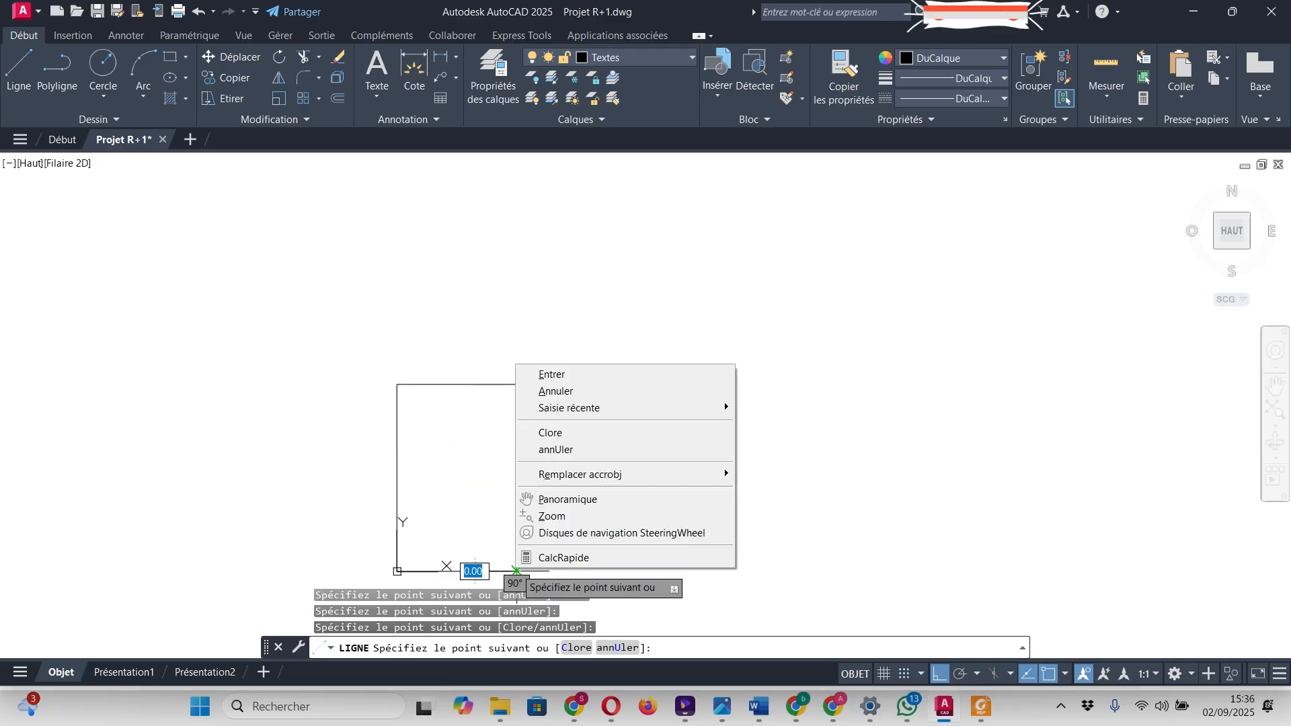
{"action": "key", "text": "Escape"}
- Assign the four lines of the plot rectangle to the Murs layer and clear the selection
{"action": "scroll", "coordinate": [533, 319], "scroll_direction": "down", "scroll_amount": 6}
{"action": "scroll", "coordinate": [509, 340], "scroll_direction": "up", "scroll_amount": 5}
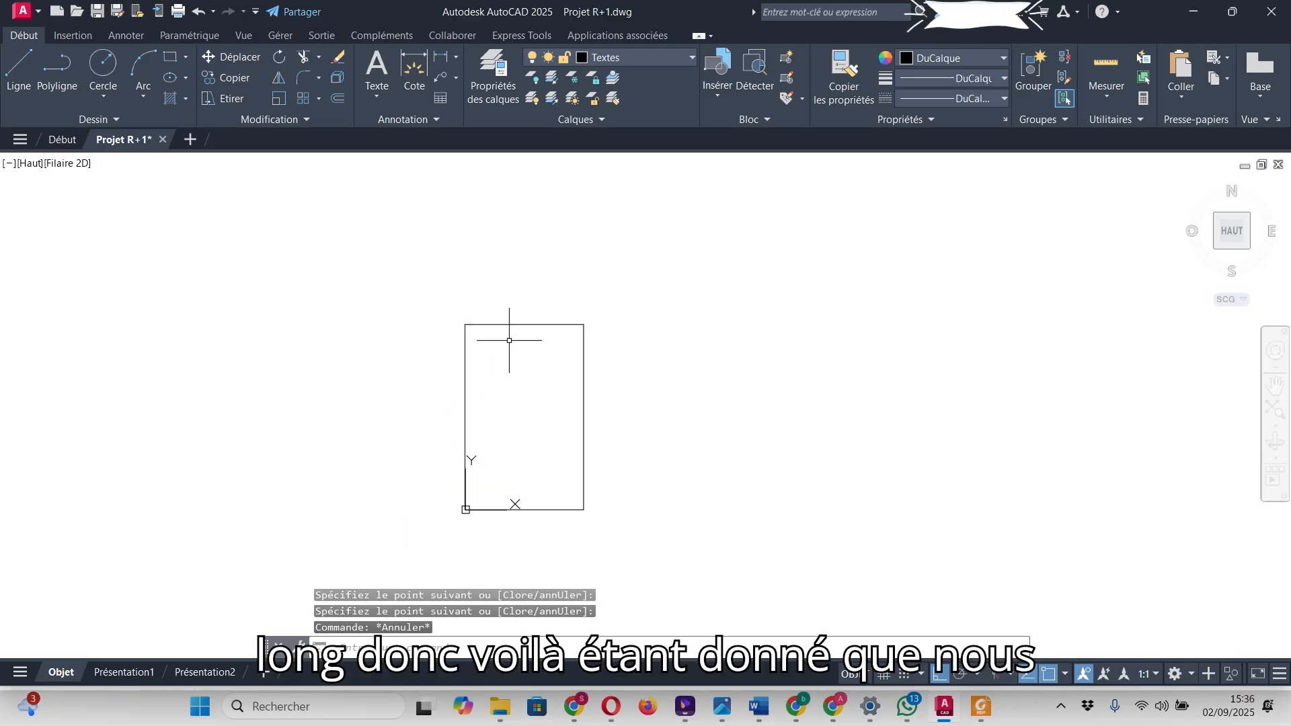
{"action": "scroll", "coordinate": [472, 337], "scroll_direction": "up", "scroll_amount": 2}
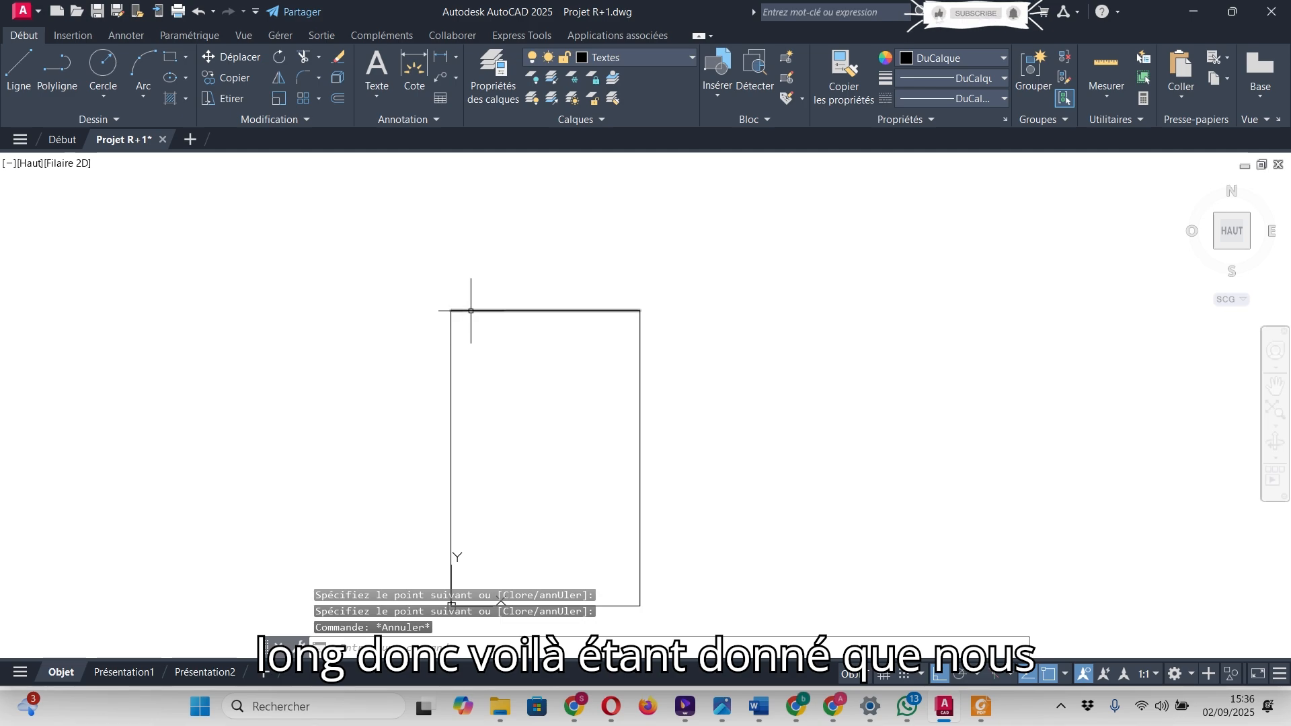
{"action": "scroll", "coordinate": [477, 261], "scroll_direction": "down", "scroll_amount": 3}
{"action": "scroll", "coordinate": [478, 256], "scroll_direction": "up", "scroll_amount": 2}
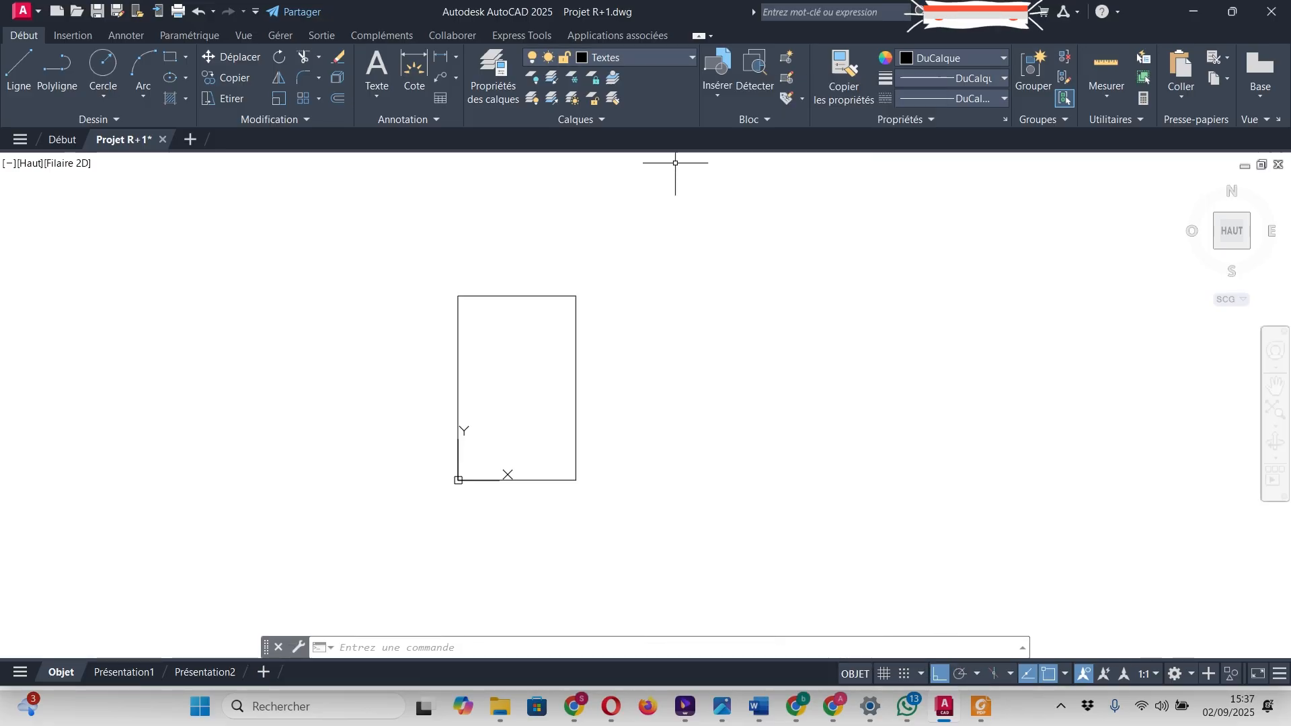
{"action": "mouse_move", "coordinate": [577, 334]}
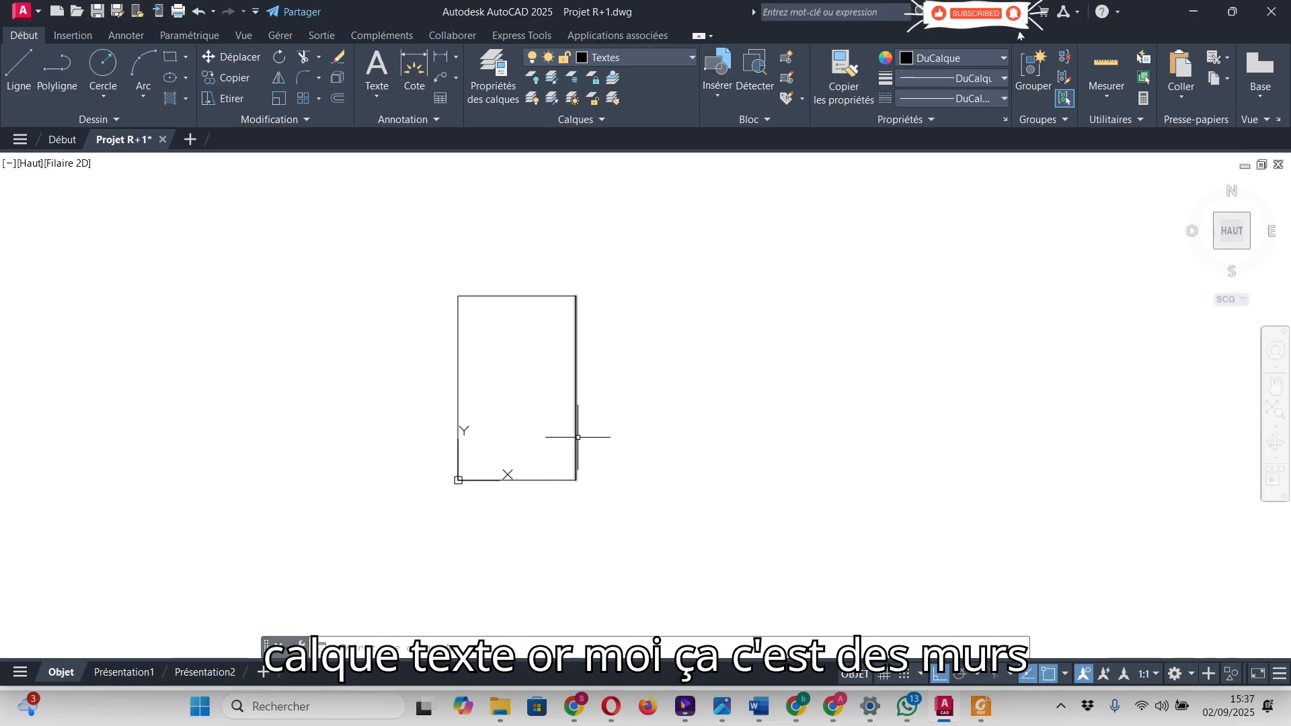
{"action": "left_click", "coordinate": [637, 519]}
{"action": "left_click", "coordinate": [421, 231]}
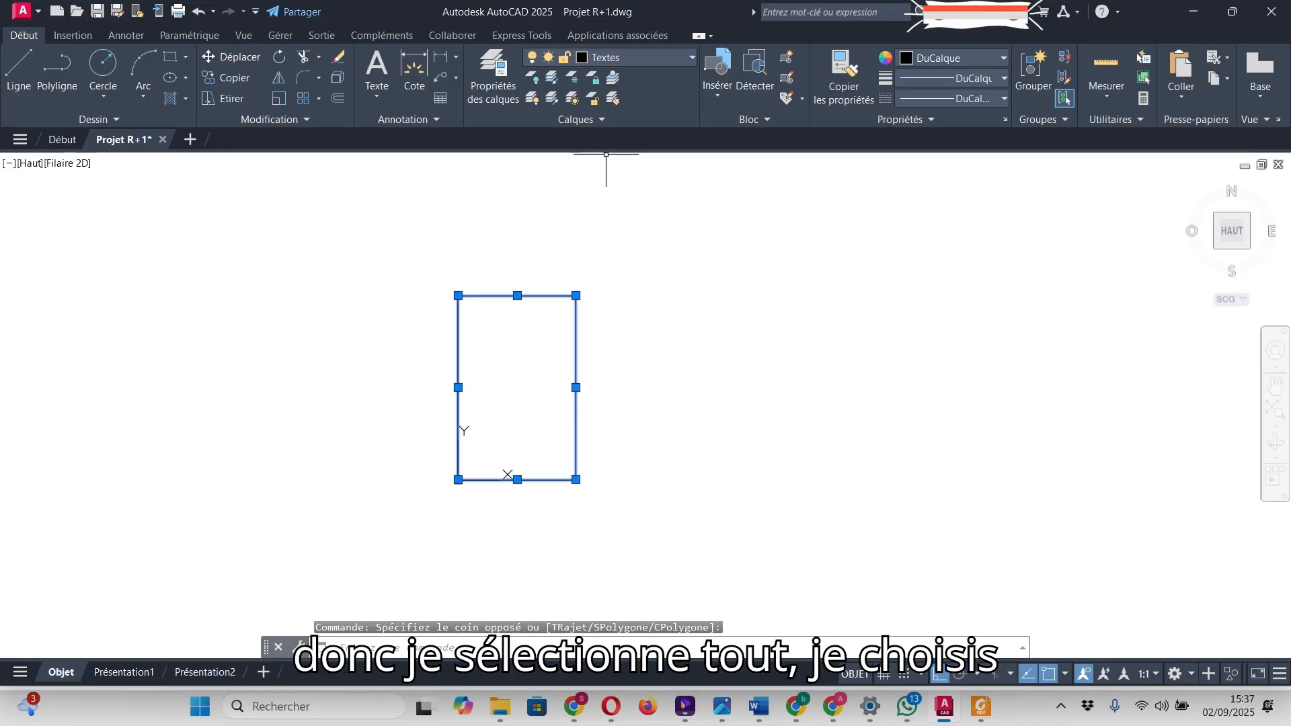
{"action": "left_click", "coordinate": [639, 57]}
{"action": "left_click", "coordinate": [605, 193]}
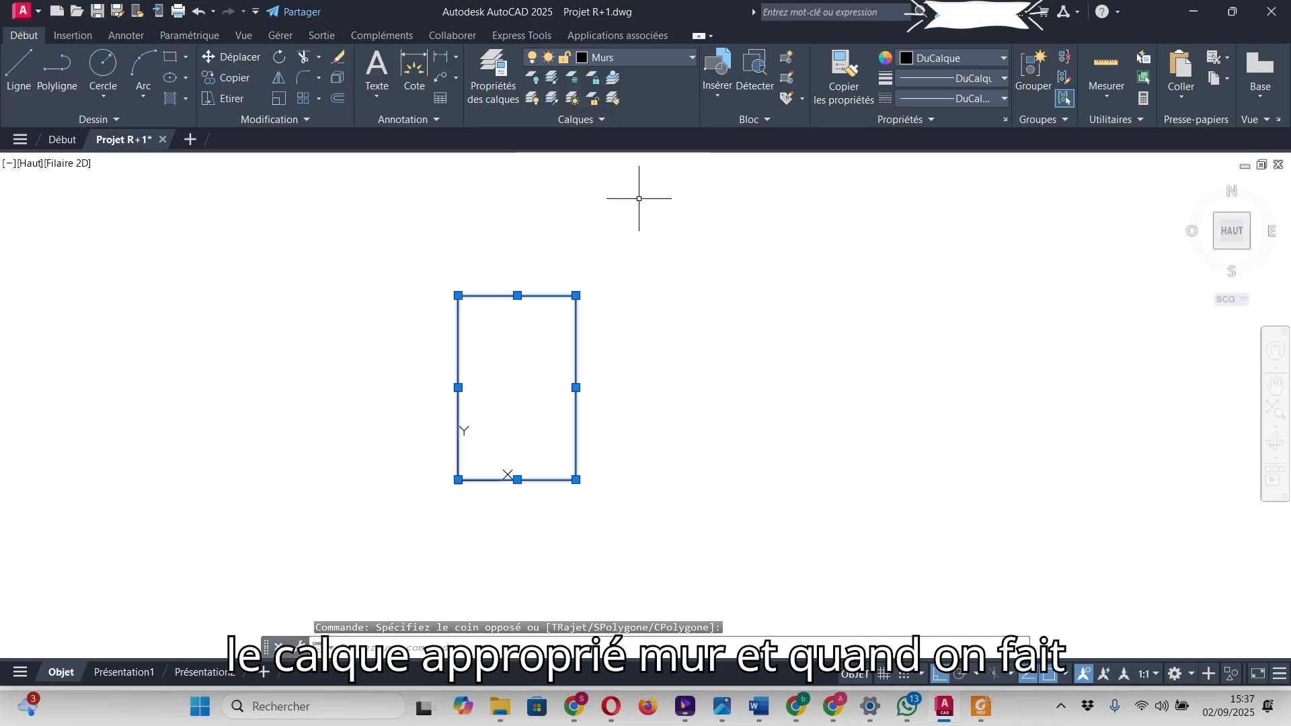
{"action": "key", "text": "Escape"}
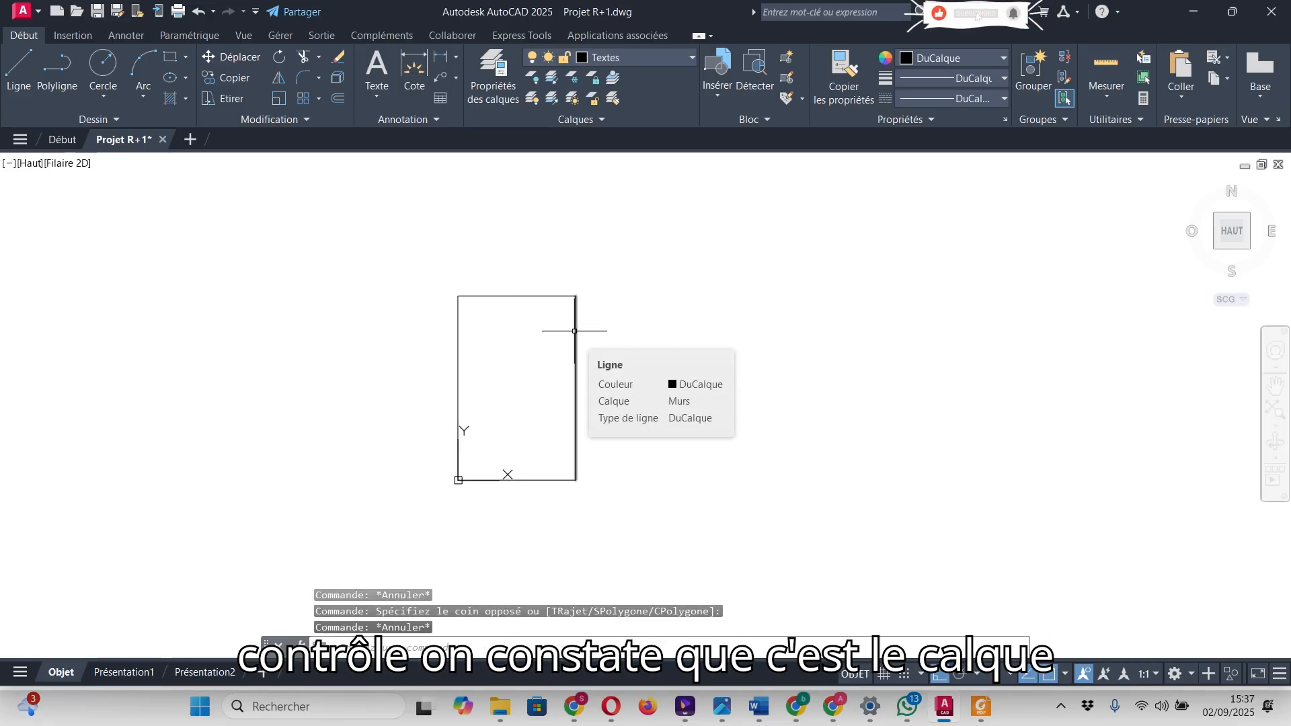
- Switch to Foxit PDF Reader, examine the boundary wall at the top of Plan Implantation.pdf, and return to AutoCAD
{"action": "scroll", "coordinate": [535, 293], "scroll_direction": "up", "scroll_amount": 4}
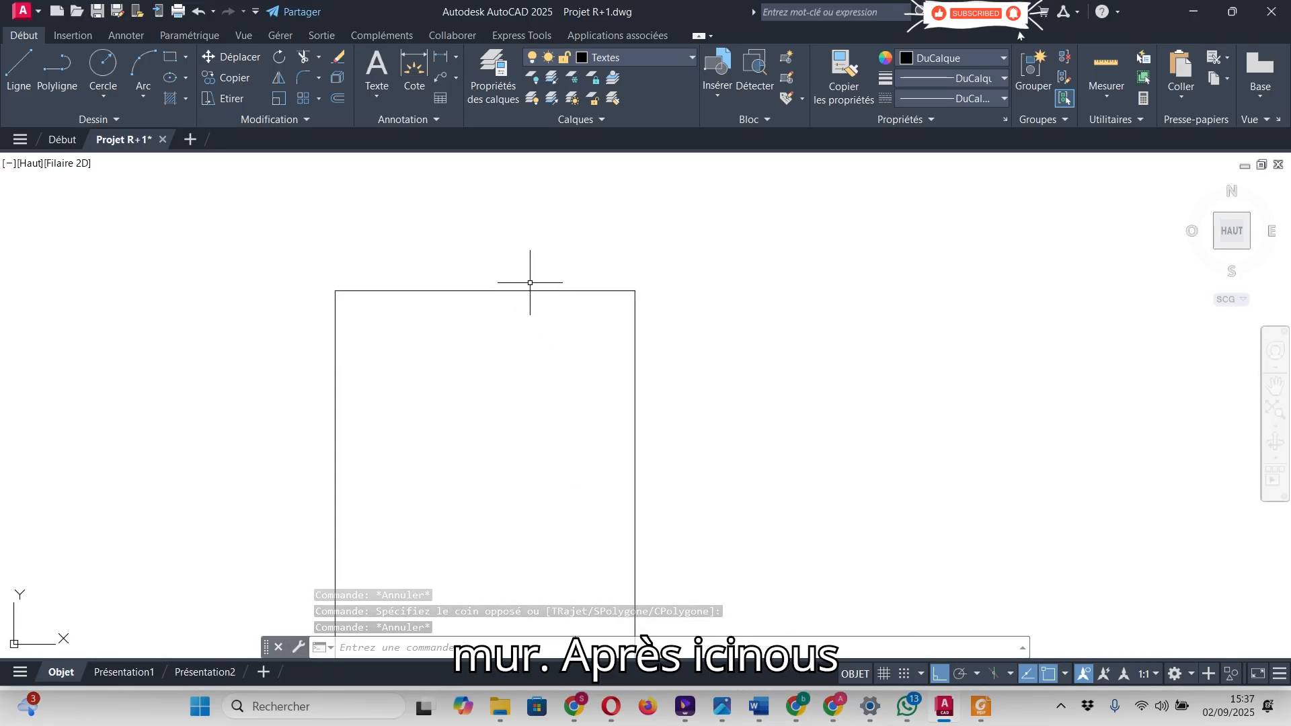
{"action": "scroll", "coordinate": [517, 296], "scroll_direction": "down", "scroll_amount": 4}
{"action": "left_click", "coordinate": [981, 706]}
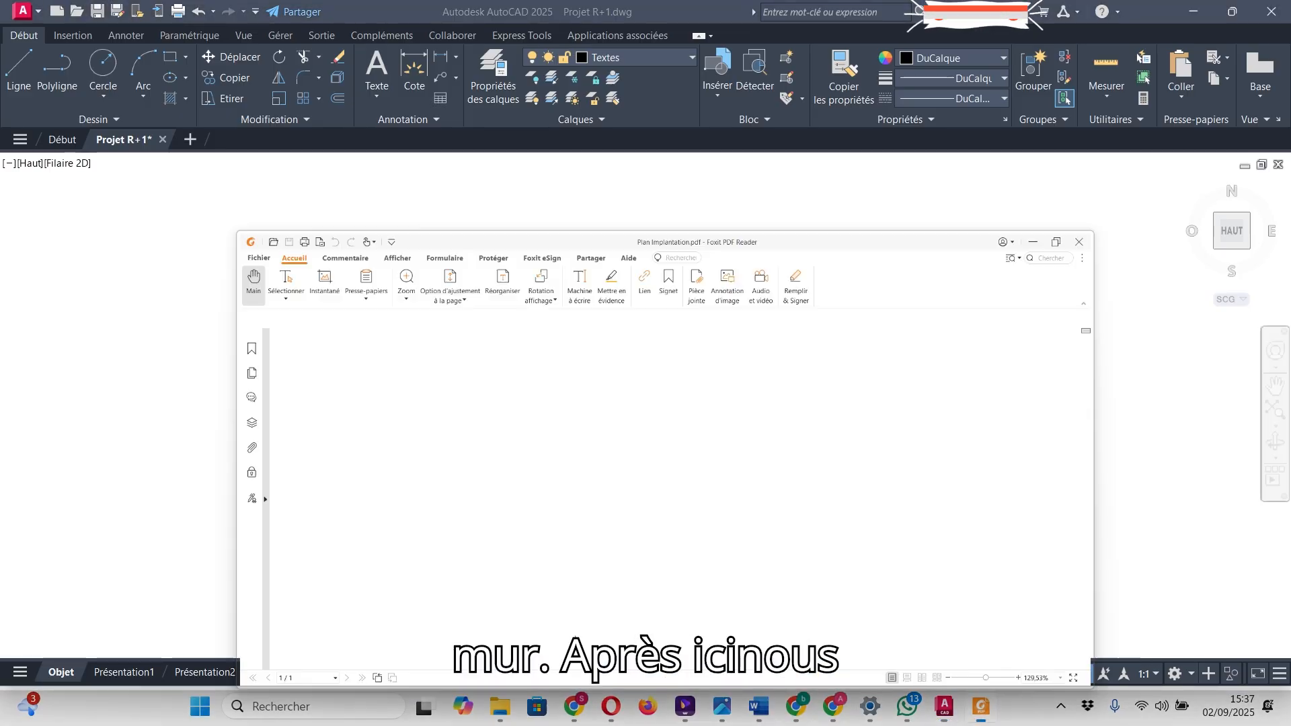
{"action": "scroll", "coordinate": [664, 191], "scroll_direction": "up", "scroll_amount": 10}
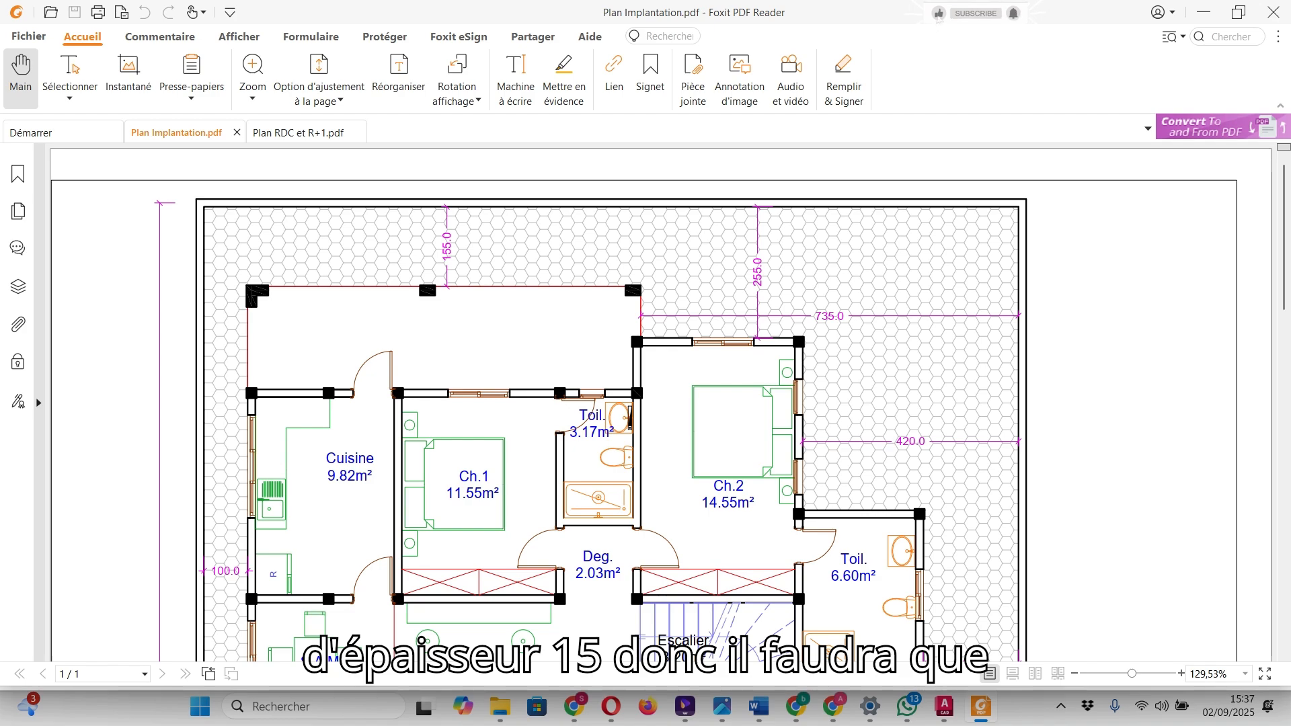
{"action": "key", "text": "alt+Tab"}
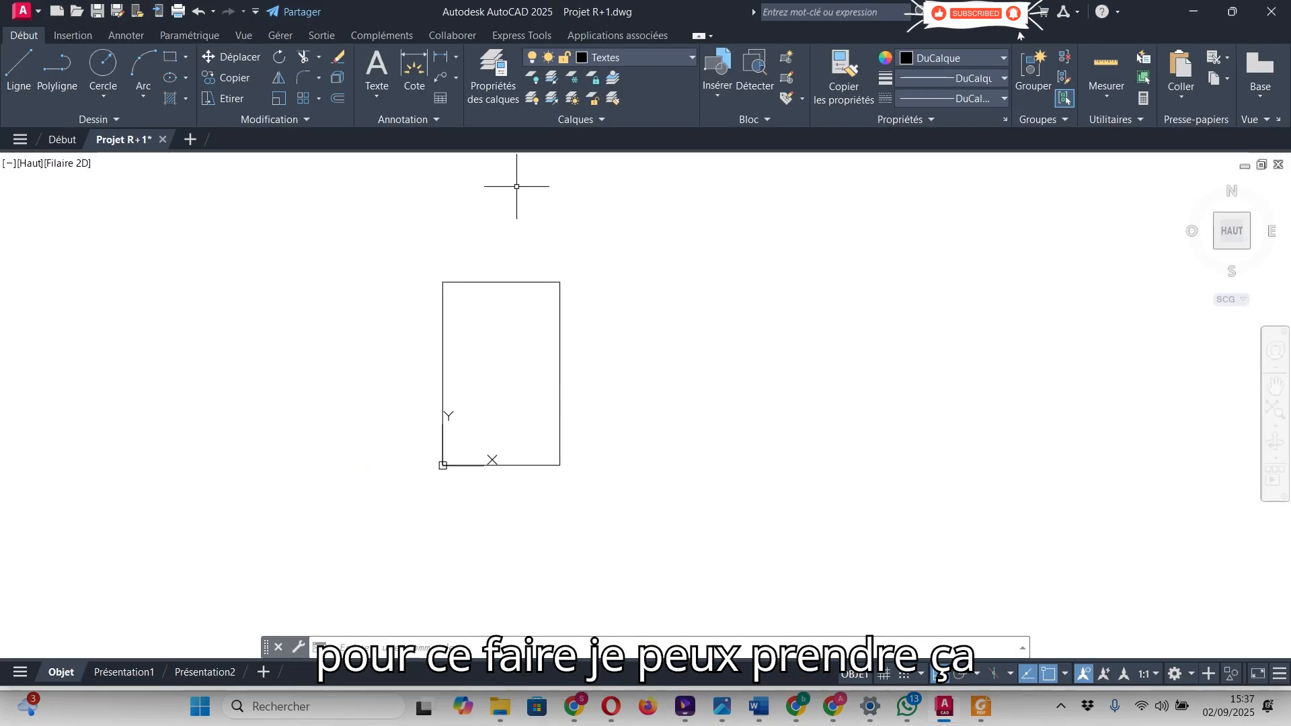
- Adjust the object snap modes and copy the plot's top line 15 downward
{"action": "scroll", "coordinate": [493, 282], "scroll_direction": "up", "scroll_amount": 6}
{"action": "right_click", "coordinate": [505, 280]}
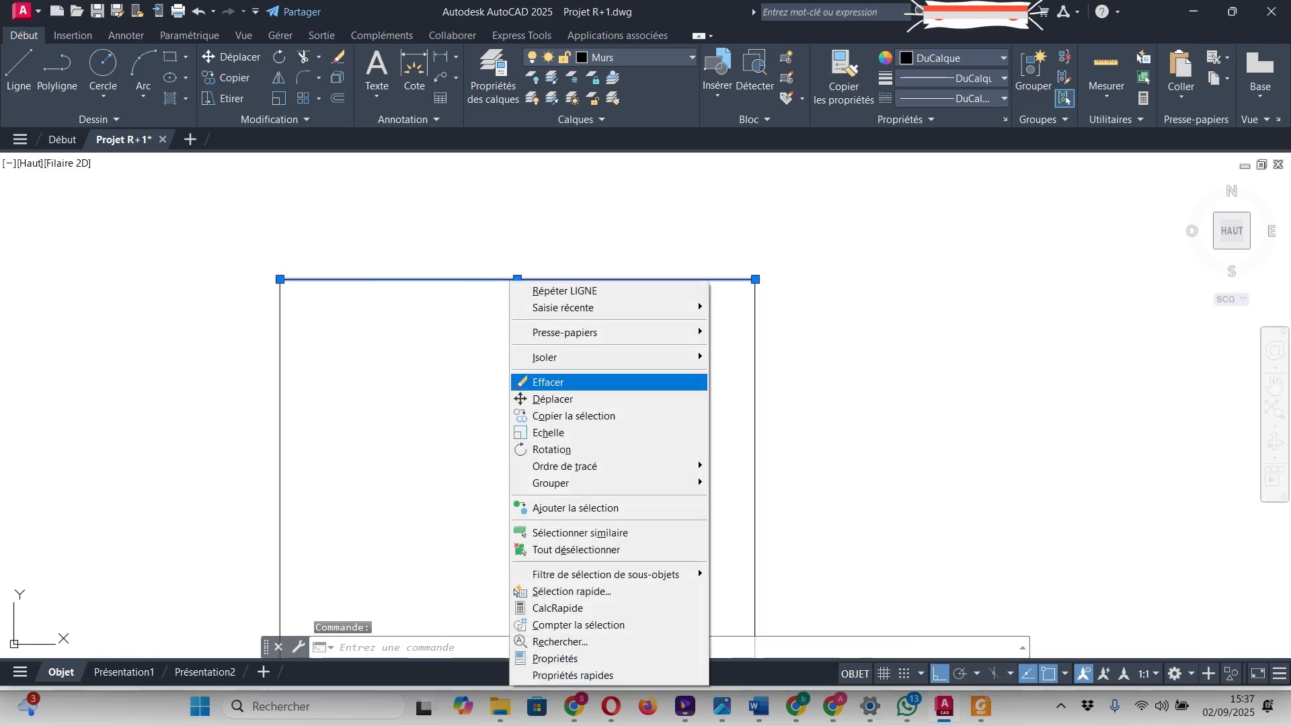
{"action": "left_click", "coordinate": [545, 415]}
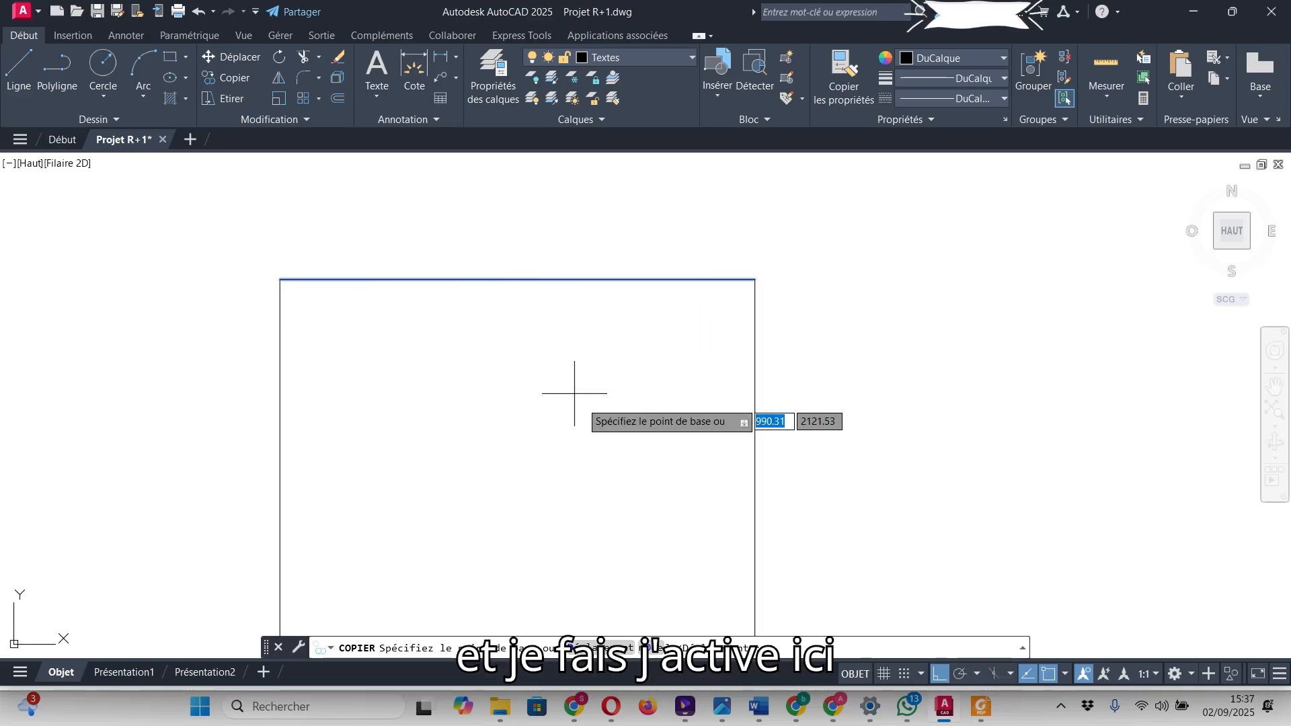
{"action": "left_click", "coordinate": [1010, 673]}
{"action": "left_click", "coordinate": [1010, 673]}
{"action": "left_click", "coordinate": [1065, 673]}
{"action": "left_click", "coordinate": [1071, 384]}
{"action": "left_click", "coordinate": [503, 309]}
{"action": "left_click", "coordinate": [517, 279]}
{"action": "type", "text": "15"}
{"action": "key", "text": "Return"}
{"action": "scroll", "coordinate": [472, 366], "scroll_direction": "up", "scroll_amount": 6}
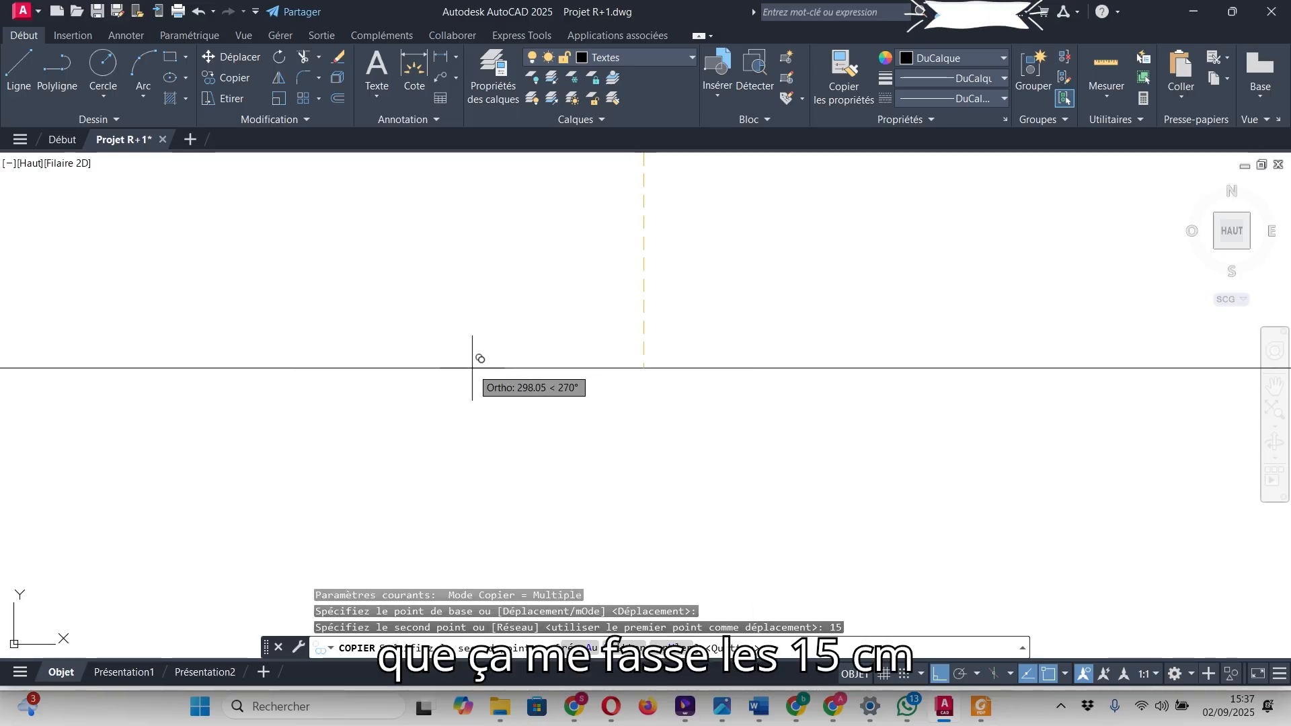
{"action": "key", "text": "Escape"}
{"action": "scroll", "coordinate": [621, 361], "scroll_direction": "down", "scroll_amount": 6}
{"action": "scroll", "coordinate": [401, 283], "scroll_direction": "up", "scroll_amount": 4}
{"action": "scroll", "coordinate": [401, 280], "scroll_direction": "up", "scroll_amount": 2}
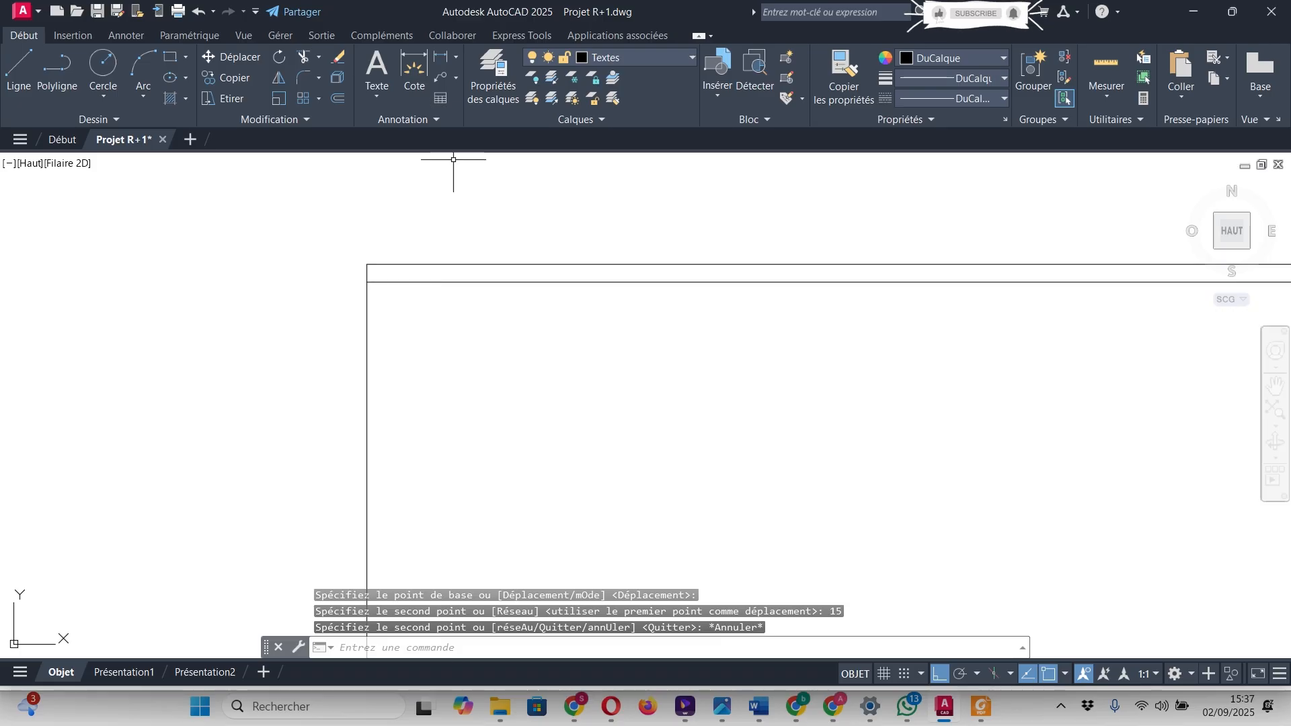
- Dimension the spacing between the plot's top line and its copy at their left ends
{"action": "left_click", "coordinate": [414, 67]}
{"action": "left_click", "coordinate": [364, 264]}
{"action": "left_click", "coordinate": [366, 281]}
{"action": "scroll", "coordinate": [345, 276], "scroll_direction": "up", "scroll_amount": 4}
{"action": "left_click", "coordinate": [345, 277]}
{"action": "scroll", "coordinate": [345, 276], "scroll_direction": "up", "scroll_amount": 5}
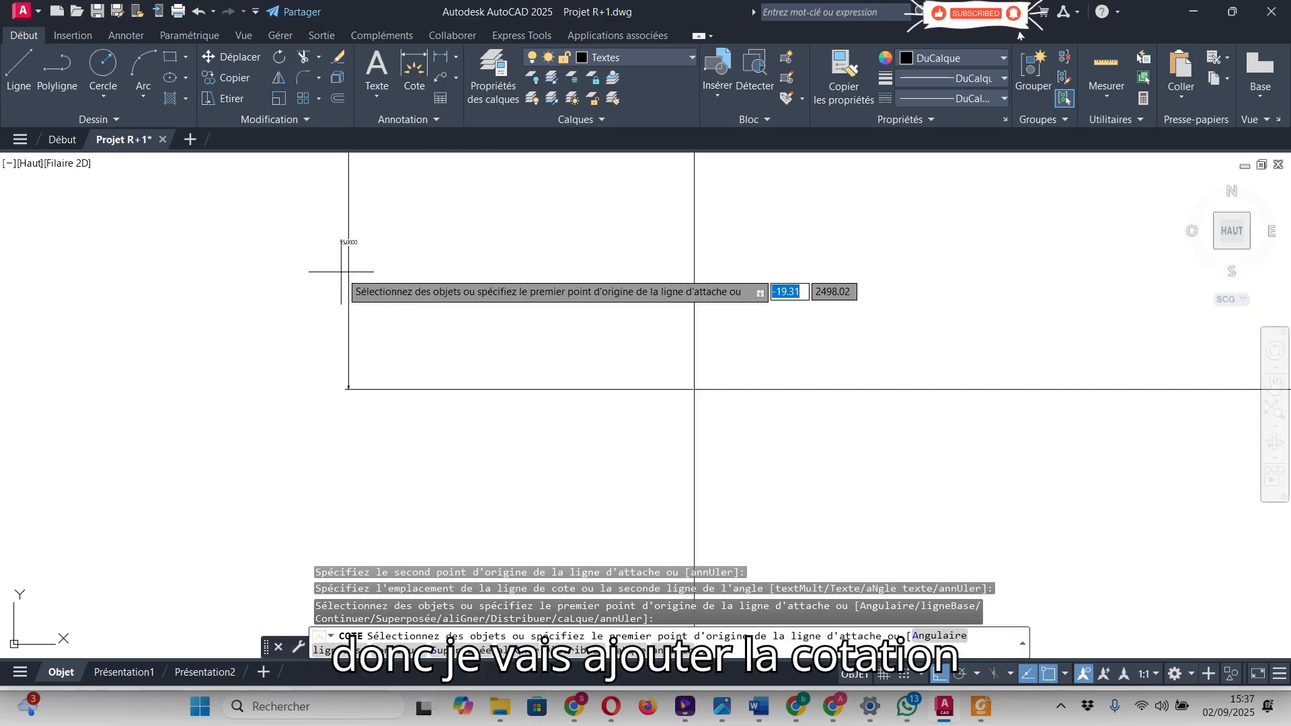
{"action": "key", "text": "Escape"}
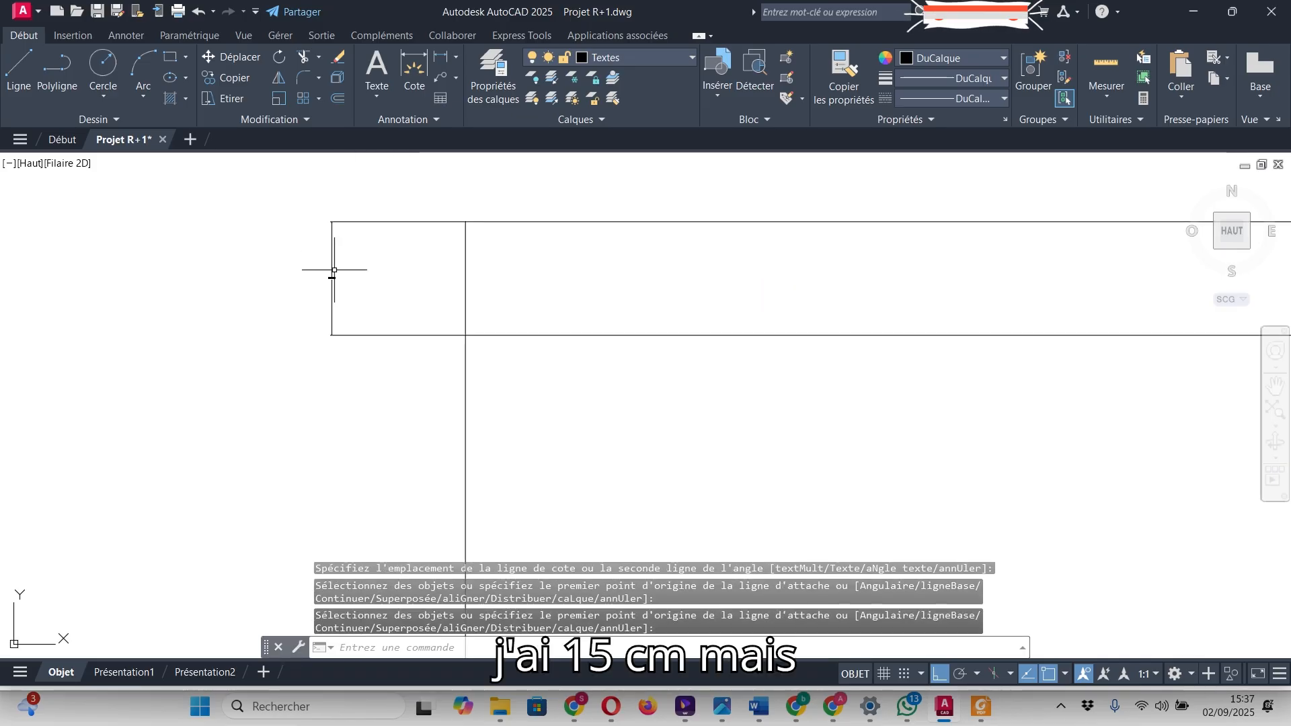
- Delete the dimension at the top-left corner and the copied line below the plot's top edge
{"action": "left_click", "coordinate": [333, 269]}
{"action": "key", "text": "Delete"}
{"action": "scroll", "coordinate": [226, 294], "scroll_direction": "down", "scroll_amount": 8}
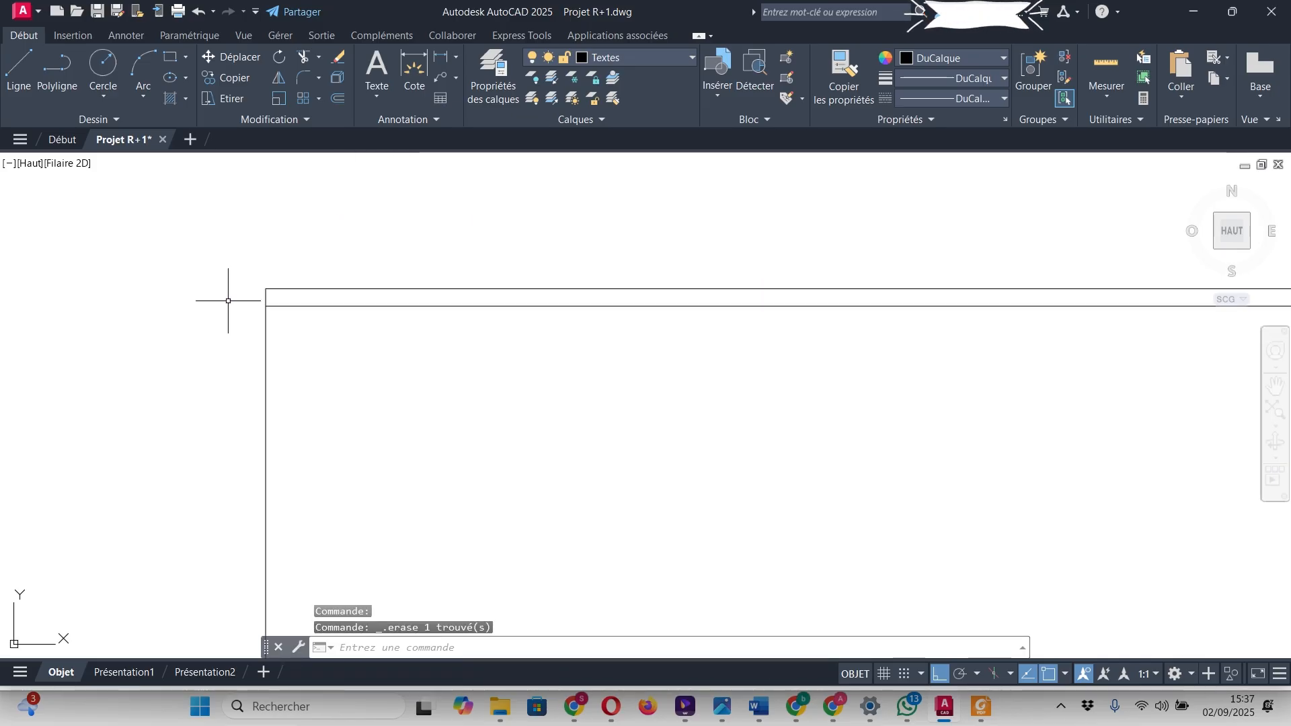
{"action": "left_click", "coordinate": [467, 270]}
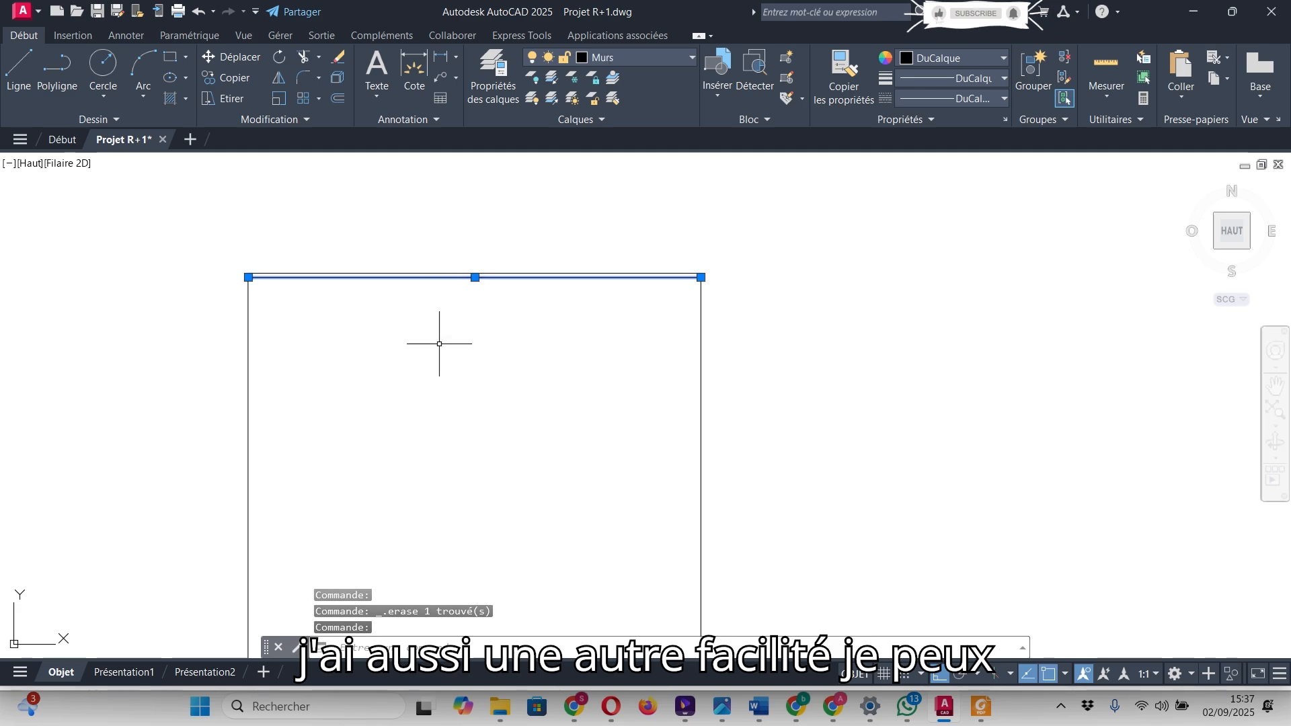
{"action": "key", "text": "Escape"}
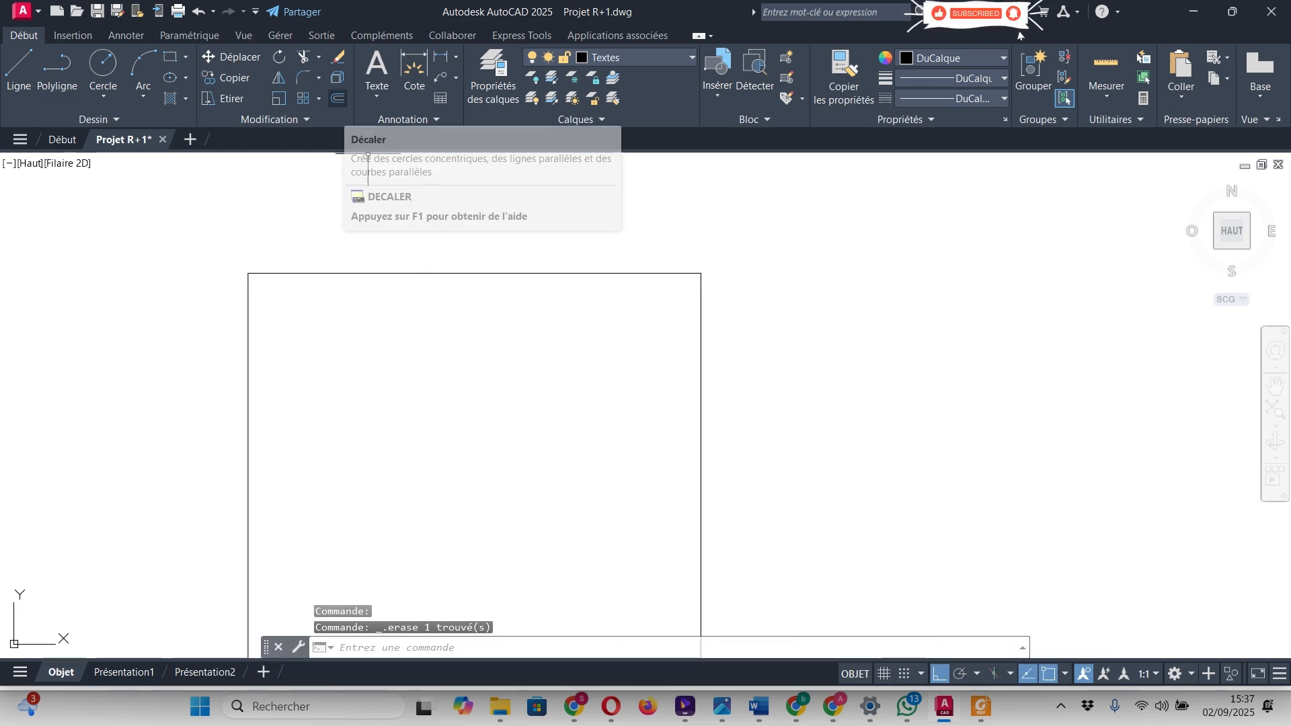
- Offset the plot's top and right edges inward by 15
{"action": "left_click", "coordinate": [337, 98]}
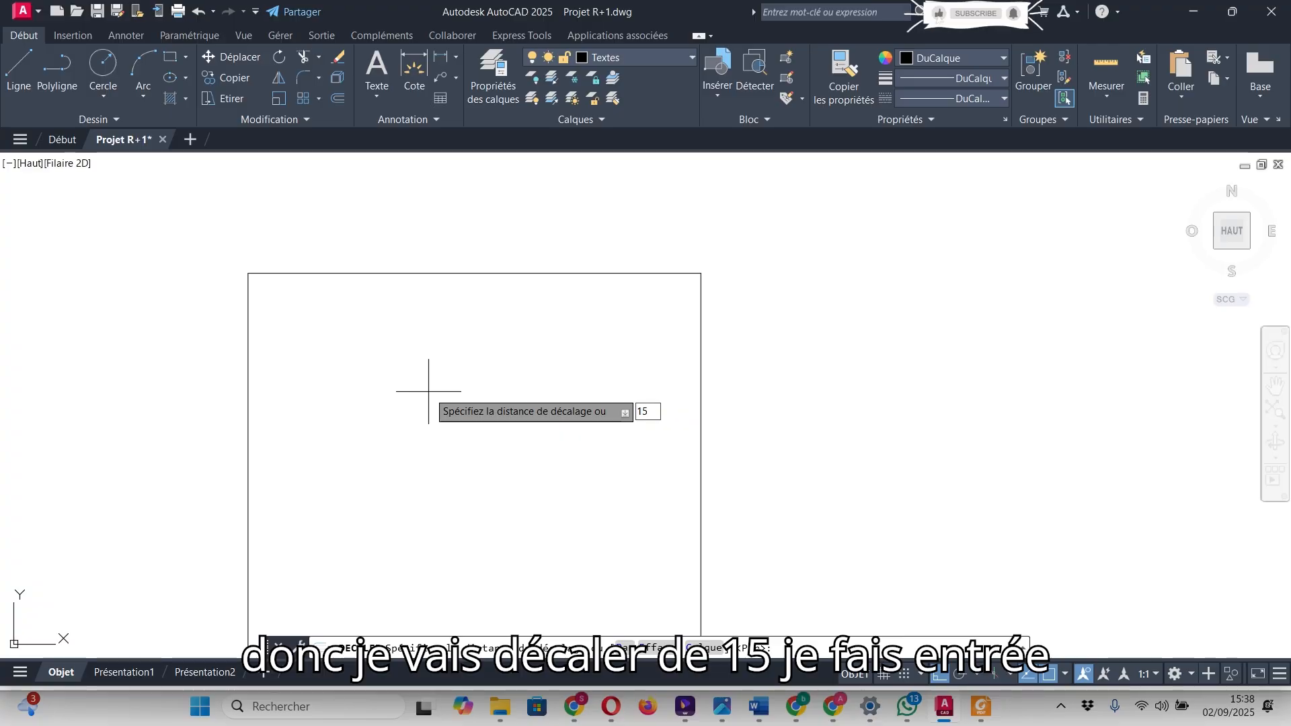
{"action": "key", "text": "Return"}
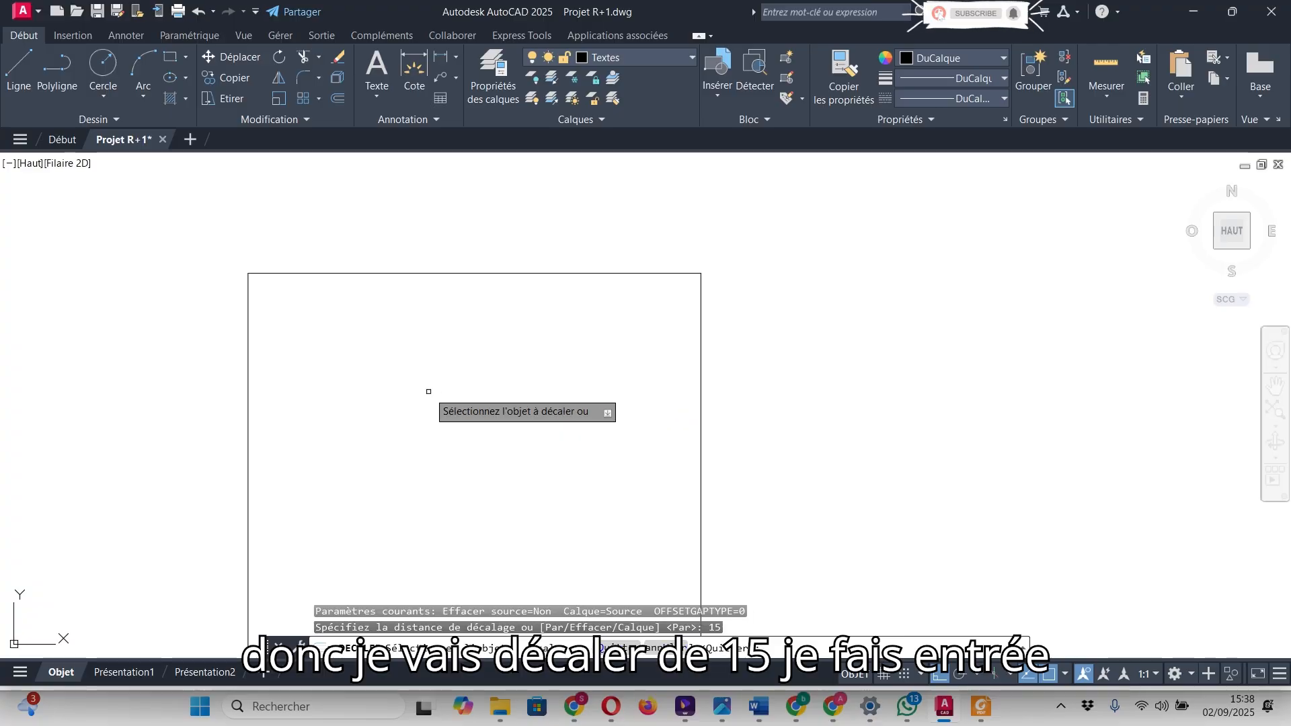
{"action": "left_click", "coordinate": [506, 274]}
{"action": "left_click", "coordinate": [501, 306]}
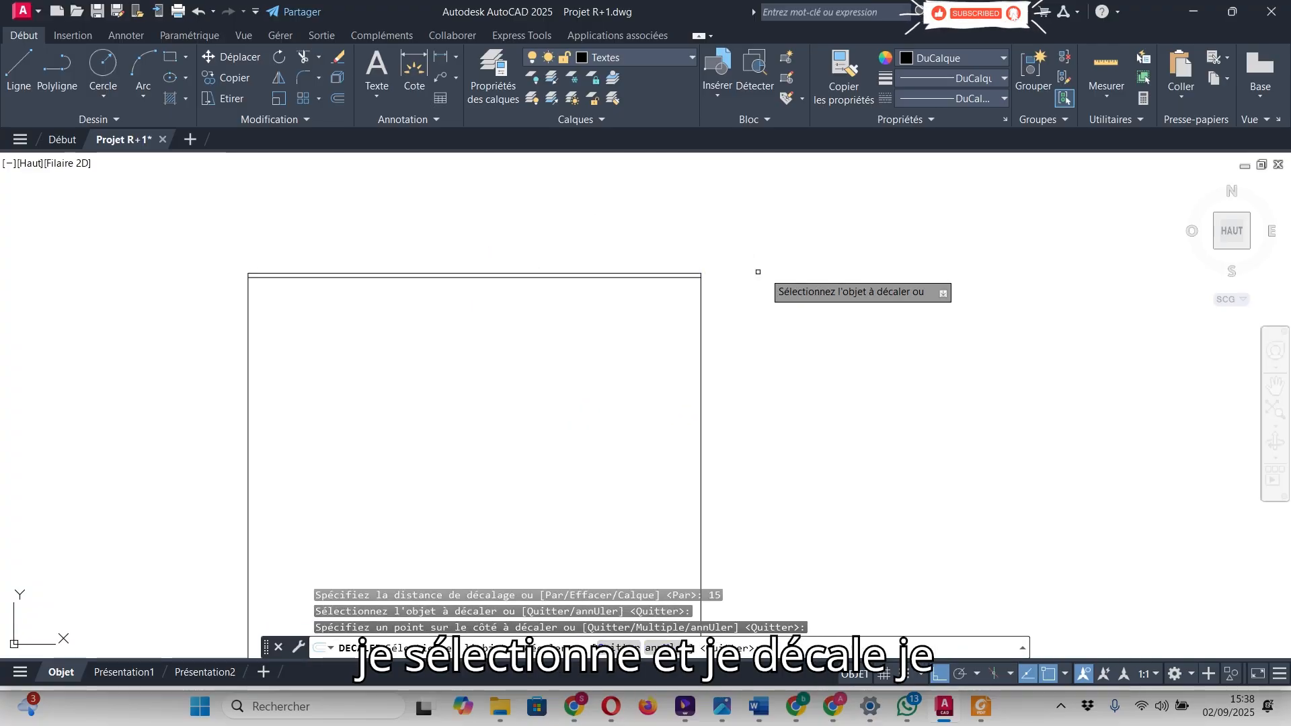
{"action": "left_click", "coordinate": [701, 314]}
{"action": "left_click", "coordinate": [672, 332]}
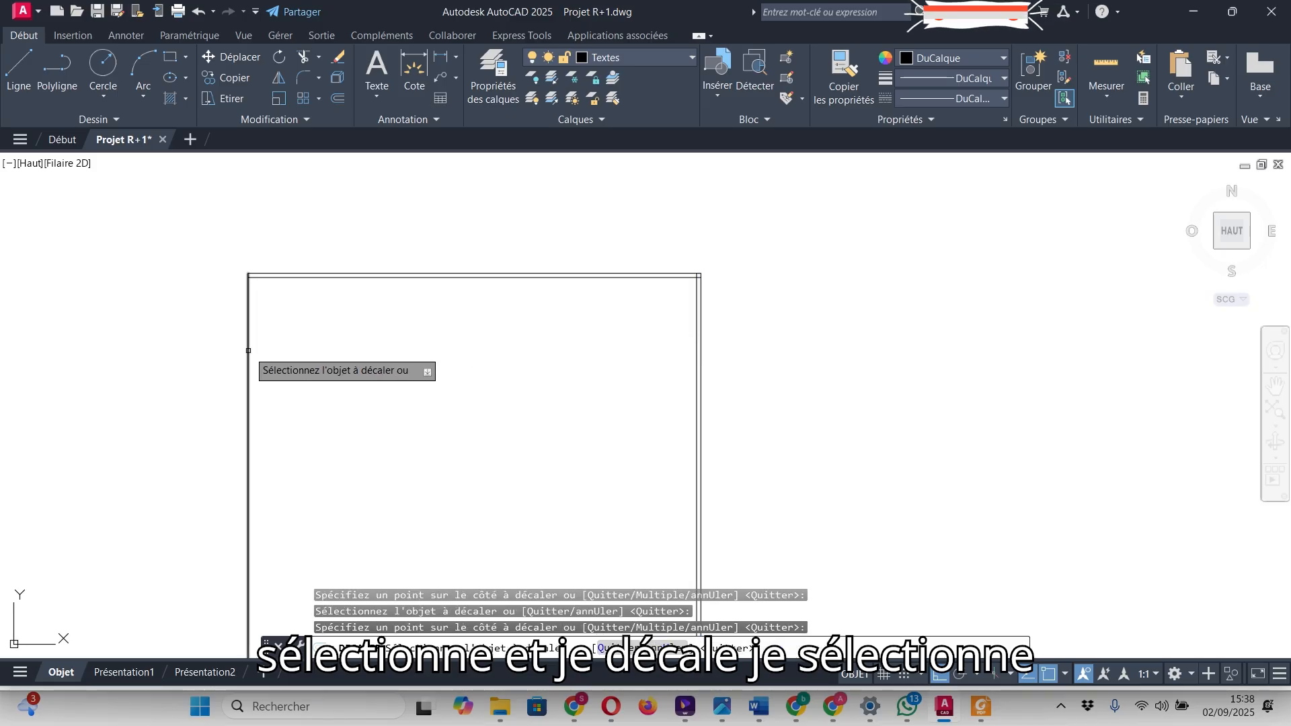
- Offset the plot's left and bottom edges inward by 15 and end the Offset command
{"action": "left_click", "coordinate": [248, 356]}
{"action": "left_click", "coordinate": [285, 357]}
{"action": "scroll", "coordinate": [417, 271], "scroll_direction": "down", "scroll_amount": 5}
{"action": "scroll", "coordinate": [422, 339], "scroll_direction": "up", "scroll_amount": 5}
{"action": "left_click", "coordinate": [401, 349]}
{"action": "left_click", "coordinate": [404, 320]}
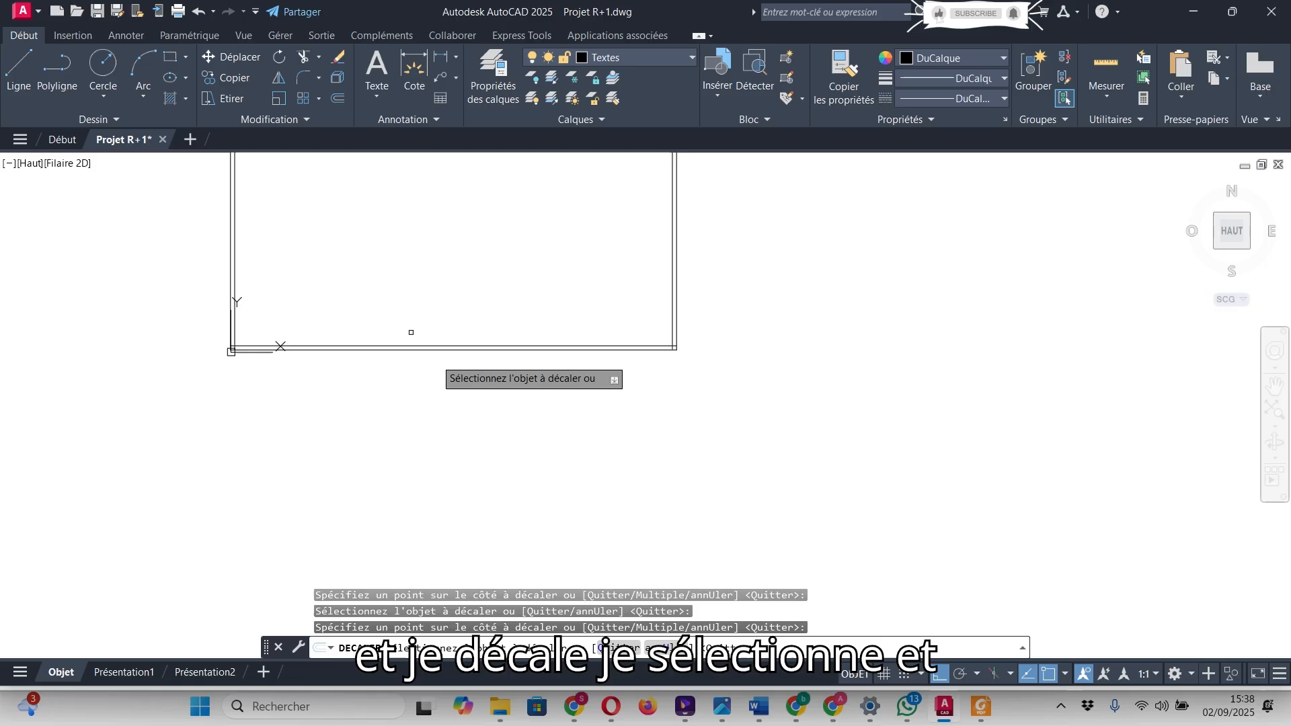
{"action": "scroll", "coordinate": [491, 430], "scroll_direction": "down", "scroll_amount": 5}
{"action": "scroll", "coordinate": [430, 397], "scroll_direction": "up", "scroll_amount": 5}
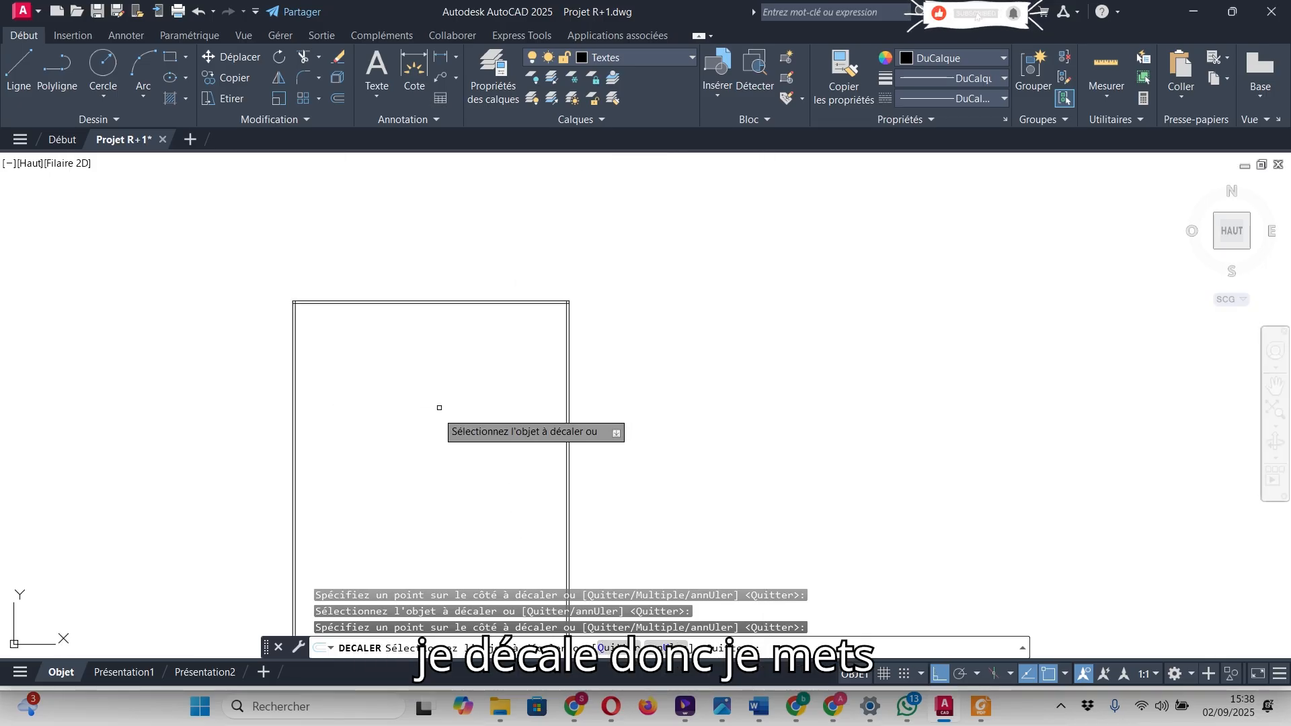
{"action": "scroll", "coordinate": [376, 323], "scroll_direction": "down", "scroll_amount": 2}
{"action": "scroll", "coordinate": [361, 298], "scroll_direction": "up", "scroll_amount": 5}
{"action": "key", "text": "Escape"}
{"action": "scroll", "coordinate": [389, 317], "scroll_direction": "down", "scroll_amount": 1}
{"action": "scroll", "coordinate": [471, 269], "scroll_direction": "down", "scroll_amount": 3}
{"action": "scroll", "coordinate": [564, 237], "scroll_direction": "down", "scroll_amount": 4}
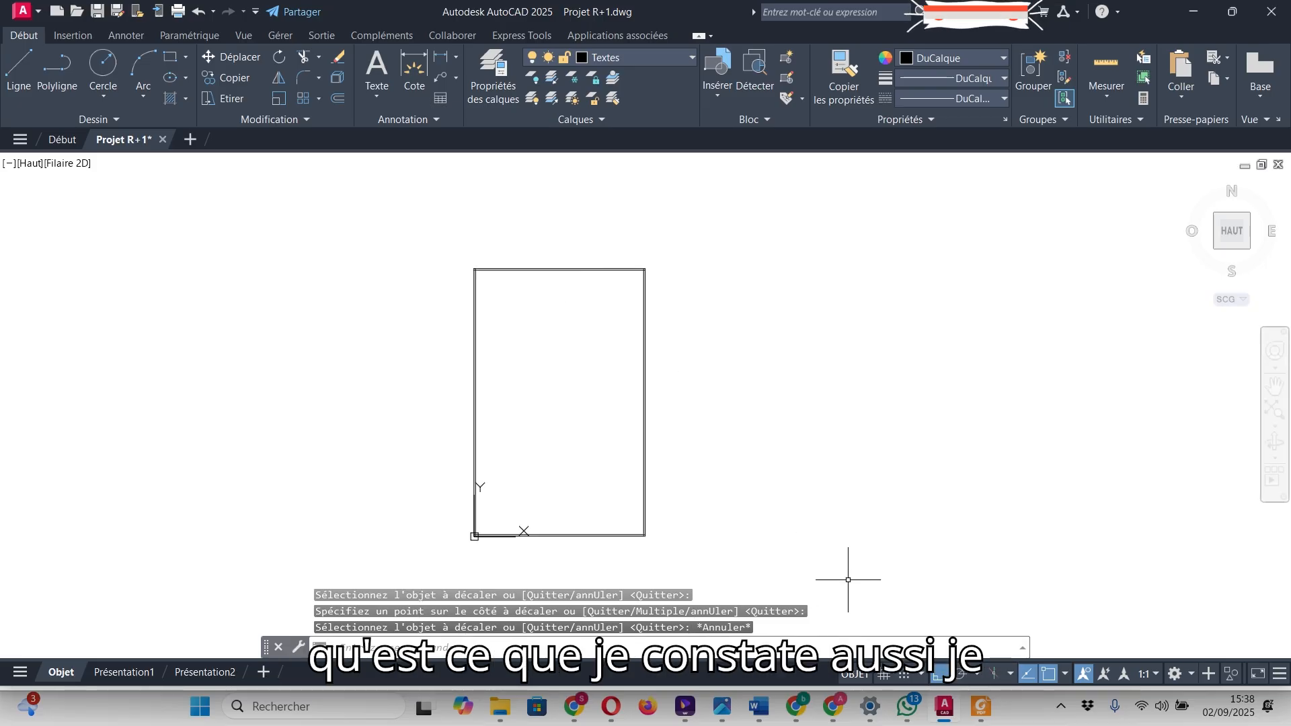
- Switch to Foxit PDF Reader, examine the boundary wall corners in Plan Implantation.pdf, and return to AutoCAD
{"action": "key", "text": "alt+Tab"}
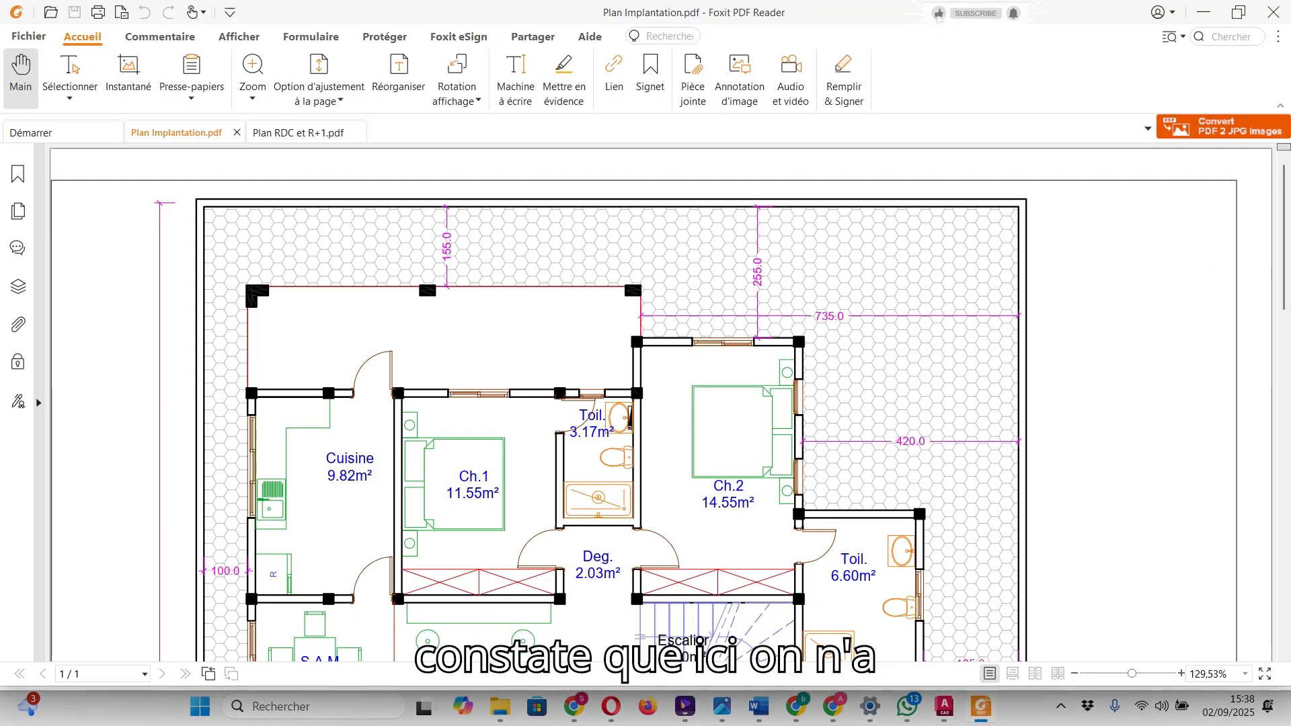
{"action": "scroll", "coordinate": [426, 275], "scroll_direction": "down", "scroll_amount": 10}
{"action": "scroll", "coordinate": [592, 377], "scroll_direction": "down", "scroll_amount": 4}
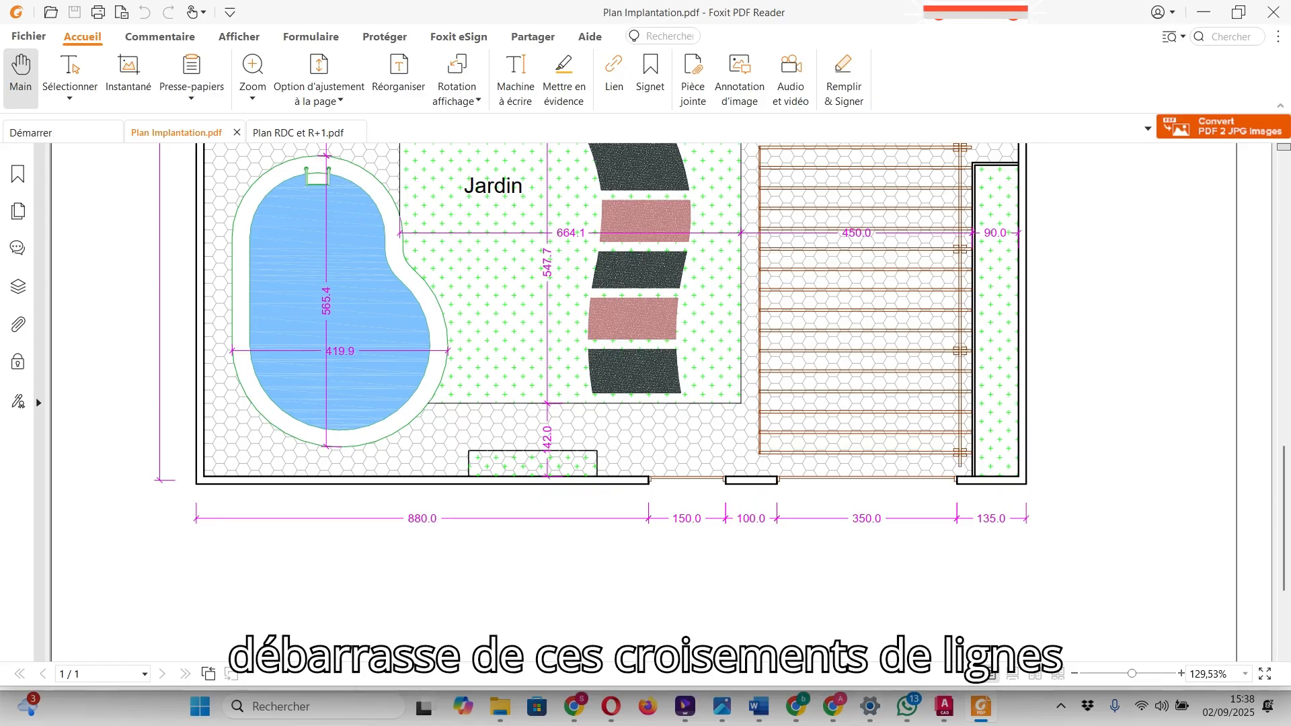
{"action": "left_click", "coordinate": [945, 707]}
- Trim the overlapping ends of the inner wall lines at the plot's two top corners
{"action": "scroll", "coordinate": [643, 195], "scroll_direction": "up", "scroll_amount": 2}
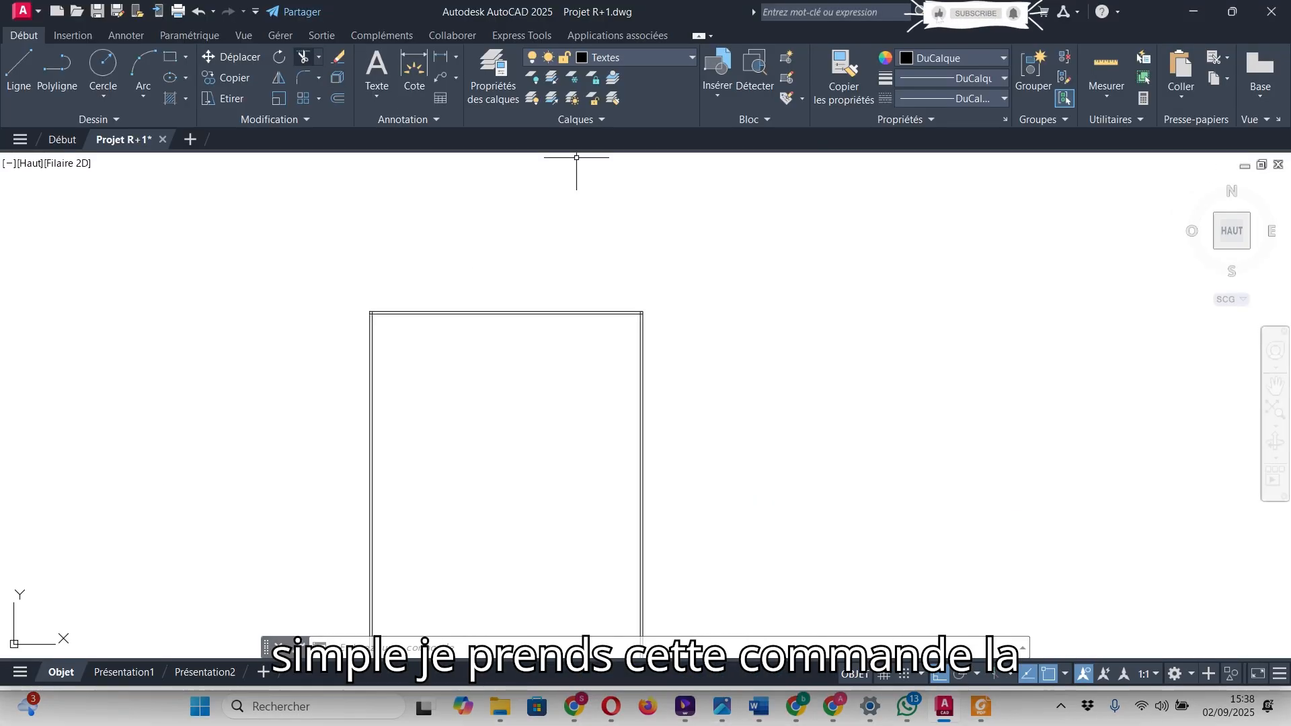
{"action": "left_click", "coordinate": [303, 57]}
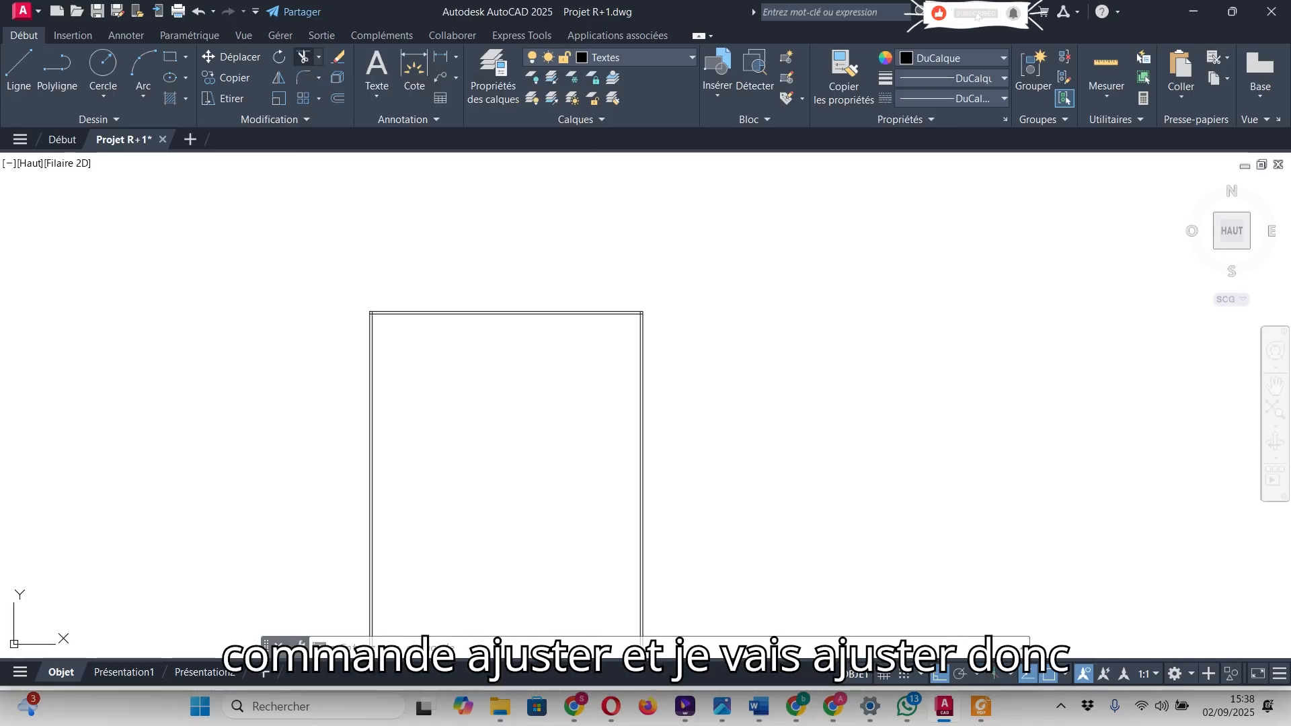
{"action": "scroll", "coordinate": [682, 245], "scroll_direction": "up", "scroll_amount": 3}
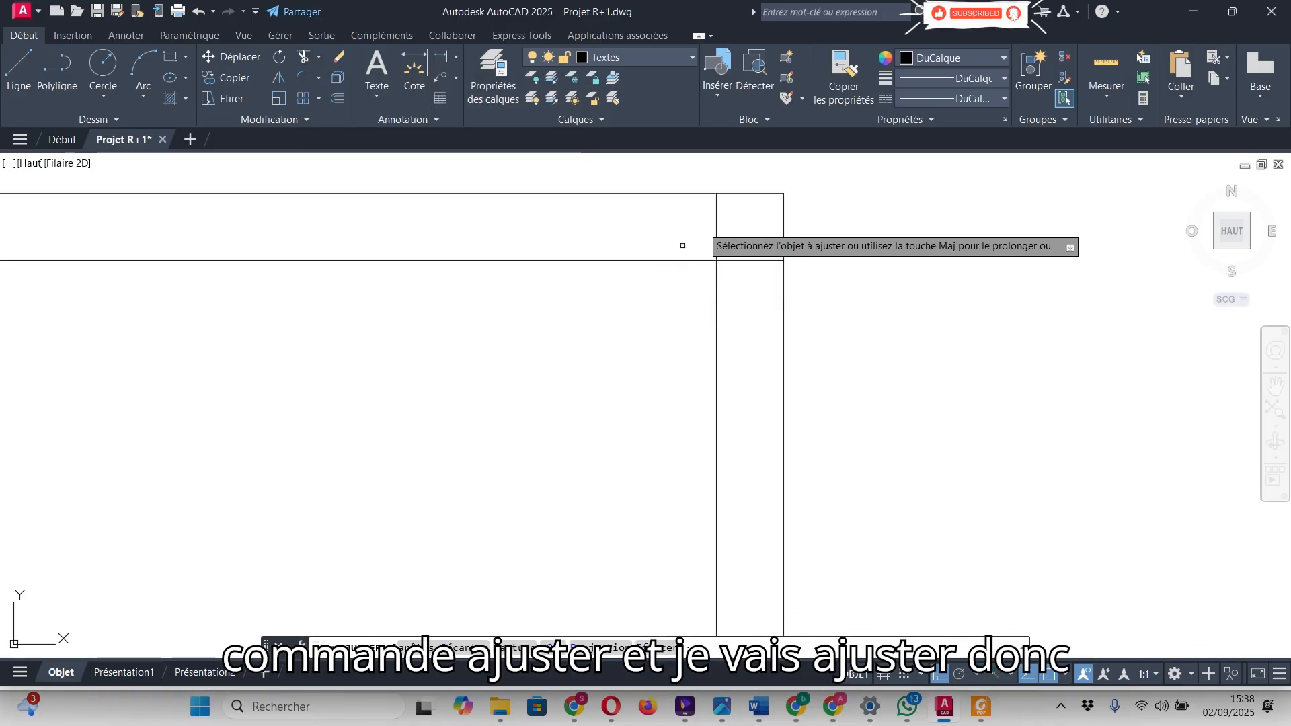
{"action": "left_click", "coordinate": [718, 213]}
{"action": "scroll", "coordinate": [748, 258], "scroll_direction": "down", "scroll_amount": 2}
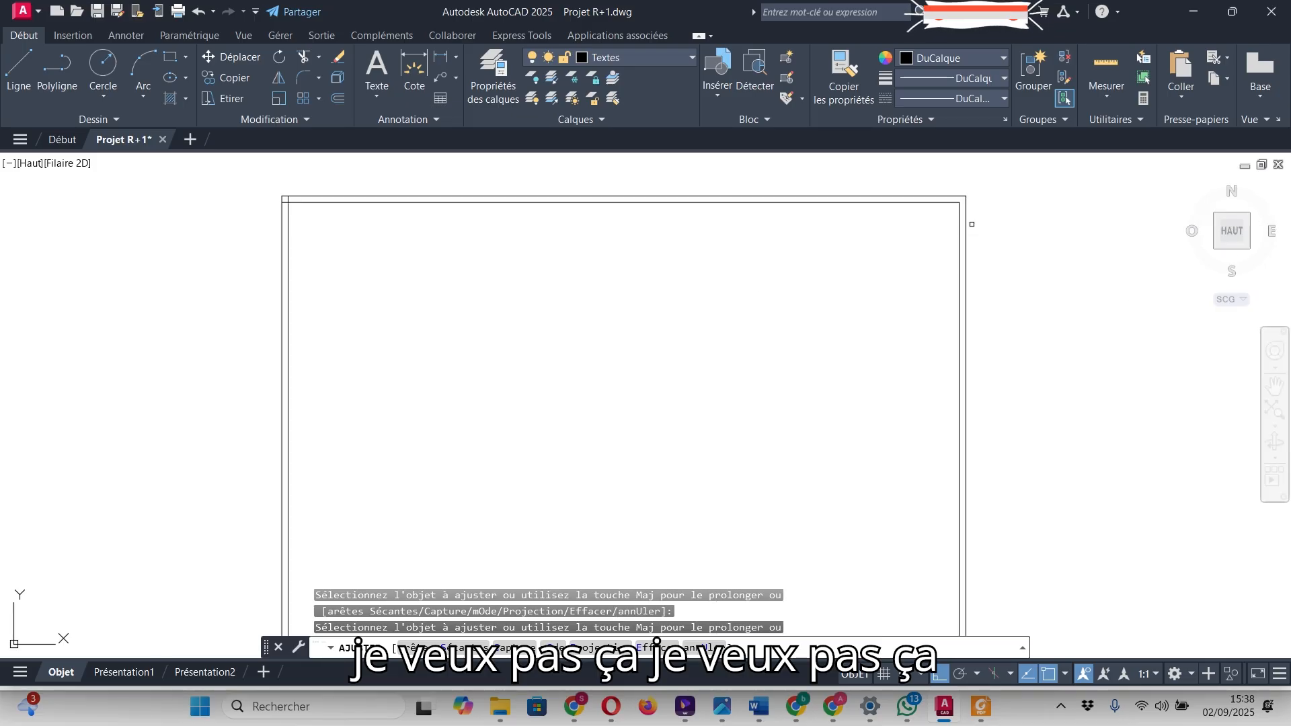
{"action": "scroll", "coordinate": [311, 198], "scroll_direction": "up", "scroll_amount": 3}
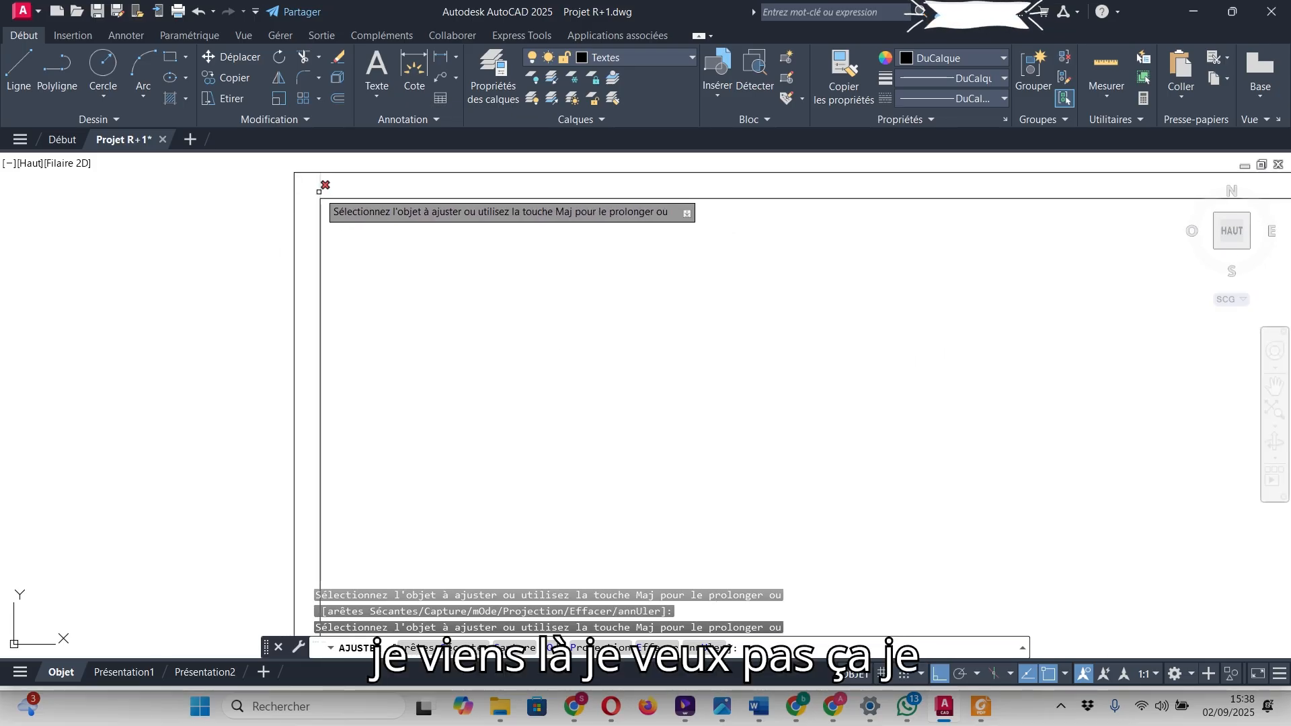
{"action": "scroll", "coordinate": [430, 228], "scroll_direction": "down", "scroll_amount": 3}
- Trim the overlapping inner wall line ends at the plot's two bottom corners and end the Trim command
{"action": "scroll", "coordinate": [407, 310], "scroll_direction": "up", "scroll_amount": 1}
{"action": "scroll", "coordinate": [407, 310], "scroll_direction": "up", "scroll_amount": 6}
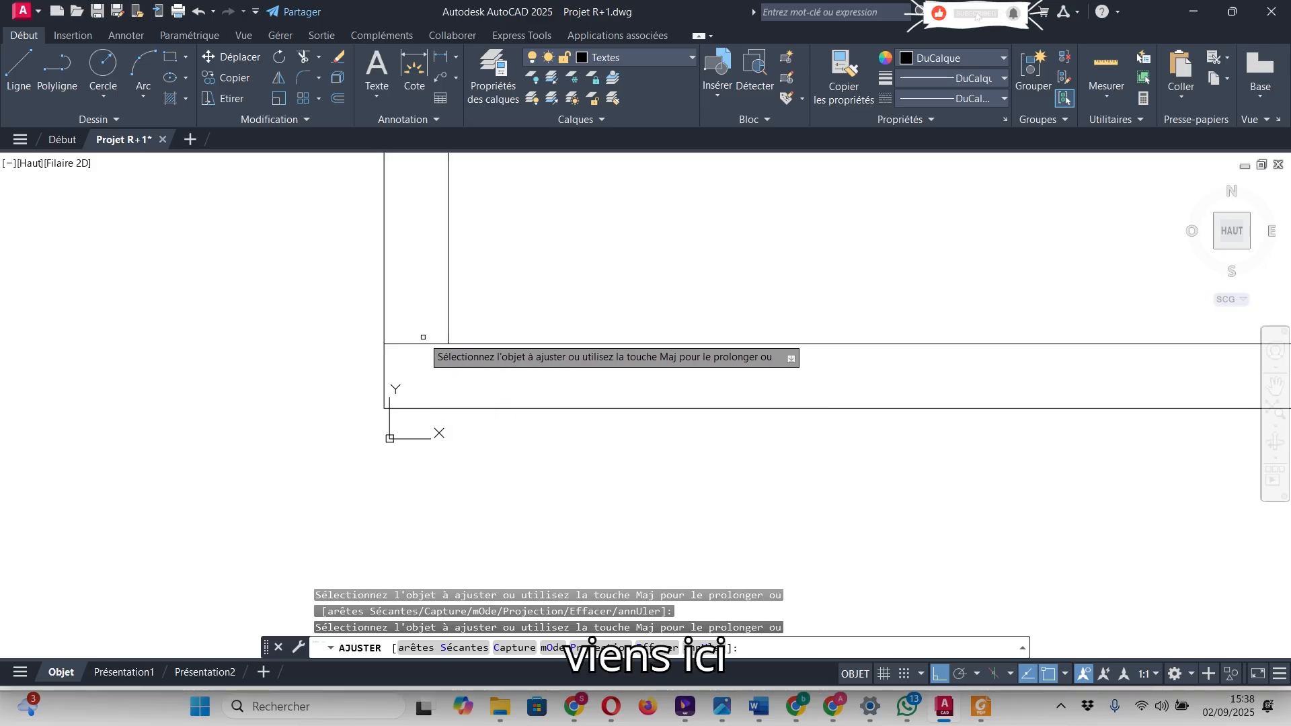
{"action": "scroll", "coordinate": [269, 416], "scroll_direction": "down", "scroll_amount": 6}
{"action": "scroll", "coordinate": [423, 447], "scroll_direction": "up", "scroll_amount": 5}
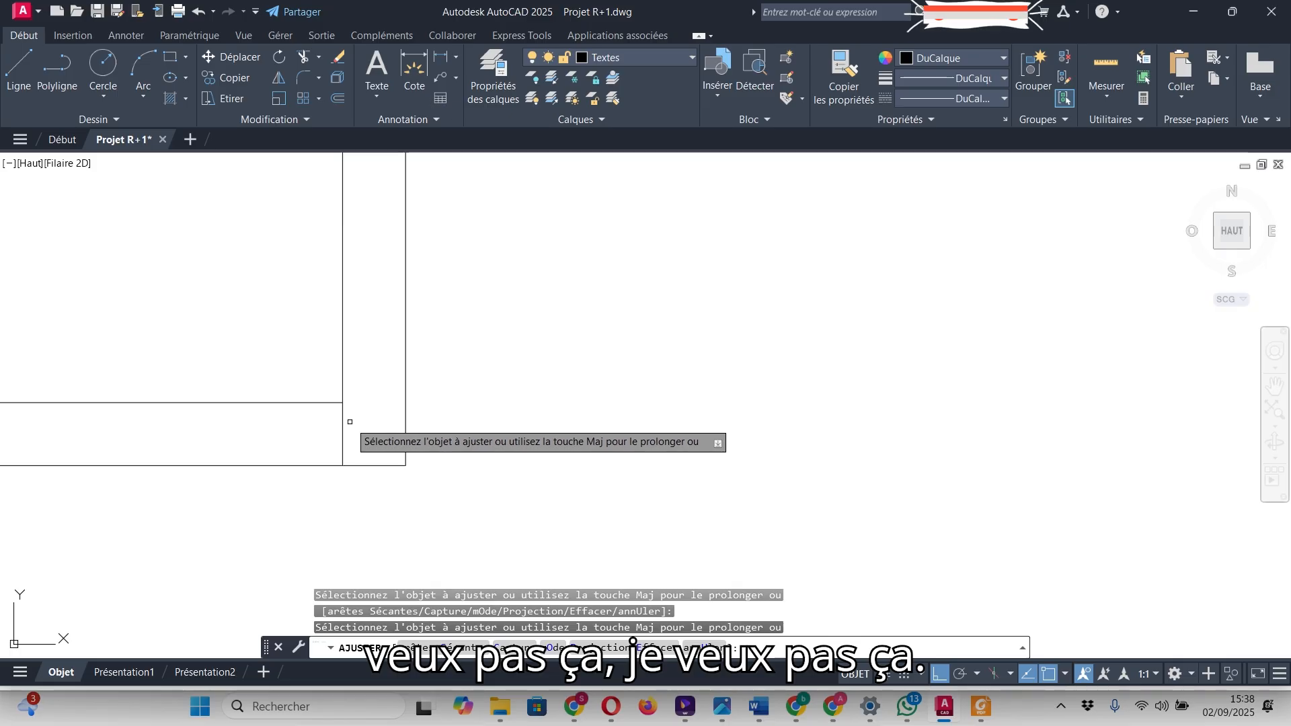
{"action": "scroll", "coordinate": [668, 425], "scroll_direction": "down", "scroll_amount": 5}
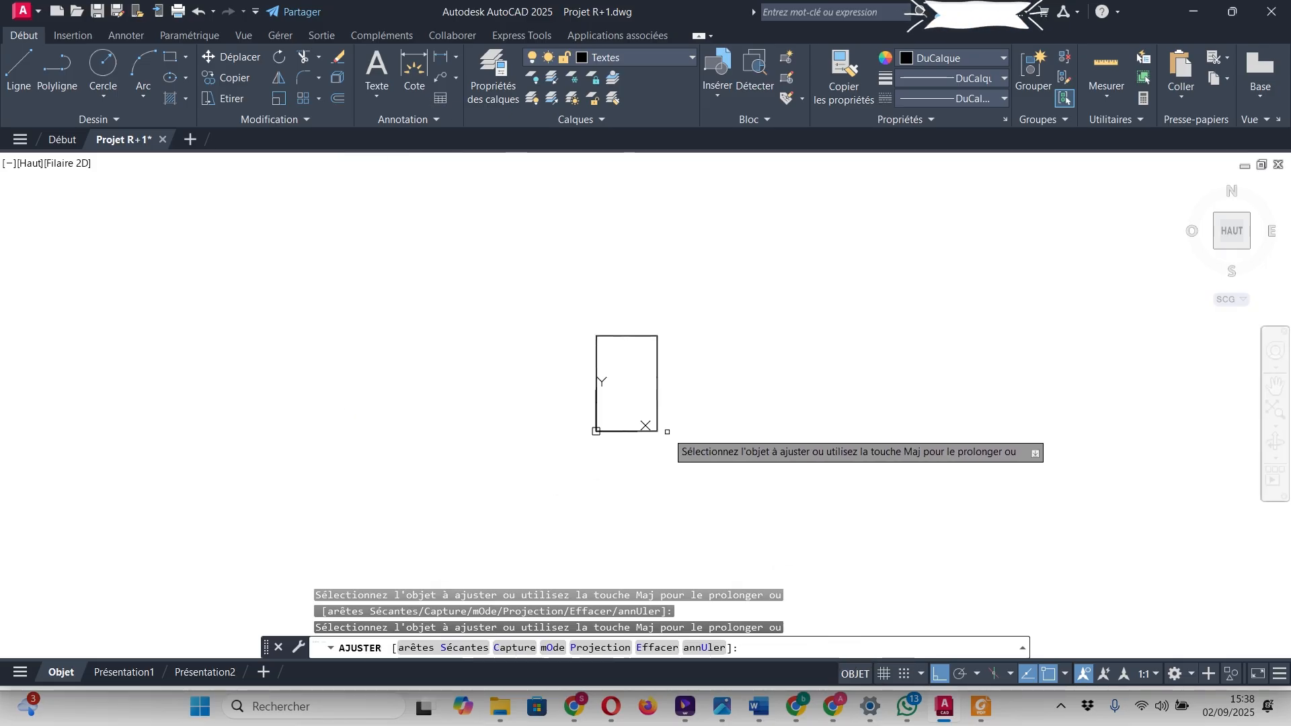
{"action": "key", "text": "Escape"}
{"action": "scroll", "coordinate": [631, 350], "scroll_direction": "up", "scroll_amount": 2}
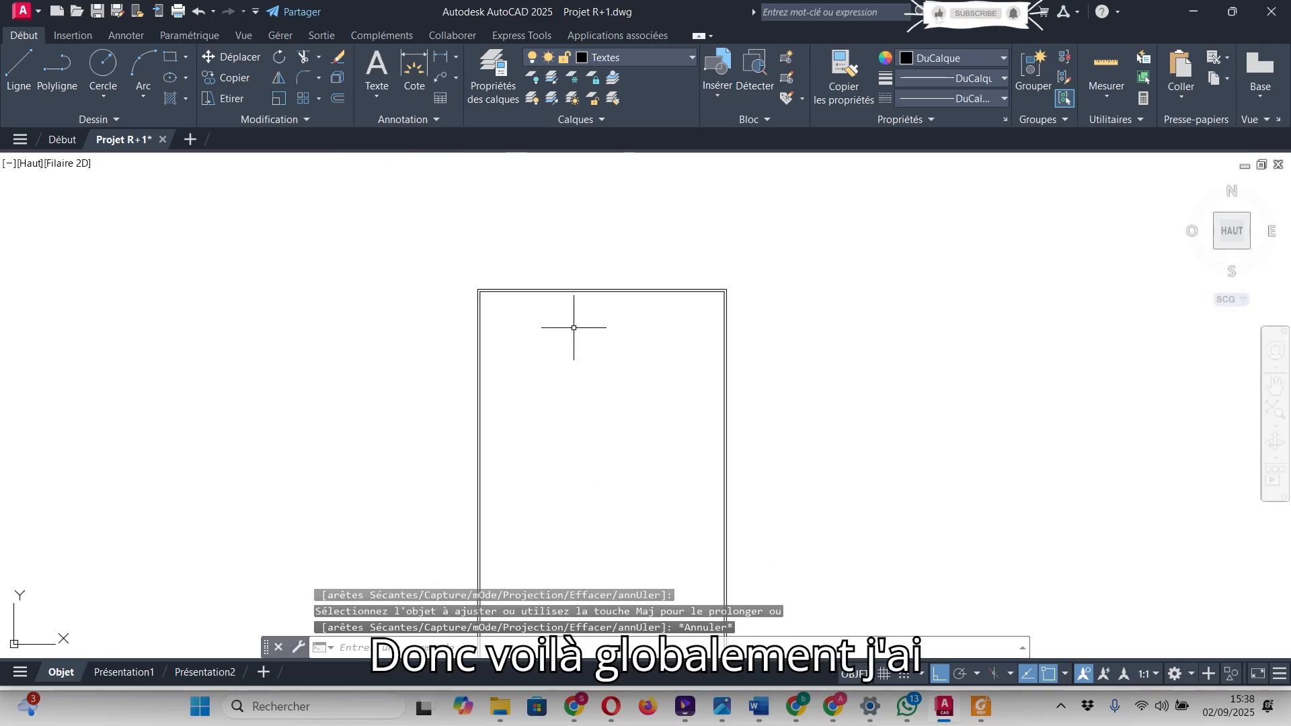
{"action": "scroll", "coordinate": [548, 225], "scroll_direction": "down", "scroll_amount": 2}
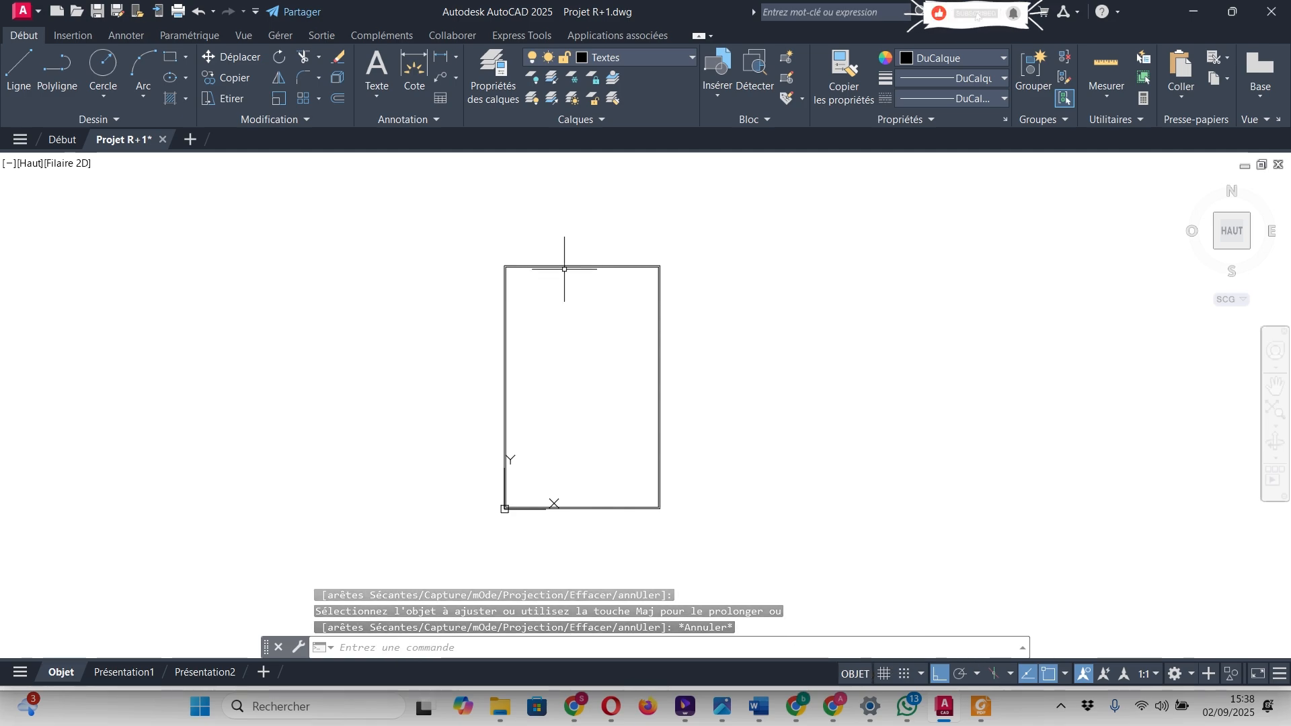
{"action": "scroll", "coordinate": [631, 536], "scroll_direction": "up", "scroll_amount": 5}
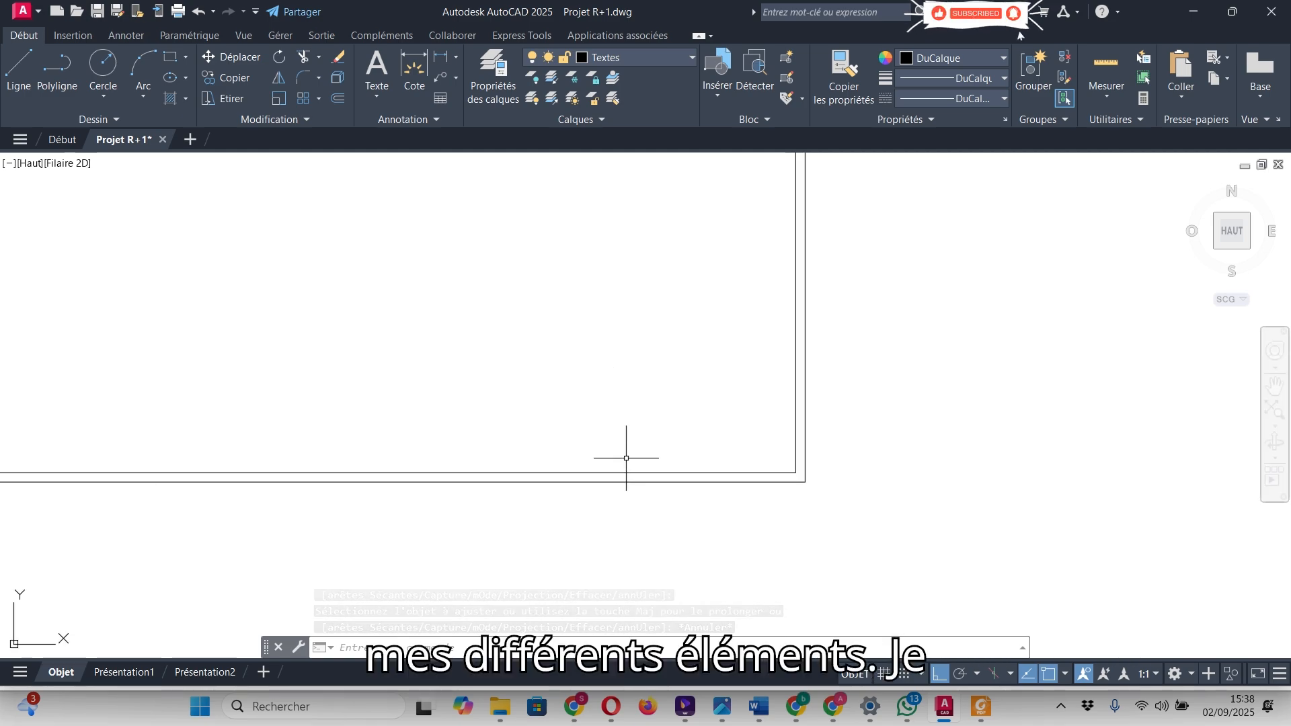
- Switch to Foxit PDF Reader, read the wall and opening lengths along the bottom wall in Plan Implantation.pdf, and return to AutoCAD
{"action": "left_click", "coordinate": [980, 706]}
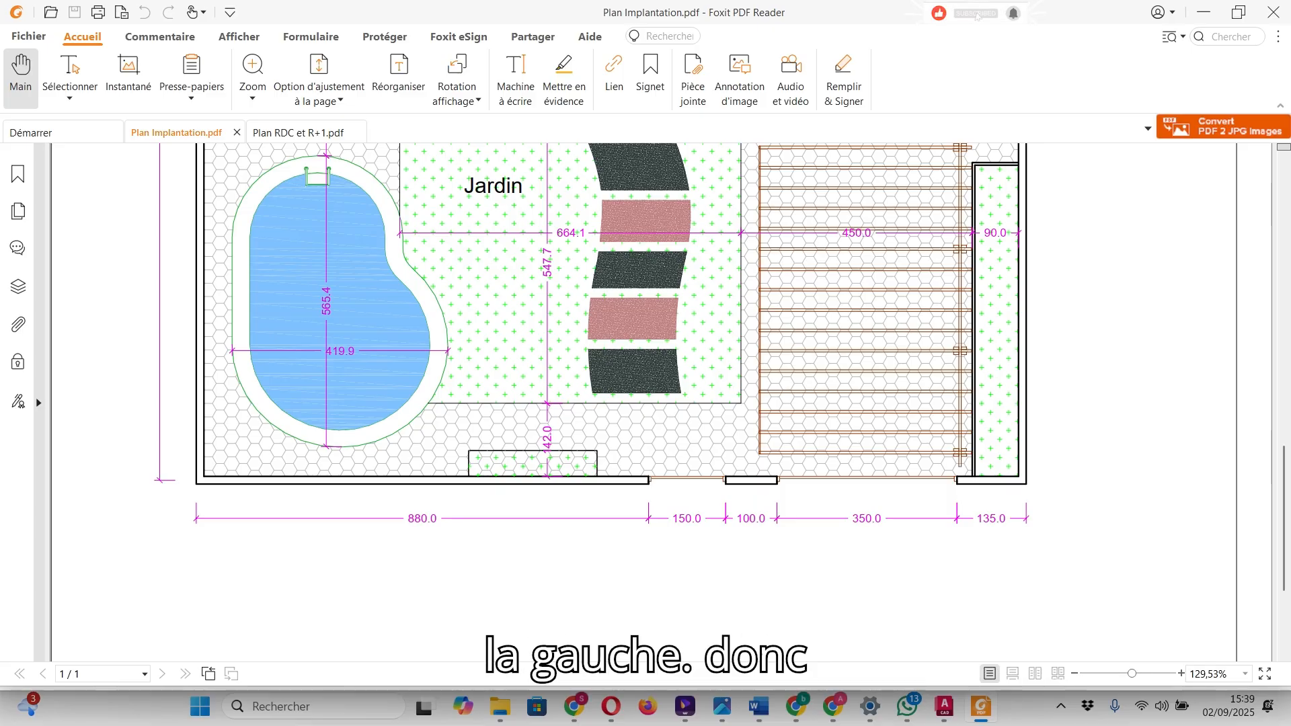
{"action": "key", "text": "alt+Tab"}
{"action": "scroll", "coordinate": [1007, 398], "scroll_direction": "down", "scroll_amount": 6}
{"action": "scroll", "coordinate": [699, 403], "scroll_direction": "up", "scroll_amount": 3}
{"action": "scroll", "coordinate": [746, 484], "scroll_direction": "up", "scroll_amount": 8}
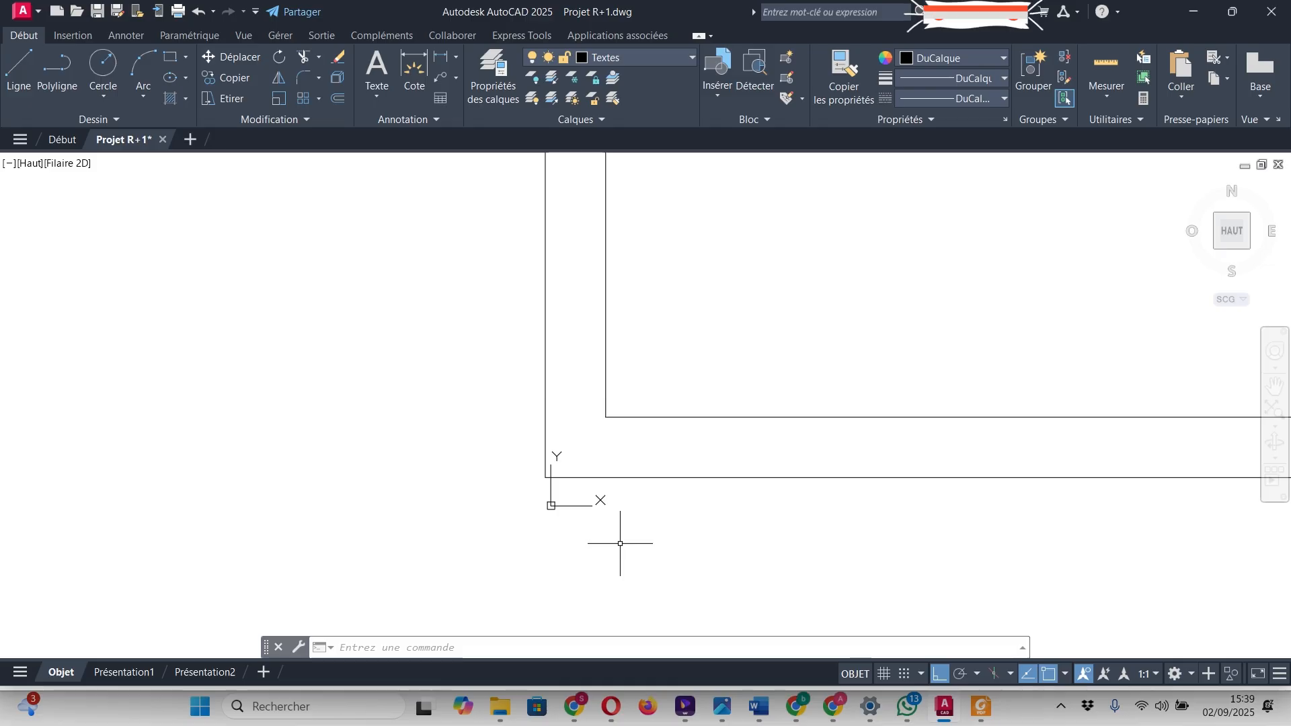
{"action": "key", "text": "alt+Tab"}
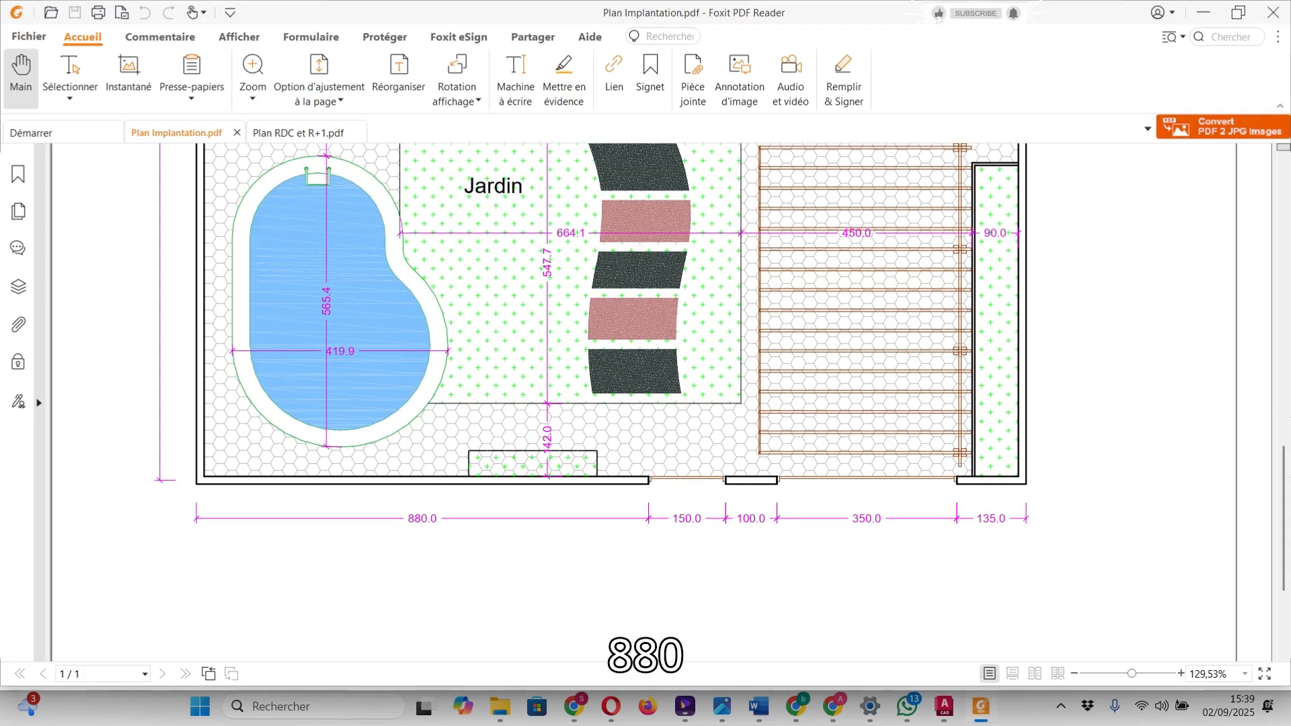
{"action": "key", "text": "alt+Tab"}
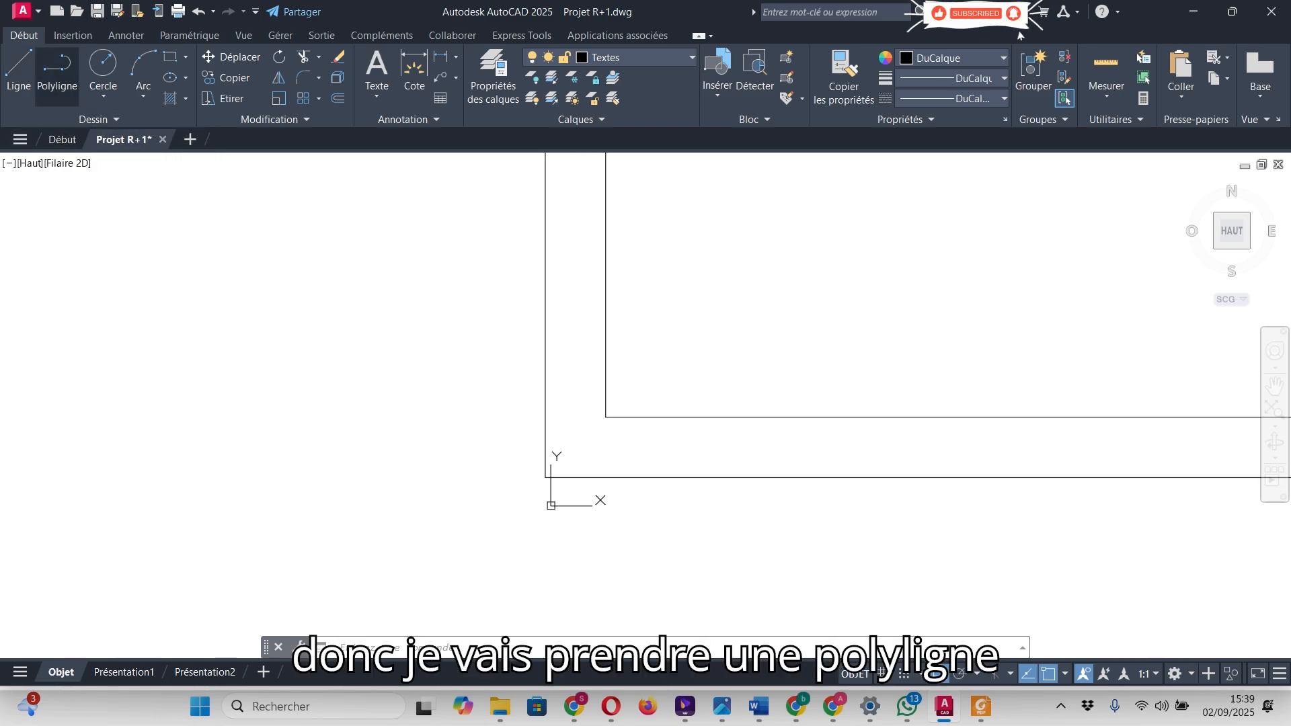
- Draw a polyline from the outer bottom-left corner, 880 along the bottom wall and about 690 straight up inside the plot
{"action": "left_click", "coordinate": [57, 67]}
{"action": "left_click", "coordinate": [545, 477]}
{"action": "scroll", "coordinate": [449, 519], "scroll_direction": "down", "scroll_amount": 3}
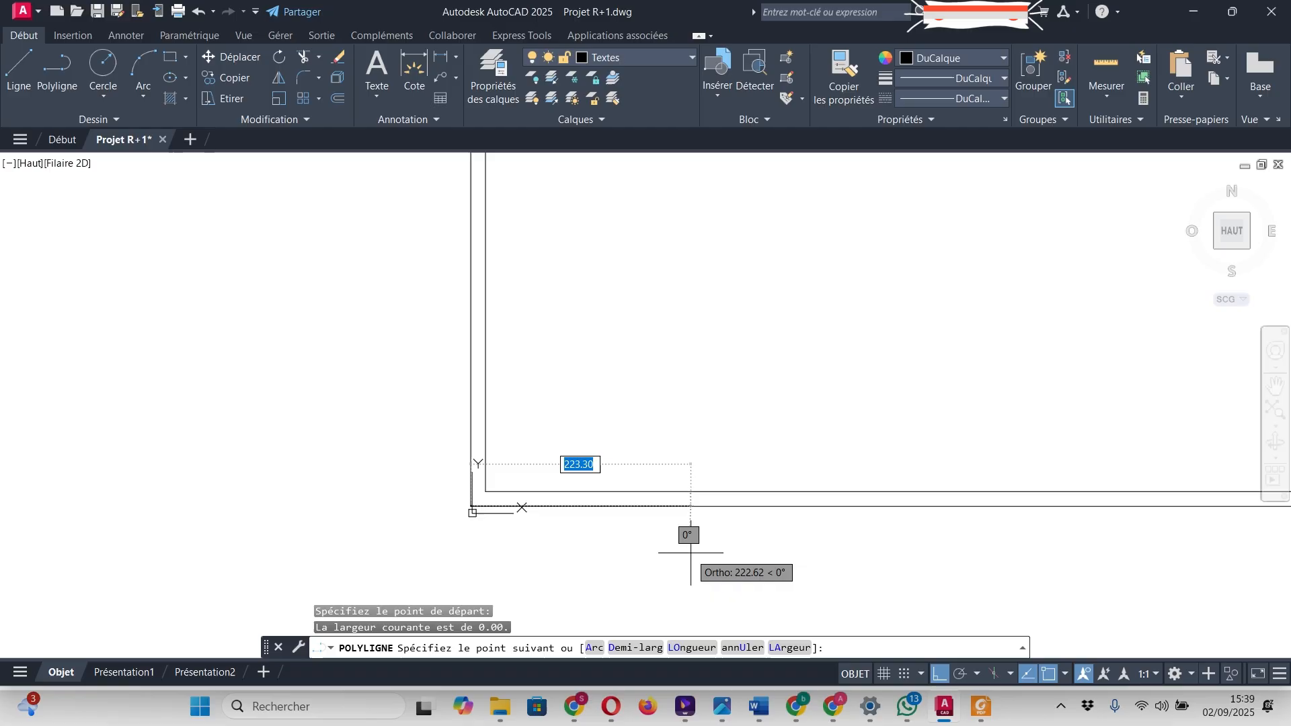
{"action": "key", "text": "Return"}
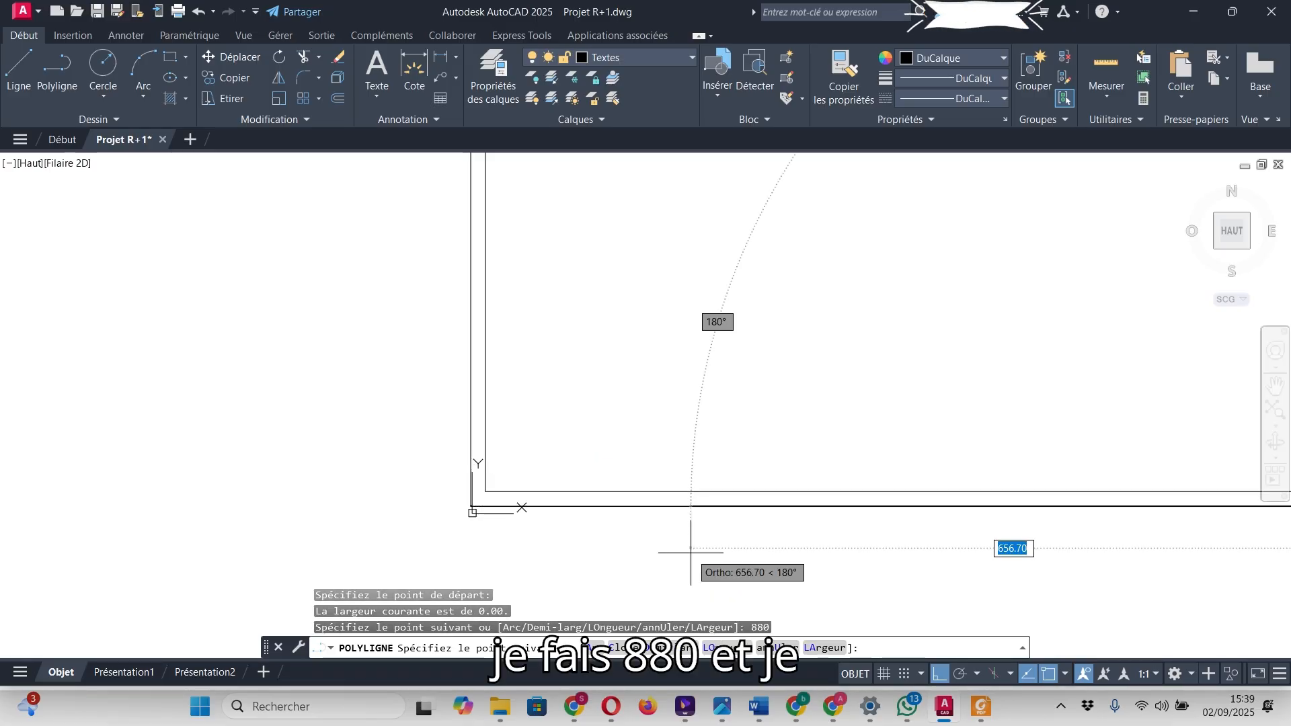
{"action": "scroll", "coordinate": [677, 461], "scroll_direction": "down", "scroll_amount": 3}
{"action": "left_click", "coordinate": [813, 314]}
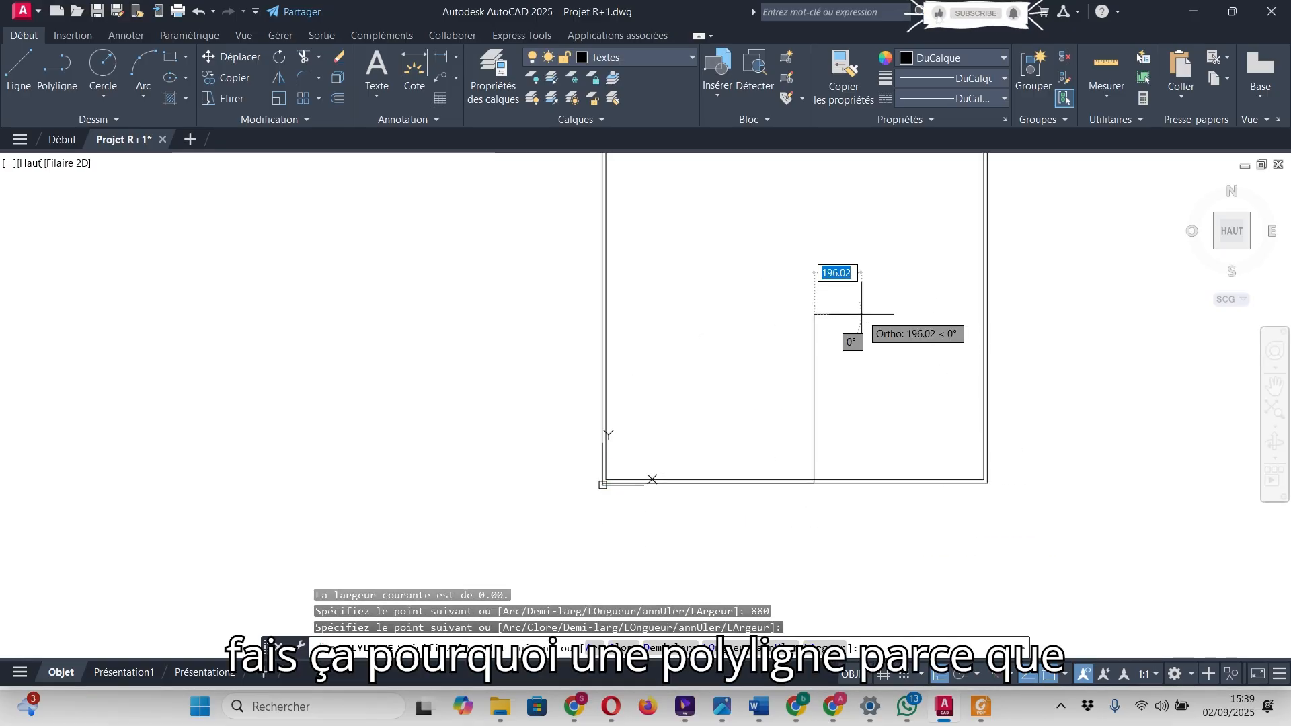
{"action": "key", "text": "Escape"}
{"action": "scroll", "coordinate": [809, 518], "scroll_direction": "up", "scroll_amount": 4}
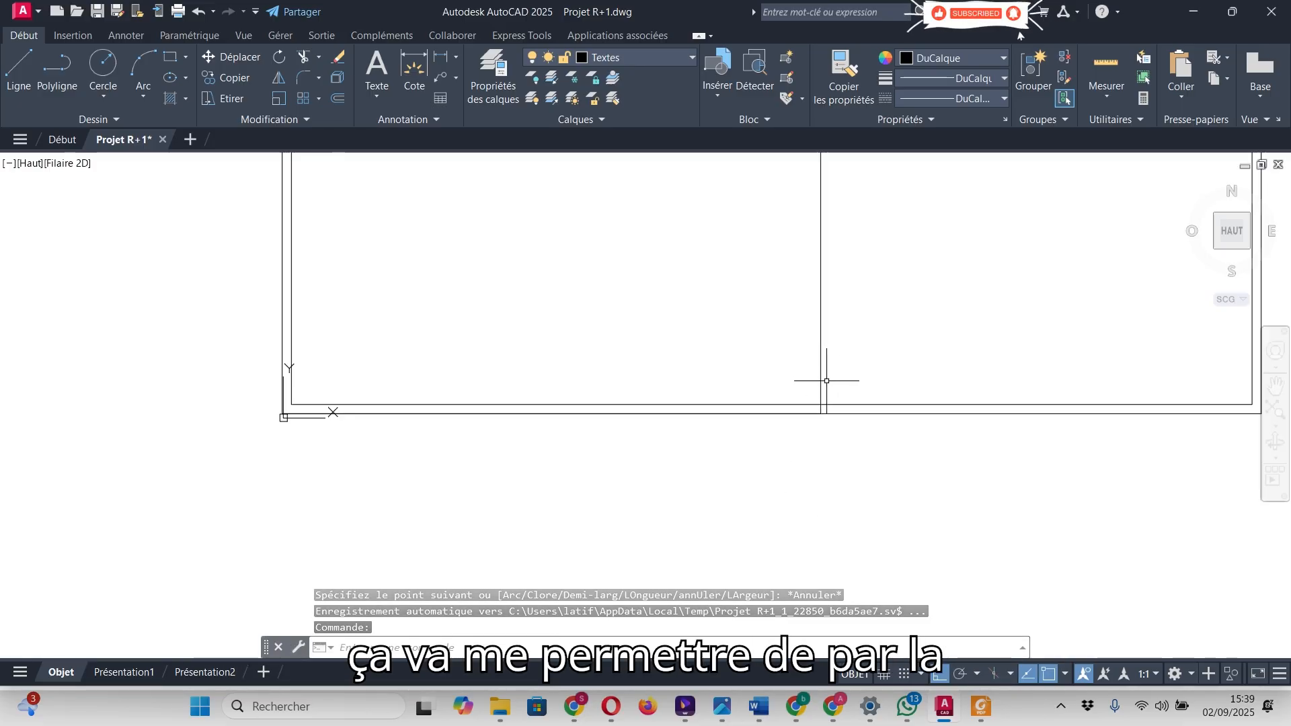
{"action": "scroll", "coordinate": [773, 452], "scroll_direction": "down", "scroll_amount": 4}
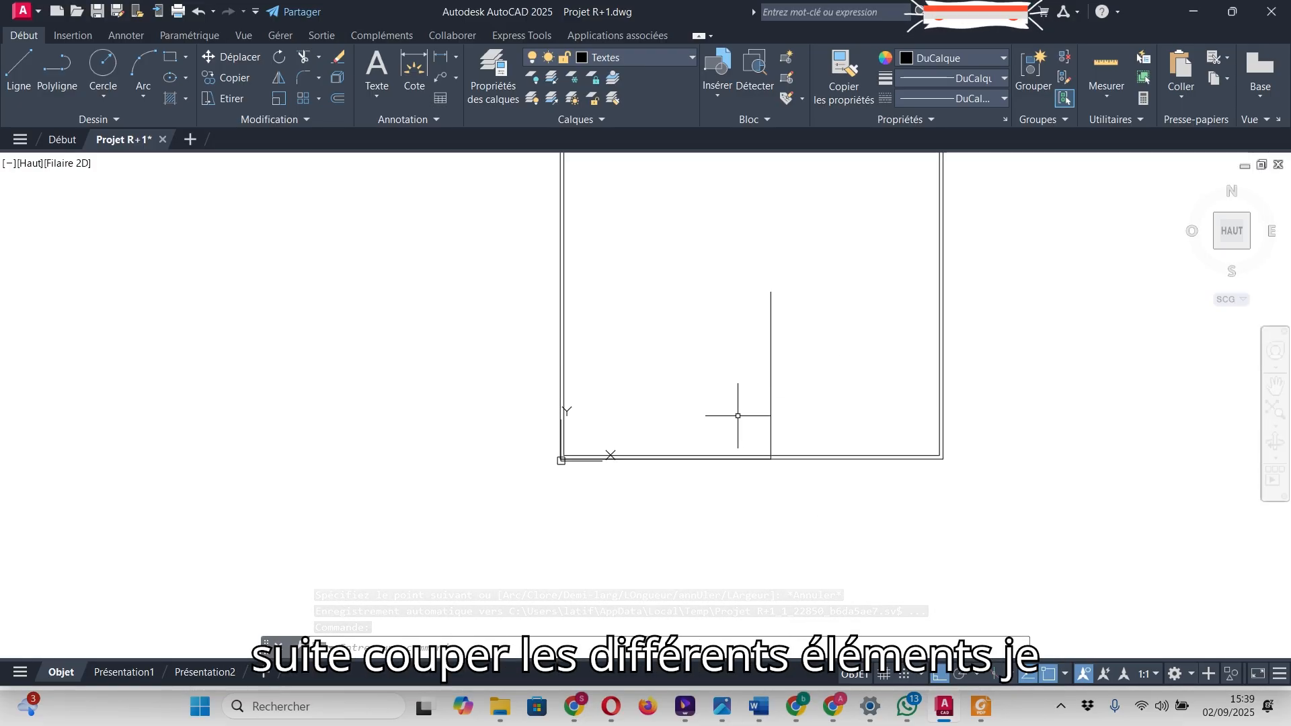
- Draw a vertical line from the polyline's upper end down across the bottom wall to a point outside the plot
{"action": "left_click", "coordinate": [19, 70]}
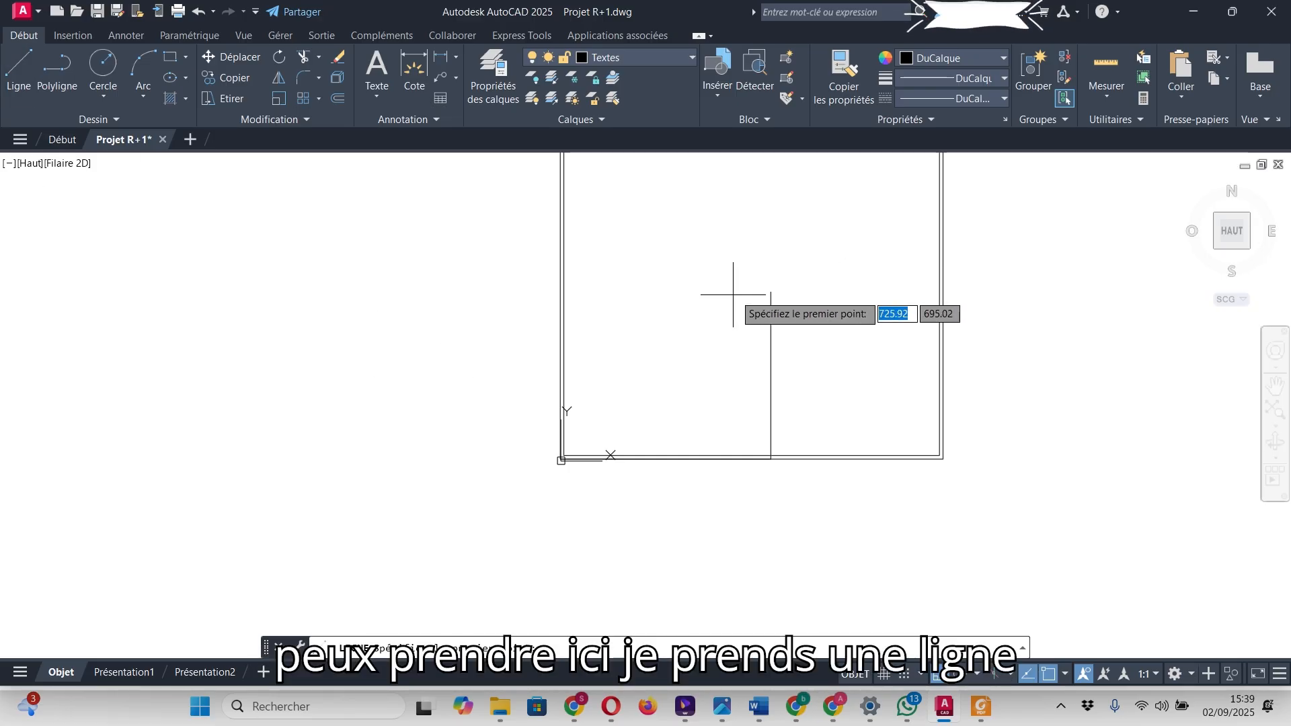
{"action": "left_click", "coordinate": [771, 292]}
{"action": "left_click", "coordinate": [736, 534]}
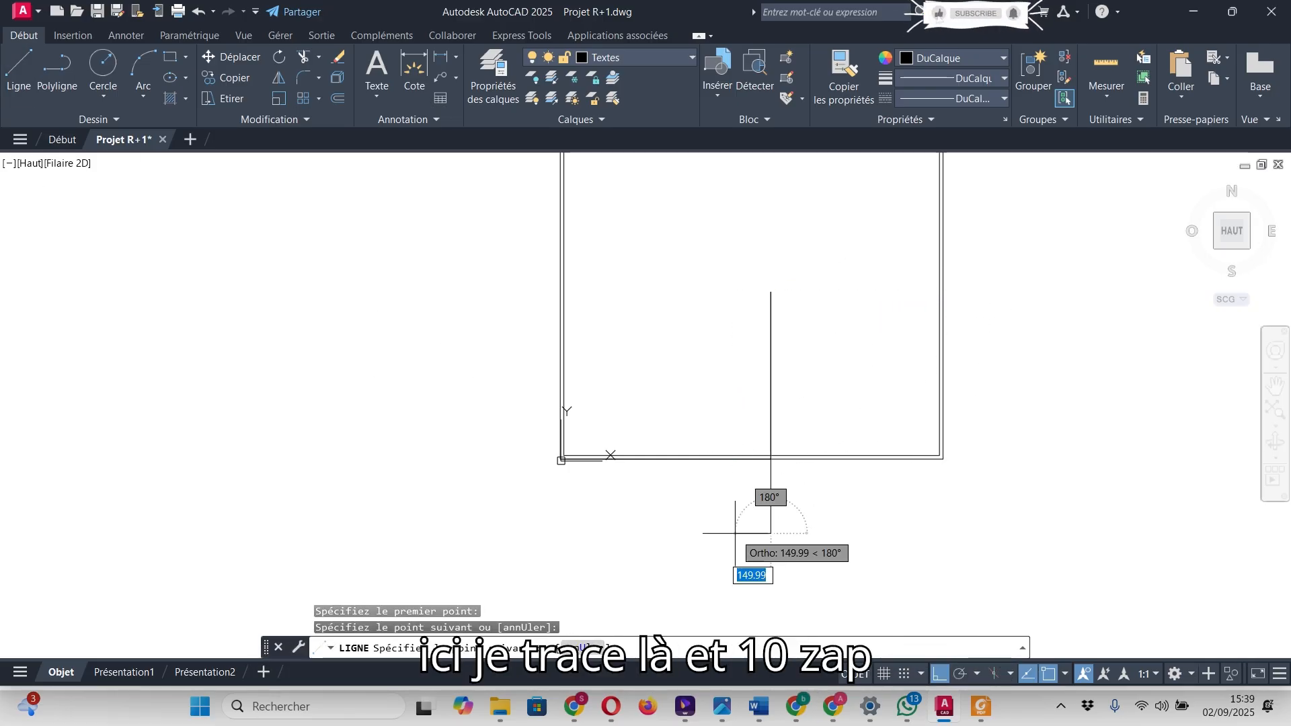
{"action": "key", "text": "Escape"}
- Check the first opening's width in Plan Implantation.pdf, return to AutoCAD and copy the vertical line 150 to the right
{"action": "left_click", "coordinate": [981, 706]}
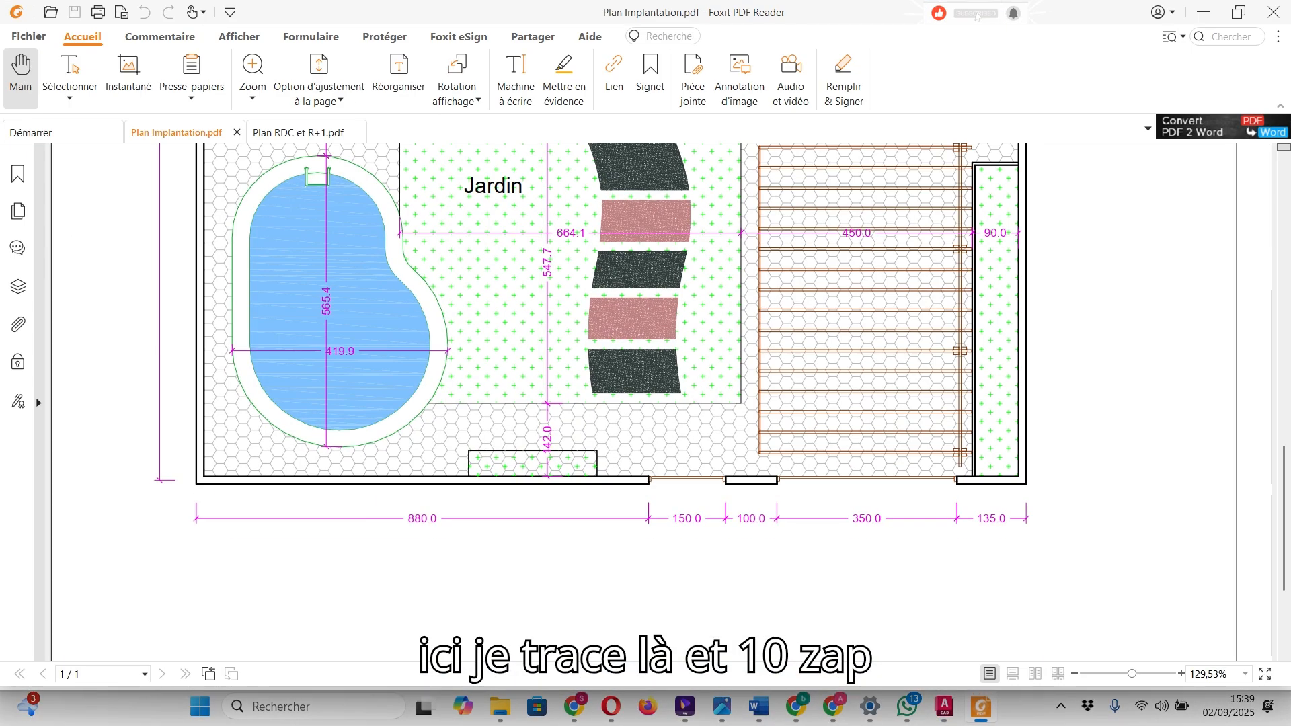
{"action": "left_click", "coordinate": [981, 706]}
{"action": "scroll", "coordinate": [782, 532], "scroll_direction": "up", "scroll_amount": 1}
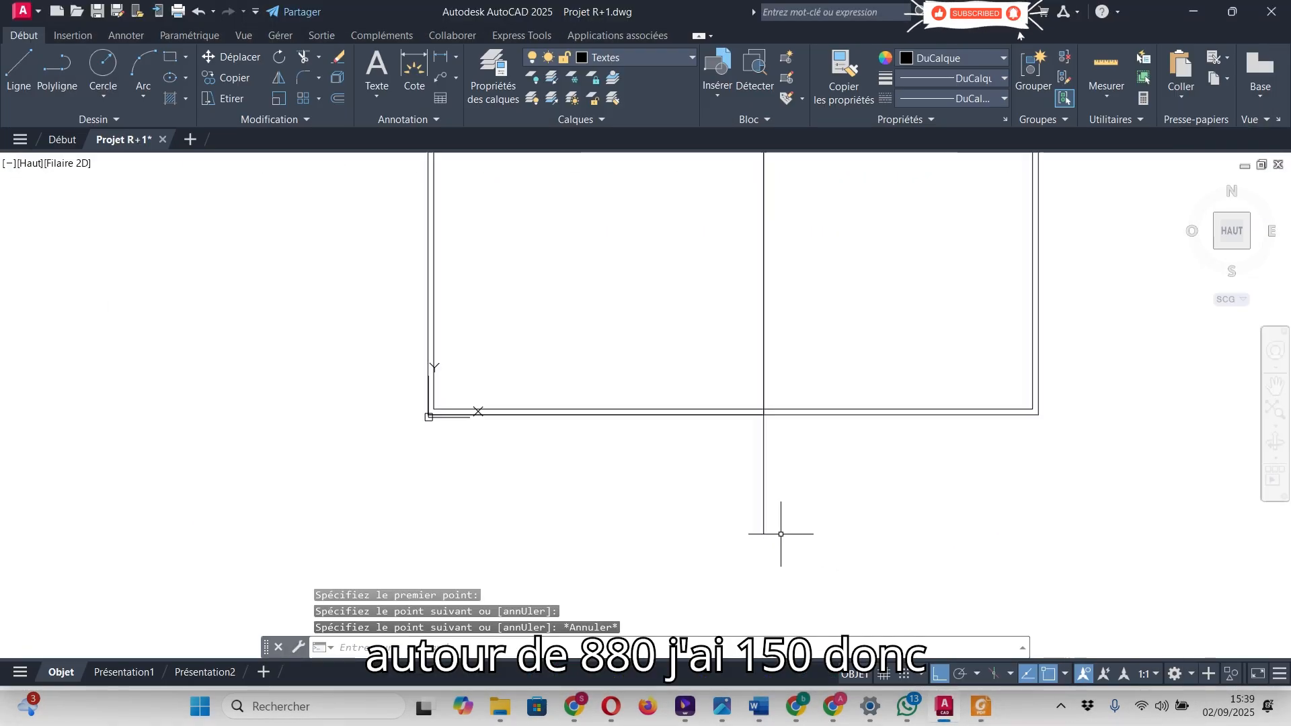
{"action": "left_click", "coordinate": [796, 553]}
{"action": "left_click", "coordinate": [713, 522]}
{"action": "right_click", "coordinate": [710, 522]}
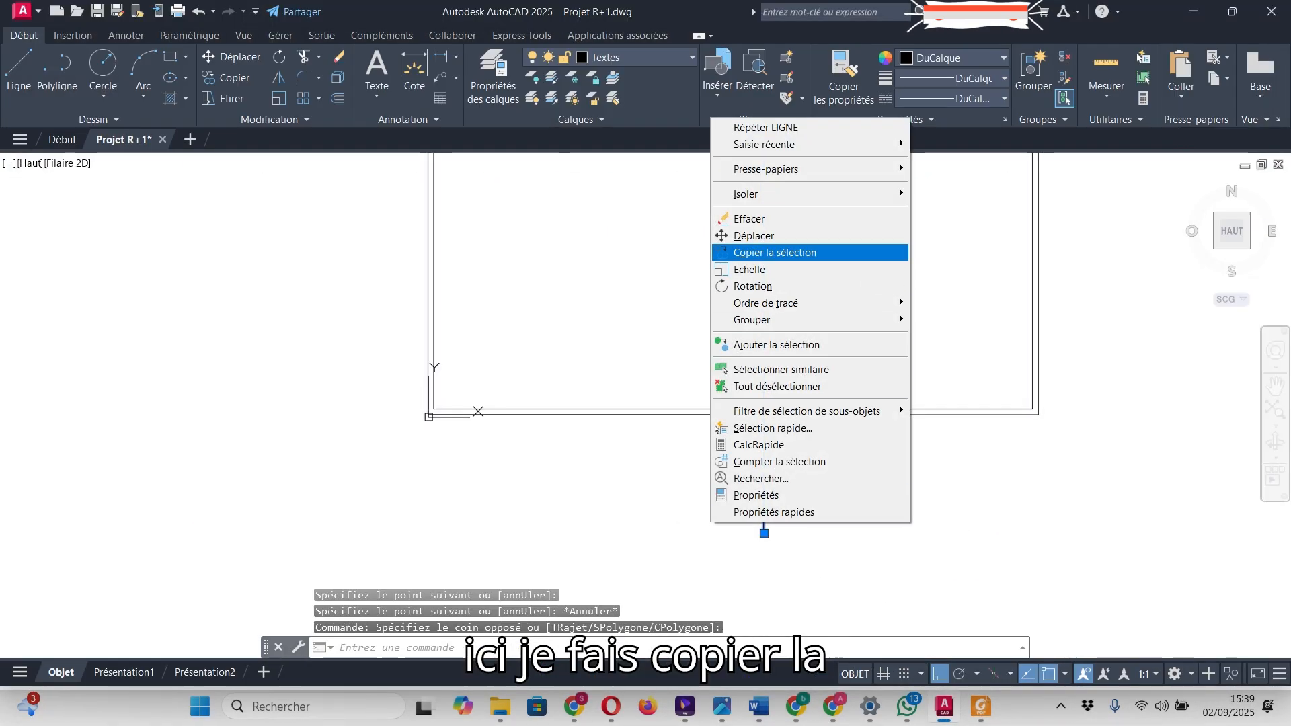
{"action": "left_click", "coordinate": [774, 253]}
{"action": "left_click", "coordinate": [764, 534]}
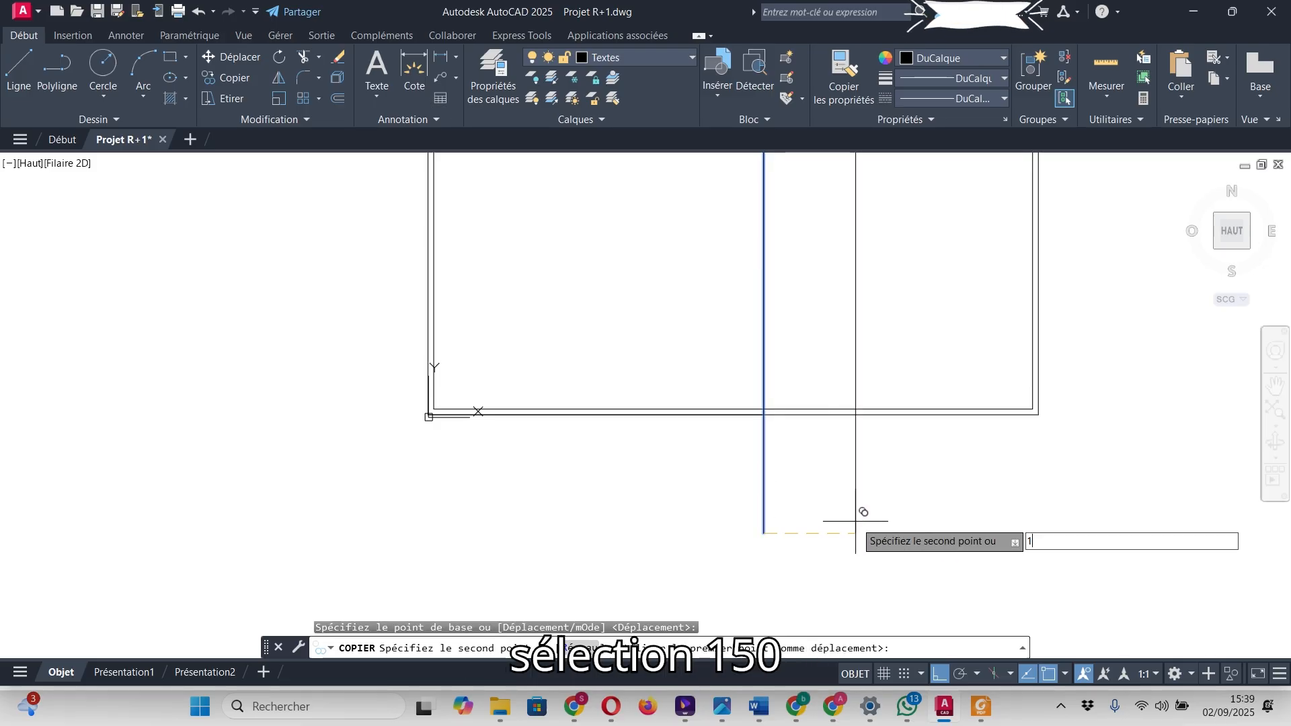
{"action": "key", "text": "Return"}
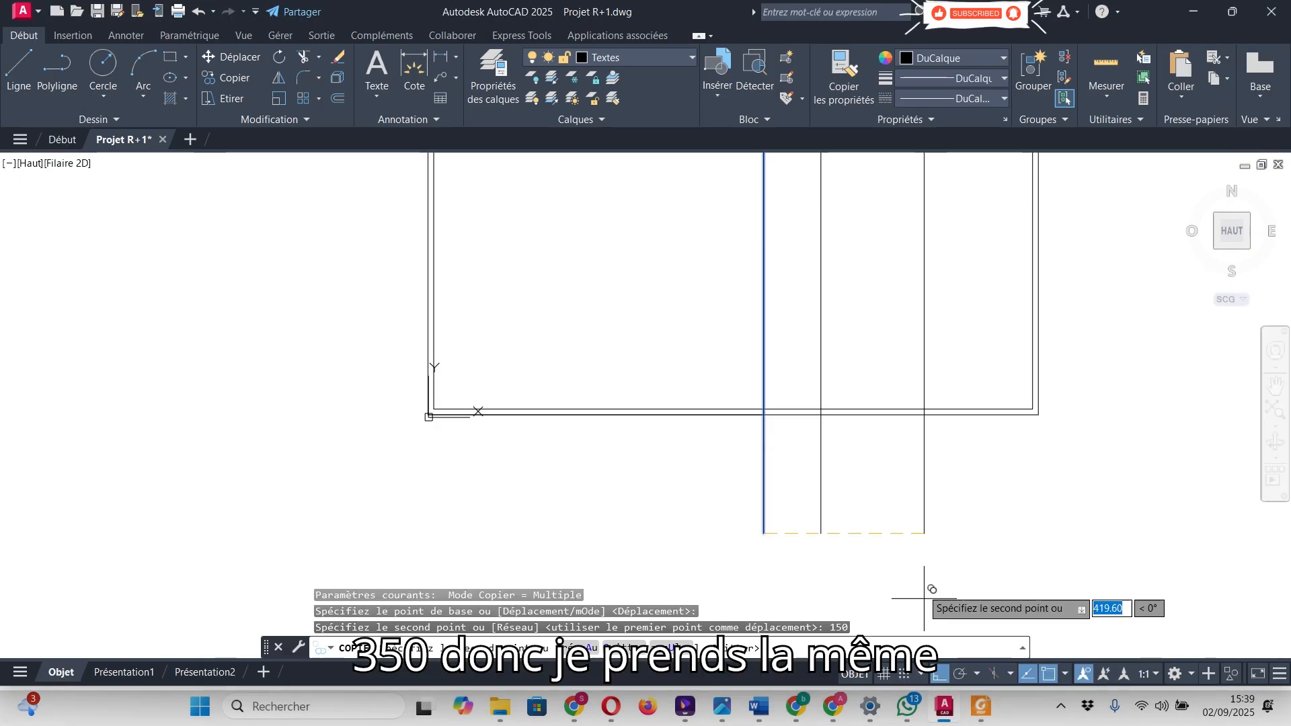
{"action": "key", "text": "Escape"}
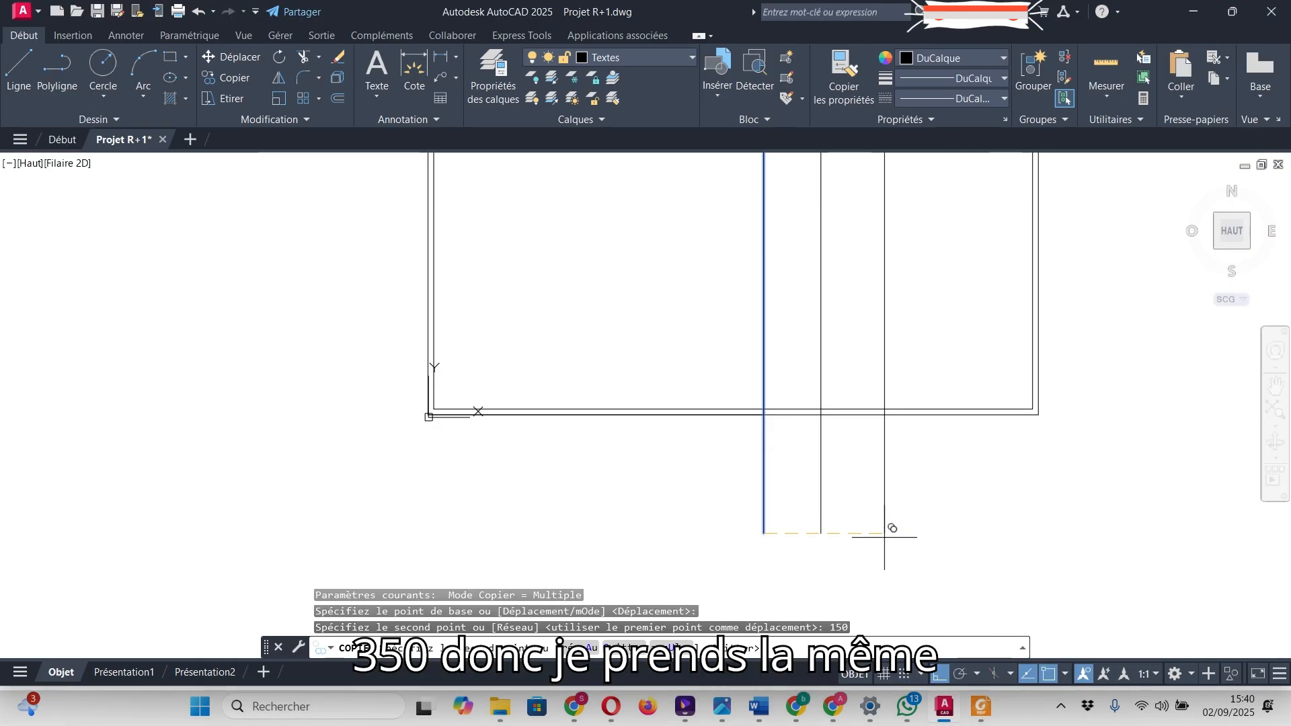
- Copy the second vertical line 100 to the right to mark the end of the wall section between the openings
{"action": "left_click", "coordinate": [821, 516]}
{"action": "right_click", "coordinate": [833, 518]}
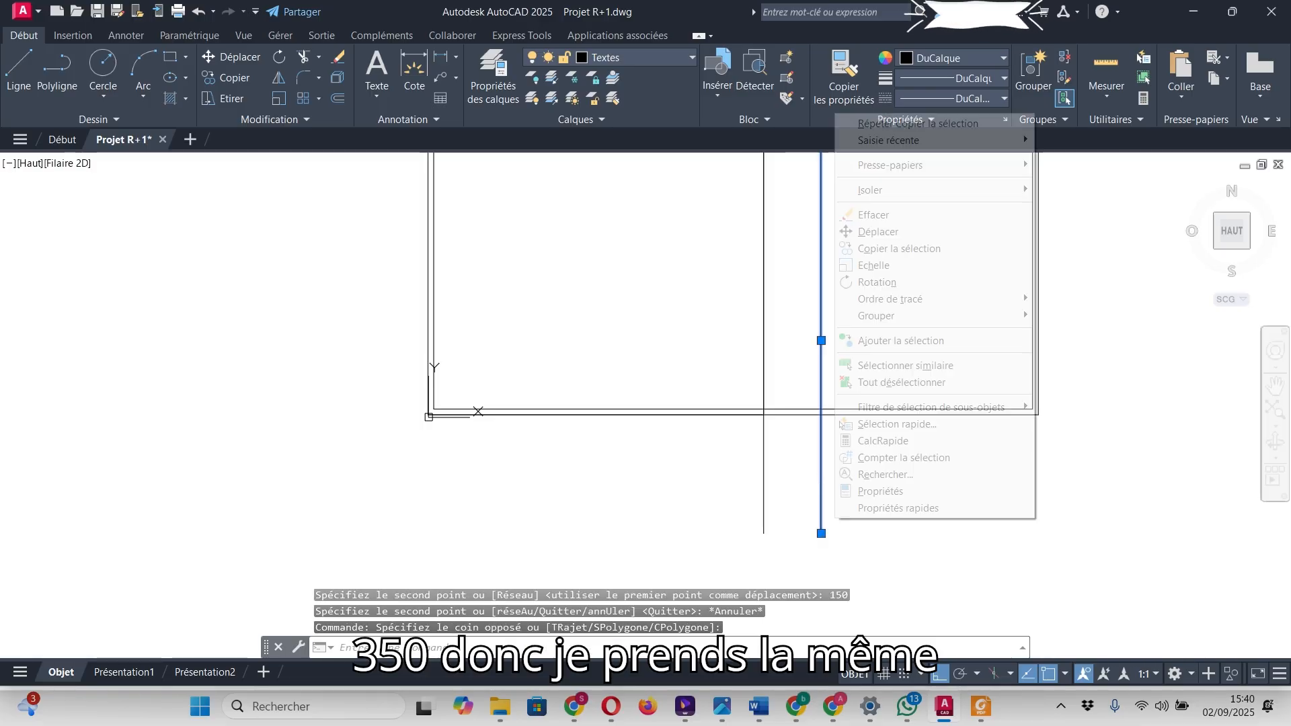
{"action": "left_click", "coordinate": [899, 259]}
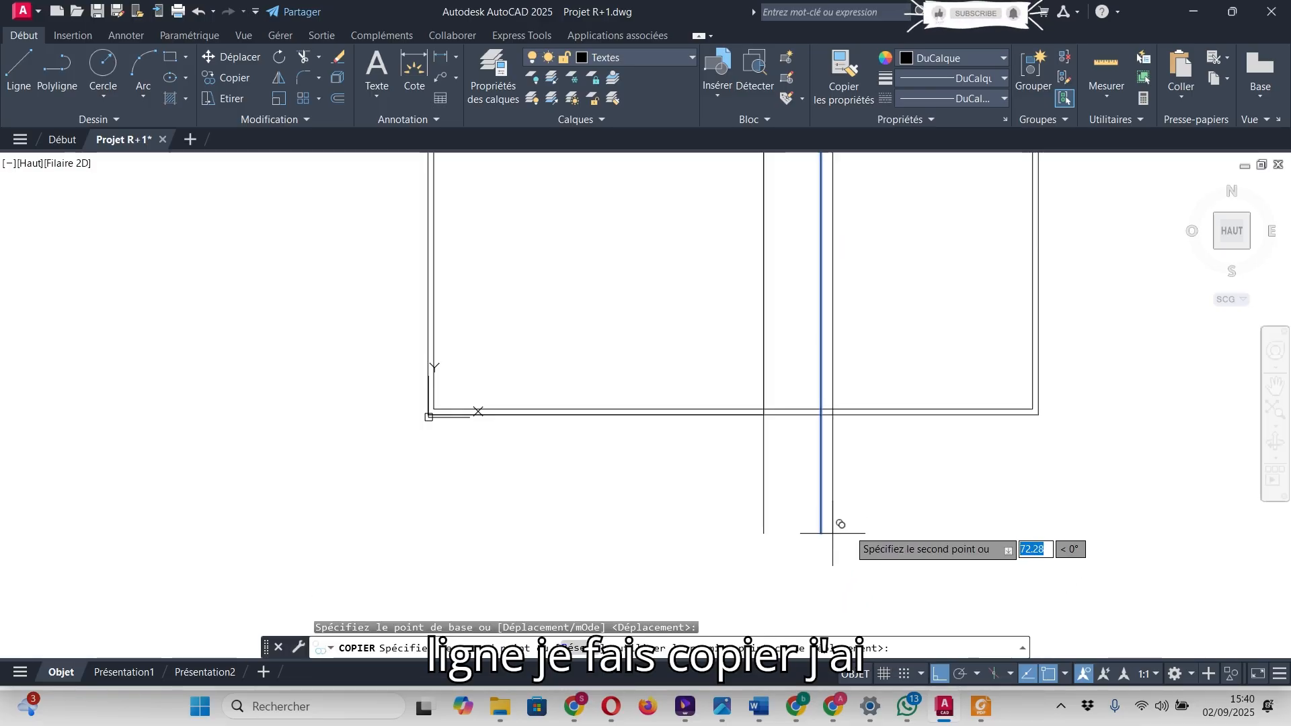
{"action": "left_click", "coordinate": [821, 533]}
{"action": "type", "text": "100"}
{"action": "key", "text": "Return"}
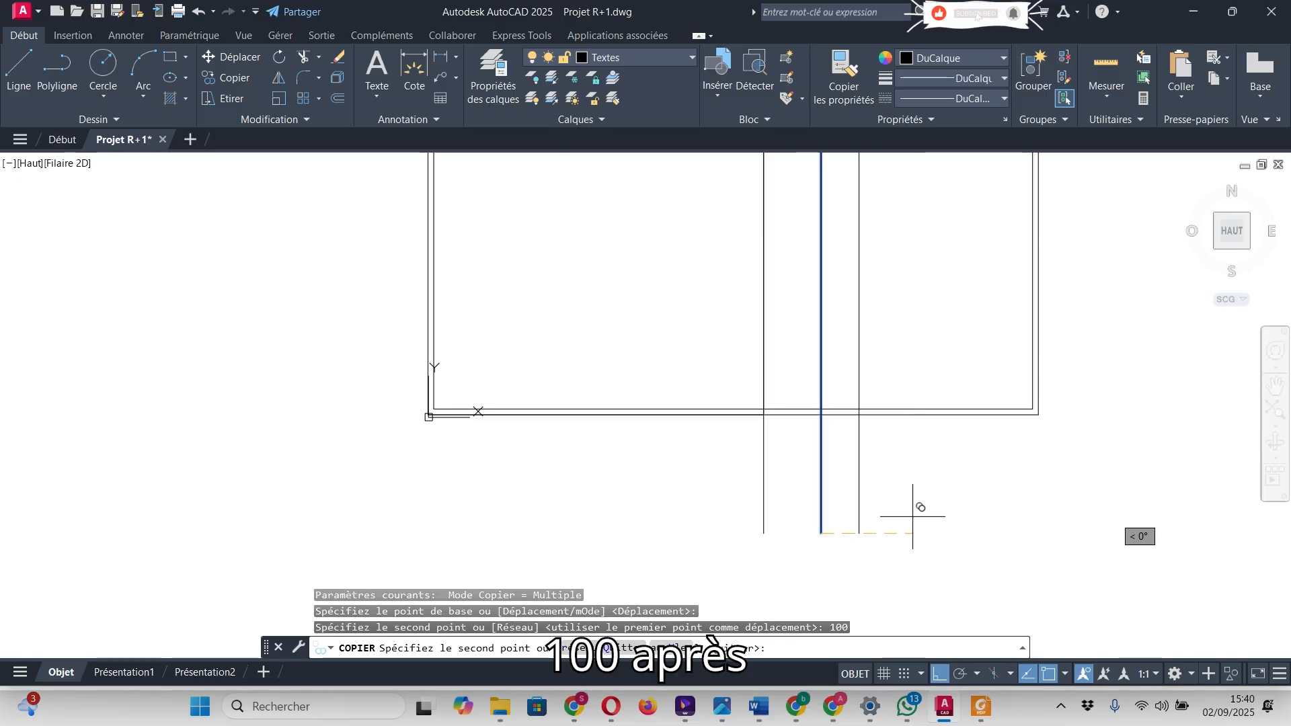
{"action": "key", "text": "Escape"}
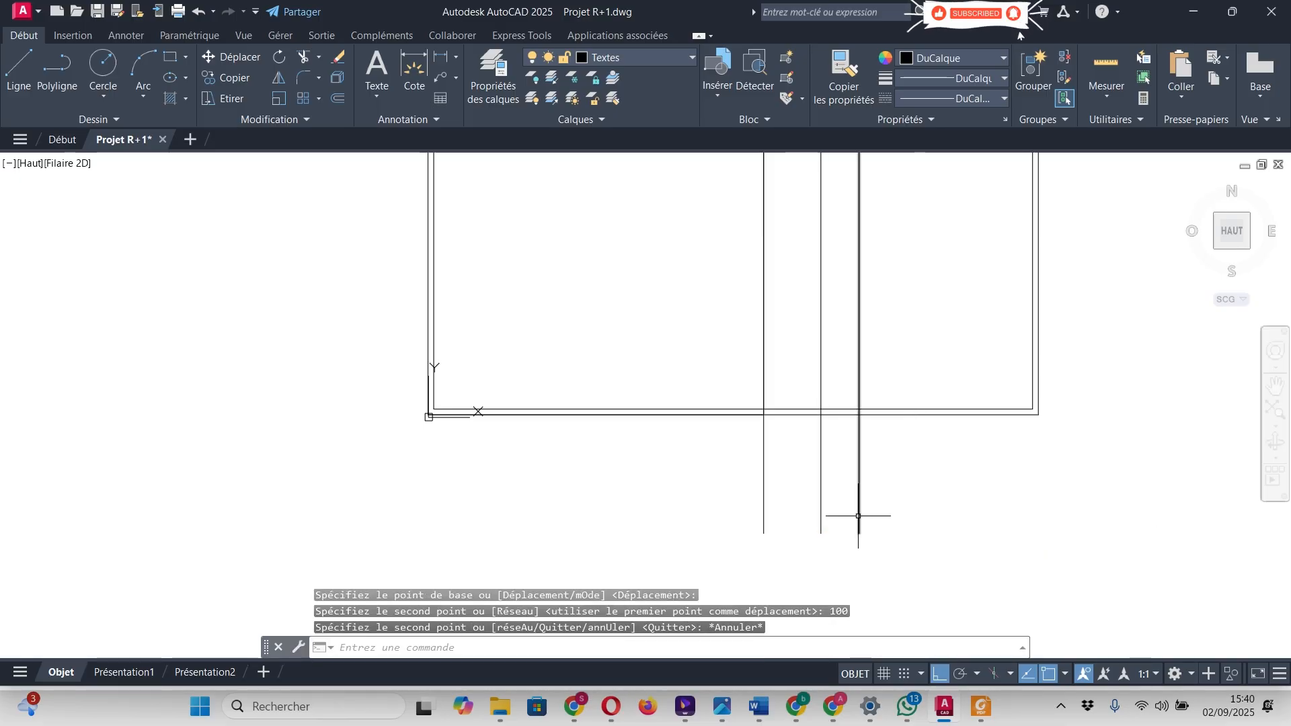
- Copy the third vertical line 350 to the right to mark the far side of the wide opening
{"action": "left_click", "coordinate": [858, 515]}
{"action": "right_click", "coordinate": [882, 523]}
{"action": "left_click", "coordinate": [948, 253]}
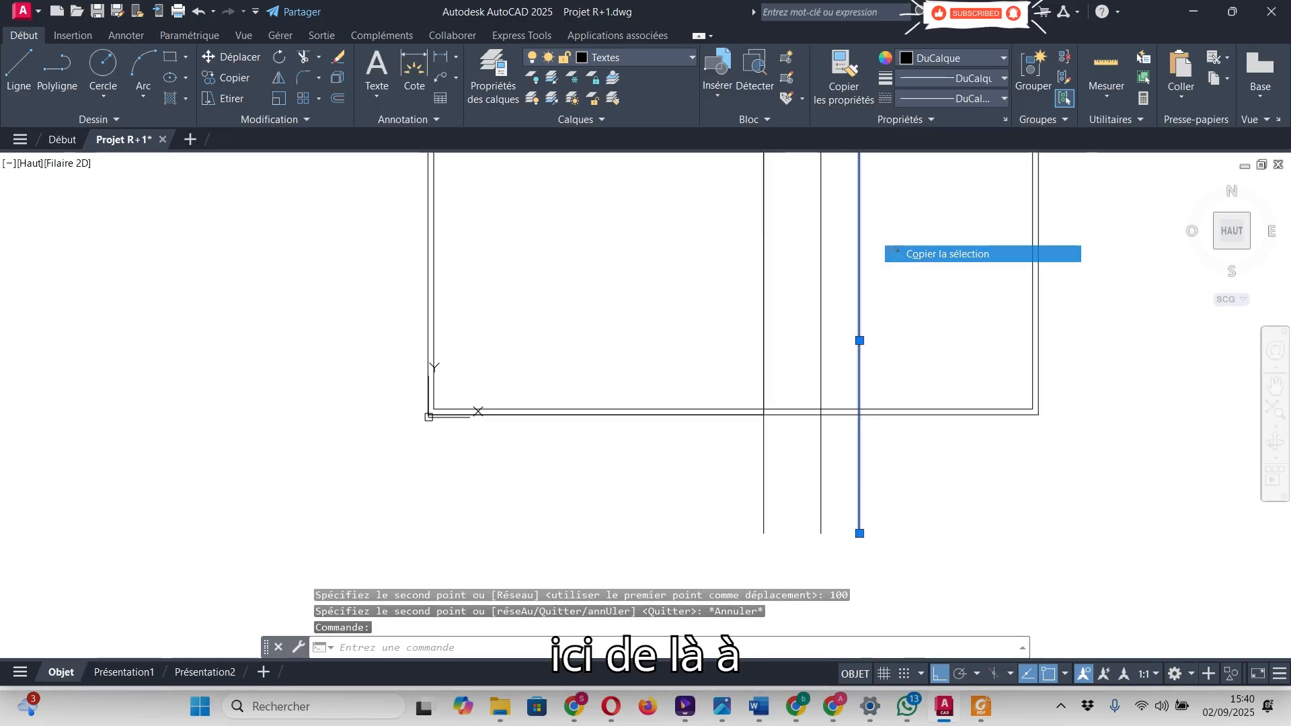
{"action": "left_click", "coordinate": [859, 533]}
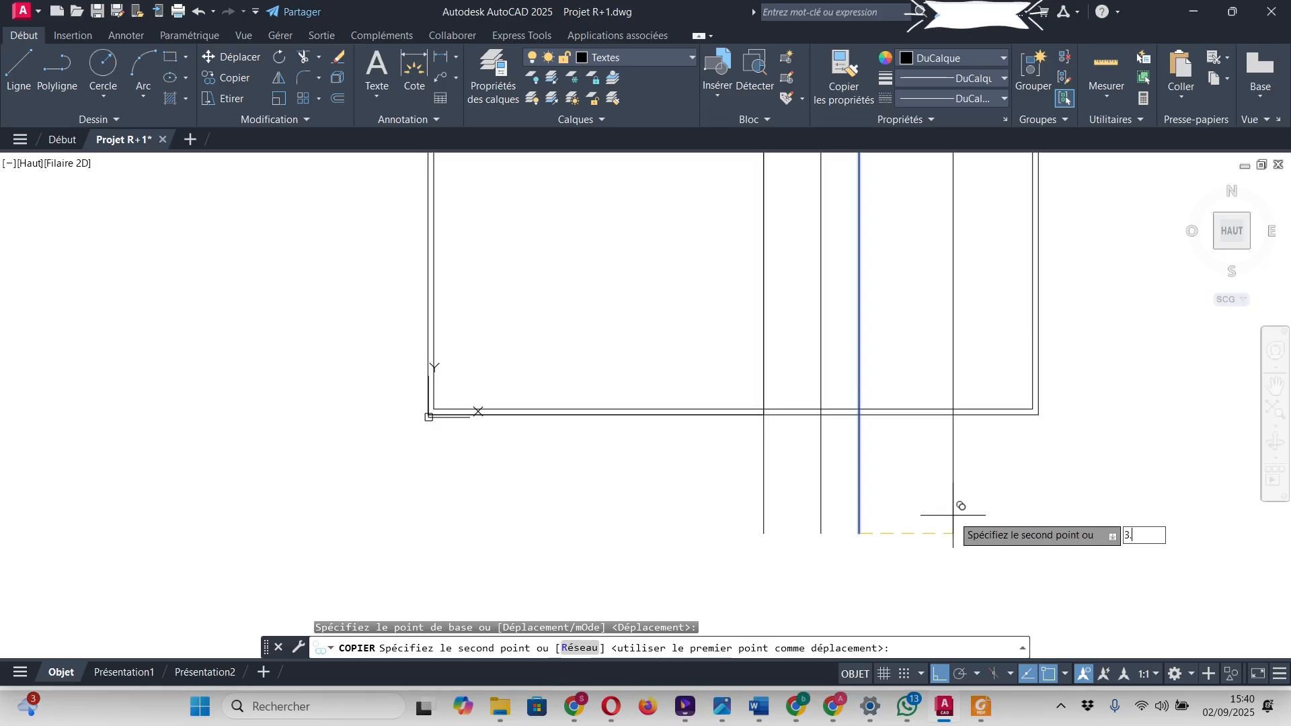
{"action": "type", "text": "350"}
{"action": "key", "text": "Return"}
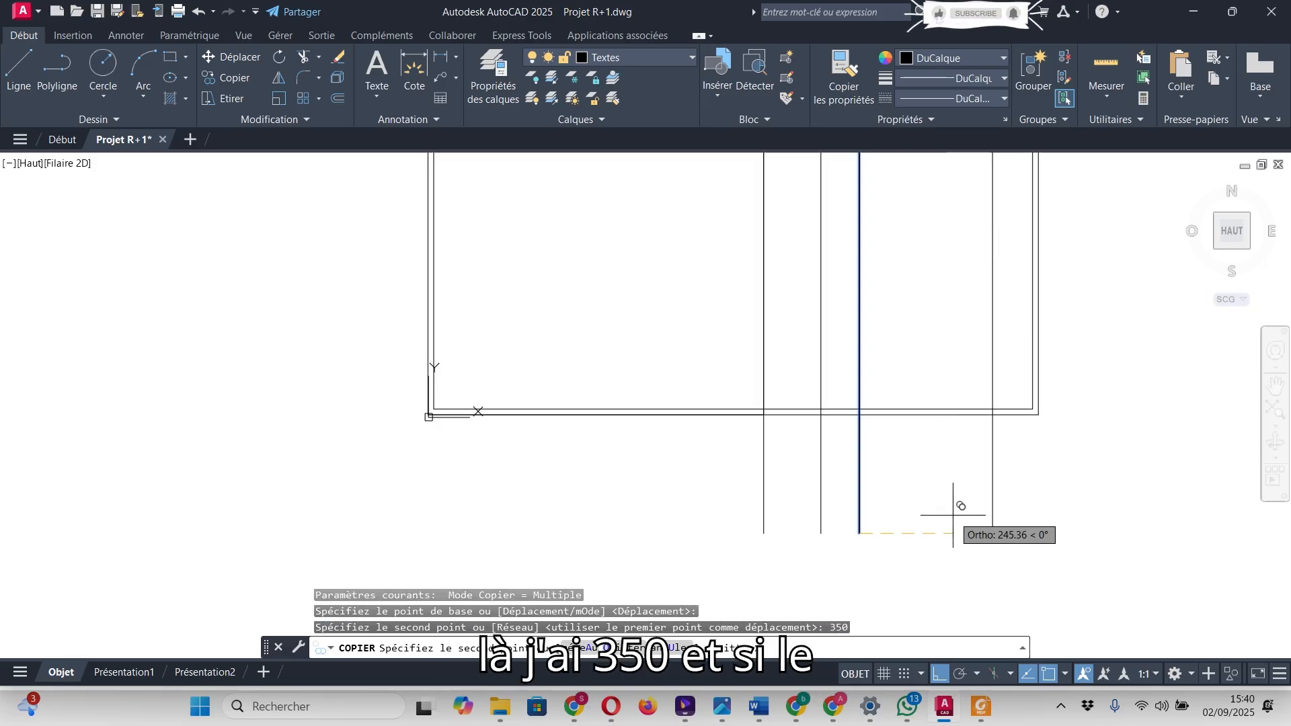
{"action": "key", "text": "Escape"}
{"action": "scroll", "coordinate": [1042, 397], "scroll_direction": "up", "scroll_amount": 5}
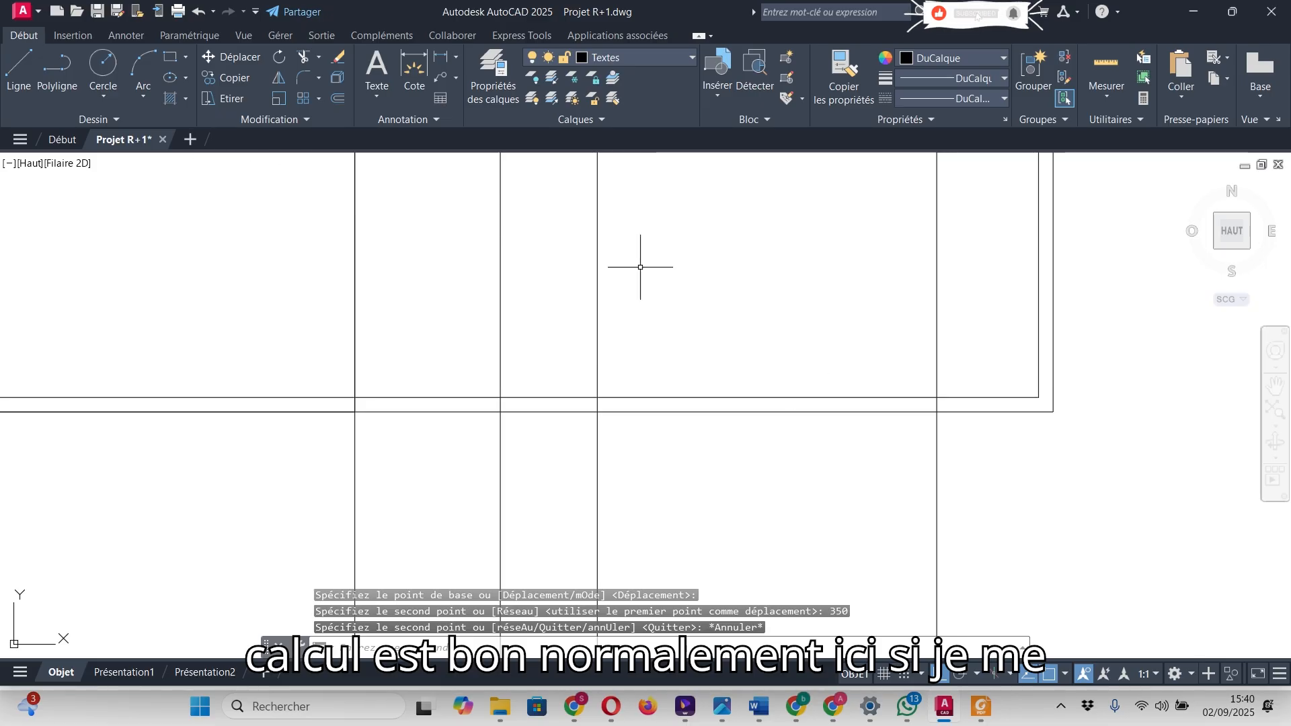
- Check the last bottom wall length in Plan Implantation.pdf and dimension from the outer bottom-right corner to the fourth vertical line in AutoCAD
{"action": "left_click", "coordinate": [979, 706]}
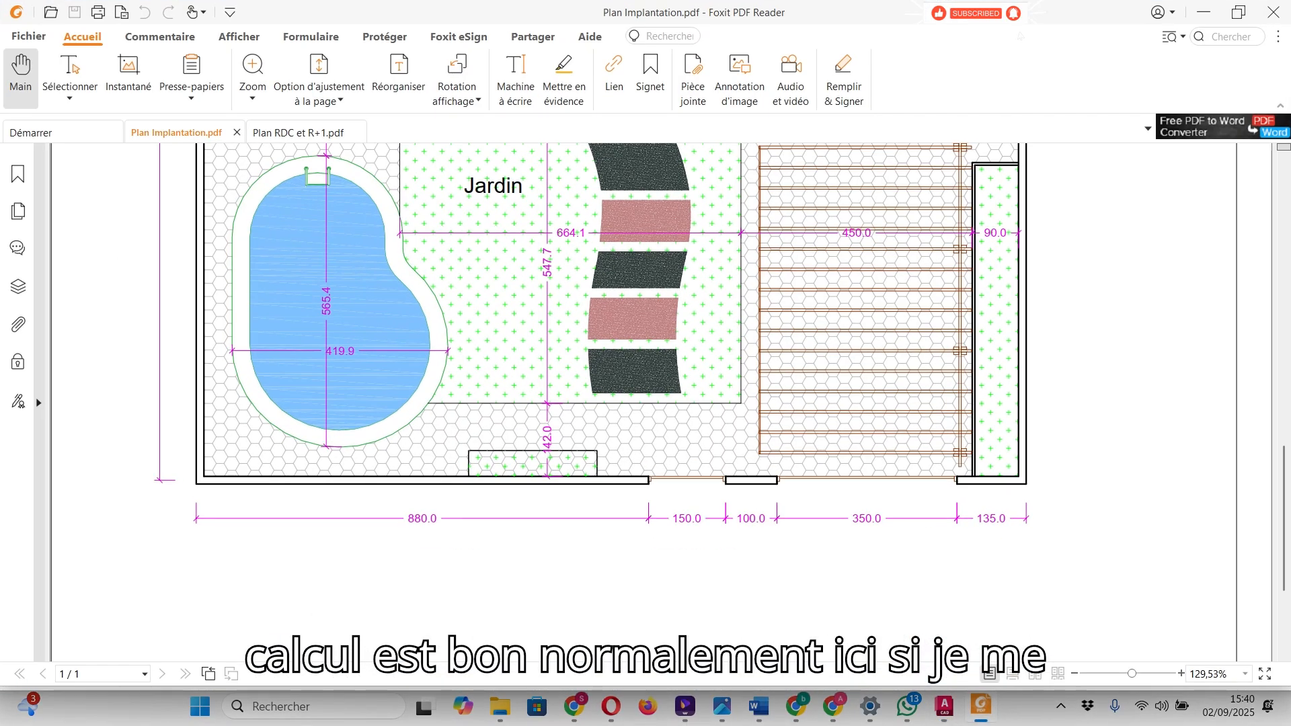
{"action": "left_click", "coordinate": [979, 706]}
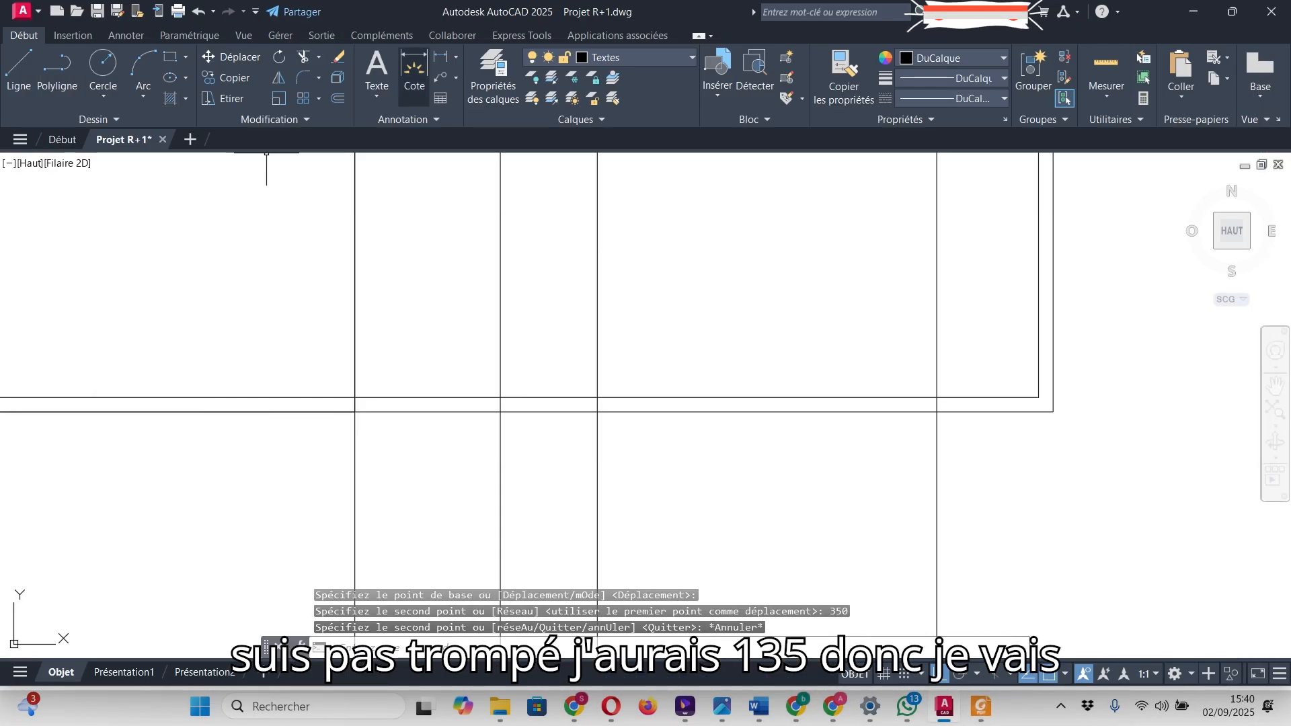
{"action": "left_click", "coordinate": [414, 76]}
{"action": "left_click", "coordinate": [1053, 411]}
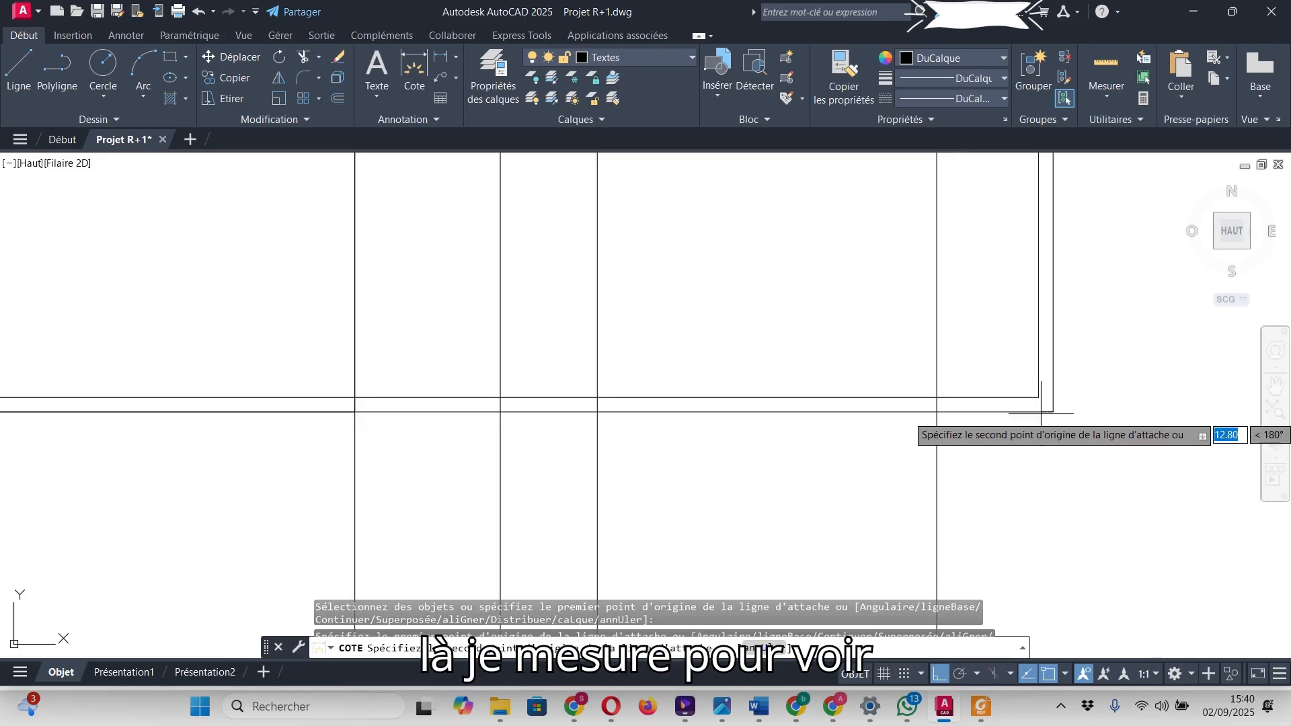
{"action": "left_click", "coordinate": [937, 411]}
{"action": "left_click", "coordinate": [986, 472]}
{"action": "key", "text": "Return"}
{"action": "scroll", "coordinate": [994, 471], "scroll_direction": "up", "scroll_amount": 10}
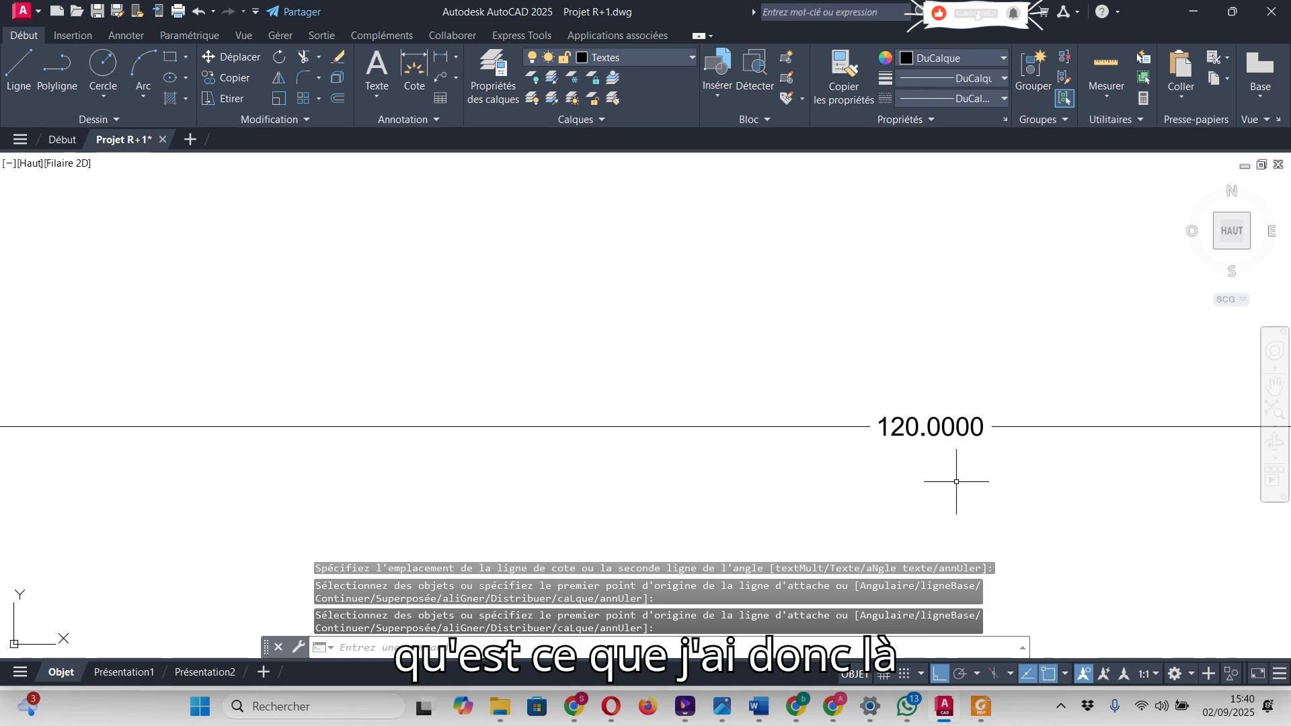
{"action": "scroll", "coordinate": [961, 403], "scroll_direction": "down", "scroll_amount": 6}
{"action": "scroll", "coordinate": [968, 374], "scroll_direction": "up", "scroll_amount": 3}
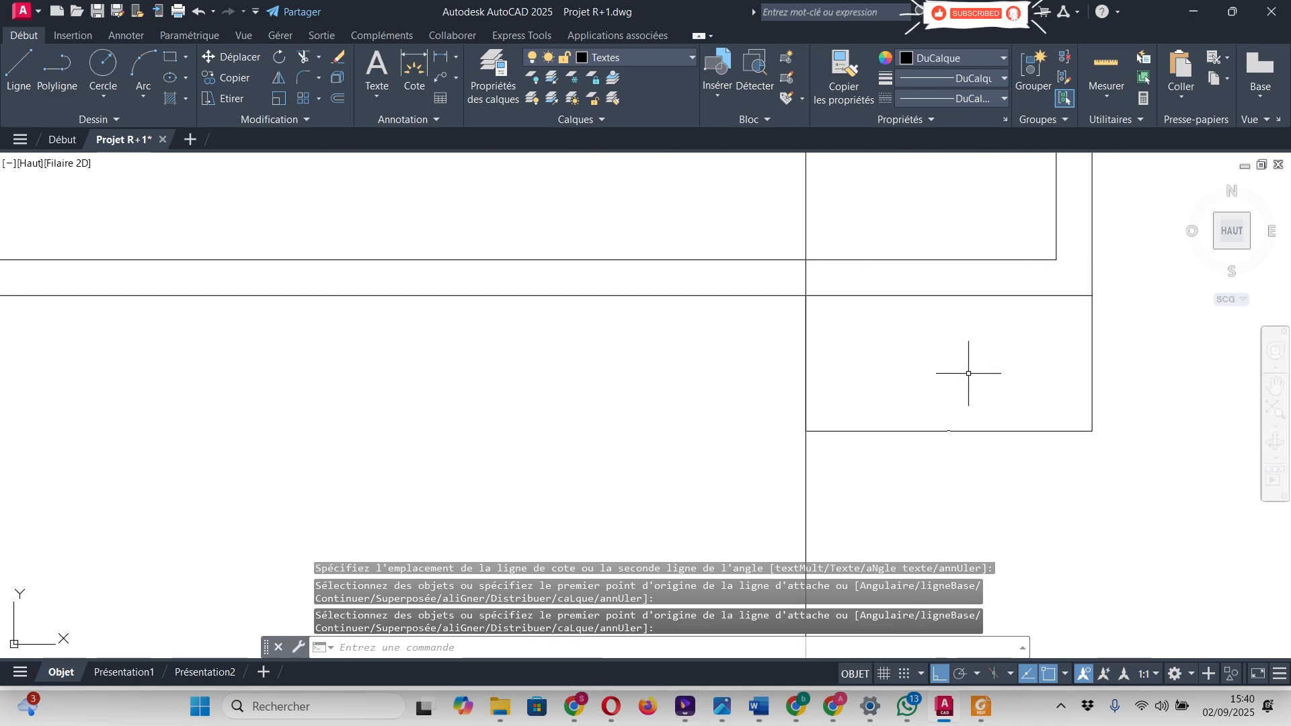
- Select the new corner dimension, examine it against the wall and opening lines, and clear the selection
{"action": "key", "text": "Escape"}
{"action": "left_click", "coordinate": [1092, 321]}
{"action": "scroll", "coordinate": [944, 369], "scroll_direction": "down", "scroll_amount": 4}
{"action": "scroll", "coordinate": [974, 405], "scroll_direction": "up", "scroll_amount": 8}
{"action": "scroll", "coordinate": [974, 405], "scroll_direction": "down", "scroll_amount": 4}
{"action": "scroll", "coordinate": [1022, 351], "scroll_direction": "down", "scroll_amount": 6}
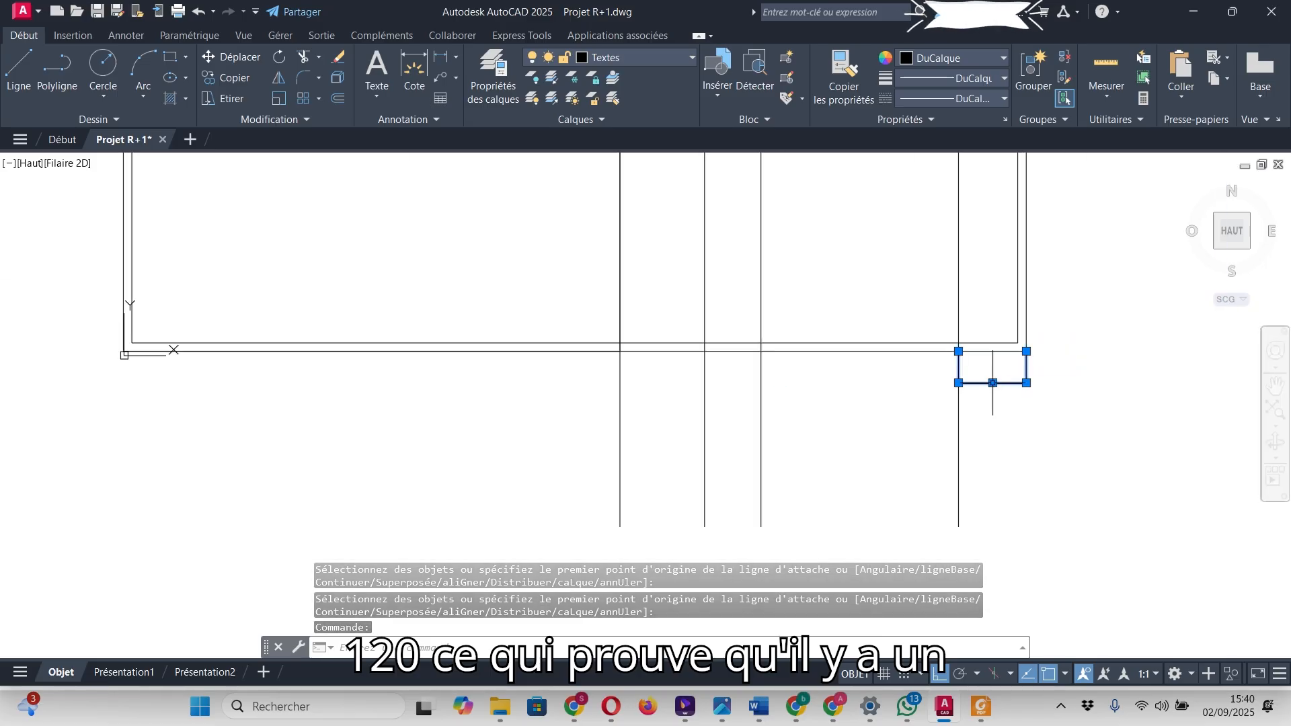
{"action": "key", "text": "Escape"}
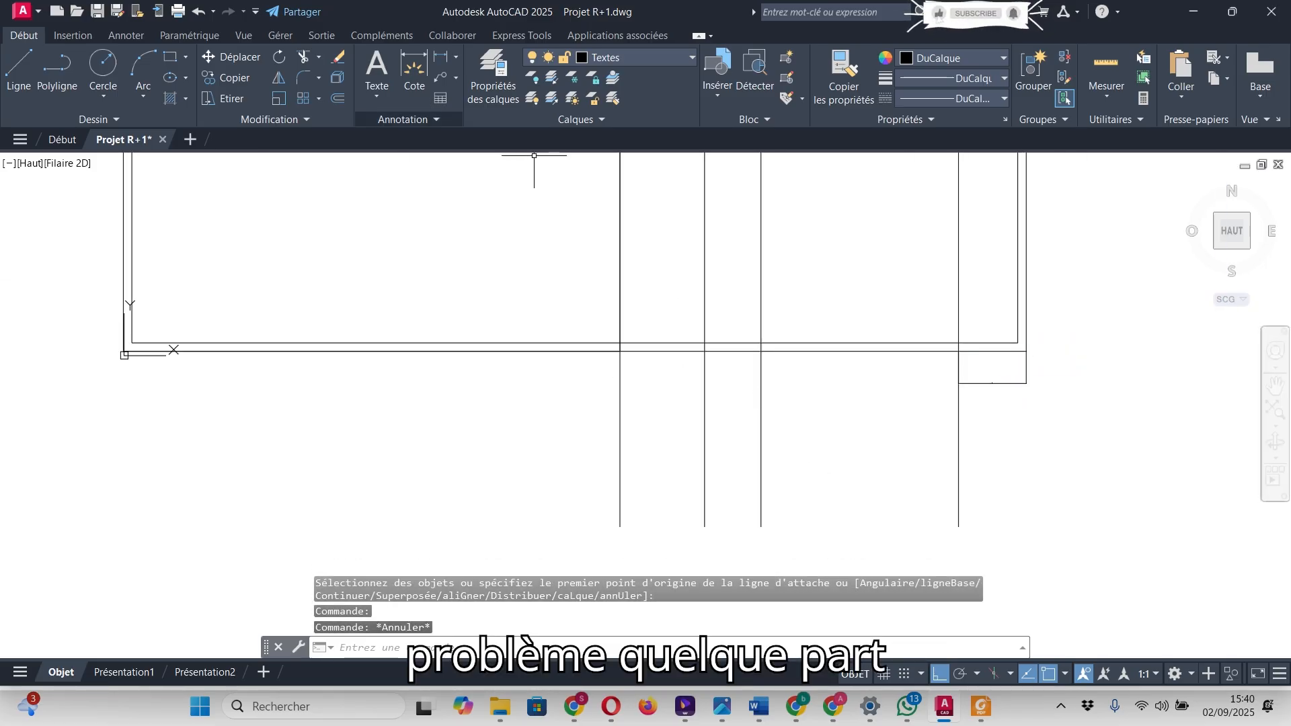
- Dimension the wide opening between the third and fourth vertical lines and read its value
{"action": "left_click", "coordinate": [414, 71]}
{"action": "left_click", "coordinate": [959, 351]}
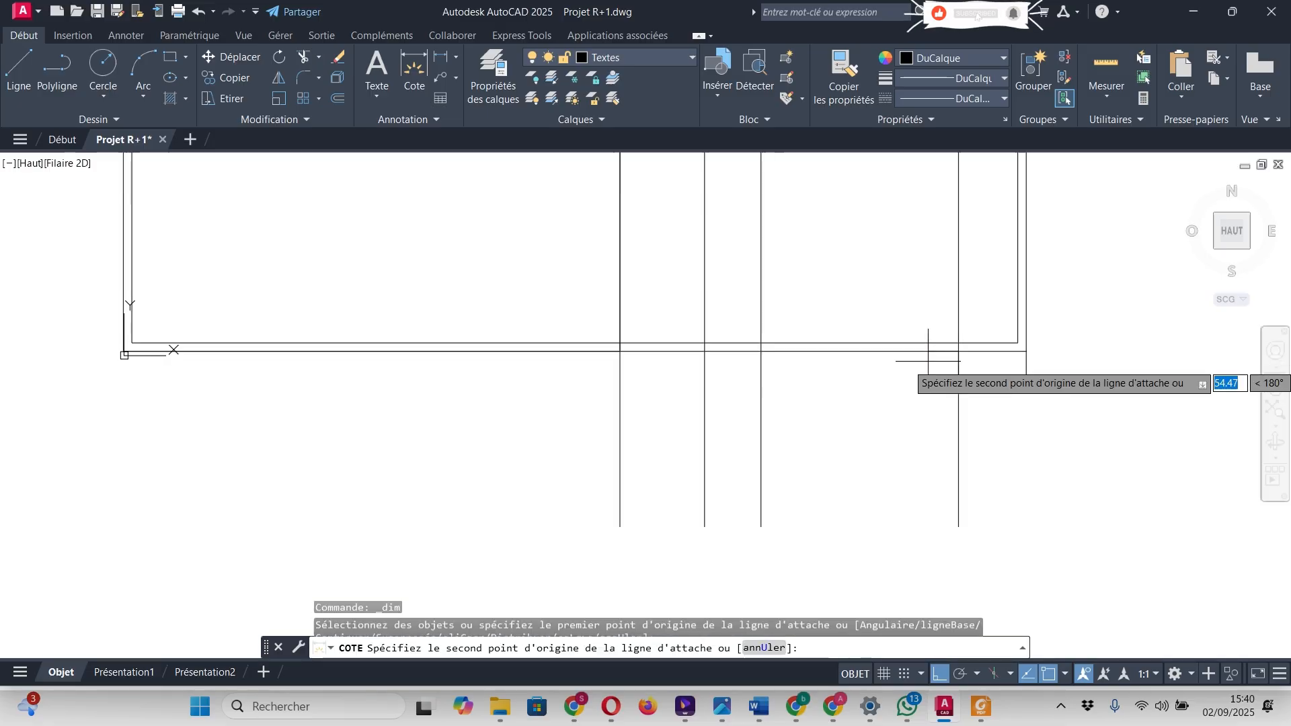
{"action": "left_click", "coordinate": [760, 352]}
{"action": "scroll", "coordinate": [856, 374], "scroll_direction": "up", "scroll_amount": 2}
{"action": "left_click", "coordinate": [841, 386]}
{"action": "key", "text": "Escape"}
{"action": "scroll", "coordinate": [841, 386], "scroll_direction": "up", "scroll_amount": 6}
{"action": "scroll", "coordinate": [793, 418], "scroll_direction": "down", "scroll_amount": 2}
{"action": "scroll", "coordinate": [1112, 394], "scroll_direction": "up", "scroll_amount": 3}
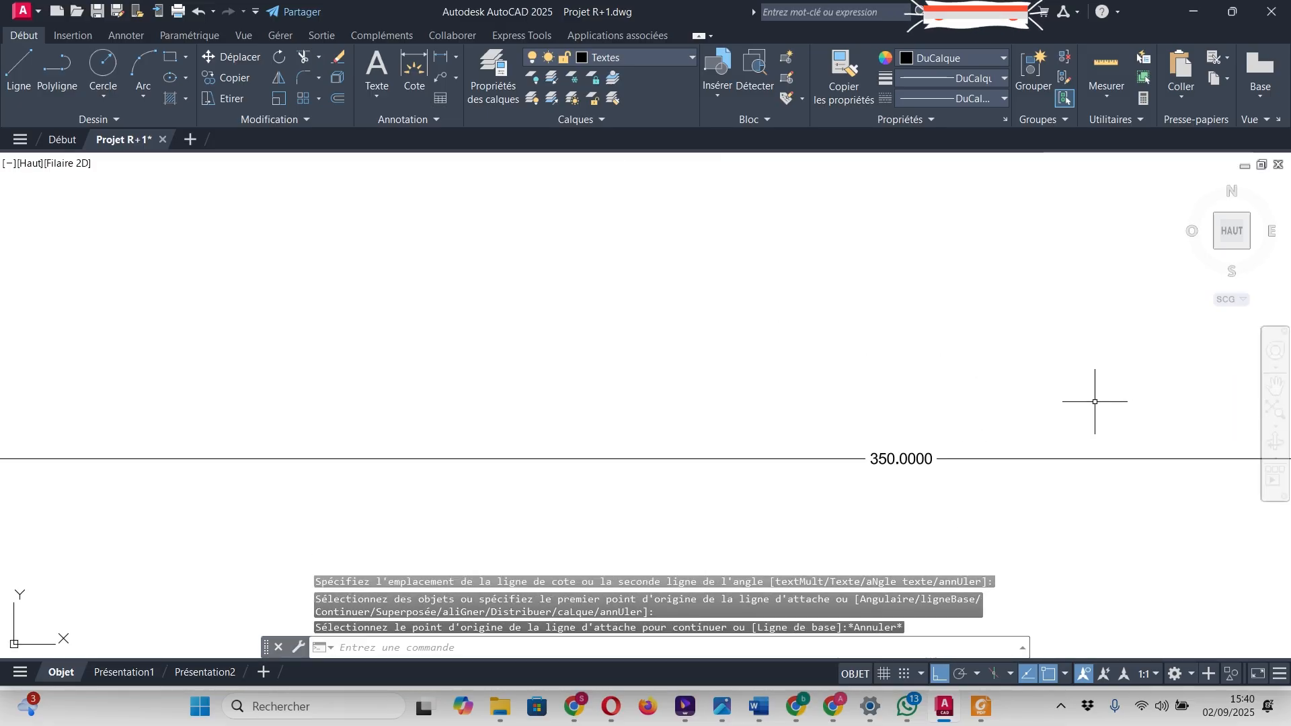
- Compare the wide opening's dimension with the bottom wall dimensions in Plan Implantation.pdf and return to the AutoCAD drawing
{"action": "left_click", "coordinate": [980, 706]}
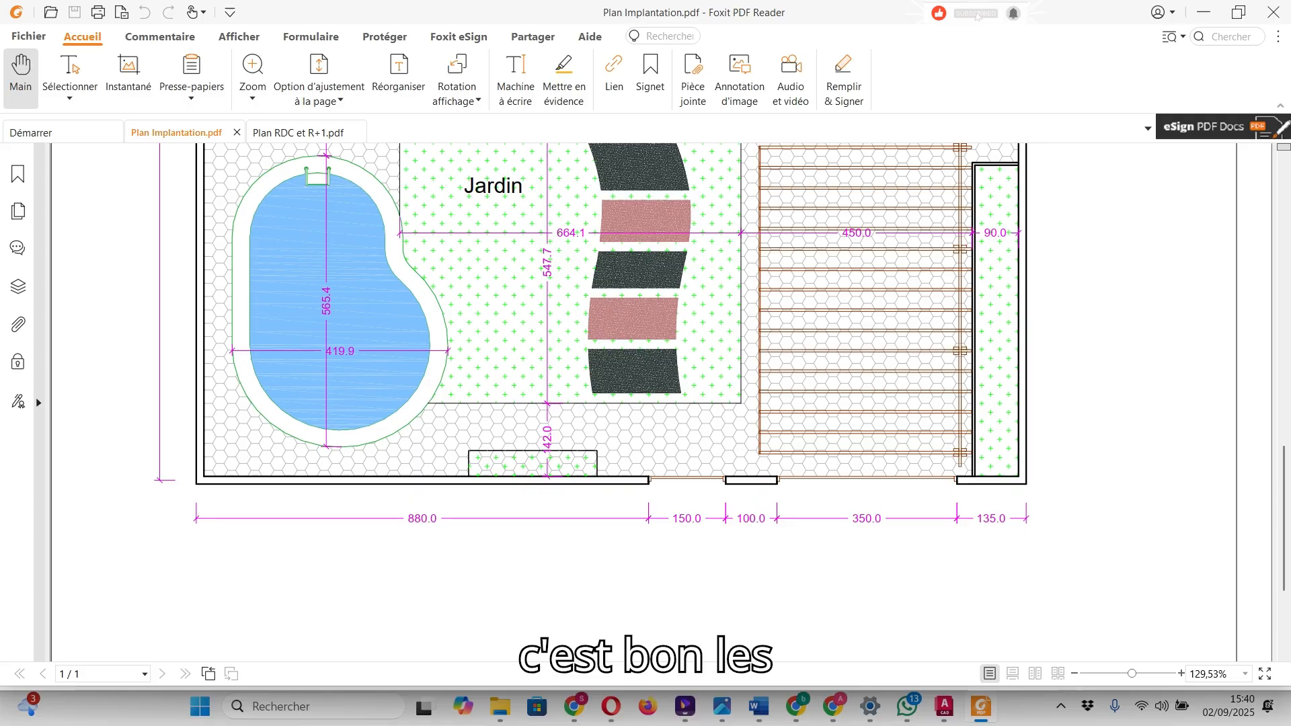
{"action": "left_click", "coordinate": [980, 706]}
{"action": "scroll", "coordinate": [942, 425], "scroll_direction": "down", "scroll_amount": 6}
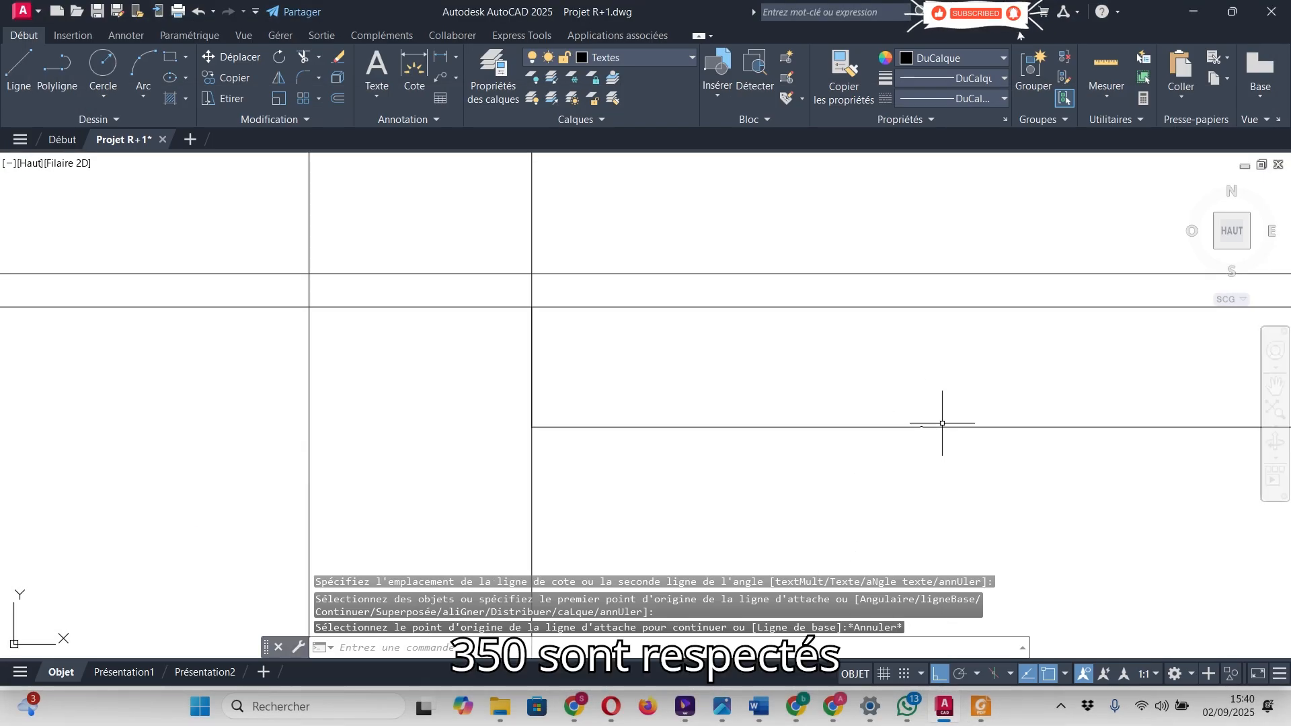
{"action": "scroll", "coordinate": [860, 406], "scroll_direction": "up", "scroll_amount": 4}
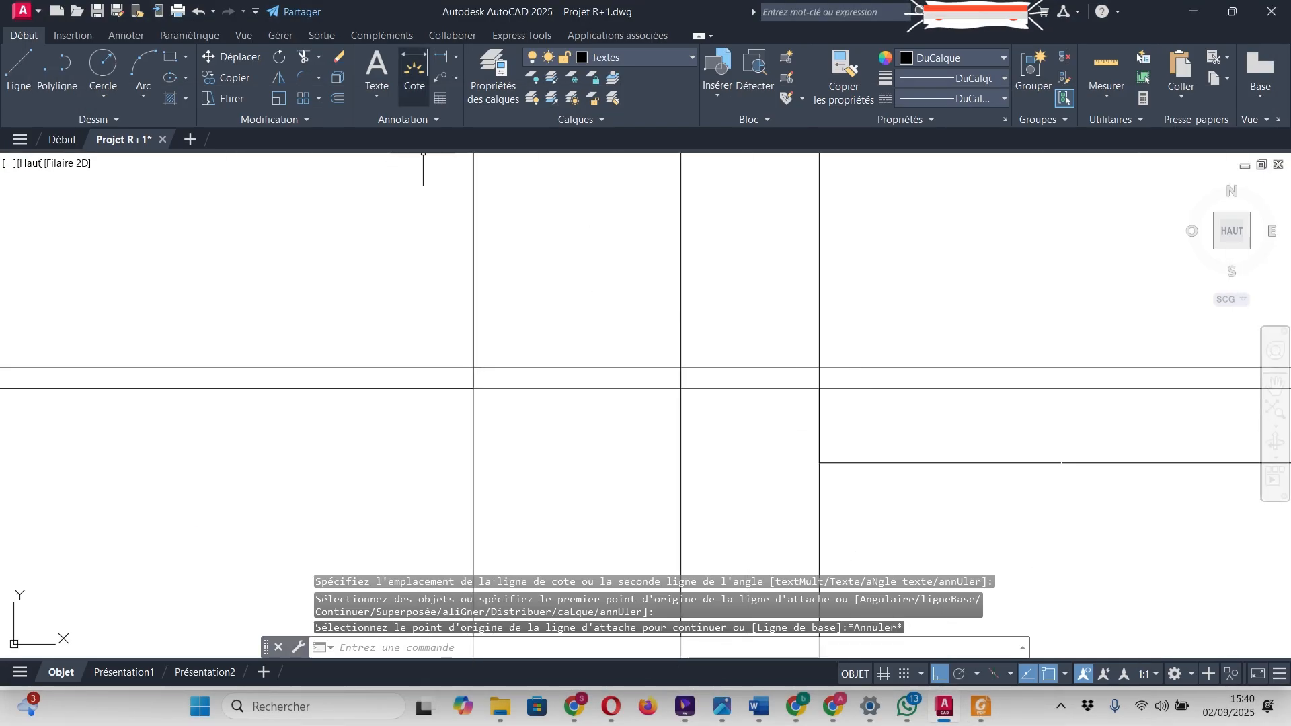
- Dimension the wall segment between the second and third vertical lines below the bottom wall and read its value
{"action": "left_click", "coordinate": [416, 74]}
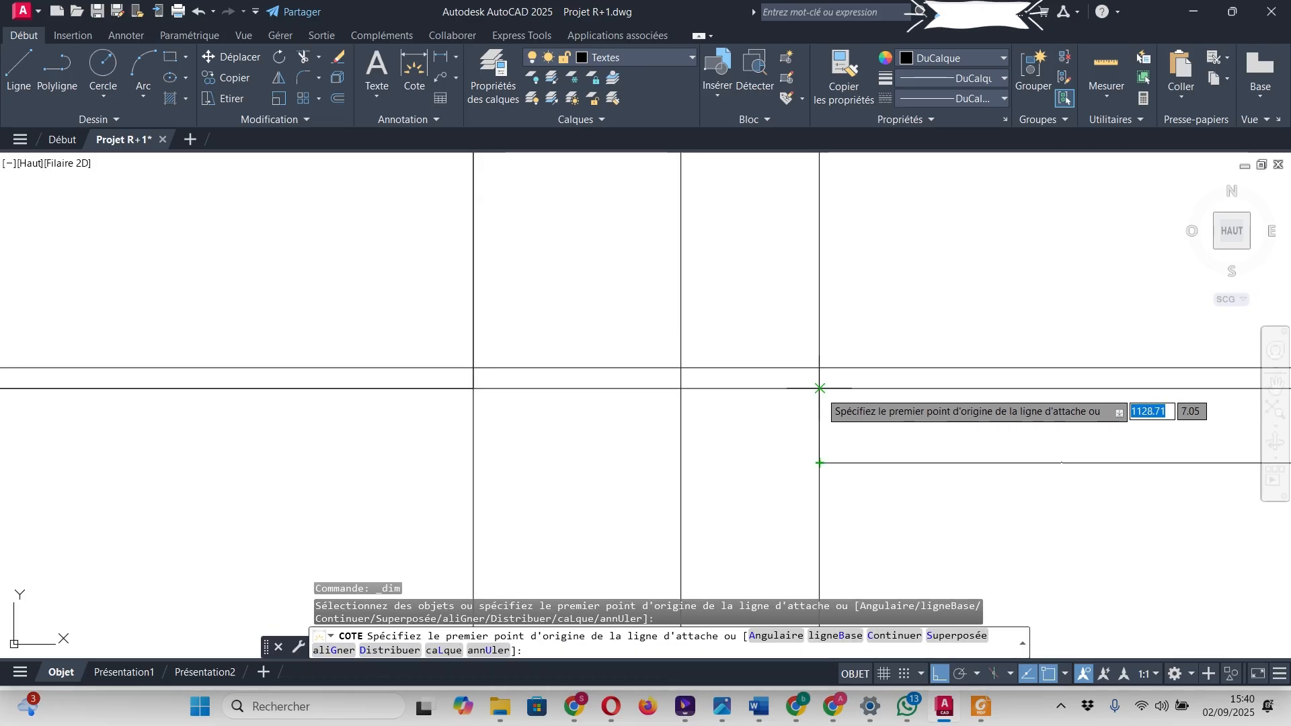
{"action": "left_click", "coordinate": [819, 389]}
{"action": "left_click", "coordinate": [681, 389]}
{"action": "scroll", "coordinate": [779, 436], "scroll_direction": "up", "scroll_amount": 4}
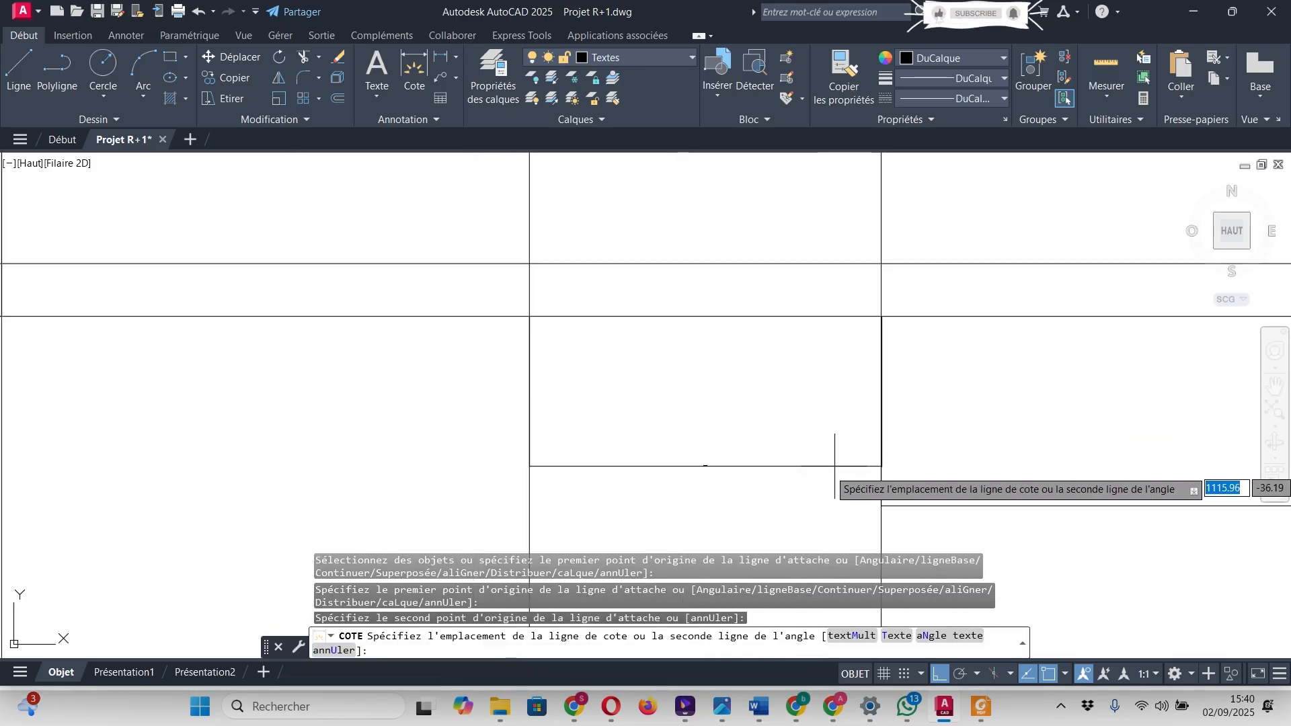
{"action": "left_click", "coordinate": [879, 504]}
{"action": "key", "text": "Escape"}
{"action": "scroll", "coordinate": [707, 512], "scroll_direction": "up", "scroll_amount": 6}
{"action": "scroll", "coordinate": [784, 307], "scroll_direction": "down", "scroll_amount": 4}
{"action": "scroll", "coordinate": [816, 306], "scroll_direction": "down", "scroll_amount": 3}
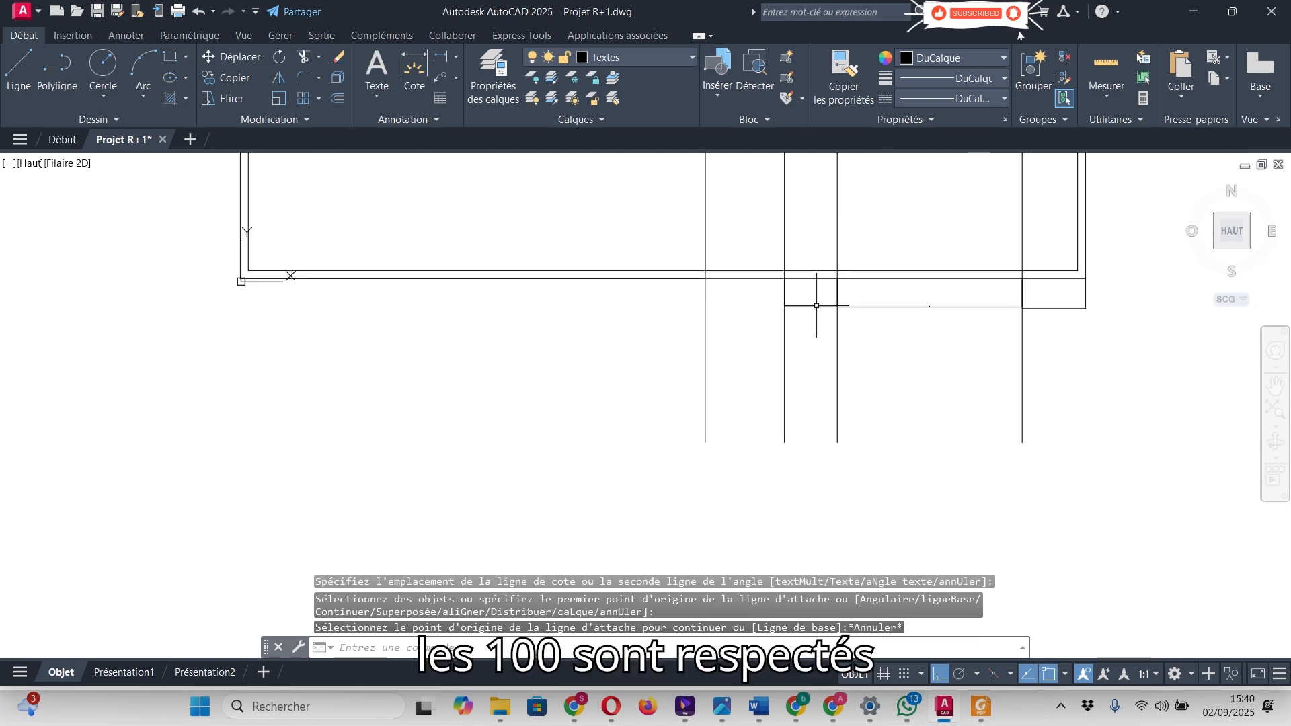
- Check the narrow opening's width in Plan Implantation.pdf and dimension it in AutoCAD between the first and second vertical lines
{"action": "key", "text": "alt+Tab"}
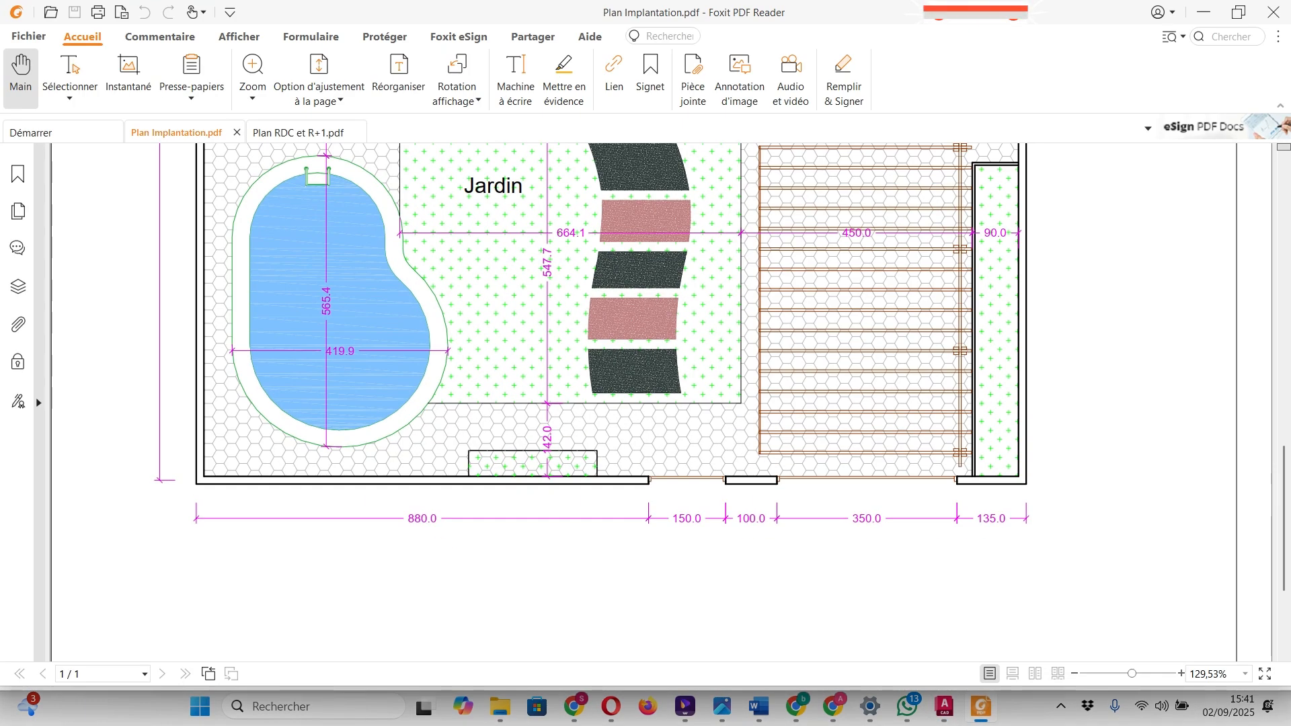
{"action": "key", "text": "alt+Tab"}
{"action": "scroll", "coordinate": [784, 288], "scroll_direction": "up", "scroll_amount": 4}
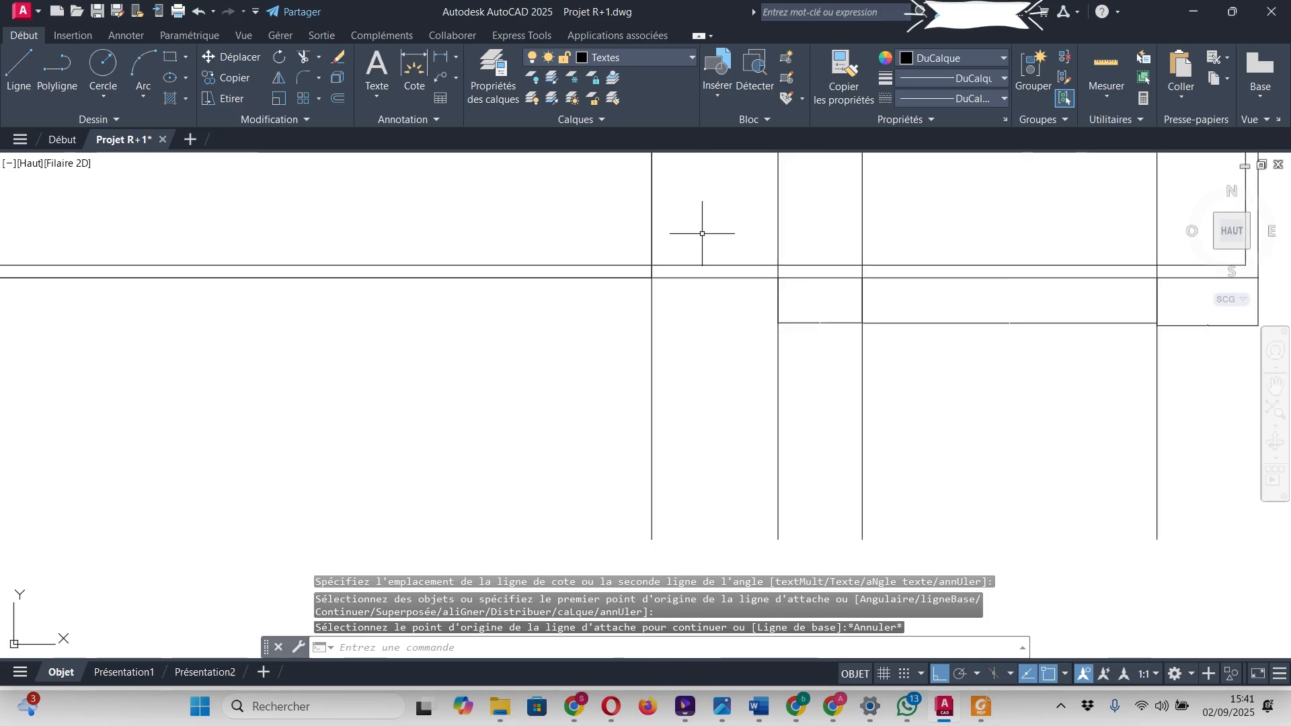
{"action": "left_click", "coordinate": [414, 74]}
{"action": "key", "text": "Return"}
{"action": "left_click", "coordinate": [950, 324]}
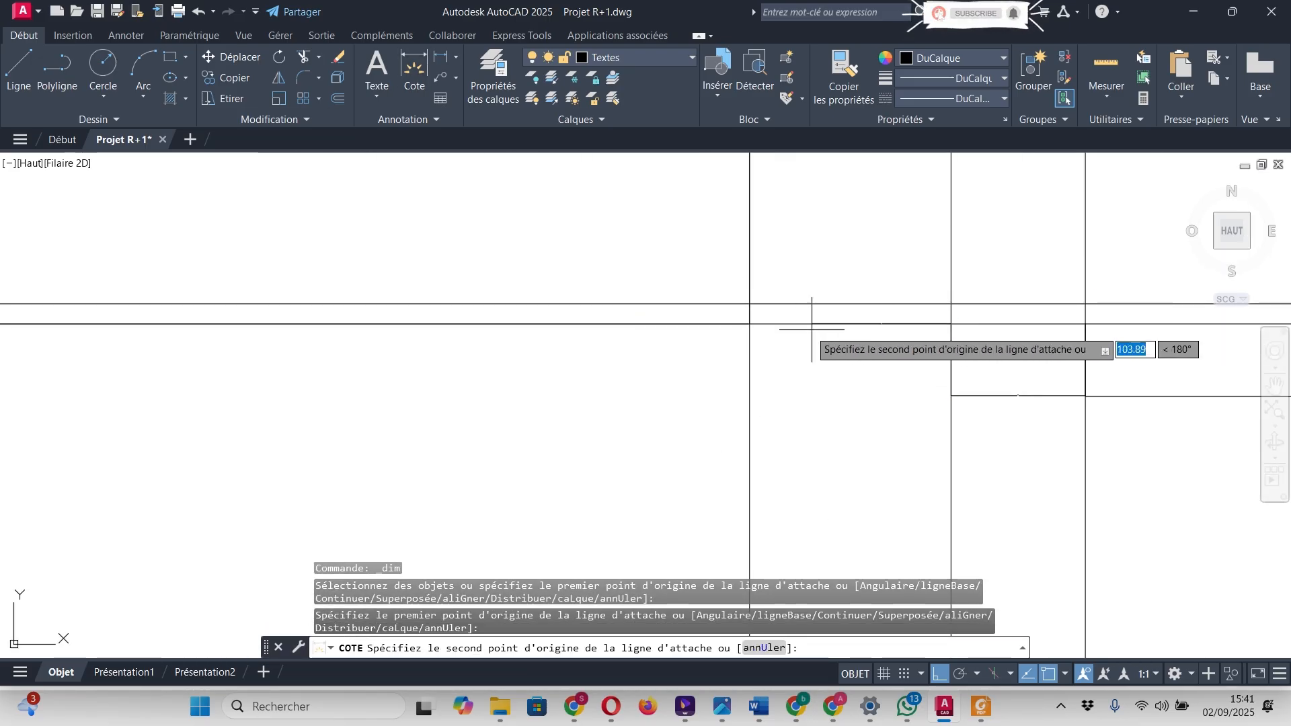
{"action": "left_click", "coordinate": [749, 324]}
{"action": "left_click", "coordinate": [839, 386]}
{"action": "key", "text": "Escape"}
{"action": "key", "text": "Escape"}
{"action": "key", "text": "Escape"}
{"action": "scroll", "coordinate": [834, 377], "scroll_direction": "up", "scroll_amount": 5}
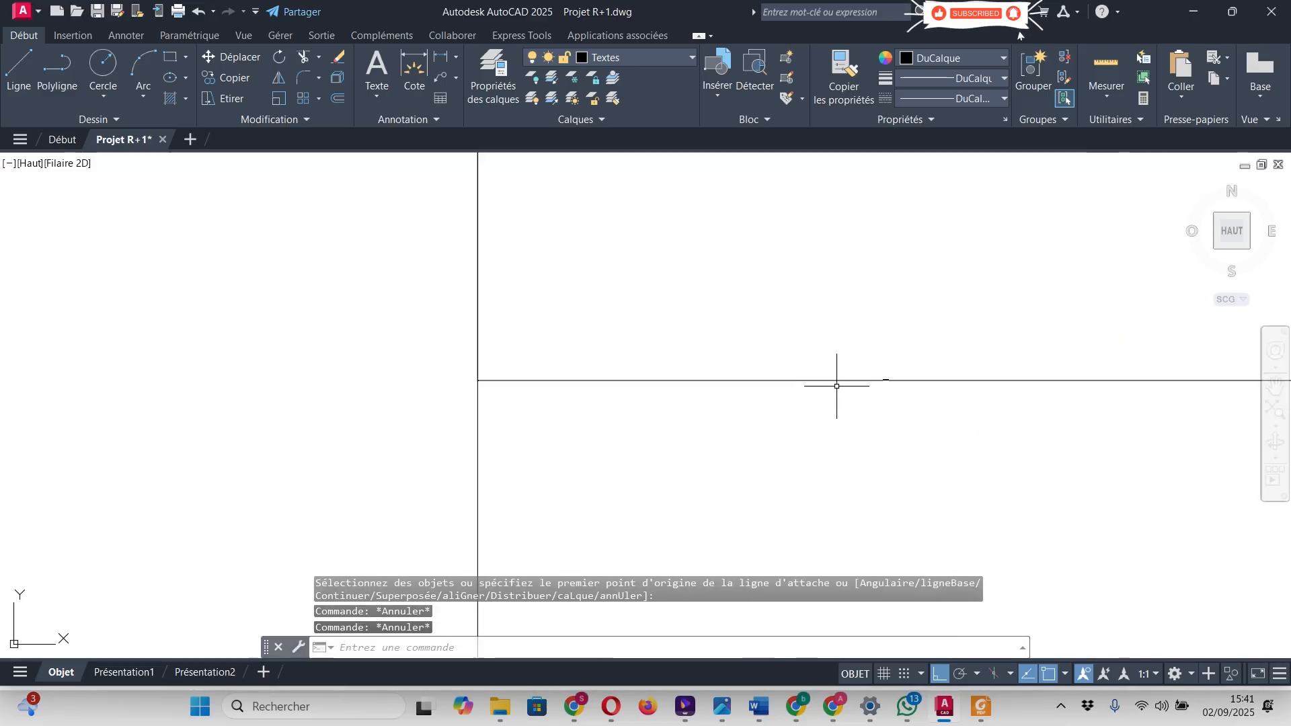
{"action": "scroll", "coordinate": [876, 338], "scroll_direction": "down", "scroll_amount": 5}
- Dimension the long bottom wall segment from the first vertical line to the plot's outer bottom-left corner and read its value
{"action": "scroll", "coordinate": [864, 369], "scroll_direction": "up", "scroll_amount": 4}
{"action": "left_click", "coordinate": [414, 73]}
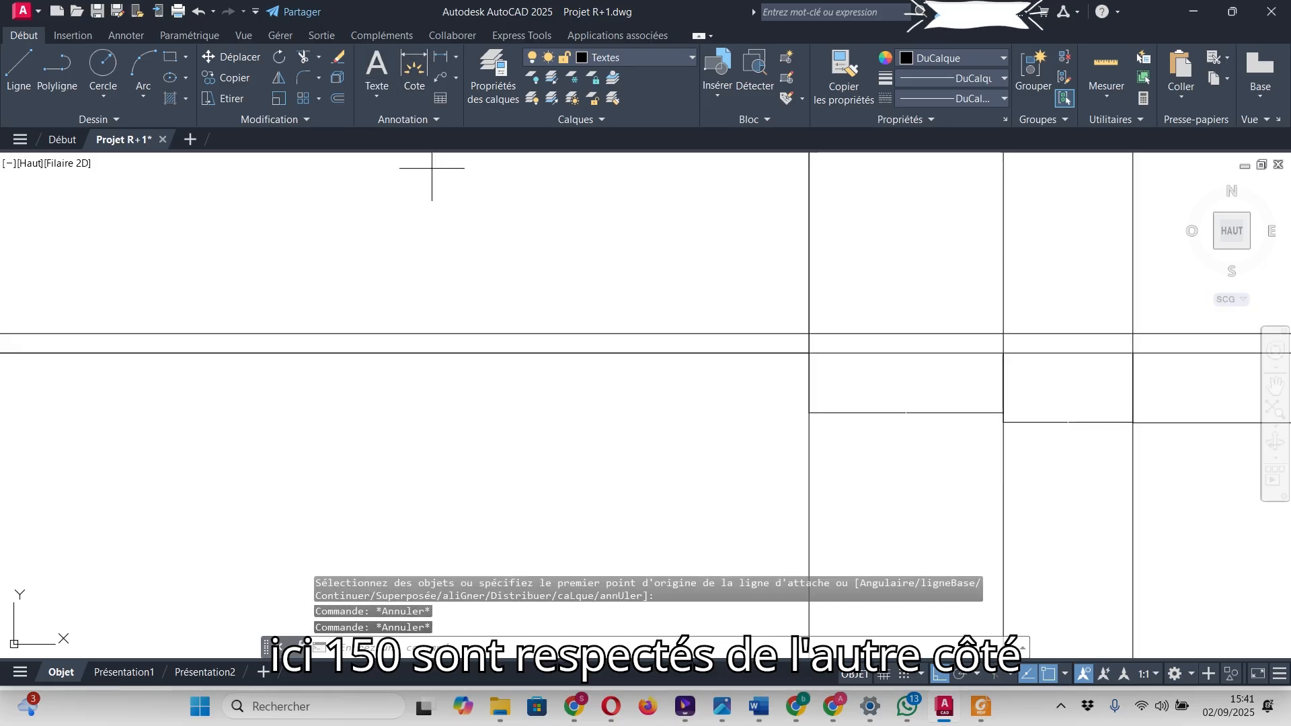
{"action": "left_click", "coordinate": [809, 352]}
{"action": "scroll", "coordinate": [904, 404], "scroll_direction": "down", "scroll_amount": 3}
{"action": "scroll", "coordinate": [599, 438], "scroll_direction": "up", "scroll_amount": 3}
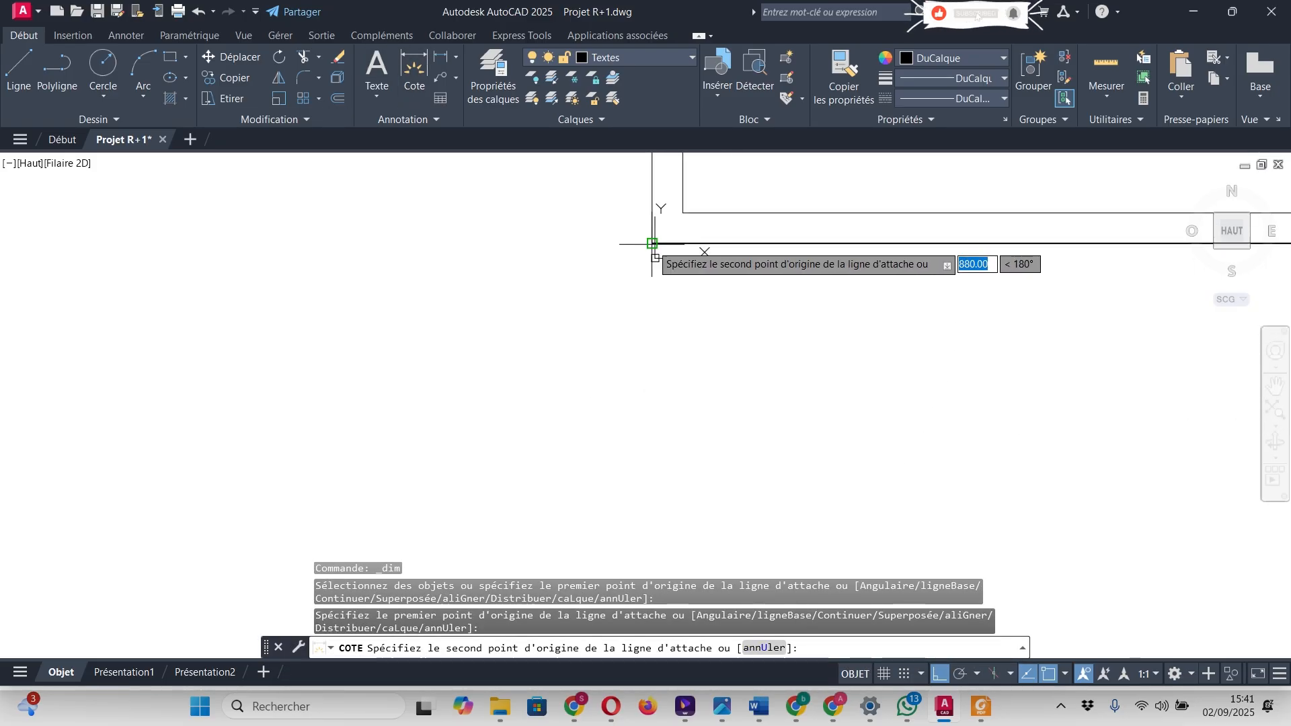
{"action": "left_click", "coordinate": [652, 244]}
{"action": "scroll", "coordinate": [615, 228], "scroll_direction": "down", "scroll_amount": 2}
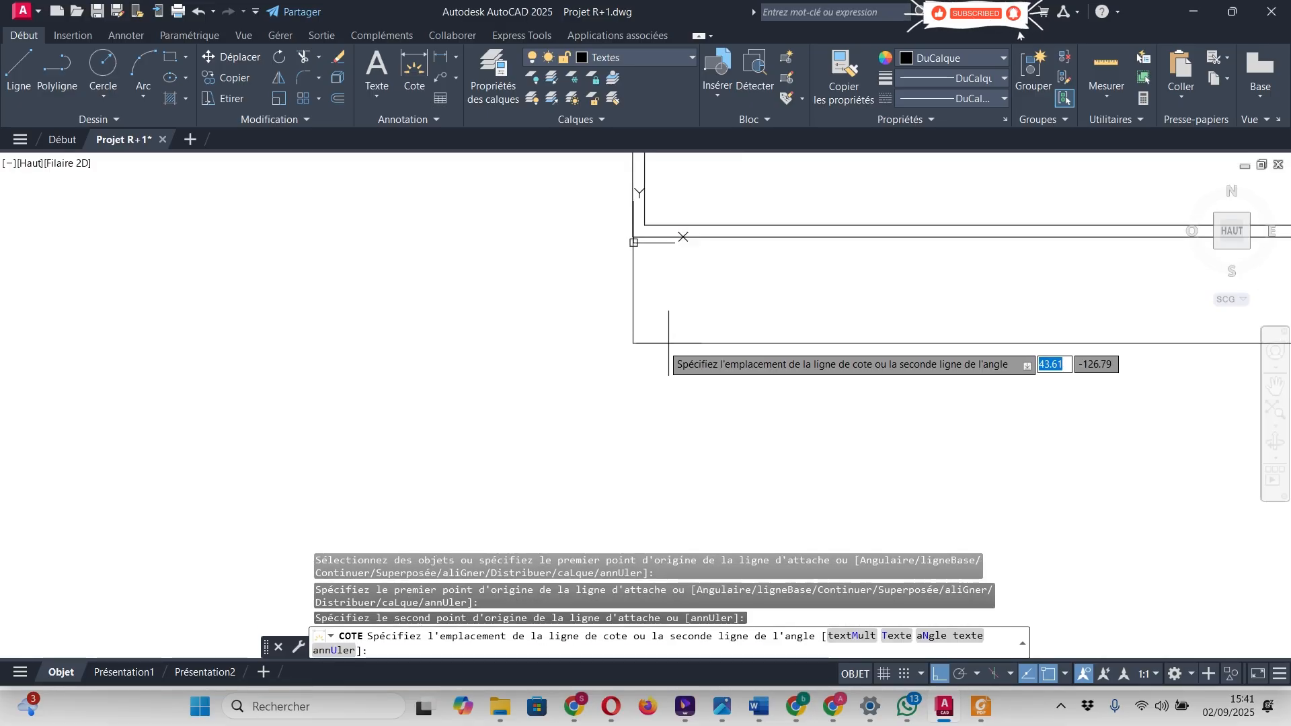
{"action": "scroll", "coordinate": [692, 334], "scroll_direction": "down", "scroll_amount": 2}
{"action": "left_click", "coordinate": [735, 340]}
{"action": "key", "text": "Escape"}
{"action": "scroll", "coordinate": [782, 340], "scroll_direction": "up", "scroll_amount": 2}
{"action": "scroll", "coordinate": [776, 343], "scroll_direction": "up", "scroll_amount": 8}
{"action": "scroll", "coordinate": [538, 377], "scroll_direction": "down", "scroll_amount": 8}
{"action": "scroll", "coordinate": [526, 382], "scroll_direction": "down", "scroll_amount": 2}
{"action": "scroll", "coordinate": [796, 349], "scroll_direction": "up", "scroll_amount": 2}
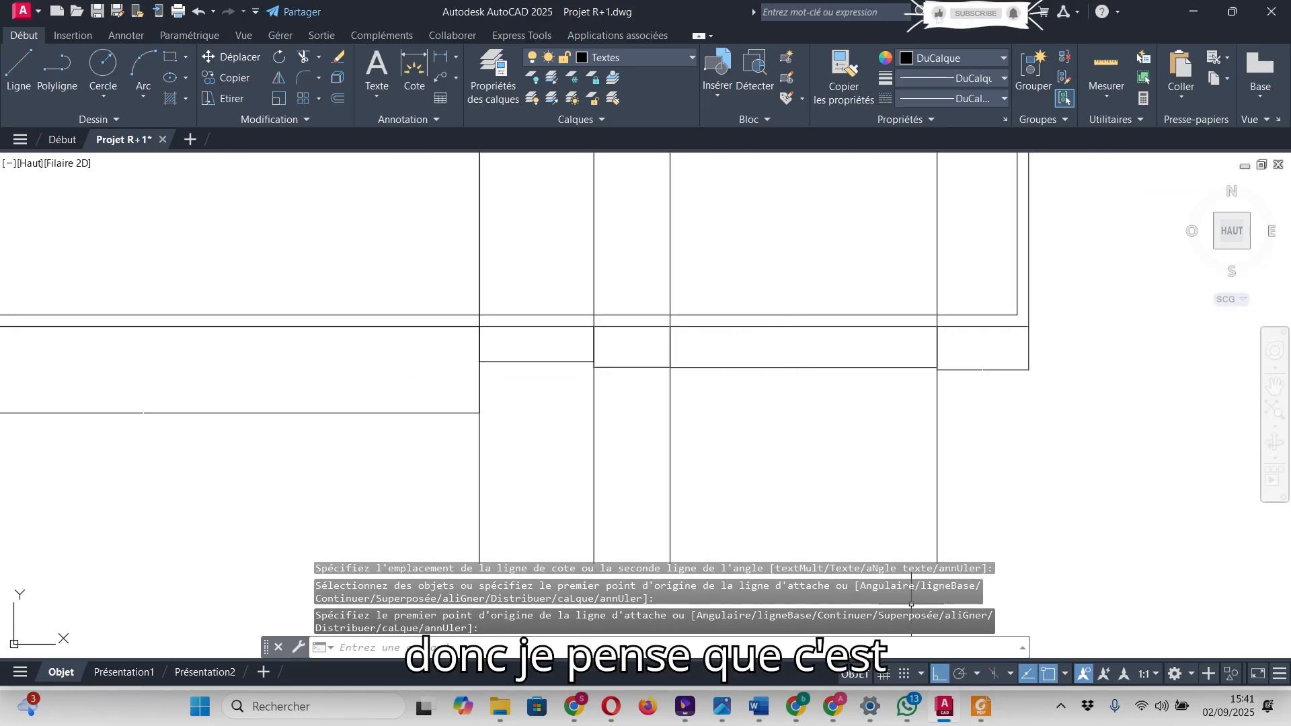
- Review the bottom dimension chain in Plan Implantation.pdf, then open Calculatrice and start summing the lengths with 880 + 150
{"action": "left_click", "coordinate": [980, 706]}
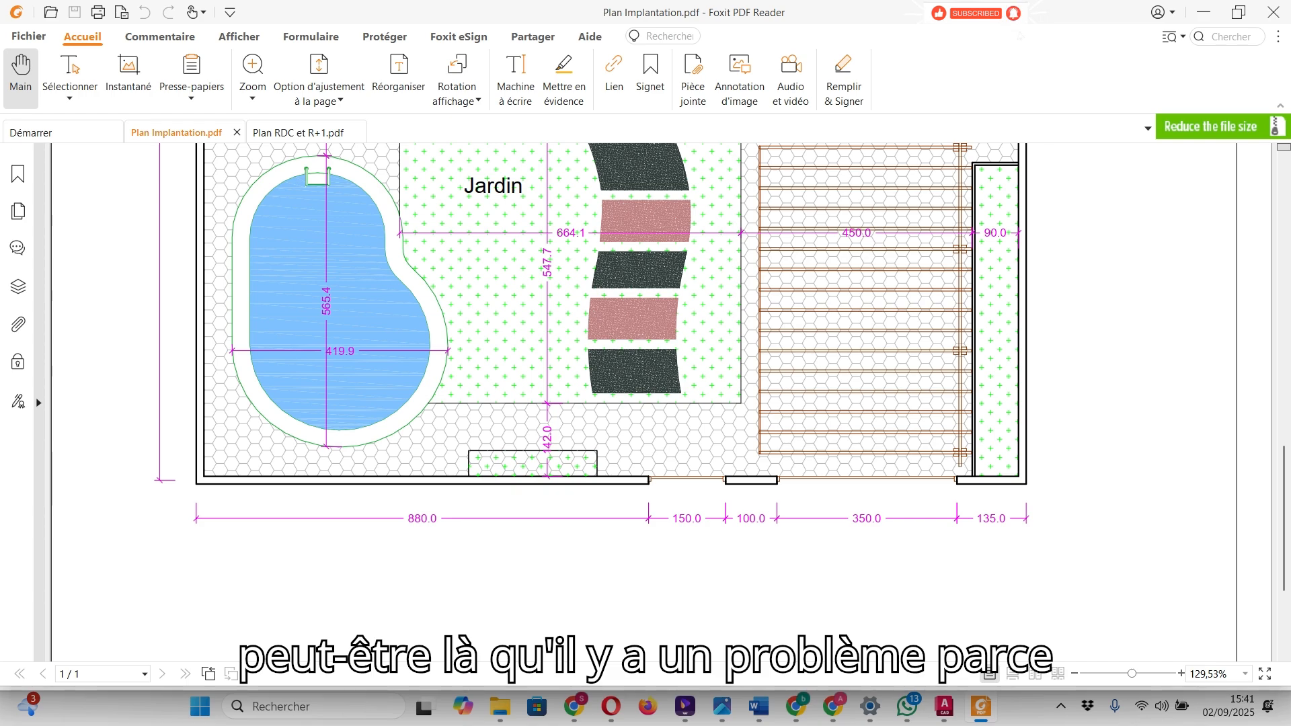
{"action": "key", "text": "alt+Tab"}
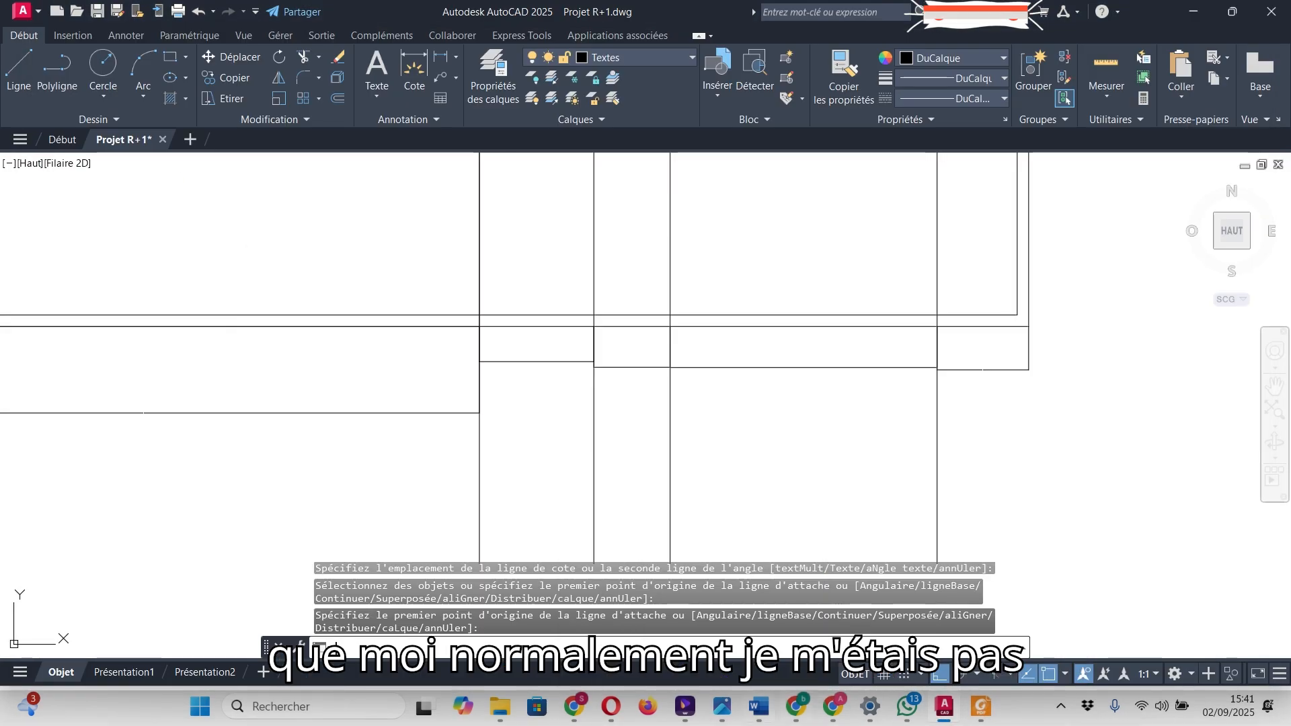
{"action": "left_click", "coordinate": [312, 706]}
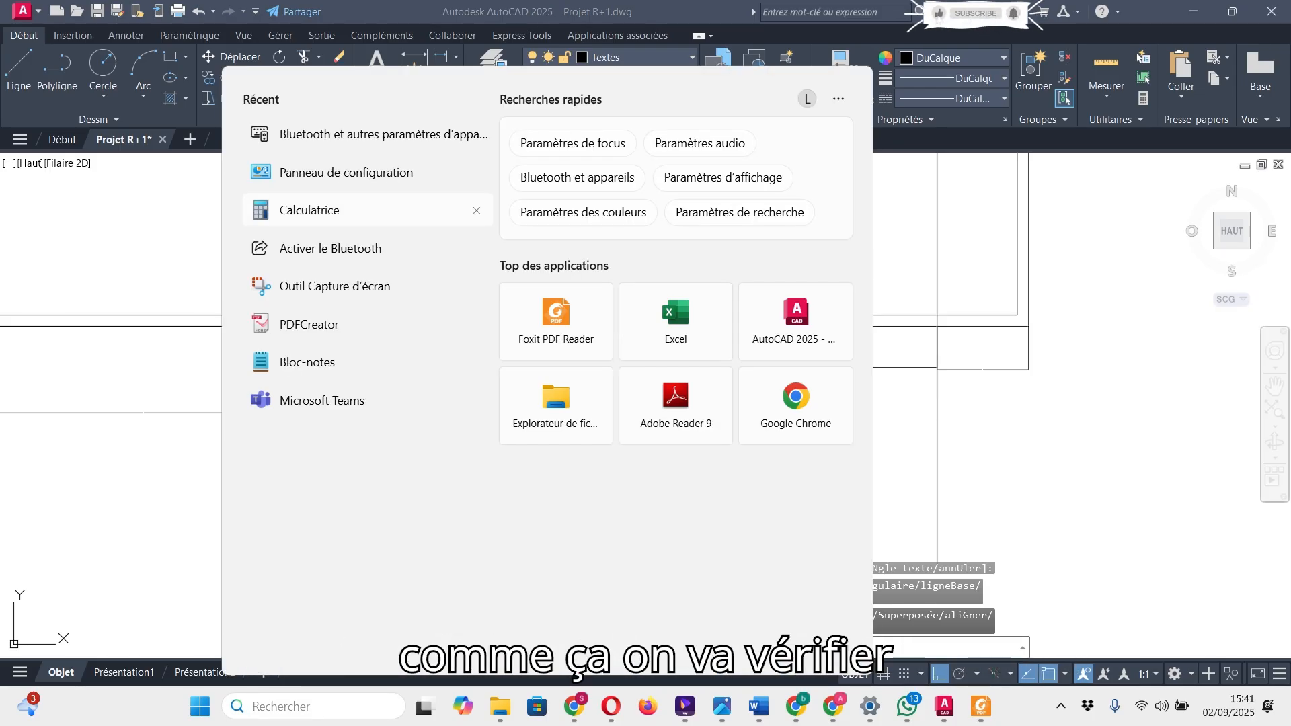
{"action": "left_click", "coordinate": [309, 210]}
{"action": "type", "text": "880"}
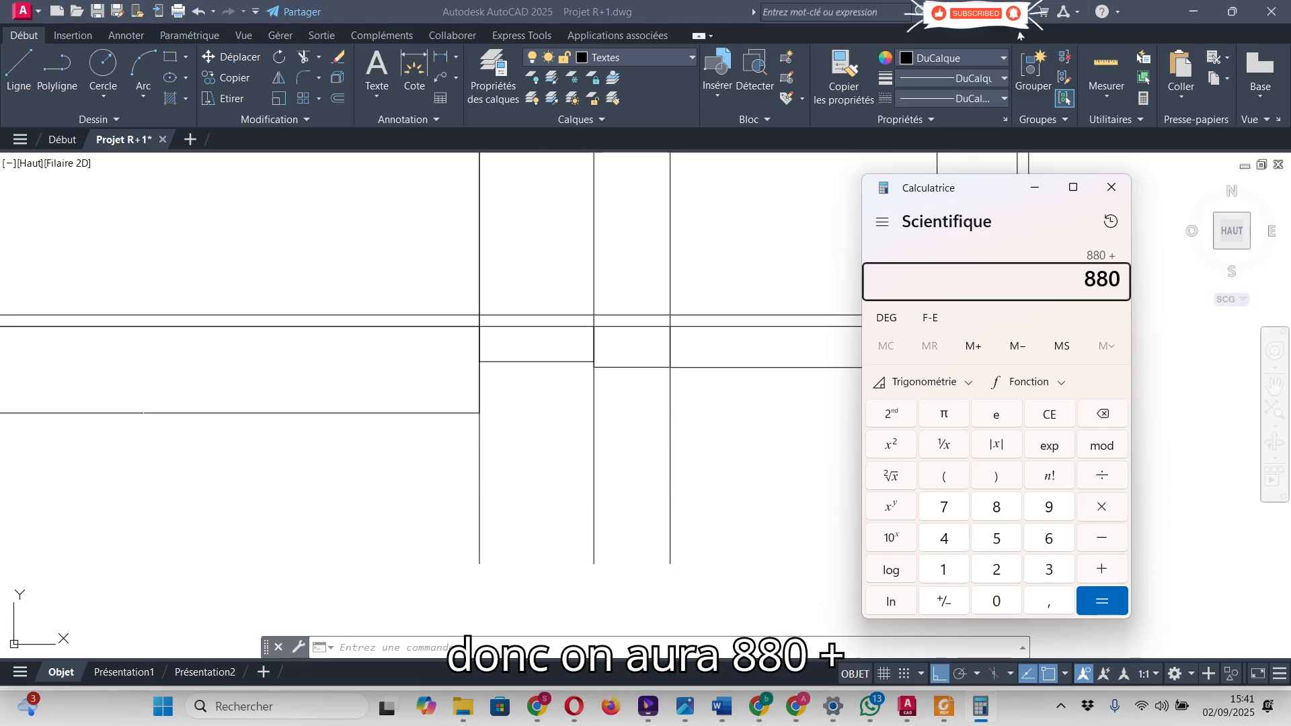
{"action": "scroll", "coordinate": [547, 345], "scroll_direction": "up", "scroll_amount": 5}
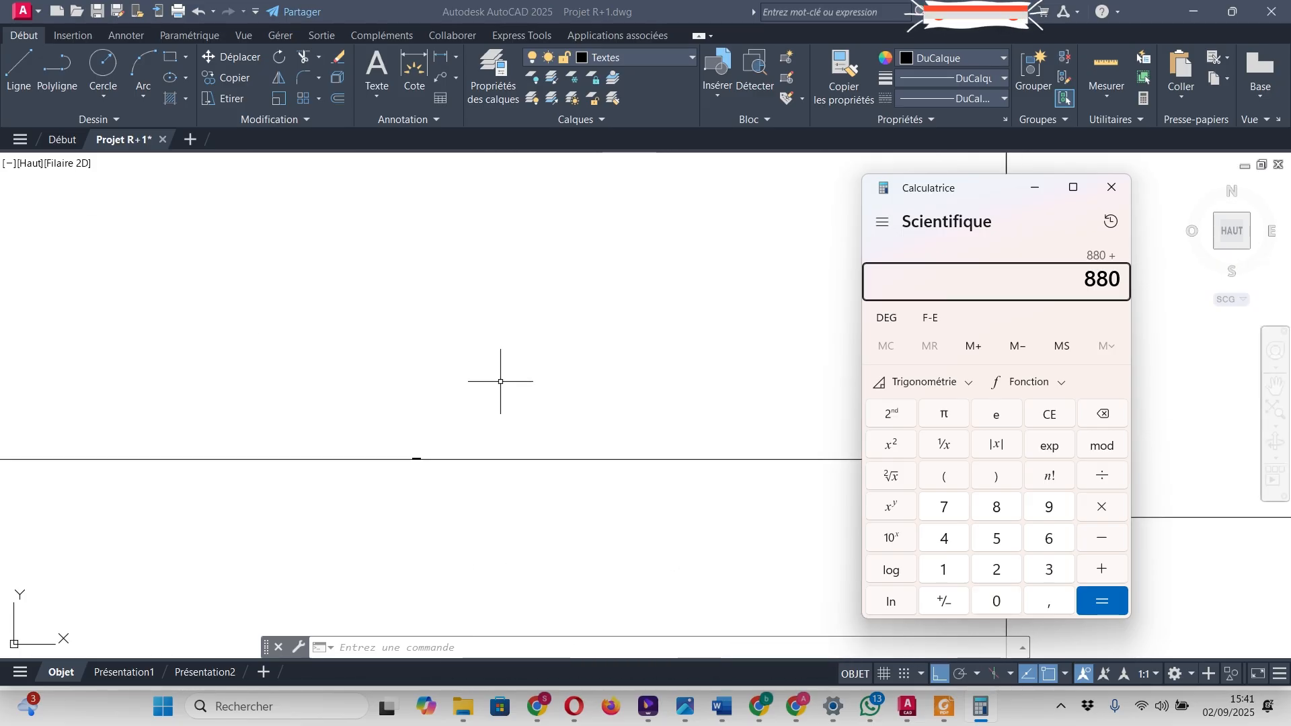
{"action": "type", "text": "150 +"}
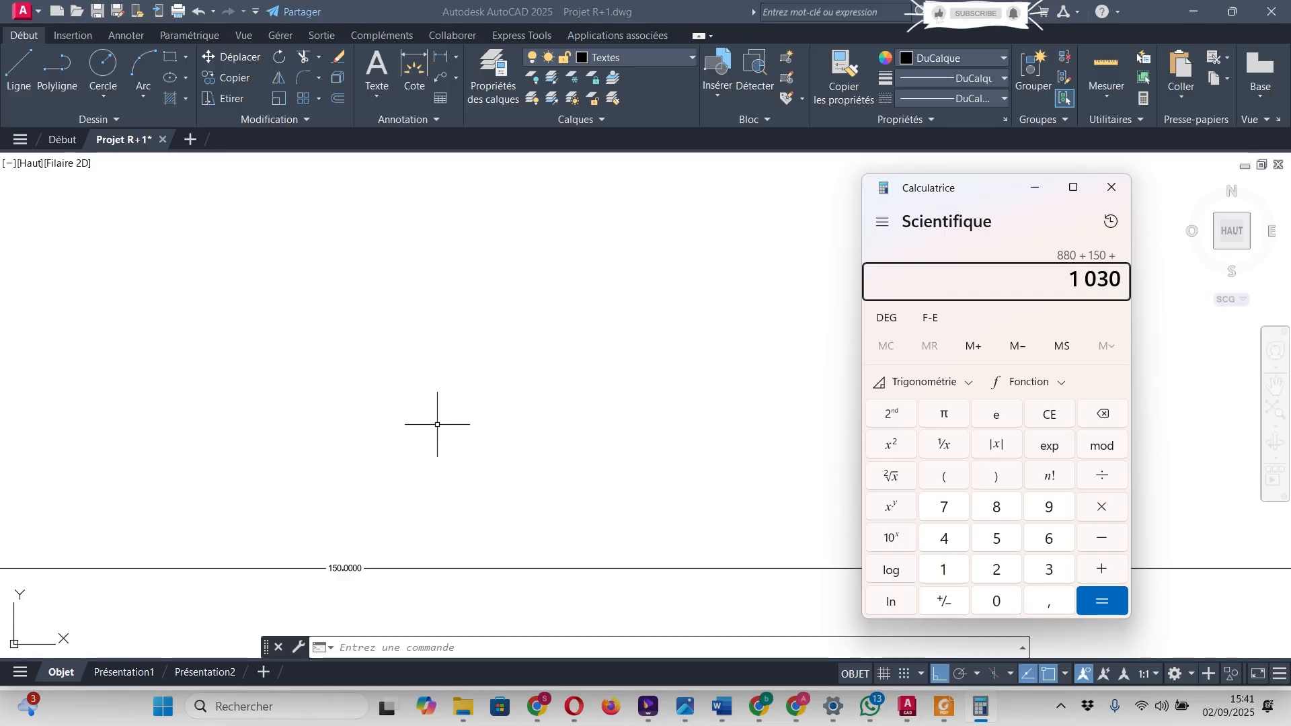
- Add 100, 350 and 135 from the PDF's bottom dimension chain to the running sum and calculate the total
{"action": "key", "text": "alt+Tab"}
{"action": "key", "text": "alt+Tab"}
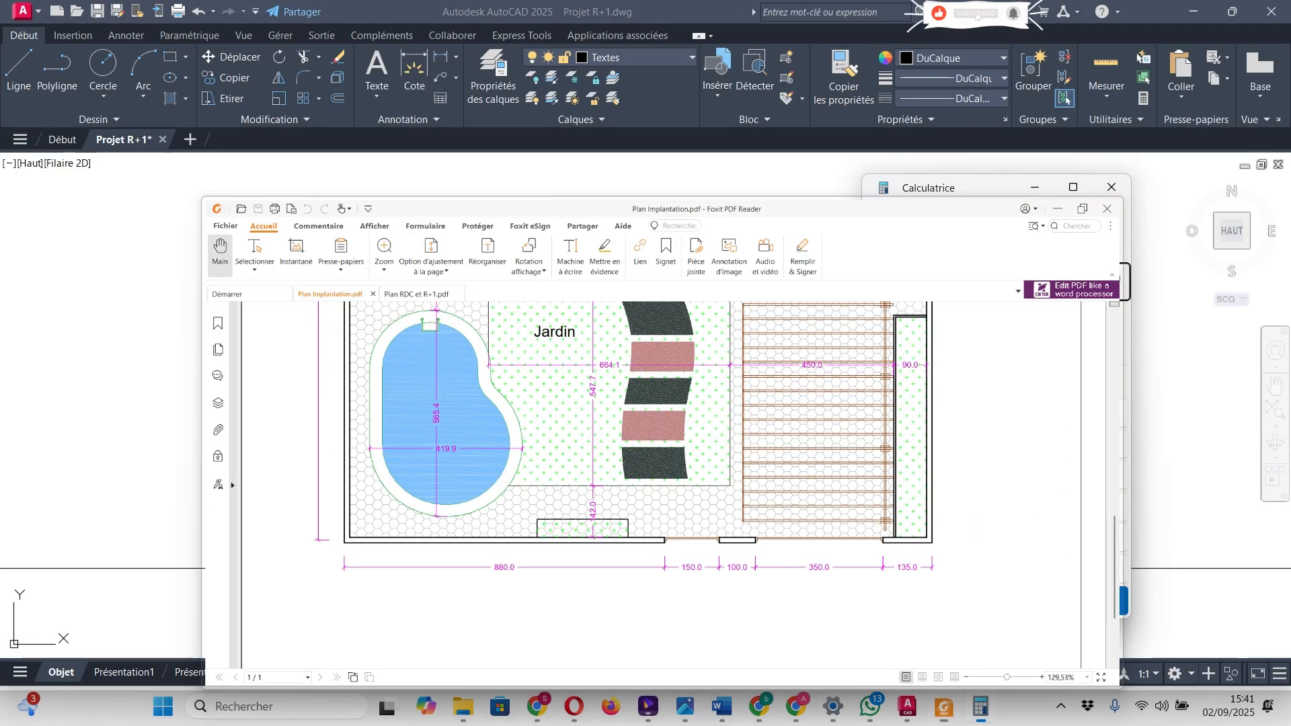
{"action": "key", "text": "plus"}
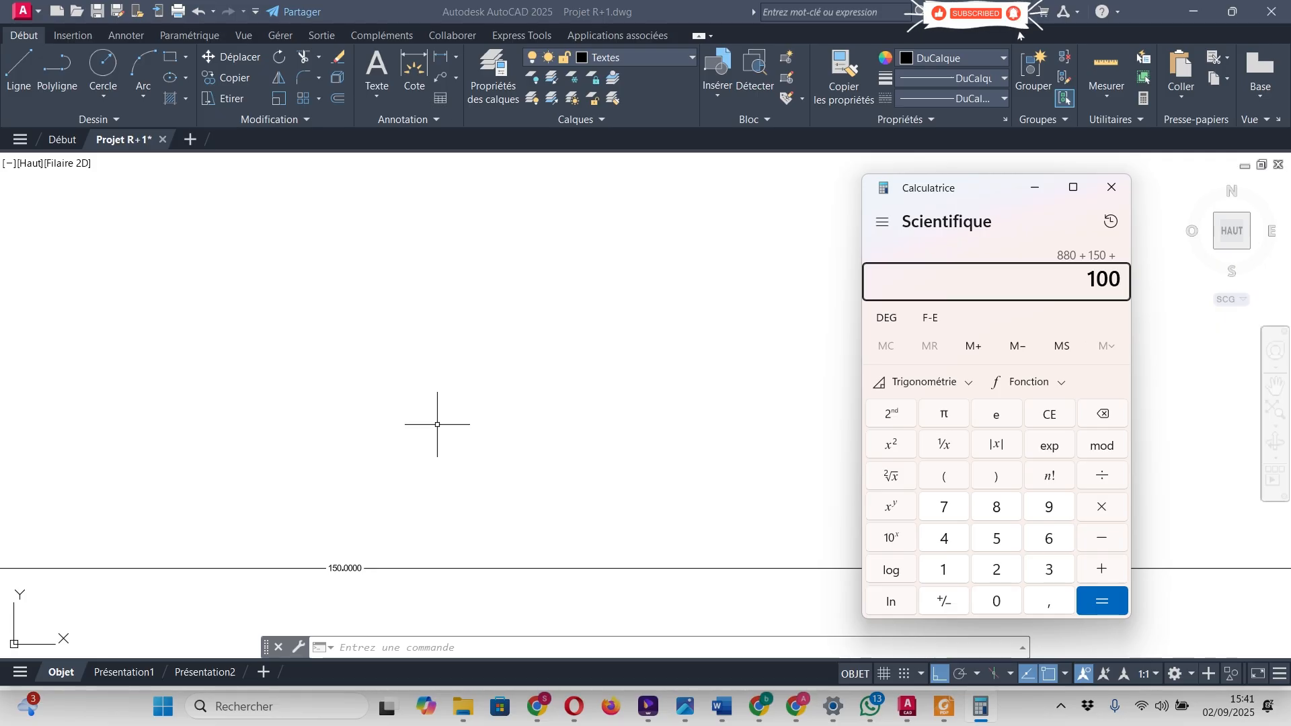
{"action": "type", "text": "350 +"}
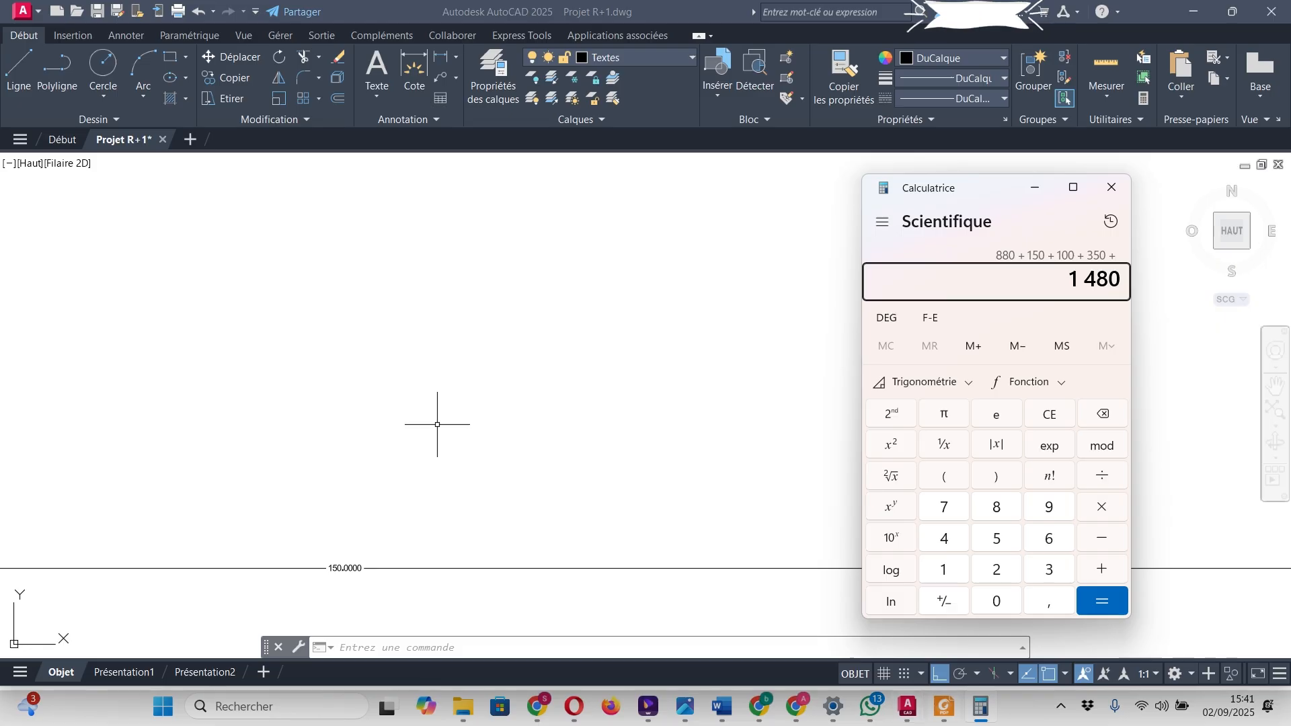
{"action": "left_click", "coordinate": [944, 706]}
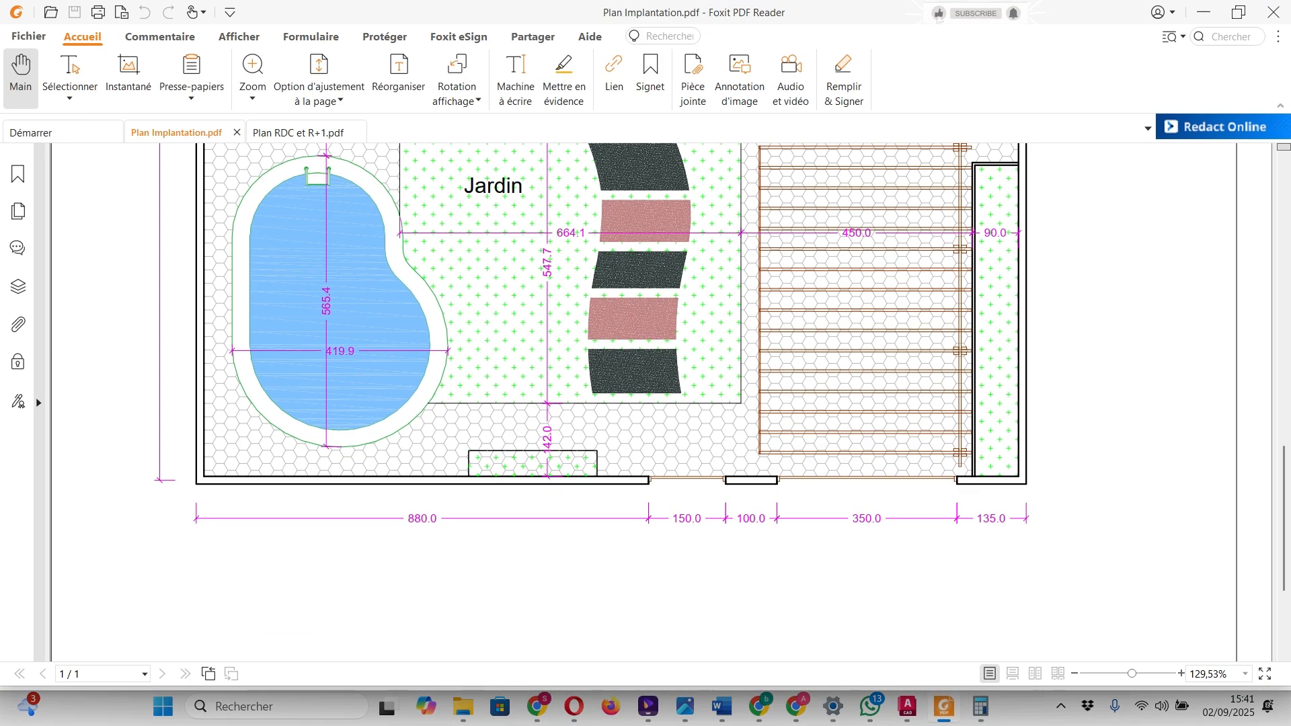
{"action": "key", "text": "alt+Tab"}
{"action": "key", "text": "plus"}
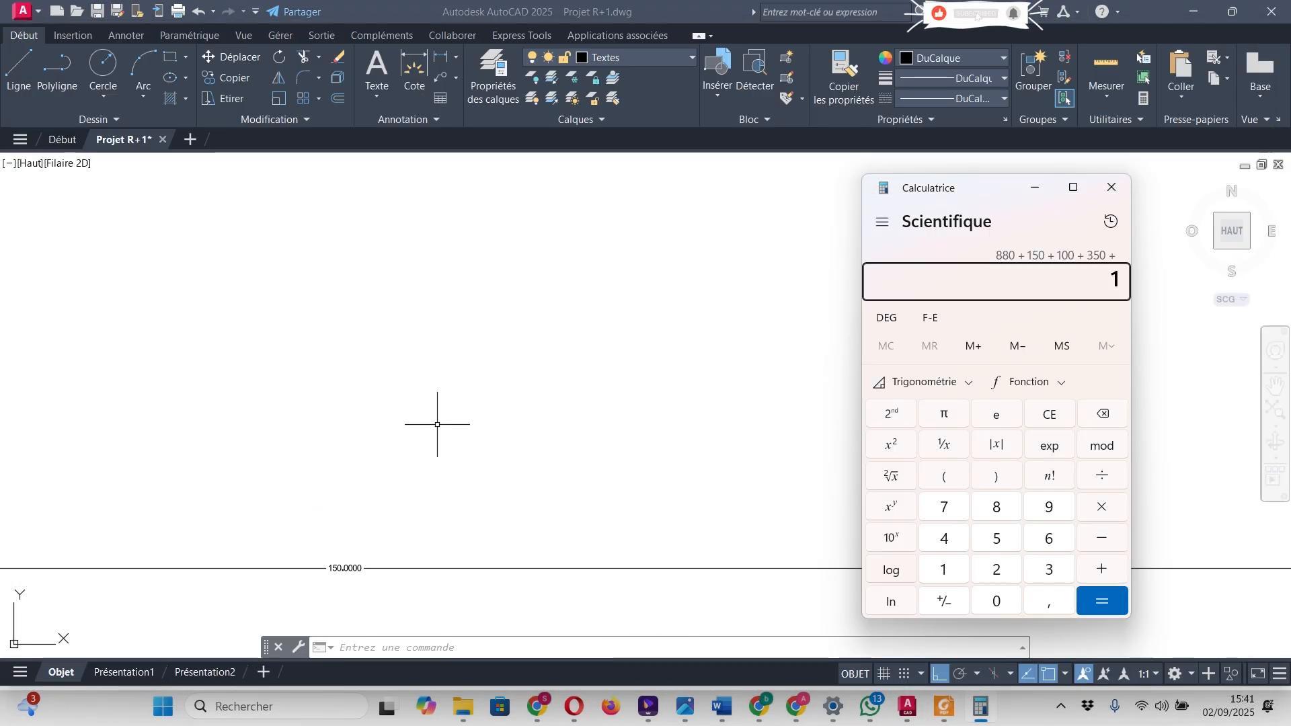
{"action": "key", "text": "Return"}
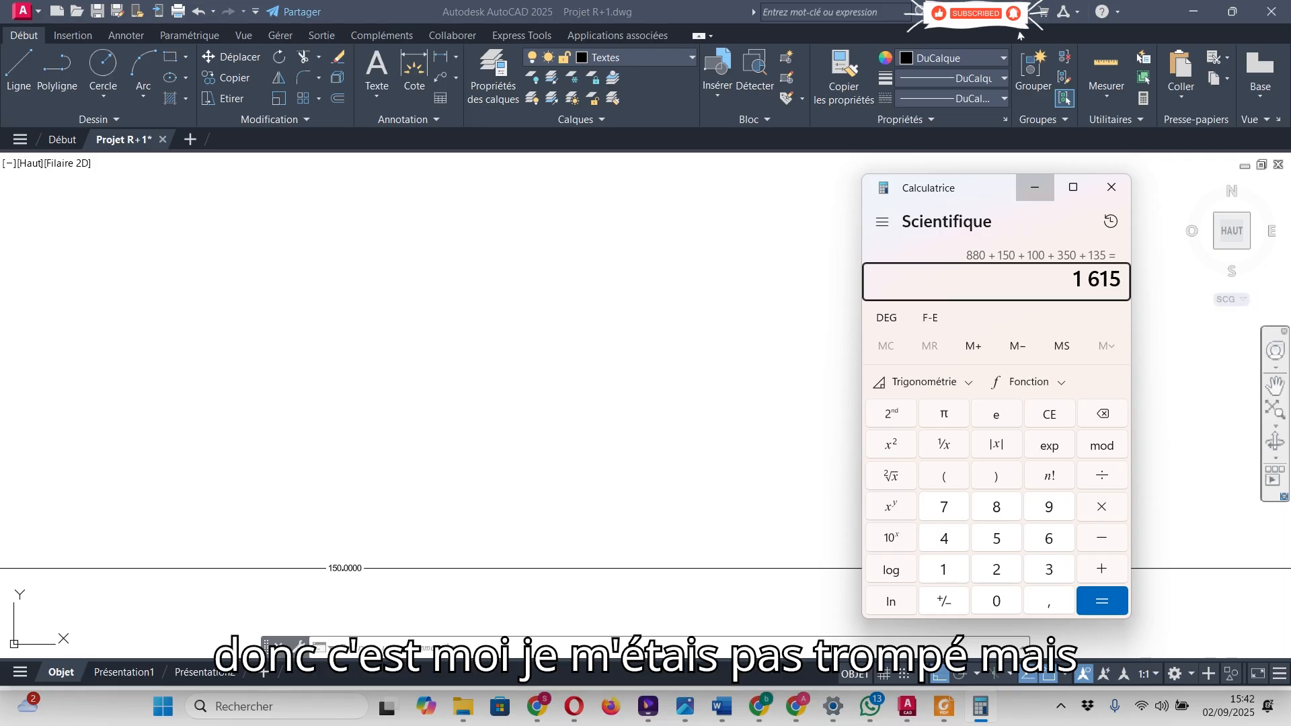
- Minimise the calculator, examine the plot's overall and bottom dimensions in Plan Implantation.pdf, and return to the AutoCAD drawing
{"action": "left_click", "coordinate": [1034, 187]}
{"action": "scroll", "coordinate": [856, 317], "scroll_direction": "down", "scroll_amount": 5}
{"action": "left_click", "coordinate": [944, 706]}
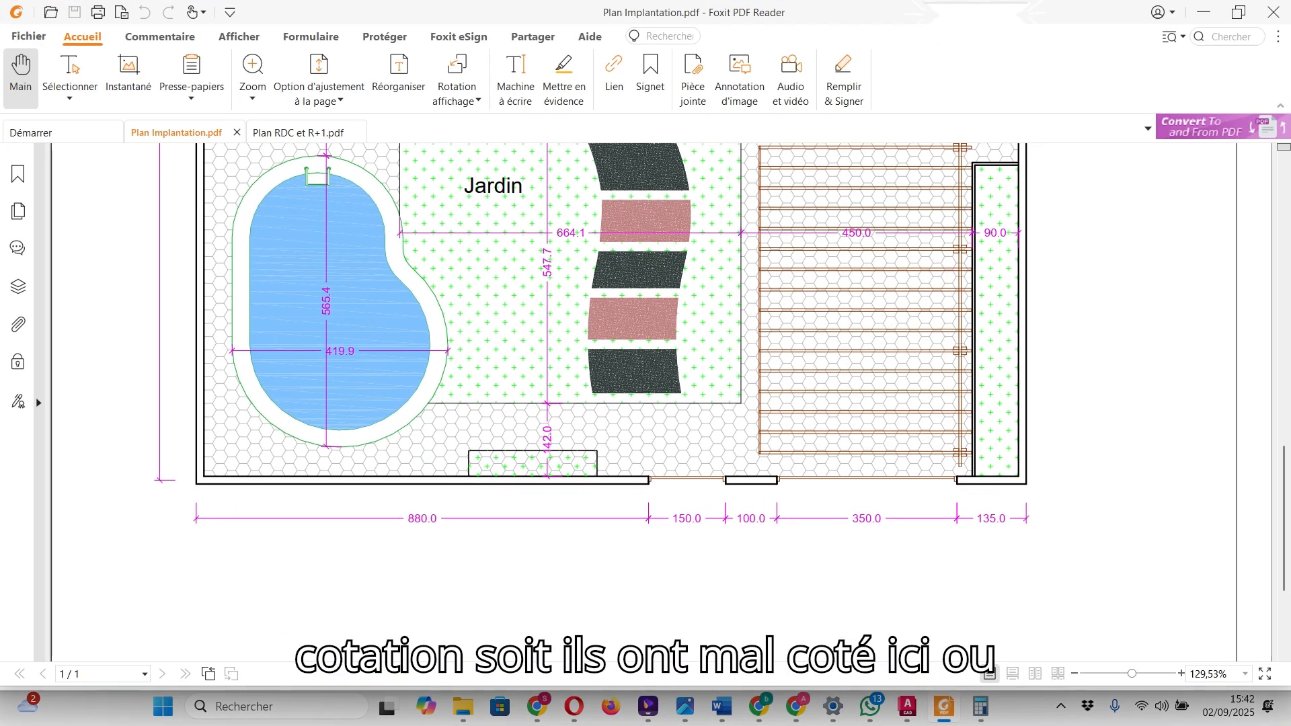
{"action": "scroll", "coordinate": [426, 274], "scroll_direction": "up", "scroll_amount": 10}
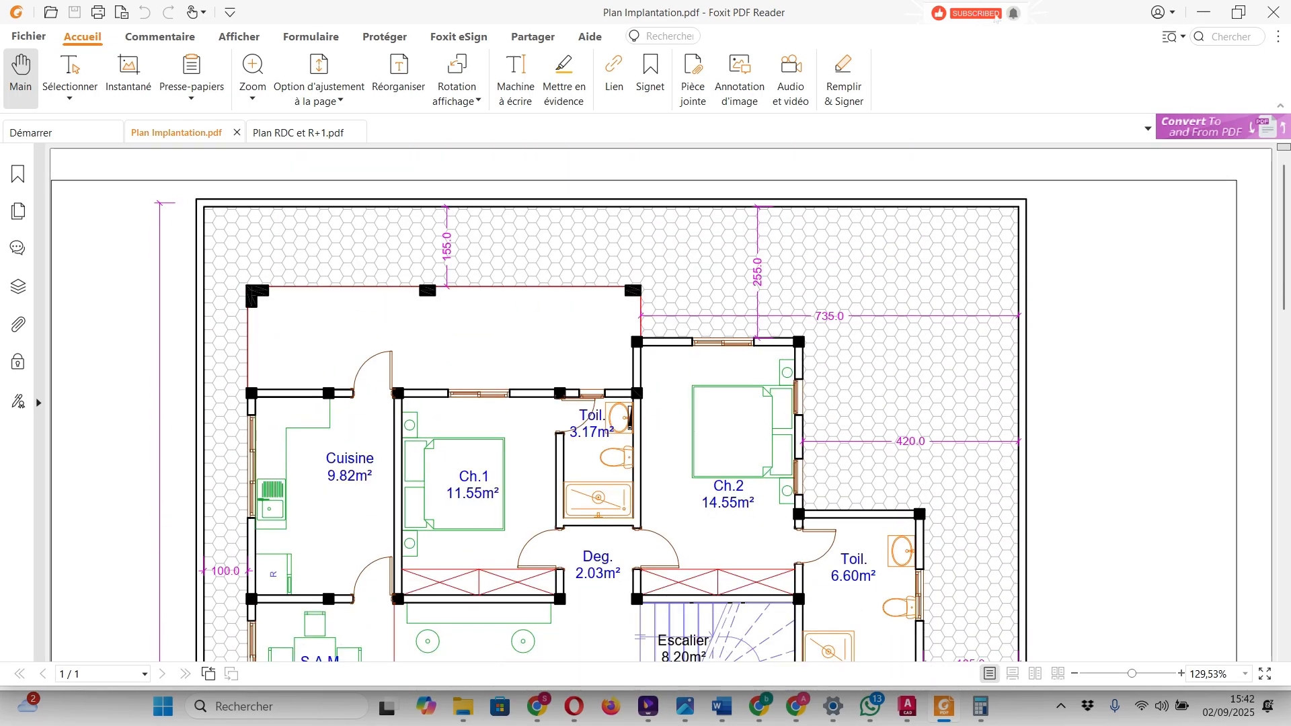
{"action": "scroll", "coordinate": [425, 274], "scroll_direction": "down", "scroll_amount": 10}
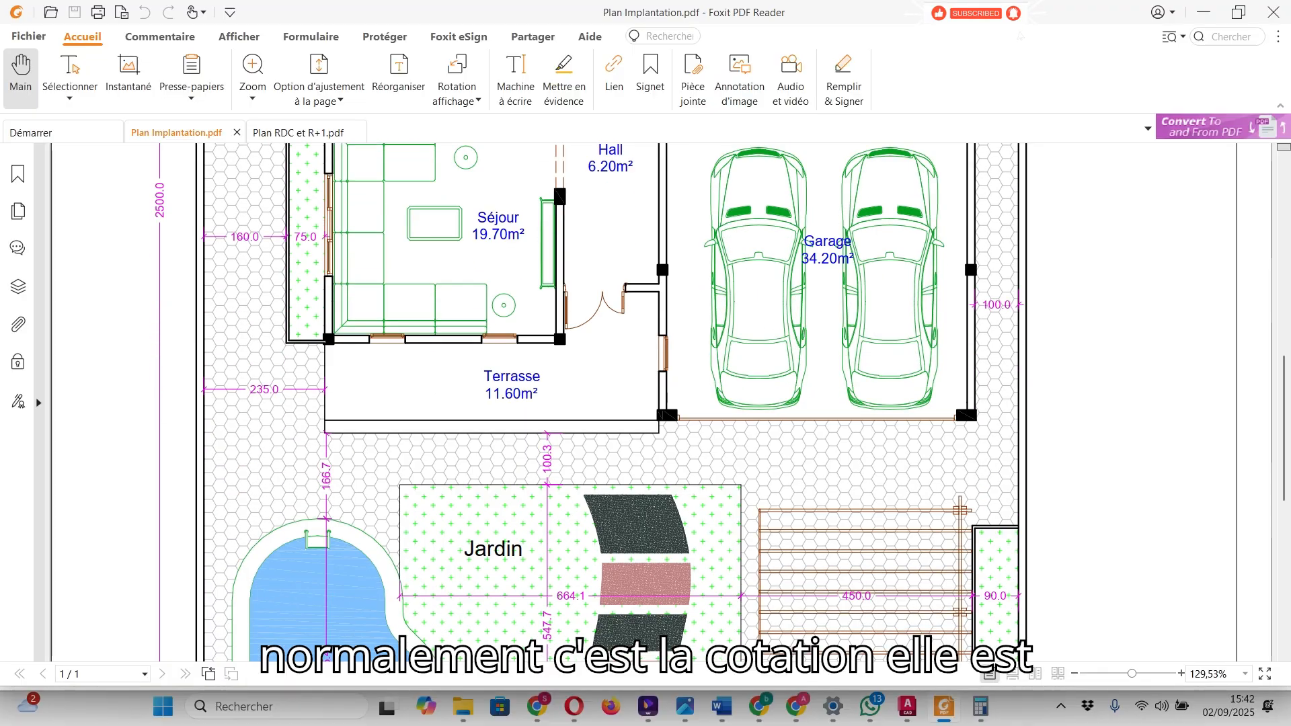
{"action": "scroll", "coordinate": [426, 275], "scroll_direction": "down", "scroll_amount": 2}
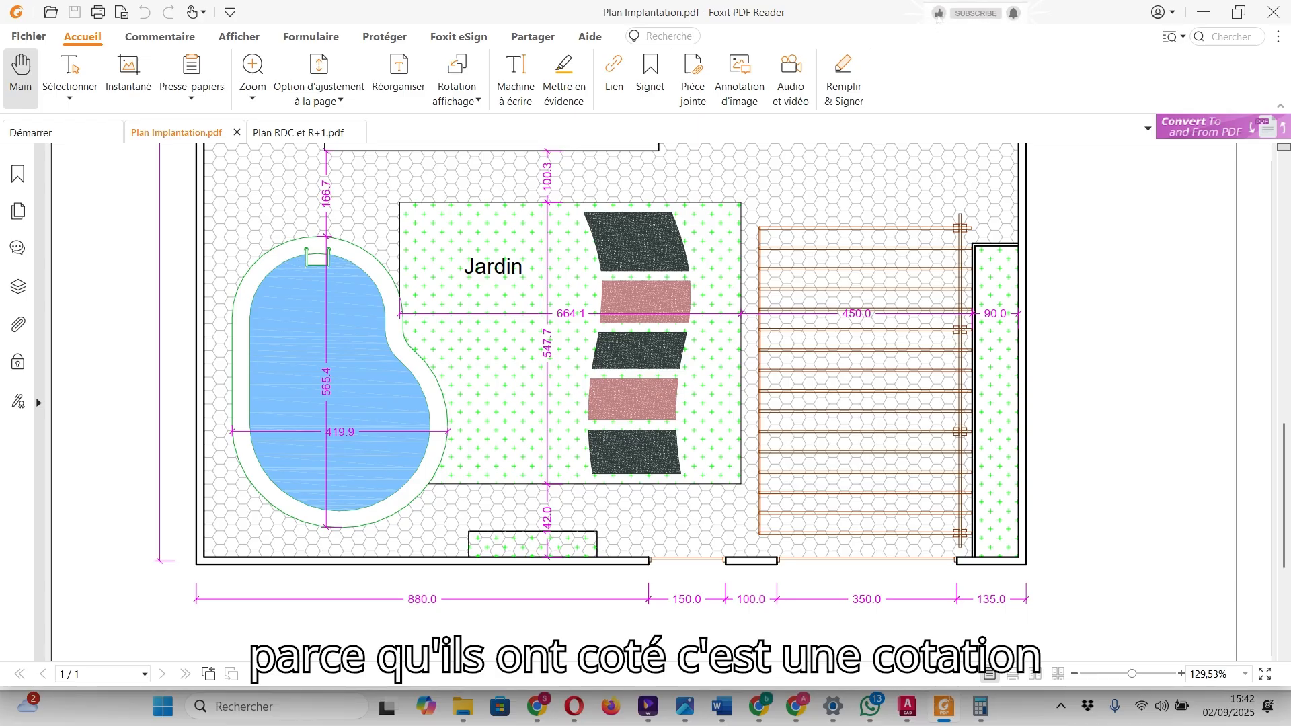
{"action": "left_click", "coordinate": [1203, 13]}
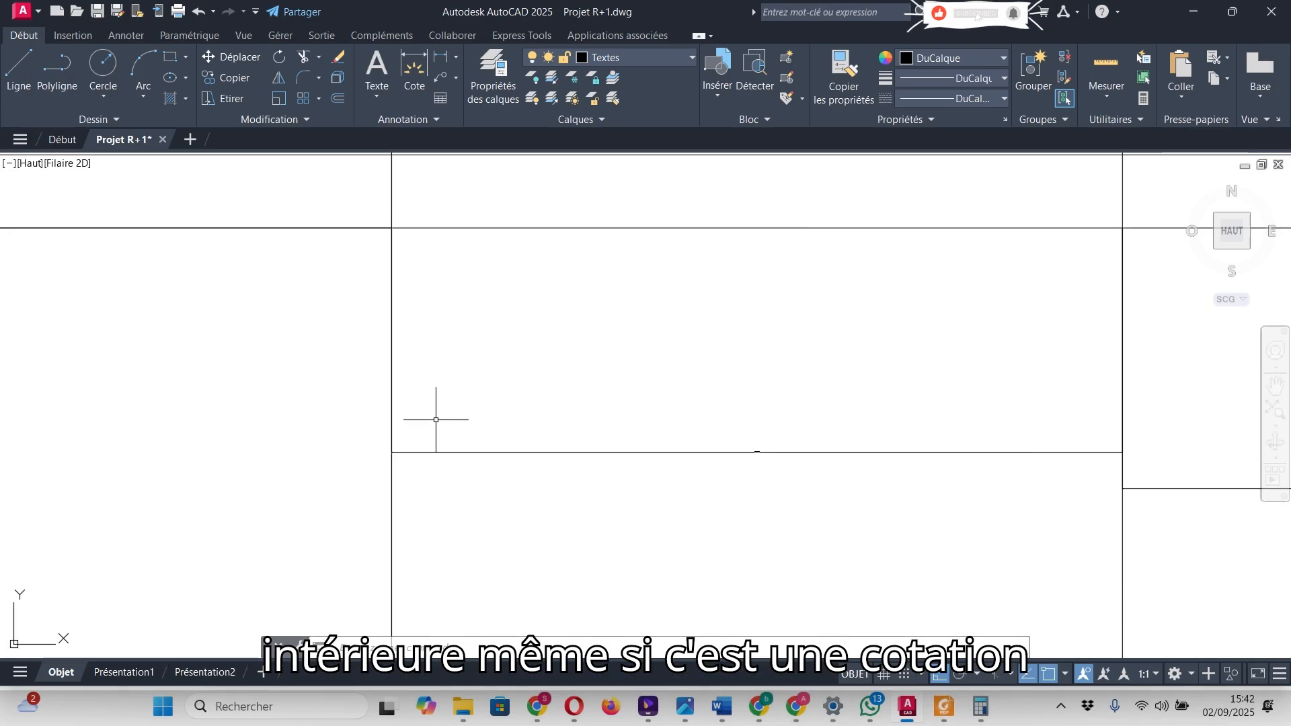
- Delete all five check dimensions below the bottom wall, keeping the four vertical opening lines
{"action": "scroll", "coordinate": [418, 435], "scroll_direction": "down", "scroll_amount": 3}
{"action": "scroll", "coordinate": [726, 381], "scroll_direction": "up", "scroll_amount": 3}
{"action": "left_click", "coordinate": [732, 400]}
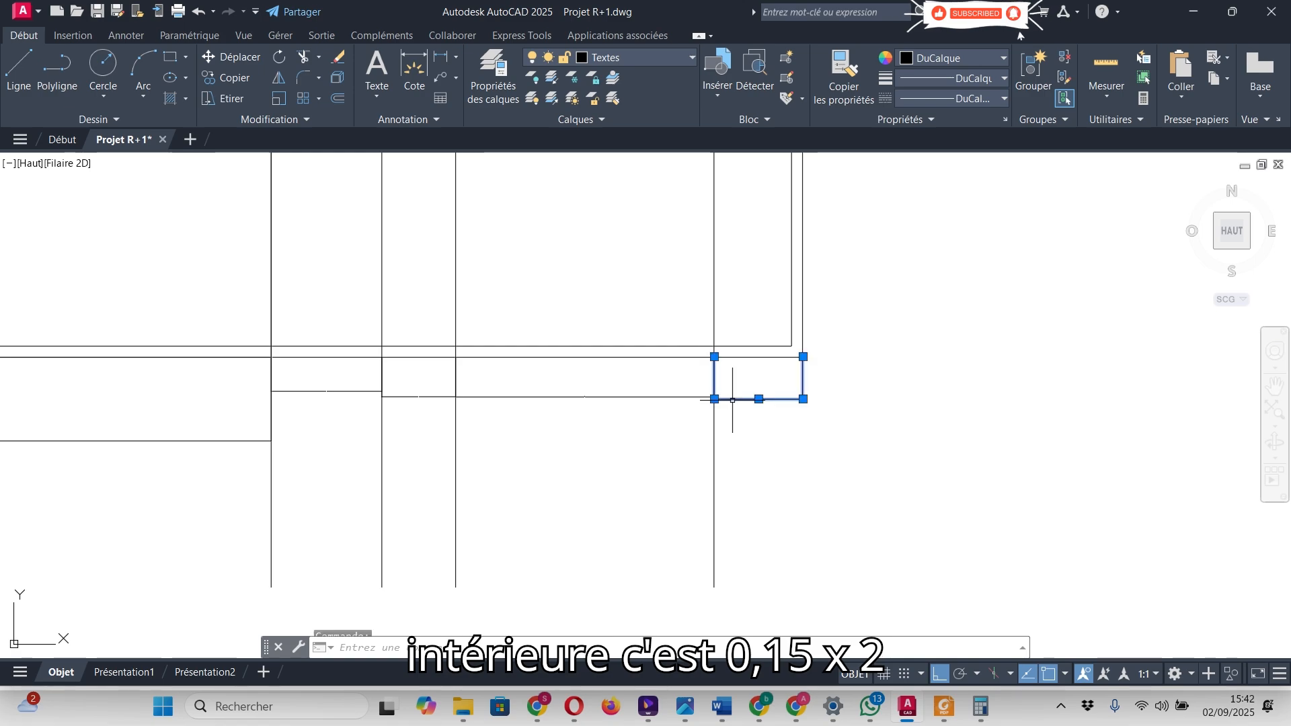
{"action": "key", "text": "Delete"}
{"action": "left_click", "coordinate": [613, 395]}
{"action": "key", "text": "Delete"}
{"action": "left_click", "coordinate": [429, 398]}
{"action": "key", "text": "Delete"}
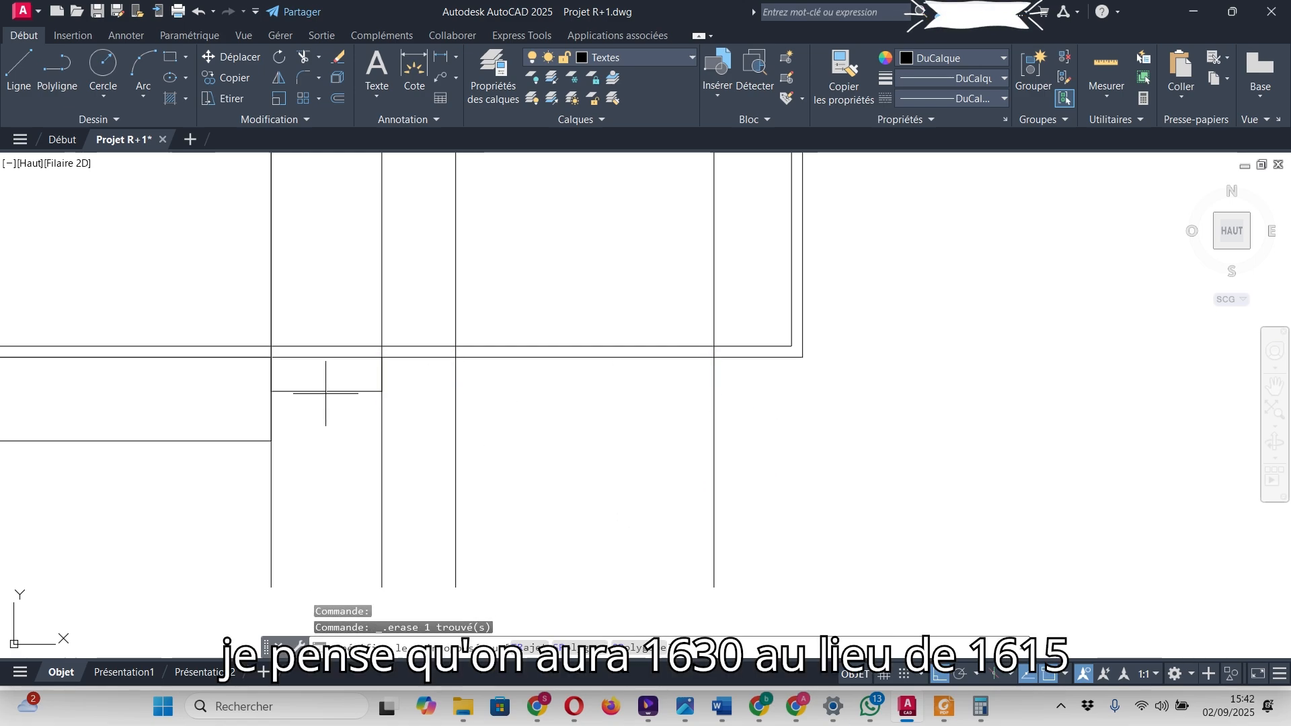
{"action": "left_click", "coordinate": [322, 383]}
{"action": "left_click", "coordinate": [304, 403]}
{"action": "key", "text": "Delete"}
{"action": "left_click", "coordinate": [236, 439]}
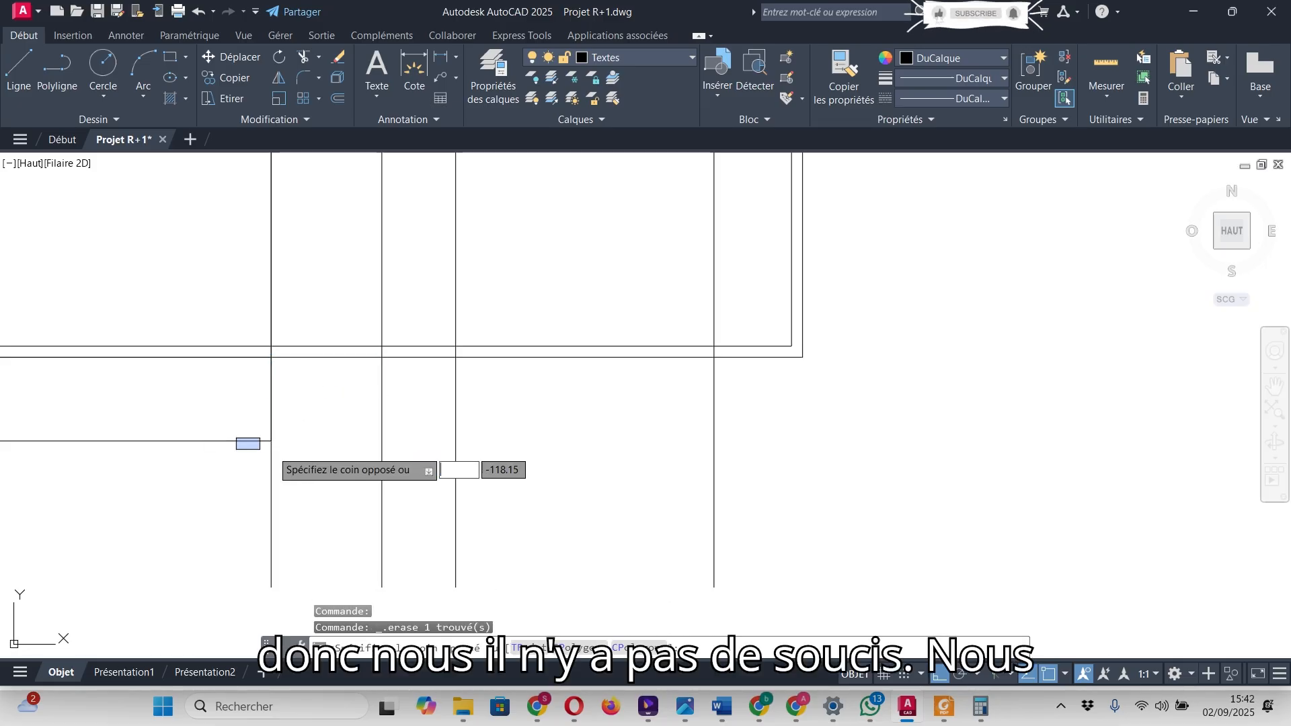
{"action": "left_click", "coordinate": [296, 437]}
{"action": "key", "text": "Delete"}
{"action": "scroll", "coordinate": [542, 462], "scroll_direction": "down", "scroll_amount": 5}
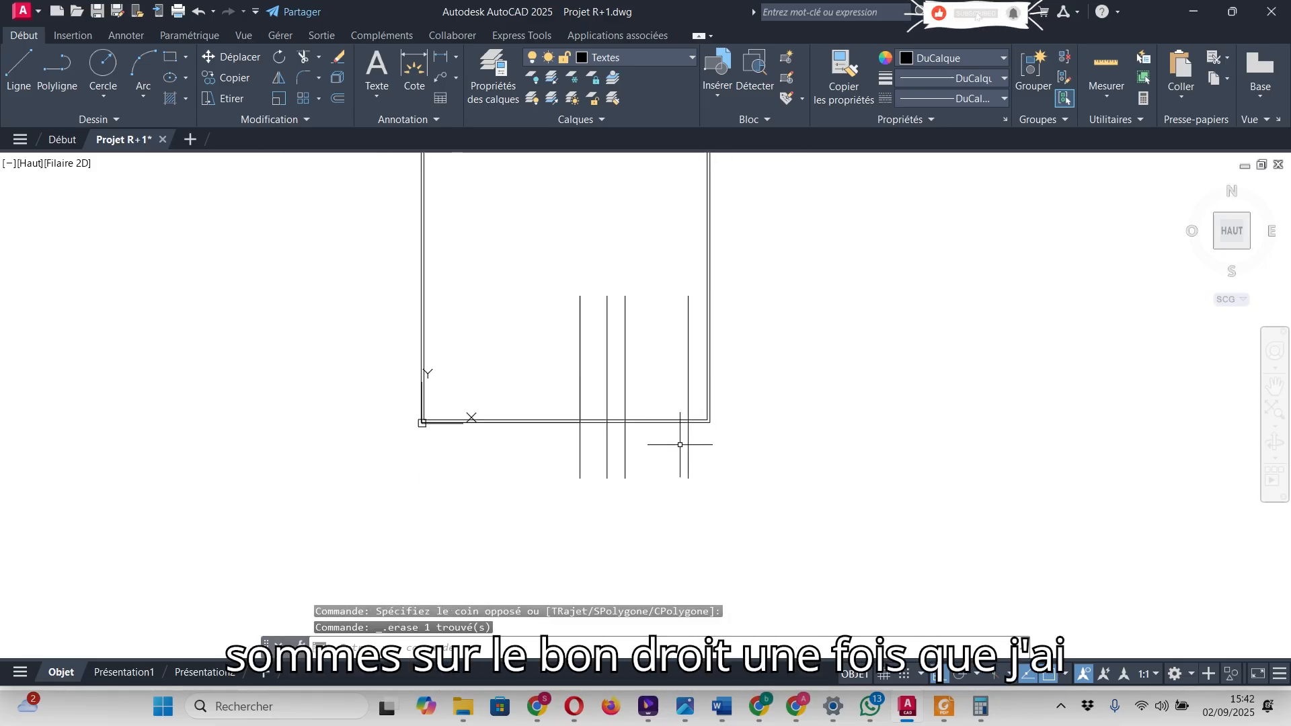
- Trim both bottom wall lines between the two rightmost vertical lines to open the 350 gap
{"action": "scroll", "coordinate": [680, 441], "scroll_direction": "up", "scroll_amount": 4}
{"action": "scroll", "coordinate": [766, 450], "scroll_direction": "up", "scroll_amount": 4}
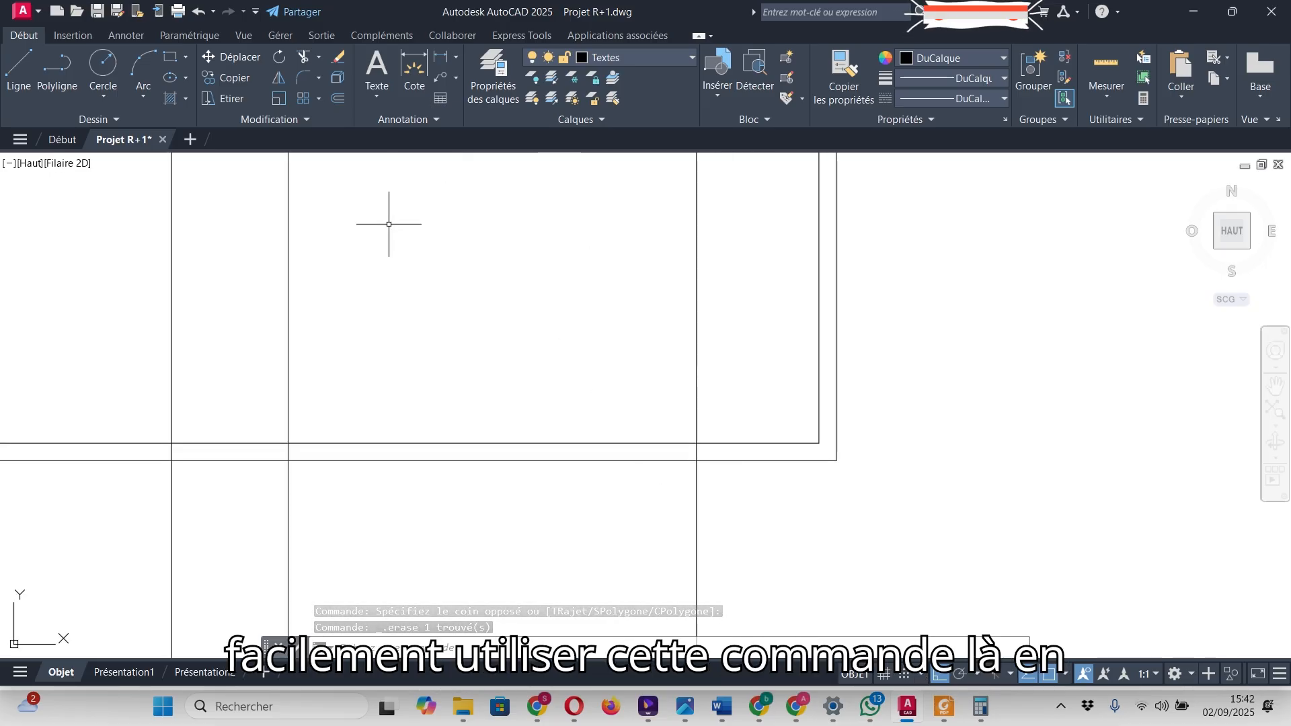
{"action": "left_click", "coordinate": [304, 56]}
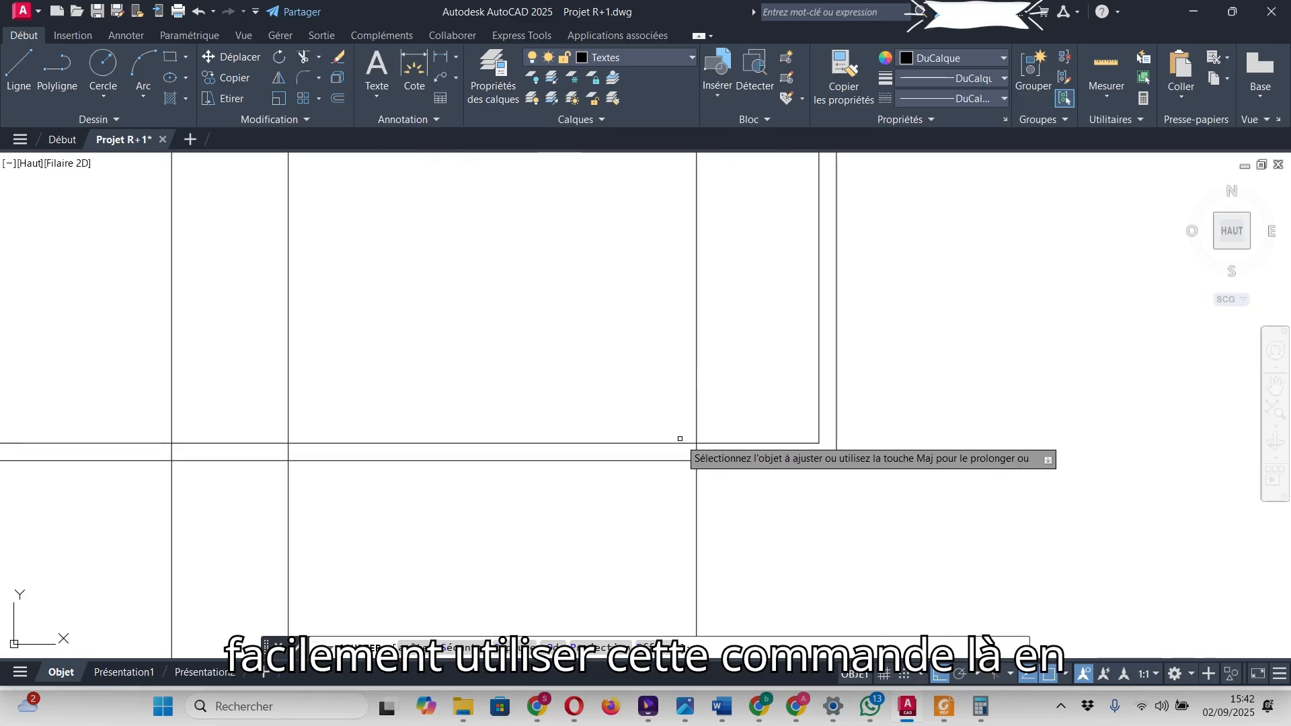
{"action": "left_click", "coordinate": [671, 460]}
{"action": "scroll", "coordinate": [642, 377], "scroll_direction": "down", "scroll_amount": 4}
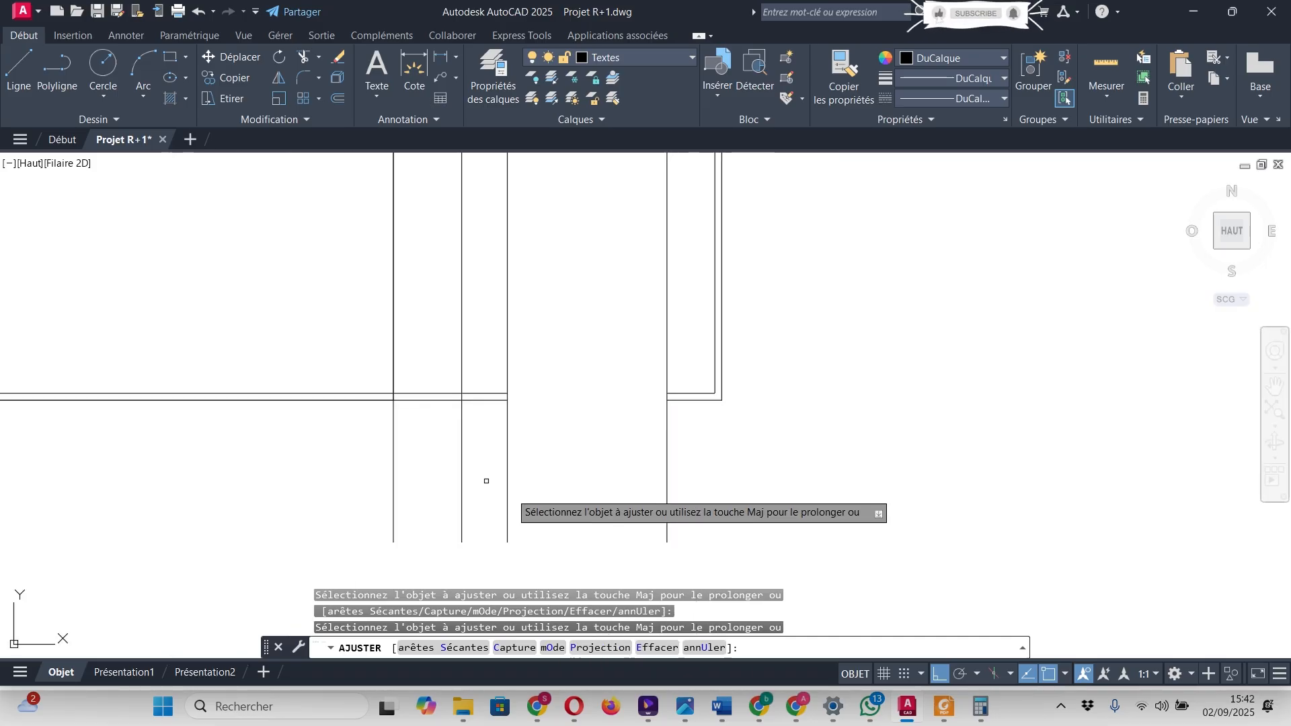
- Check the openings in Plan Implantation.pdf, then trim both bottom wall lines across the 150 opening, keeping the 100 wall segment
{"action": "key", "text": "alt+Tab"}
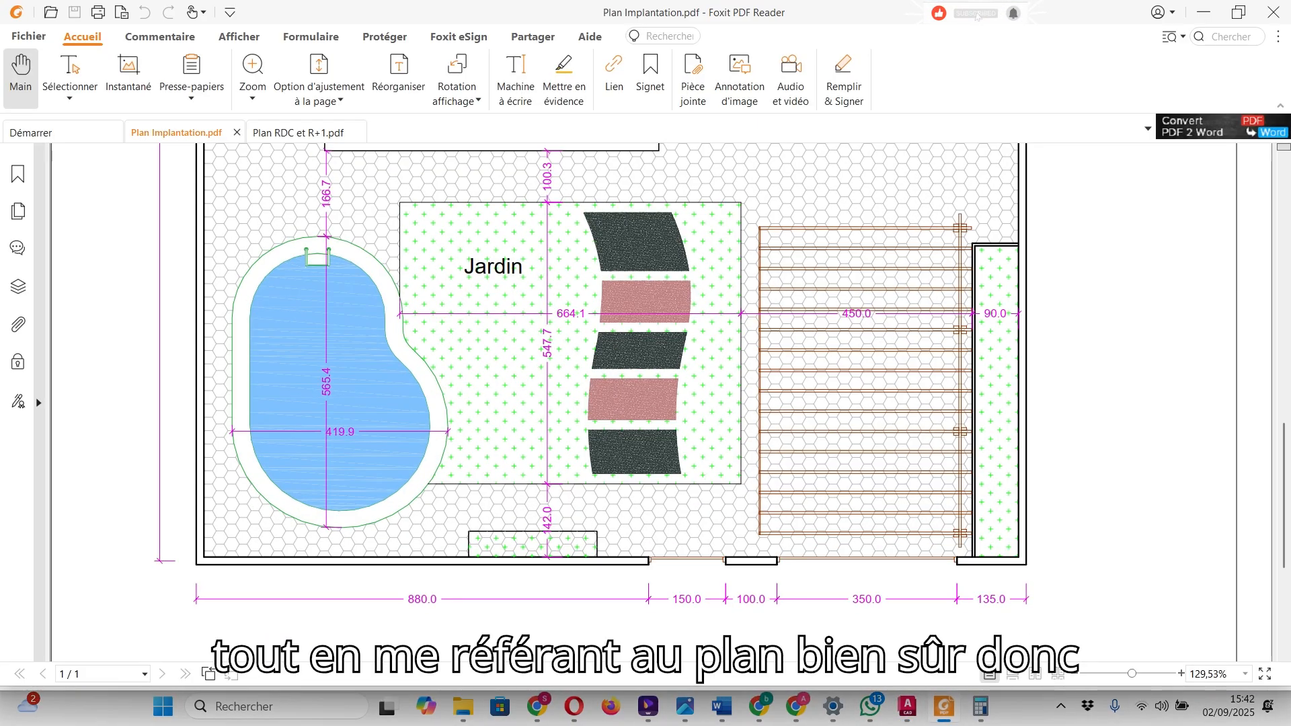
{"action": "key", "text": "alt+Tab"}
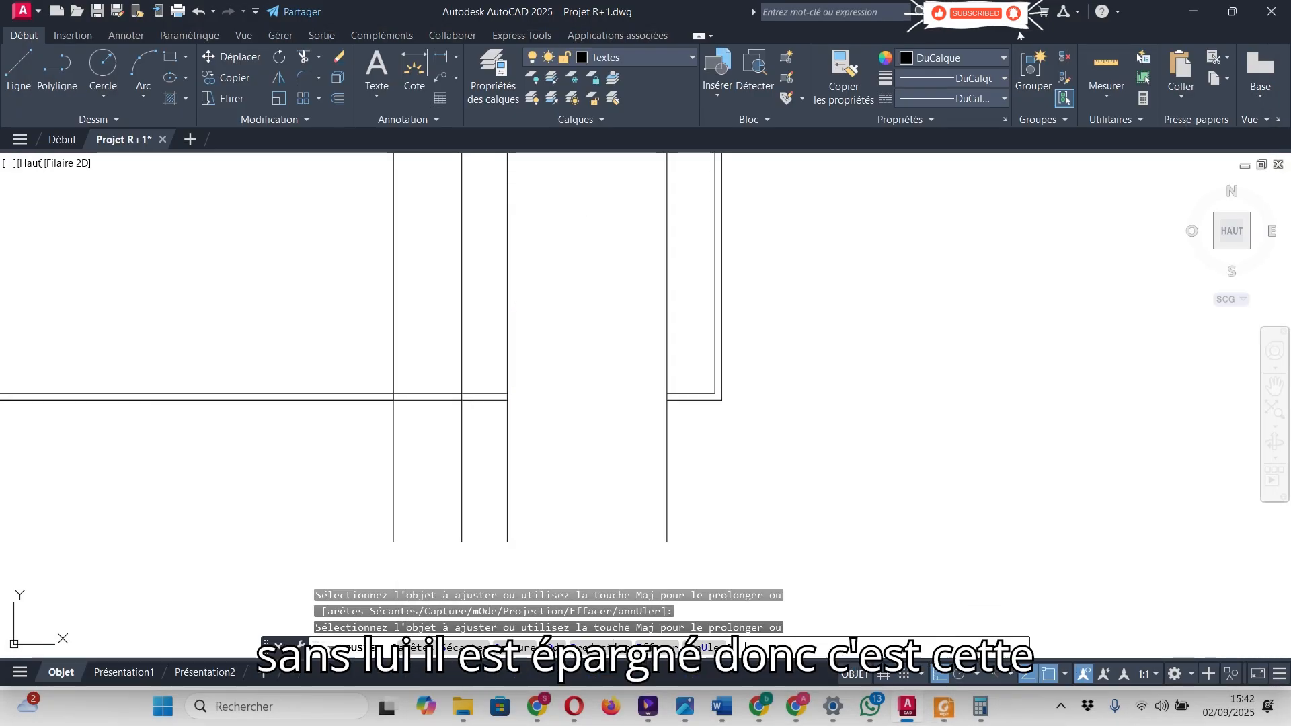
{"action": "scroll", "coordinate": [439, 388], "scroll_direction": "up", "scroll_amount": 4}
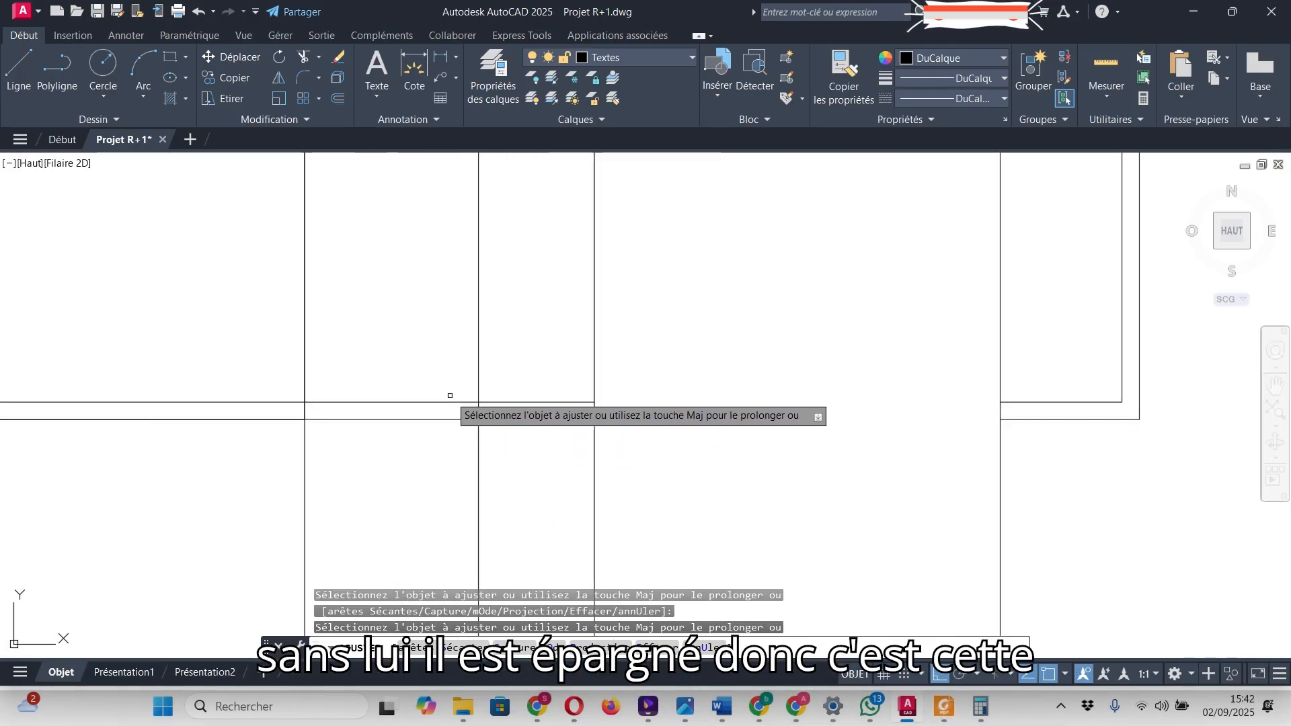
{"action": "left_click", "coordinate": [452, 402]}
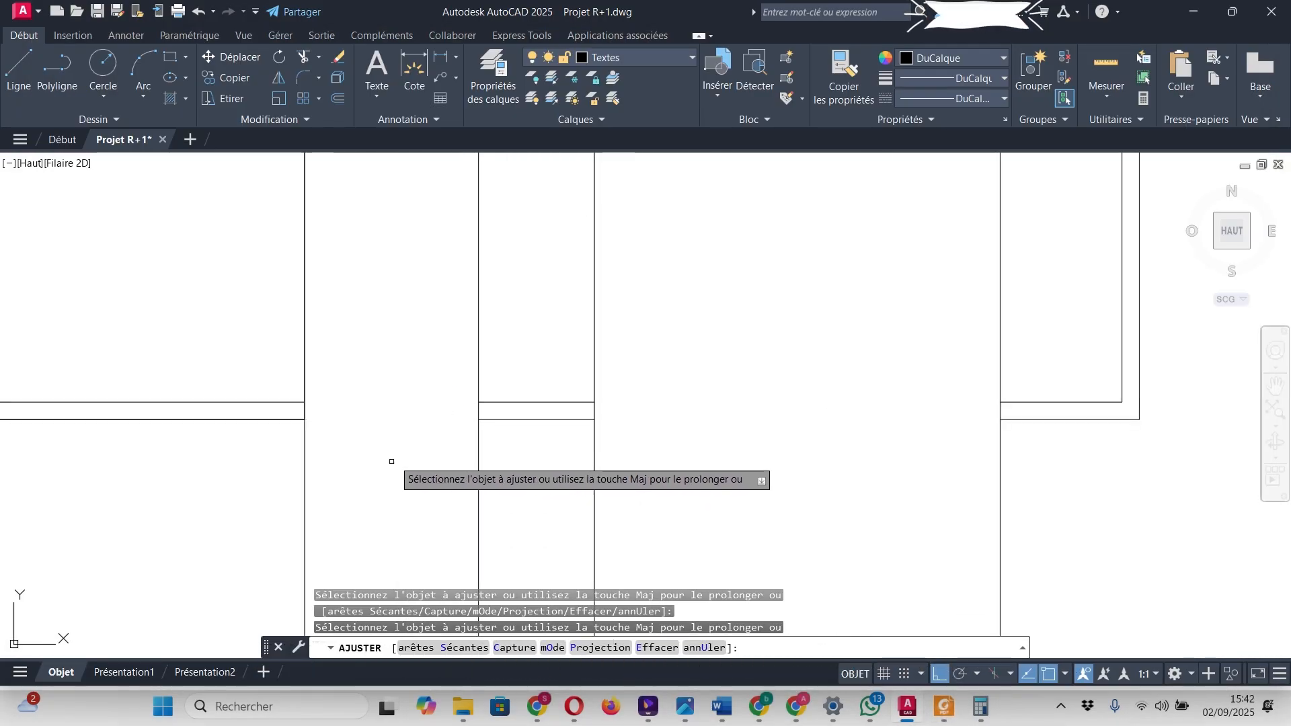
{"action": "scroll", "coordinate": [471, 484], "scroll_direction": "down", "scroll_amount": 4}
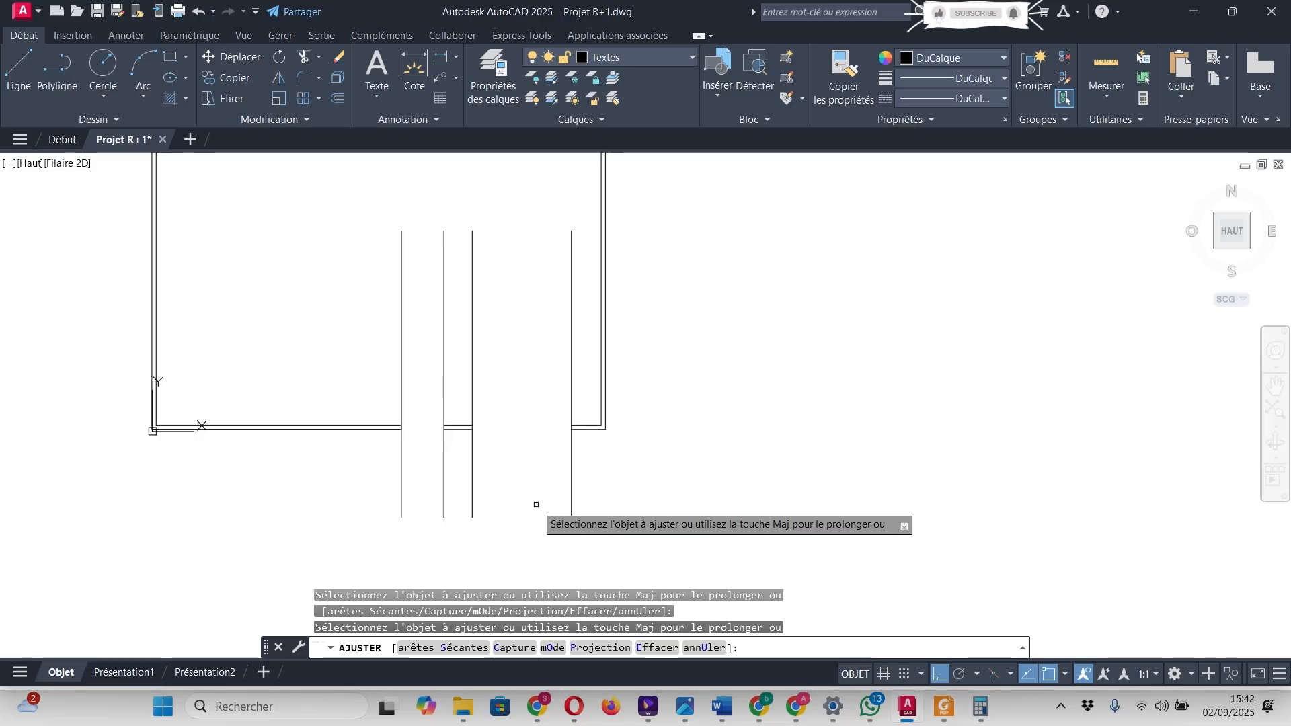
- Trim the overhanging parts of the three right-hand vertical opening lines above and below the bottom wall
{"action": "scroll", "coordinate": [558, 457], "scroll_direction": "up", "scroll_amount": 6}
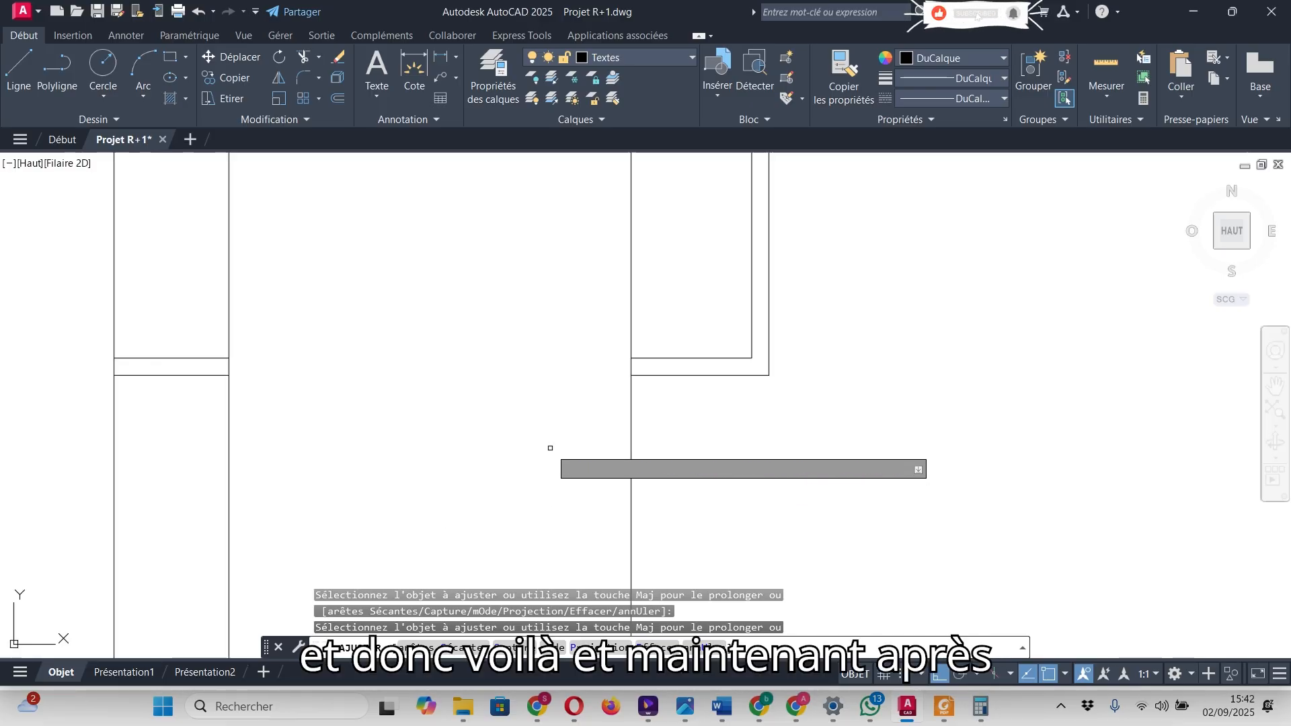
{"action": "left_click", "coordinate": [630, 383]}
{"action": "left_click", "coordinate": [631, 337]}
{"action": "scroll", "coordinate": [591, 457], "scroll_direction": "down", "scroll_amount": 4}
{"action": "left_click", "coordinate": [455, 403]}
{"action": "left_click", "coordinate": [455, 451]}
{"action": "left_click", "coordinate": [411, 449]}
{"action": "left_click", "coordinate": [409, 406]}
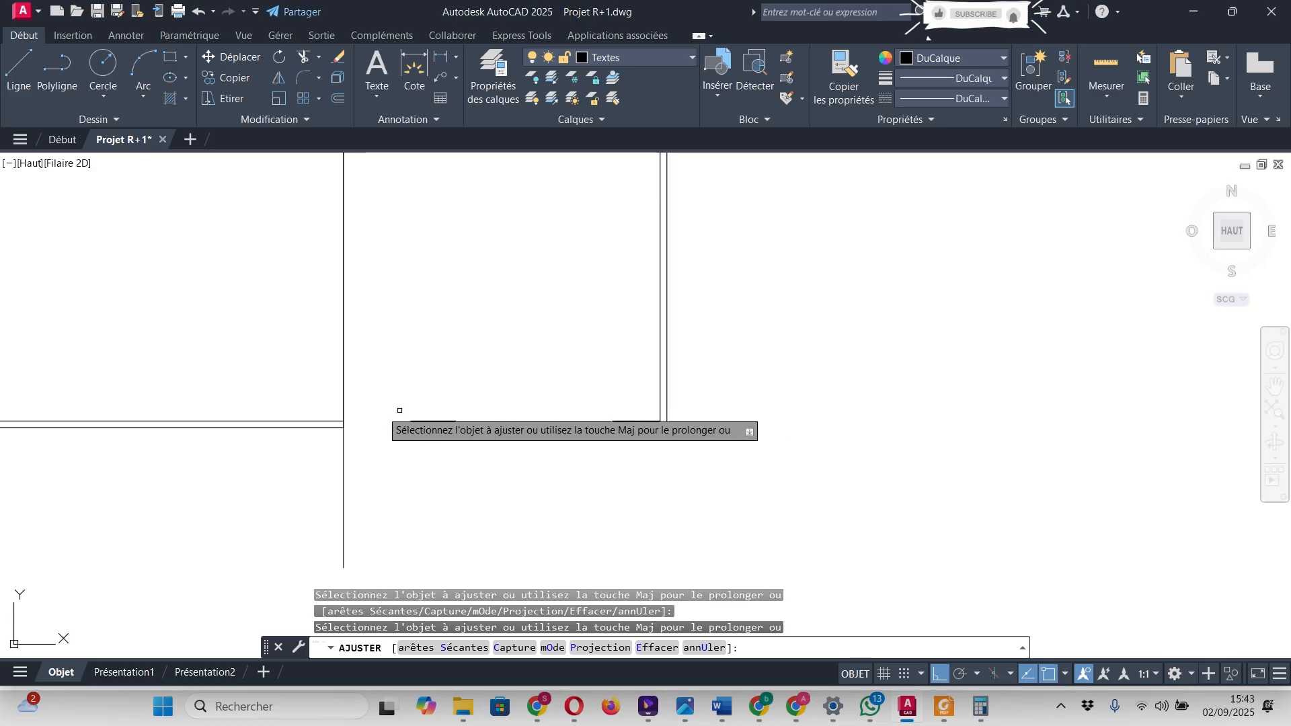
- Trim the leftmost vertical opening line above and below the bottom wall and end the trimming
{"action": "left_click", "coordinate": [348, 390]}
{"action": "left_click", "coordinate": [342, 390]}
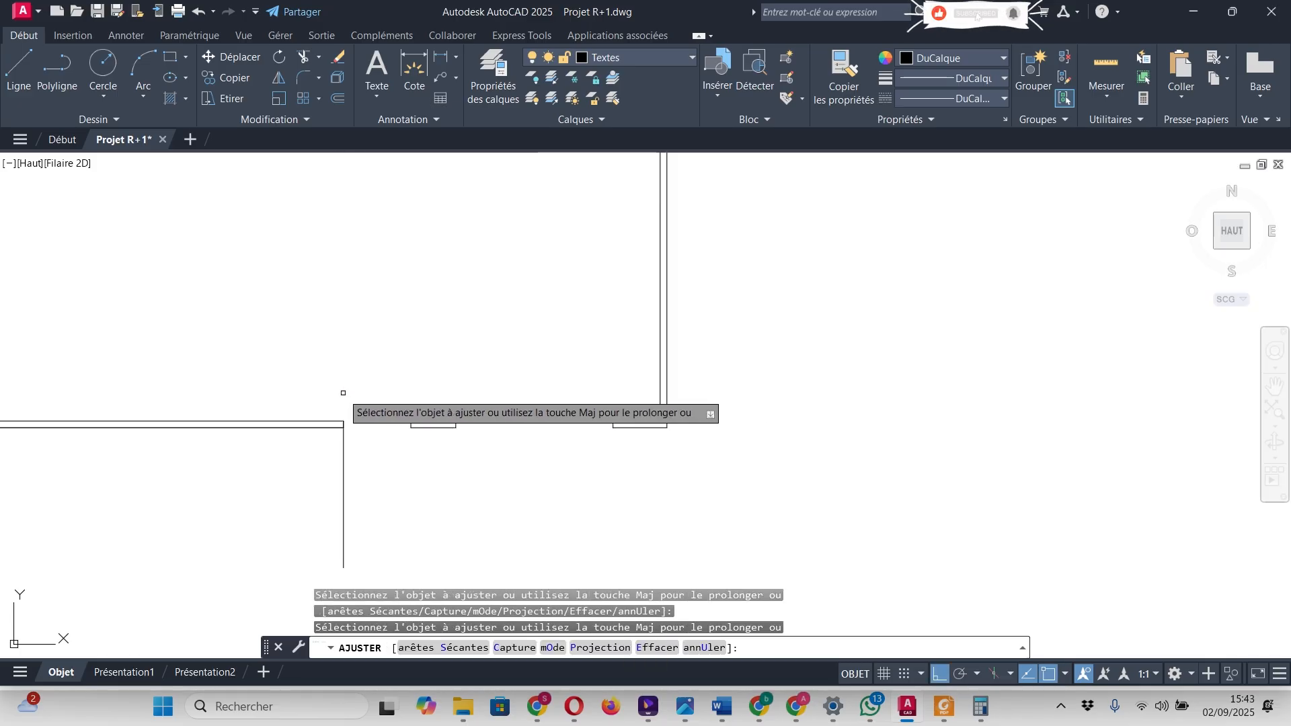
{"action": "left_click", "coordinate": [344, 443]}
{"action": "scroll", "coordinate": [437, 511], "scroll_direction": "down", "scroll_amount": 4}
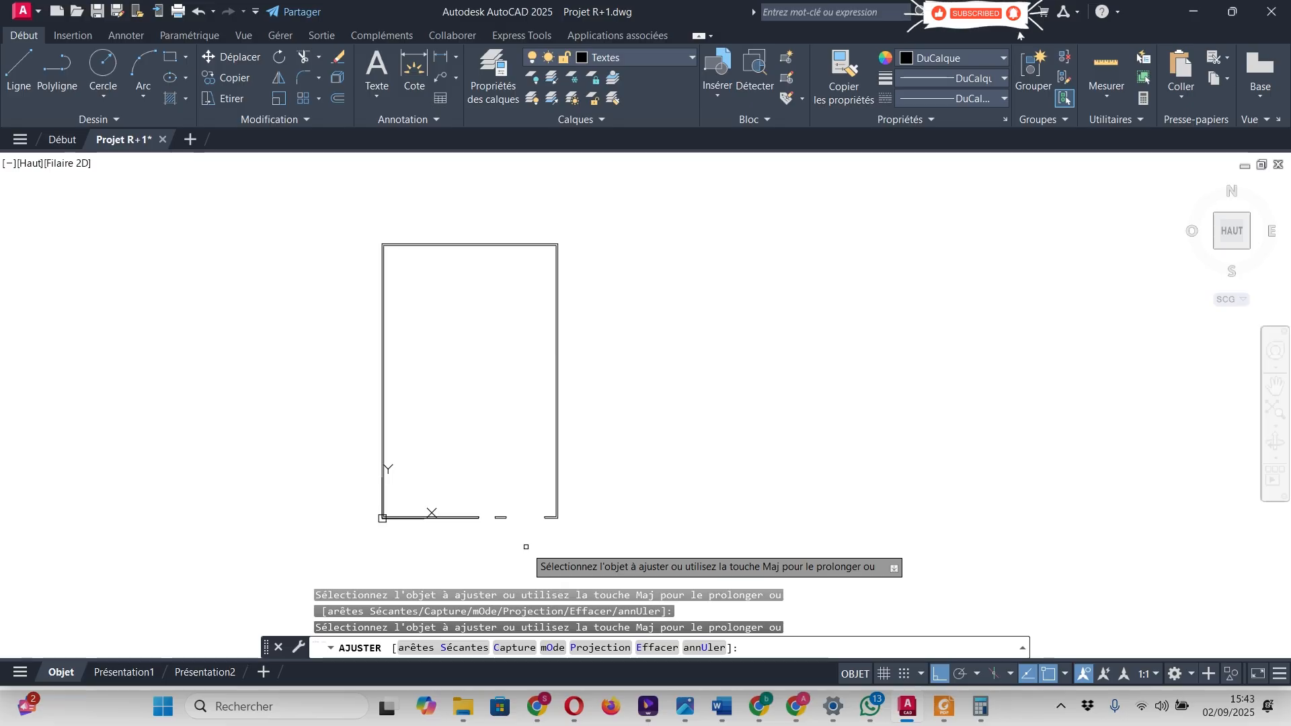
{"action": "key", "text": "Escape"}
- Compare the bottom wall's openings with Plan Implantation.pdf and return to the AutoCAD drawing
{"action": "scroll", "coordinate": [533, 525], "scroll_direction": "up", "scroll_amount": 4}
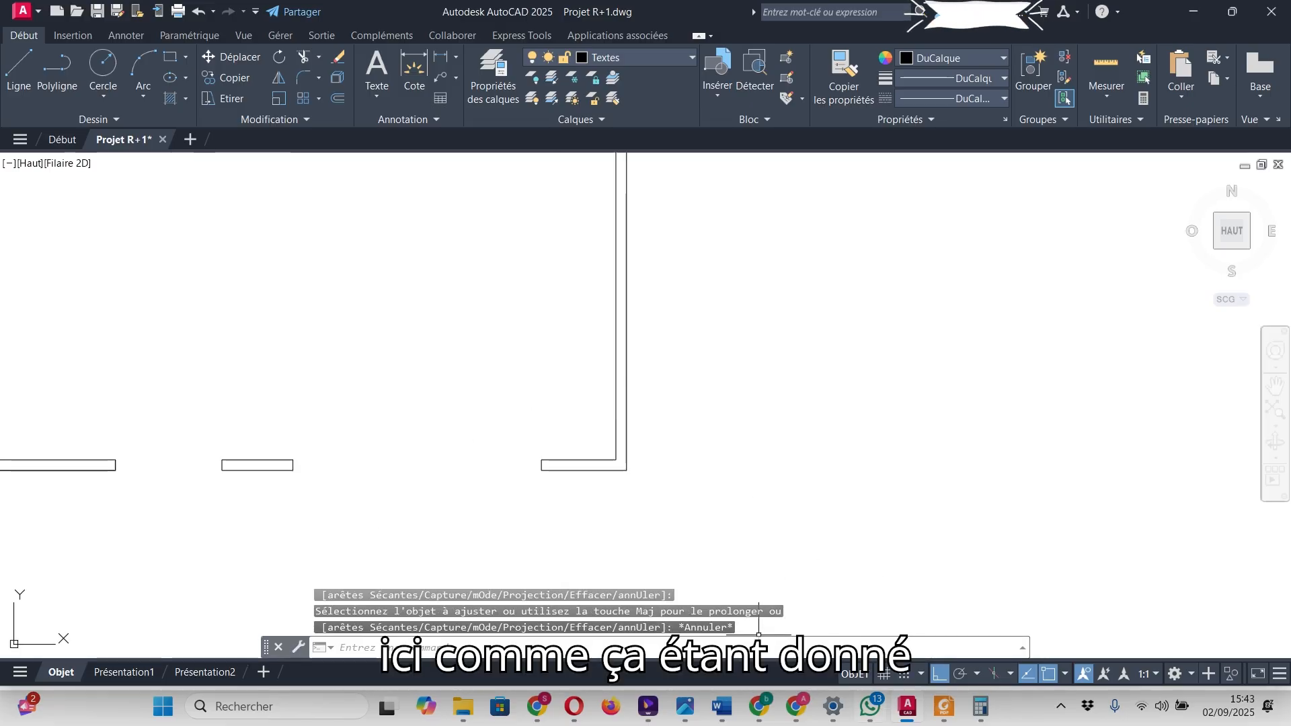
{"action": "left_click", "coordinate": [945, 706]}
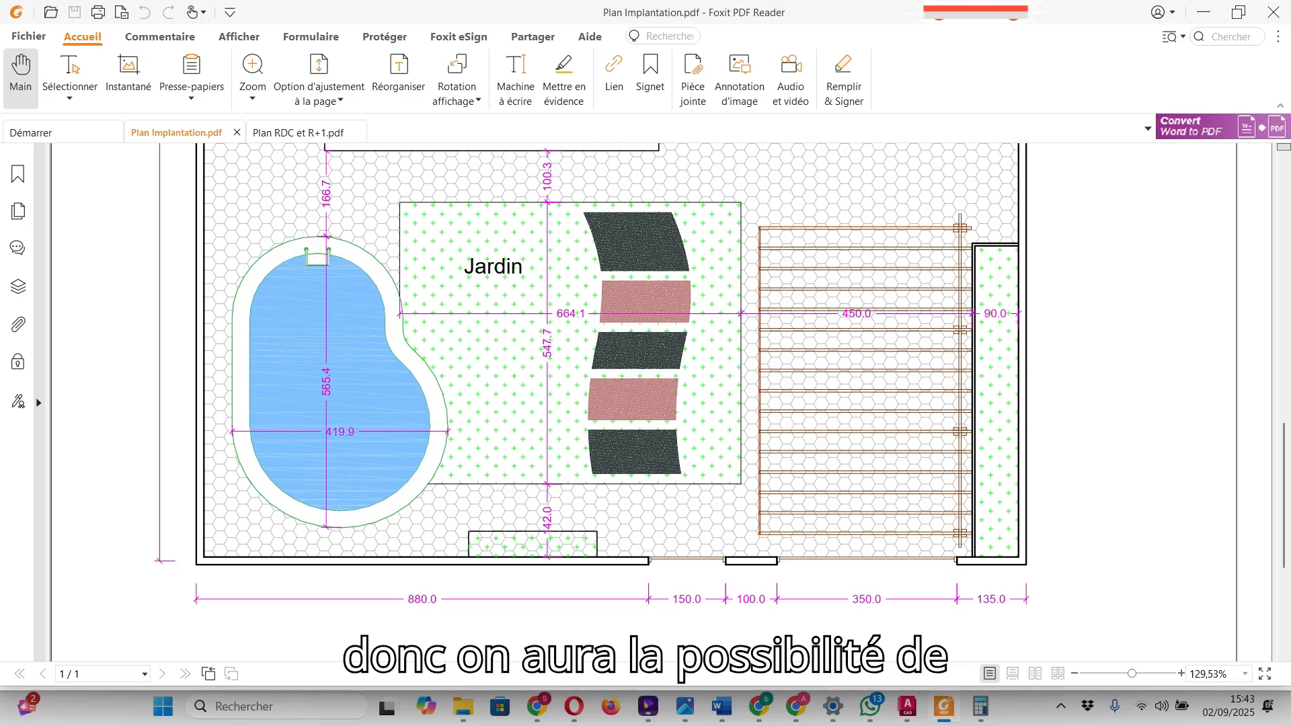
{"action": "key", "text": "alt+Tab"}
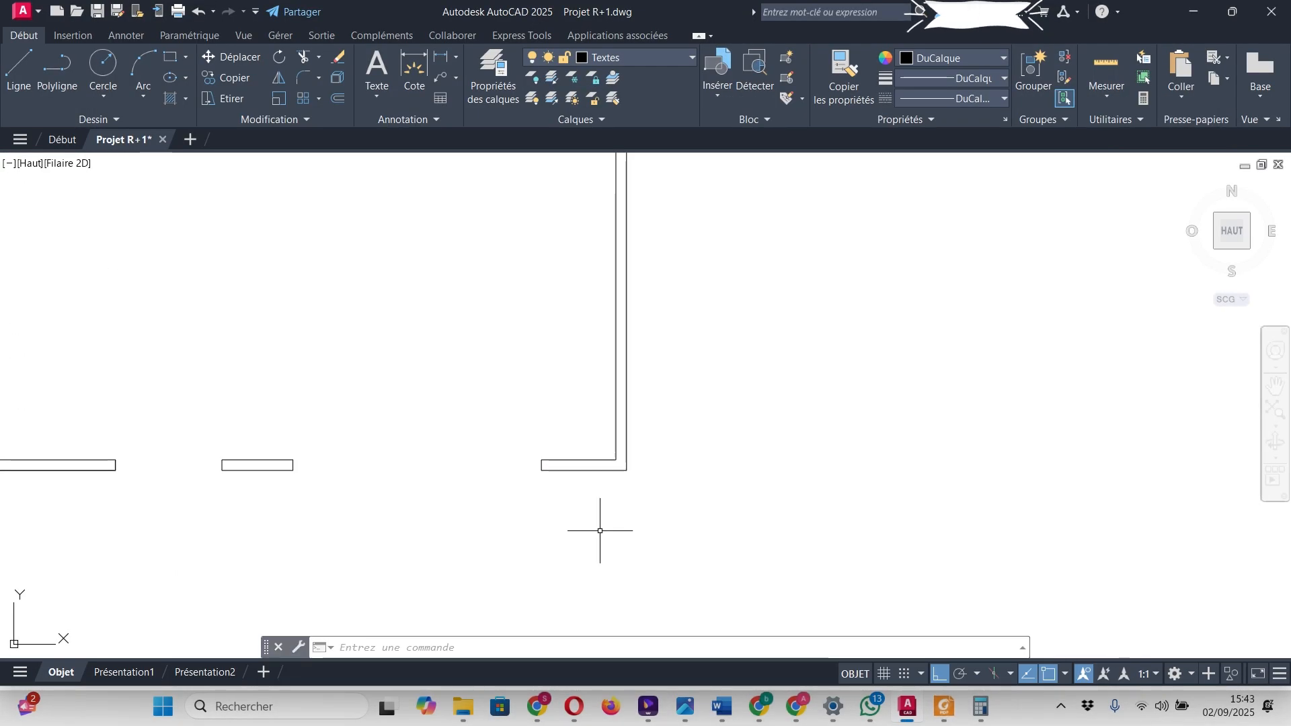
{"action": "scroll", "coordinate": [973, 552], "scroll_direction": "down", "scroll_amount": 2}
{"action": "scroll", "coordinate": [694, 531], "scroll_direction": "up", "scroll_amount": 3}
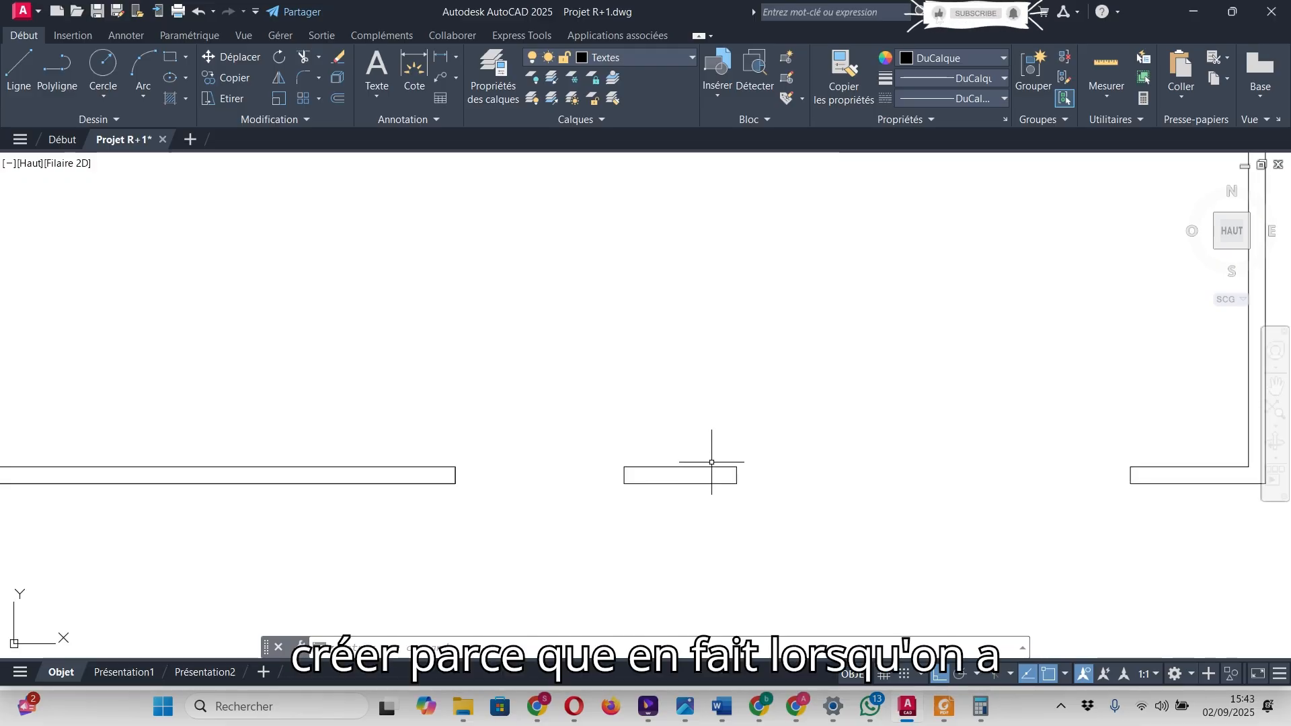
{"action": "left_click", "coordinate": [706, 467]}
{"action": "scroll", "coordinate": [736, 474], "scroll_direction": "up", "scroll_amount": 4}
{"action": "key", "text": "Escape"}
{"action": "left_click", "coordinate": [730, 462]}
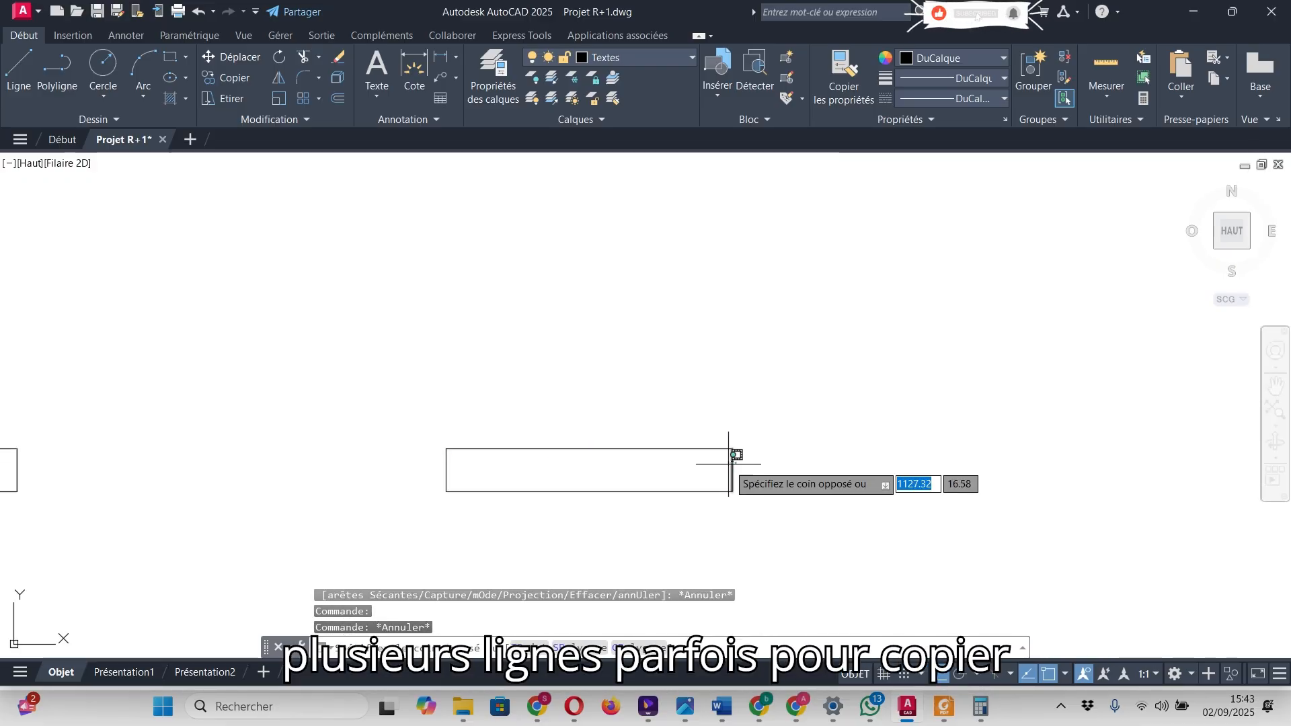
{"action": "key", "text": "Escape"}
{"action": "scroll", "coordinate": [817, 519], "scroll_direction": "down", "scroll_amount": 2}
{"action": "scroll", "coordinate": [713, 502], "scroll_direction": "up", "scroll_amount": 4}
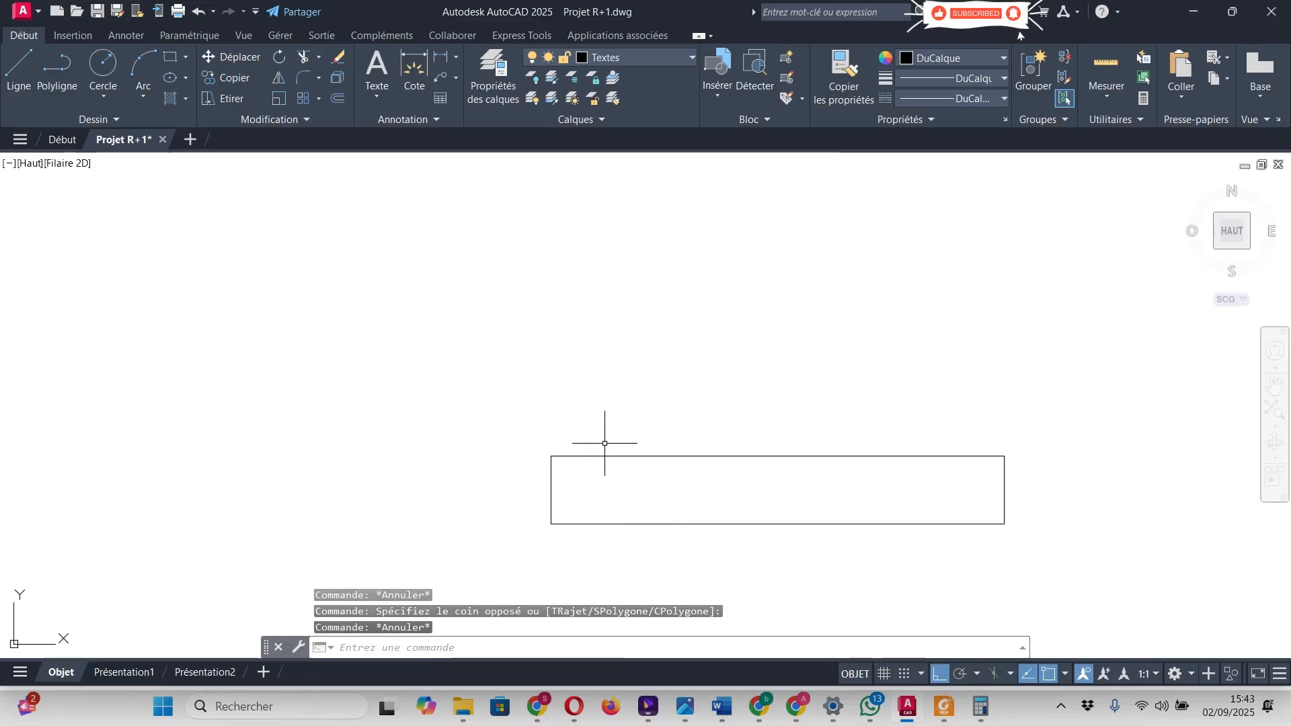
{"action": "scroll", "coordinate": [604, 443], "scroll_direction": "down", "scroll_amount": 4}
- Join the four lines of the short wall segment between the two openings into one polyline with JOINDRE
{"action": "left_click", "coordinate": [804, 520]}
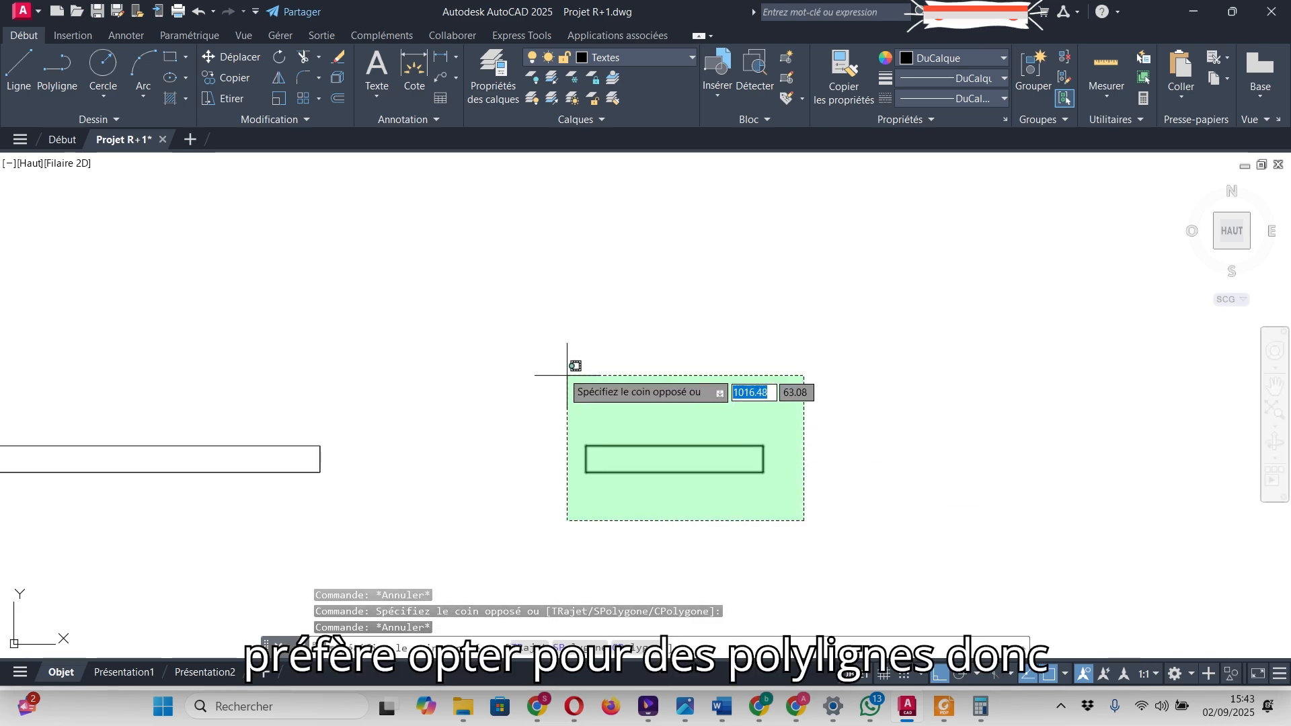
{"action": "left_click", "coordinate": [517, 335]}
{"action": "type", "text": "j"}
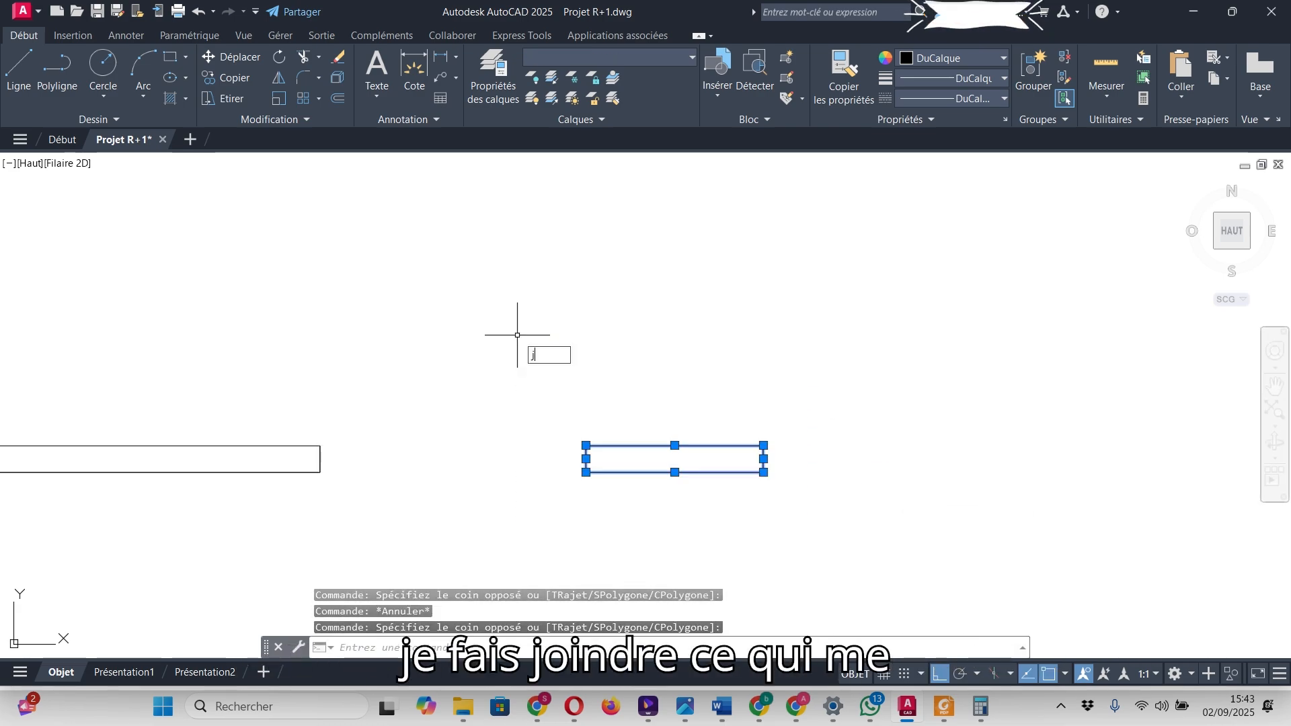
{"action": "type", "text": "oindre"}
{"action": "key", "text": "Return"}
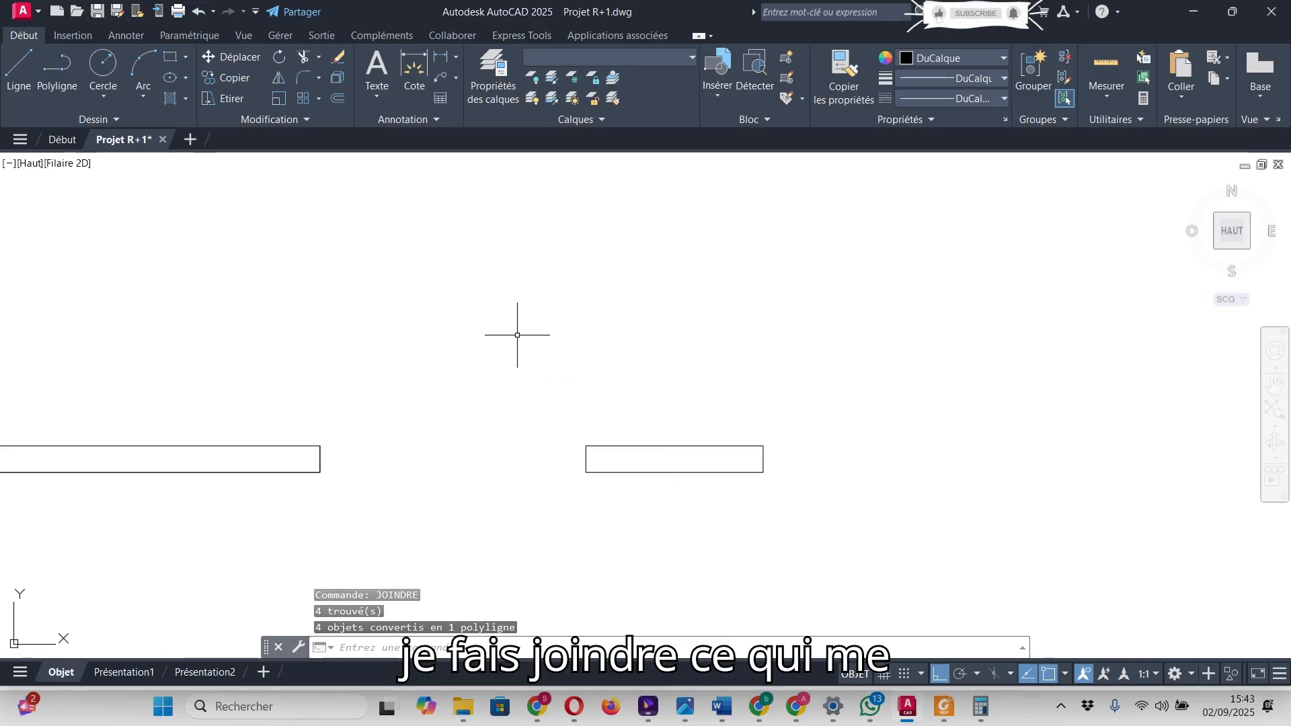
- Try deleting the joined short wall segment as a single object, and undo the deletion
{"action": "left_click", "coordinate": [686, 445]}
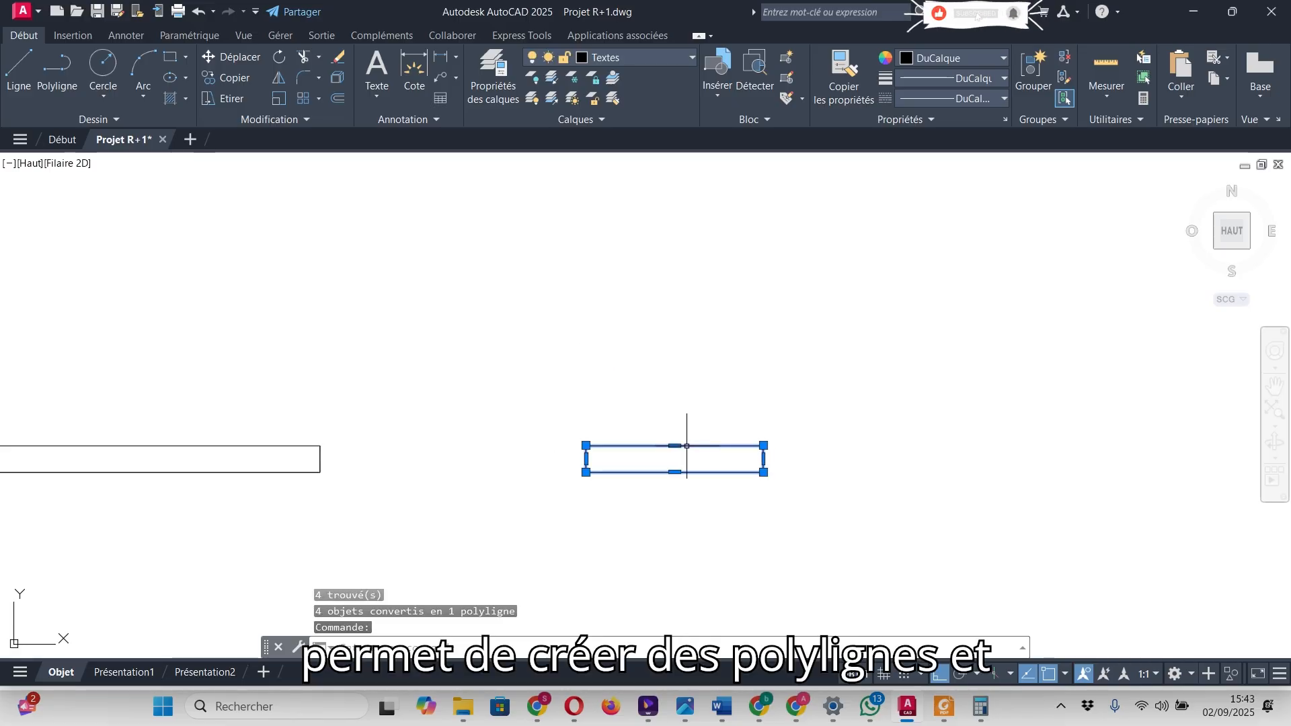
{"action": "key", "text": "Delete"}
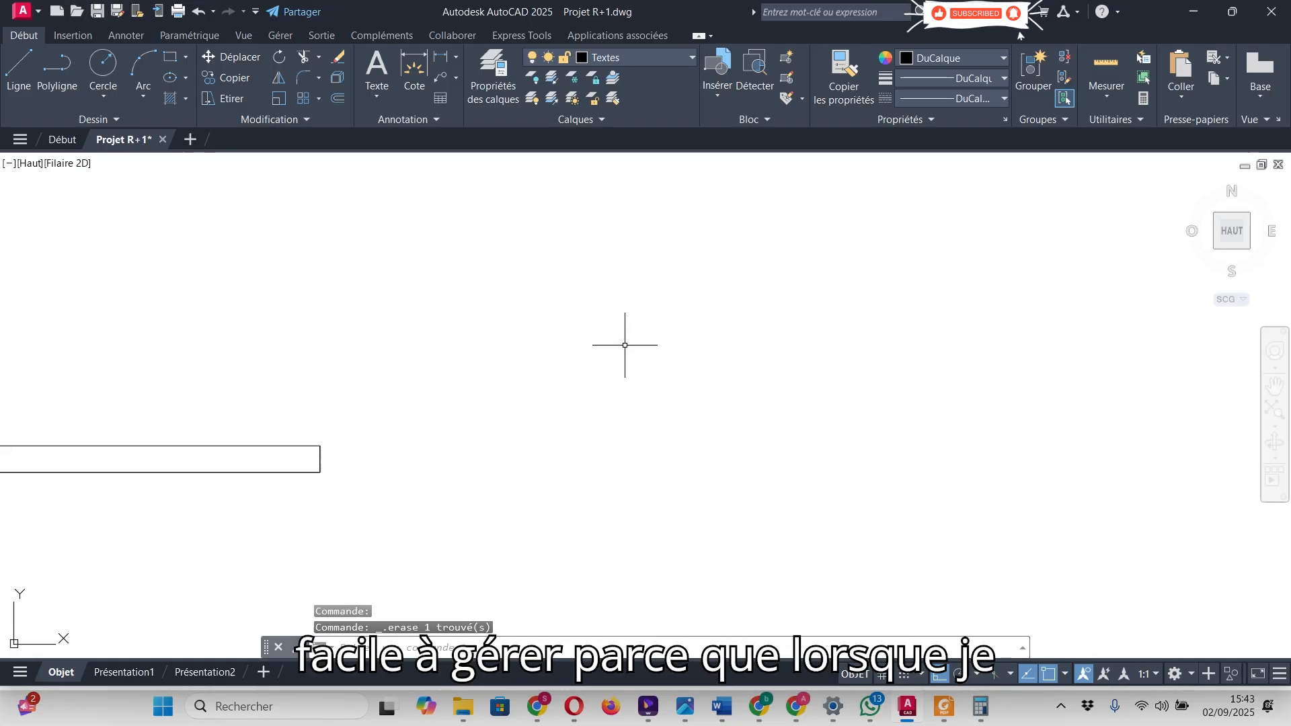
{"action": "key", "text": "ctrl+z"}
- Review the rest of the plot in Plan Implantation.pdf for further boundary wall details, then minimise the PDF
{"action": "scroll", "coordinate": [657, 470], "scroll_direction": "down", "scroll_amount": 3}
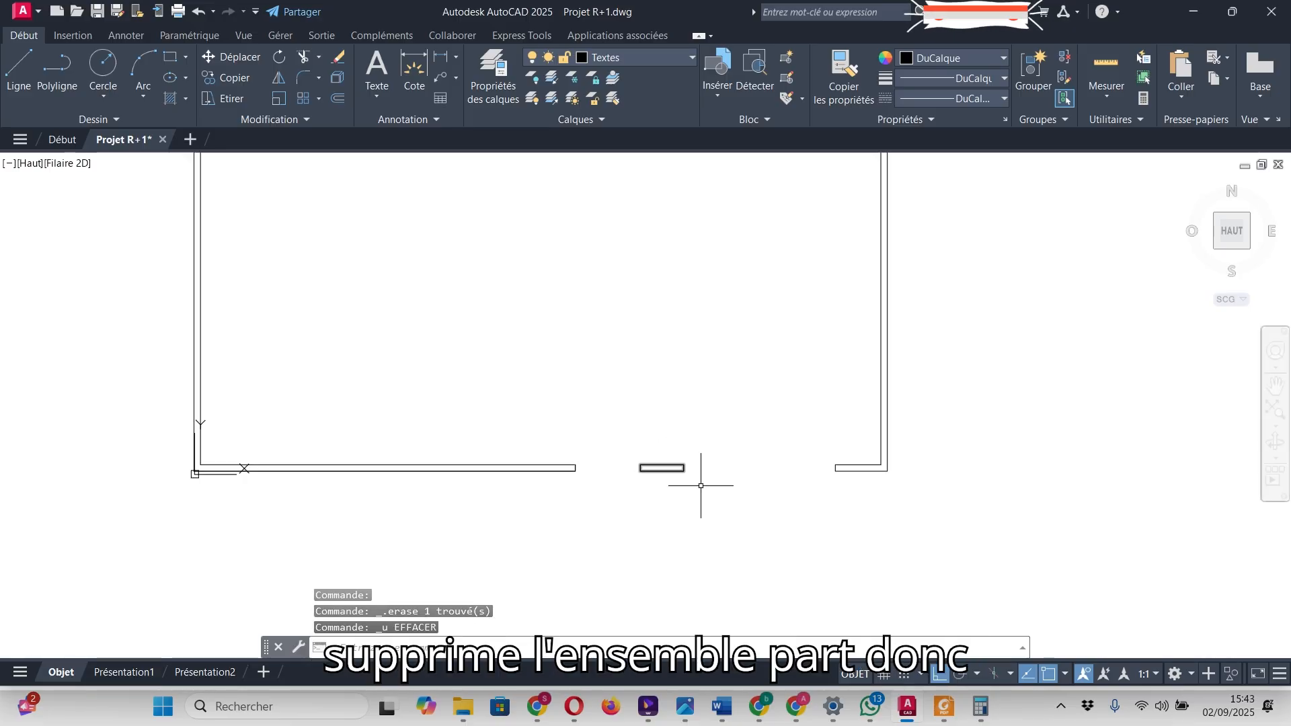
{"action": "scroll", "coordinate": [733, 524], "scroll_direction": "down", "scroll_amount": 3}
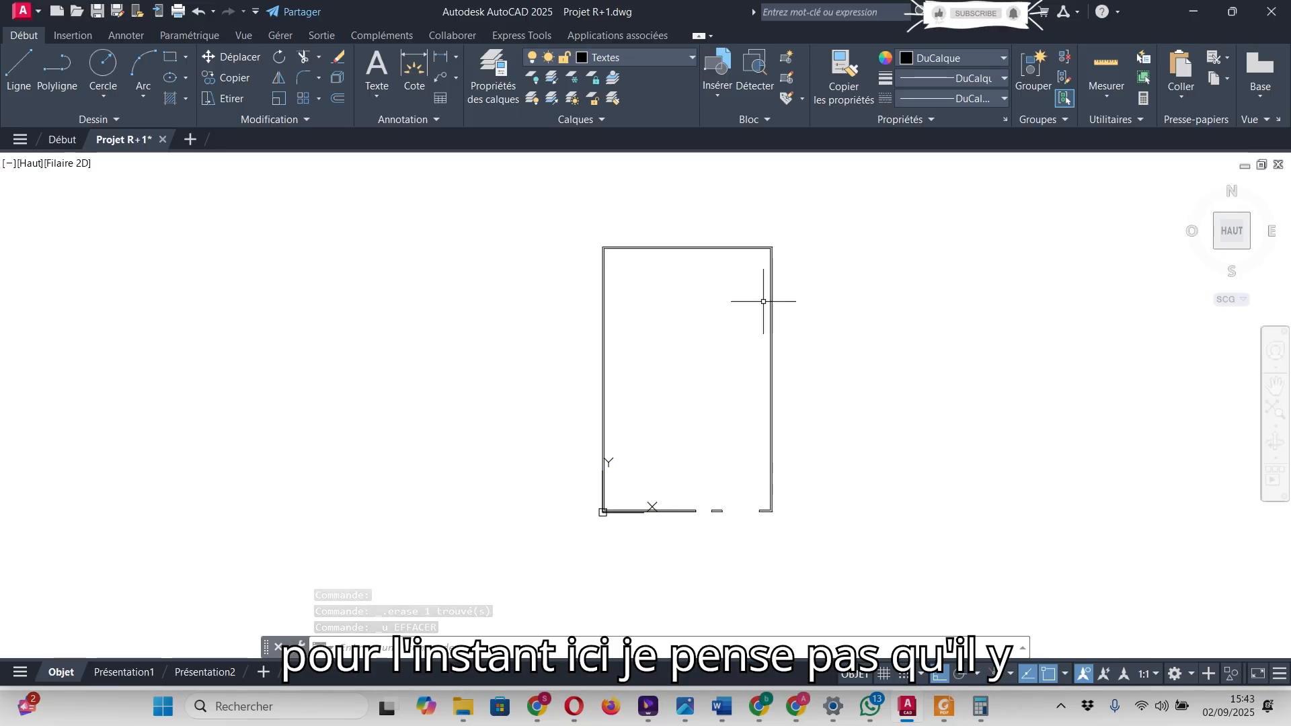
{"action": "left_click", "coordinate": [944, 705]}
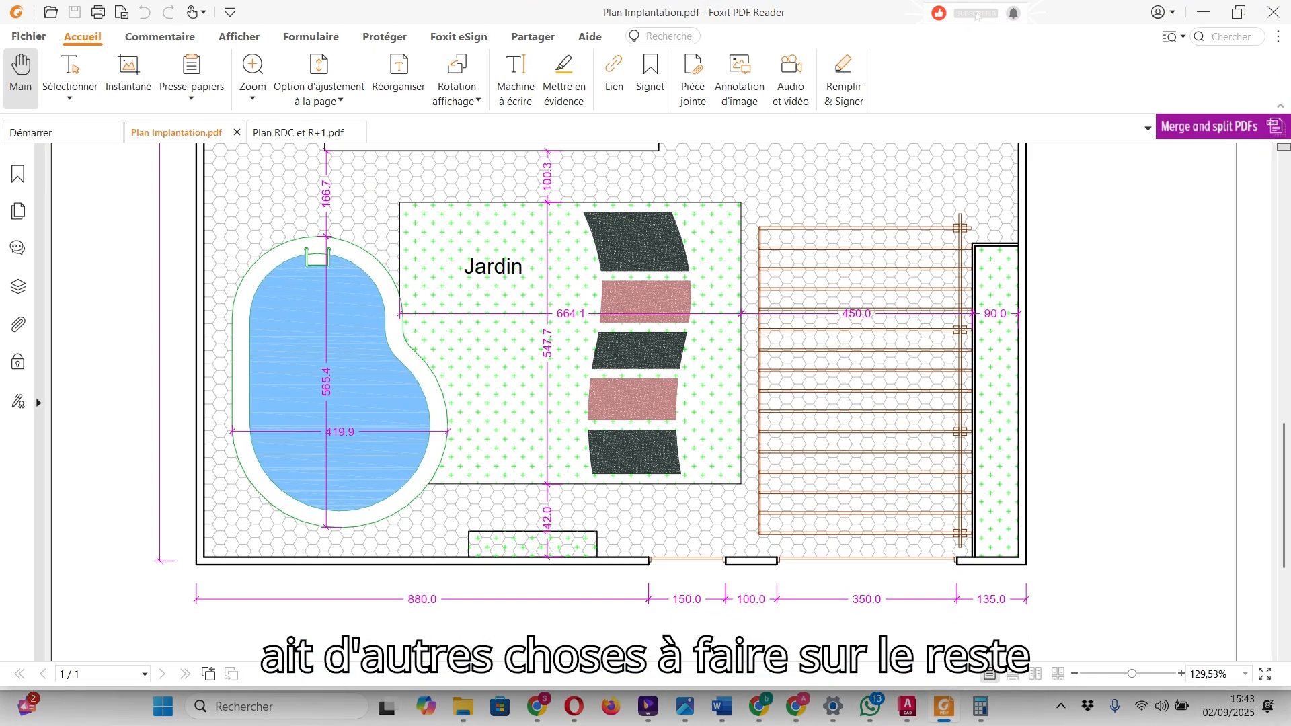
{"action": "scroll", "coordinate": [646, 403], "scroll_direction": "up", "scroll_amount": 10}
{"action": "scroll", "coordinate": [645, 404], "scroll_direction": "down", "scroll_amount": 10}
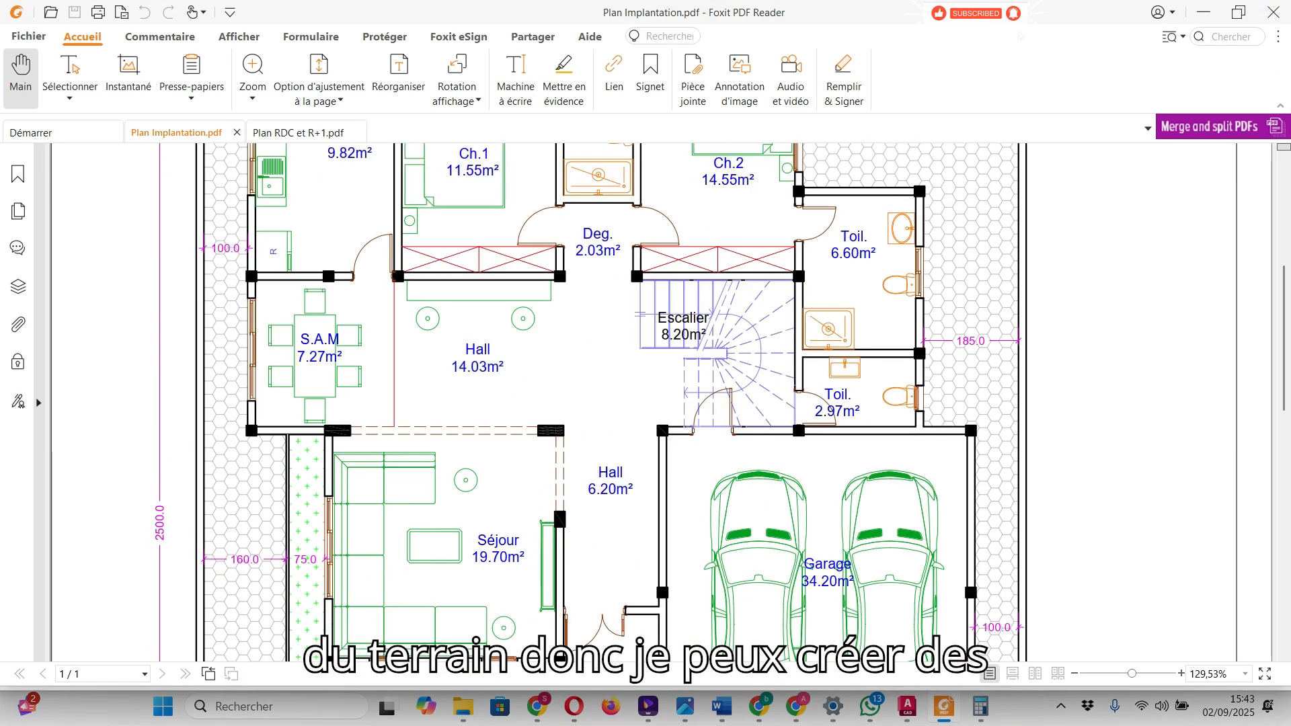
{"action": "left_click", "coordinate": [1203, 12]}
{"action": "scroll", "coordinate": [623, 501], "scroll_direction": "up", "scroll_amount": 8}
{"action": "left_click", "coordinate": [902, 513]}
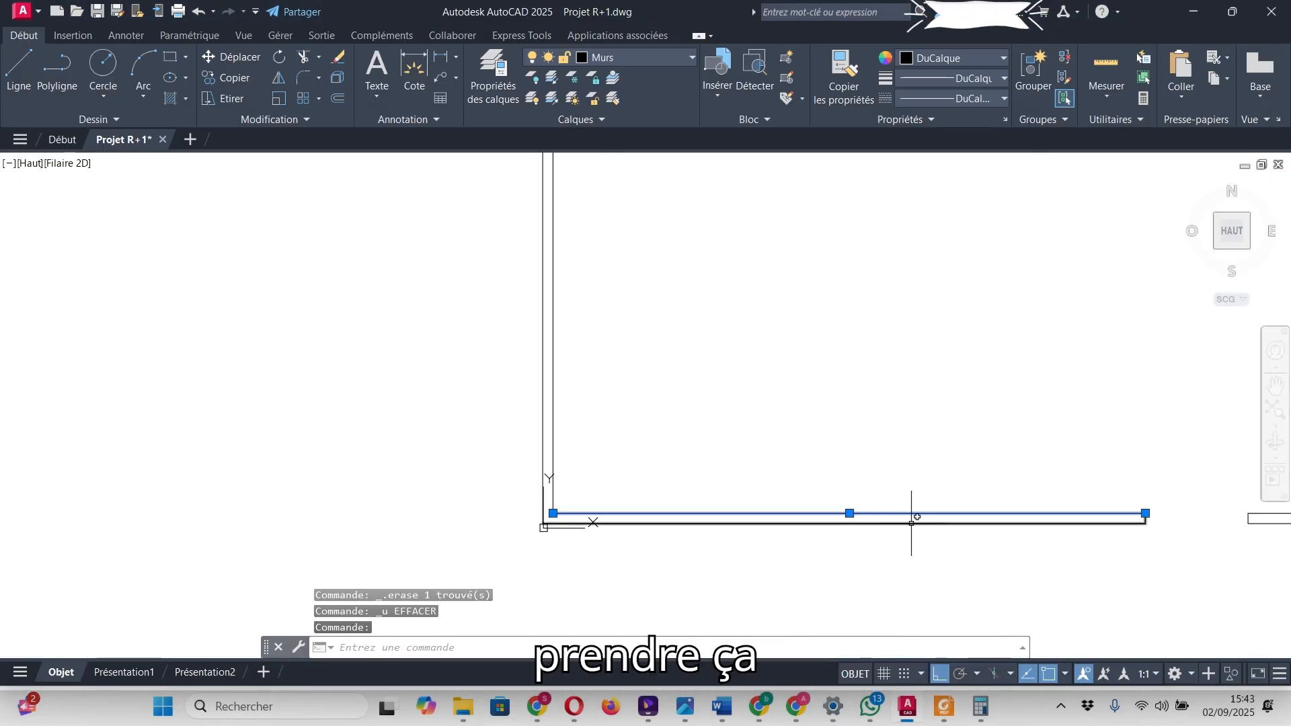
{"action": "left_click", "coordinate": [1107, 522]}
{"action": "scroll", "coordinate": [1138, 519], "scroll_direction": "up", "scroll_amount": 6}
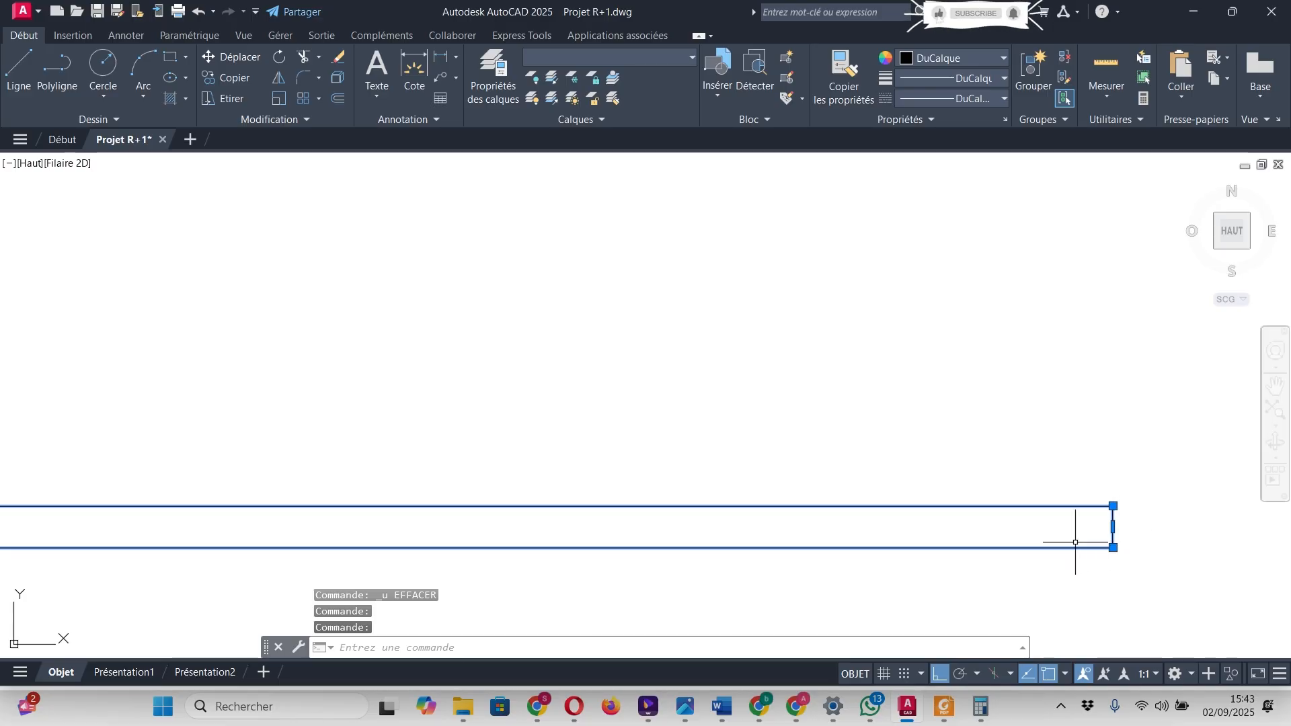
{"action": "scroll", "coordinate": [758, 542], "scroll_direction": "down", "scroll_amount": 10}
{"action": "key", "text": "Escape"}
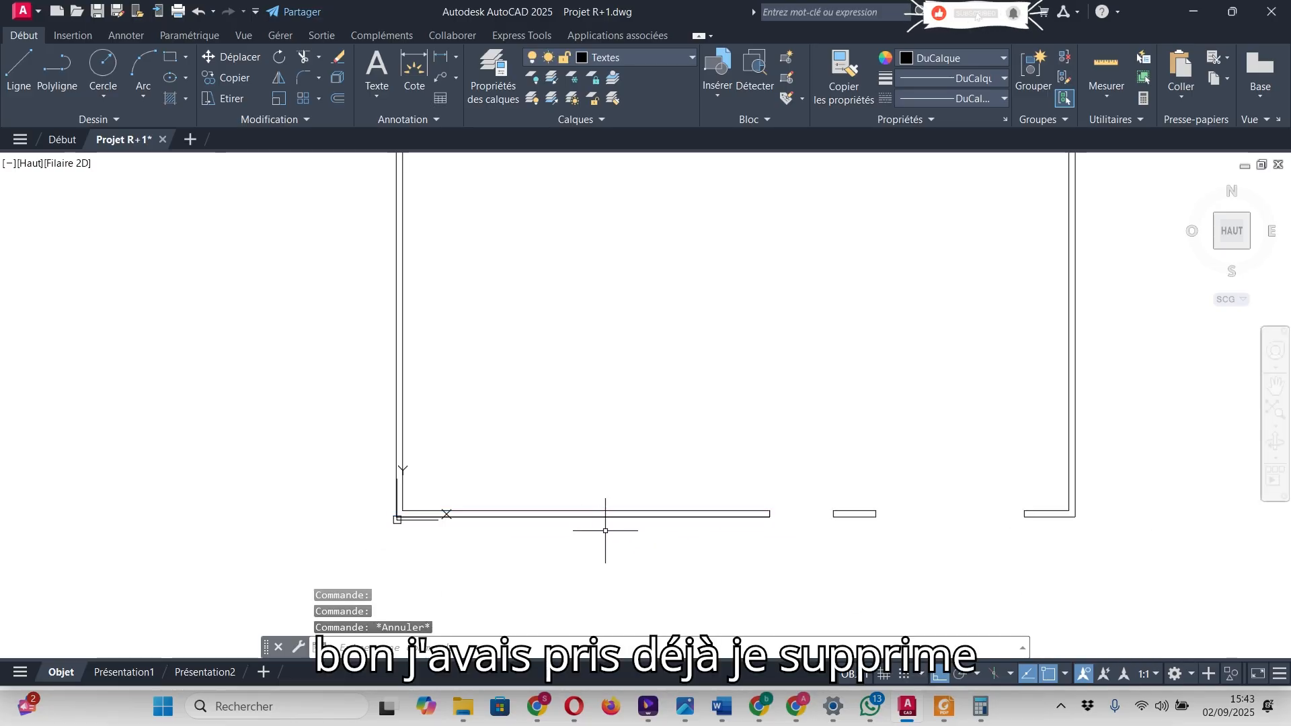
- Delete the duplicate line overlapping the outer edge of the long bottom wall segment
{"action": "left_click", "coordinate": [616, 515]}
{"action": "key", "text": "Delete"}
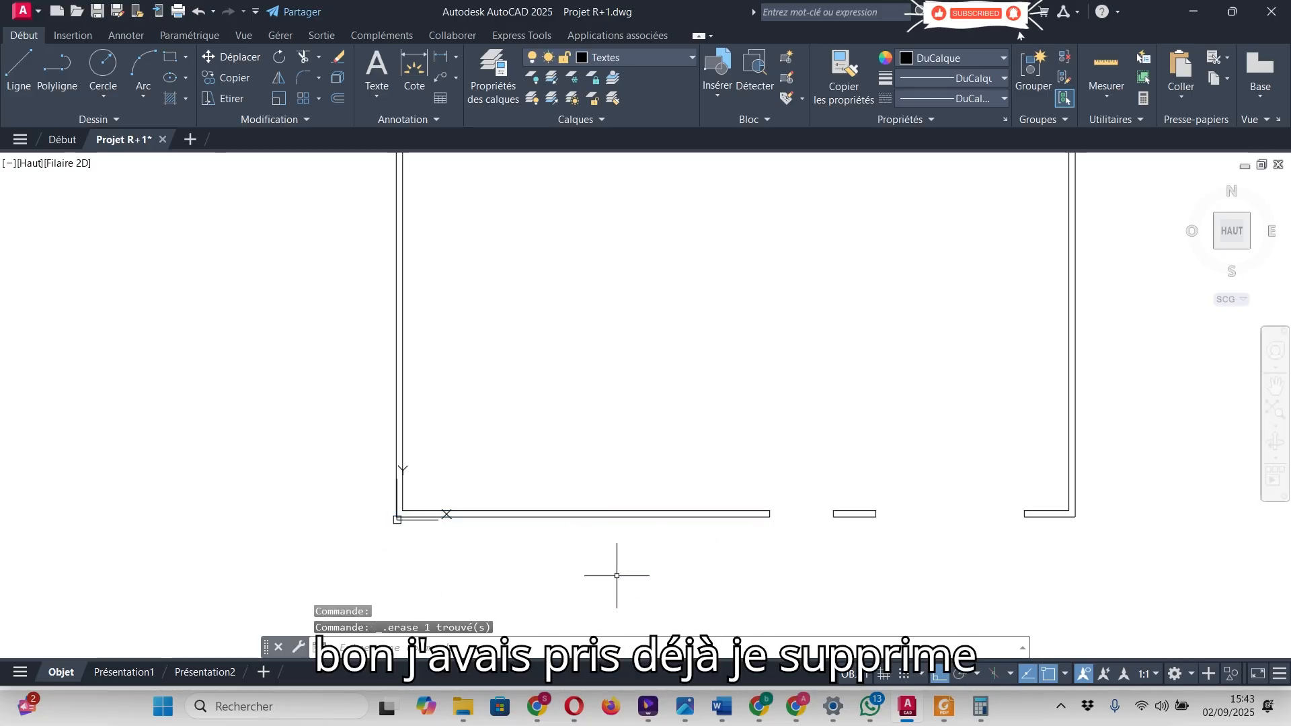
- Try deleting the remaining outer line of the long bottom wall segment, and undo the deletion
{"action": "scroll", "coordinate": [711, 525], "scroll_direction": "up", "scroll_amount": 4}
{"action": "left_click", "coordinate": [726, 516]}
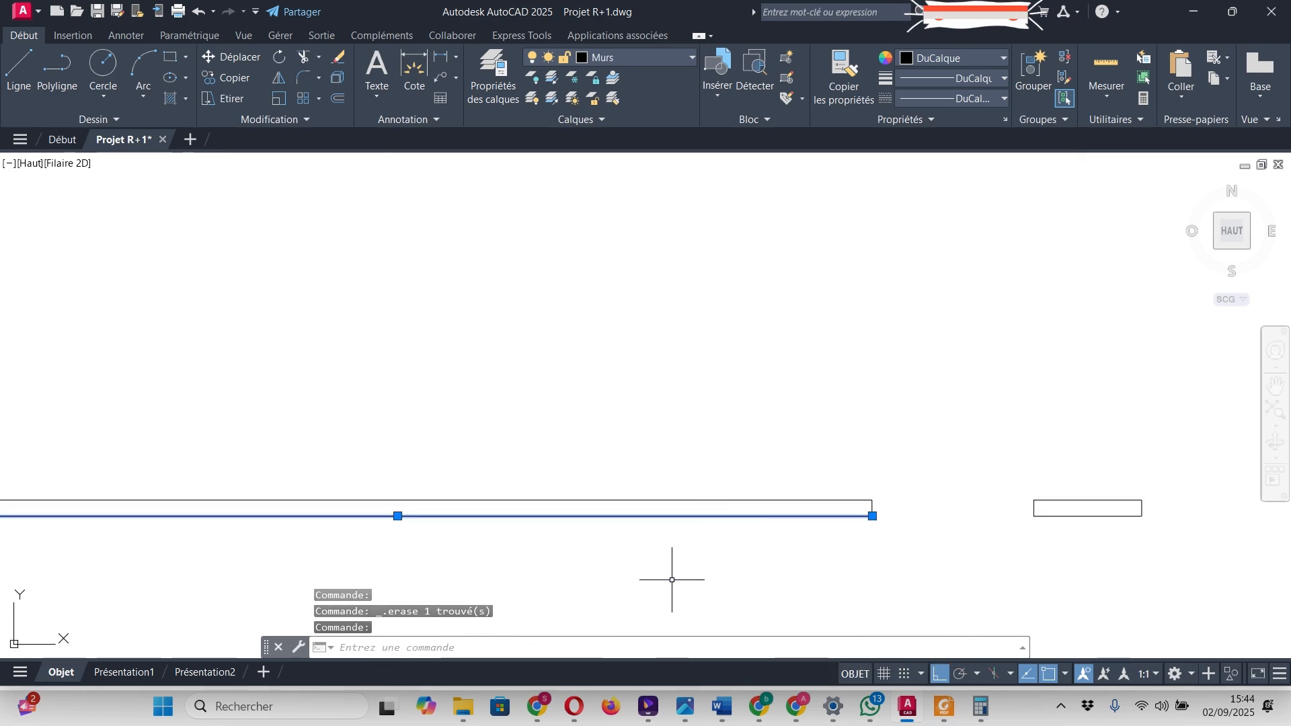
{"action": "key", "text": "Delete"}
{"action": "key", "text": "ctrl+z"}
{"action": "scroll", "coordinate": [774, 548], "scroll_direction": "down", "scroll_amount": 3}
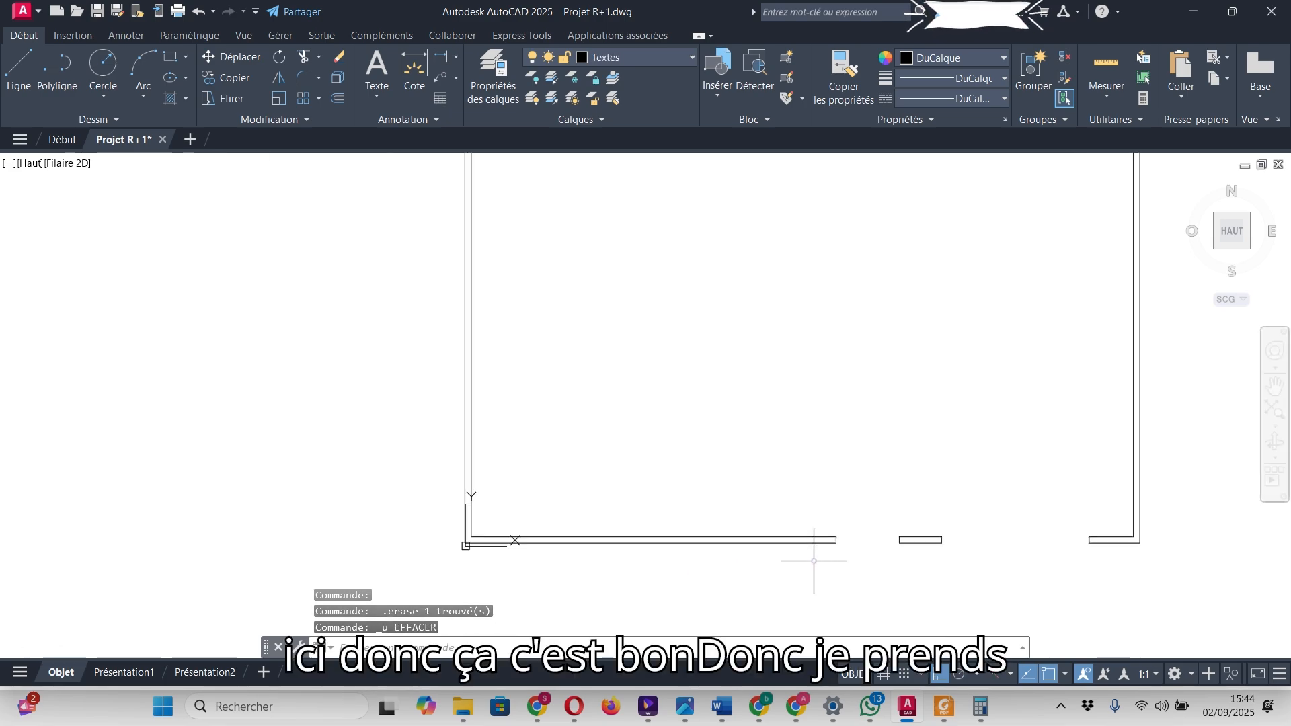
- Join the remaining boundary wall lines, from the long bottom segment around the plot to the short bottom-right segment, into one polyline
{"action": "left_click", "coordinate": [660, 537]}
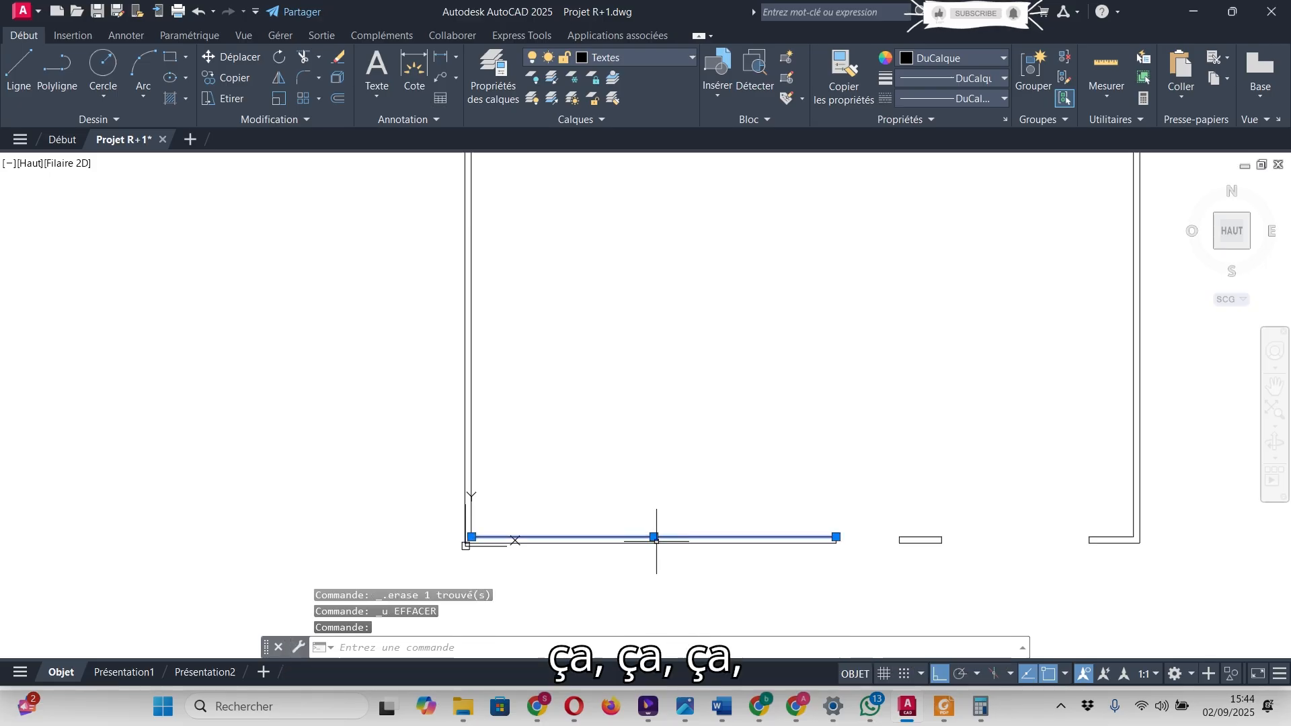
{"action": "scroll", "coordinate": [800, 564], "scroll_direction": "up", "scroll_amount": 4}
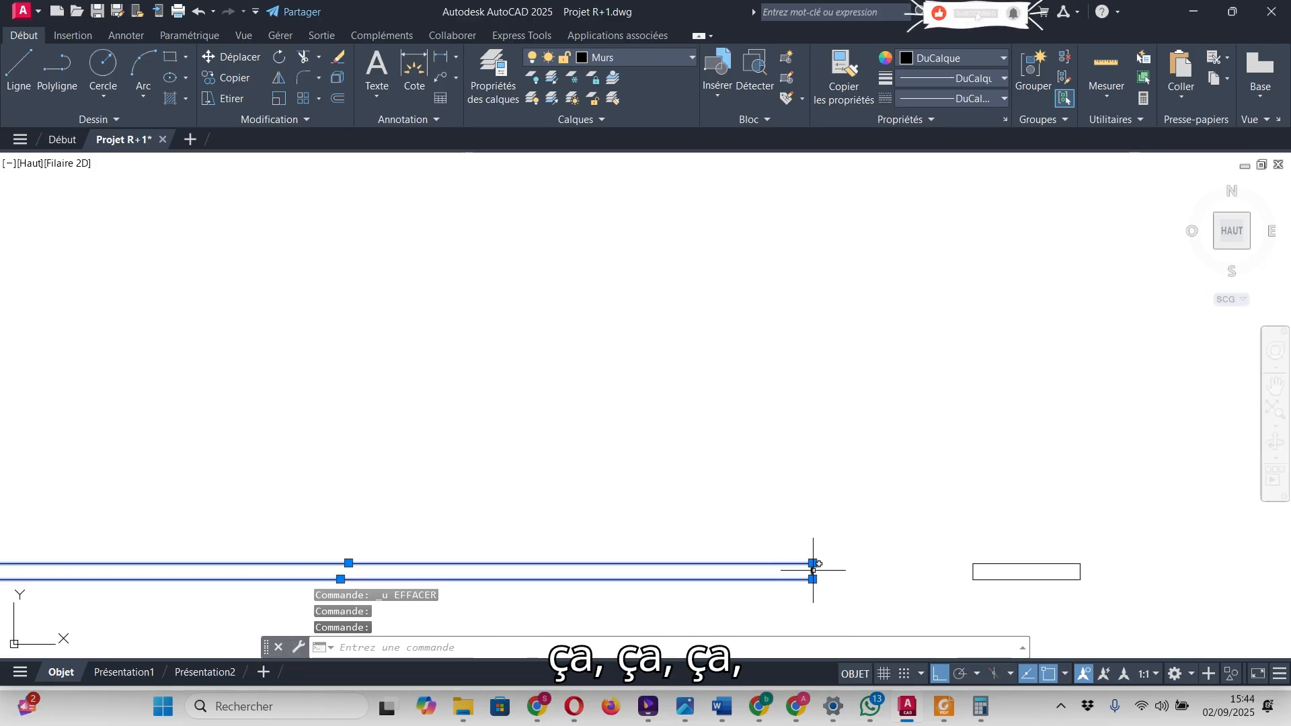
{"action": "scroll", "coordinate": [741, 609], "scroll_direction": "down", "scroll_amount": 3}
{"action": "scroll", "coordinate": [495, 533], "scroll_direction": "up", "scroll_amount": 3}
{"action": "left_click", "coordinate": [390, 505]}
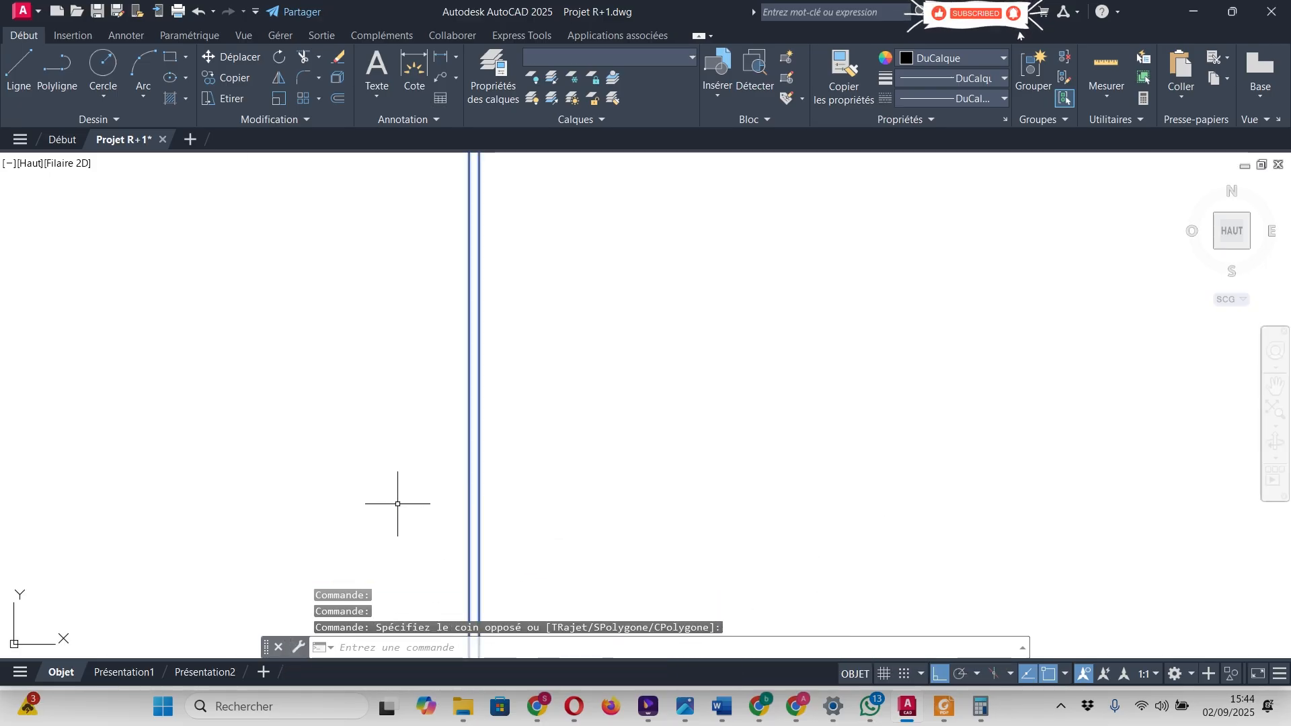
{"action": "scroll", "coordinate": [614, 504], "scroll_direction": "down", "scroll_amount": 4}
{"action": "scroll", "coordinate": [677, 274], "scroll_direction": "up", "scroll_amount": 2}
{"action": "left_click", "coordinate": [749, 375]}
{"action": "left_click", "coordinate": [648, 288]}
{"action": "scroll", "coordinate": [651, 243], "scroll_direction": "down", "scroll_amount": 5}
{"action": "scroll", "coordinate": [648, 369], "scroll_direction": "up", "scroll_amount": 5}
{"action": "scroll", "coordinate": [715, 245], "scroll_direction": "up", "scroll_amount": 4}
{"action": "left_click", "coordinate": [668, 406]}
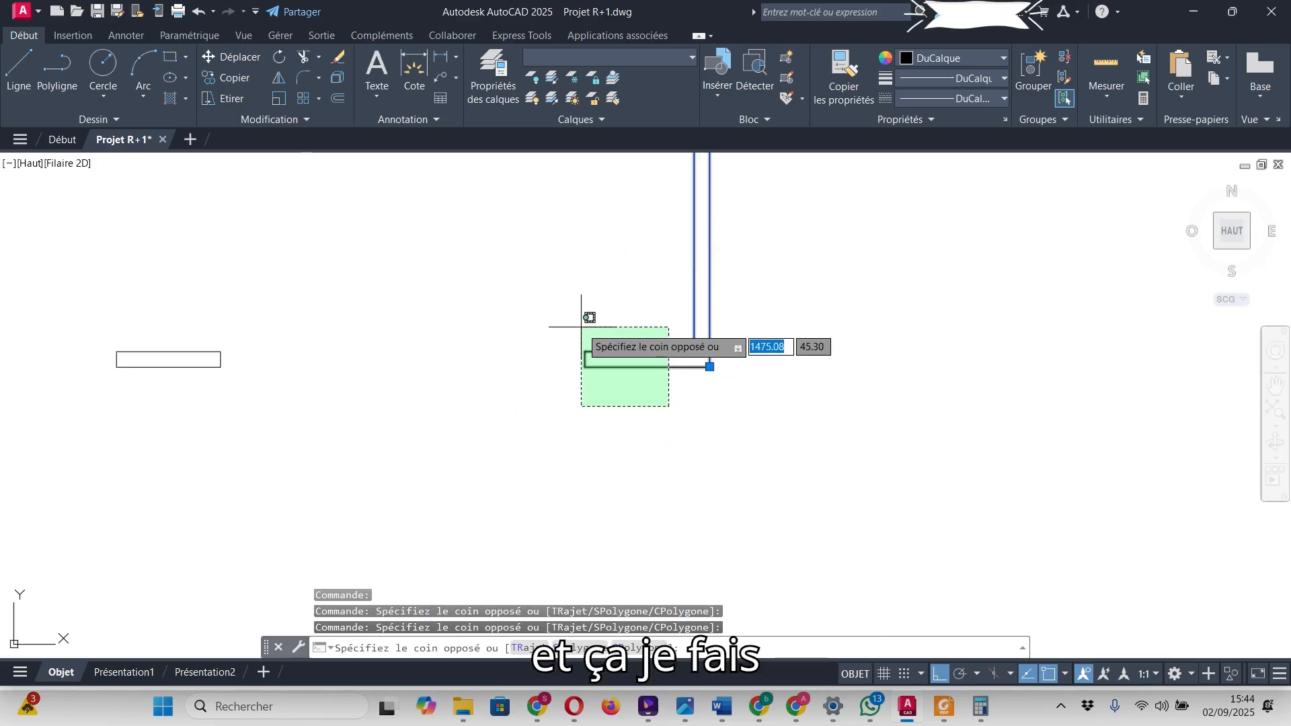
{"action": "left_click", "coordinate": [582, 332]}
{"action": "type", "text": "joindre"}
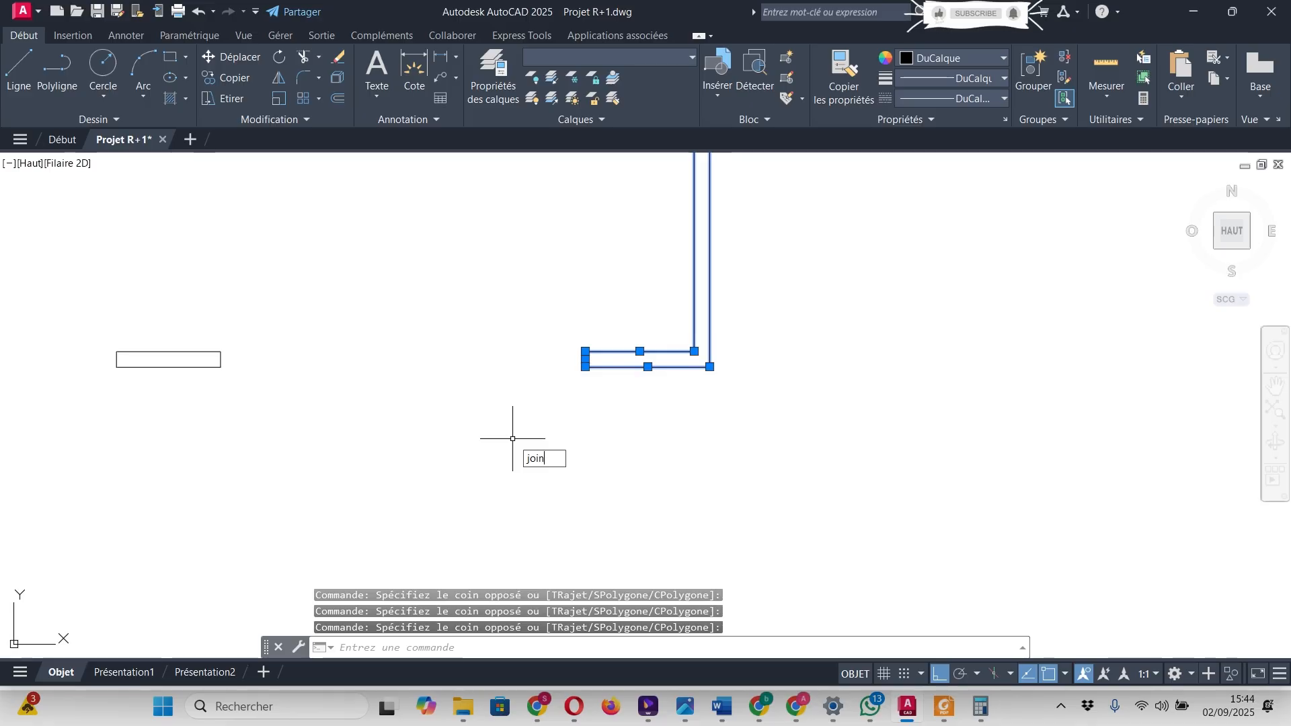
{"action": "key", "text": "Return"}
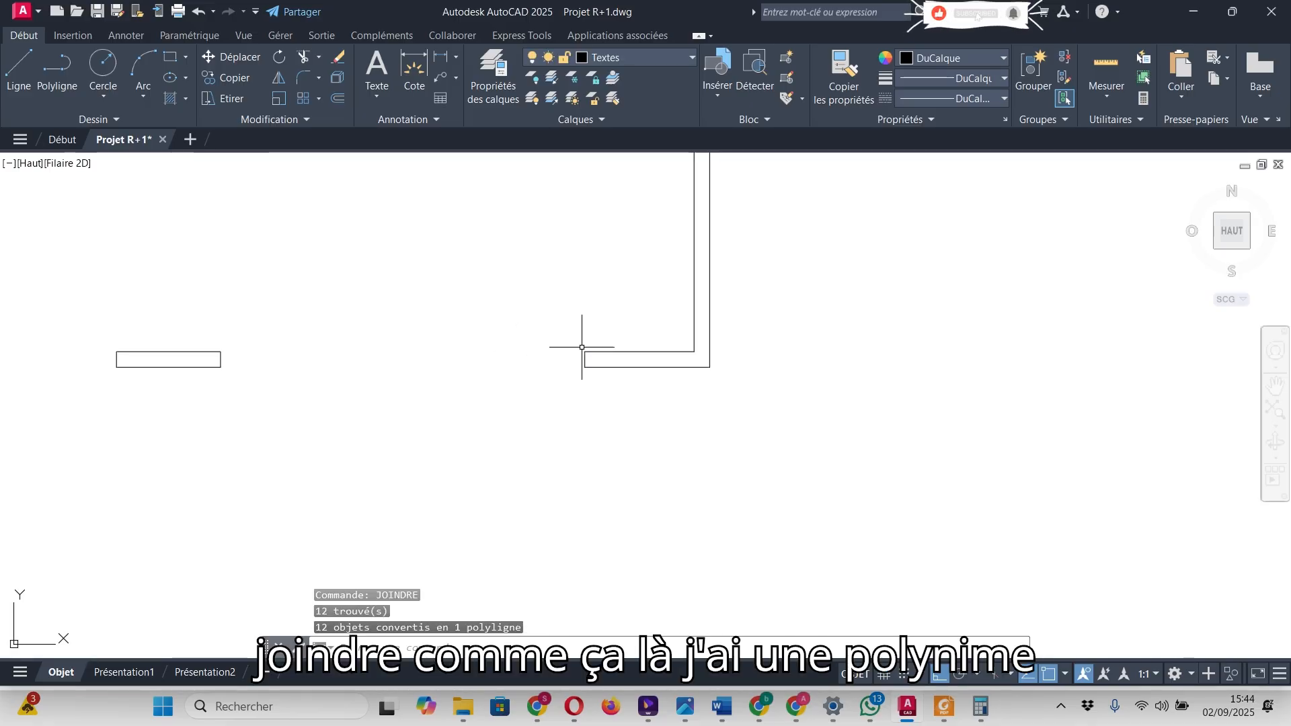
- Select the joined boundary wall to check its continuity around the plot, and clear the selection
{"action": "left_click", "coordinate": [592, 351]}
{"action": "scroll", "coordinate": [779, 426], "scroll_direction": "down", "scroll_amount": 4}
{"action": "scroll", "coordinate": [600, 491], "scroll_direction": "down", "scroll_amount": 2}
{"action": "scroll", "coordinate": [608, 334], "scroll_direction": "up", "scroll_amount": 8}
{"action": "scroll", "coordinate": [594, 283], "scroll_direction": "down", "scroll_amount": 8}
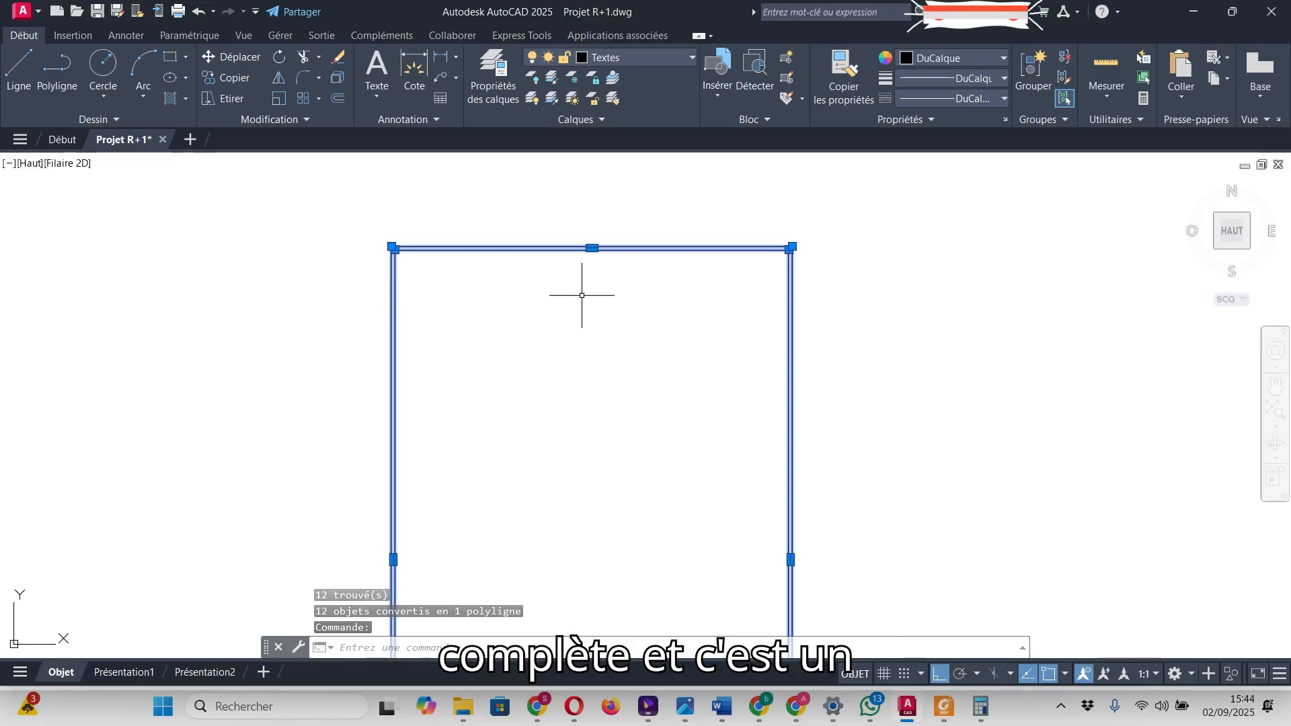
{"action": "key", "text": "Escape"}
{"action": "scroll", "coordinate": [591, 544], "scroll_direction": "up", "scroll_amount": 3}
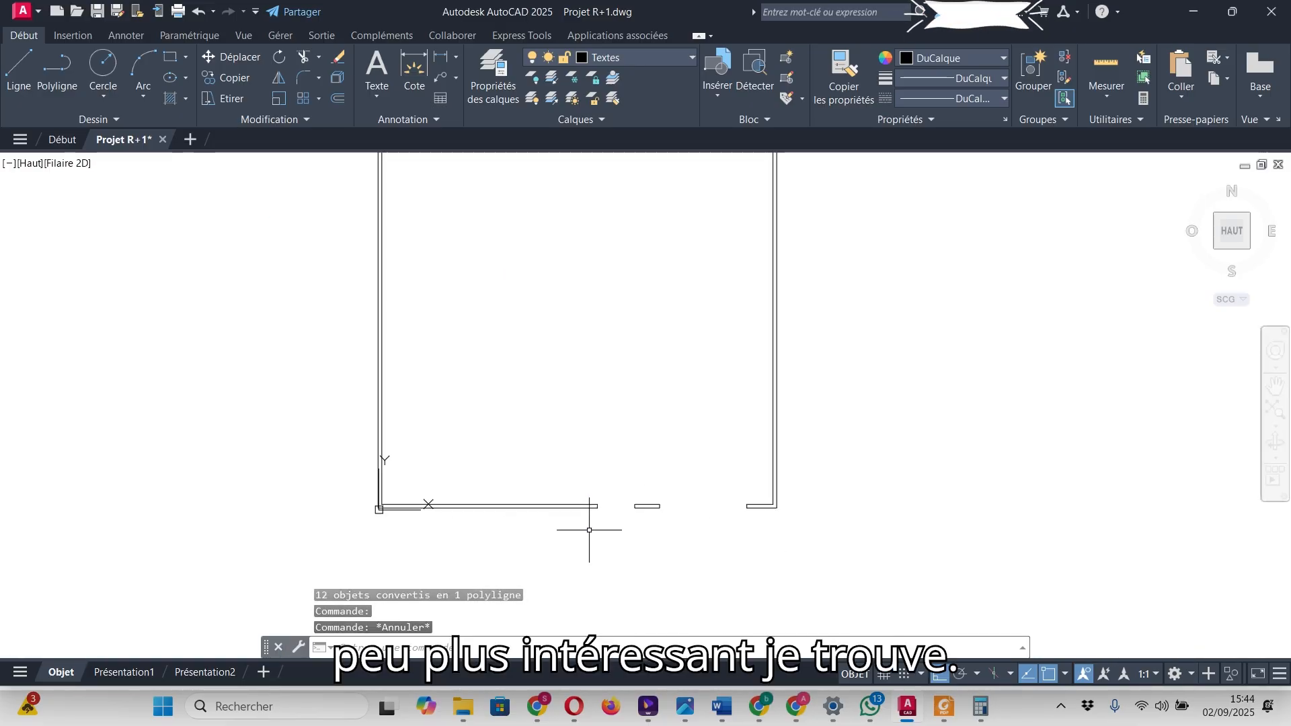
- Fit the whole boundary wall in the view and save the drawing
{"action": "scroll", "coordinate": [470, 561], "scroll_direction": "down", "scroll_amount": 2}
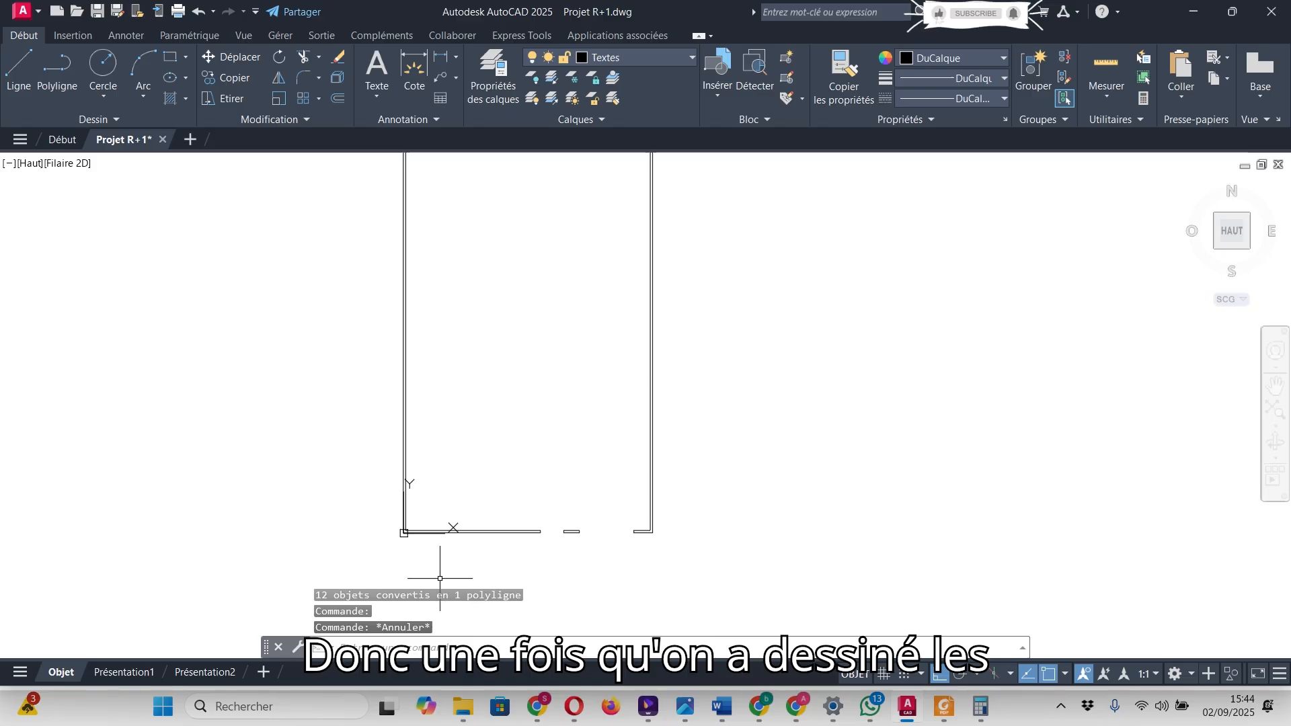
{"action": "scroll", "coordinate": [430, 526], "scroll_direction": "up", "scroll_amount": 3}
{"action": "scroll", "coordinate": [295, 538], "scroll_direction": "down", "scroll_amount": 5}
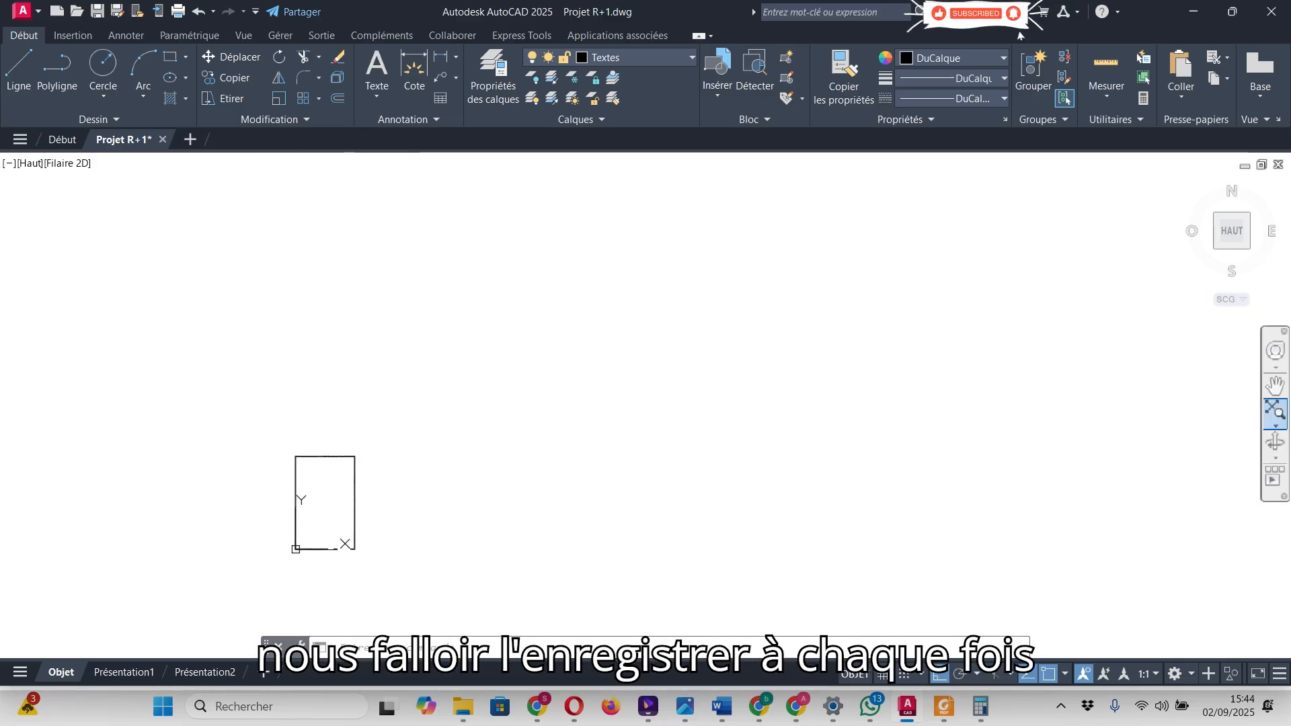
{"action": "left_click", "coordinate": [1275, 409]}
{"action": "left_click", "coordinate": [97, 11]}
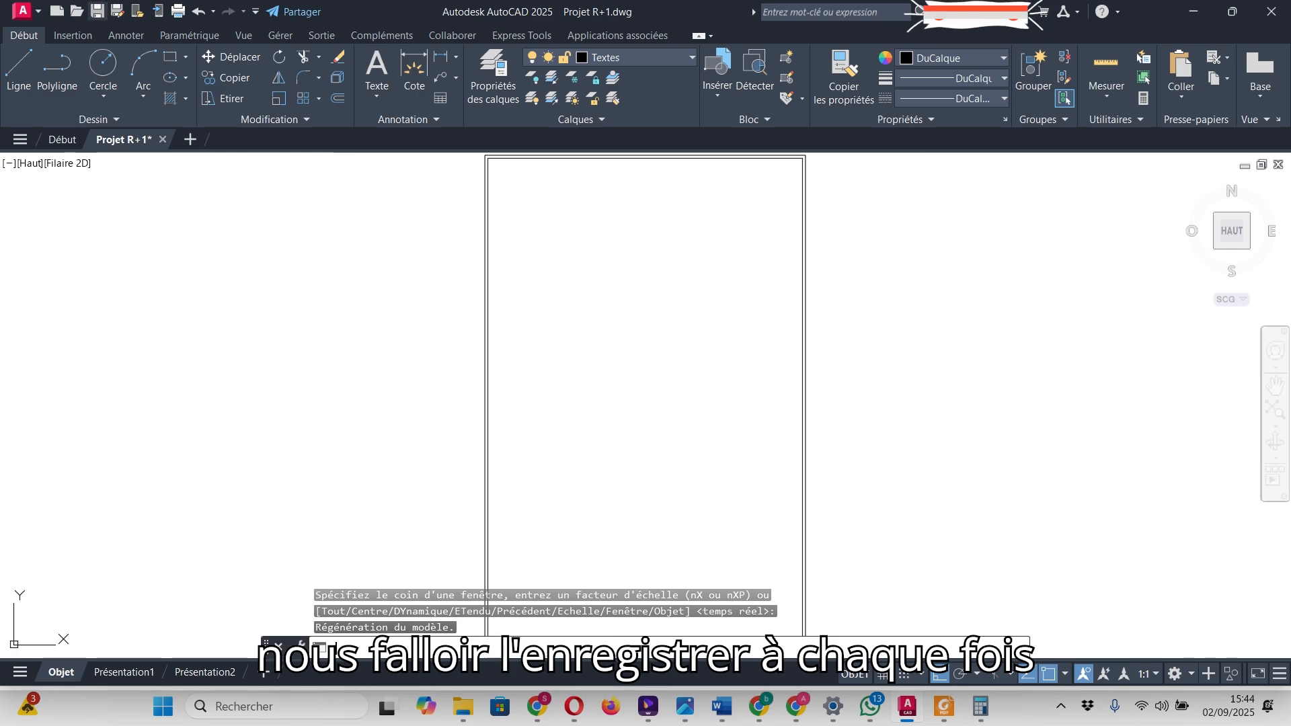
- Switch to Plan Implantation.pdf and examine the house layout and its distances from the boundary walls
{"action": "scroll", "coordinate": [501, 333], "scroll_direction": "down", "scroll_amount": 4}
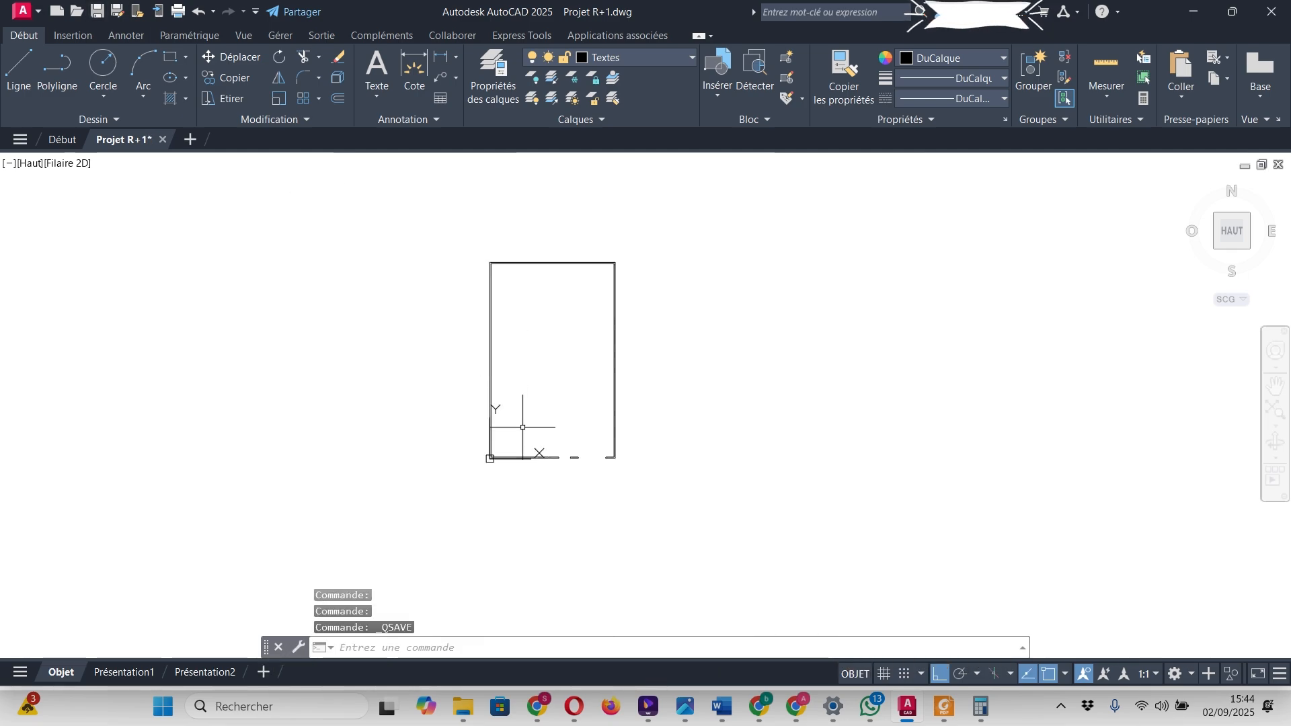
{"action": "scroll", "coordinate": [547, 418], "scroll_direction": "up", "scroll_amount": 4}
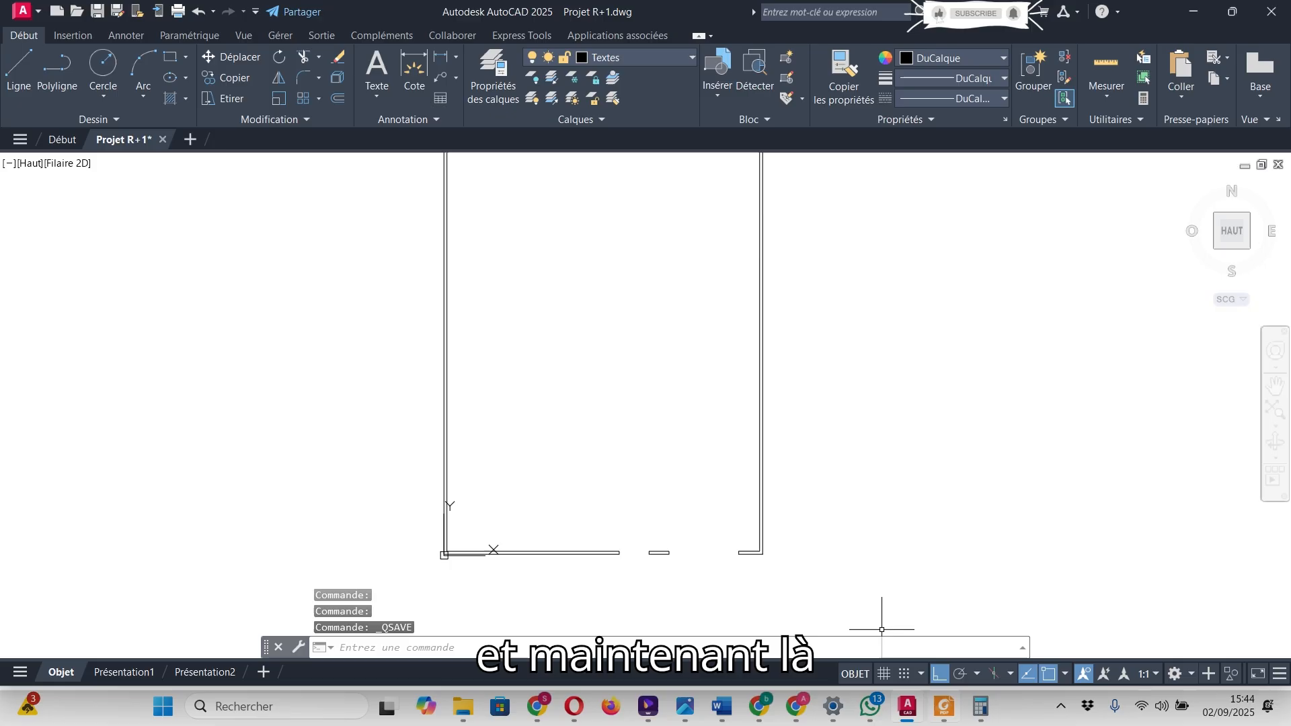
{"action": "left_click", "coordinate": [944, 706]}
{"action": "scroll", "coordinate": [426, 153], "scroll_direction": "up", "scroll_amount": 12}
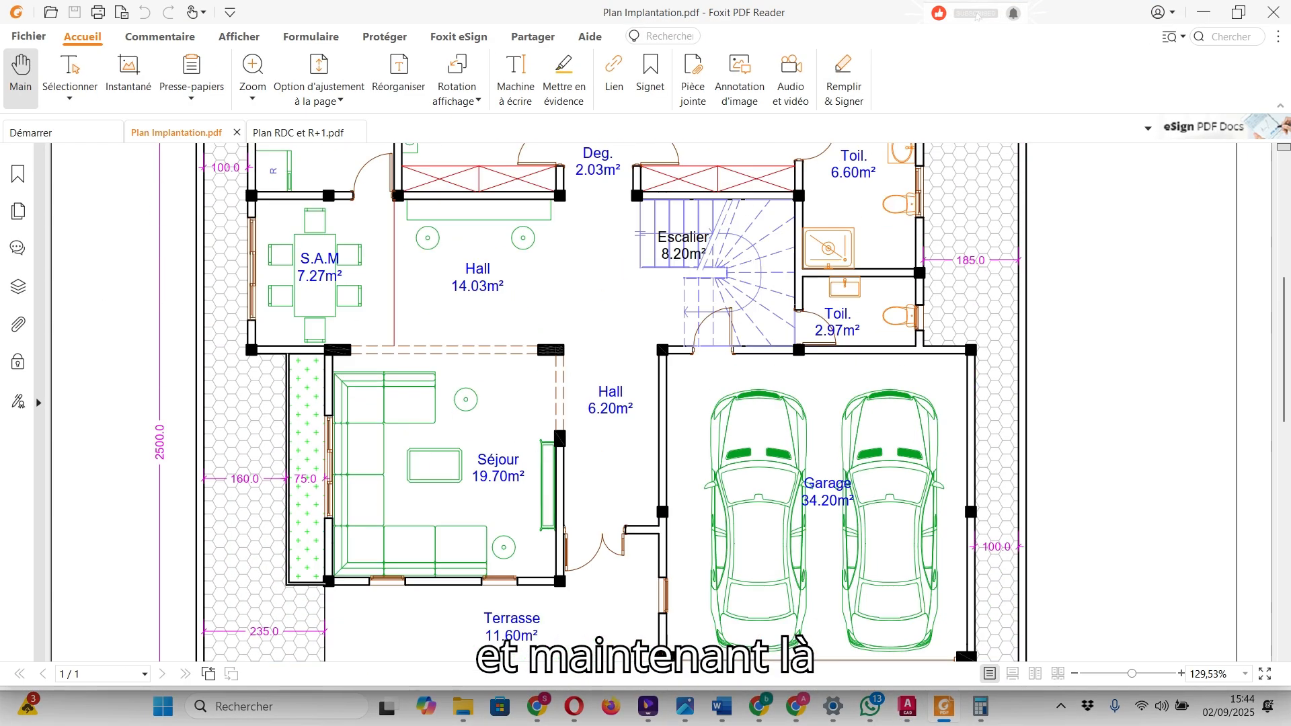
{"action": "scroll", "coordinate": [426, 154], "scroll_direction": "up", "scroll_amount": 3}
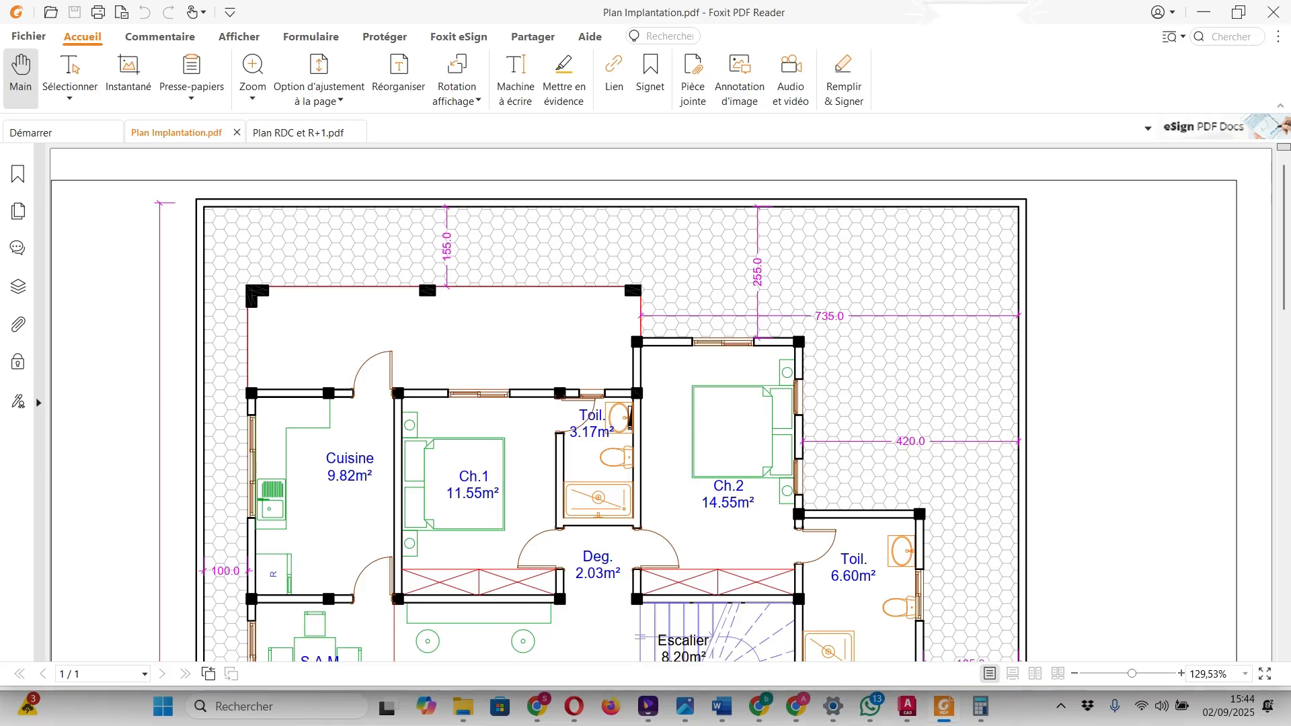
{"action": "scroll", "coordinate": [426, 274], "scroll_direction": "down", "scroll_amount": 3}
{"action": "scroll", "coordinate": [425, 194], "scroll_direction": "down", "scroll_amount": 15}
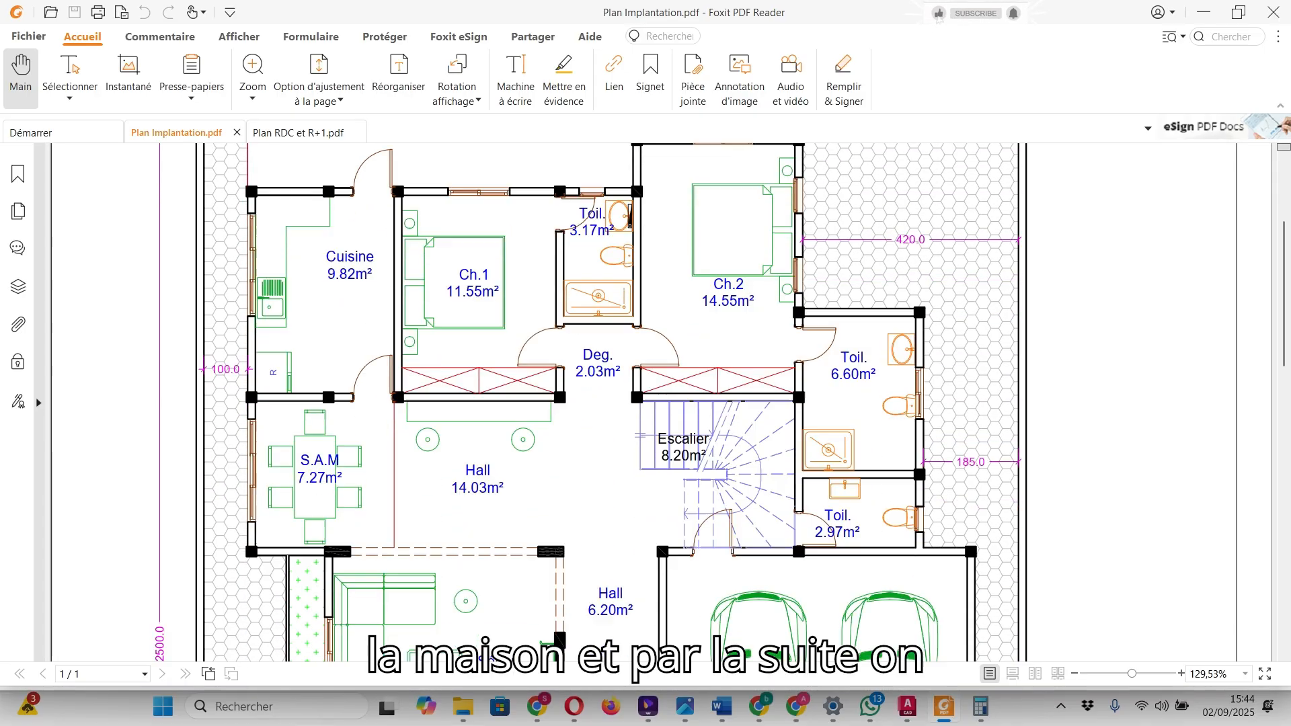
{"action": "scroll", "coordinate": [645, 402], "scroll_direction": "down", "scroll_amount": 5}
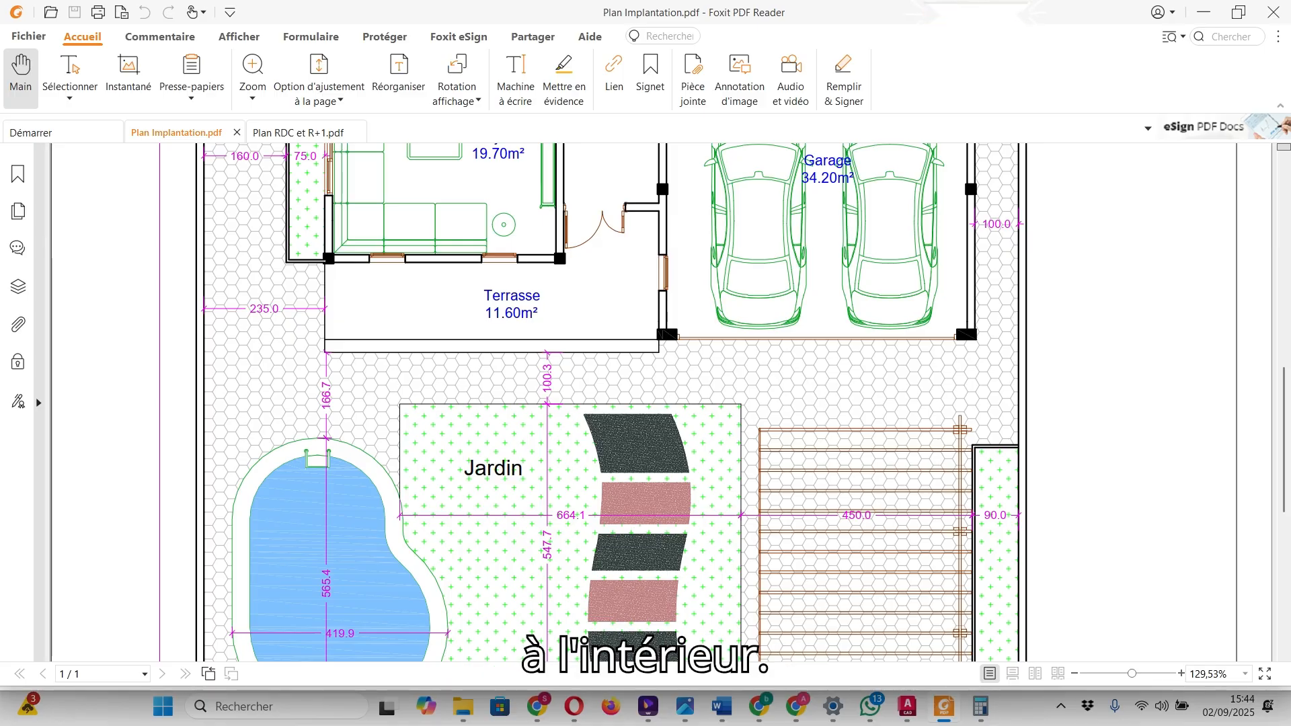
{"action": "scroll", "coordinate": [589, 403], "scroll_direction": "up", "scroll_amount": 3}
{"action": "scroll", "coordinate": [589, 402], "scroll_direction": "up", "scroll_amount": 6}
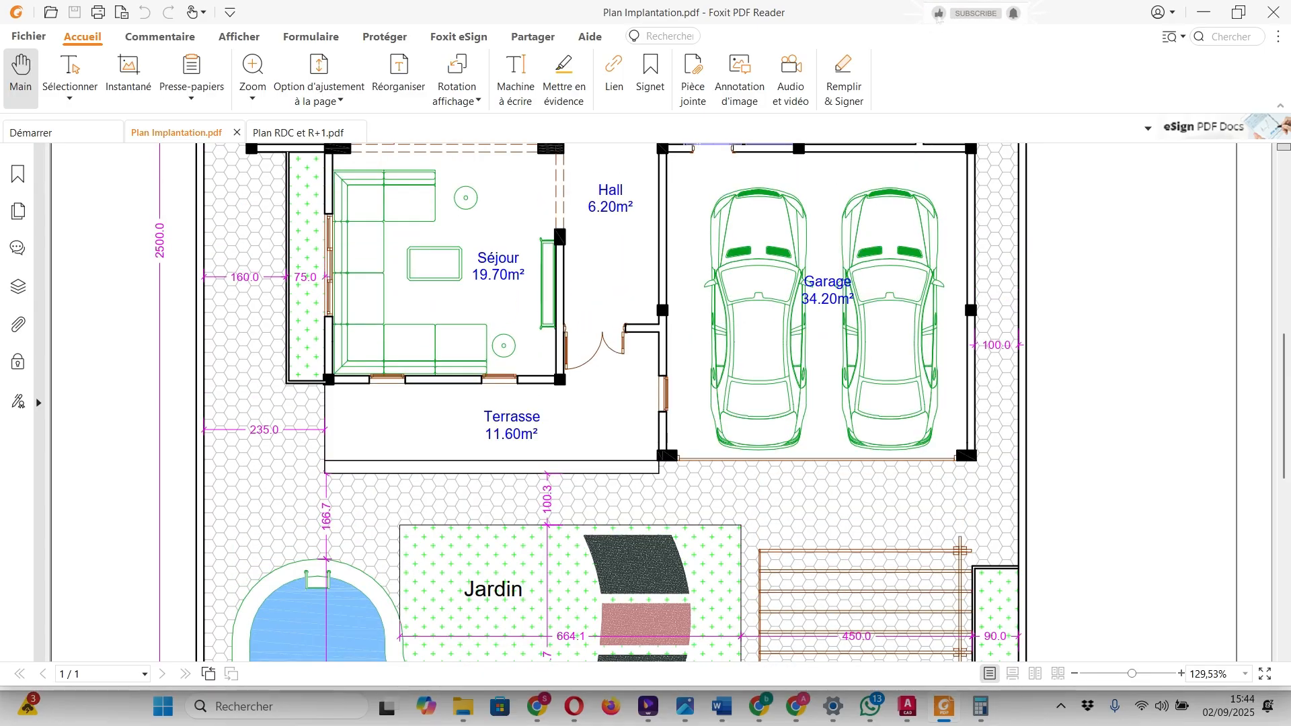
{"action": "scroll", "coordinate": [589, 403], "scroll_direction": "up", "scroll_amount": 10}
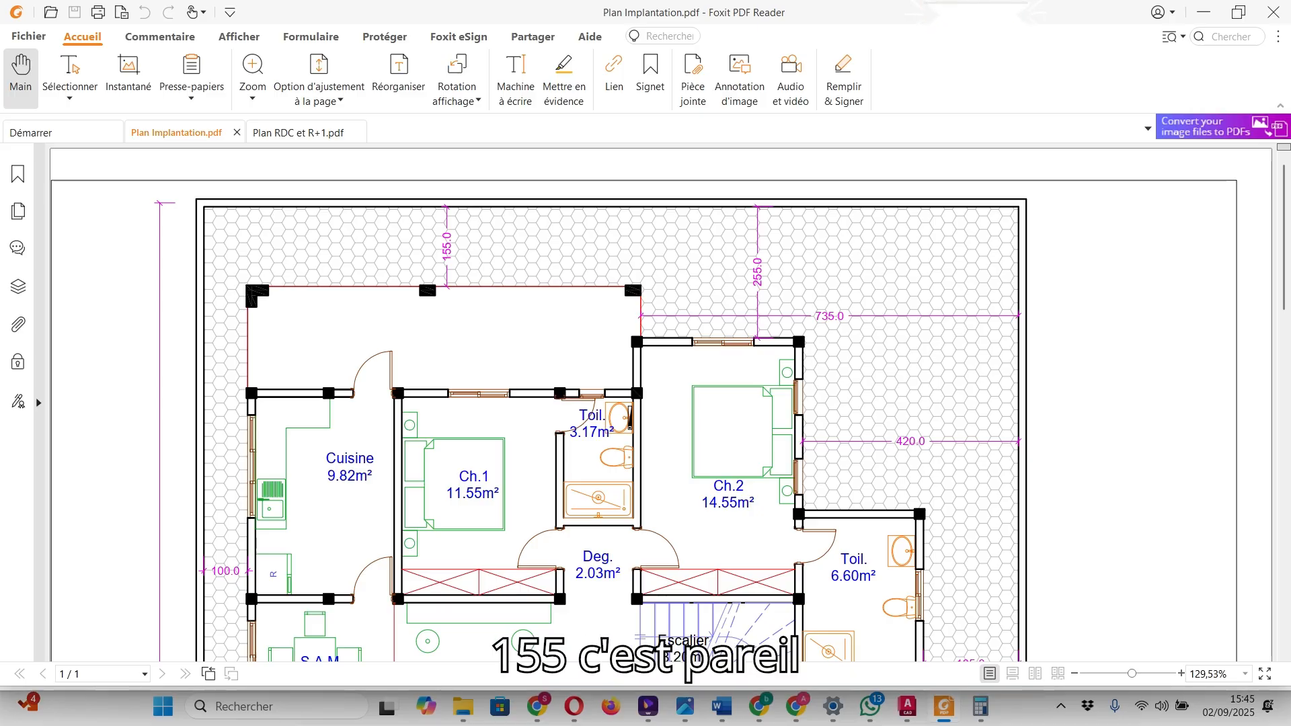
- Back in AutoCAD, draw a polyline from the boundary's inner top-left corner: 155 down, 100 right, then freely up past the top wall
{"action": "key", "text": "alt+Tab"}
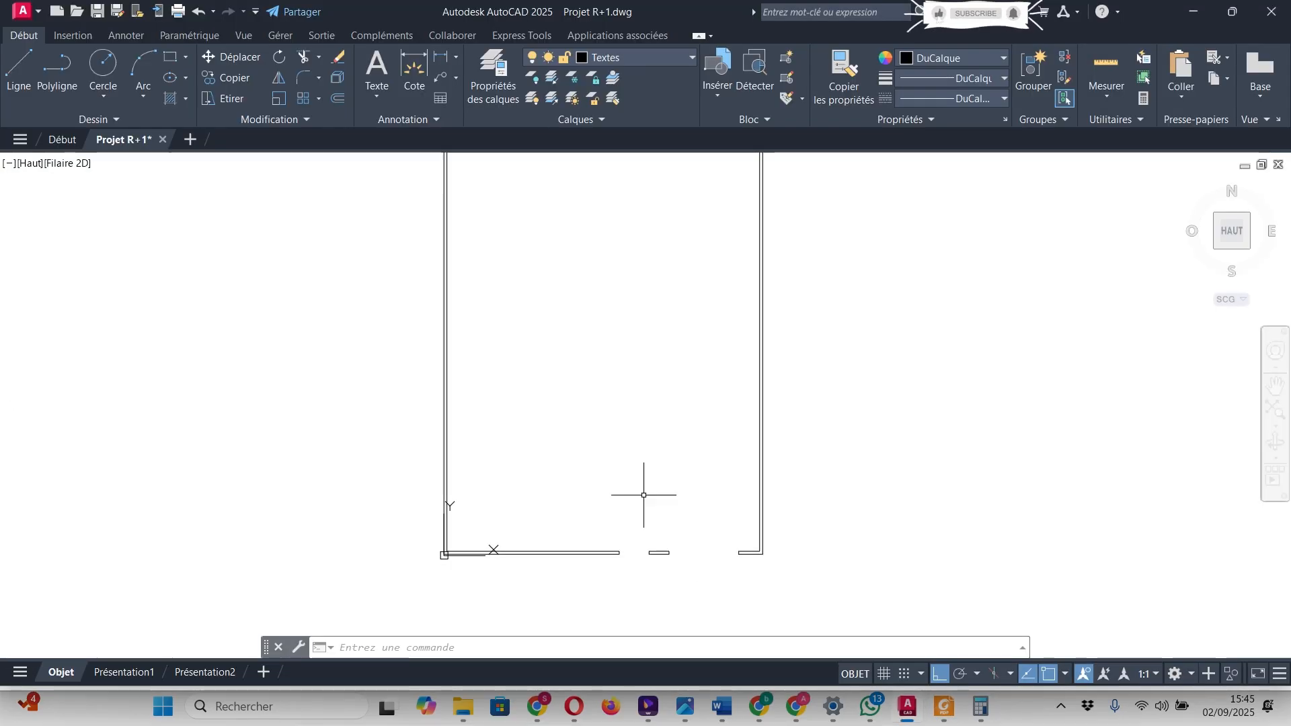
{"action": "scroll", "coordinate": [517, 371], "scroll_direction": "up", "scroll_amount": 5}
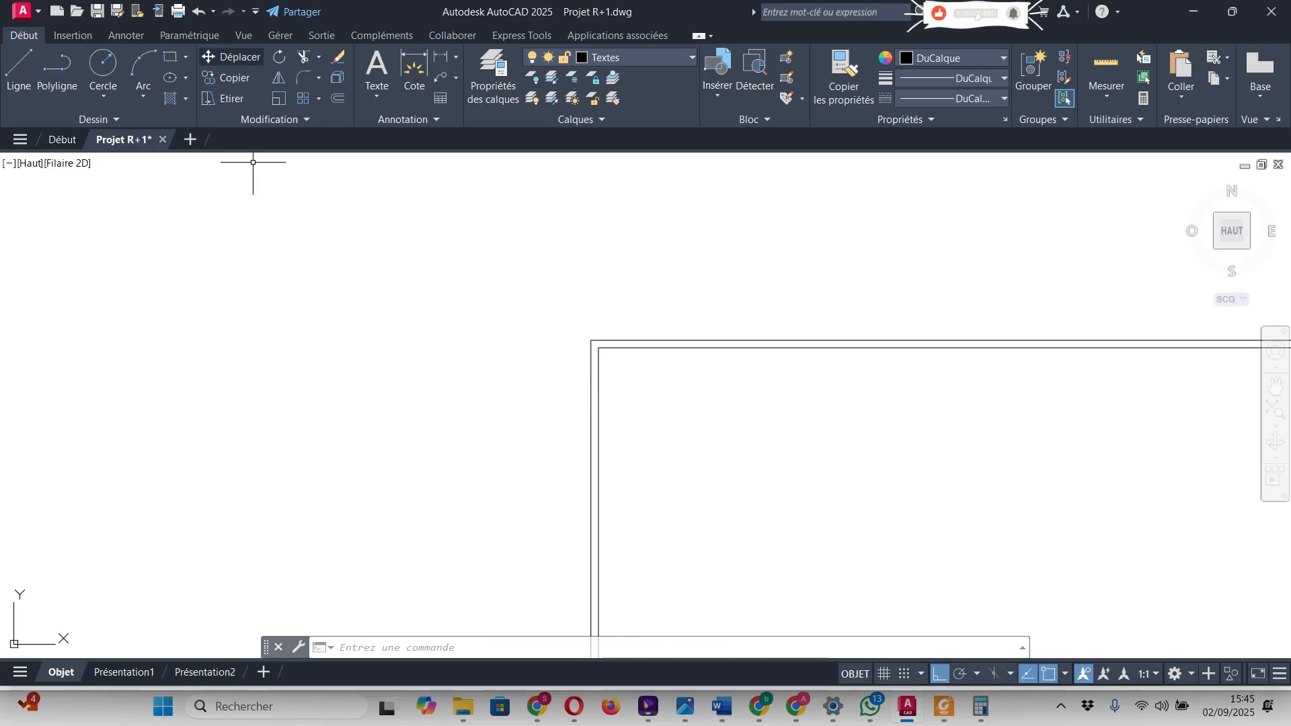
{"action": "type", "text": "pl"}
{"action": "key", "text": "Return"}
{"action": "left_click", "coordinate": [609, 319]}
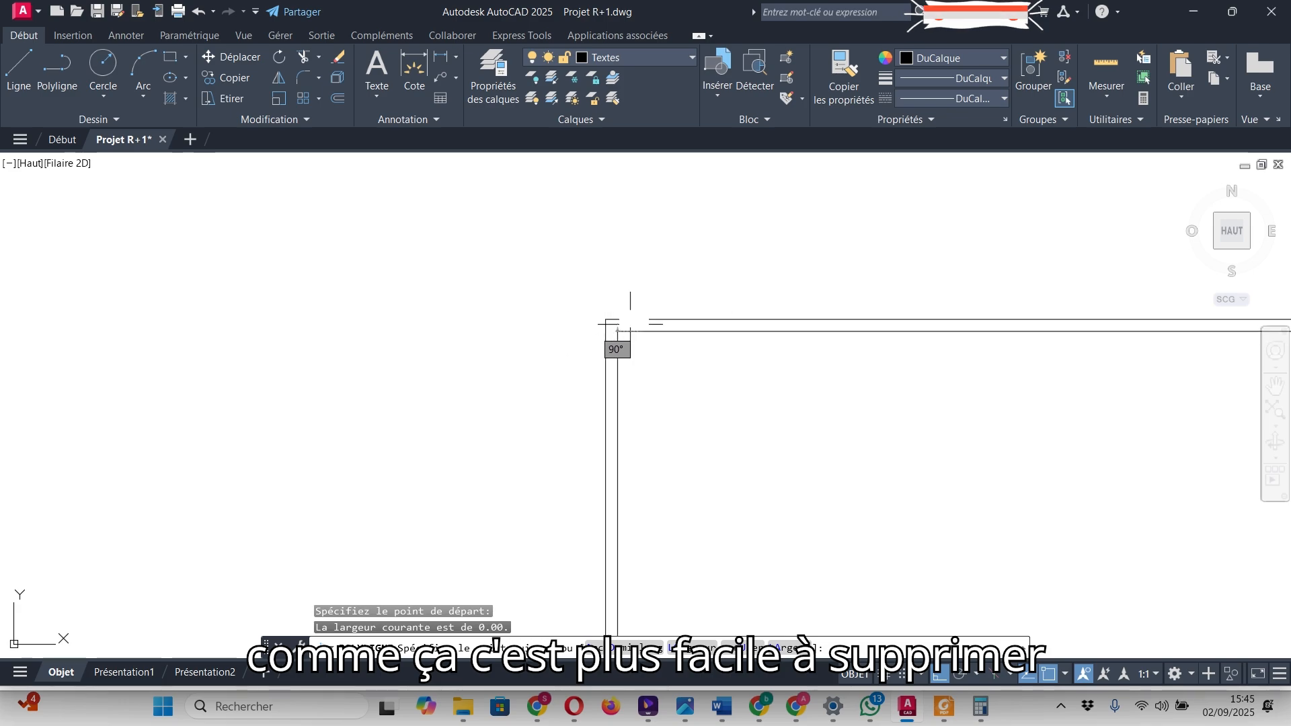
{"action": "type", "text": "155"}
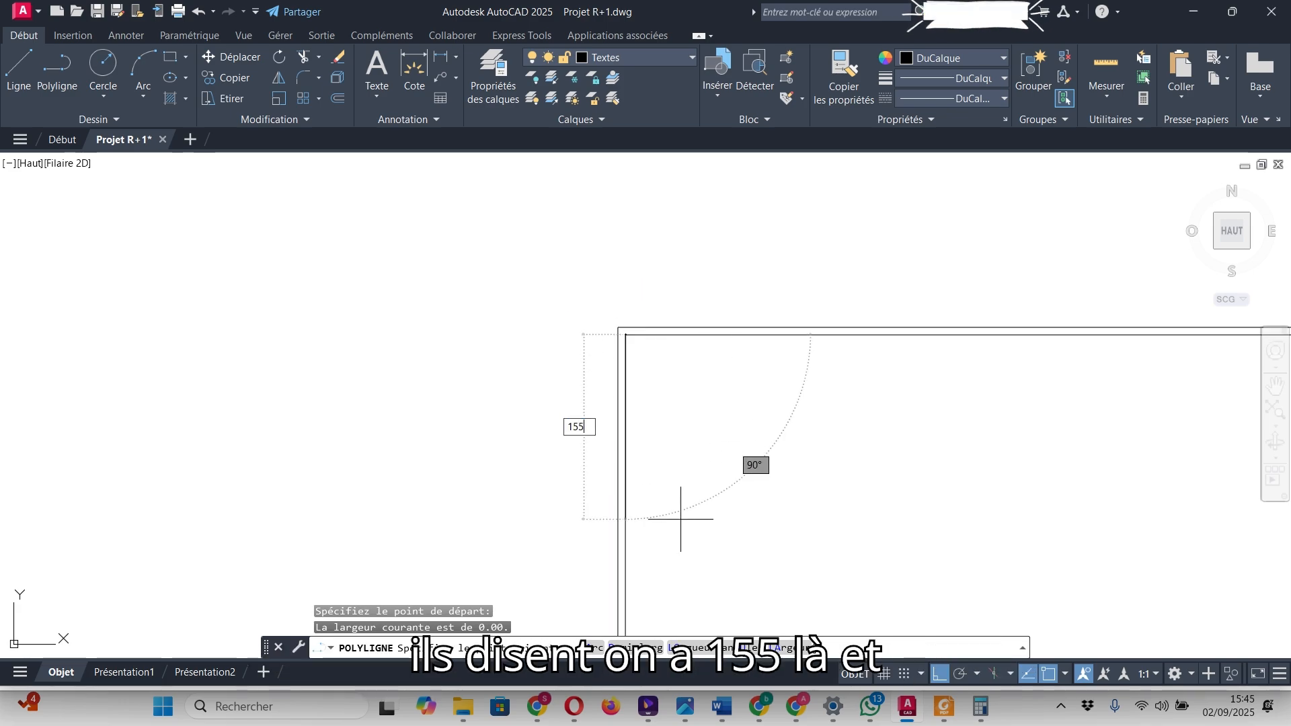
{"action": "key", "text": "Return"}
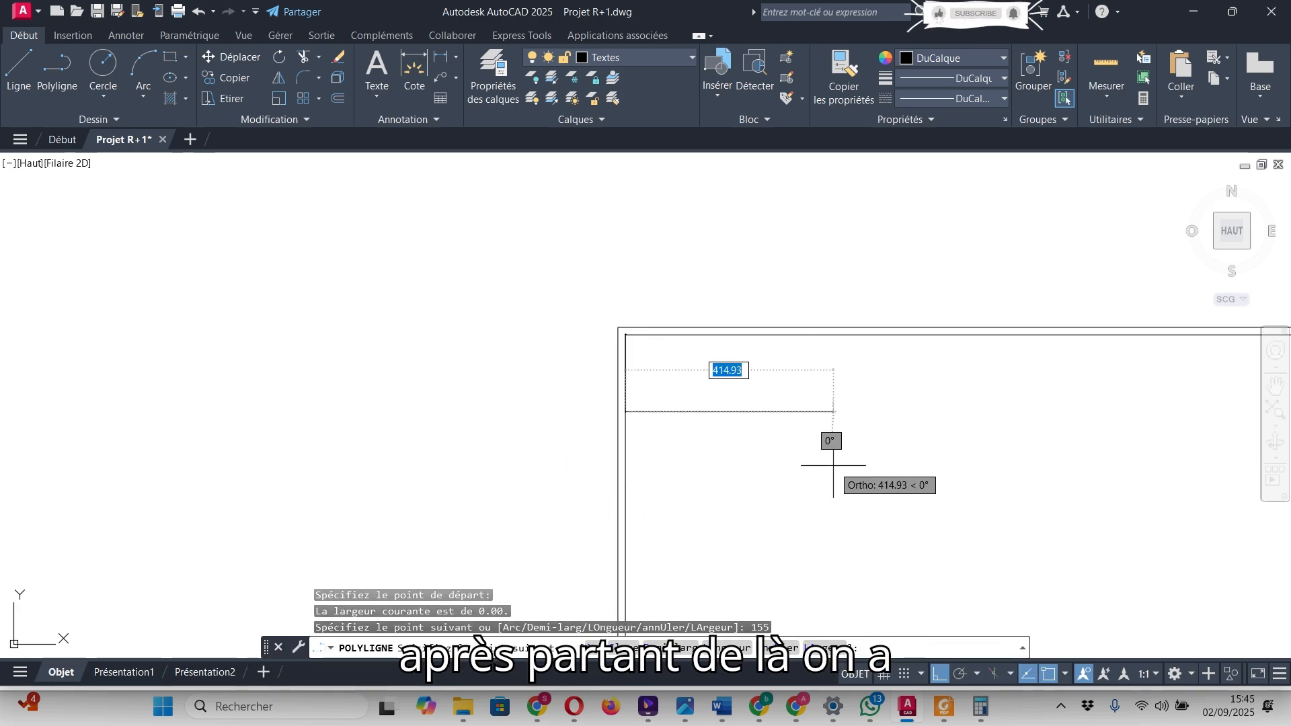
{"action": "type", "text": "1"}
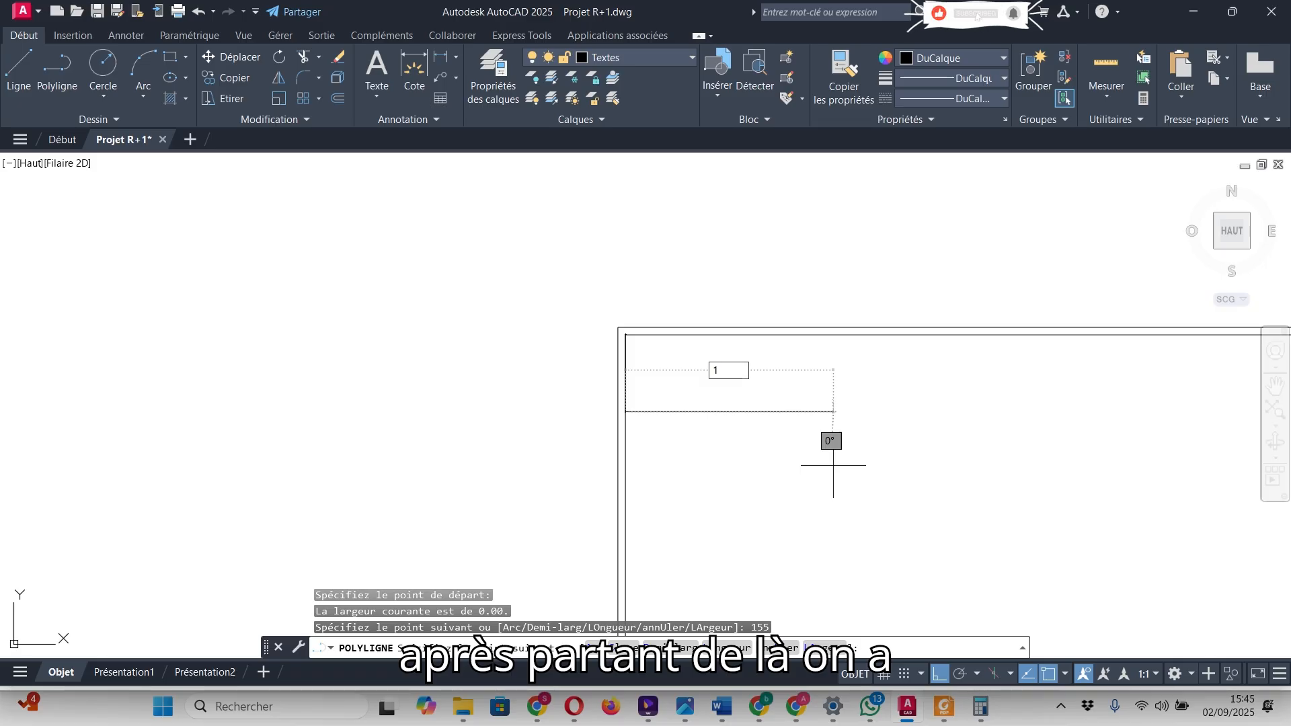
{"action": "type", "text": "00"}
{"action": "key", "text": "Return"}
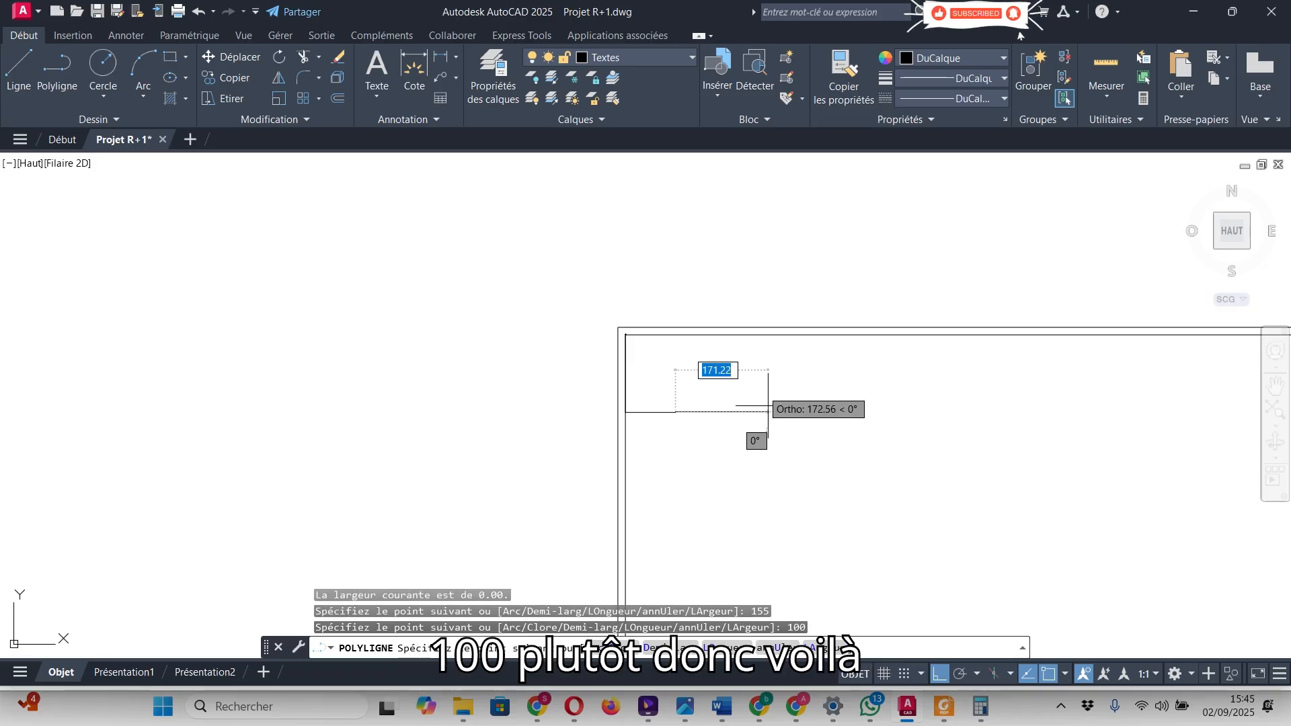
{"action": "left_click", "coordinate": [690, 234]}
{"action": "key", "text": "Escape"}
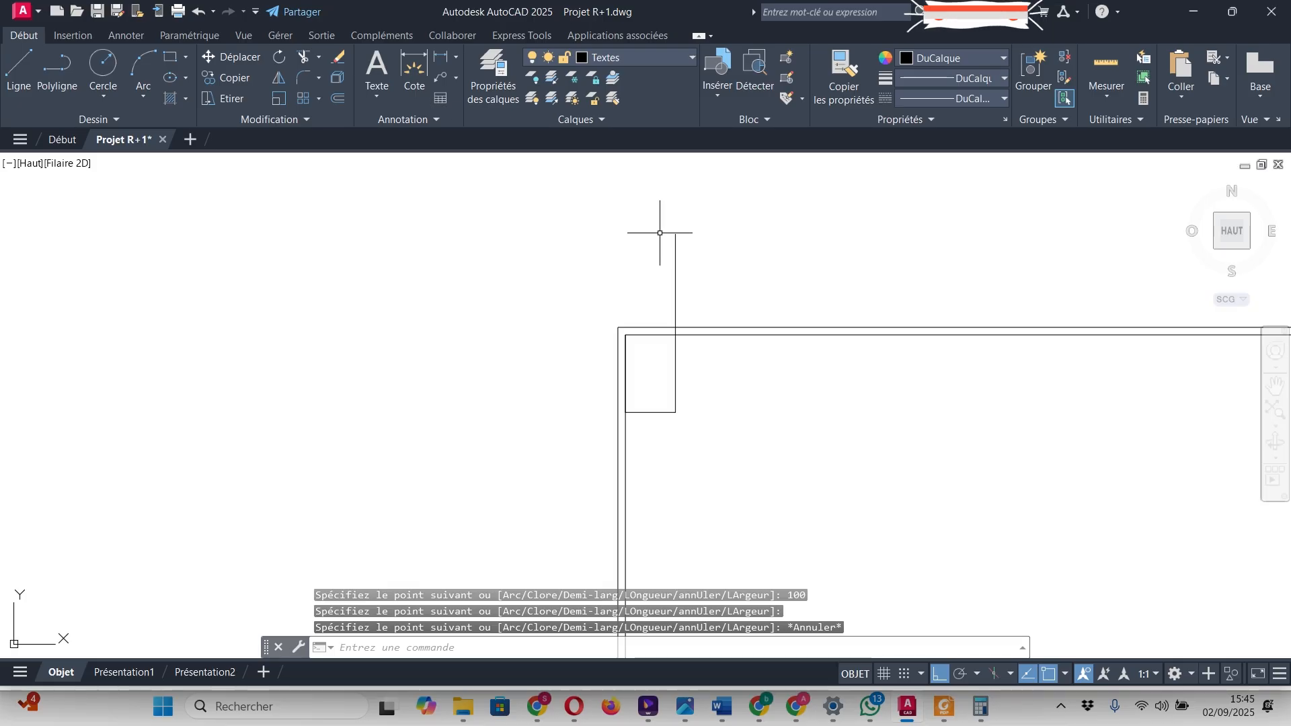
- Check the horizontal offset of the guide polyline from the left boundary wall with a temporary dimension, and cancel it
{"action": "left_click", "coordinate": [414, 71]}
{"action": "scroll", "coordinate": [664, 440], "scroll_direction": "up", "scroll_amount": 5}
{"action": "left_click", "coordinate": [690, 369]}
{"action": "left_click", "coordinate": [565, 369]}
{"action": "scroll", "coordinate": [651, 387], "scroll_direction": "up", "scroll_amount": 8}
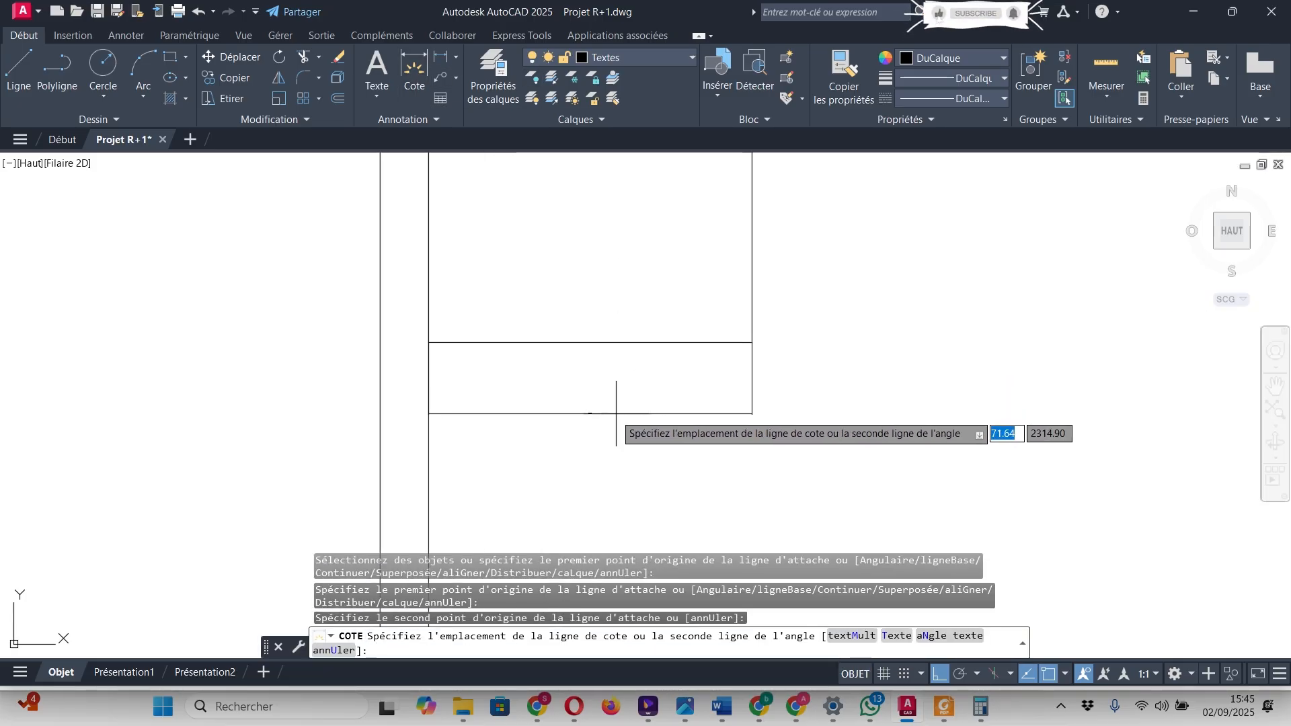
{"action": "scroll", "coordinate": [612, 420], "scroll_direction": "down", "scroll_amount": 7}
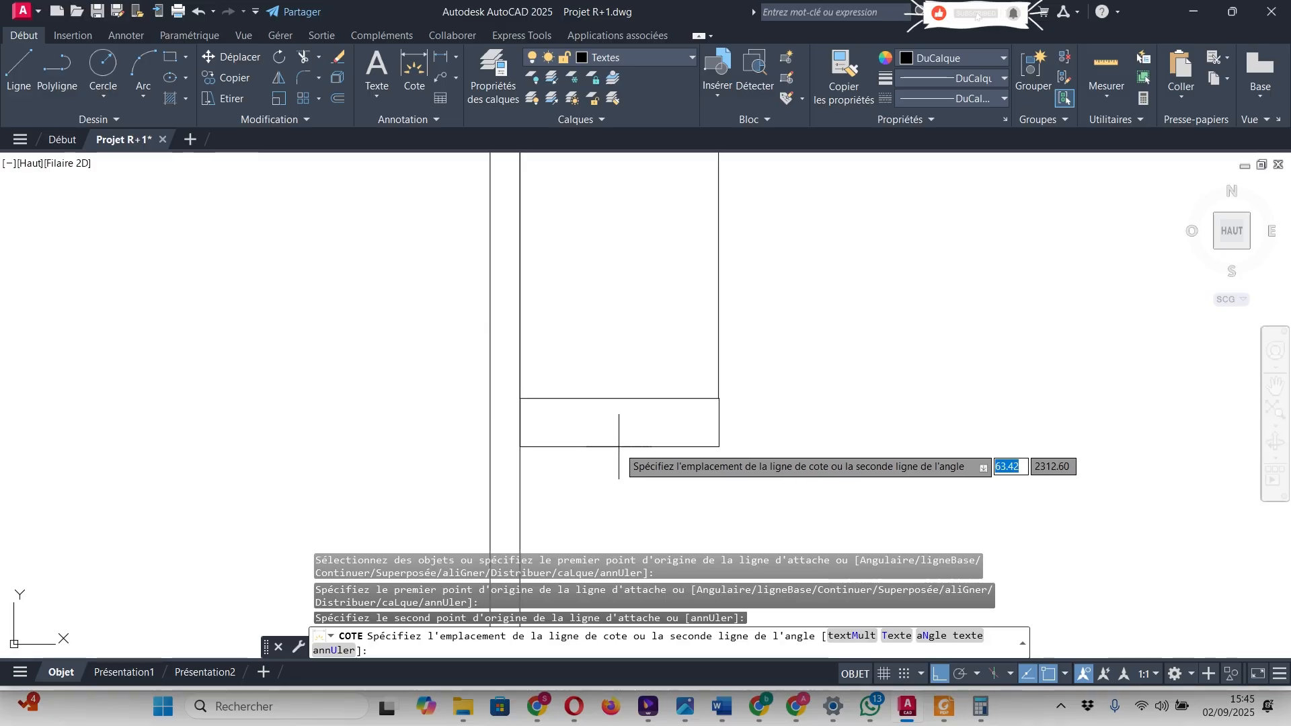
{"action": "key", "text": "Escape"}
- Check the vertical offset of the guide polyline from the top boundary wall with a temporary dimension, without placing it
{"action": "left_click", "coordinate": [414, 71]}
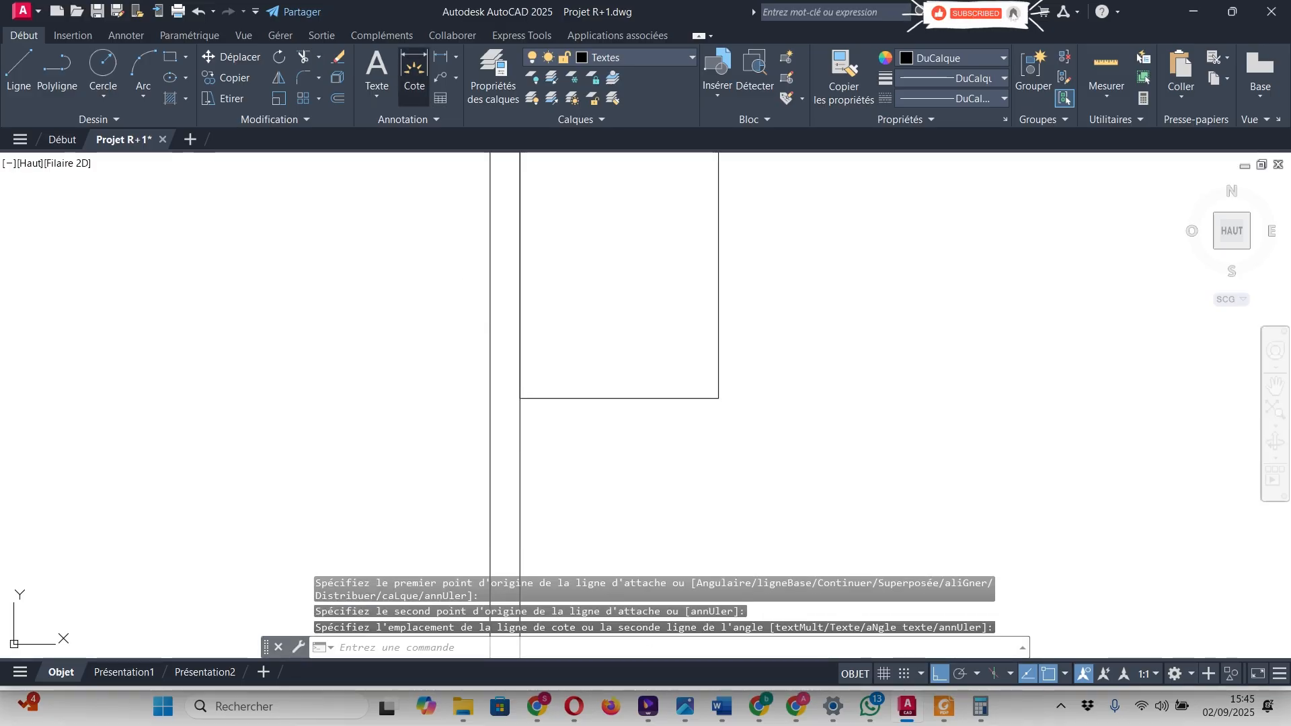
{"action": "left_click", "coordinate": [521, 398]}
{"action": "scroll", "coordinate": [519, 437], "scroll_direction": "up", "scroll_amount": 3}
{"action": "left_click", "coordinate": [529, 396]}
{"action": "scroll", "coordinate": [593, 354], "scroll_direction": "down", "scroll_amount": 3}
{"action": "scroll", "coordinate": [604, 383], "scroll_direction": "up", "scroll_amount": 9}
{"action": "scroll", "coordinate": [607, 296], "scroll_direction": "up", "scroll_amount": 2}
{"action": "left_click", "coordinate": [607, 295]}
{"action": "scroll", "coordinate": [574, 287], "scroll_direction": "down", "scroll_amount": 8}
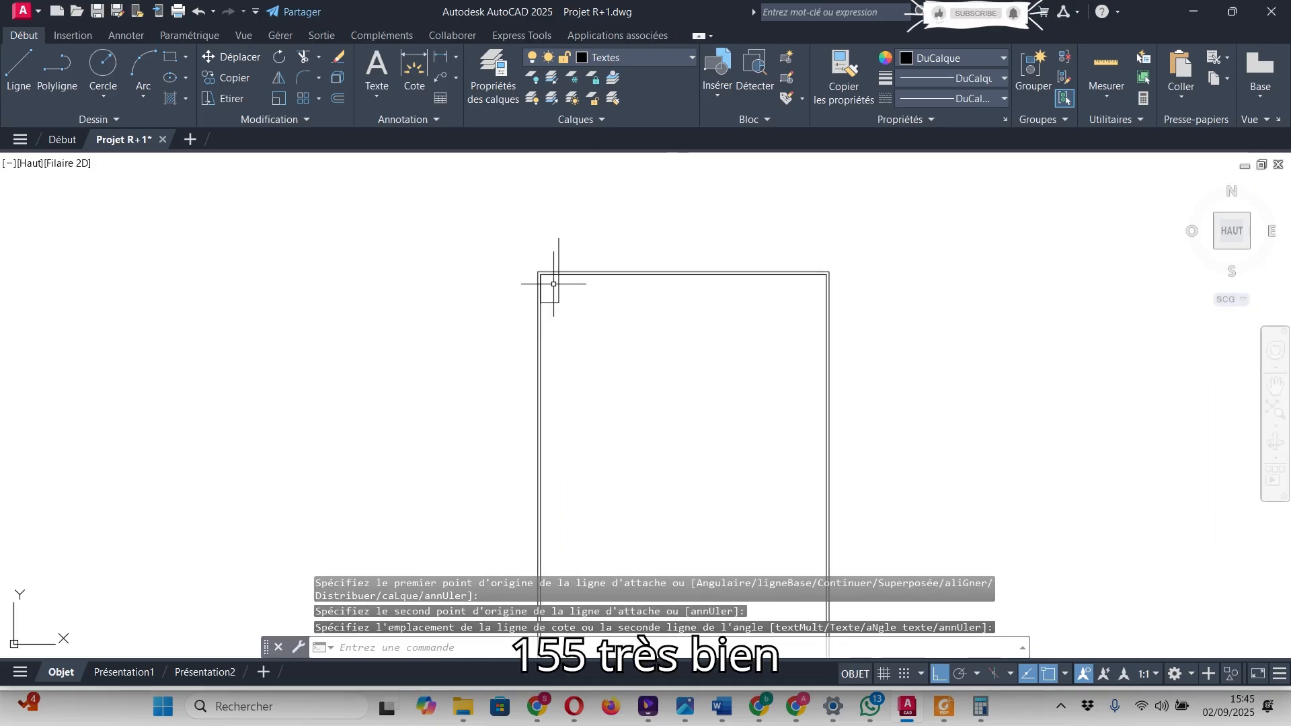
{"action": "scroll", "coordinate": [553, 284], "scroll_direction": "up", "scroll_amount": 4}
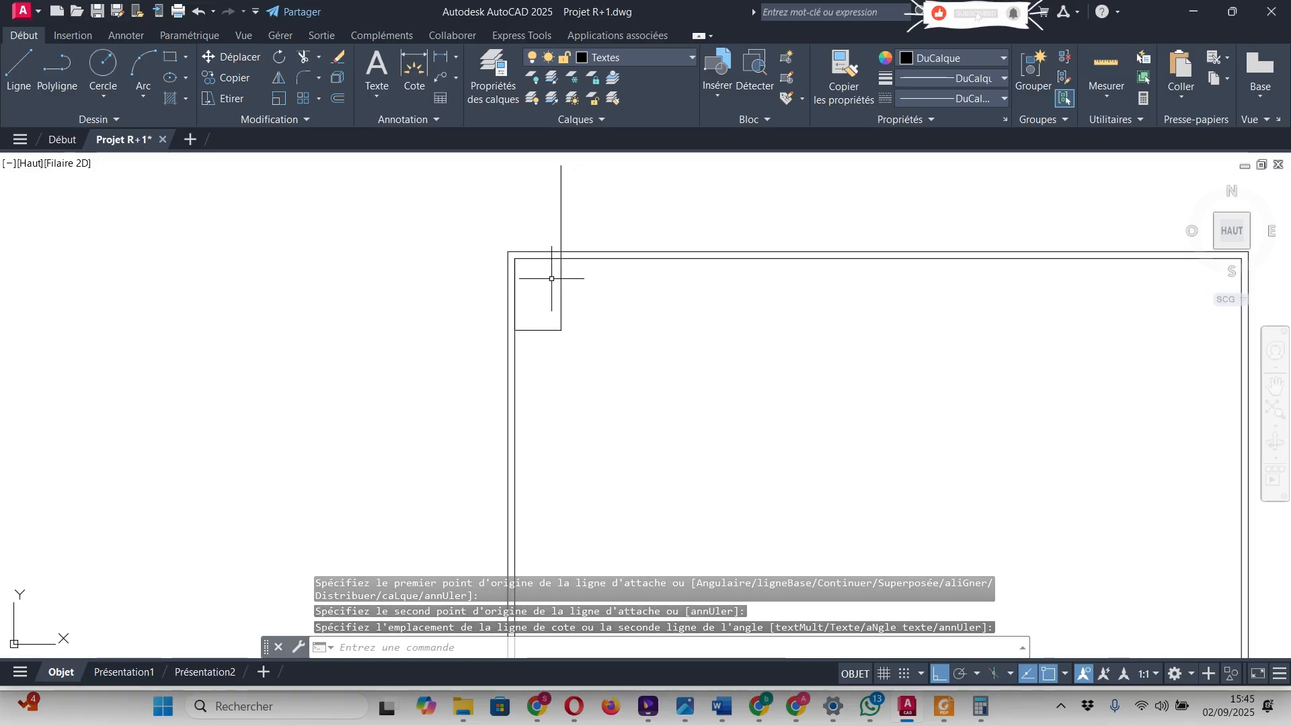
- Switch to Plan RDC et R+1.pdf in the PDF reader and examine the ground-floor plan's terrace and overall dimensions
{"action": "left_click", "coordinate": [943, 706]}
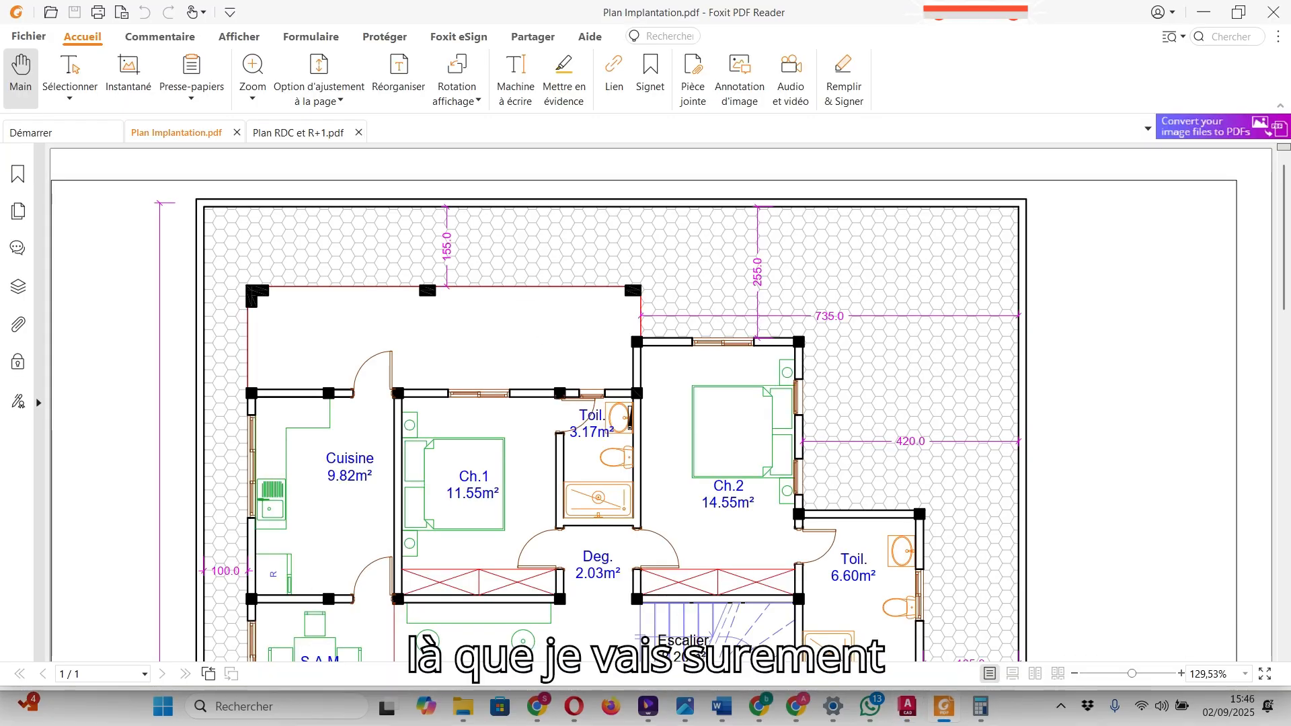
{"action": "left_click", "coordinate": [298, 132]}
{"action": "scroll", "coordinate": [658, 397], "scroll_direction": "up", "scroll_amount": 3}
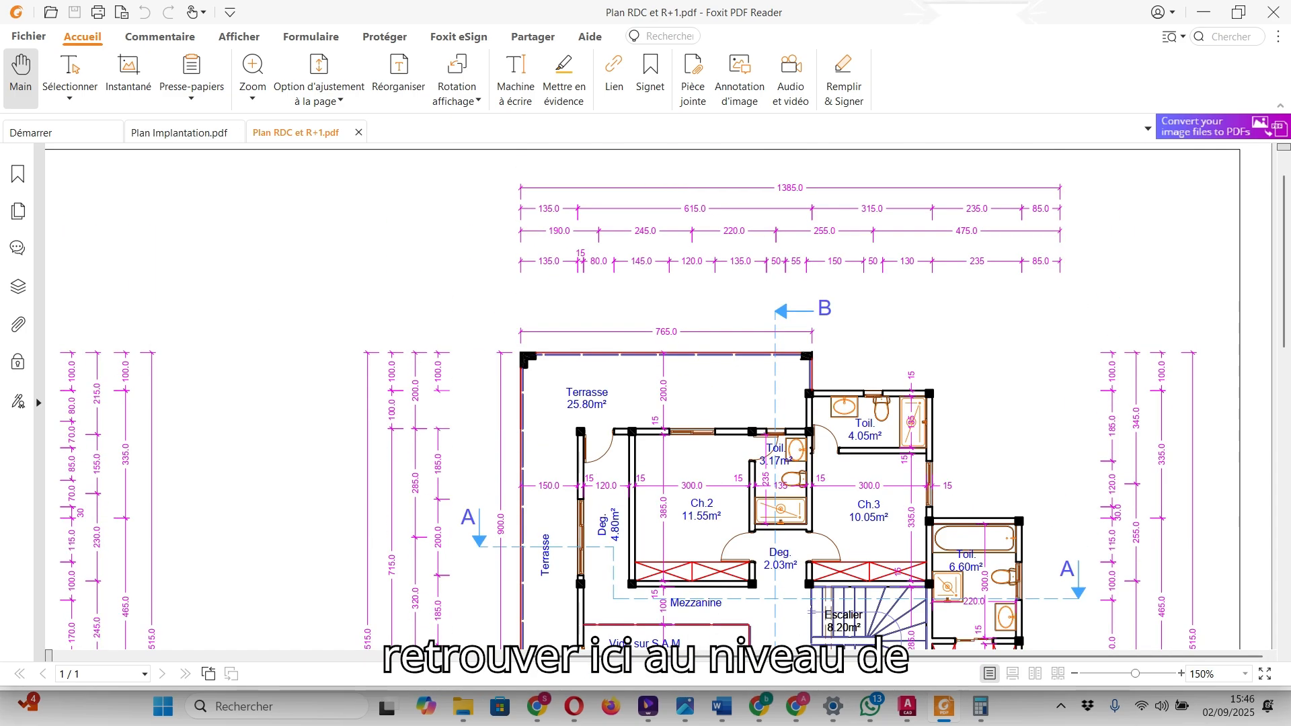
{"action": "scroll", "coordinate": [658, 404], "scroll_direction": "left", "scroll_amount": 10}
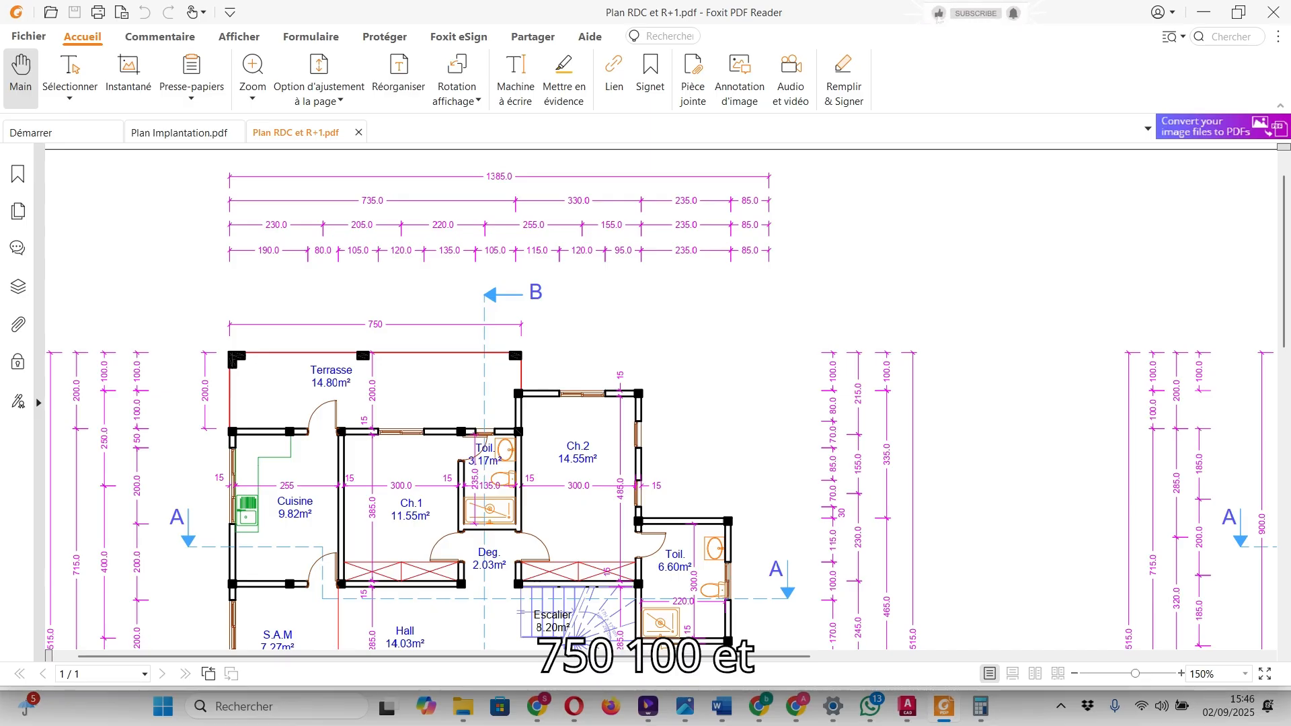
- Examine the ground-floor plan's terrace width, the wall setback beside it and the dimensions of bedroom Ch.2
{"action": "scroll", "coordinate": [659, 397], "scroll_direction": "up", "scroll_amount": 1}
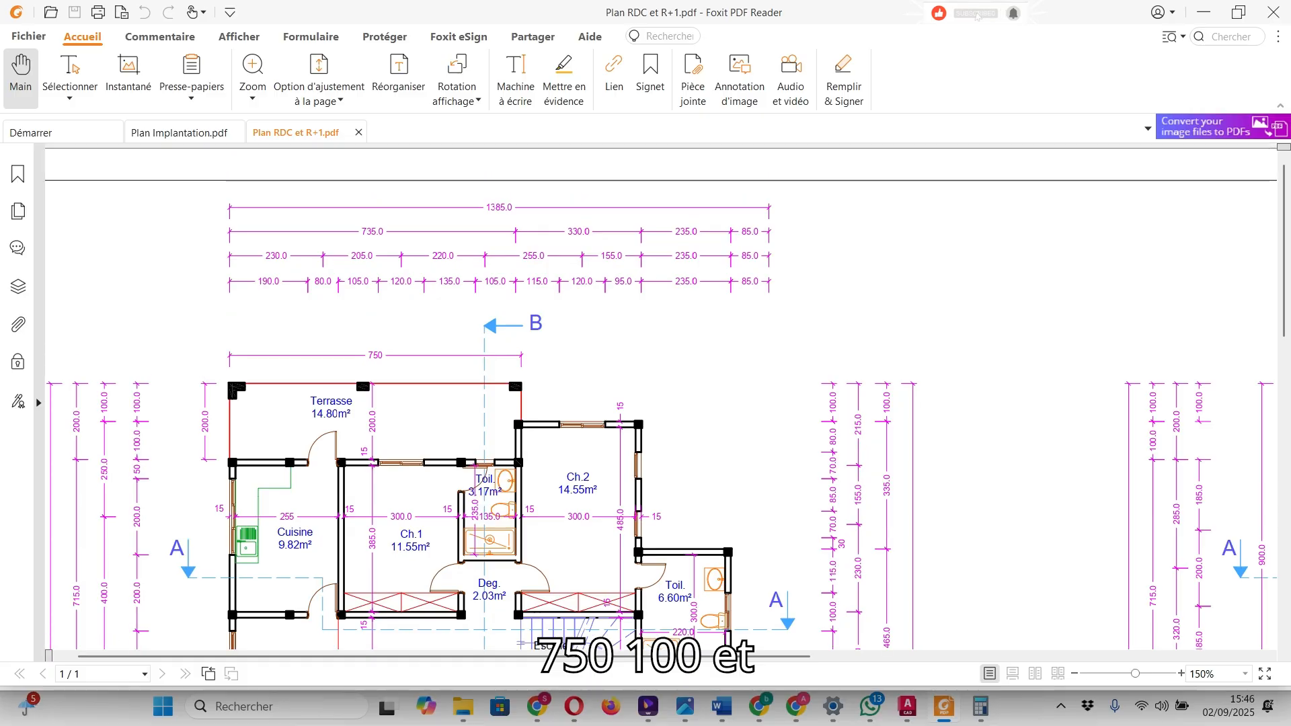
{"action": "scroll", "coordinate": [659, 397], "scroll_direction": "down", "scroll_amount": 3}
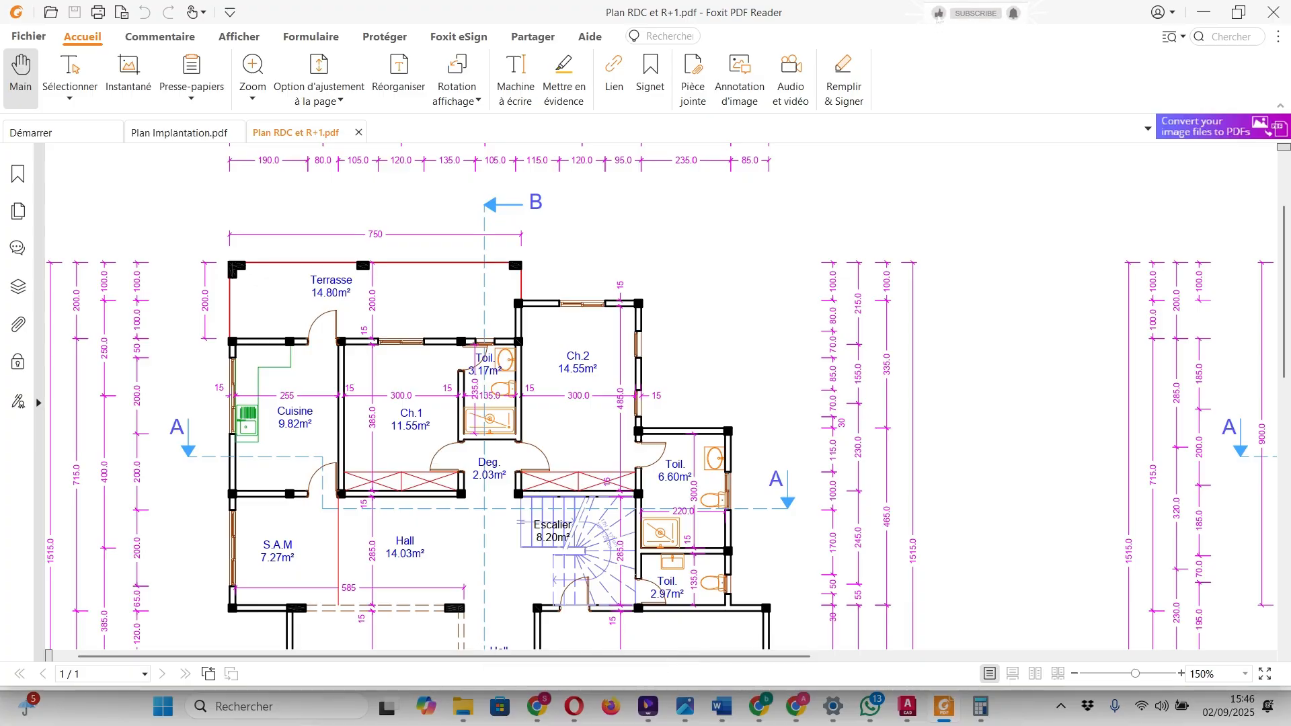
{"action": "scroll", "coordinate": [568, 363], "scroll_direction": "up", "scroll_amount": 3, "text": "ctrl"}
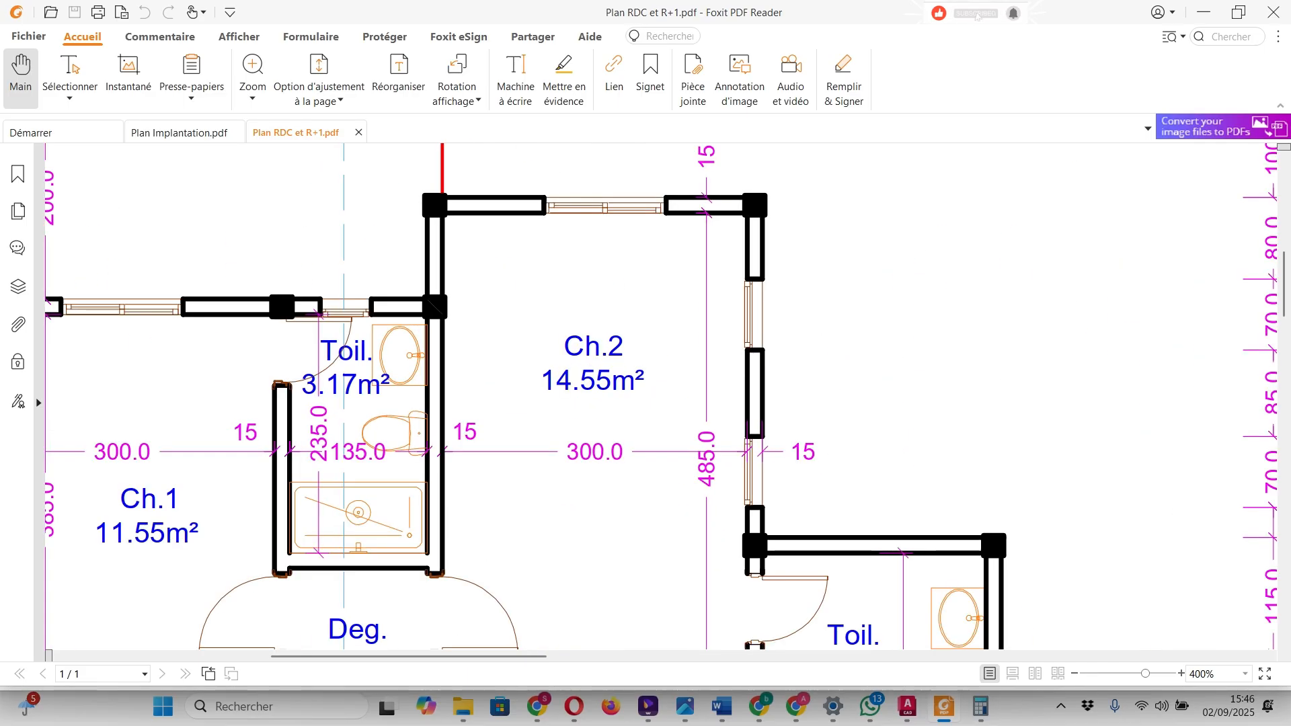
{"action": "scroll", "coordinate": [568, 362], "scroll_direction": "up", "scroll_amount": 1}
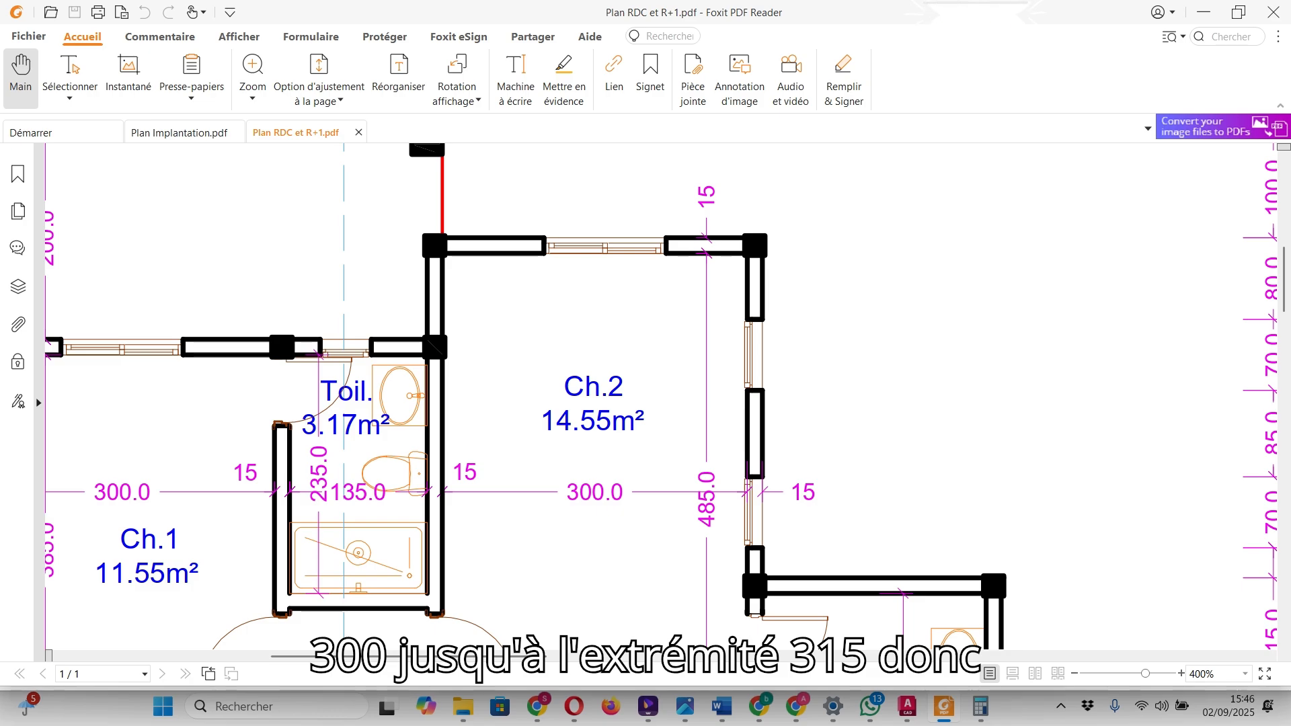
{"action": "scroll", "coordinate": [662, 414], "scroll_direction": "up", "scroll_amount": 4}
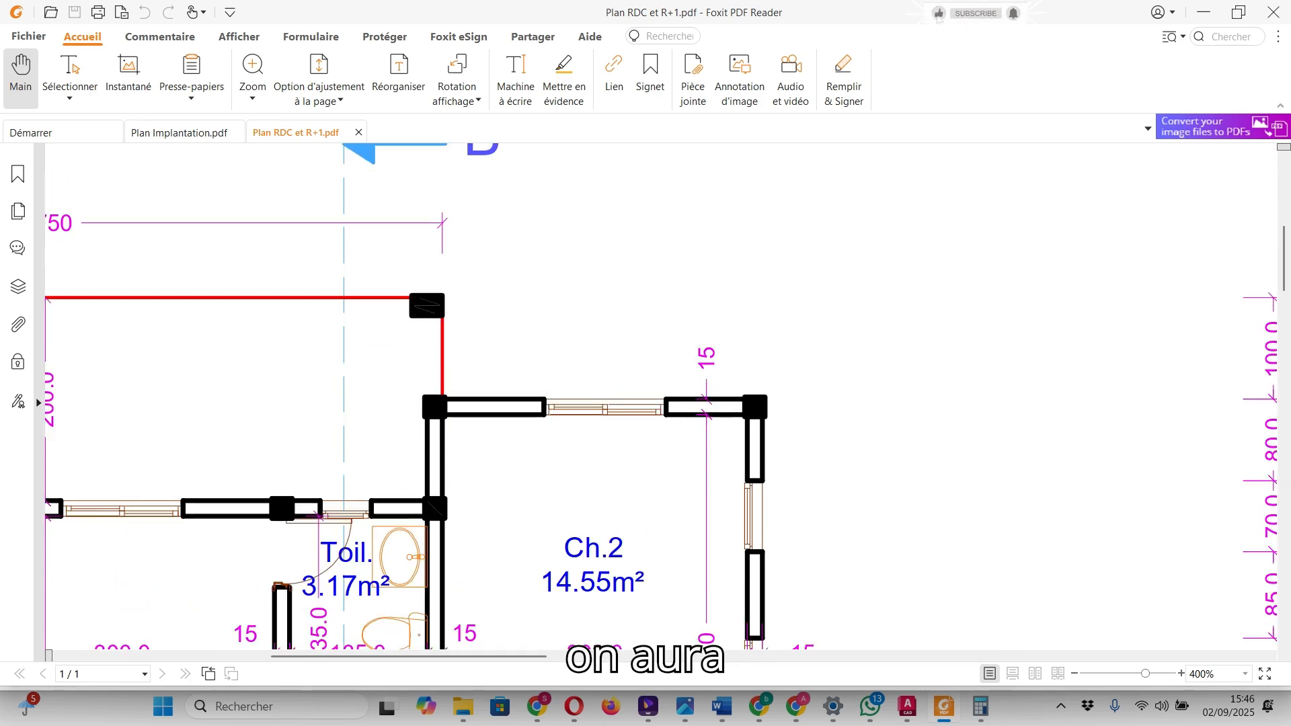
{"action": "scroll", "coordinate": [465, 316], "scroll_direction": "down", "scroll_amount": 1, "text": "ctrl"}
{"action": "scroll", "coordinate": [465, 316], "scroll_direction": "down", "scroll_amount": 1, "text": "ctrl"}
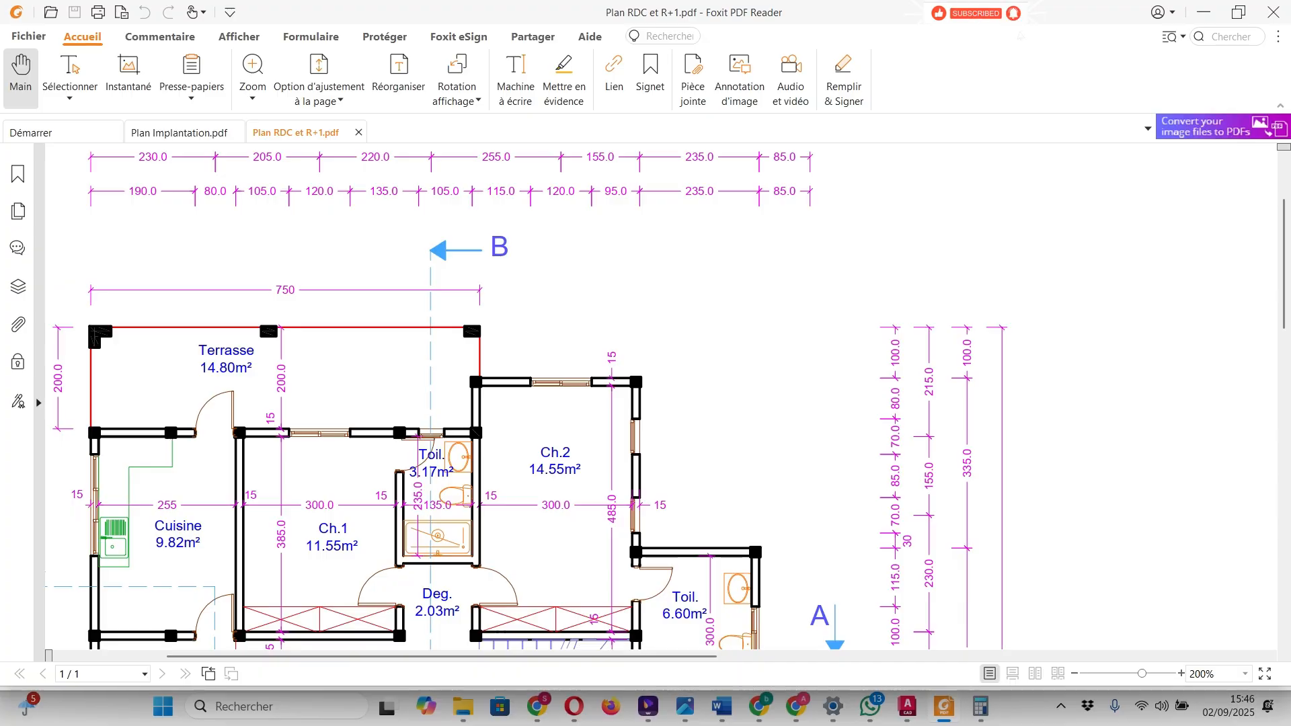
{"action": "scroll", "coordinate": [666, 400], "scroll_direction": "down", "scroll_amount": 1}
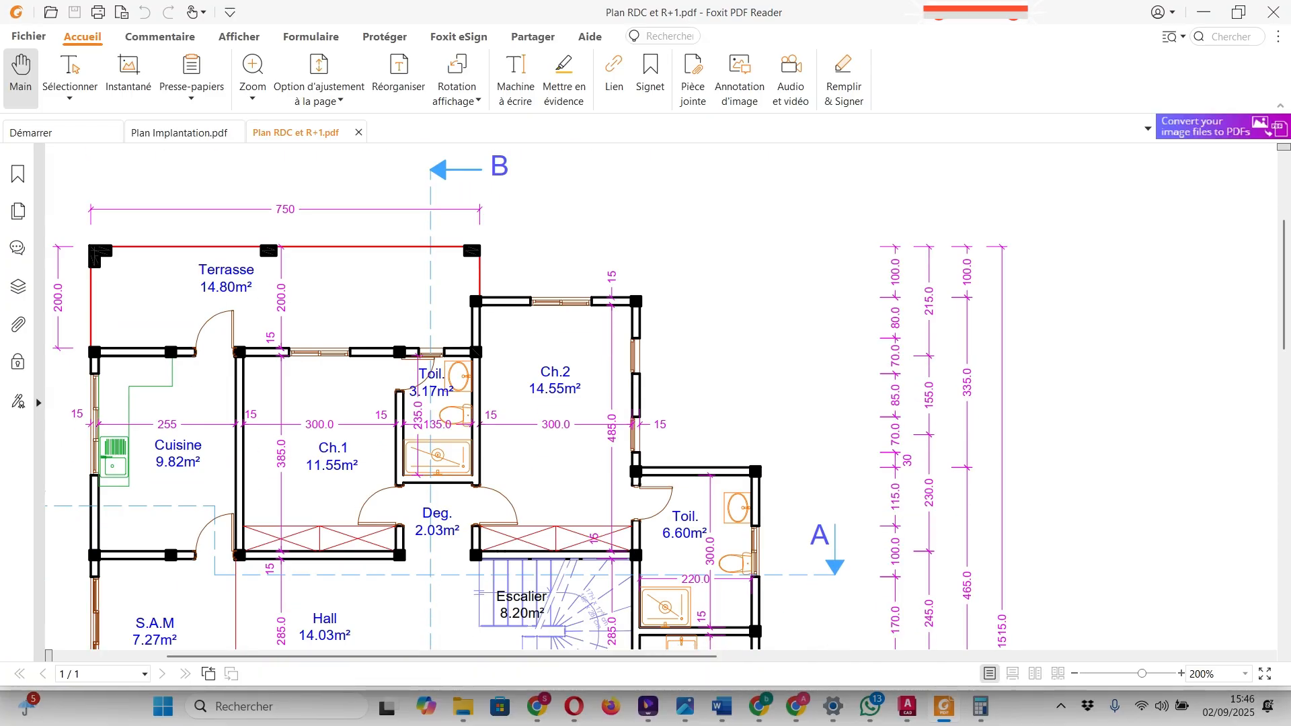
{"action": "scroll", "coordinate": [531, 398], "scroll_direction": "down", "scroll_amount": 3}
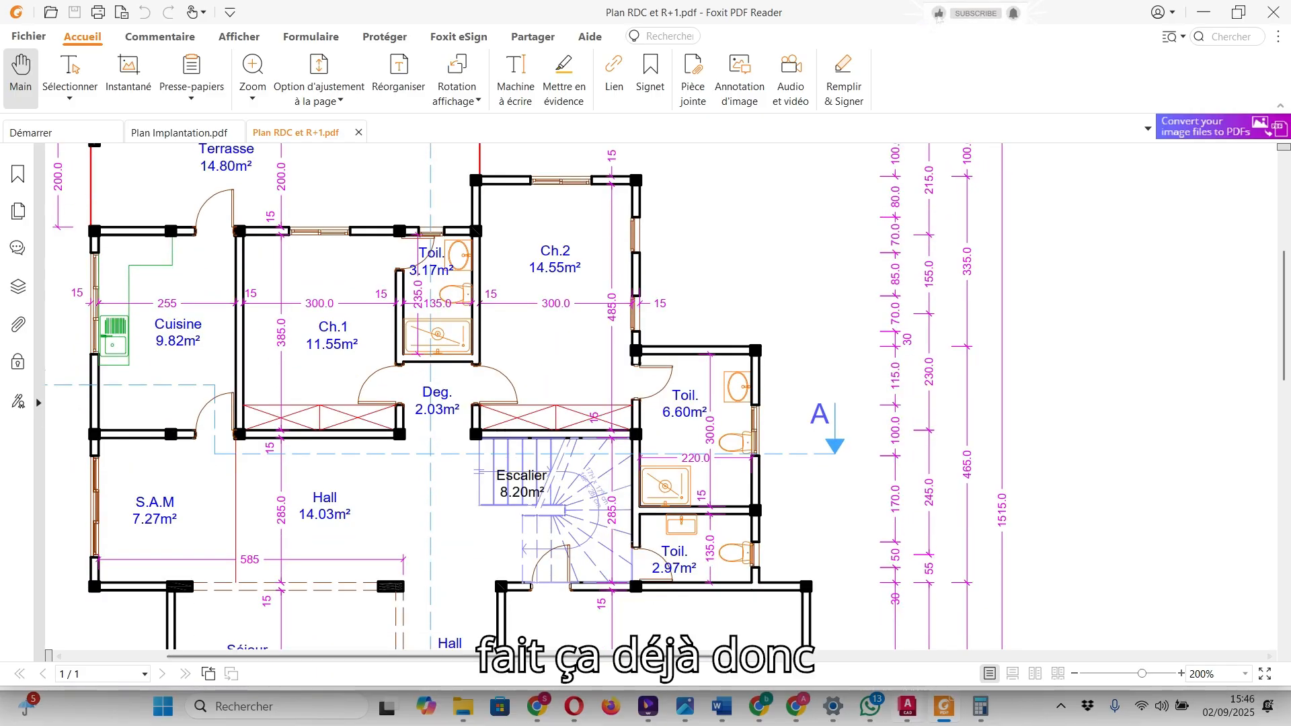
- Switch to AutoCAD and draw a polyline from the guide polyline's lower-right corner: 750 right, 100 down, 315 right
{"action": "key", "text": "alt+Tab"}
{"action": "type", "text": "l"}
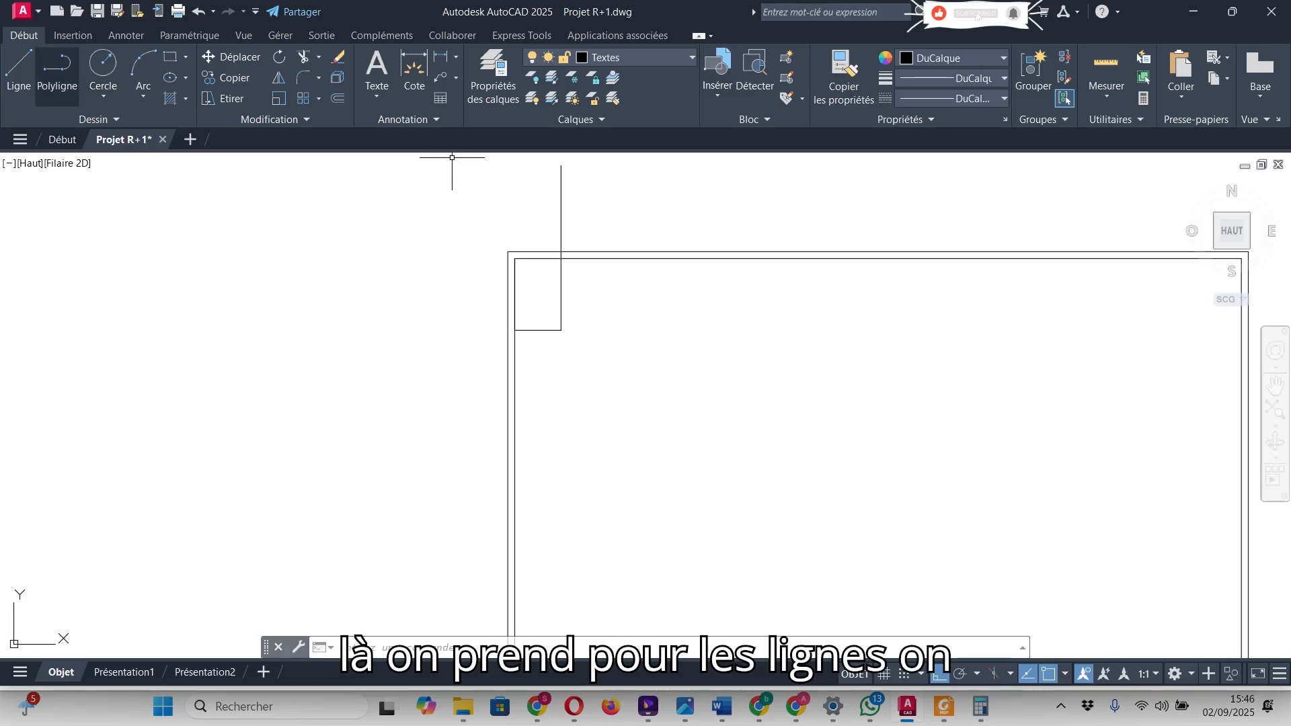
{"action": "key", "text": "Return"}
{"action": "left_click", "coordinate": [561, 330]}
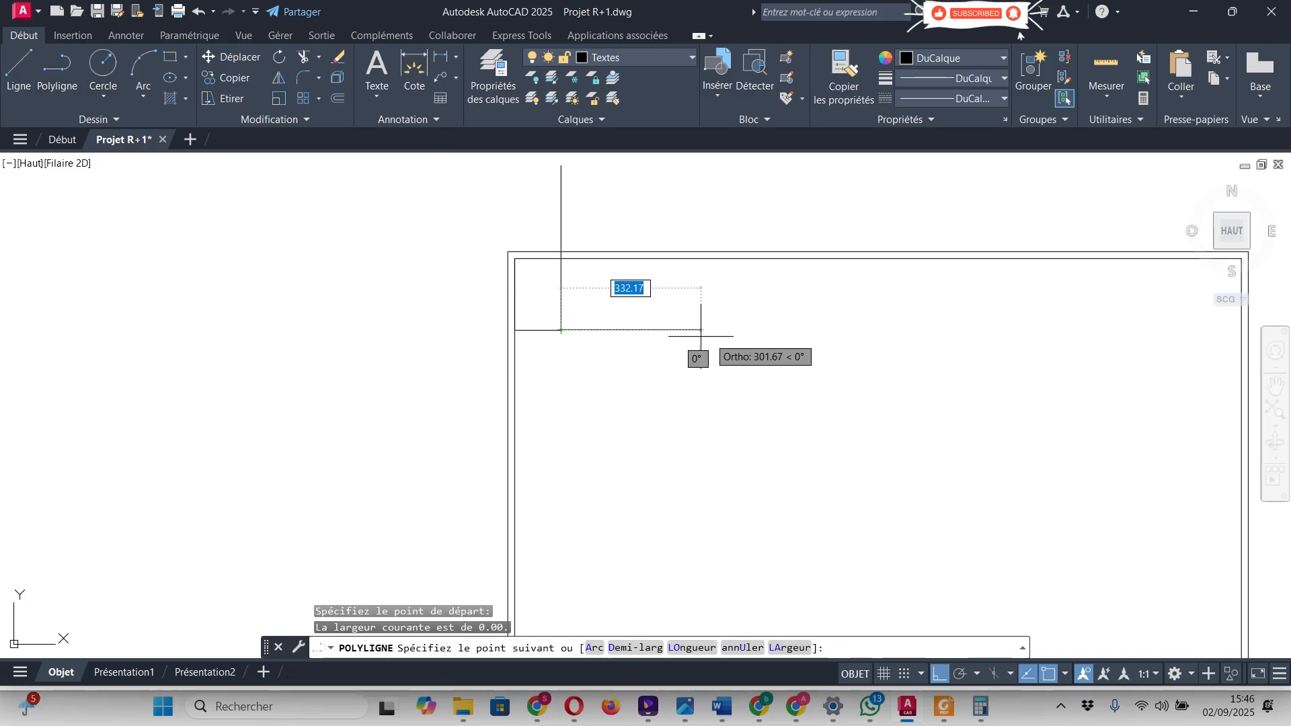
{"action": "type", "text": "750"}
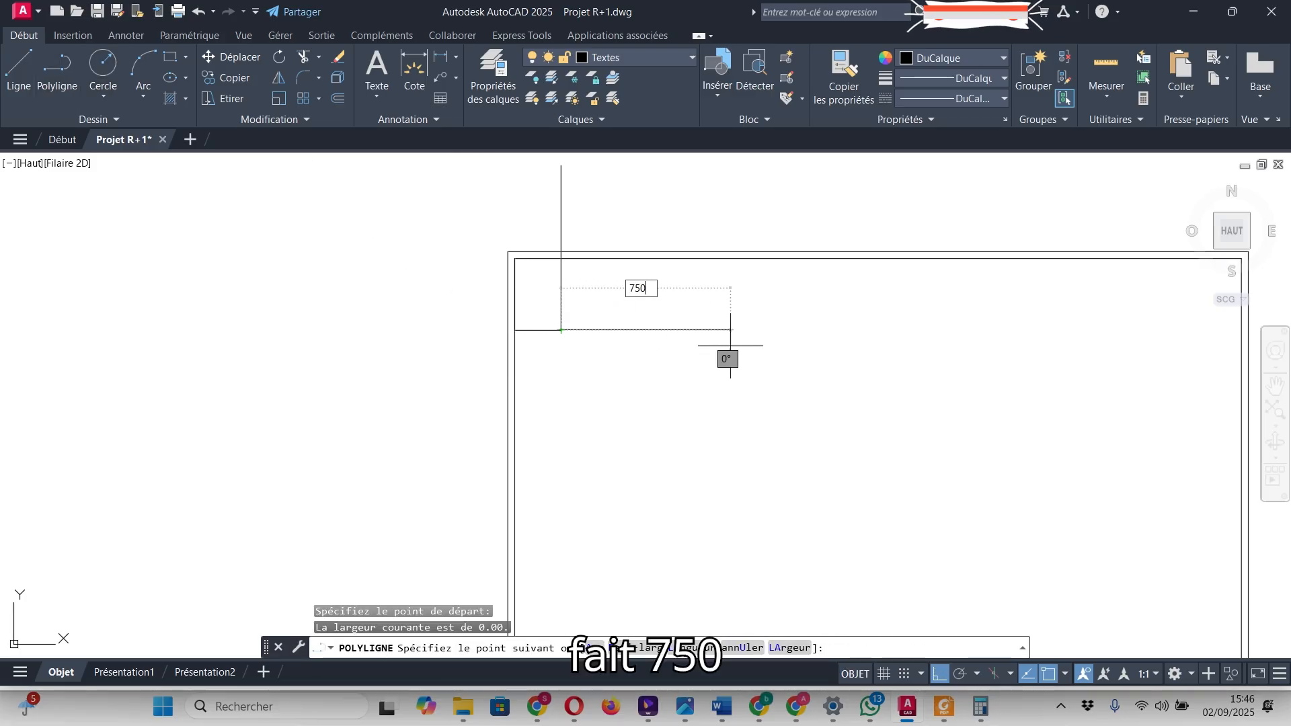
{"action": "key", "text": "Return"}
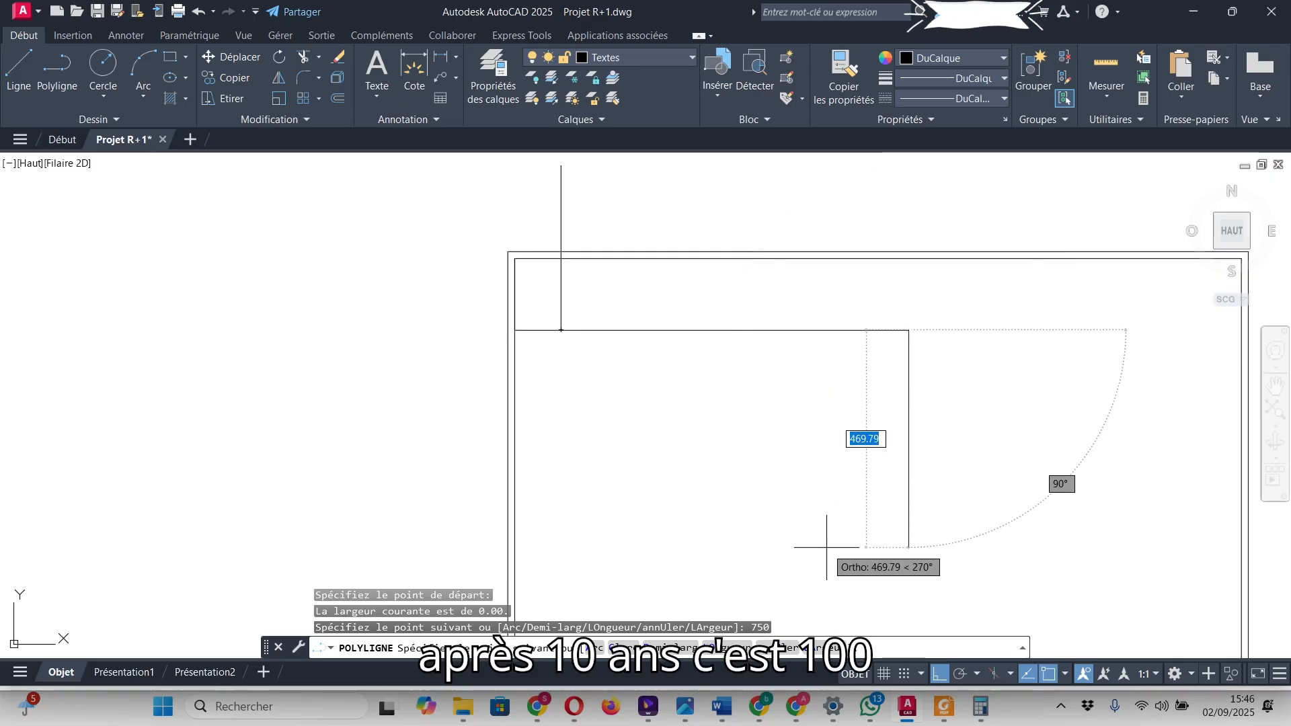
{"action": "type", "text": "100"}
{"action": "key", "text": "Return"}
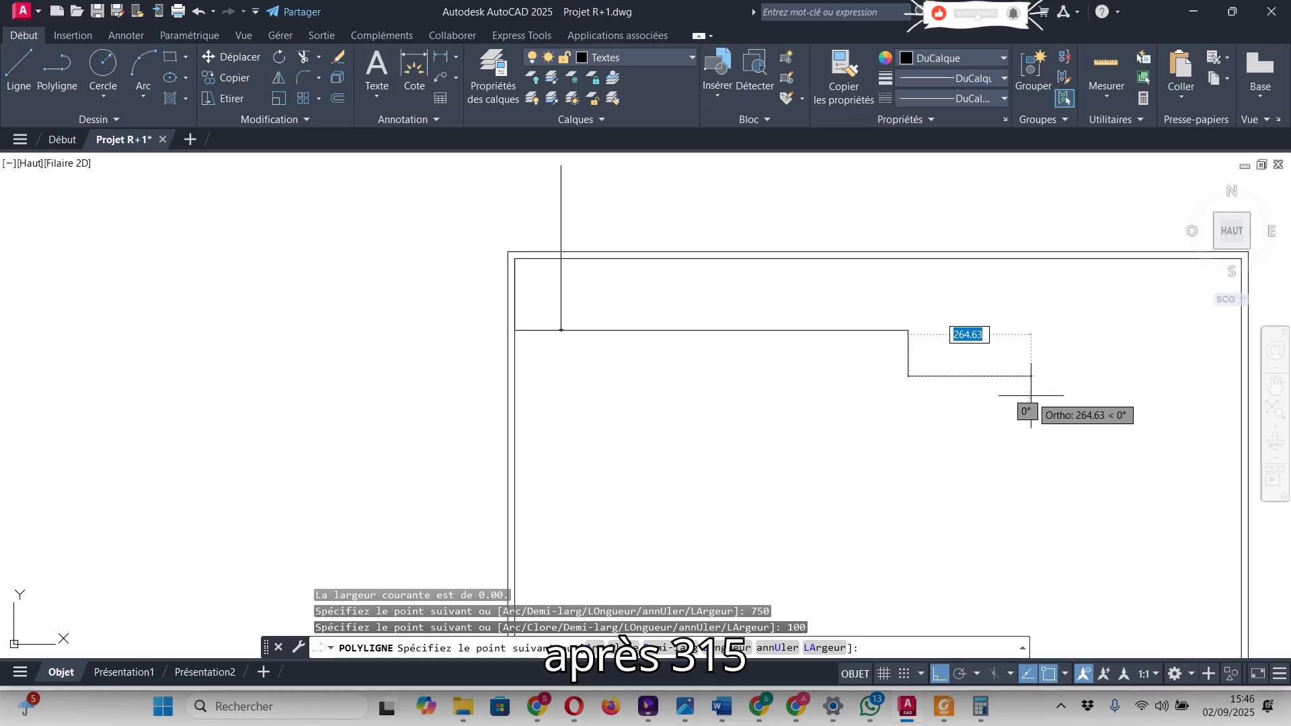
{"action": "type", "text": "315"}
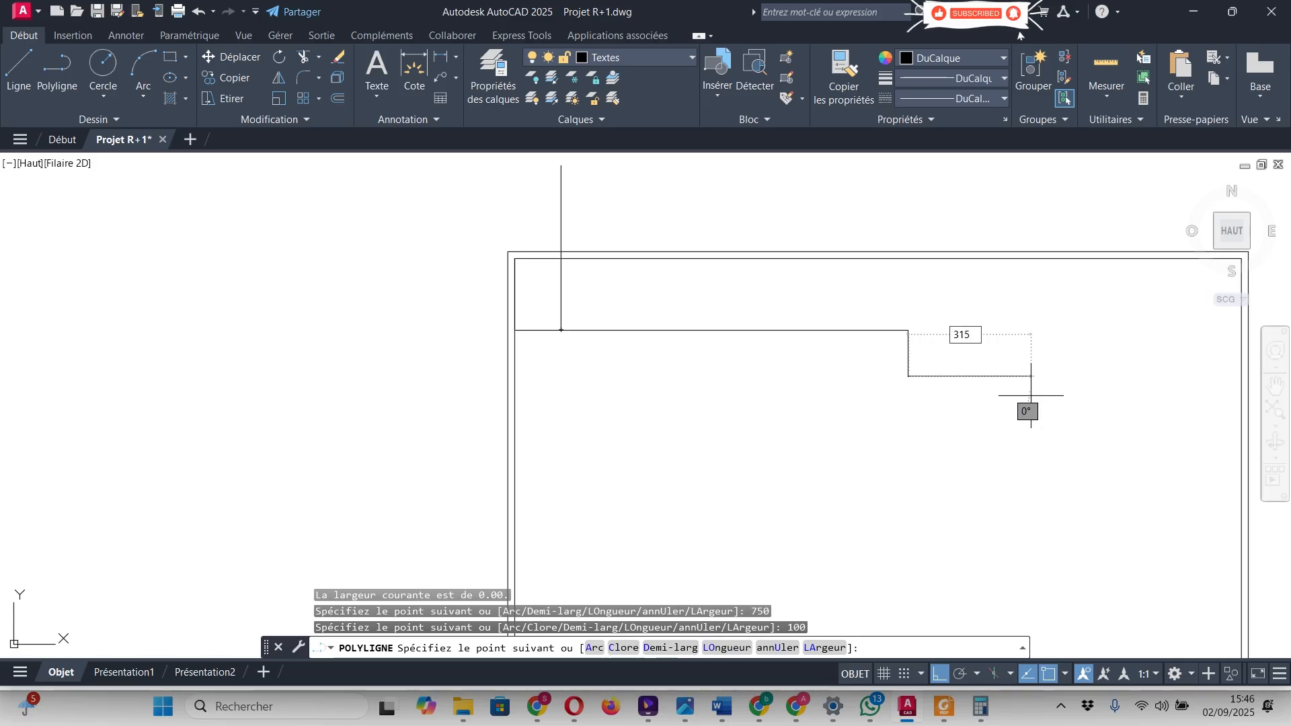
{"action": "key", "text": "Return"}
{"action": "key", "text": "Escape"}
{"action": "scroll", "coordinate": [657, 207], "scroll_direction": "down", "scroll_amount": 3}
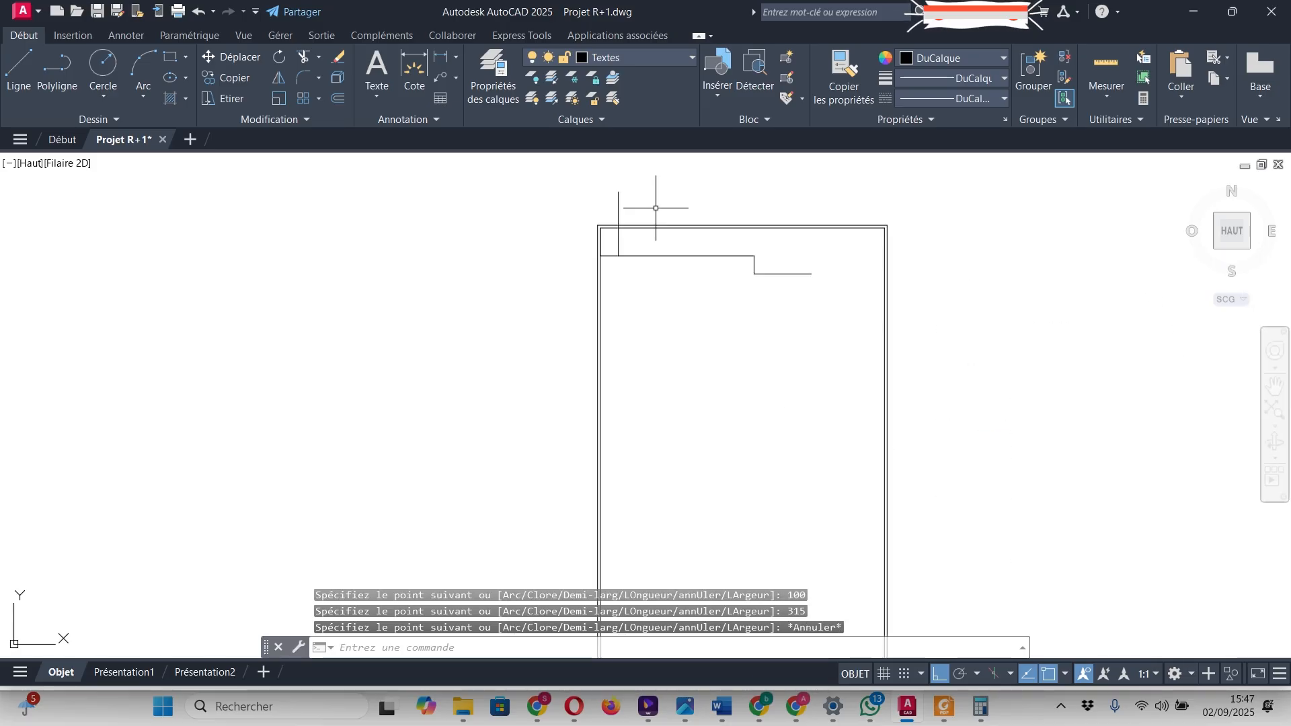
{"action": "scroll", "coordinate": [801, 267], "scroll_direction": "up", "scroll_amount": 2}
- Switch to Plan RDC et R+1.pdf in the PDF reader and add Ch.2's outer side-wall dimensions in the calculator: 30 + 70 + 85 + 70 + 80
{"action": "left_click", "coordinate": [944, 706]}
{"action": "left_click", "coordinate": [176, 133]}
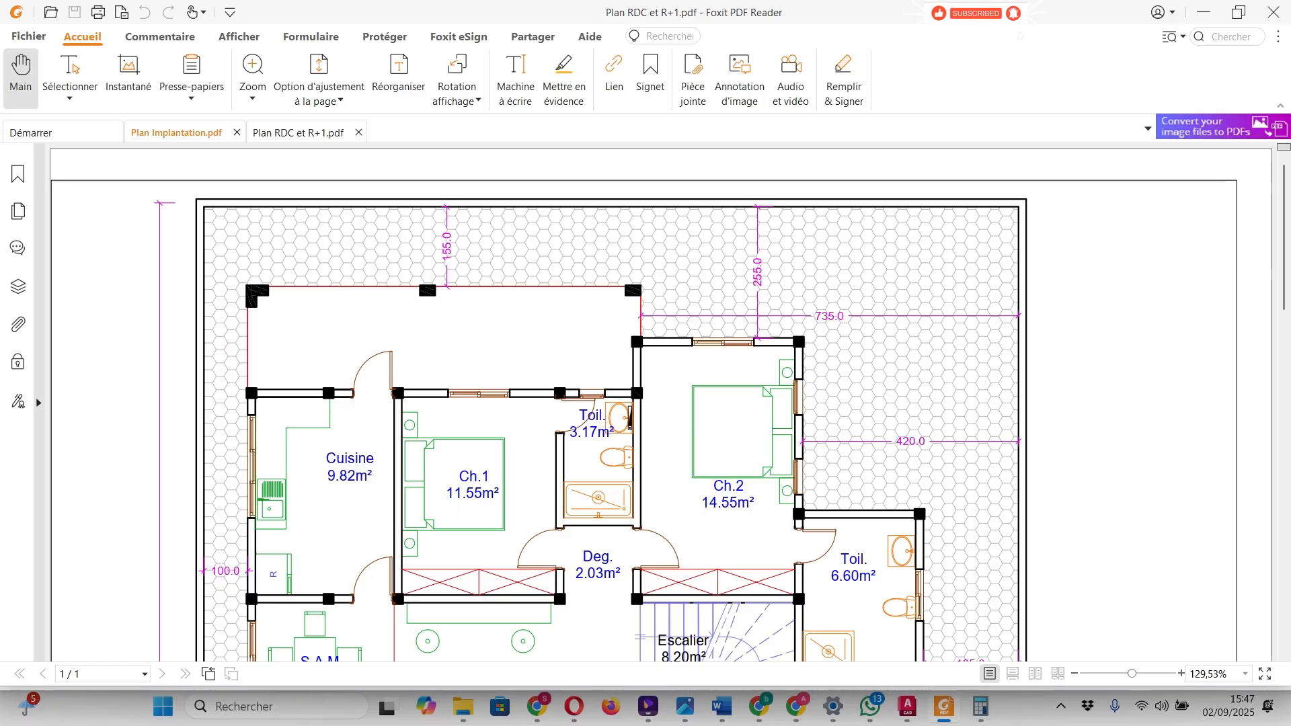
{"action": "left_click", "coordinate": [298, 133]}
{"action": "scroll", "coordinate": [524, 397], "scroll_direction": "up", "scroll_amount": 3}
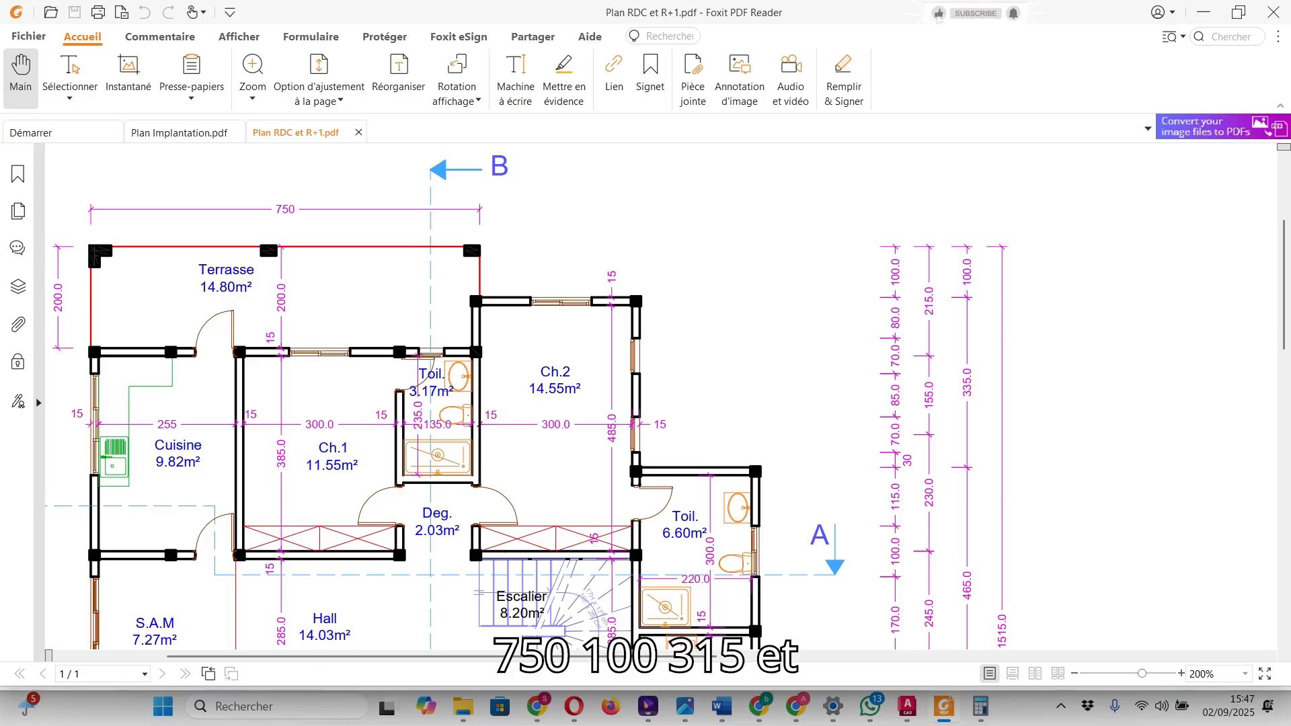
{"action": "scroll", "coordinate": [525, 397], "scroll_direction": "down", "scroll_amount": 1}
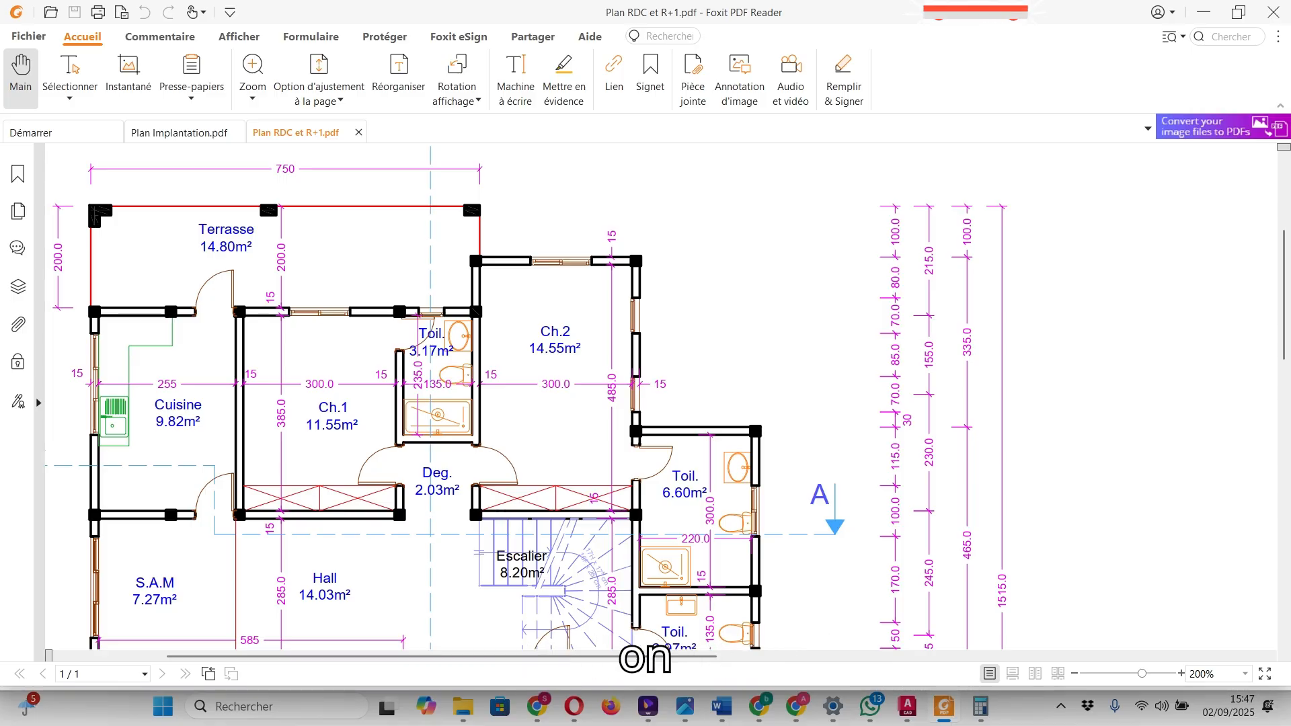
{"action": "left_click", "coordinate": [979, 706]}
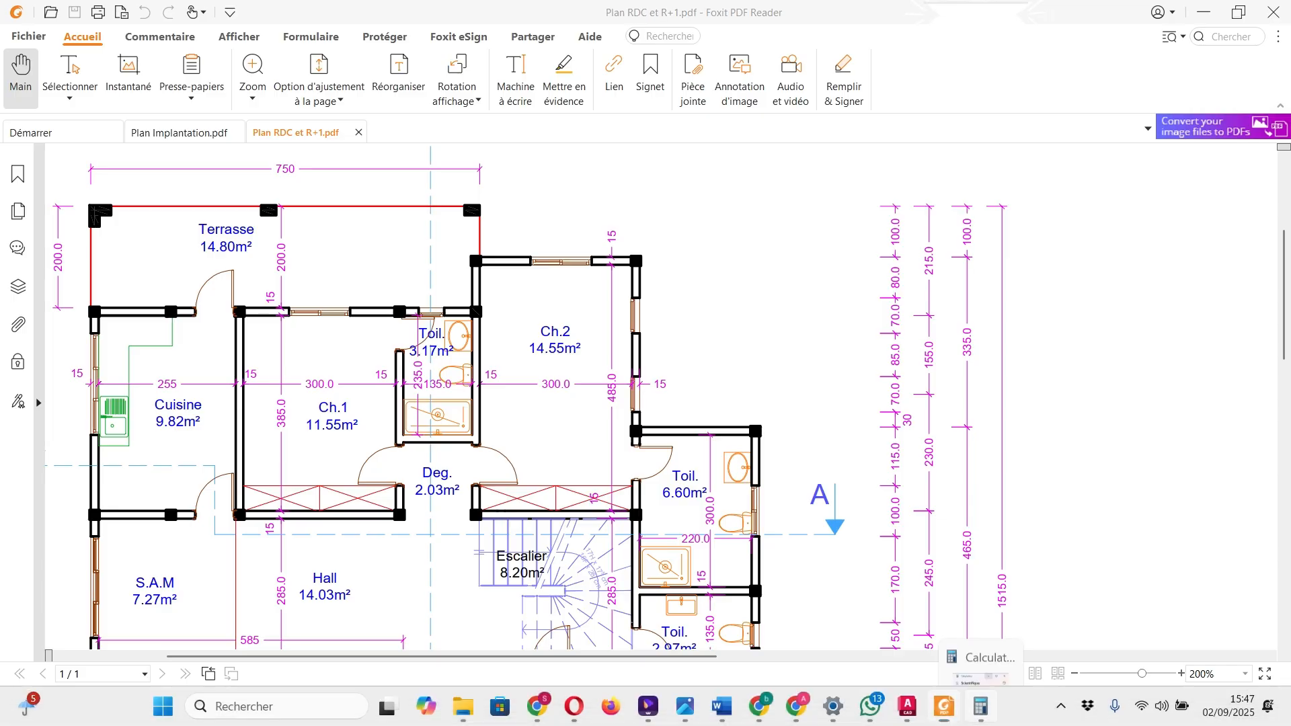
{"action": "left_click_drag", "start_coordinate": [979, 187], "coordinate": [261, 172]}
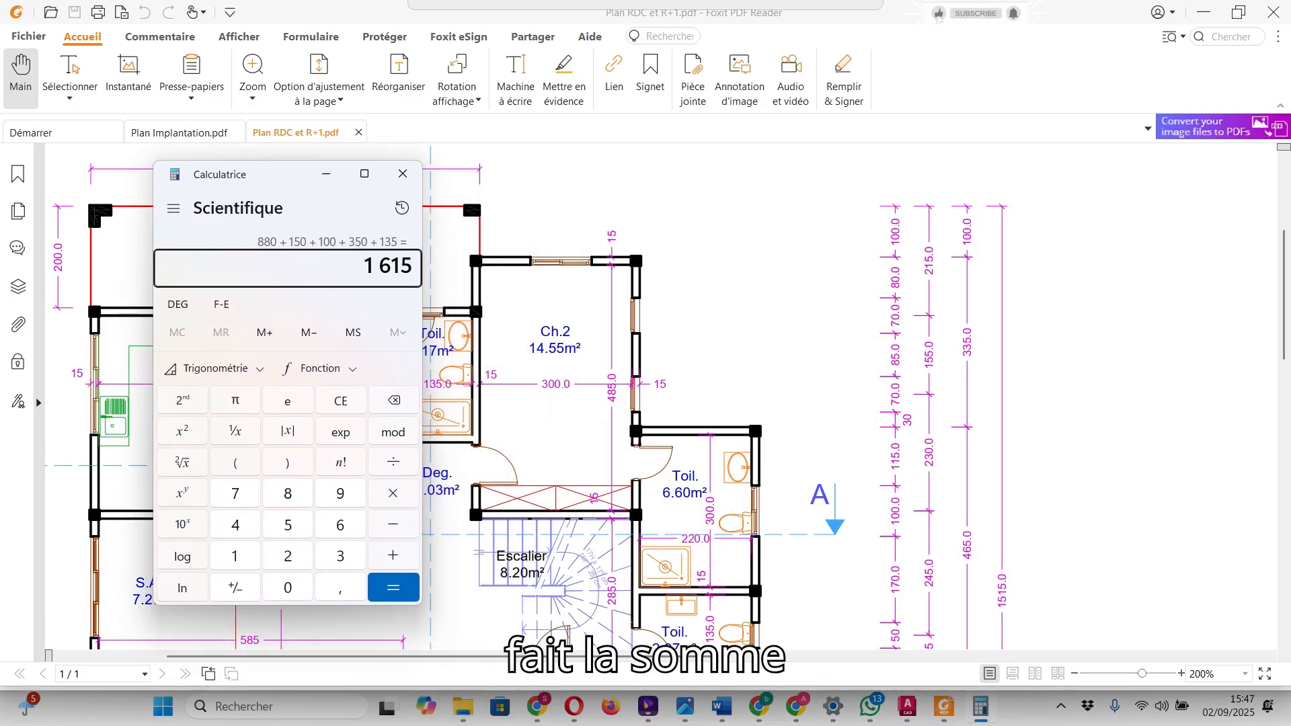
{"action": "type", "text": "30 + 7"}
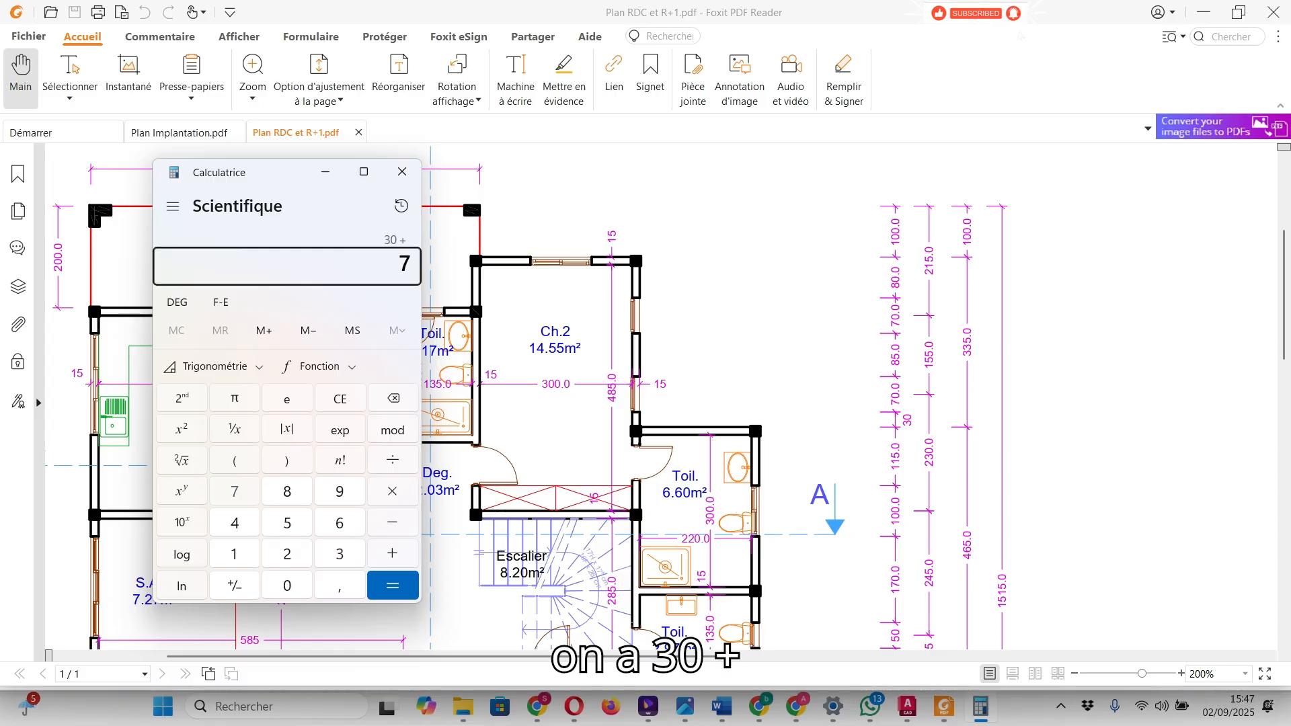
{"action": "type", "text": "0 "}
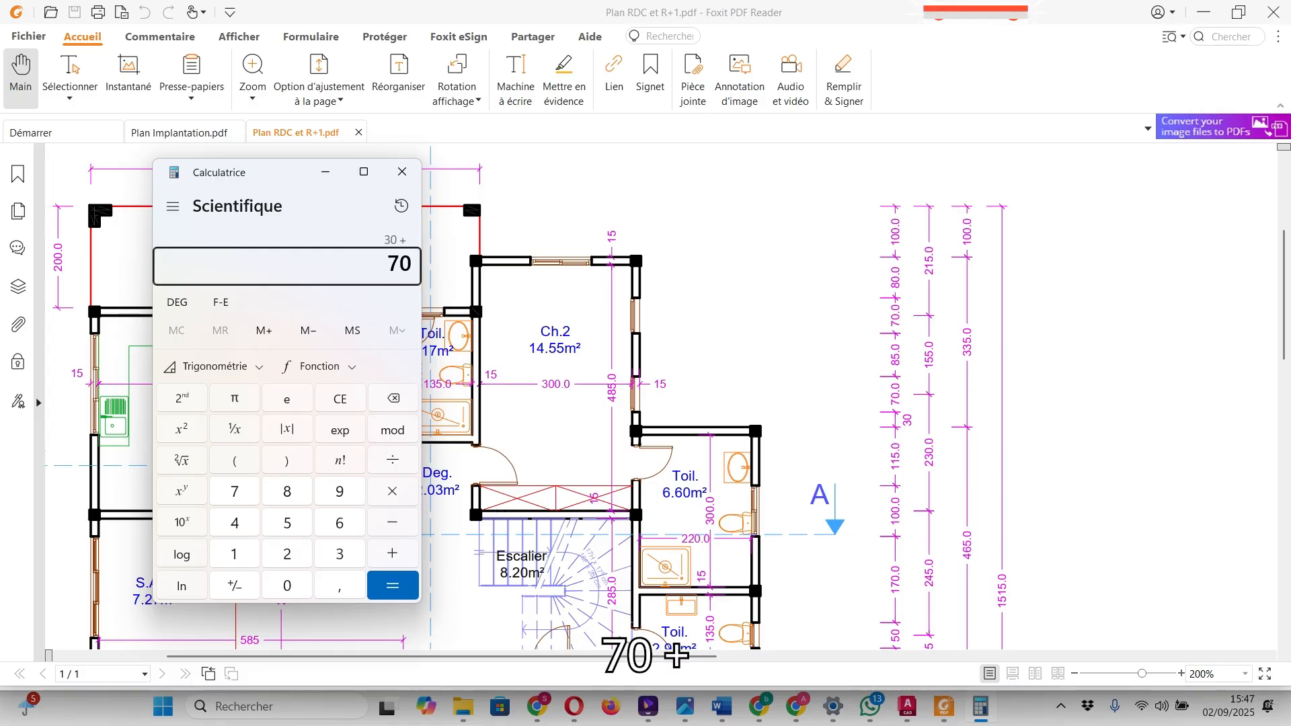
{"action": "type", "text": "+ 85 "}
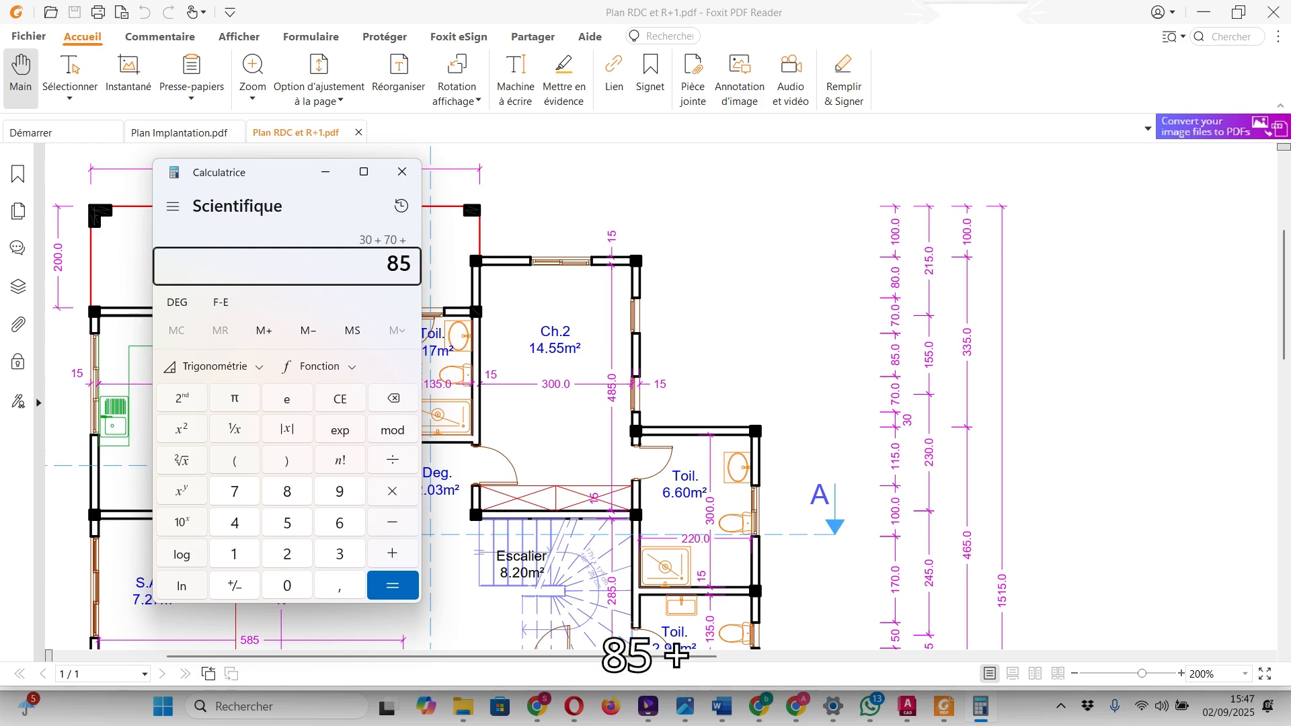
{"action": "type", "text": "+ 7"}
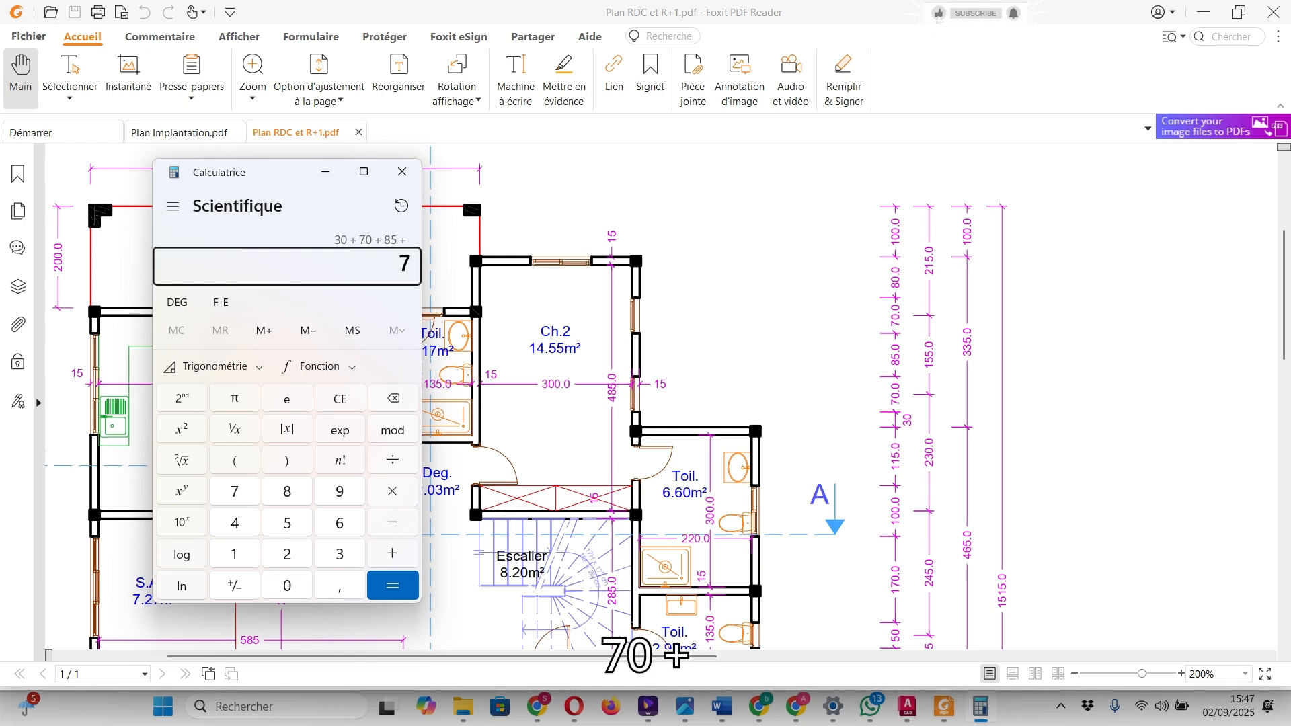
{"action": "type", "text": "0 + "}
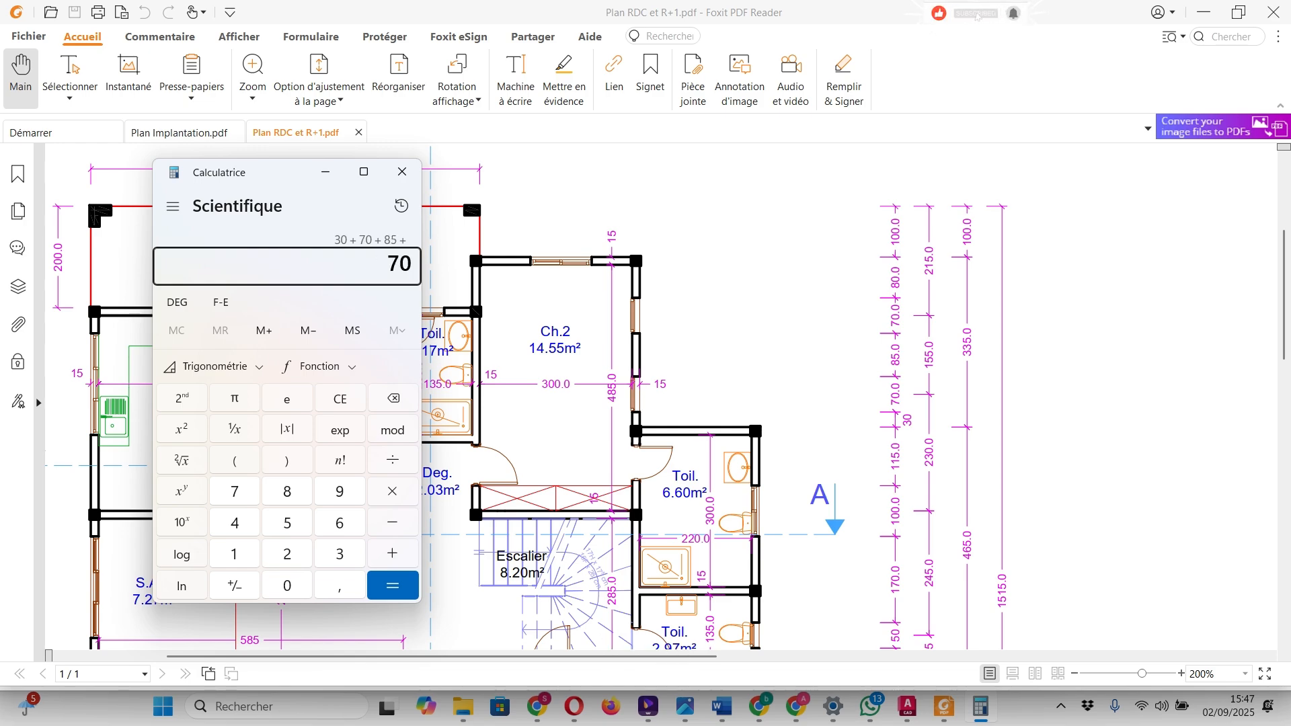
{"action": "type", "text": "80 ="}
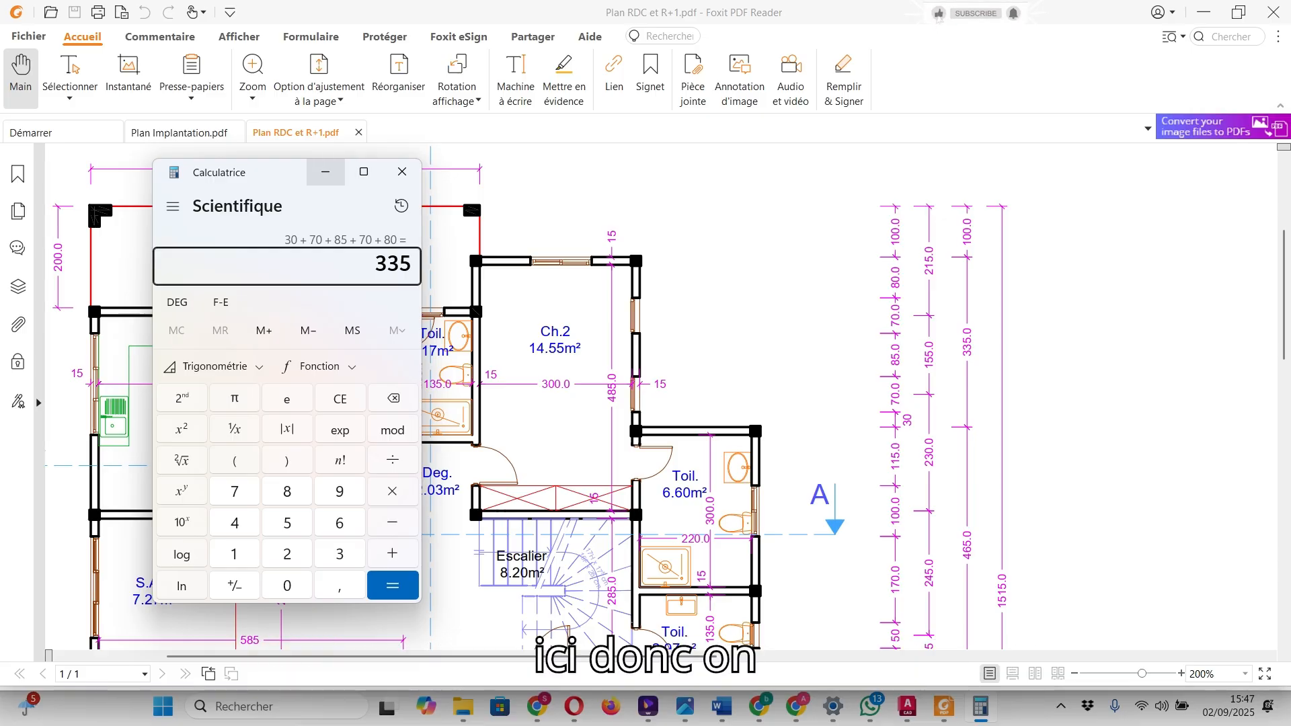
- Return to AutoCAD and draw a line 335 straight down from the right end of the stepped house outline
{"action": "scroll", "coordinate": [605, 403], "scroll_direction": "down", "scroll_amount": 3}
{"action": "scroll", "coordinate": [605, 404], "scroll_direction": "down", "scroll_amount": 2}
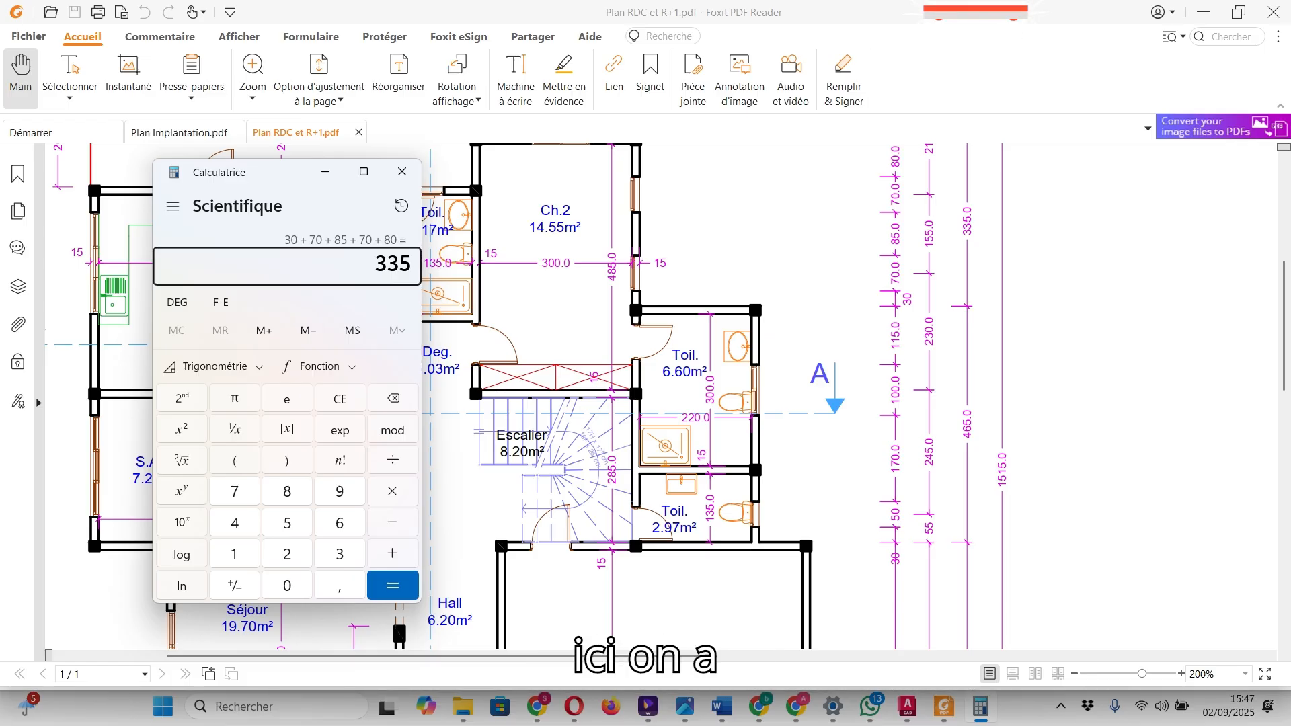
{"action": "left_click", "coordinate": [907, 706]}
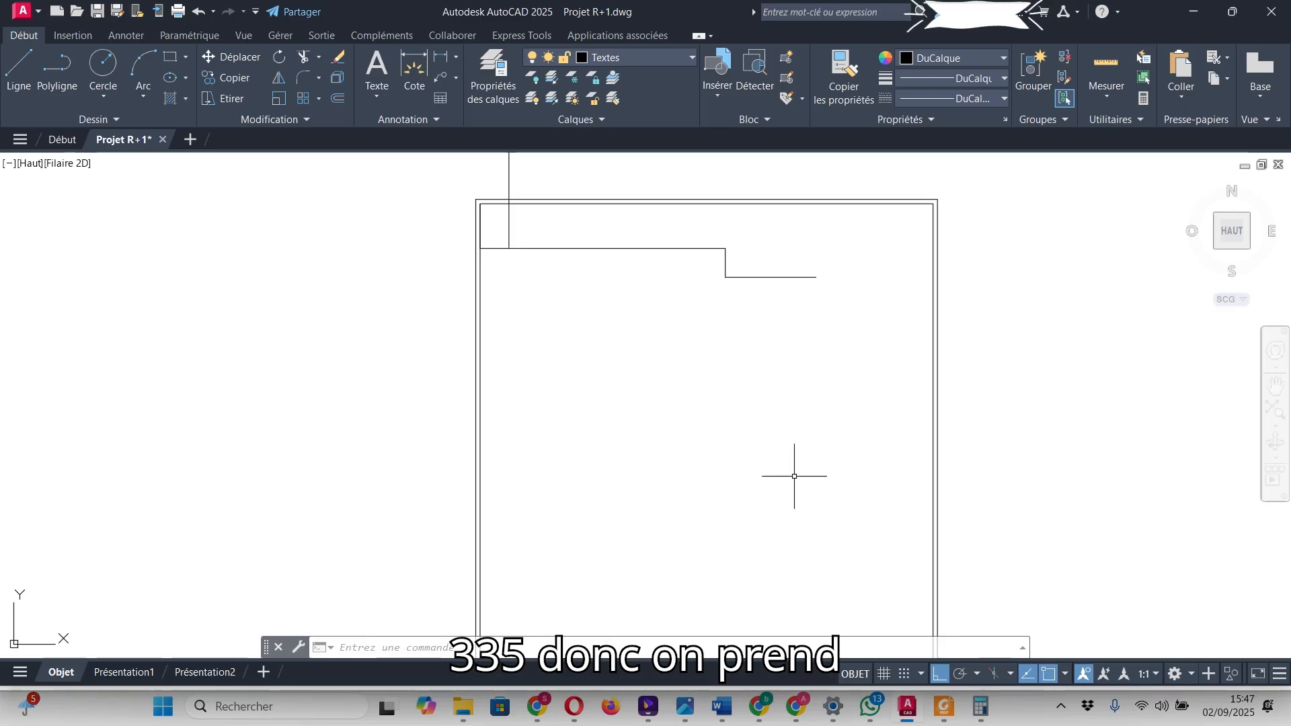
{"action": "left_click", "coordinate": [19, 74]}
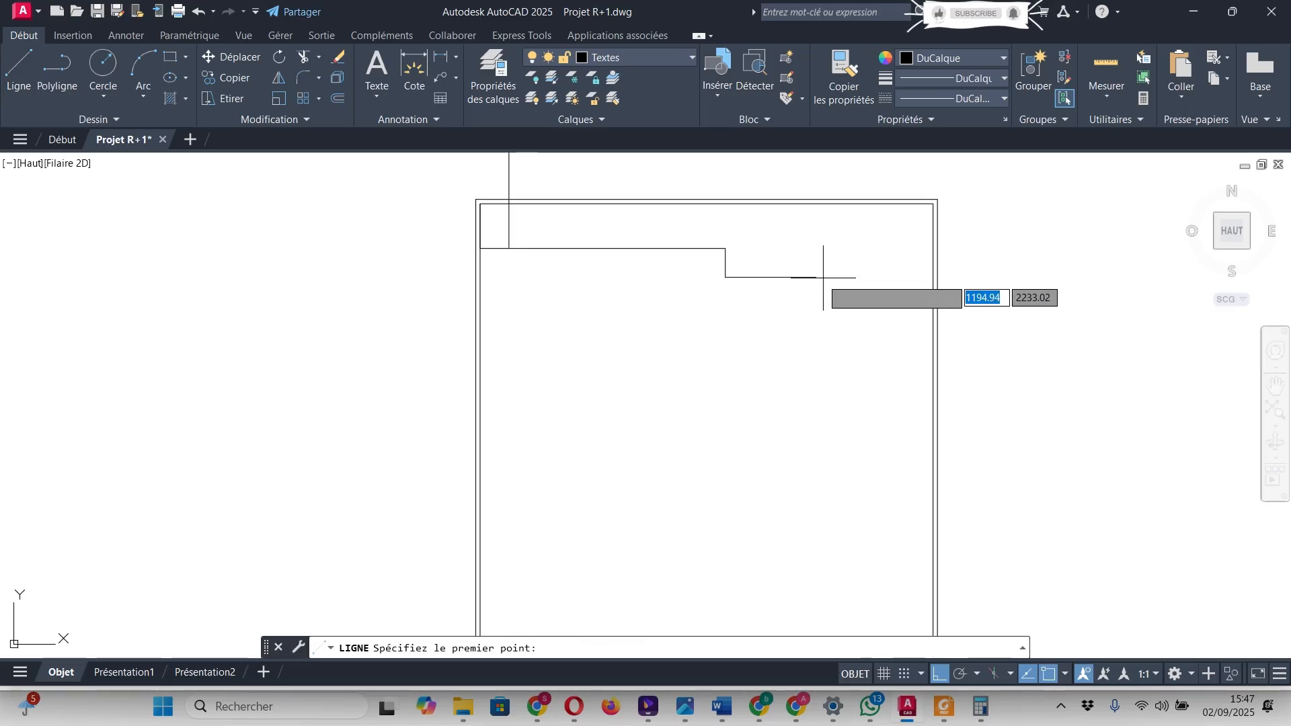
{"action": "left_click", "coordinate": [817, 276]}
{"action": "type", "text": "335"}
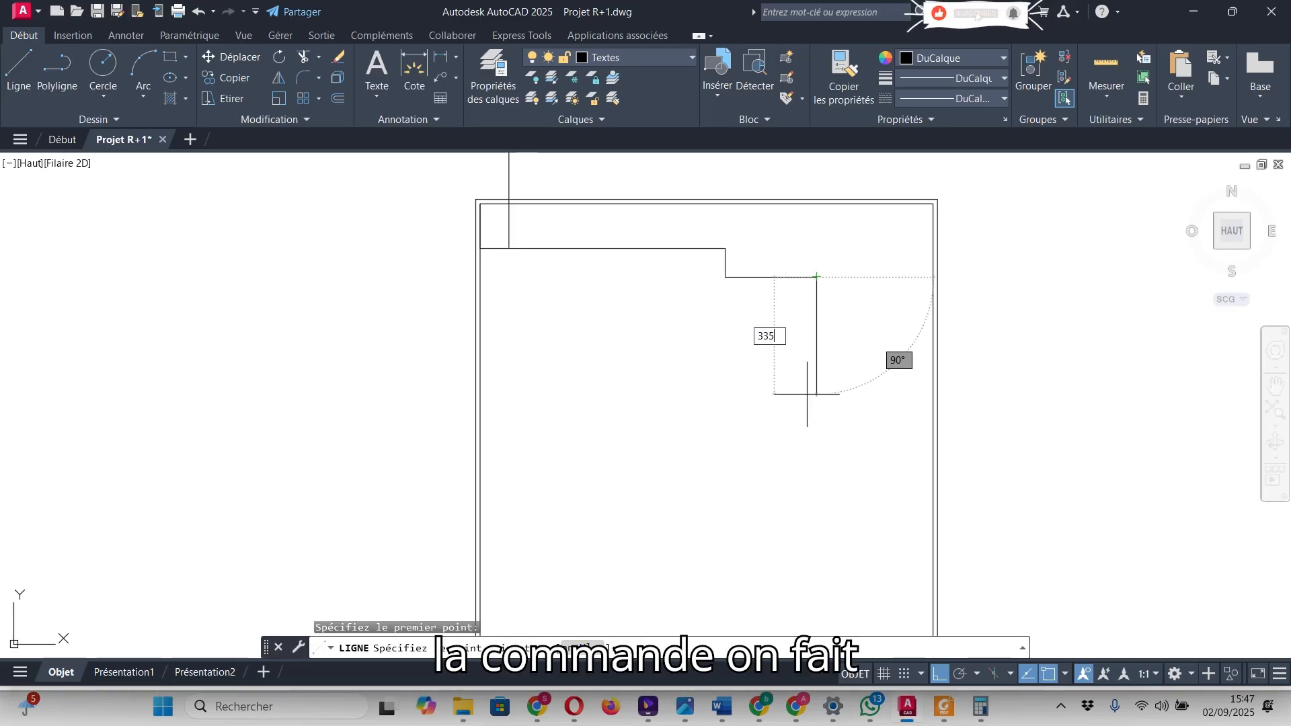
{"action": "key", "text": "Return"}
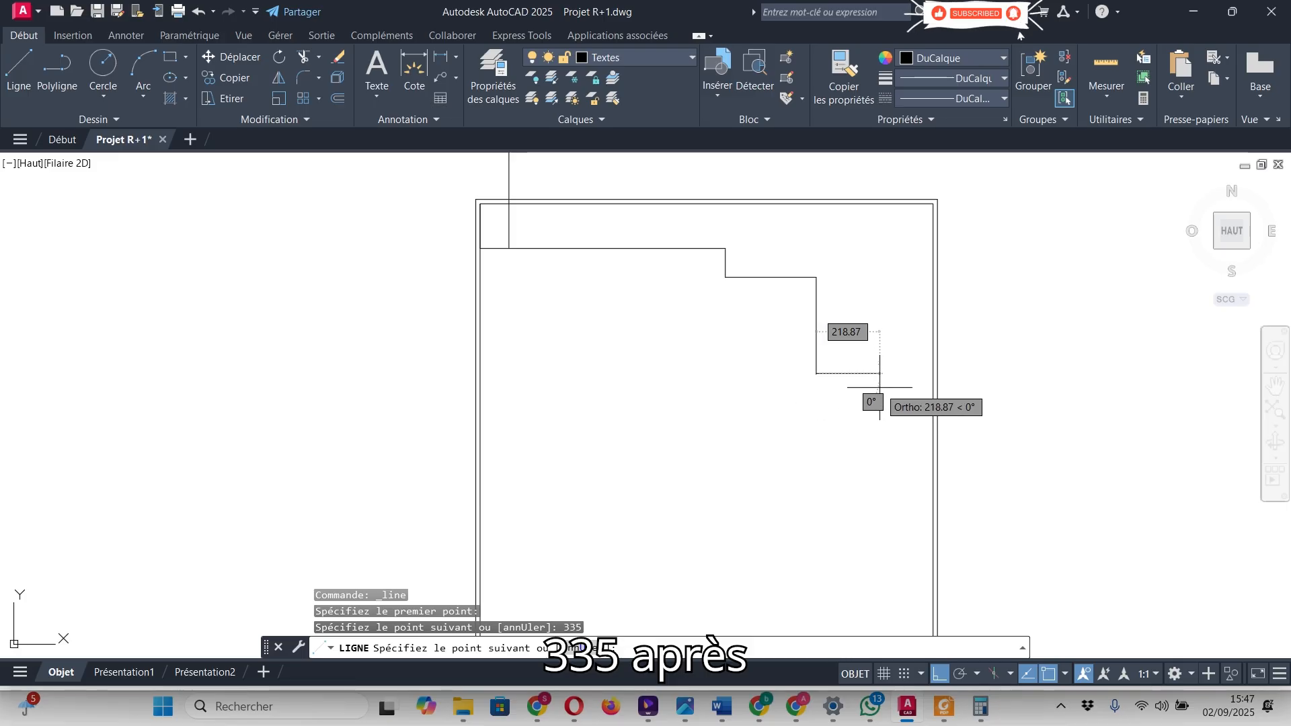
{"action": "key", "text": "Escape"}
- Switch back to the ground-floor plan PDF and add the 6.60 m² toilet's width and wall thickness in the calculator: 220 + 15
{"action": "key", "text": "alt+Tab"}
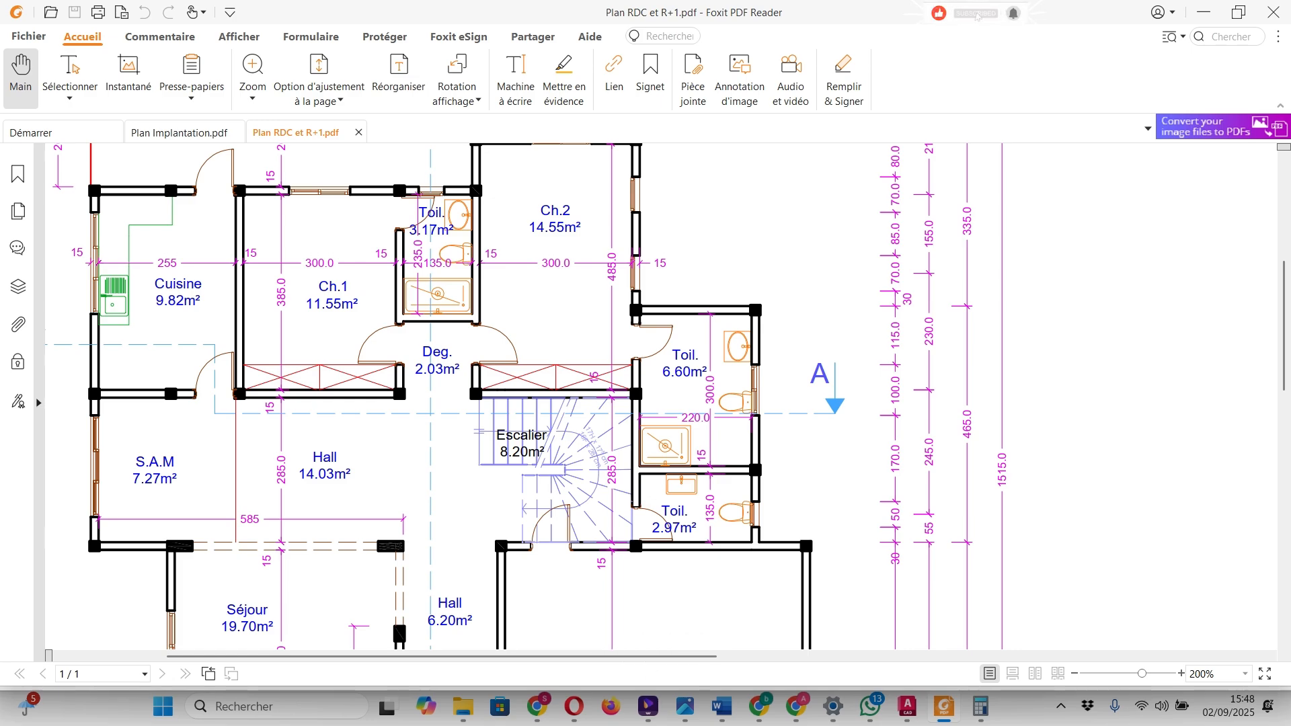
{"action": "scroll", "coordinate": [531, 397], "scroll_direction": "up", "scroll_amount": 3}
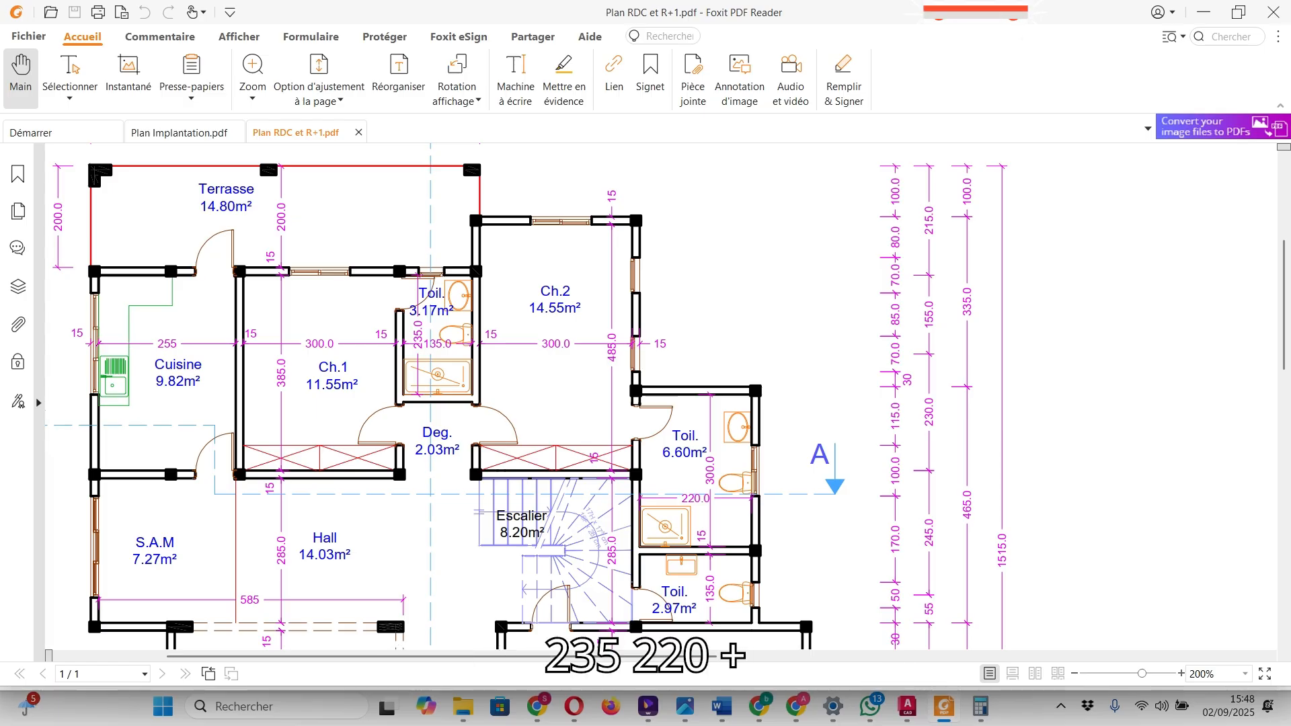
{"action": "key", "text": "alt+Tab"}
{"action": "type", "text": "220"}
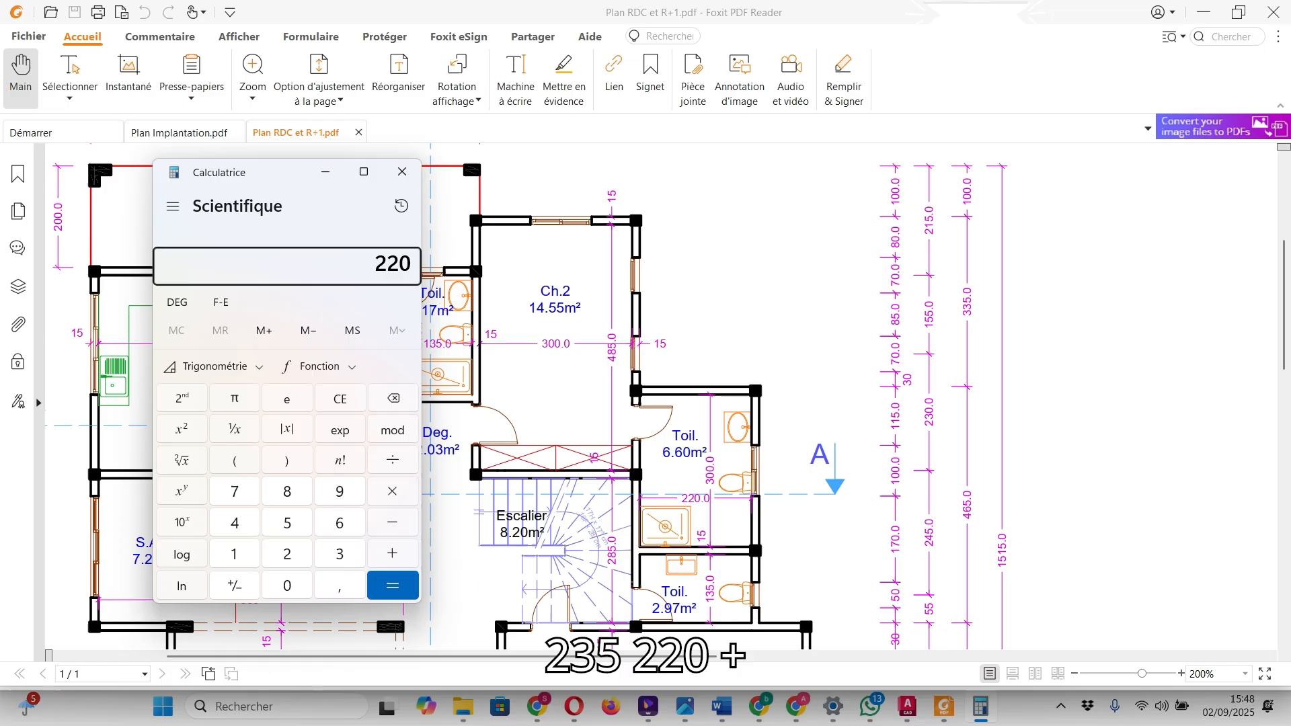
{"action": "type", "text": " + 15"}
{"action": "key", "text": "Return"}
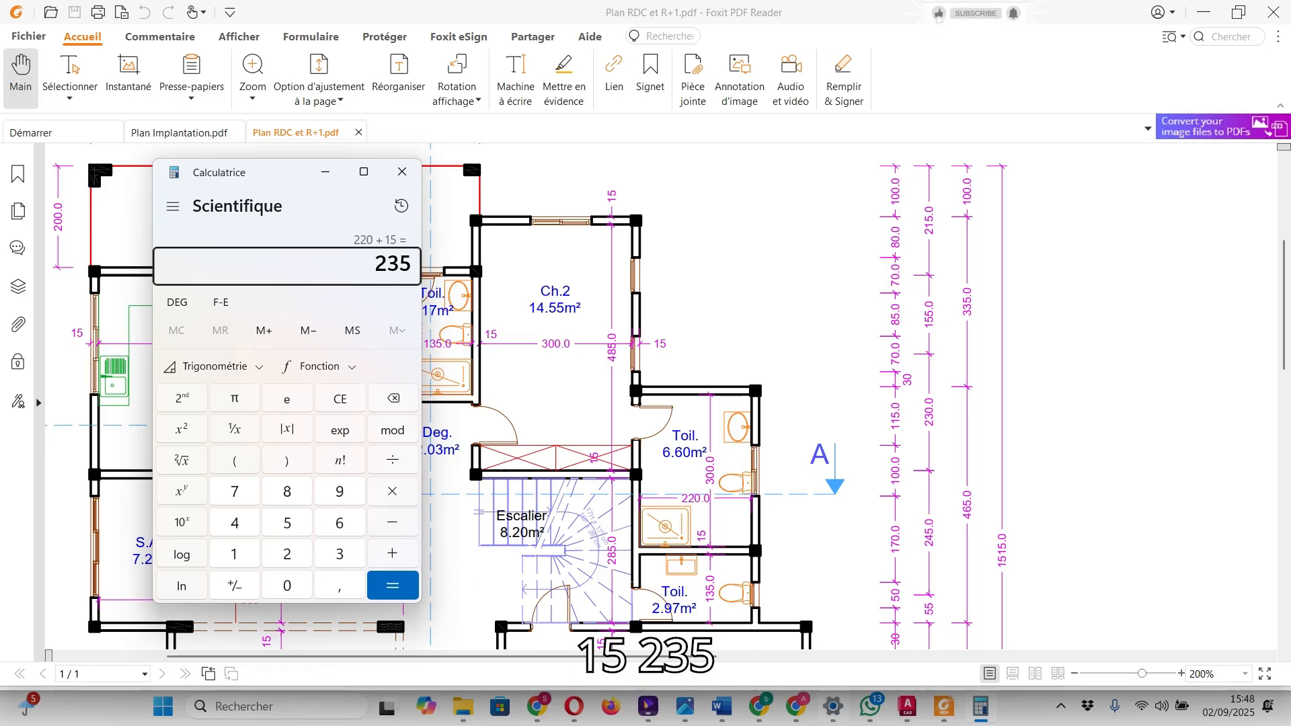
- Switch to AutoCAD and extend the stepped building outline from its lower end with a horizontal polyline 235 long, running right
{"action": "left_click", "coordinate": [906, 705]}
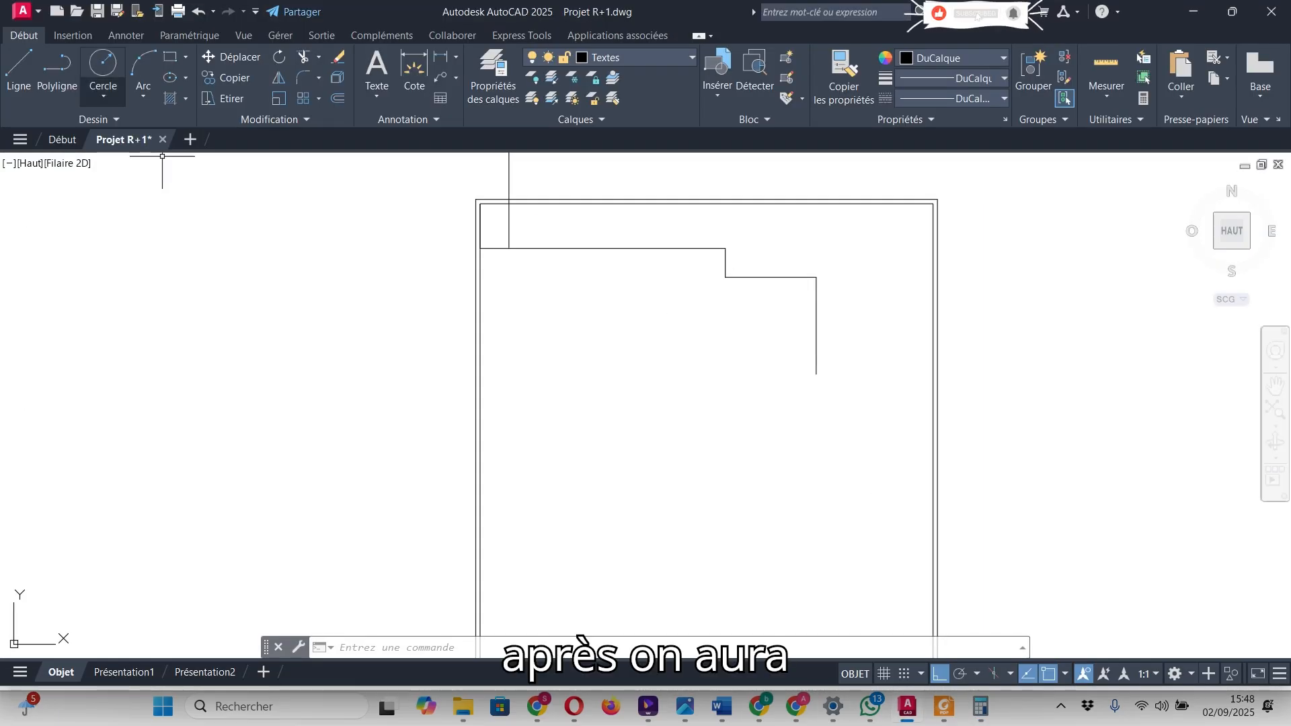
{"action": "left_click", "coordinate": [57, 67]}
{"action": "left_click", "coordinate": [816, 374]}
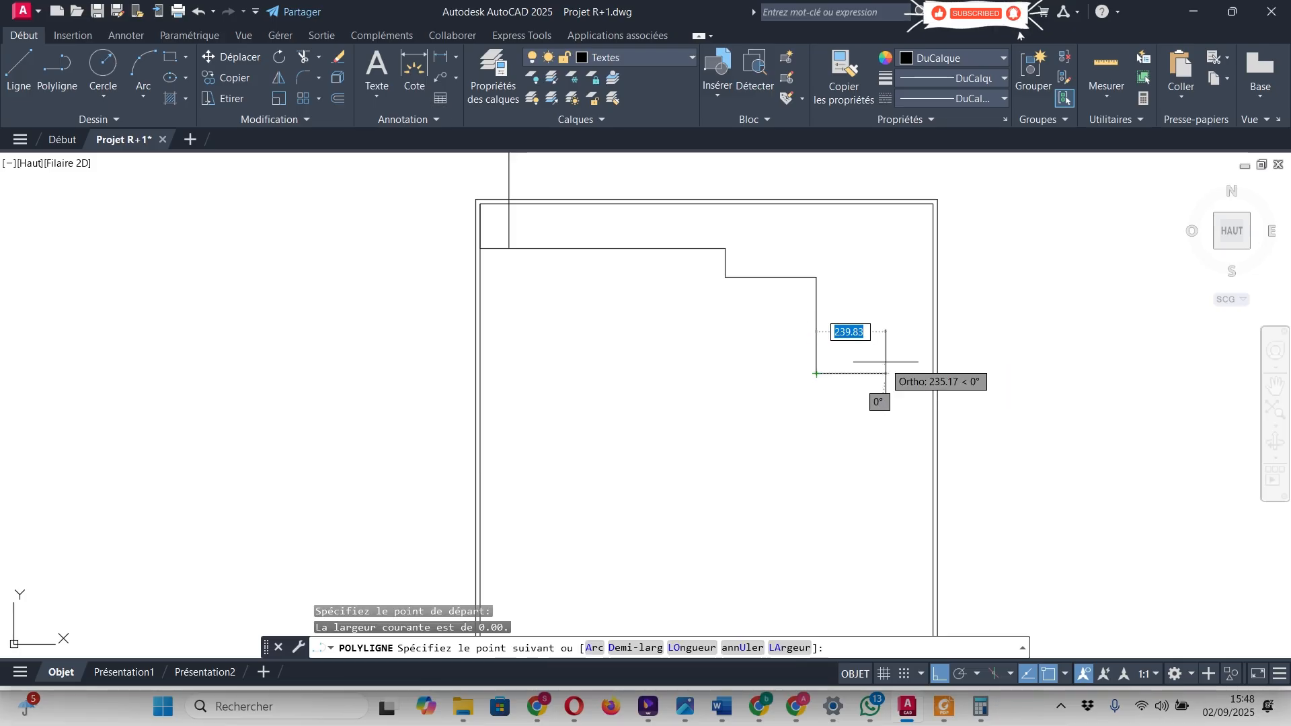
{"action": "type", "text": "235"}
{"action": "key", "text": "Return"}
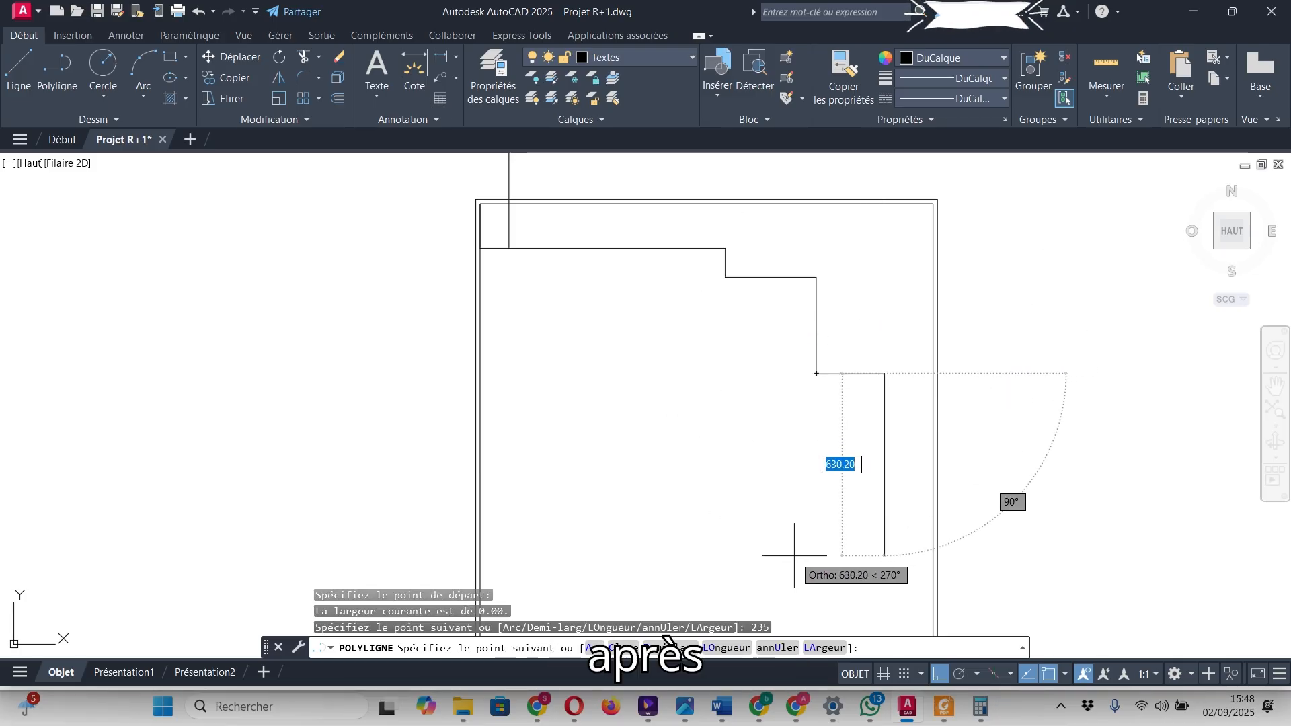
{"action": "key", "text": "Escape"}
- Read the side dimensions beside the toilets in the Foxit PDF plan and add 115+100+170+50+30 in the Calculator
{"action": "left_click", "coordinate": [944, 706]}
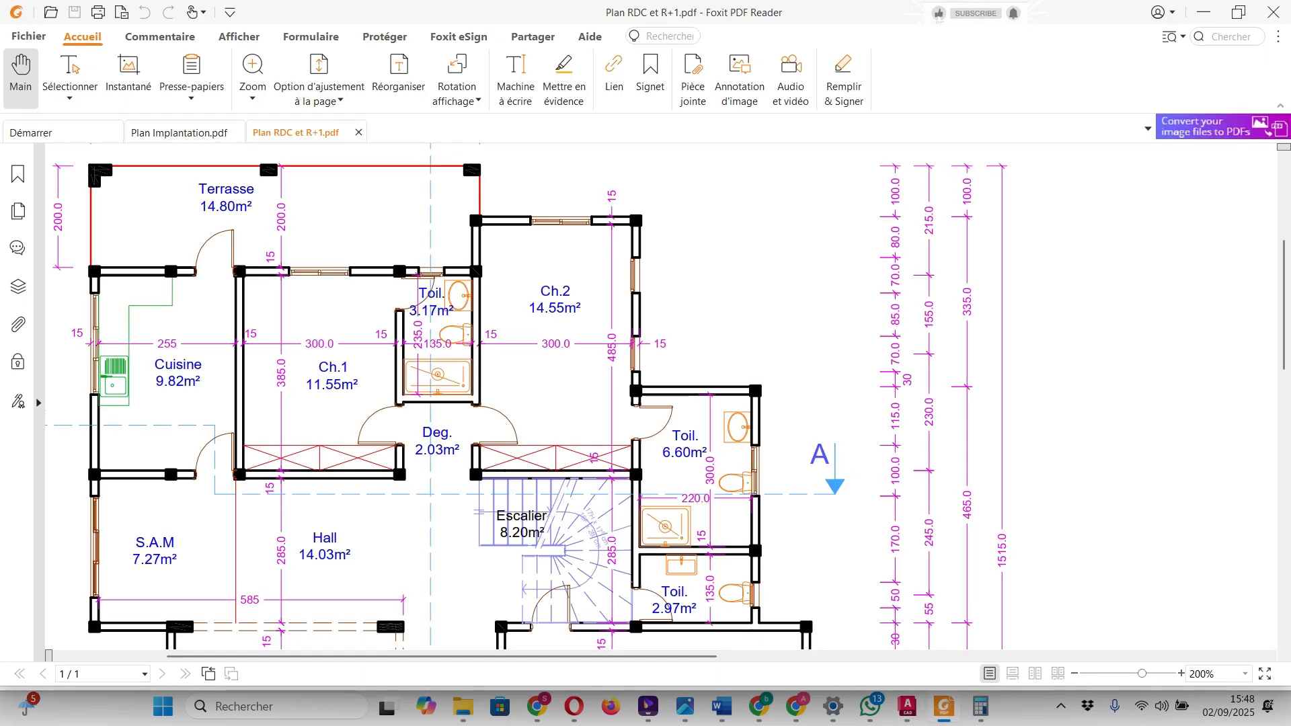
{"action": "scroll", "coordinate": [530, 396], "scroll_direction": "down", "scroll_amount": 3}
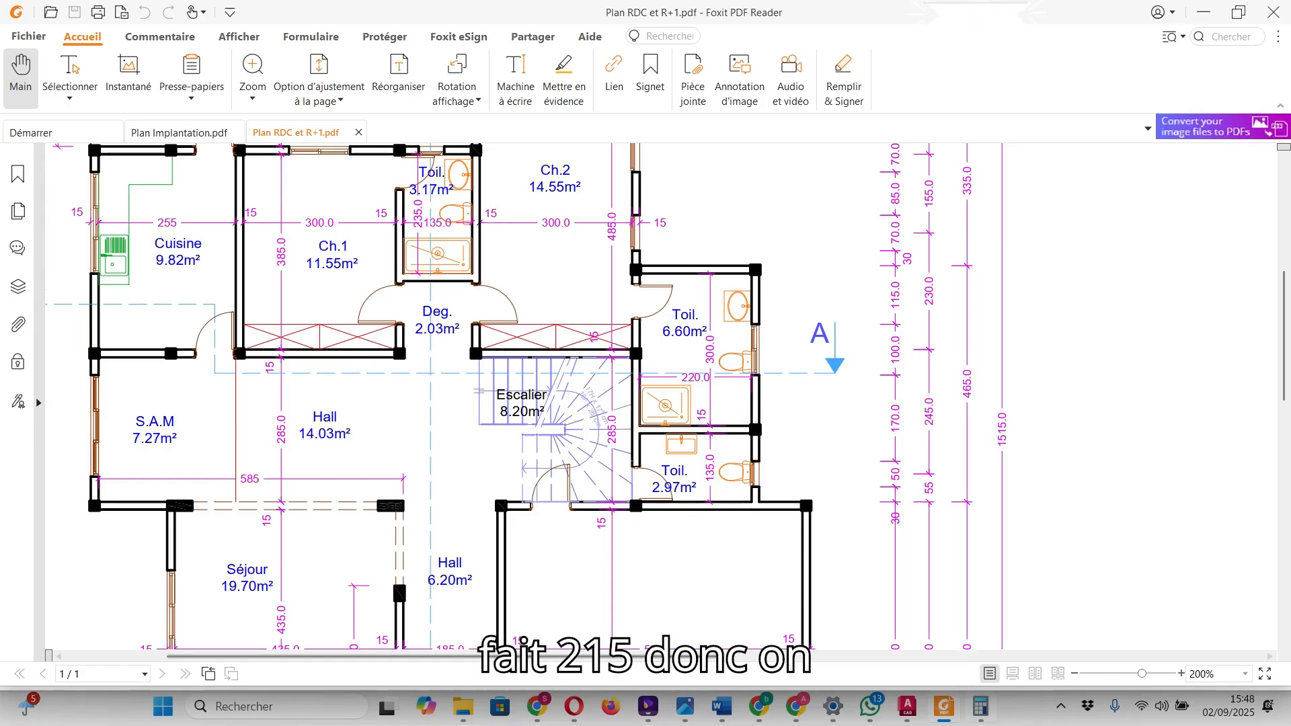
{"action": "left_click", "coordinate": [980, 706]}
{"action": "type", "text": "115+100"}
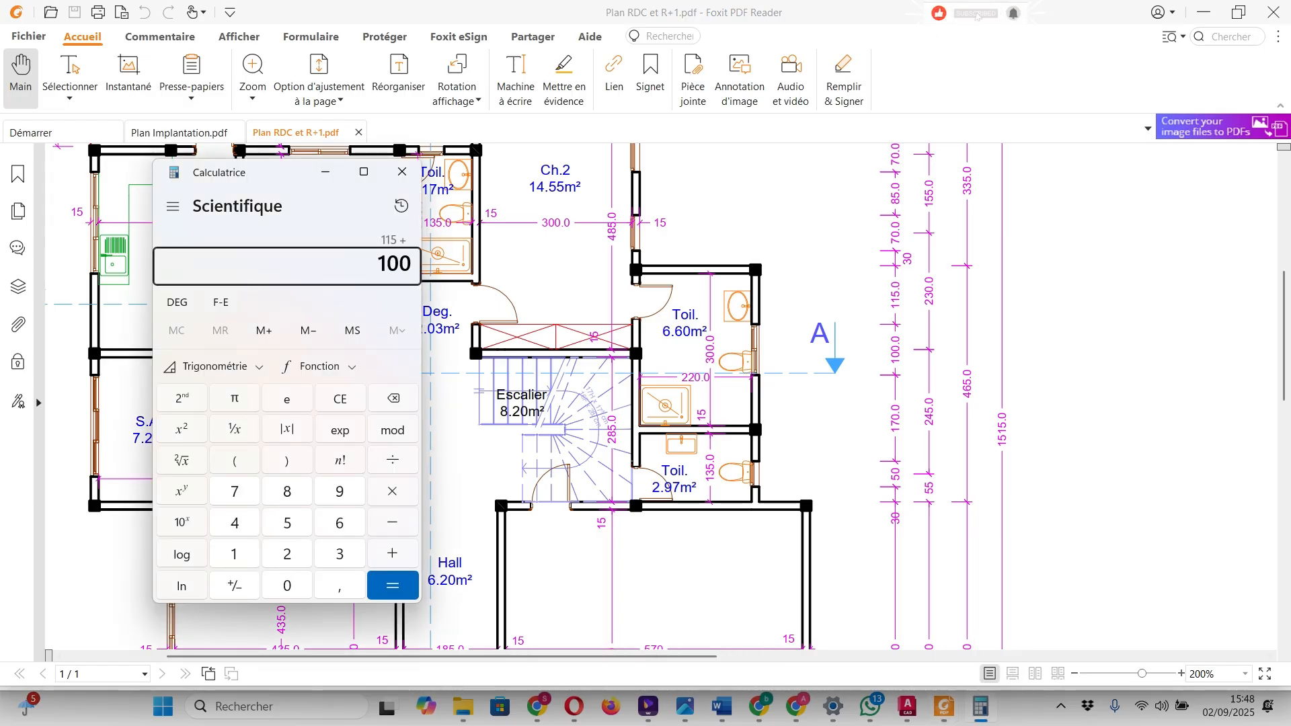
{"action": "key", "text": "plus"}
{"action": "type", "text": "170"}
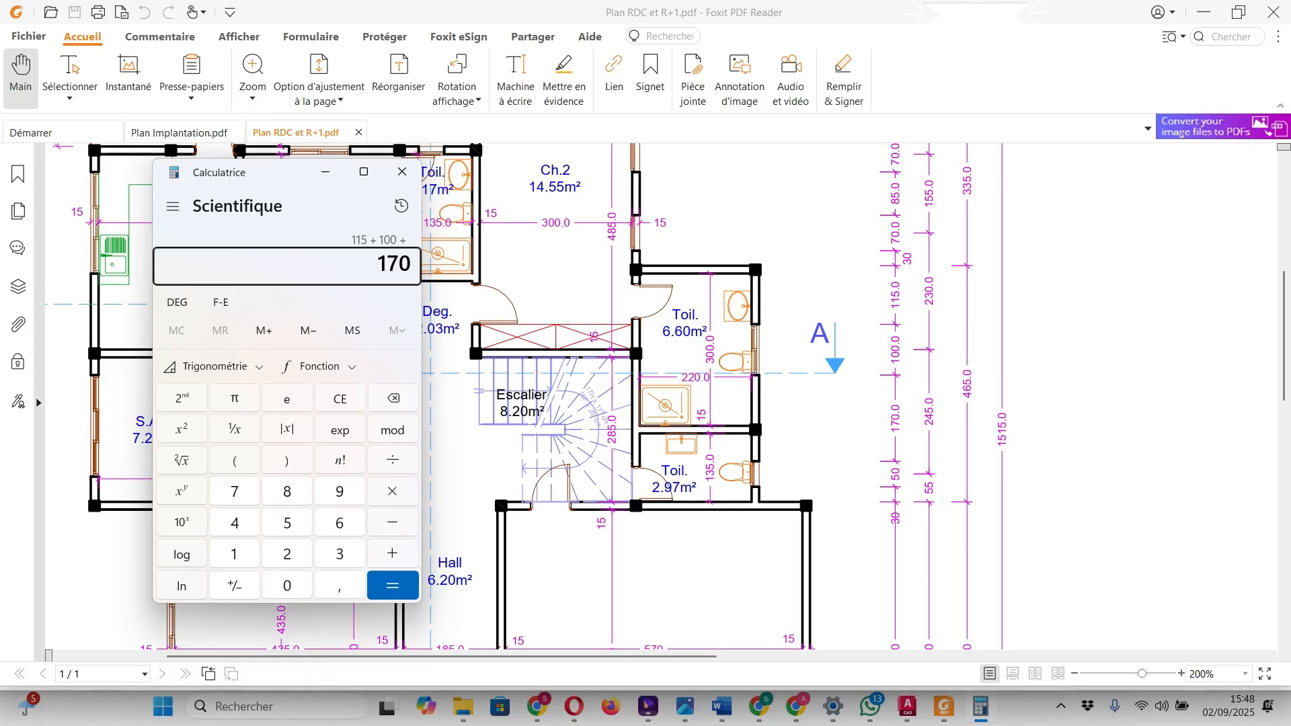
{"action": "key", "text": "plus"}
{"action": "type", "text": "50"}
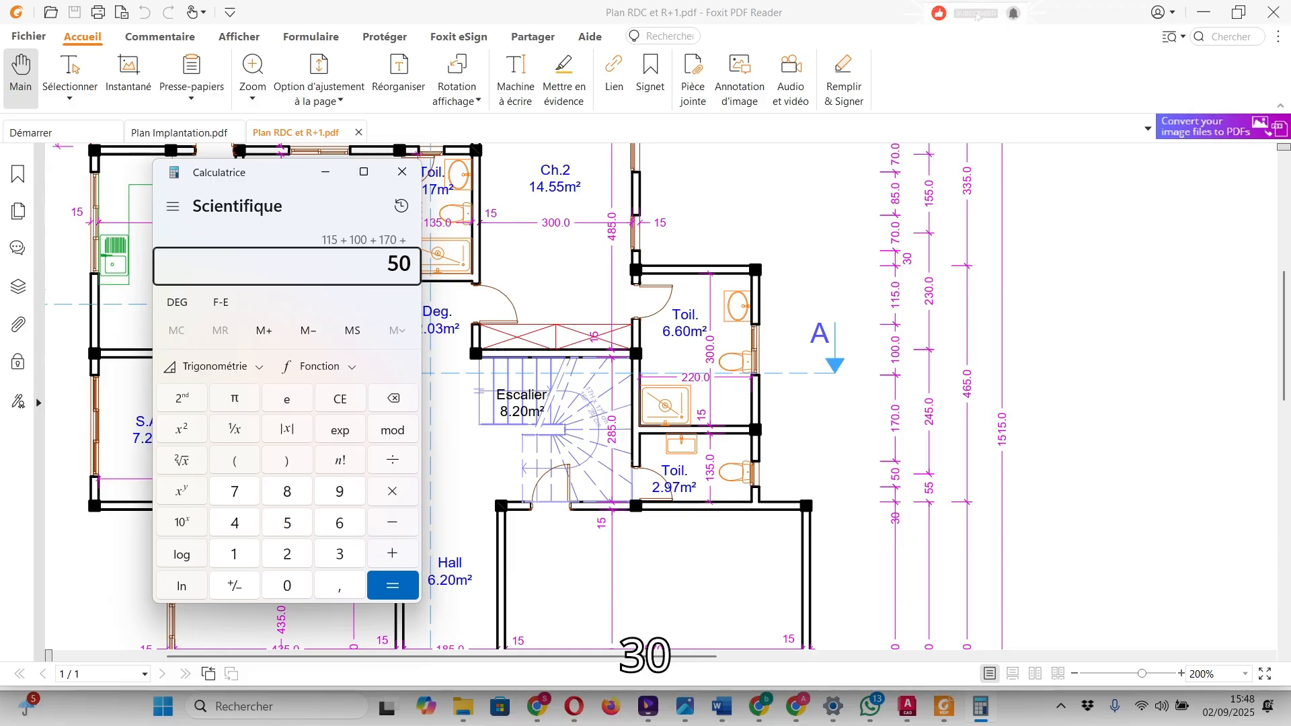
{"action": "key", "text": "plus"}
{"action": "type", "text": "30"}
{"action": "key", "text": "Return"}
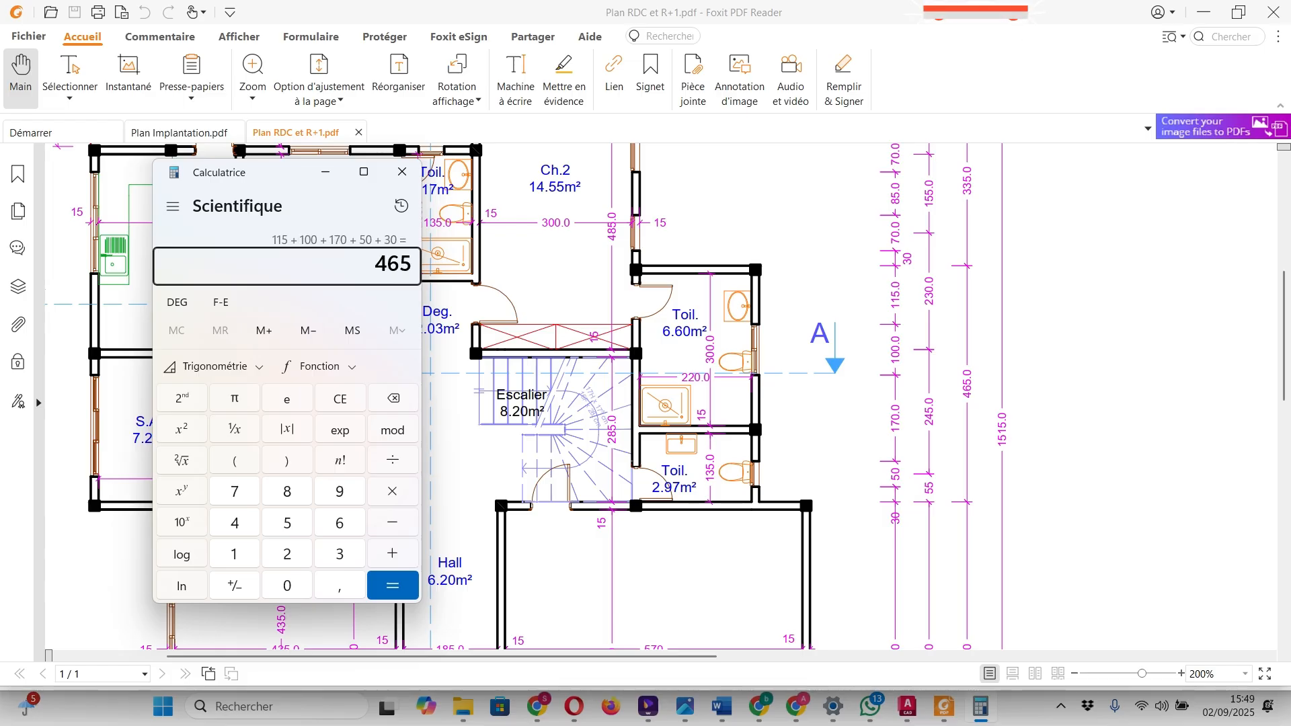
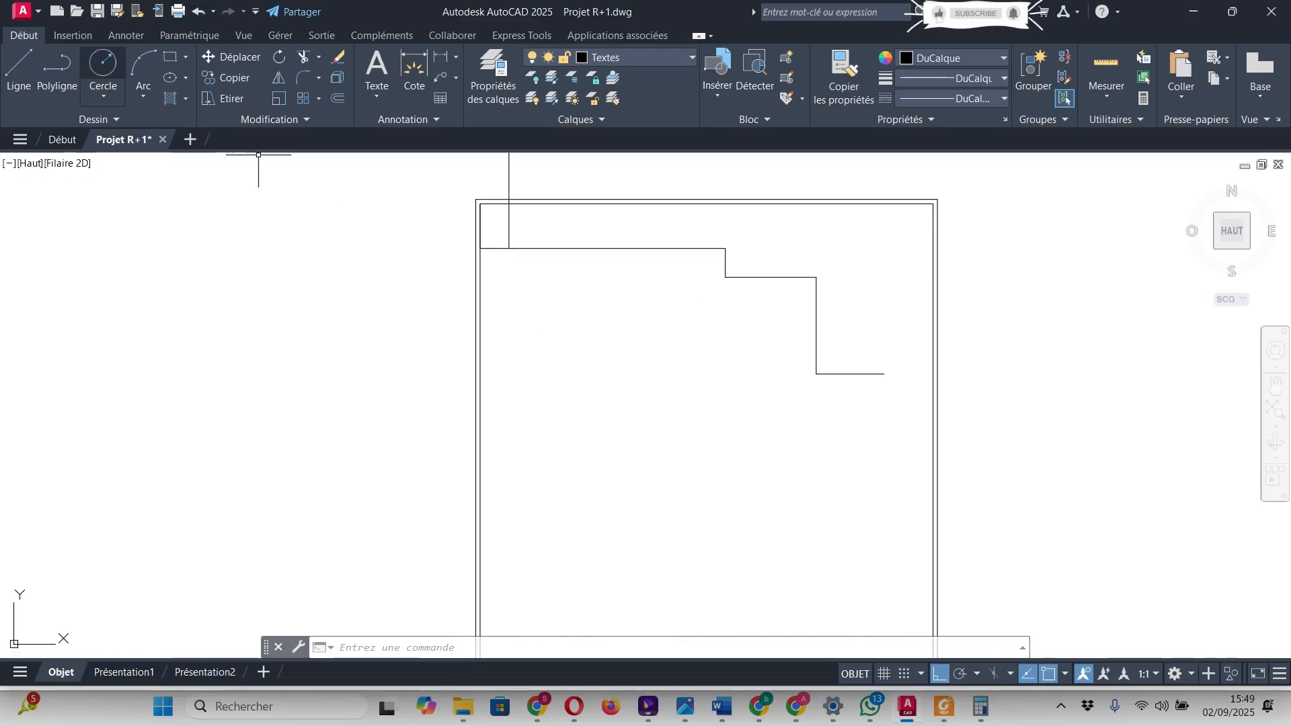
- Draw a vertical polyline 465 long downward from the right end of the last horizontal outline segment
{"action": "left_click", "coordinate": [57, 68]}
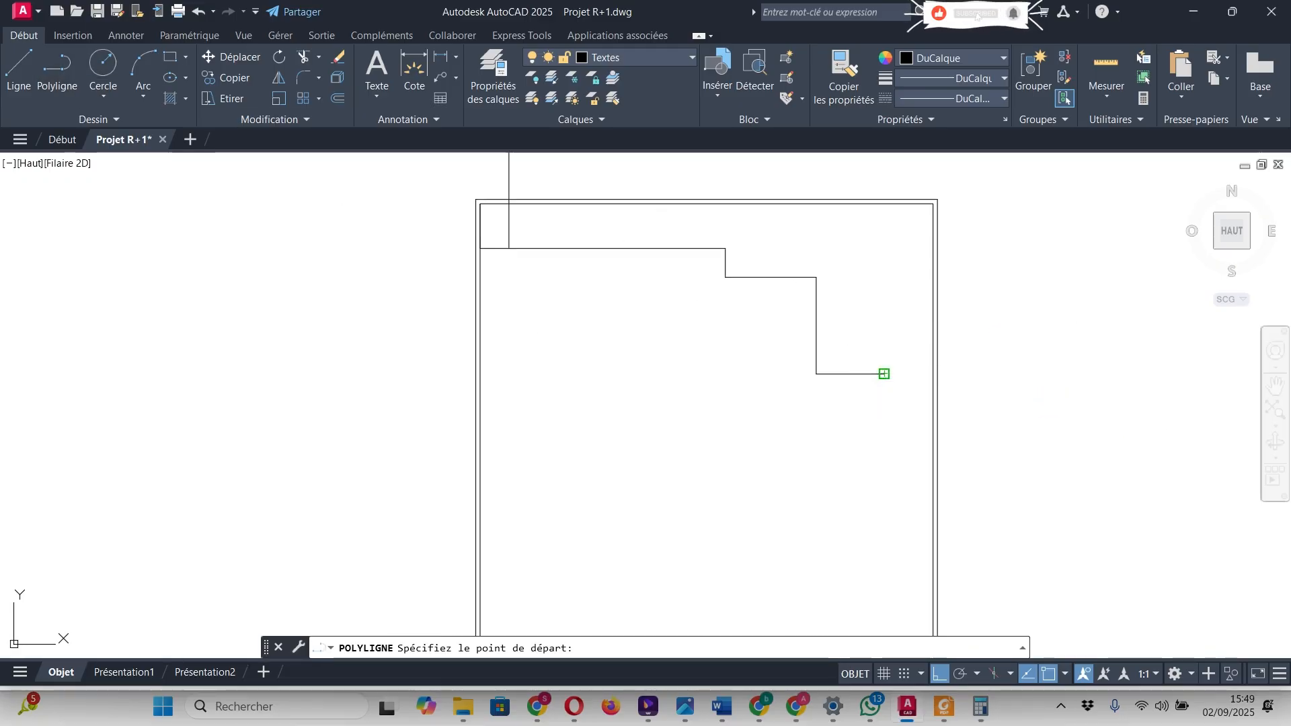
{"action": "left_click", "coordinate": [885, 374]}
{"action": "type", "text": "465"}
{"action": "key", "text": "Return"}
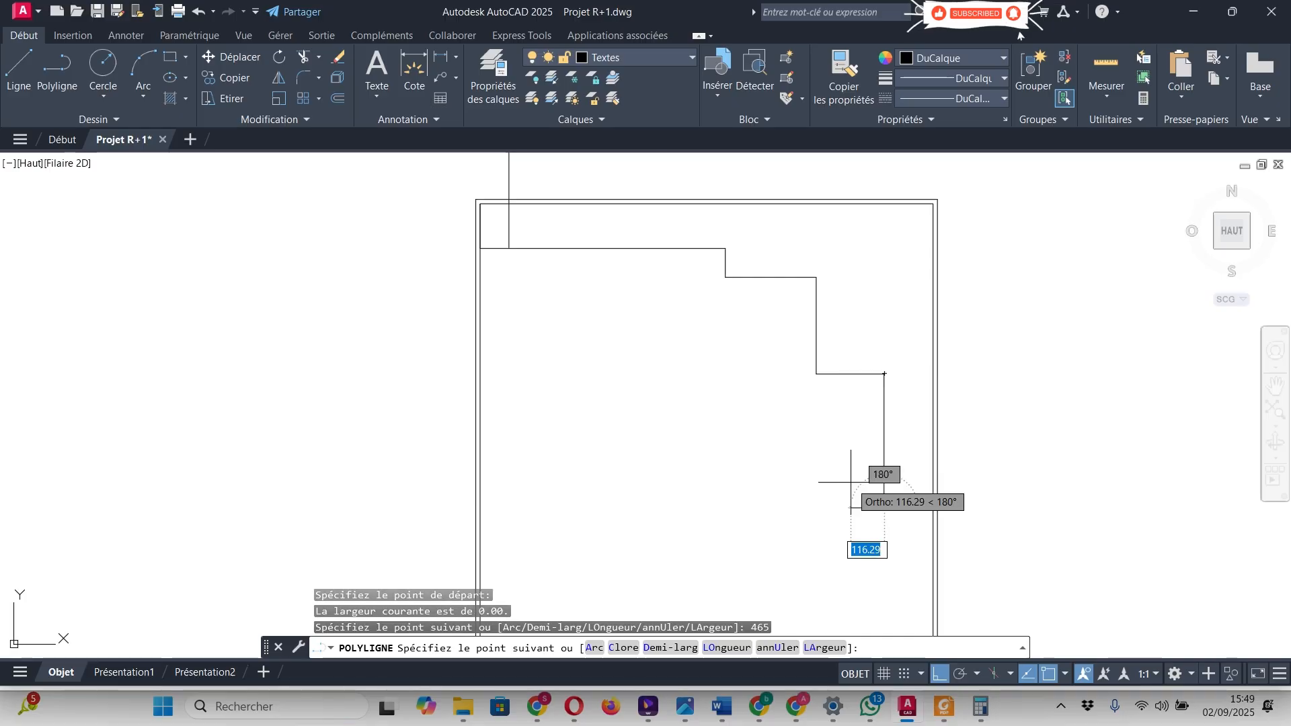
{"action": "key", "text": "Escape"}
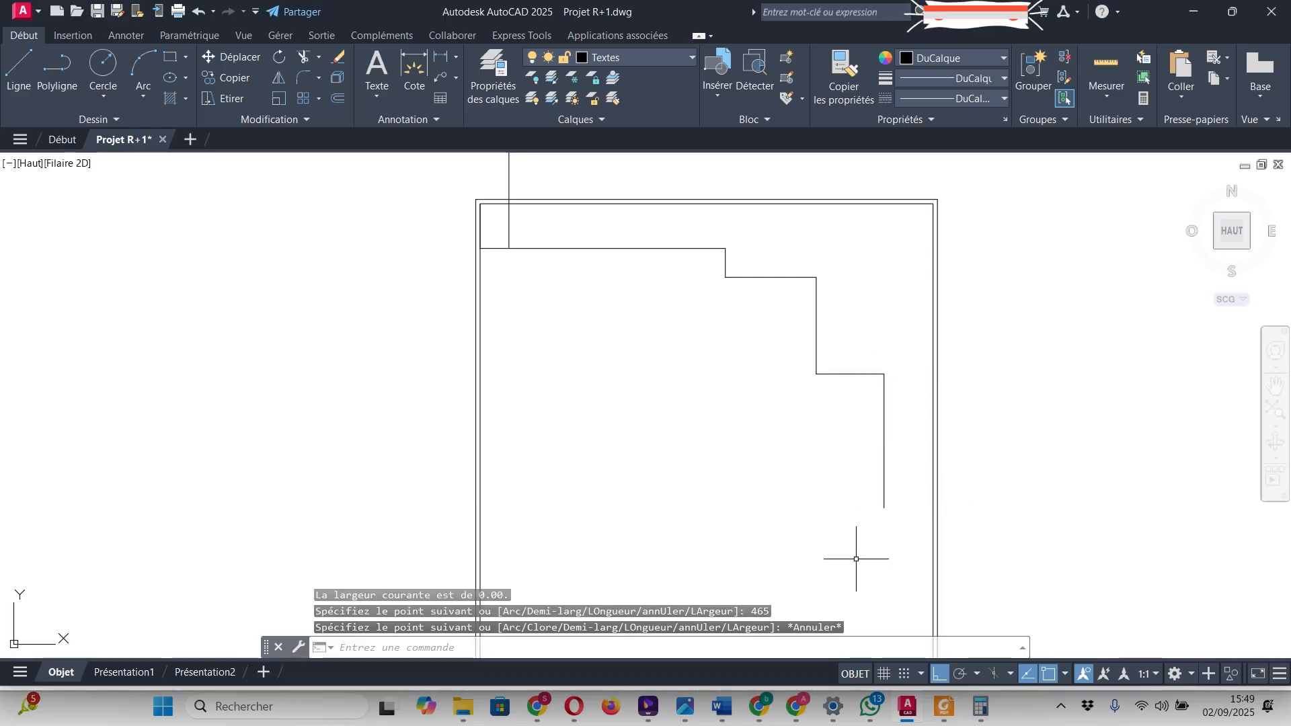
- Examine the Foxit PDF plan for the offset between the toilets and the garage wall and for the garage's side length
{"action": "left_click", "coordinate": [944, 706]}
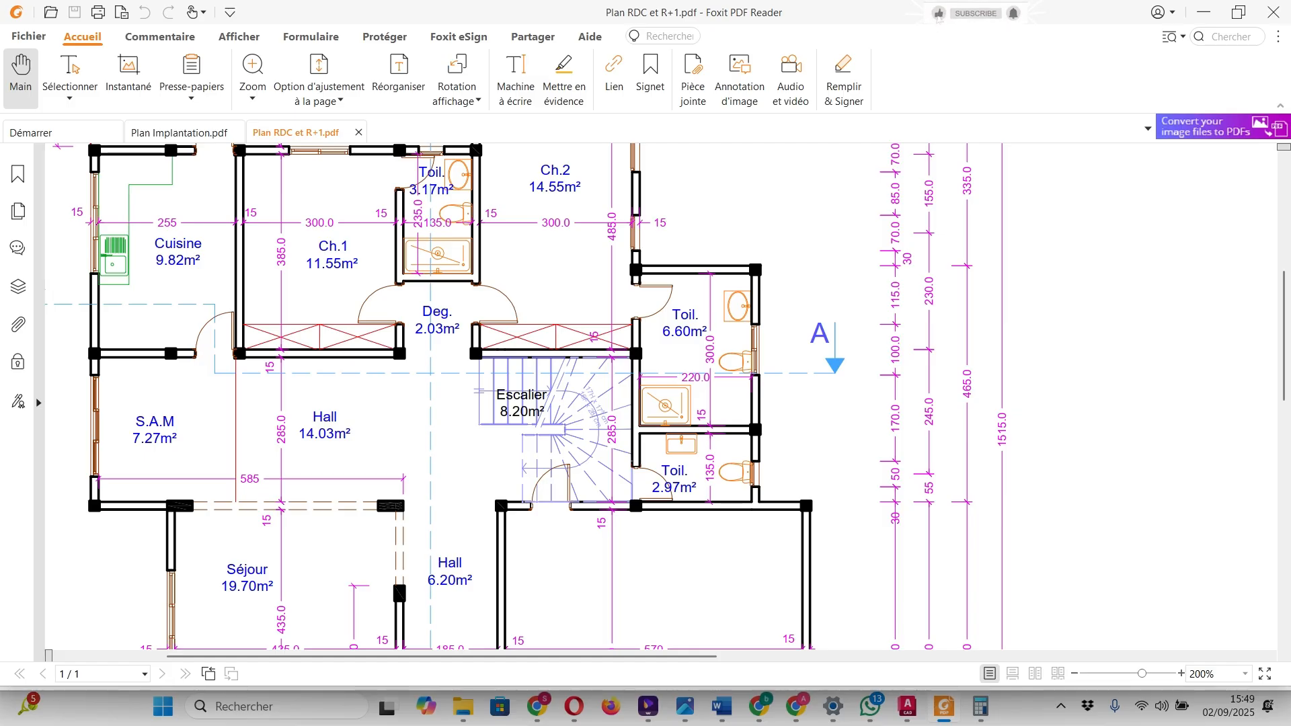
{"action": "scroll", "coordinate": [504, 585], "scroll_direction": "down", "scroll_amount": 4}
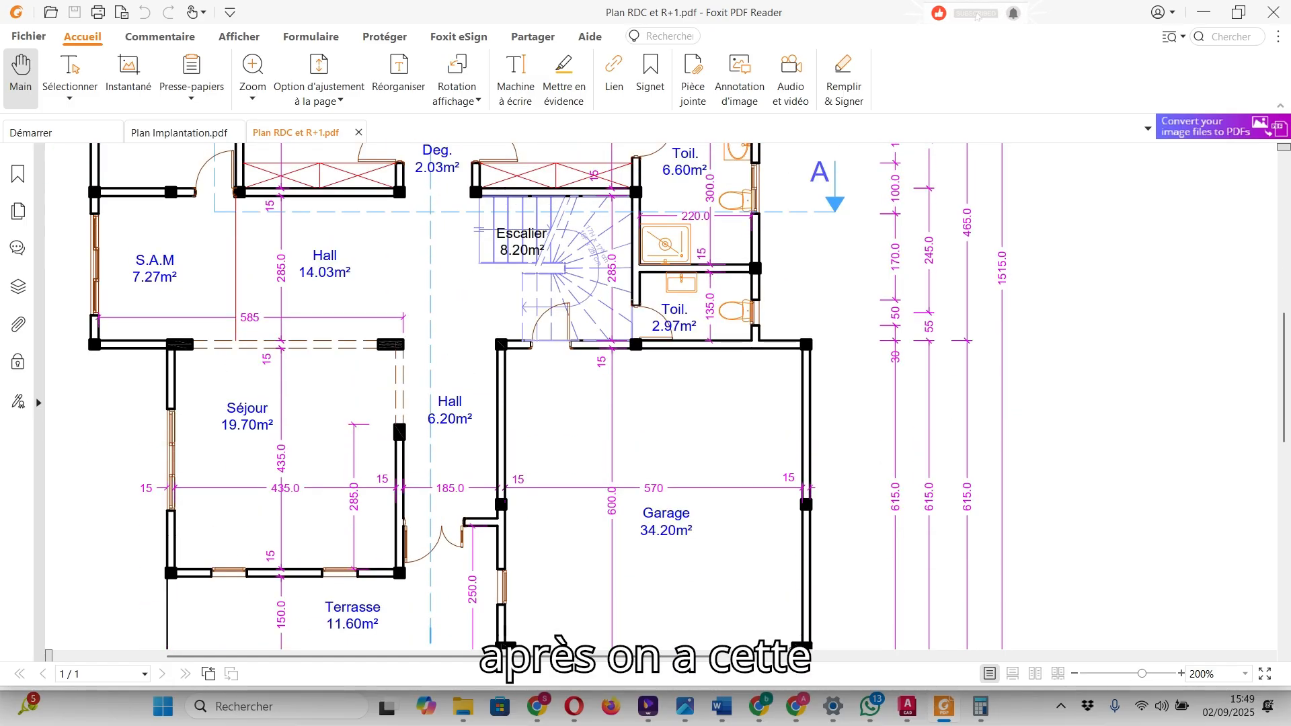
{"action": "scroll", "coordinate": [504, 403], "scroll_direction": "up", "scroll_amount": 12}
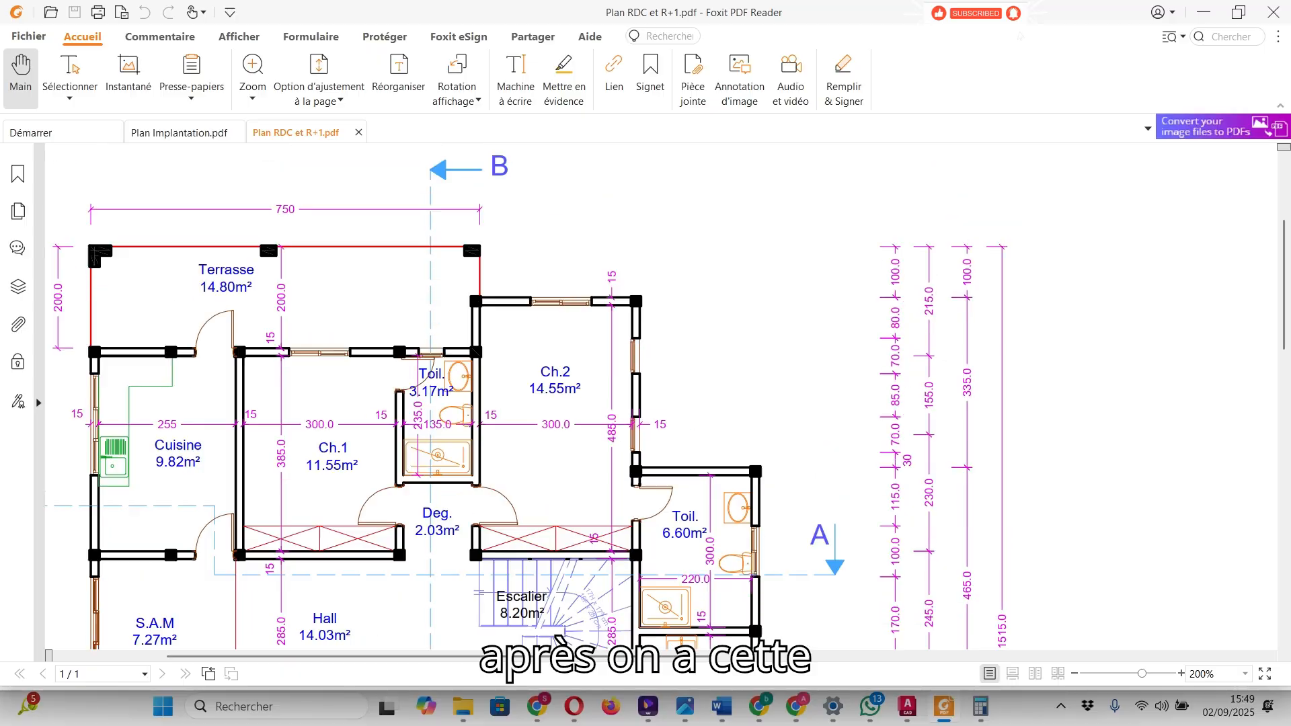
{"action": "scroll", "coordinate": [504, 403], "scroll_direction": "down", "scroll_amount": 10}
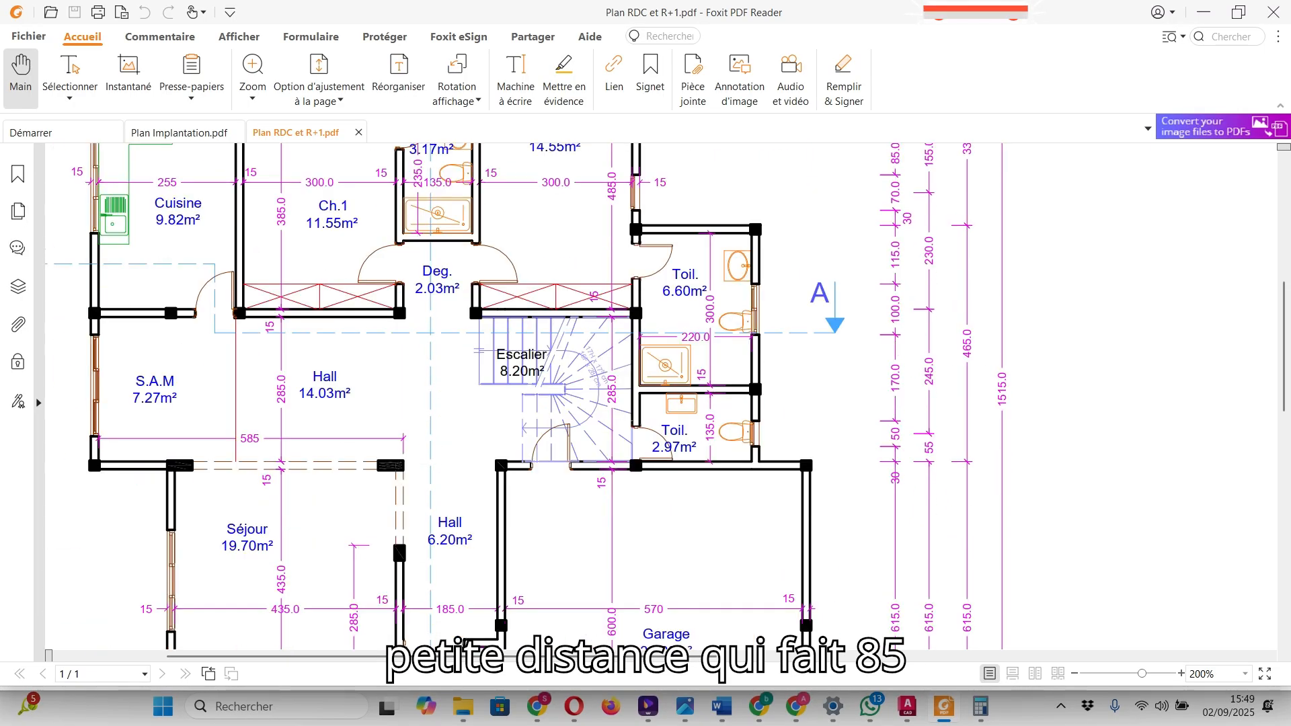
{"action": "scroll", "coordinate": [505, 404], "scroll_direction": "down", "scroll_amount": 2}
{"action": "scroll", "coordinate": [504, 403], "scroll_direction": "down", "scroll_amount": 2}
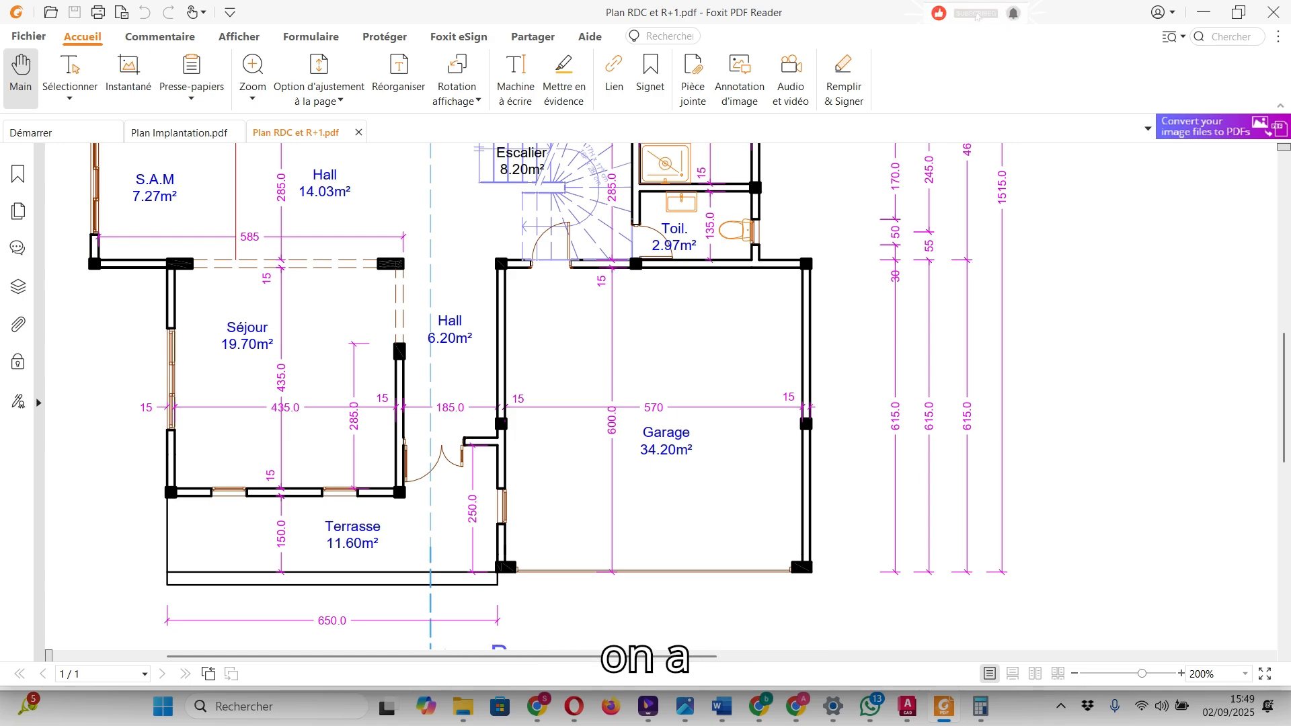
{"action": "left_click", "coordinate": [907, 705]}
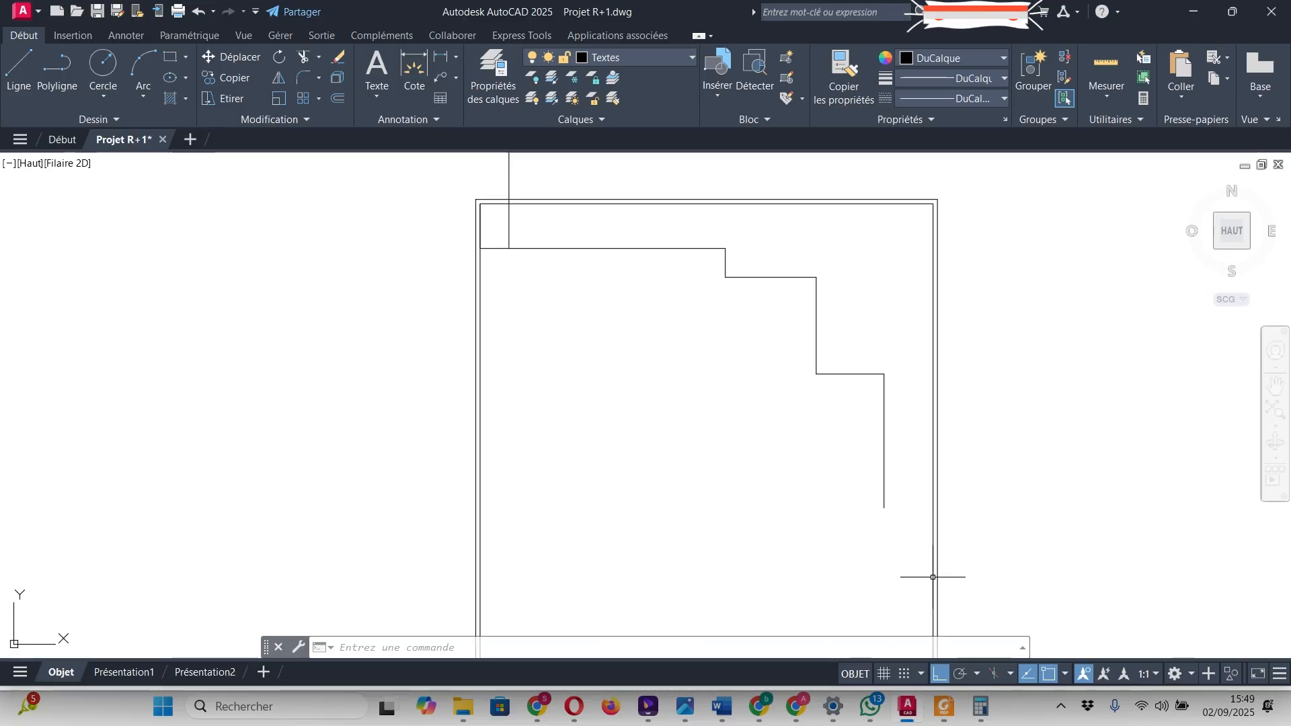
{"action": "left_click", "coordinate": [943, 706]}
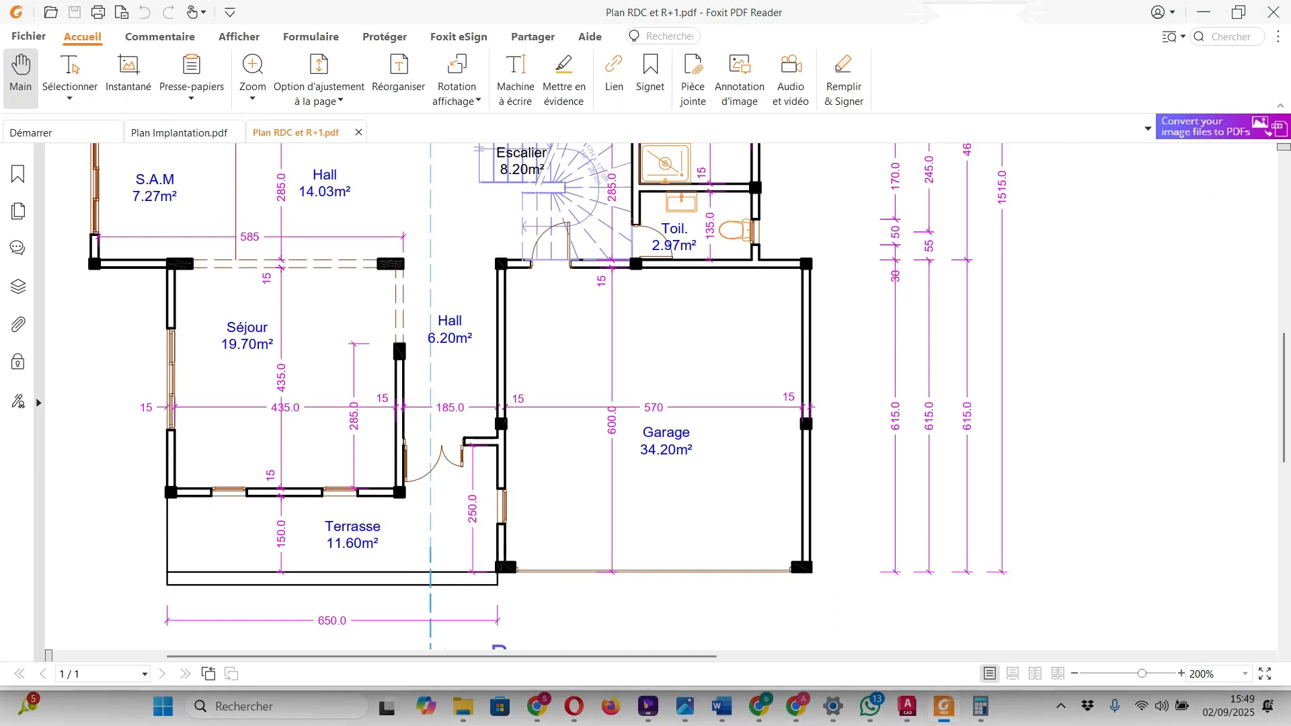
{"action": "left_click", "coordinate": [943, 706]}
{"action": "left_click", "coordinate": [943, 706]}
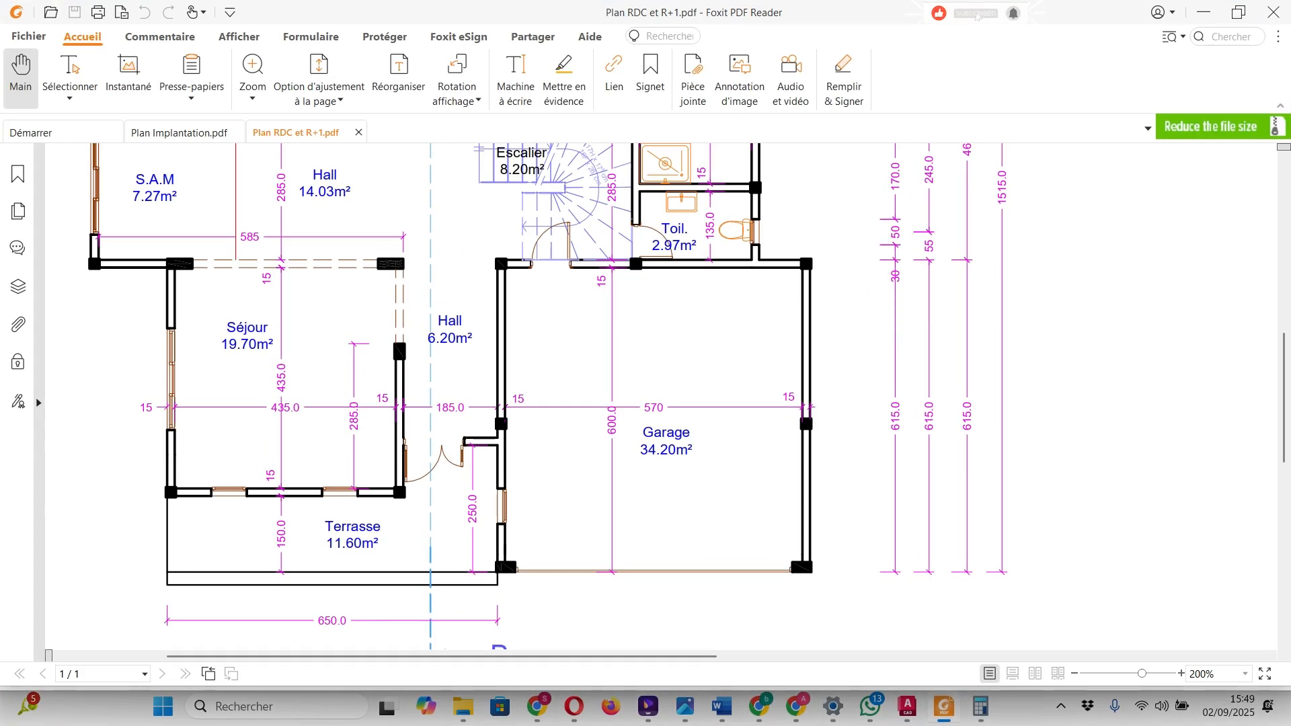
{"action": "left_click", "coordinate": [944, 706]}
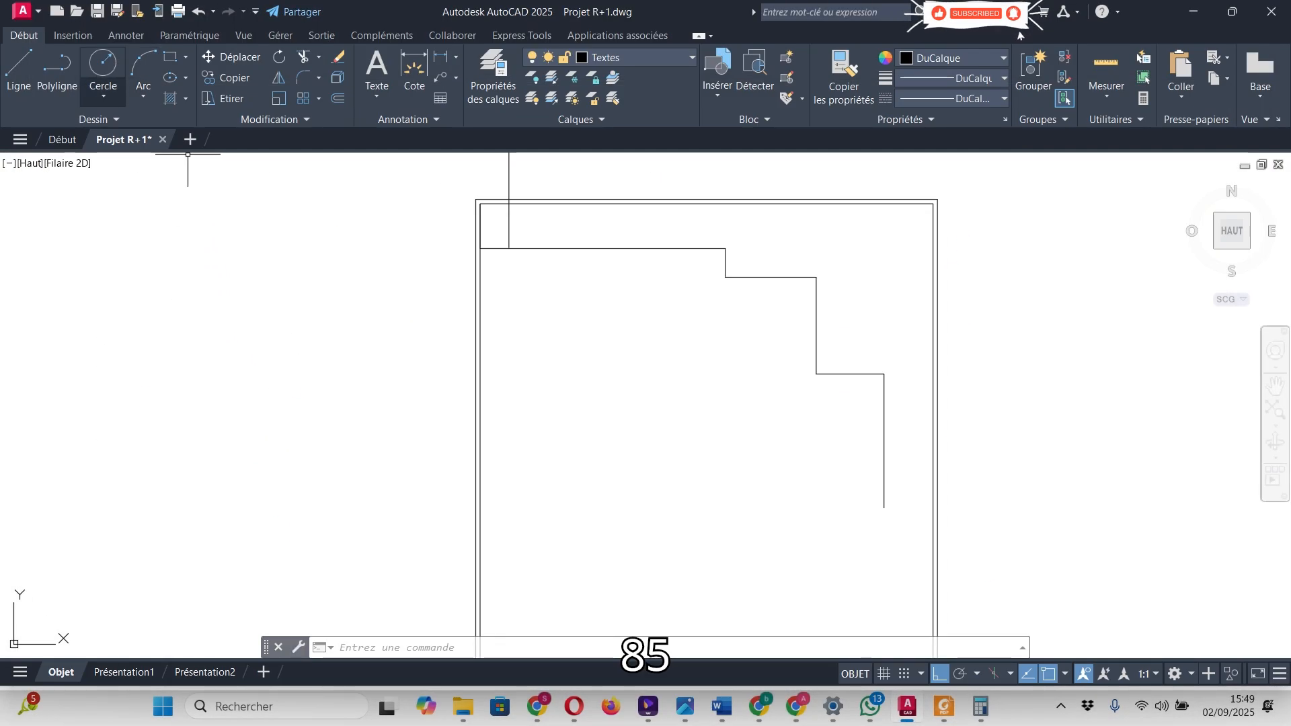
- Continue the outline from its lower end with a polyline running 85 to the right and 615 straight down
{"action": "left_click", "coordinate": [57, 71]}
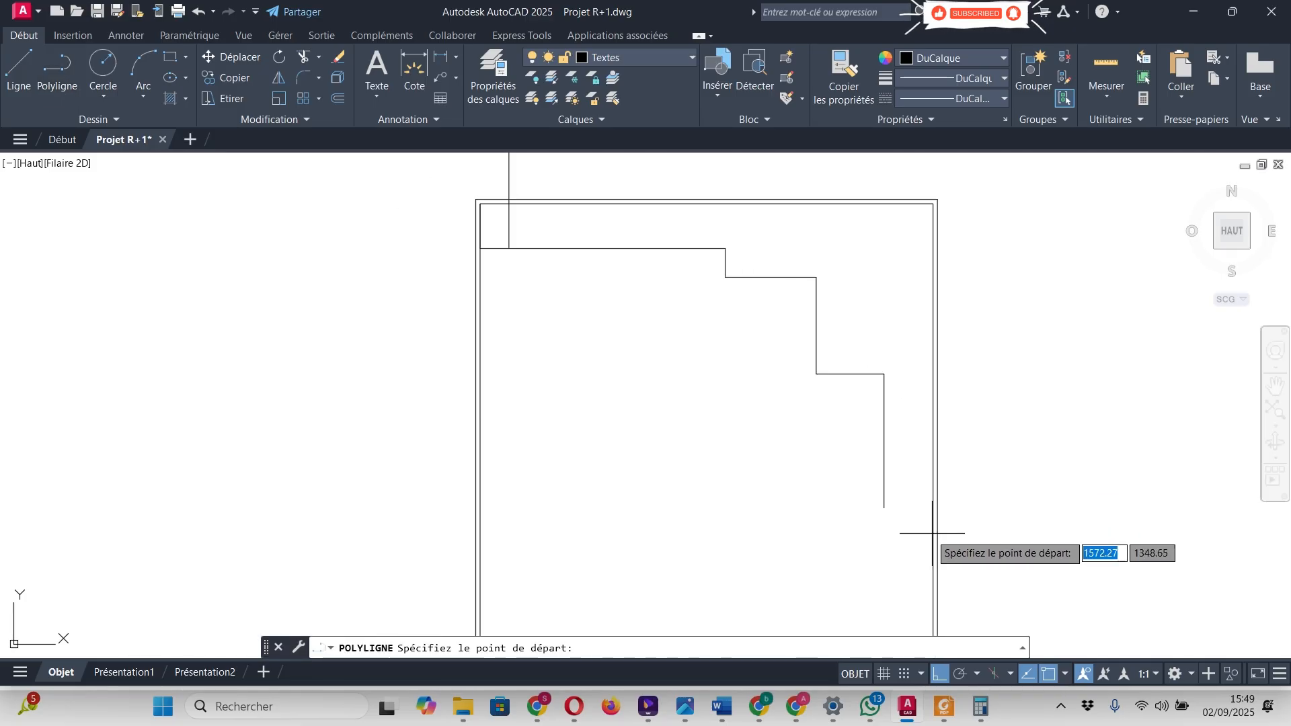
{"action": "left_click", "coordinate": [884, 507]}
{"action": "scroll", "coordinate": [929, 513], "scroll_direction": "up", "scroll_amount": 2}
{"action": "scroll", "coordinate": [931, 514], "scroll_direction": "up", "scroll_amount": 3}
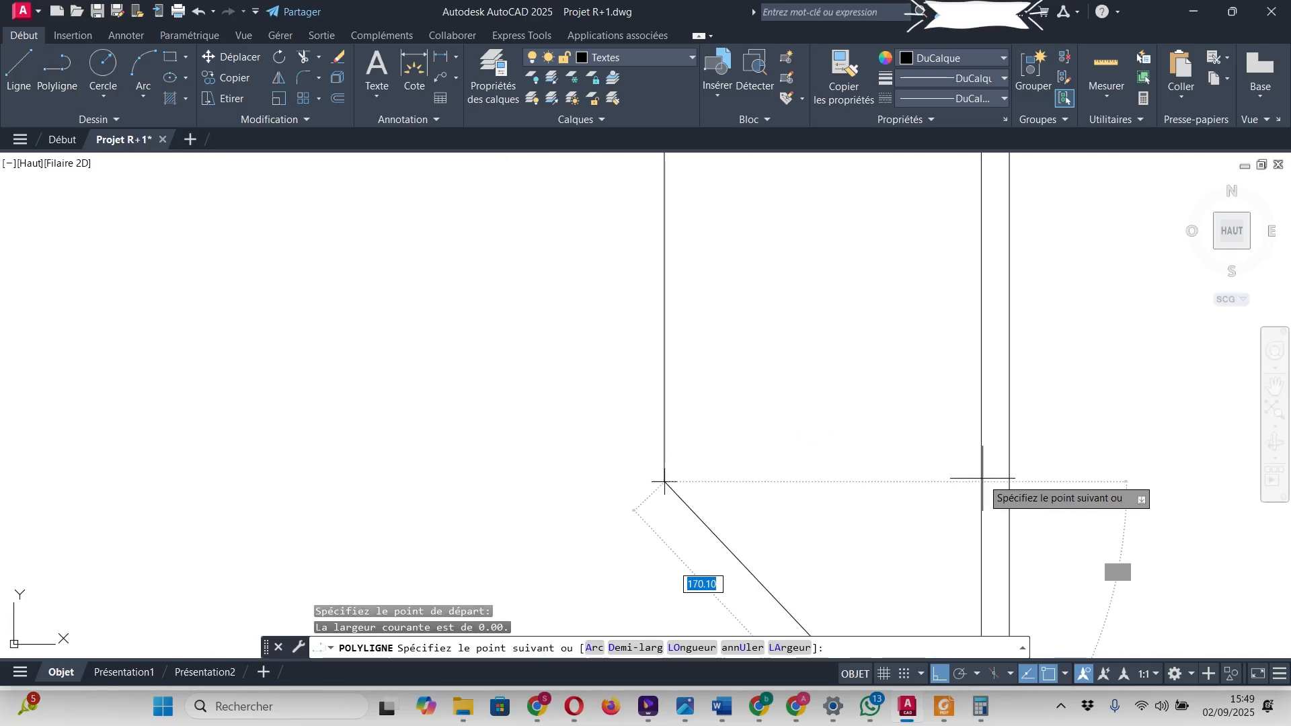
{"action": "type", "text": "85"}
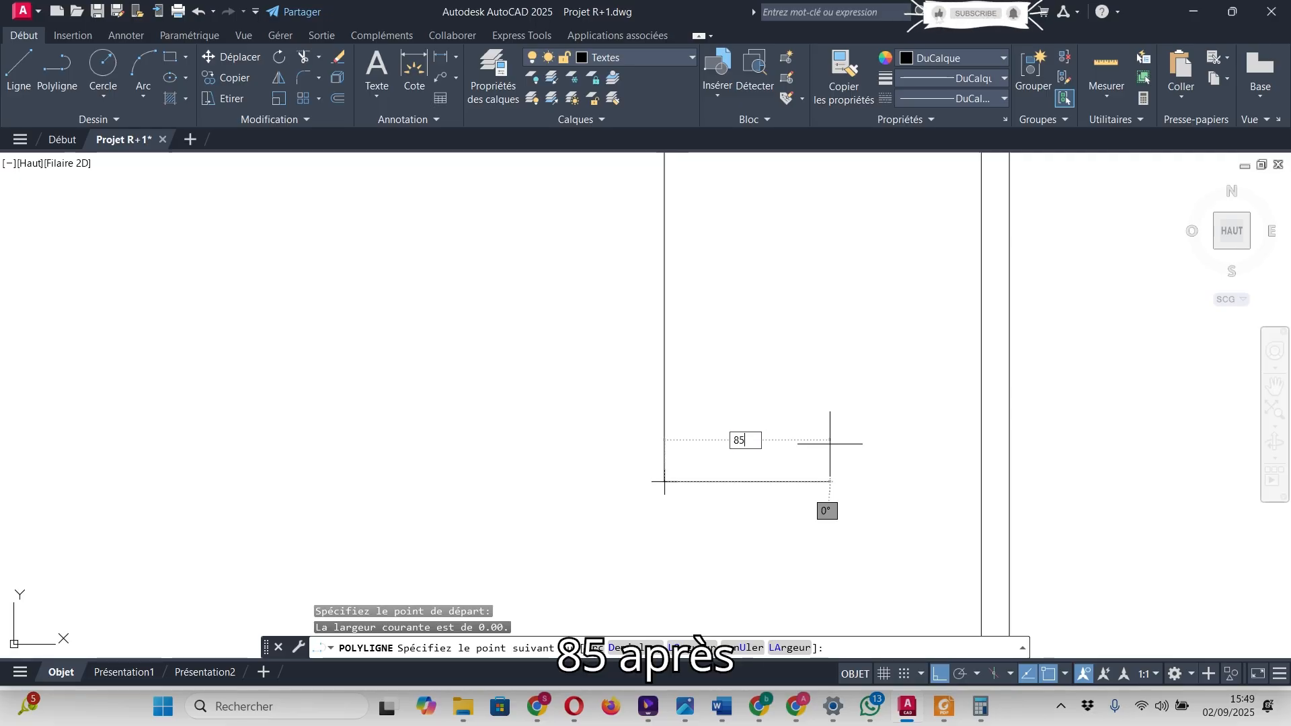
{"action": "key", "text": "Return"}
{"action": "scroll", "coordinate": [691, 475], "scroll_direction": "down", "scroll_amount": 5}
{"action": "scroll", "coordinate": [683, 447], "scroll_direction": "up", "scroll_amount": 2}
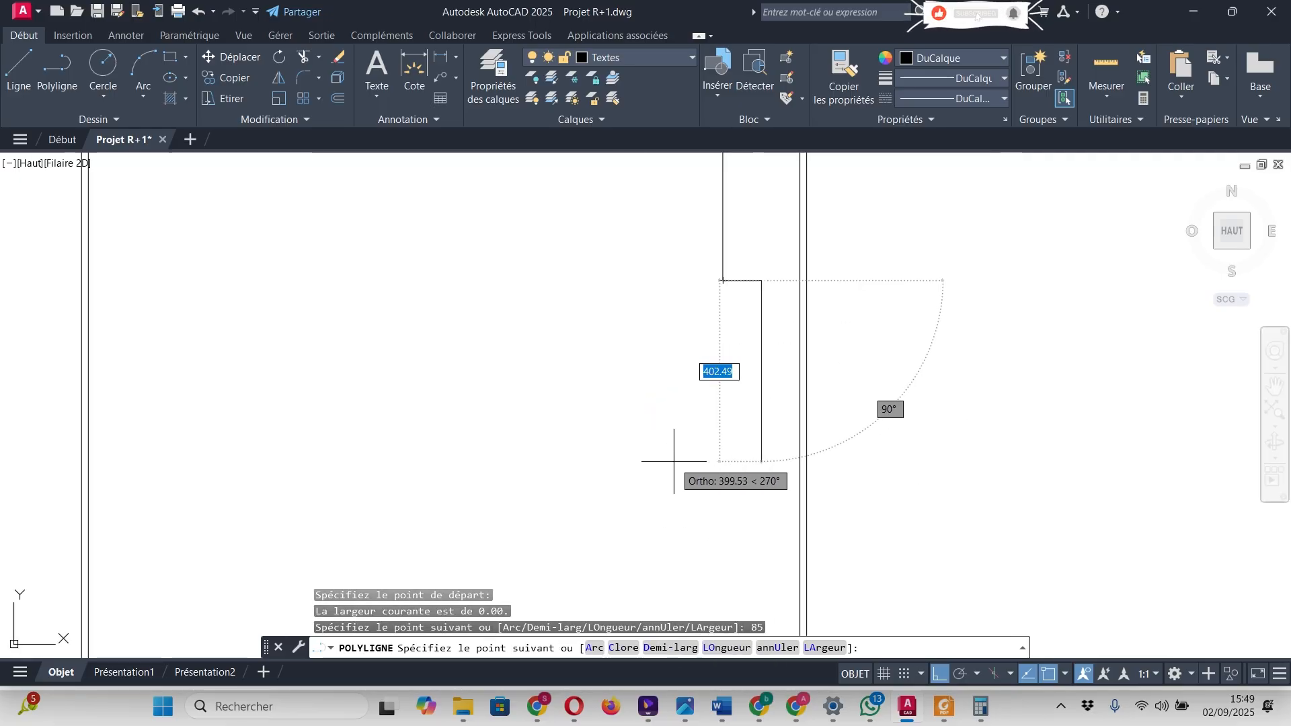
{"action": "type", "text": "615"}
{"action": "key", "text": "Return"}
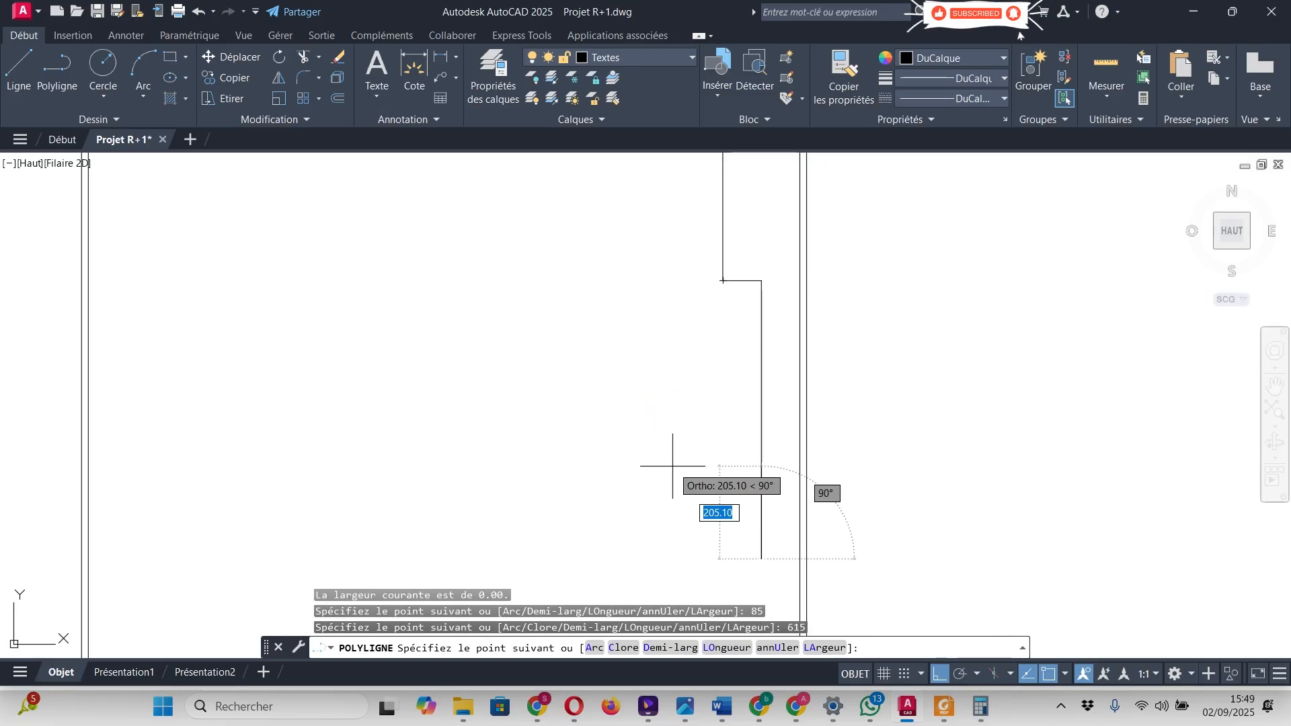
{"action": "scroll", "coordinate": [672, 467], "scroll_direction": "down", "scroll_amount": 2}
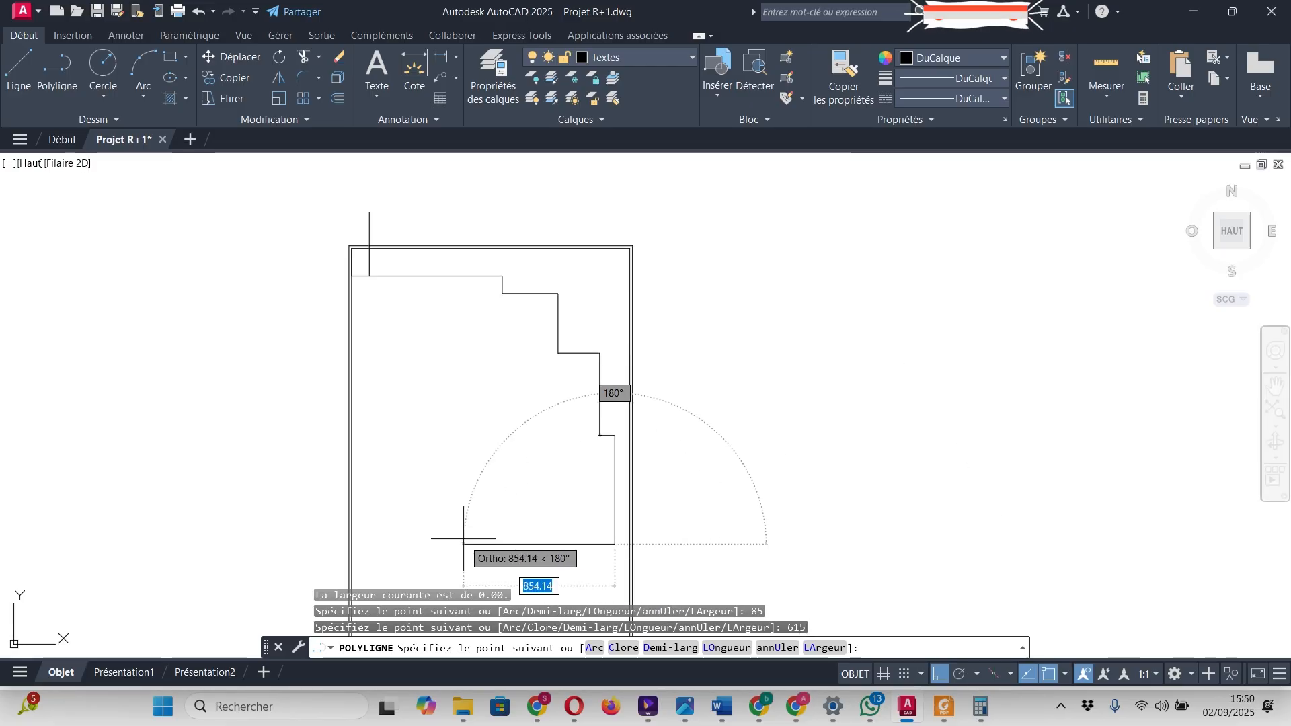
{"action": "key", "text": "Escape"}
- Check the garage's width and wall thicknesses in the Foxit PDF plan and add 575 + 15 + 15 in the Calculator
{"action": "left_click", "coordinate": [907, 706]}
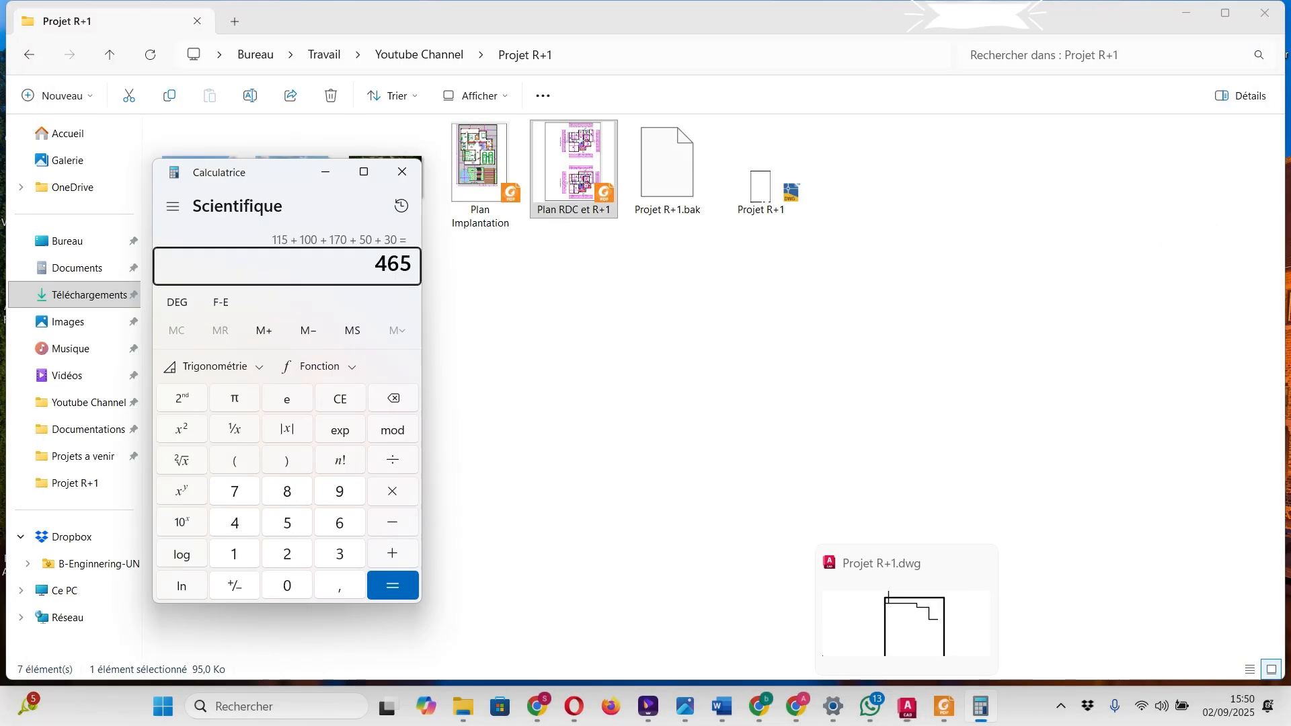
{"action": "left_click", "coordinate": [906, 706]}
{"action": "left_click", "coordinate": [944, 706]}
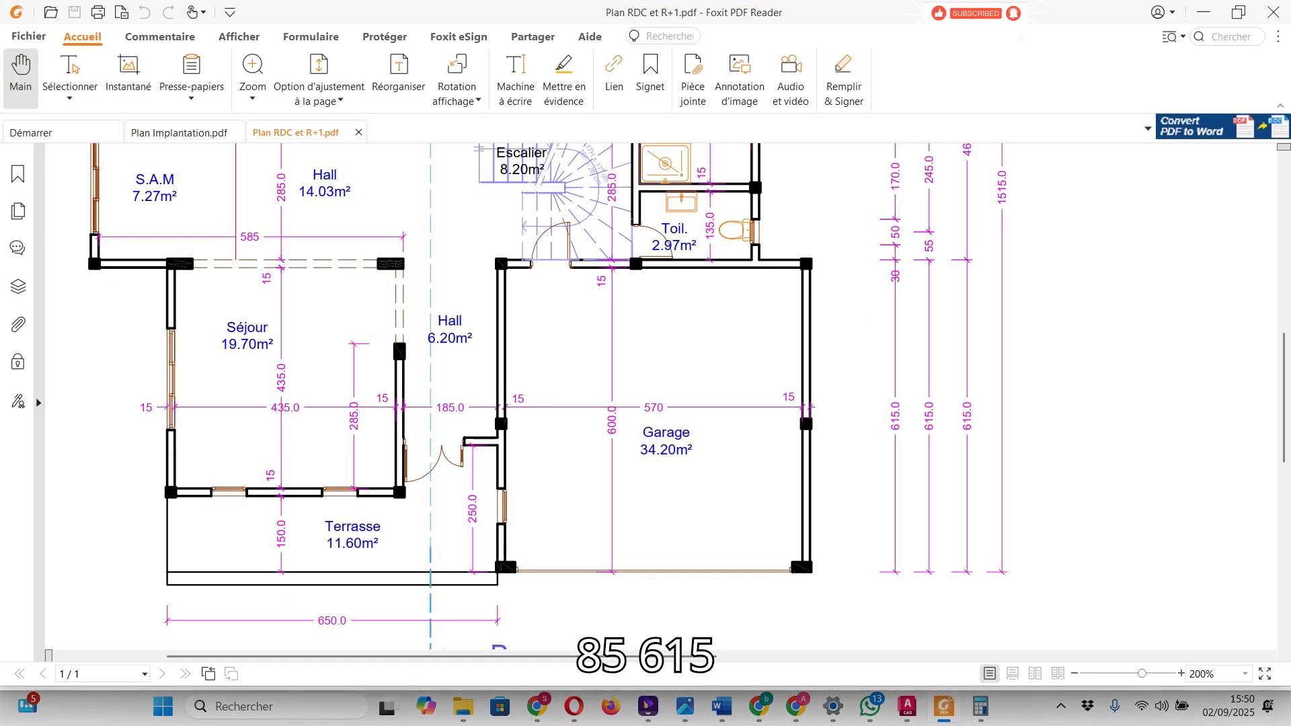
{"action": "scroll", "coordinate": [547, 396], "scroll_direction": "down", "scroll_amount": 5}
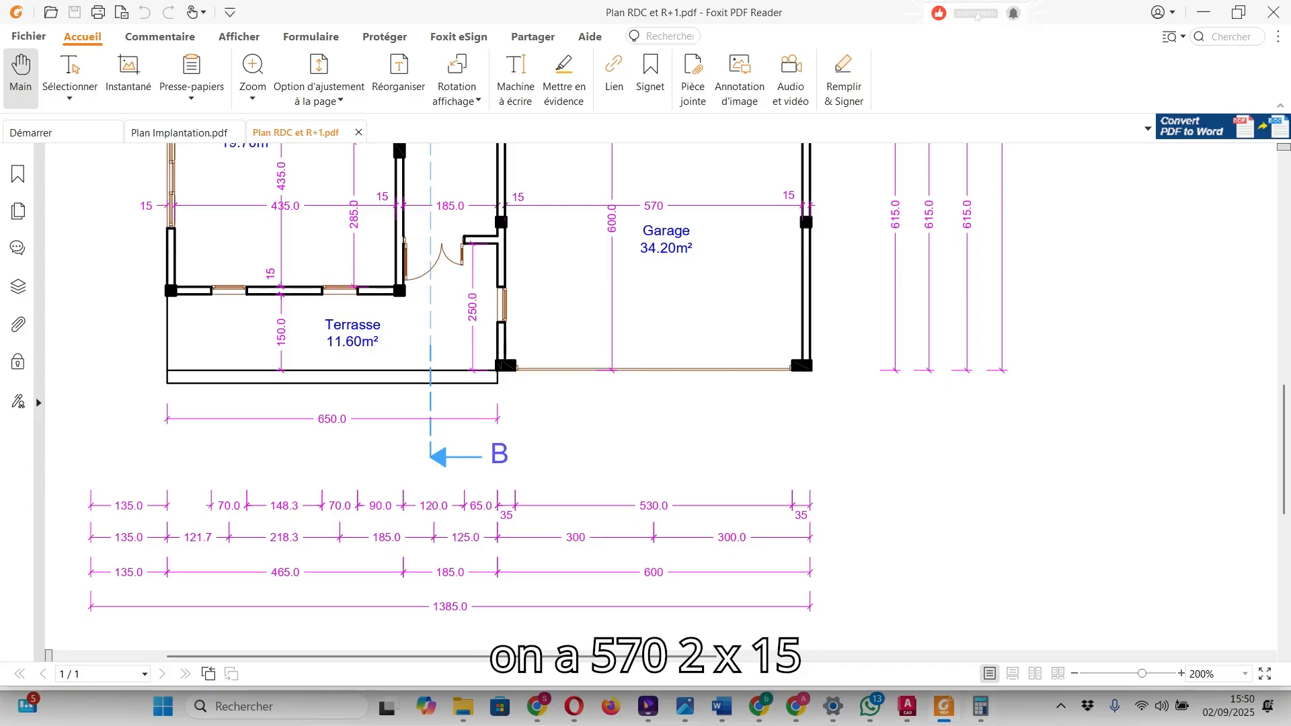
{"action": "key", "text": "alt+Tab"}
{"action": "type", "text": "5"}
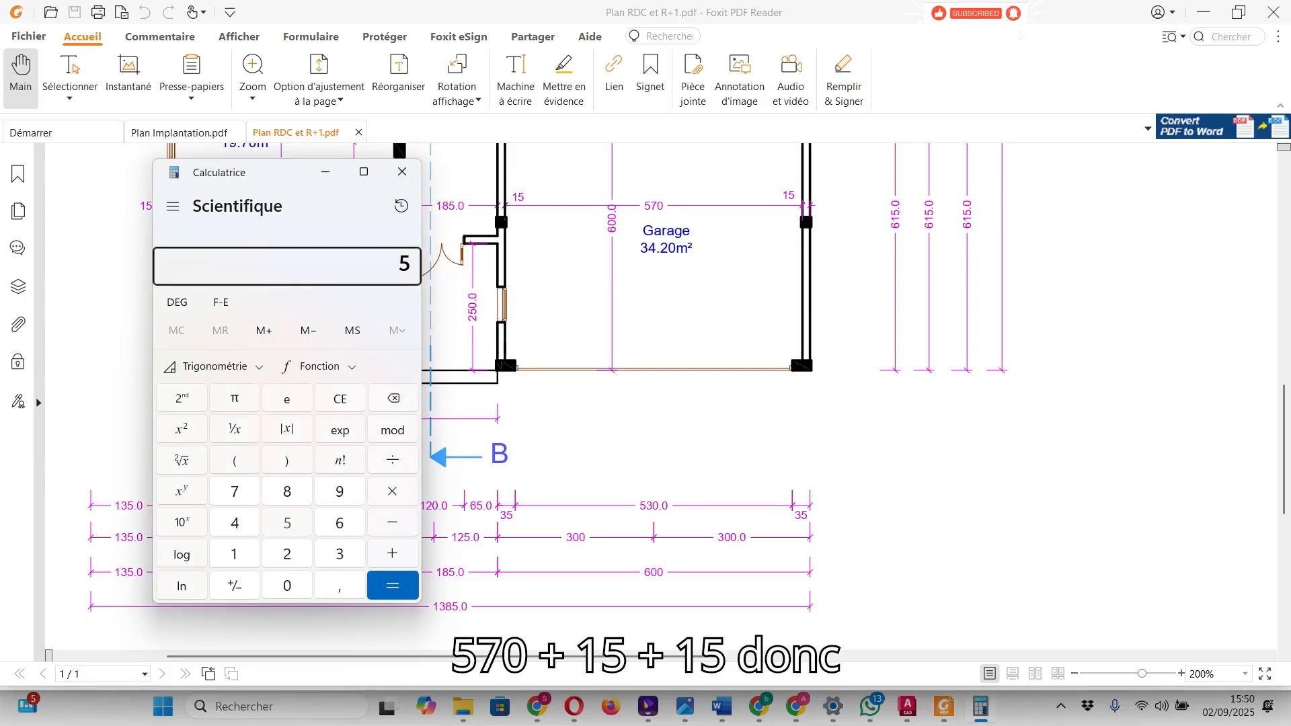
{"action": "type", "text": "75 + 15 + 15"}
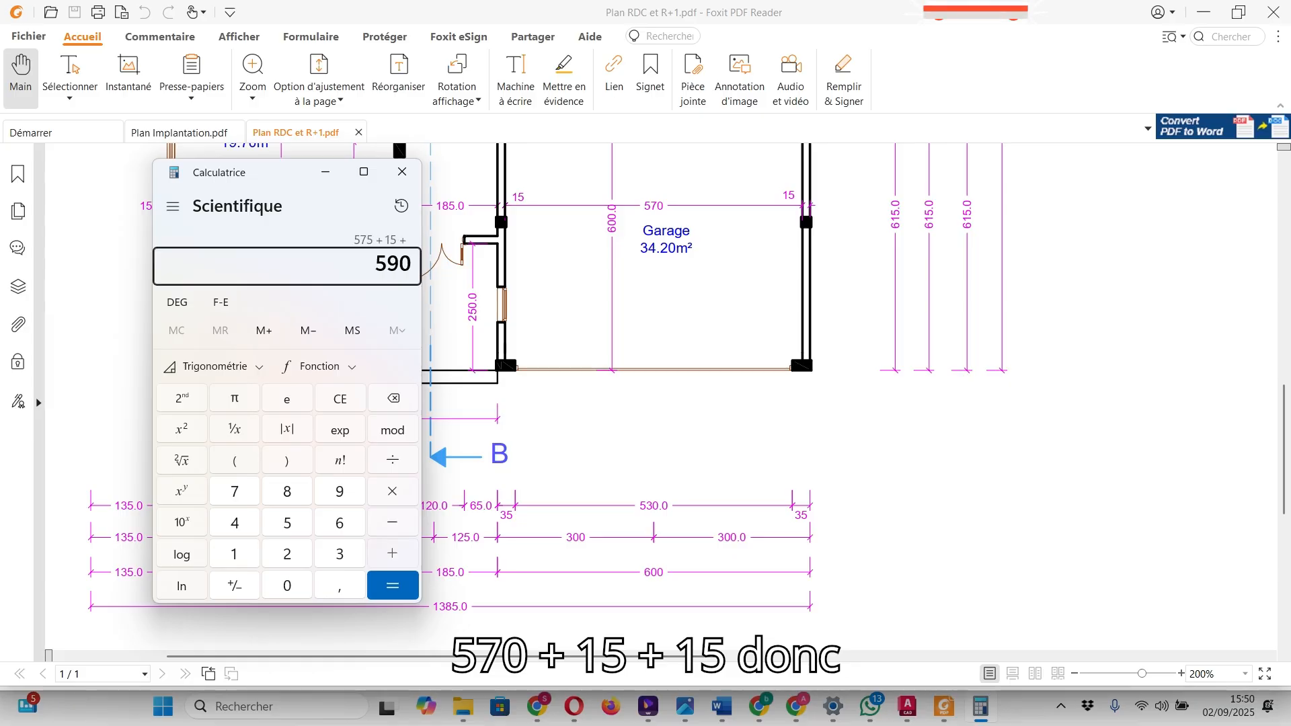
{"action": "key", "text": "Return"}
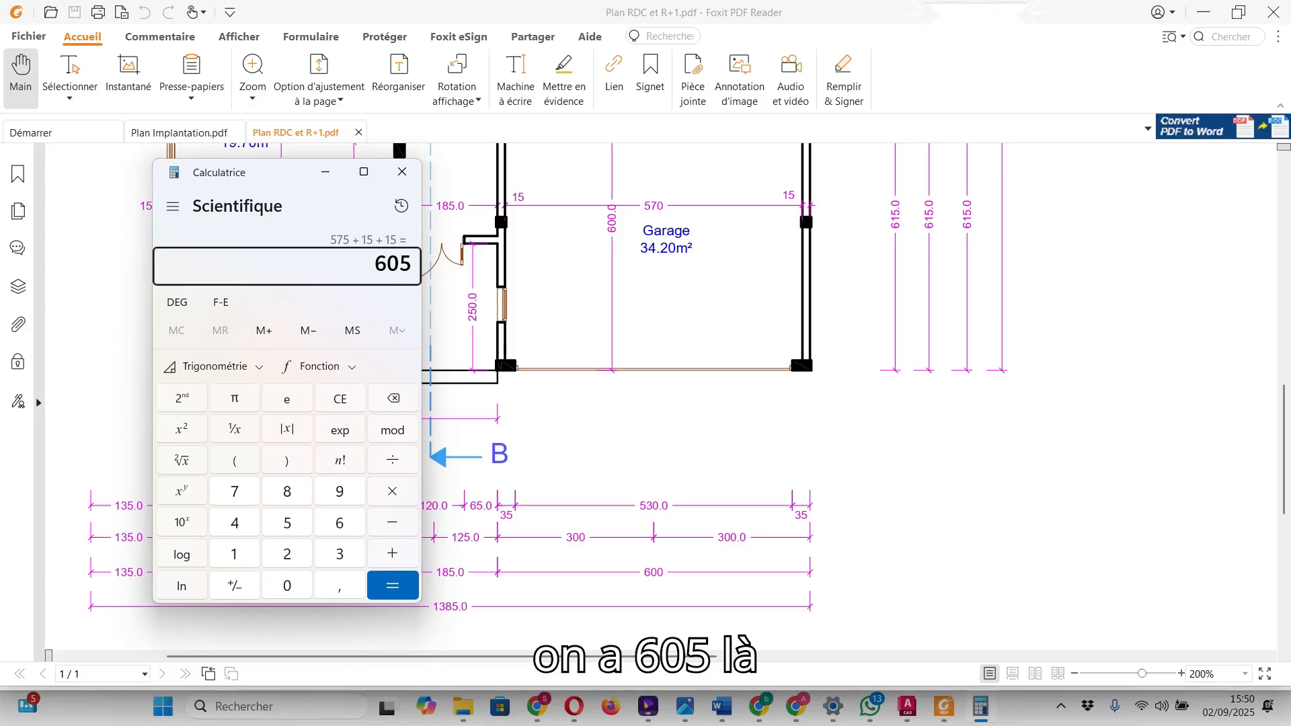
{"action": "left_click", "coordinate": [326, 172]}
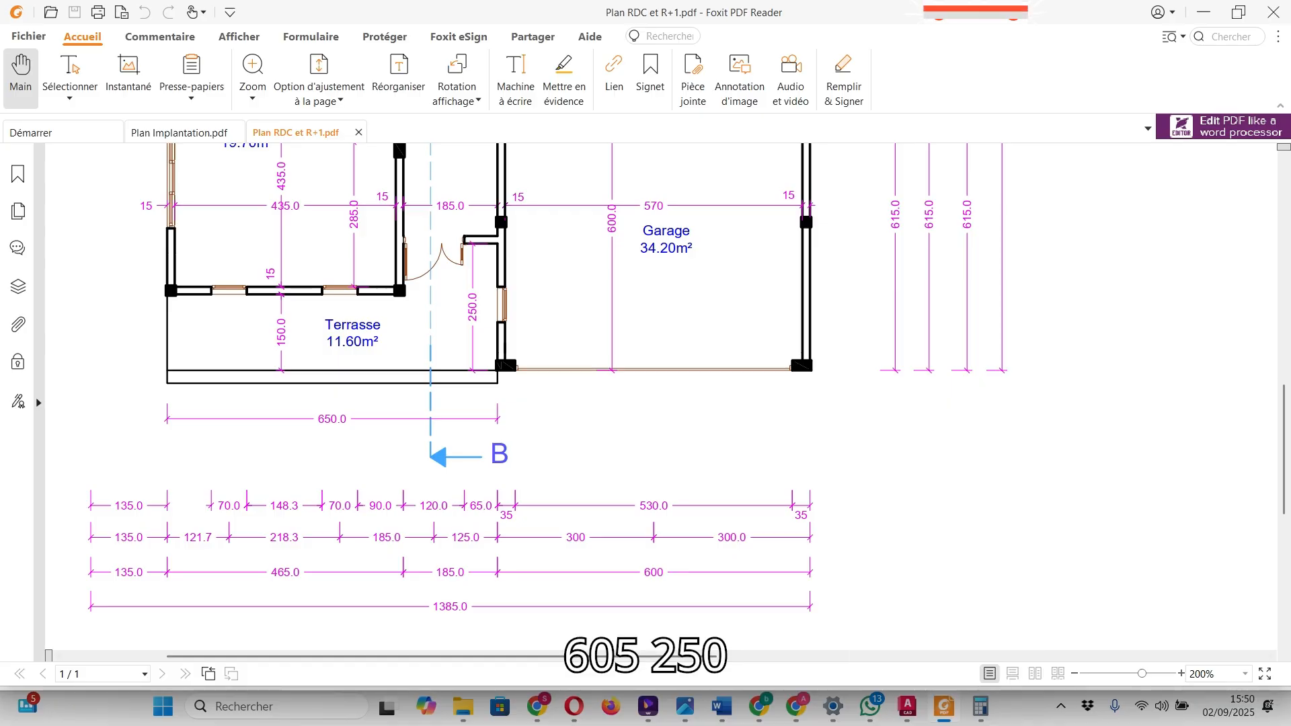
- In AutoCAD, continue the outline from the garage side's lower end with a polyline running 605 to the left and 250 up
{"action": "left_click", "coordinate": [907, 705]}
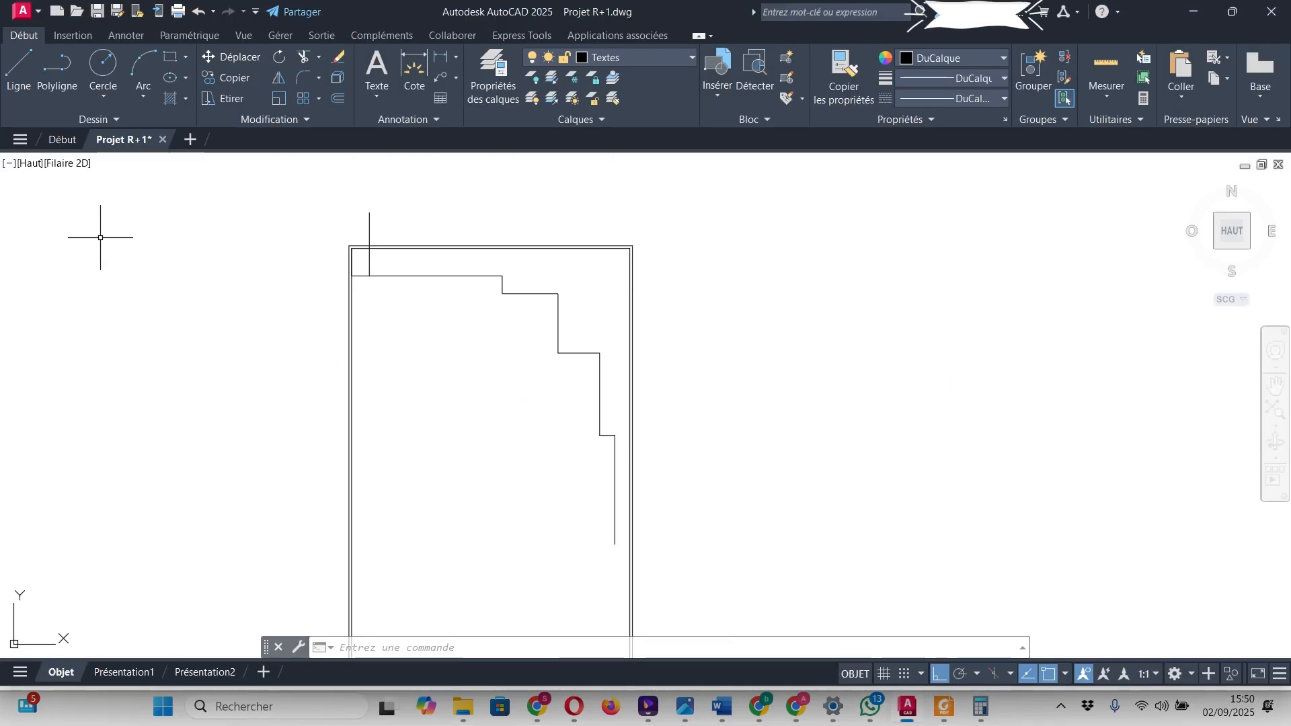
{"action": "left_click", "coordinate": [57, 74]}
{"action": "scroll", "coordinate": [586, 565], "scroll_direction": "up", "scroll_amount": 2}
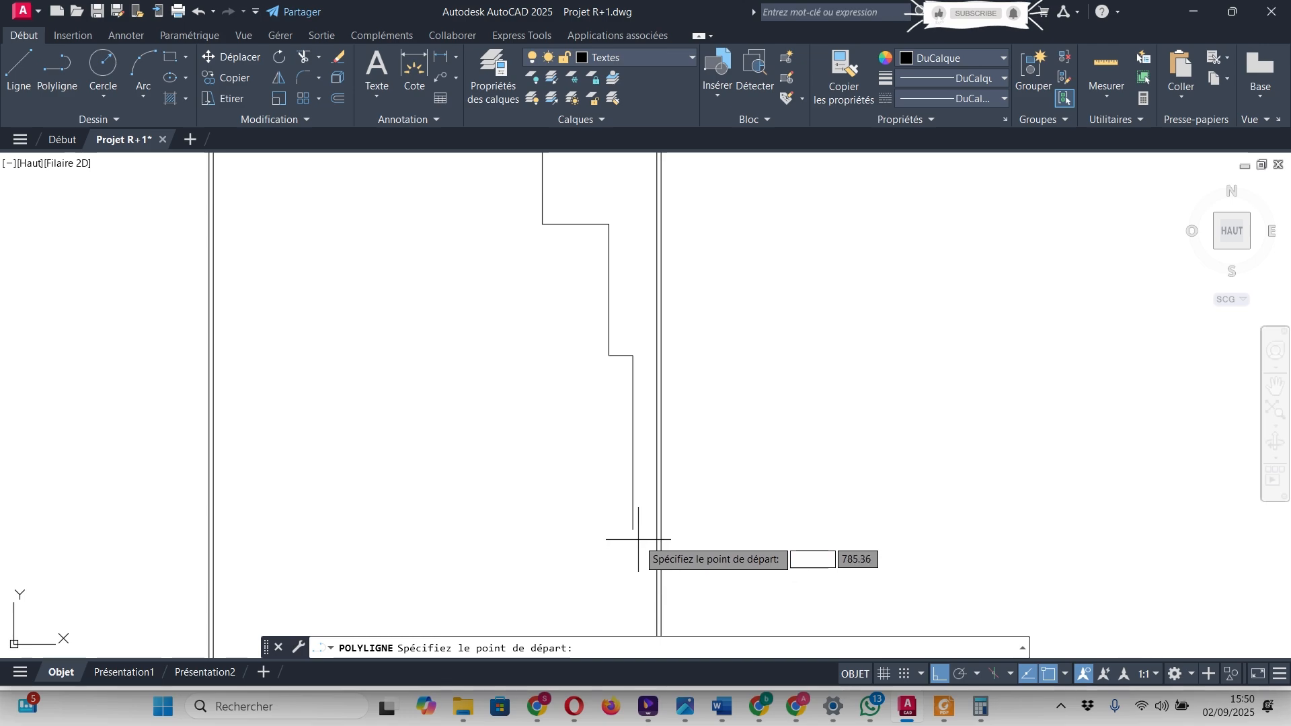
{"action": "left_click", "coordinate": [633, 529]}
{"action": "type", "text": "605"}
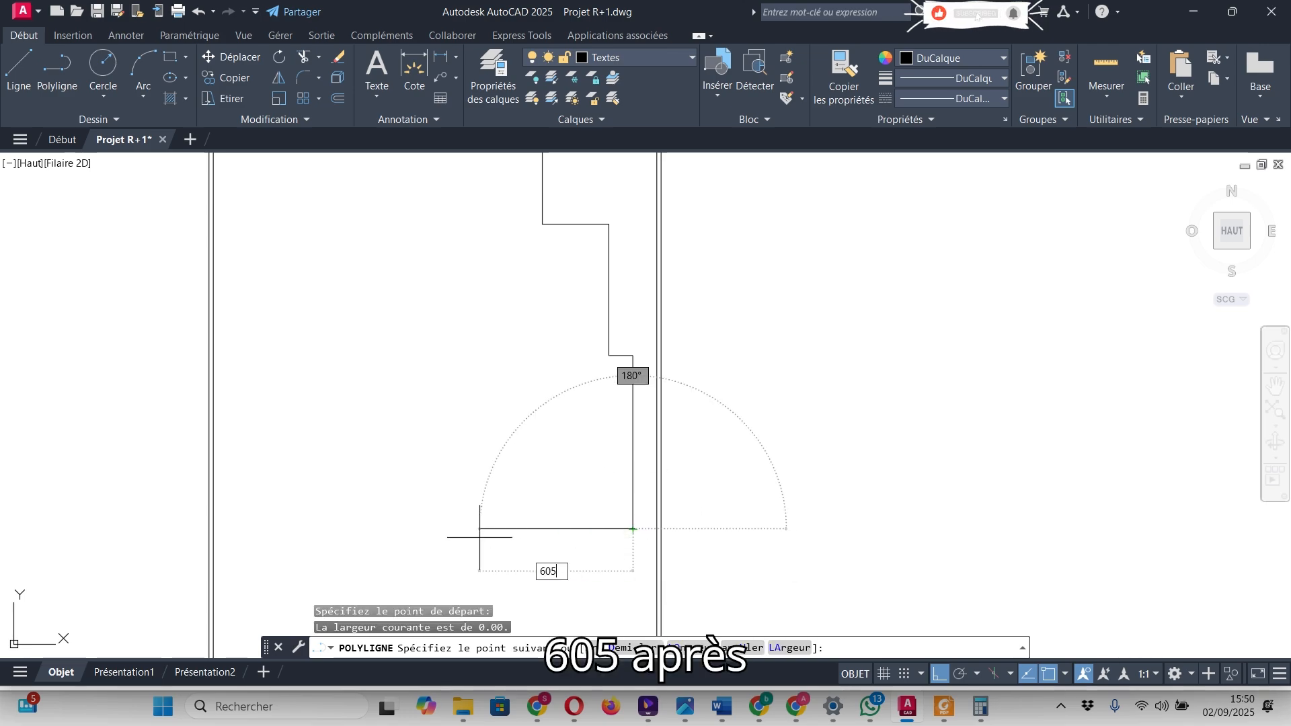
{"action": "key", "text": "Return"}
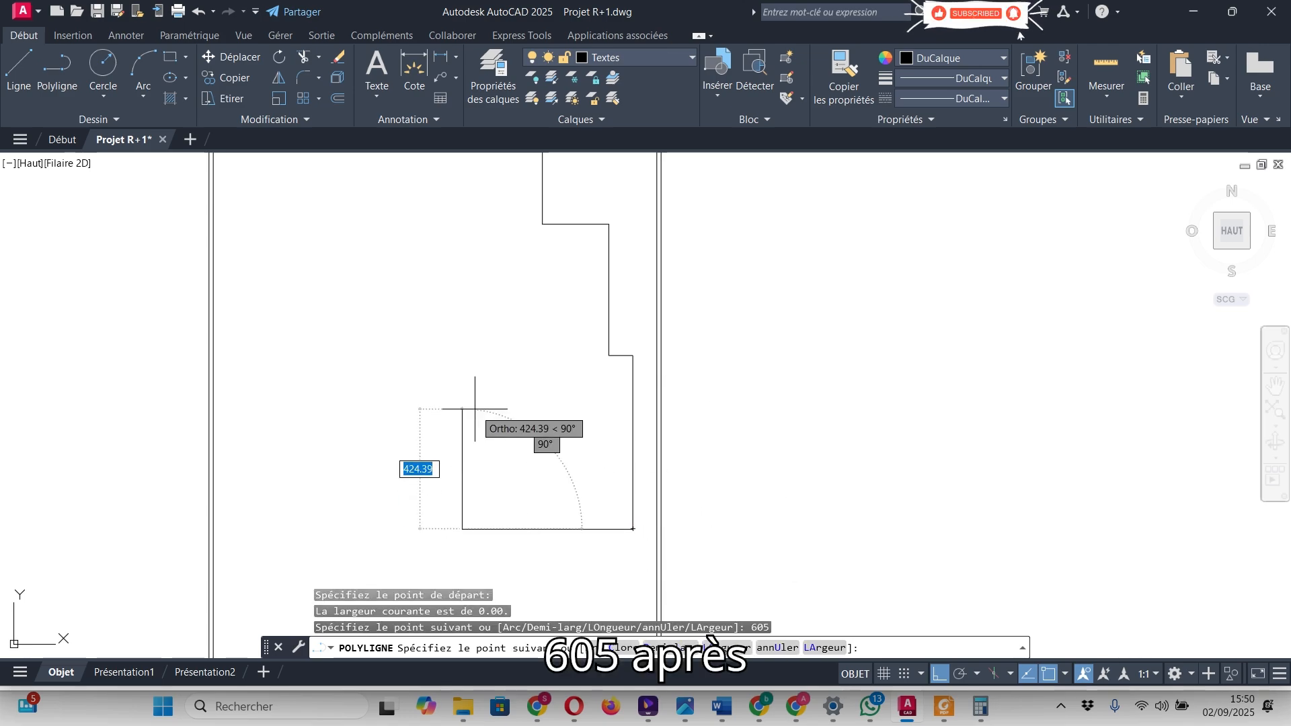
{"action": "type", "text": "250"}
{"action": "key", "text": "Return"}
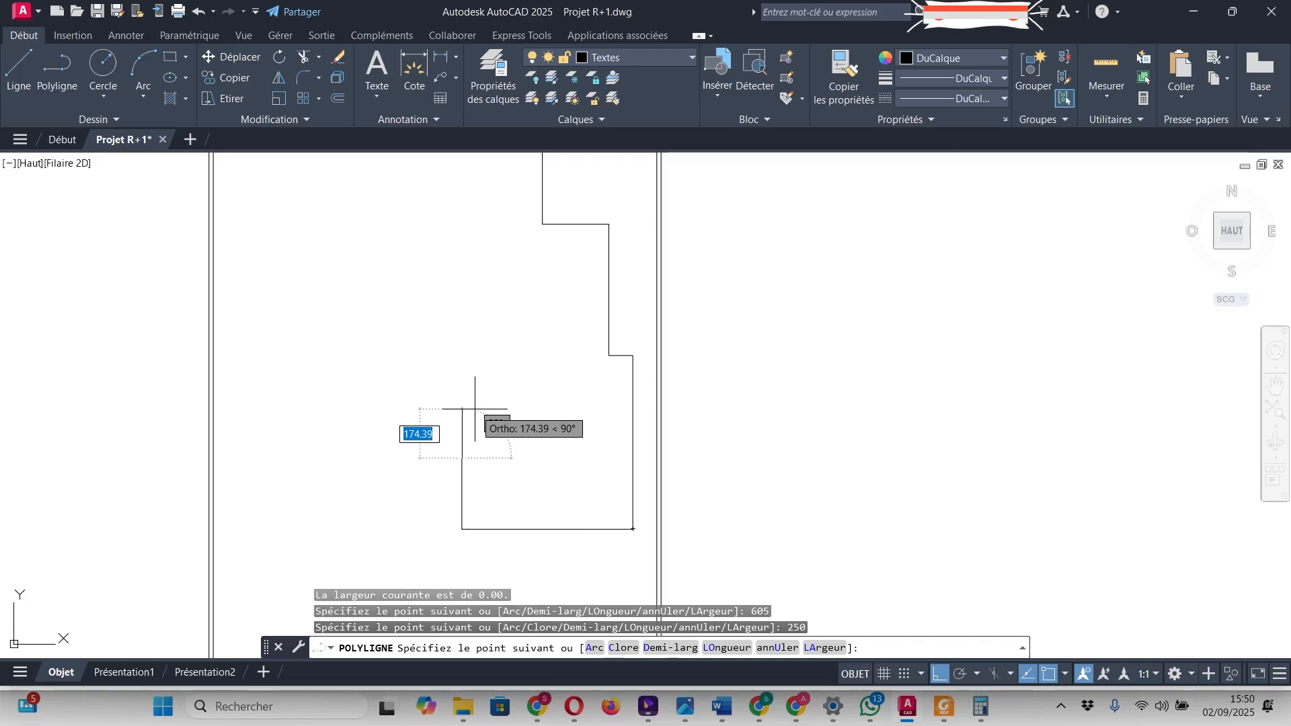
{"action": "key", "text": "Escape"}
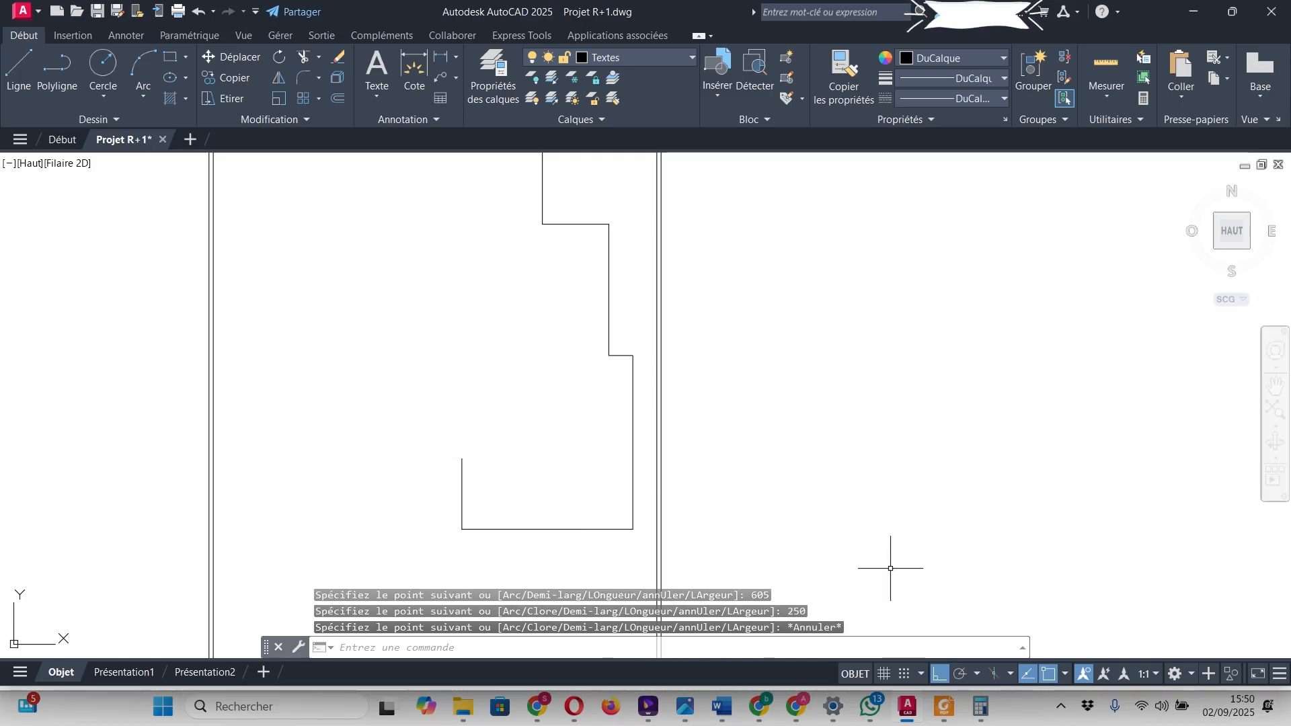
- Check the hall's width in the Foxit PDF plan and draw a 185 polyline leftward from the 250 segment's upper end in AutoCAD
{"action": "left_click", "coordinate": [944, 706]}
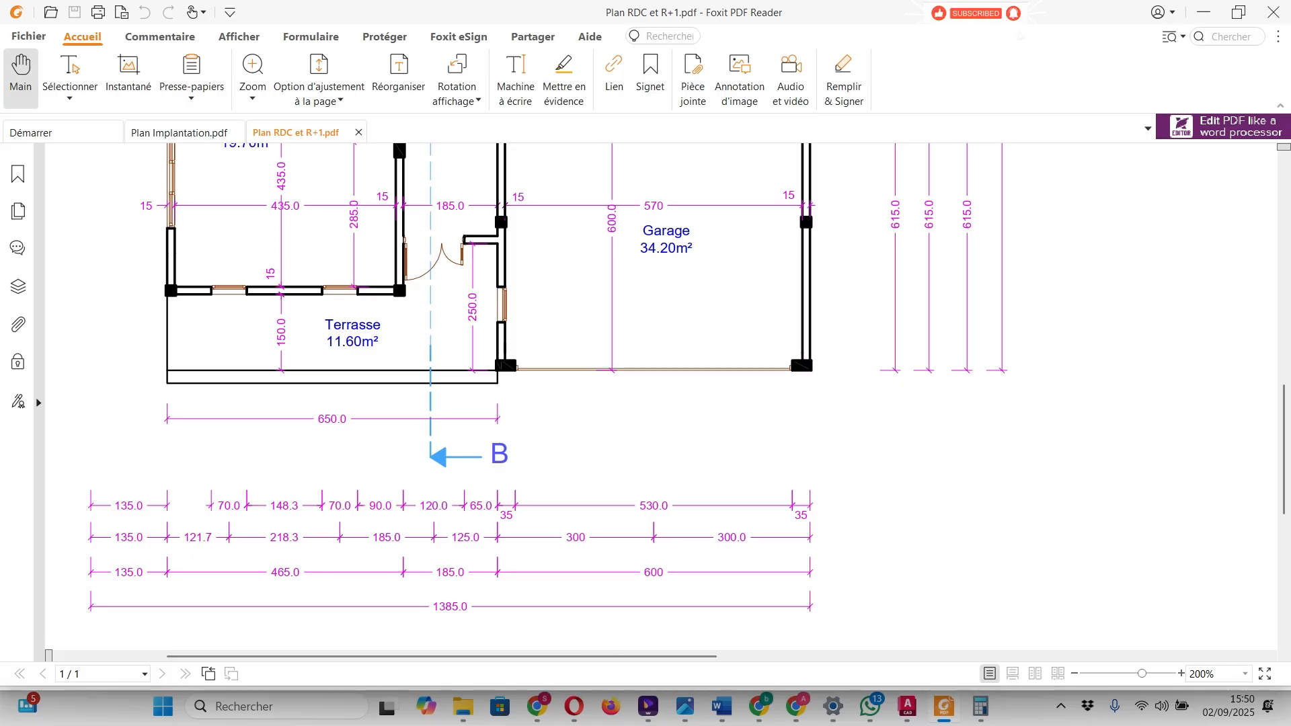
{"action": "scroll", "coordinate": [547, 397], "scroll_direction": "up", "scroll_amount": 2}
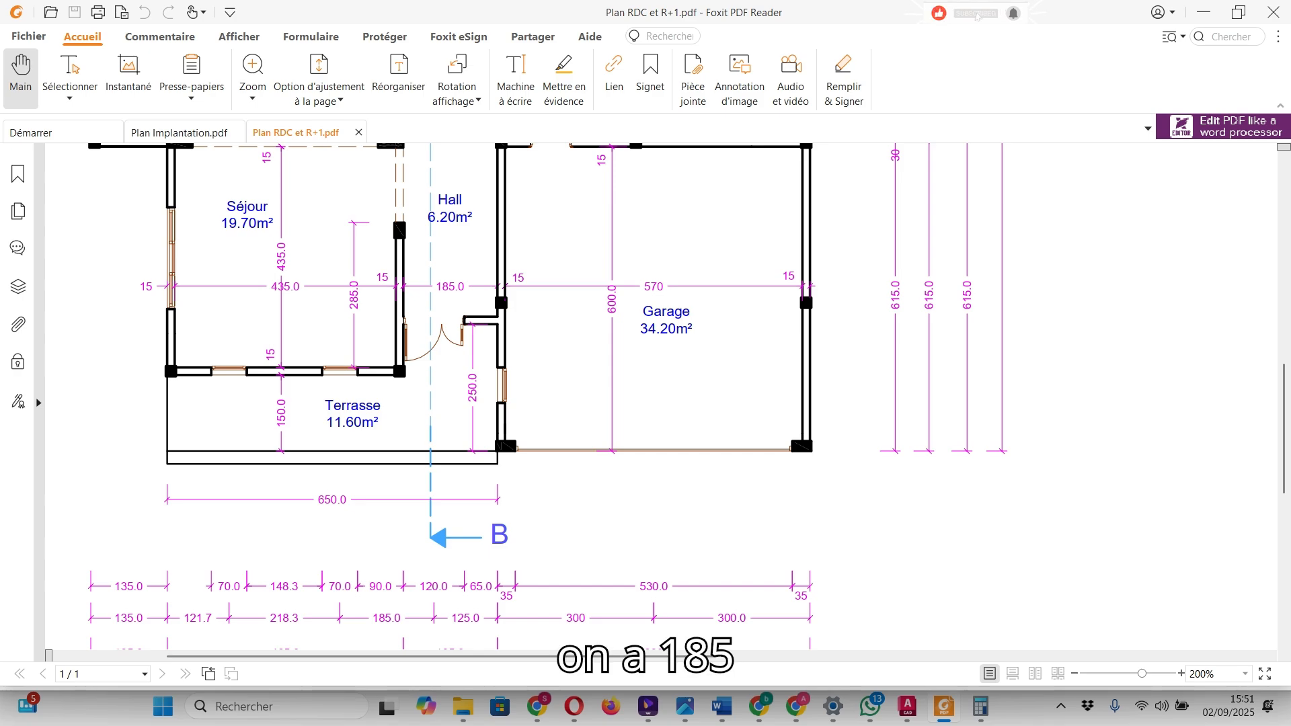
{"action": "key", "text": "alt+Tab"}
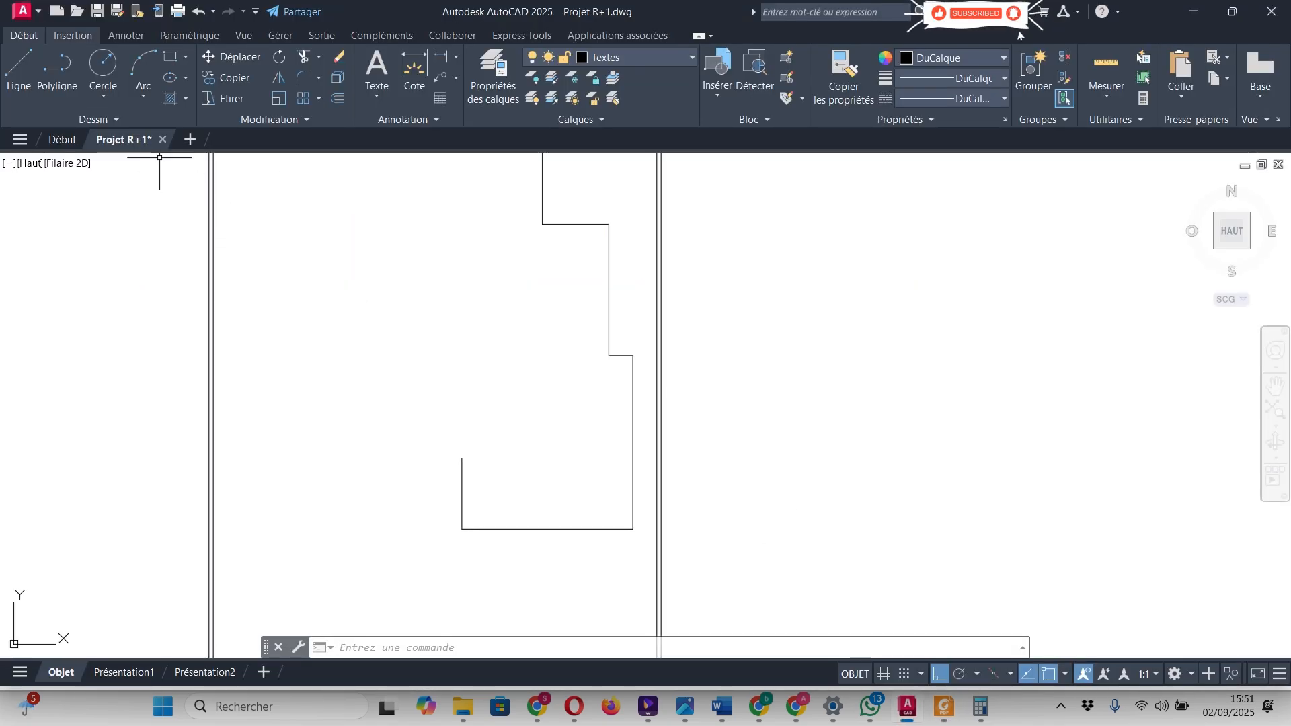
{"action": "left_click", "coordinate": [57, 67]}
{"action": "left_click", "coordinate": [462, 459]}
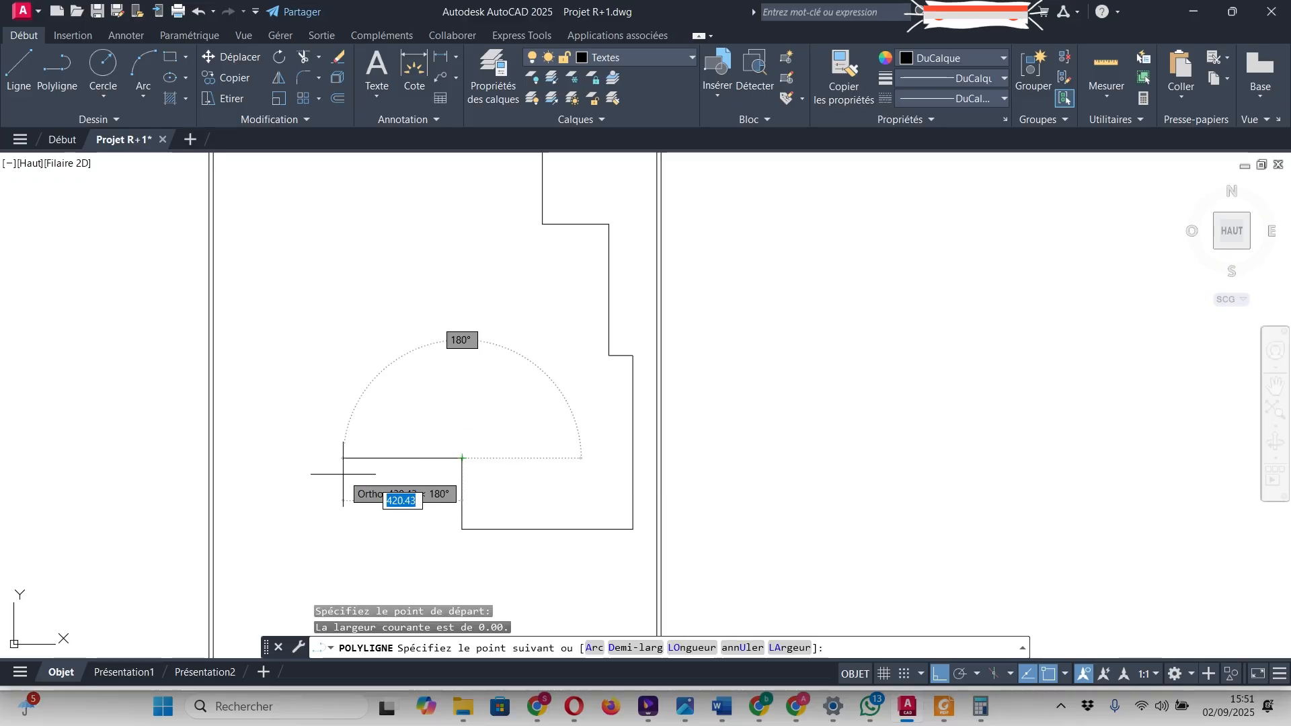
{"action": "type", "text": "185"}
{"action": "key", "text": "Return"}
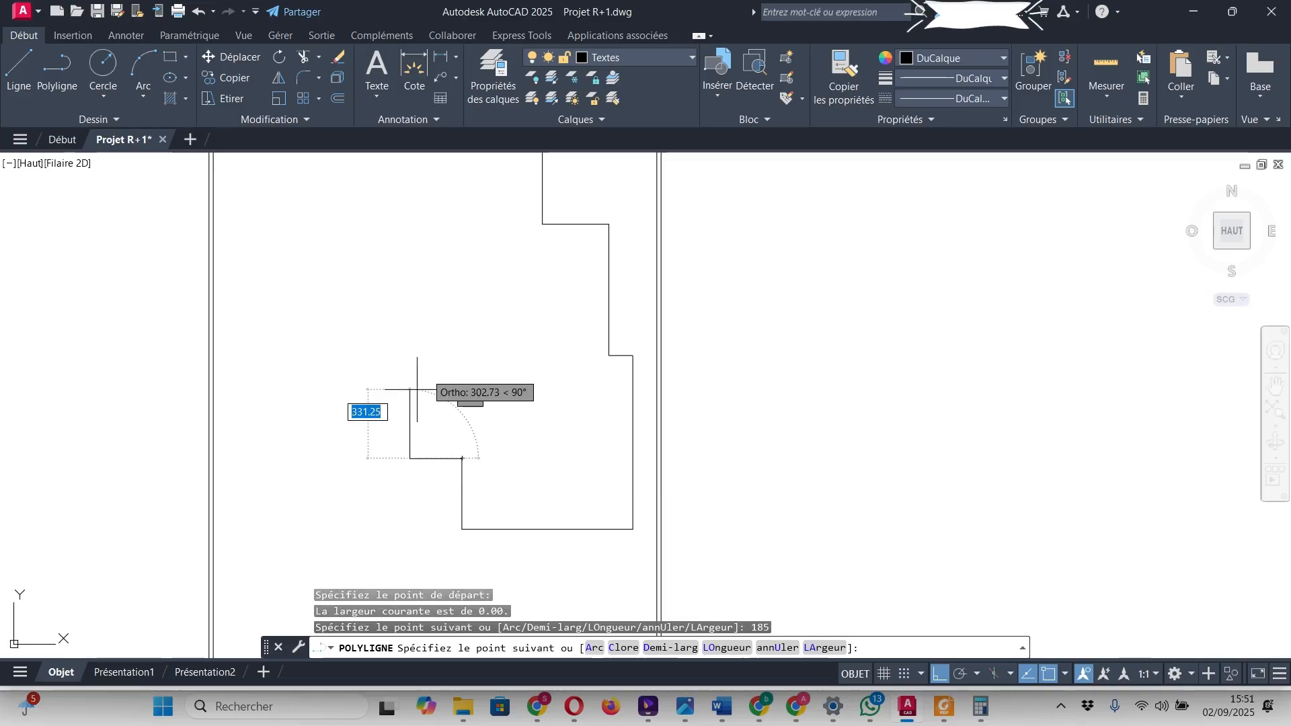
{"action": "key", "text": "Escape"}
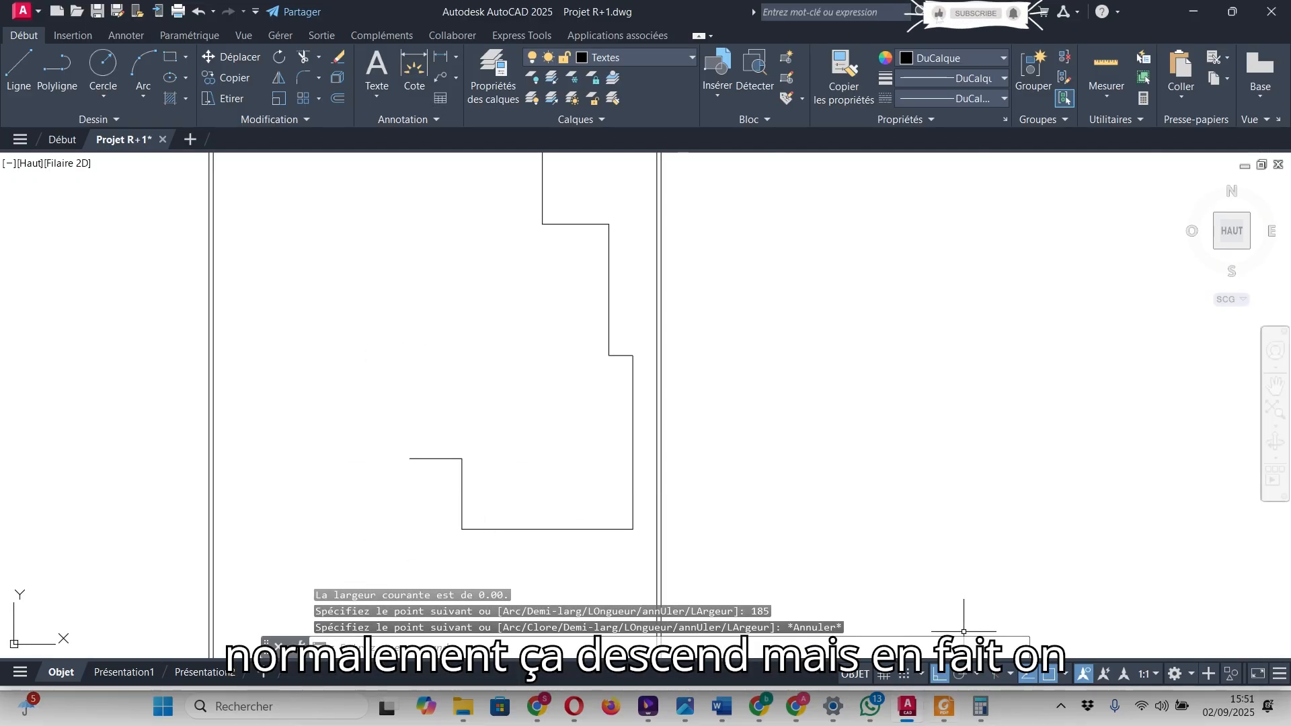
- Examine the Foxit PDF plan for the left facade's length from the kitchen to the S.A.M and the offset to the living room wall
{"action": "left_click", "coordinate": [943, 706]}
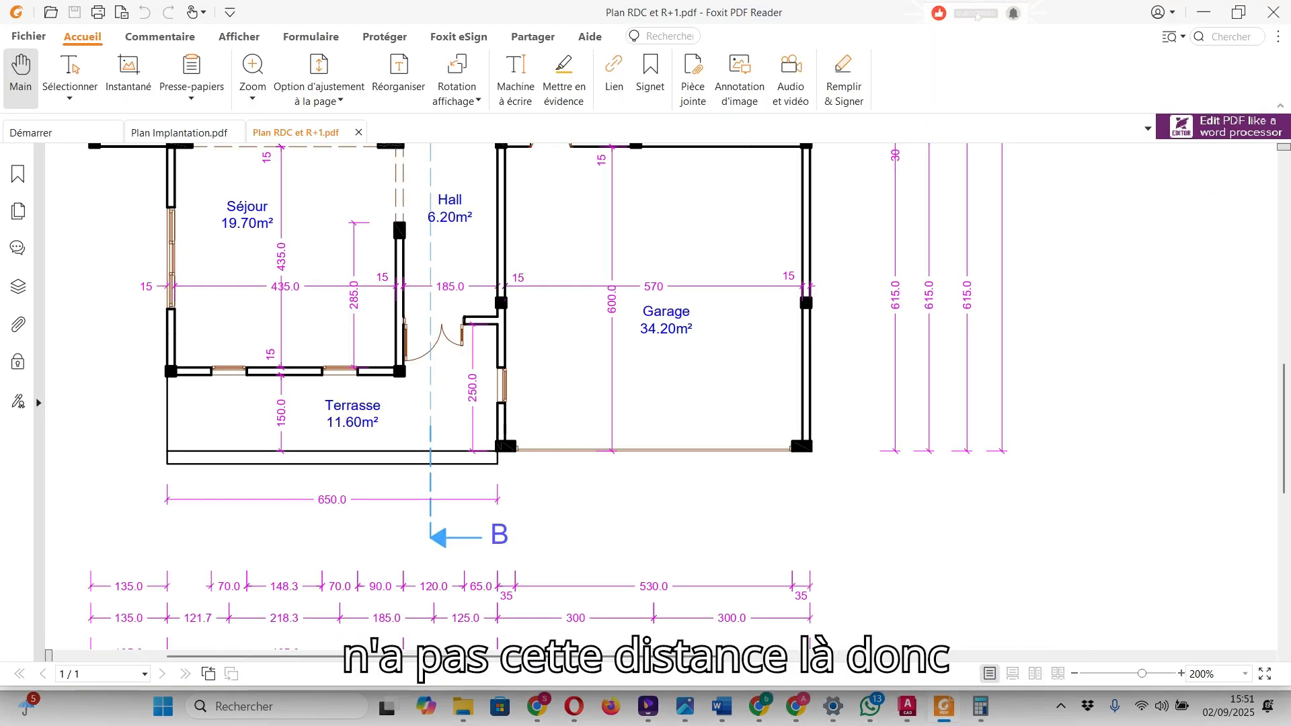
{"action": "scroll", "coordinate": [547, 397], "scroll_direction": "up", "scroll_amount": 2}
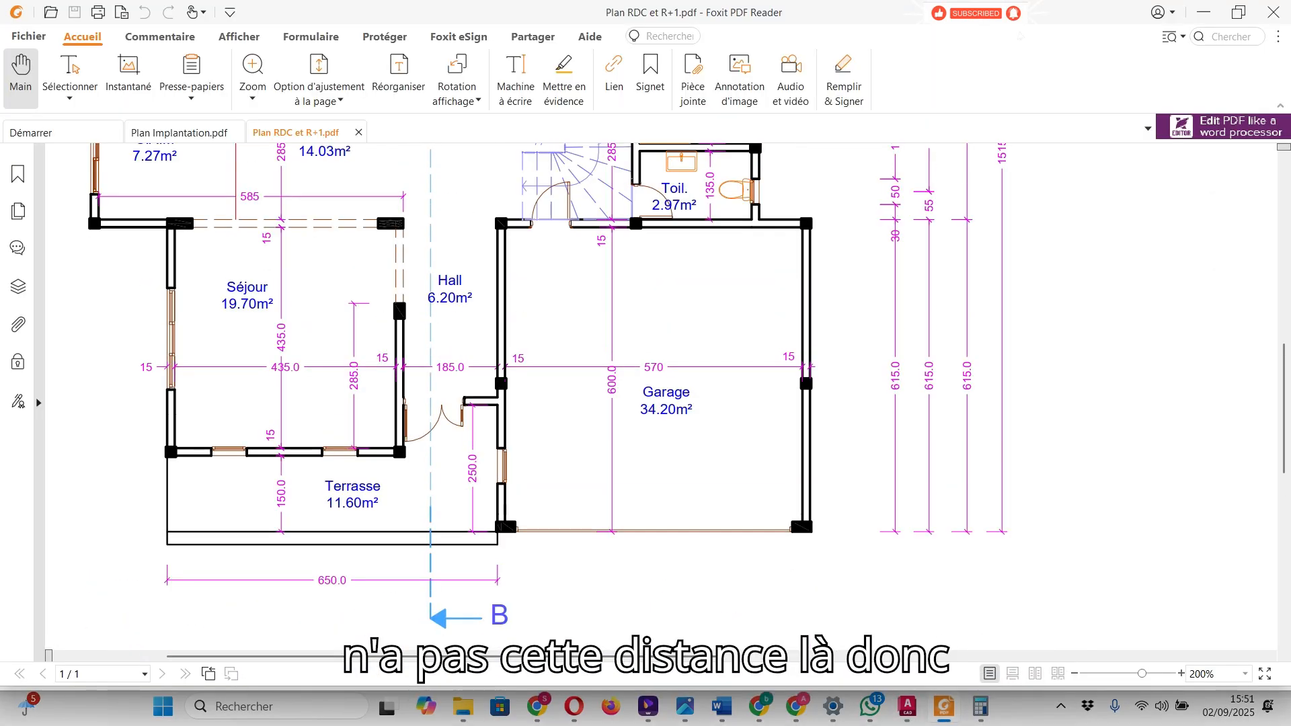
{"action": "left_click_drag", "start_coordinate": [441, 656], "coordinate": [340, 657]}
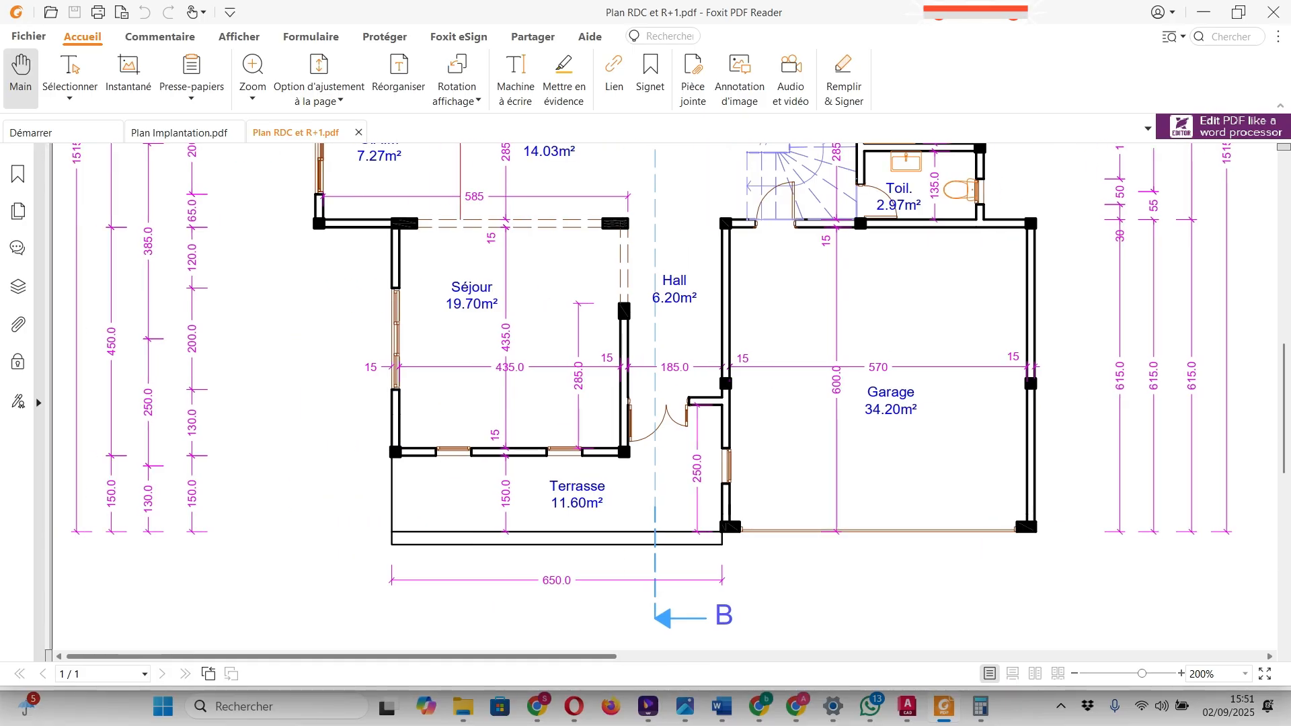
{"action": "scroll", "coordinate": [661, 397], "scroll_direction": "up", "scroll_amount": 6}
{"action": "scroll", "coordinate": [661, 397], "scroll_direction": "up", "scroll_amount": 5}
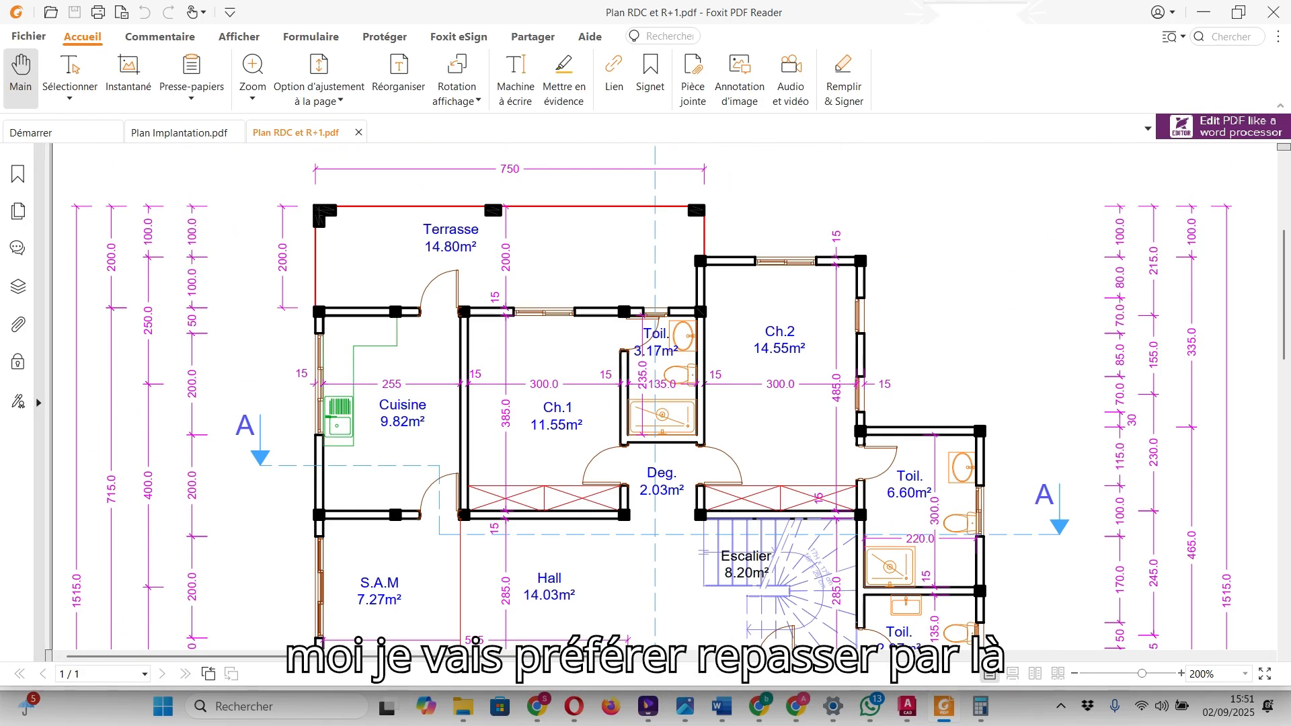
{"action": "scroll", "coordinate": [661, 397], "scroll_direction": "down", "scroll_amount": 3}
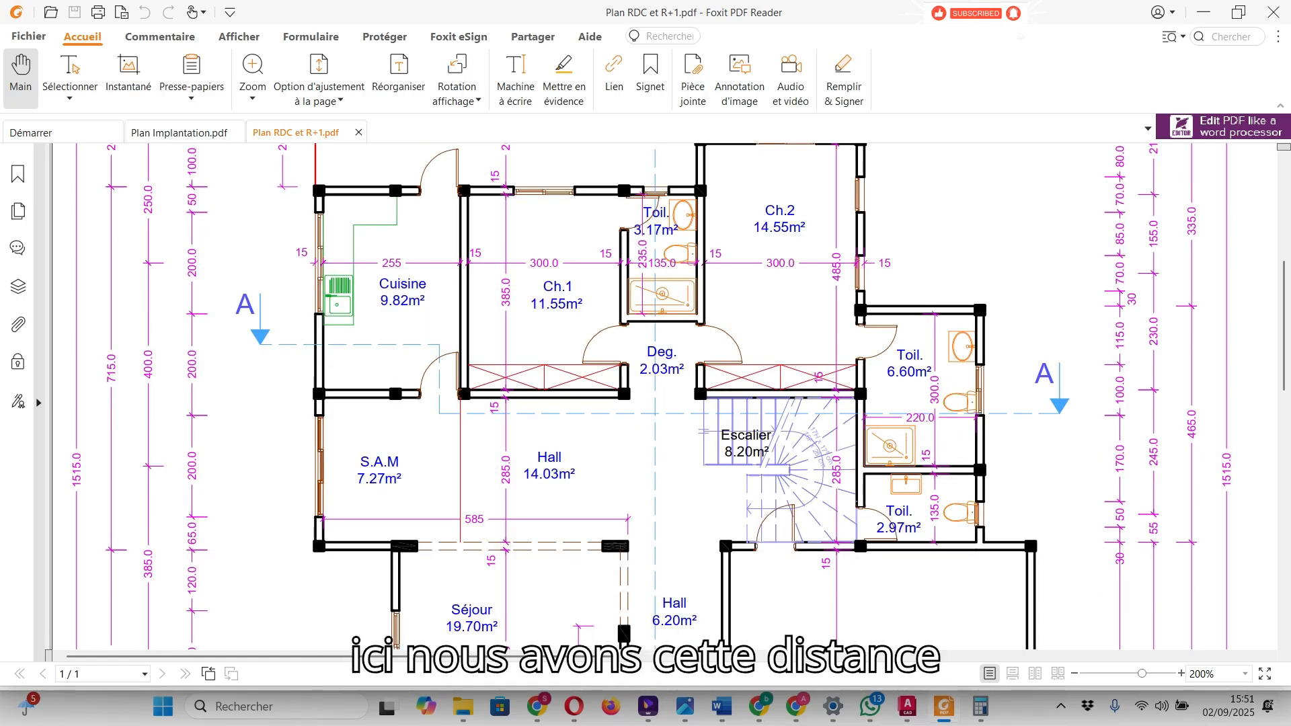
{"action": "scroll", "coordinate": [651, 397], "scroll_direction": "up", "scroll_amount": 2}
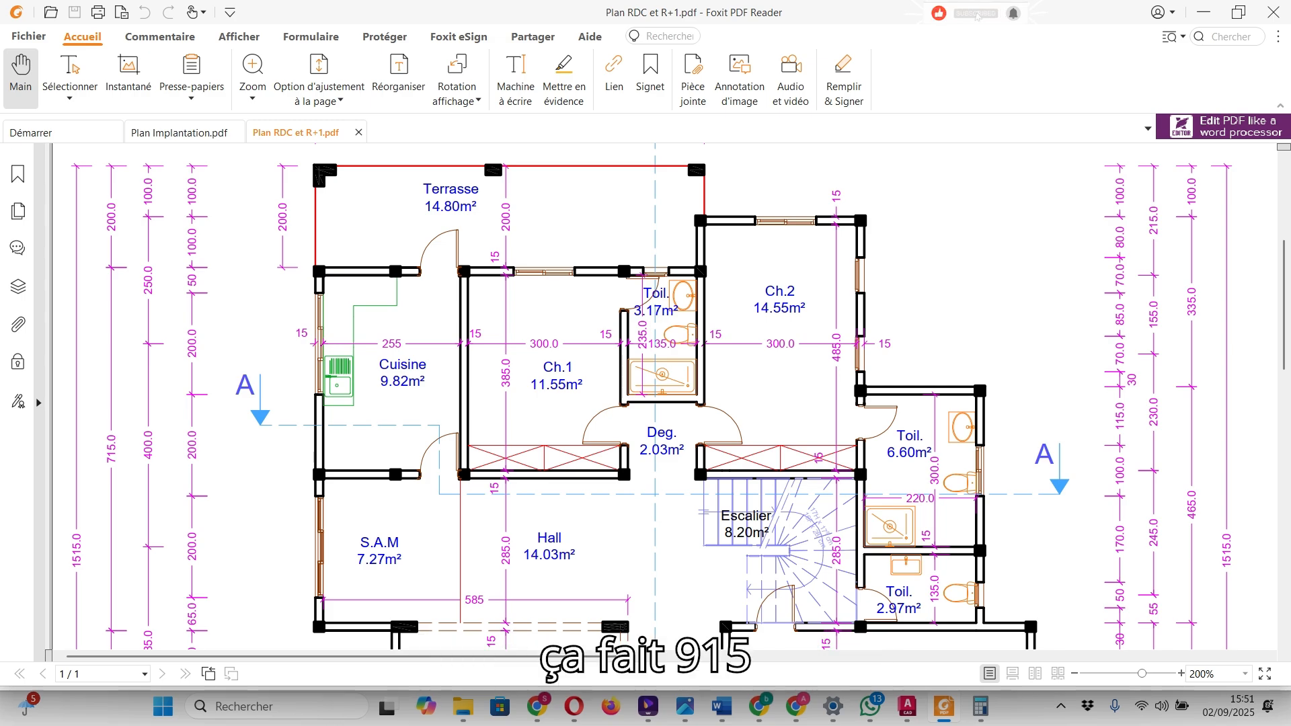
{"action": "scroll", "coordinate": [666, 396], "scroll_direction": "down", "scroll_amount": 2}
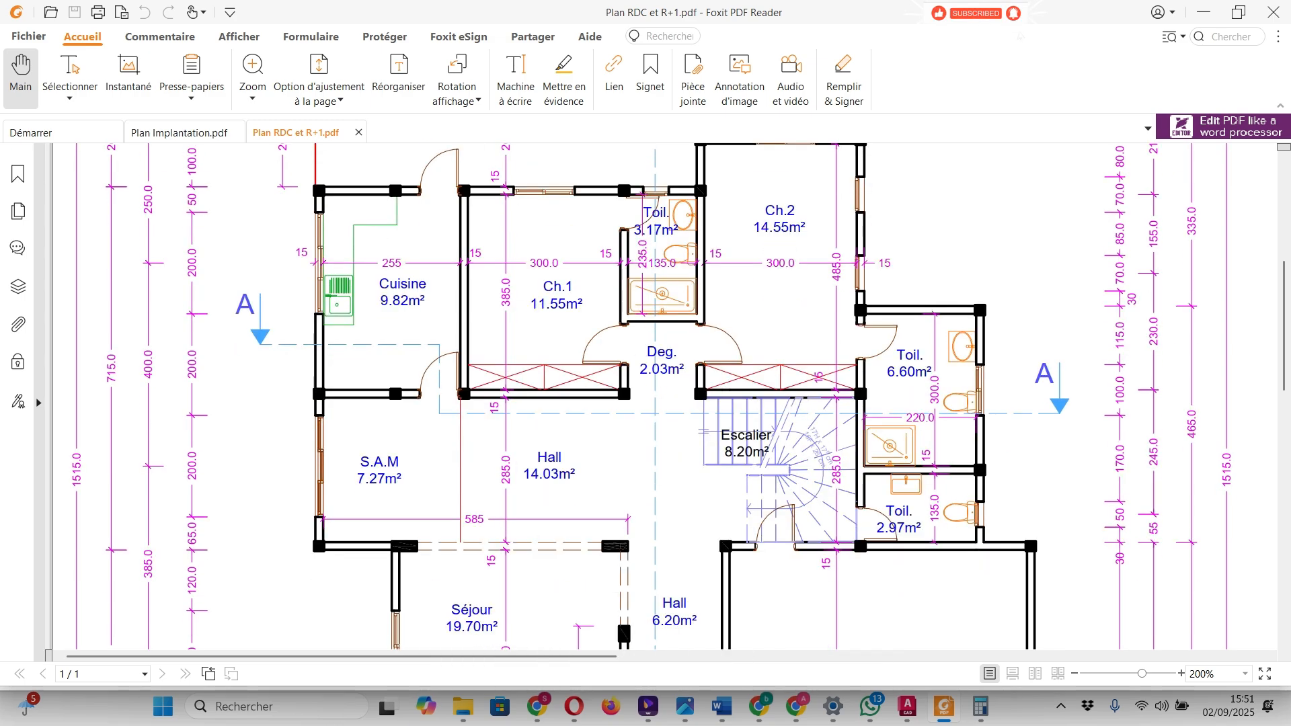
{"action": "scroll", "coordinate": [666, 397], "scroll_direction": "down", "scroll_amount": 6}
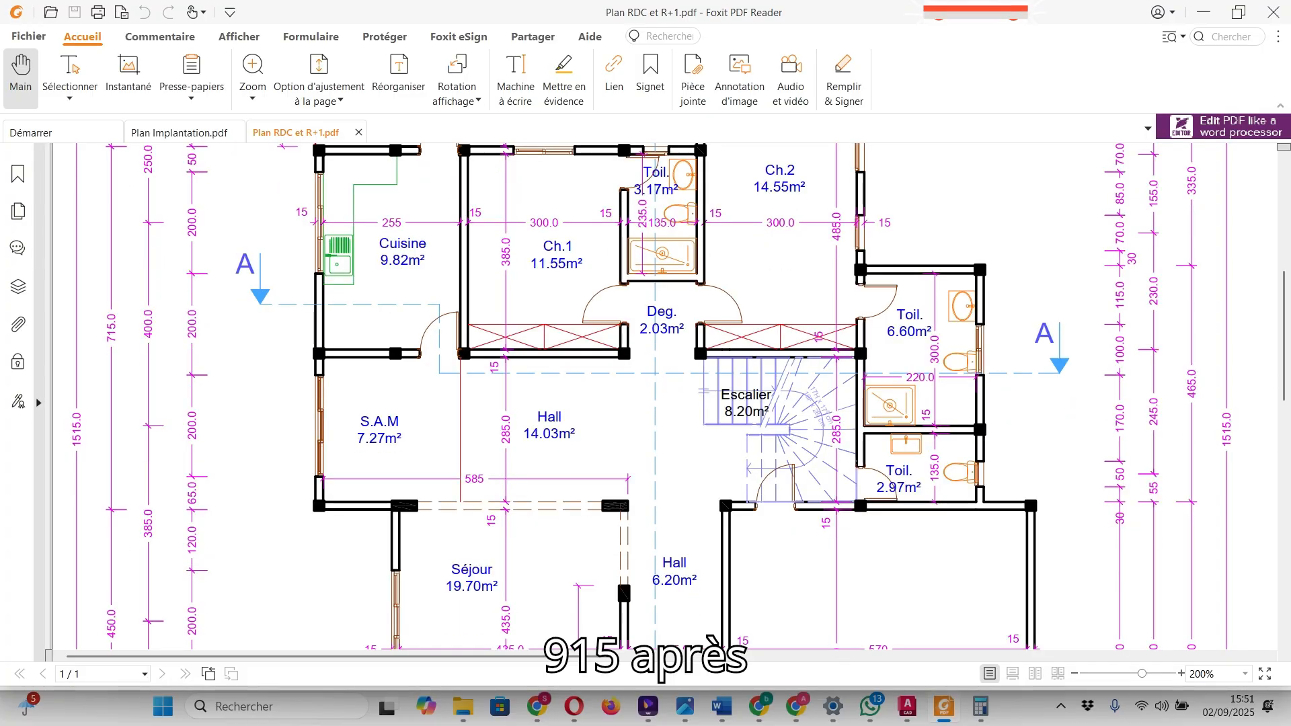
{"action": "scroll", "coordinate": [664, 396], "scroll_direction": "down", "scroll_amount": 1}
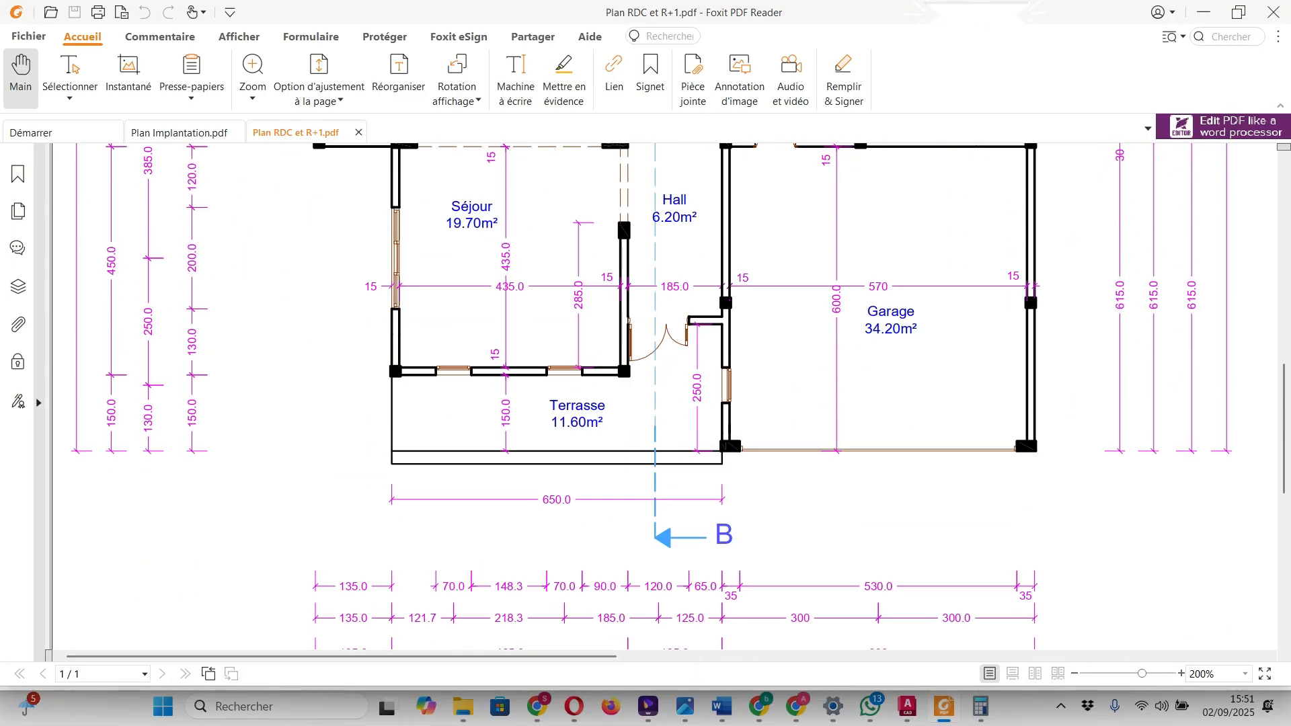
{"action": "scroll", "coordinate": [664, 396], "scroll_direction": "up", "scroll_amount": 1}
- In AutoCAD, draw a polyline from the lower end of the upper-left vertical line, running 915 down and 135 to the right
{"action": "key", "text": "alt+Tab"}
{"action": "scroll", "coordinate": [333, 412], "scroll_direction": "down", "scroll_amount": 4}
{"action": "scroll", "coordinate": [309, 292], "scroll_direction": "up", "scroll_amount": 4}
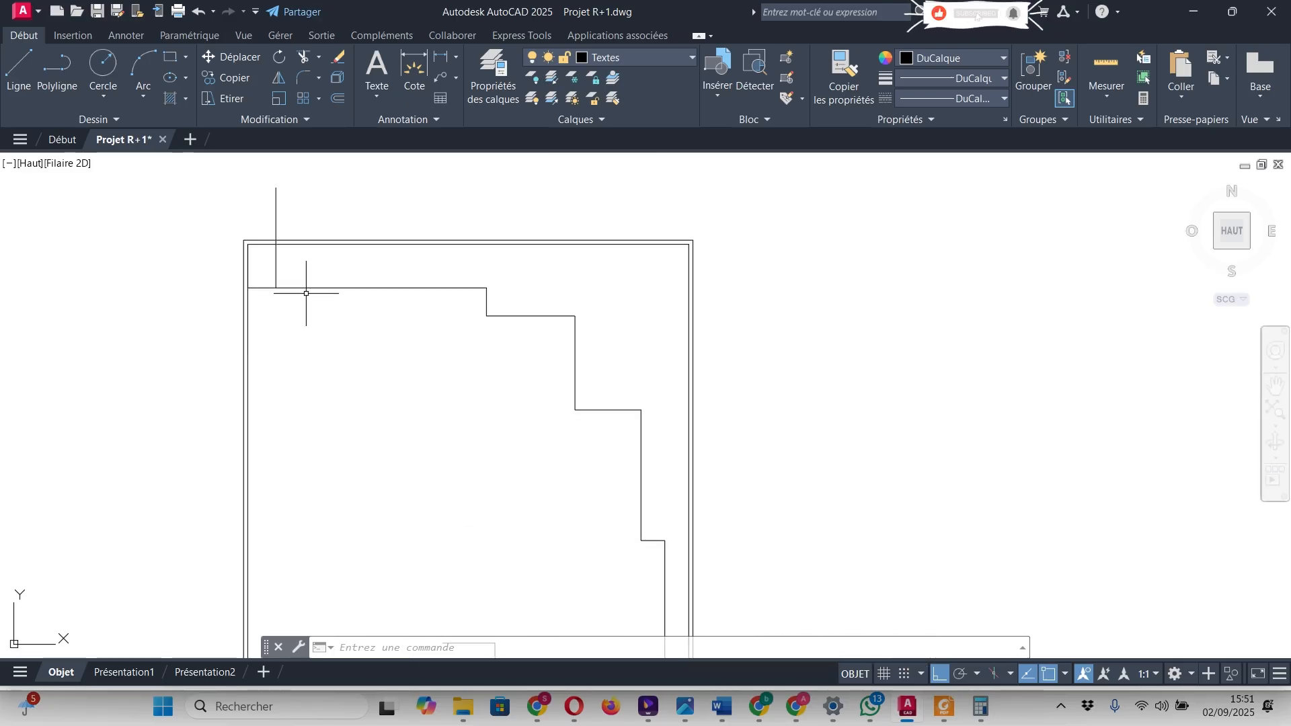
{"action": "scroll", "coordinate": [307, 292], "scroll_direction": "up", "scroll_amount": 2}
{"action": "type", "text": "pl"}
{"action": "key", "text": "Return"}
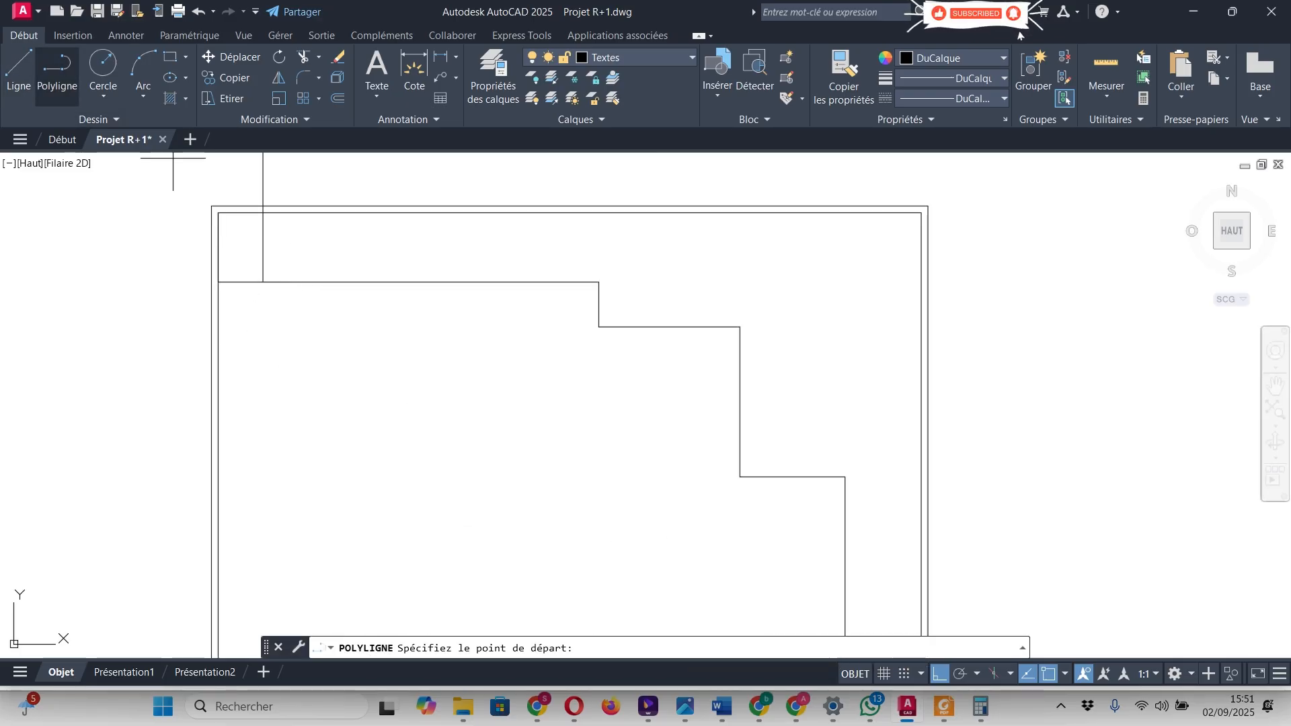
{"action": "left_click", "coordinate": [263, 282]}
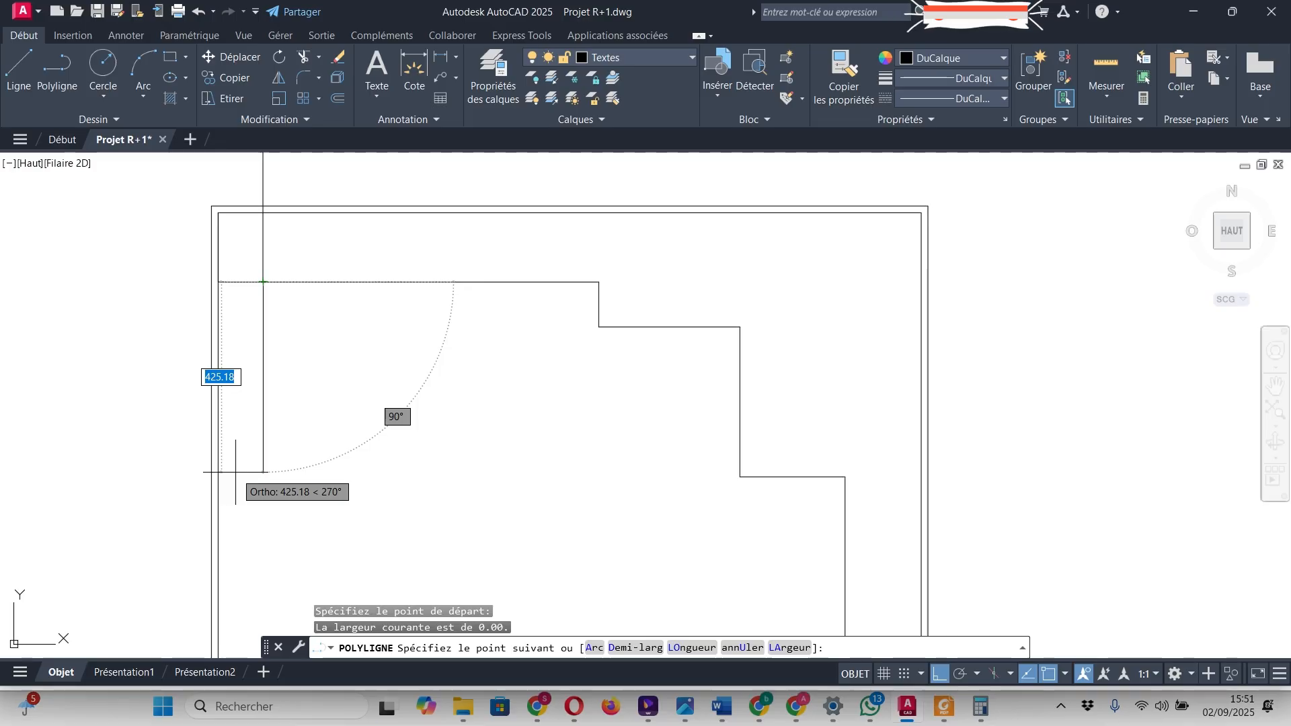
{"action": "type", "text": "9"}
{"action": "key", "text": "Return"}
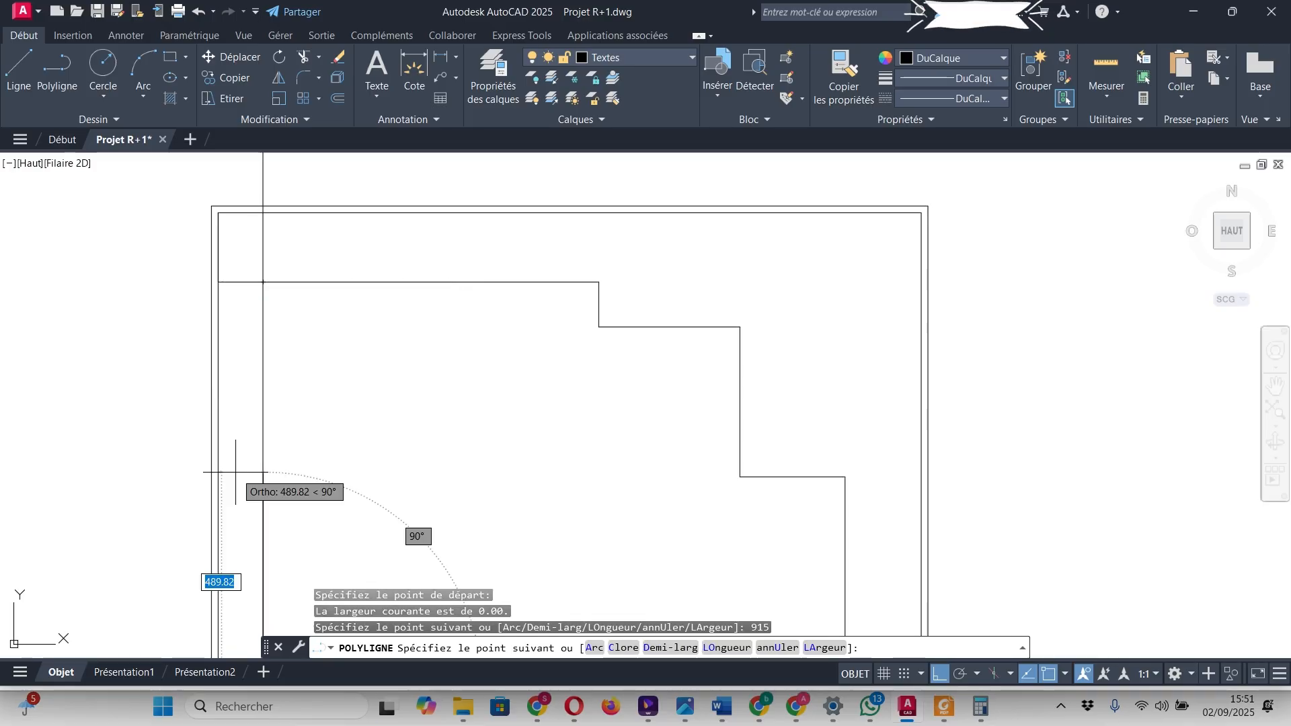
{"action": "scroll", "coordinate": [296, 317], "scroll_direction": "down", "scroll_amount": 3}
{"action": "scroll", "coordinate": [306, 428], "scroll_direction": "up", "scroll_amount": 3}
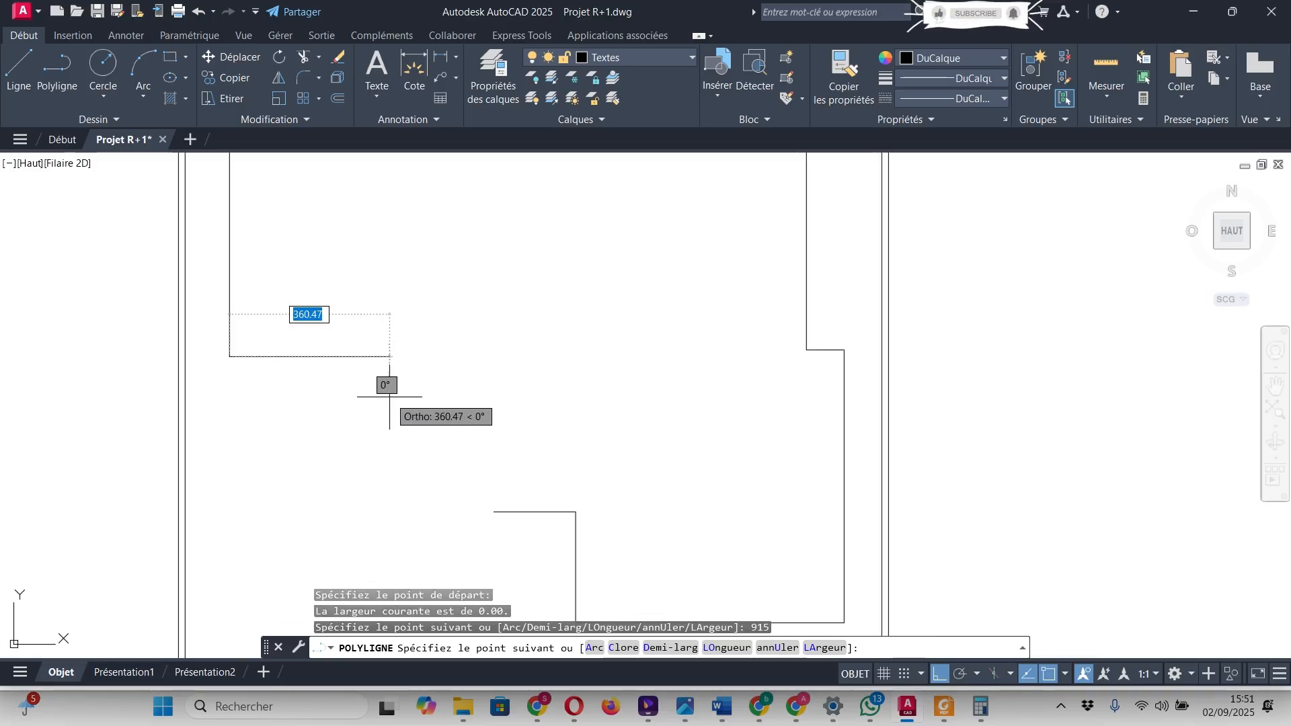
{"action": "type", "text": "135"}
{"action": "key", "text": "Return"}
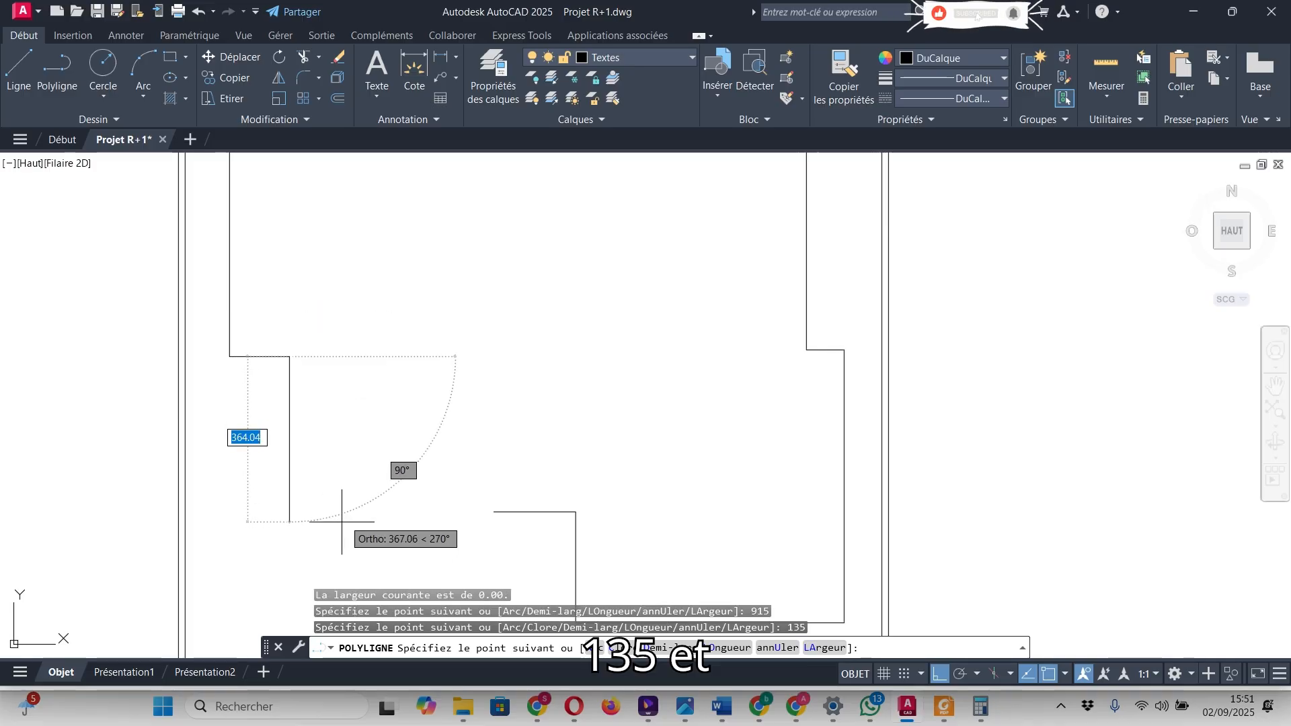
- Check the living room's side length and wall thickness in the Foxit PDF plan and add 435 + 15 in the Calculator
{"action": "scroll", "coordinate": [740, 531], "scroll_direction": "down", "scroll_amount": 3}
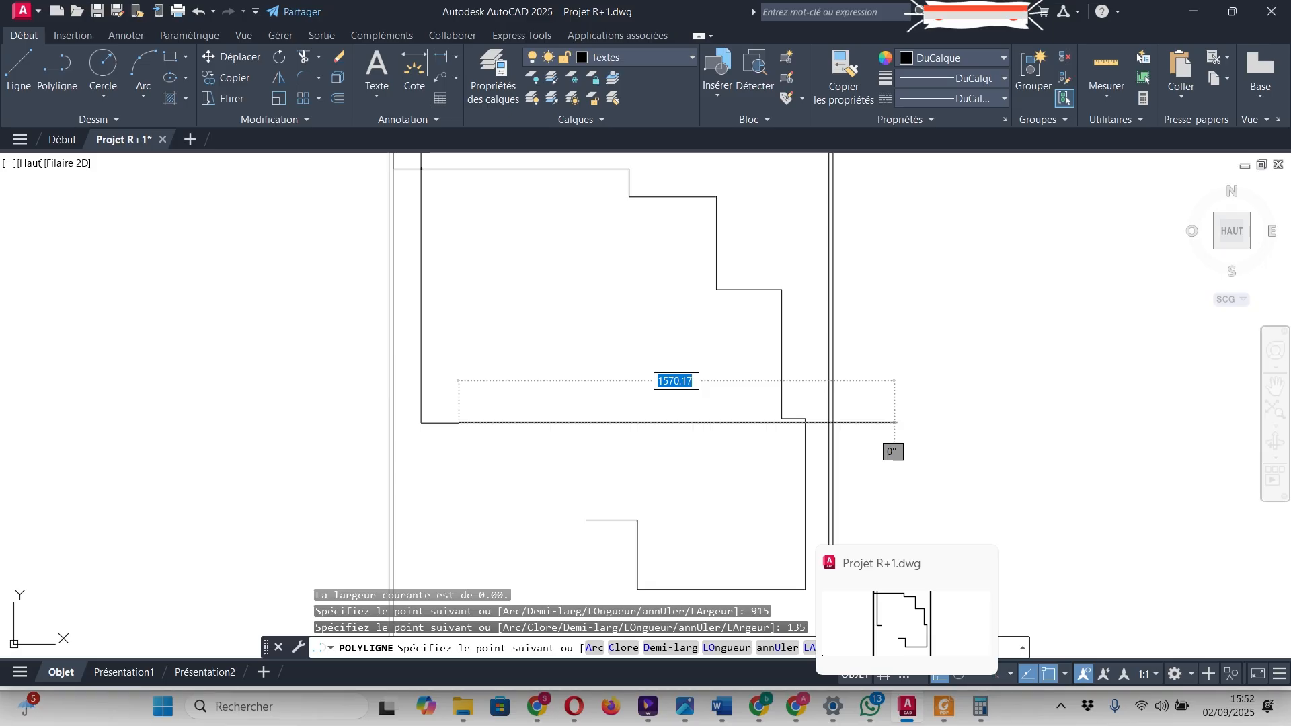
{"action": "left_click", "coordinate": [944, 706]}
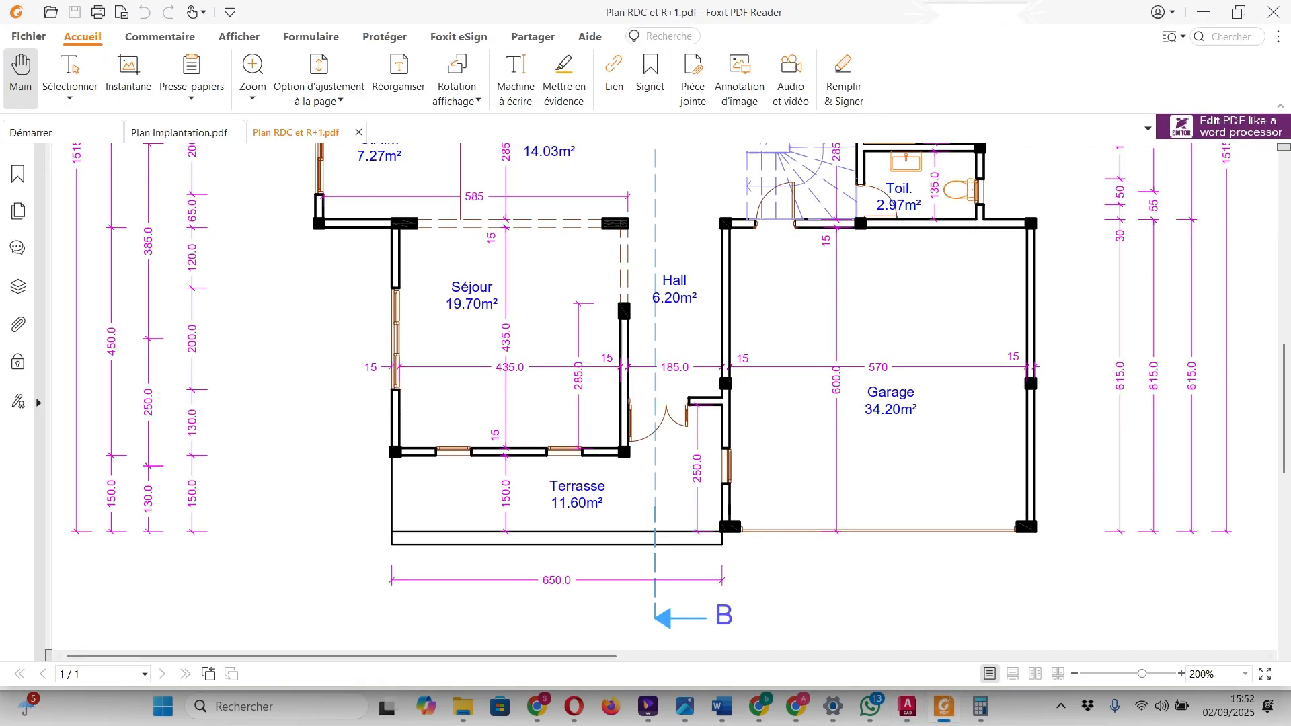
{"action": "scroll", "coordinate": [651, 391], "scroll_direction": "down", "scroll_amount": 1}
{"action": "scroll", "coordinate": [651, 391], "scroll_direction": "up", "scroll_amount": 1}
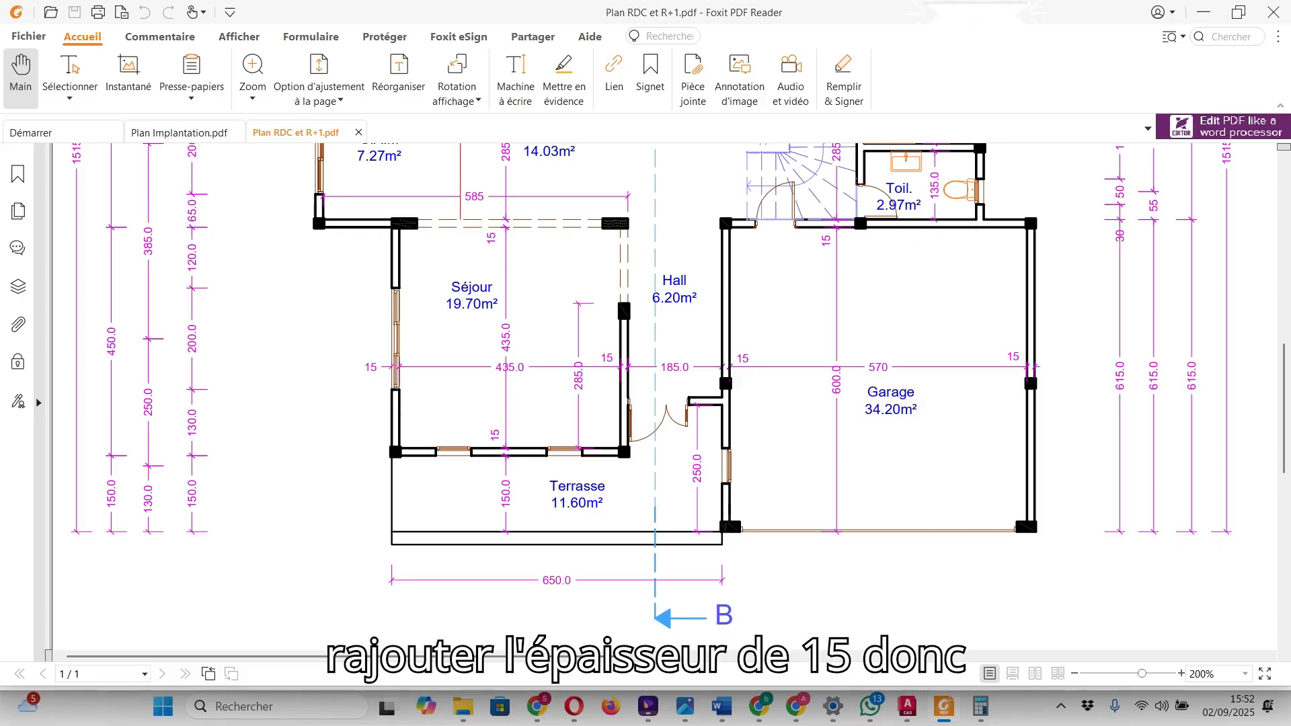
{"action": "key", "text": "alt+Tab"}
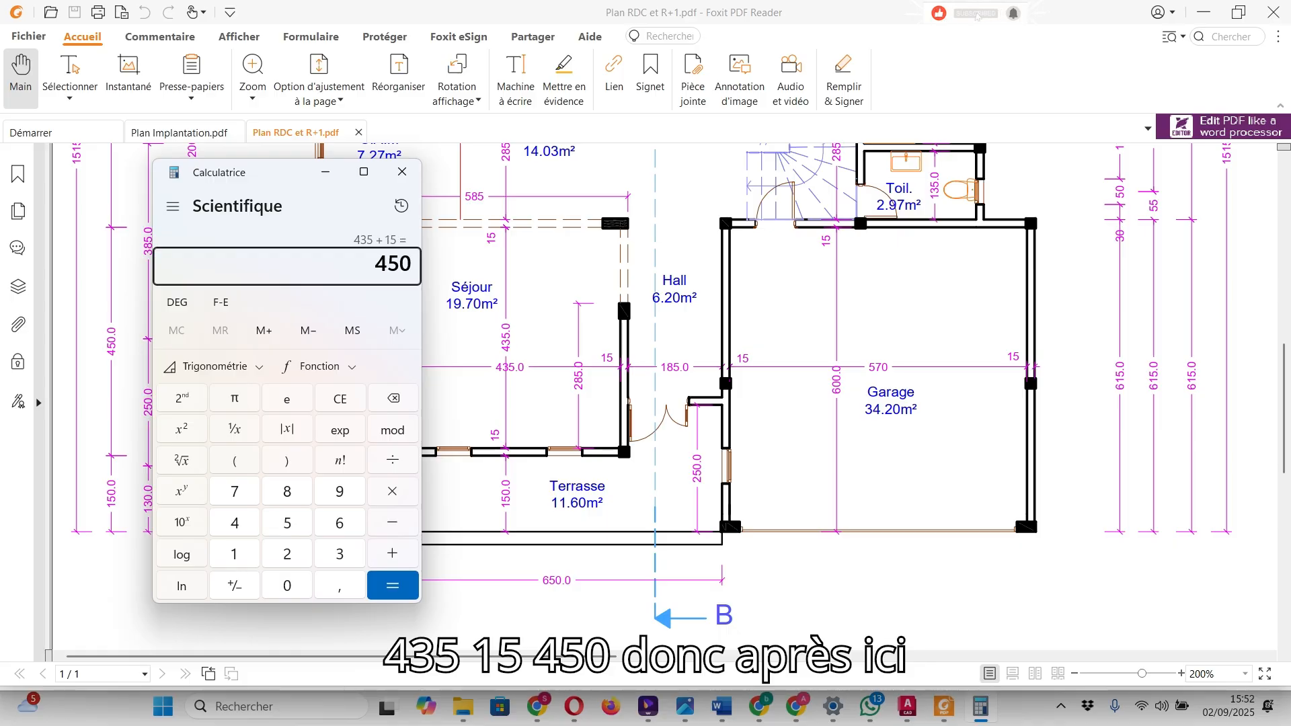
{"action": "left_click", "coordinate": [325, 172]}
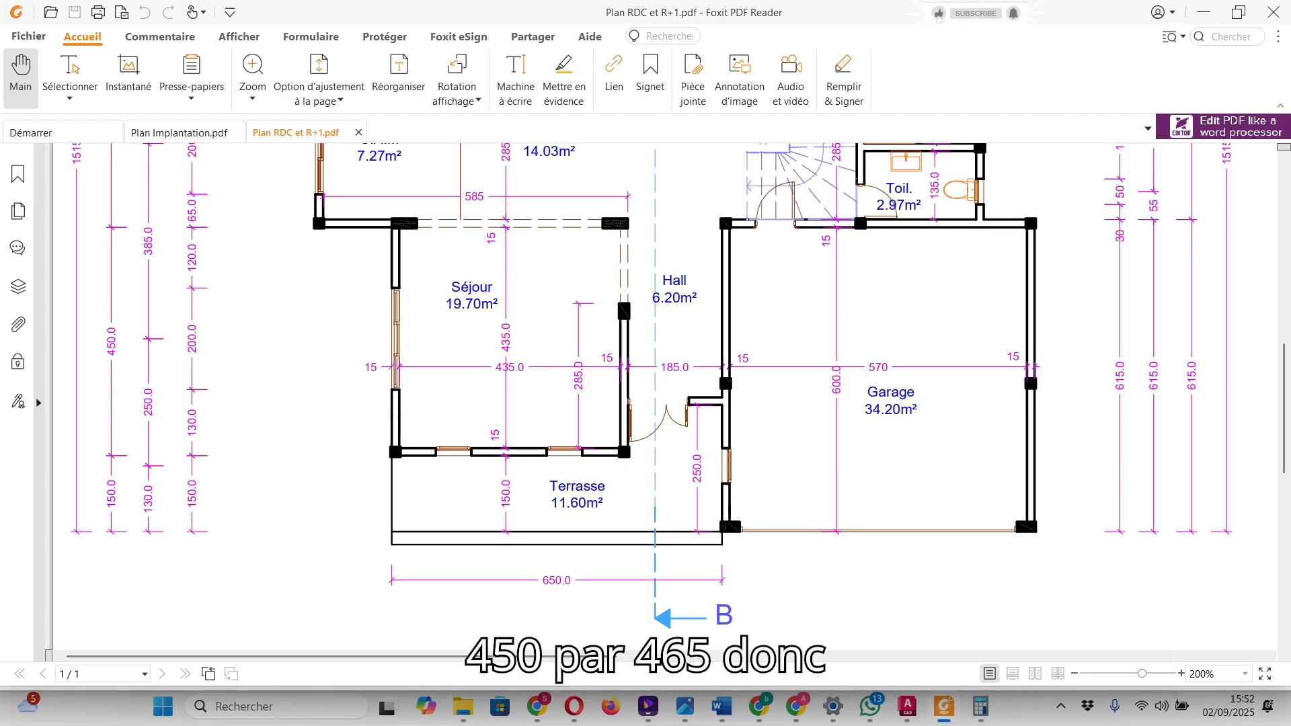
- Continue the AutoCAD polyline around the living room with segments of 450 down and 465 to the right
{"action": "key", "text": "alt+Tab"}
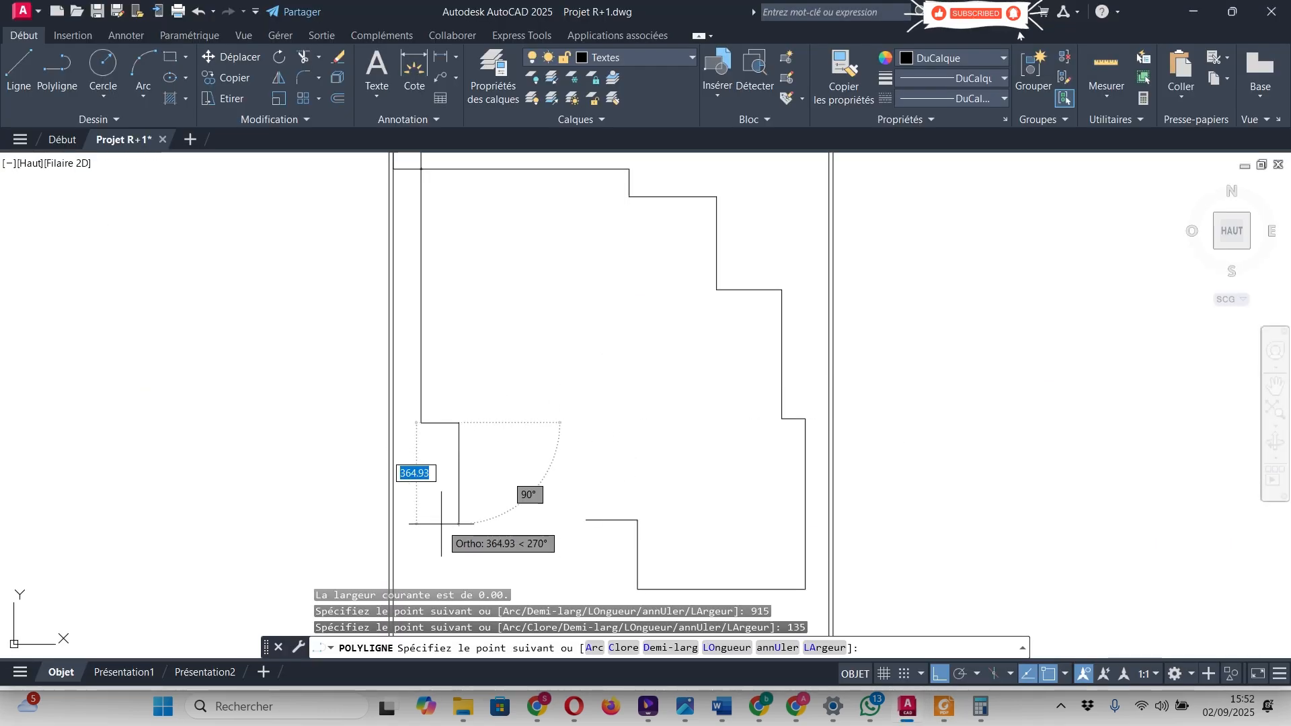
{"action": "type", "text": "450"}
{"action": "key", "text": "Return"}
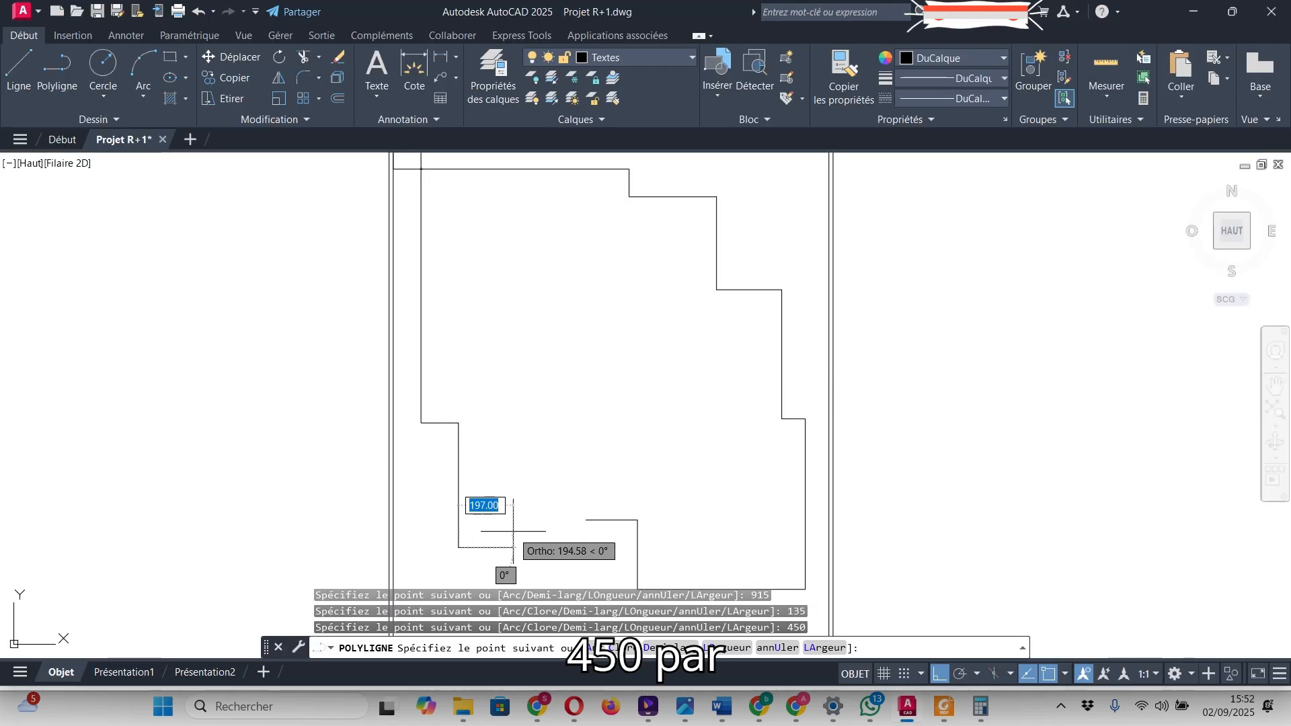
{"action": "type", "text": "465"}
{"action": "key", "text": "Return"}
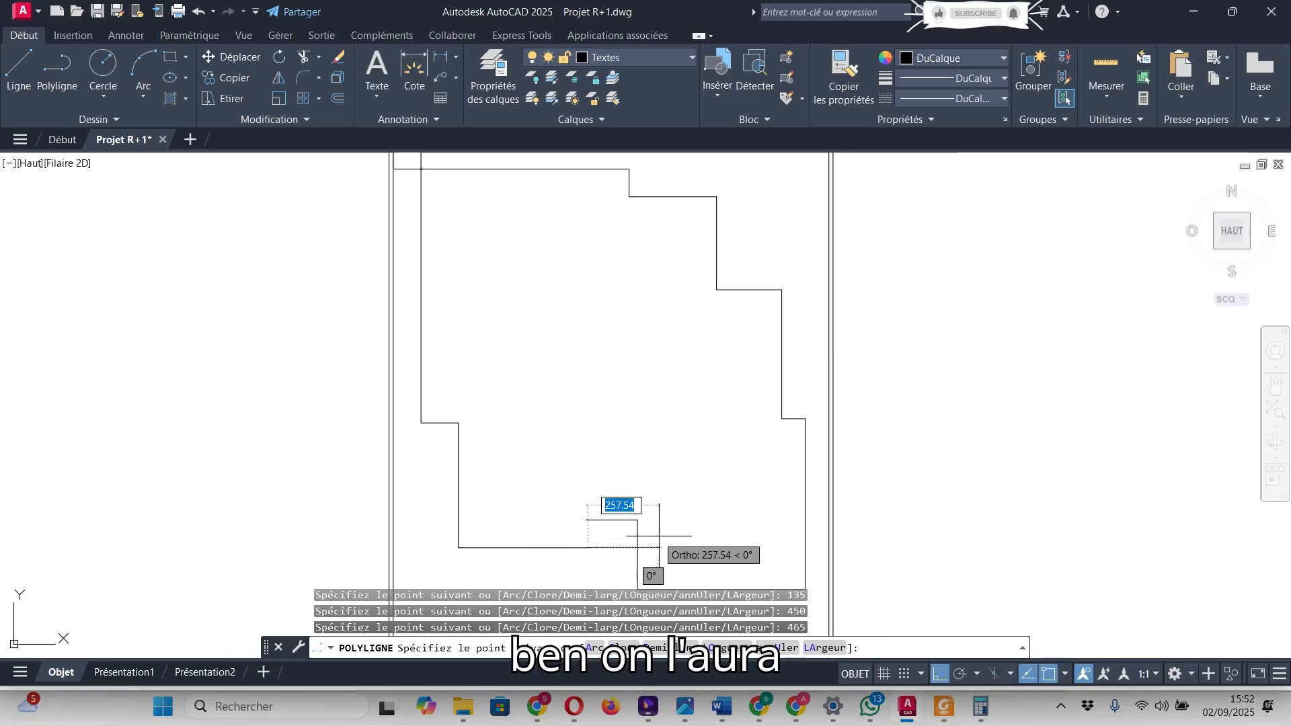
- Close the building outline by running the polyline up to the end of the entrance recess line, and end the polyline
{"action": "scroll", "coordinate": [592, 558], "scroll_direction": "up", "scroll_amount": 8}
{"action": "scroll", "coordinate": [696, 342], "scroll_direction": "up", "scroll_amount": 2}
{"action": "scroll", "coordinate": [698, 302], "scroll_direction": "up", "scroll_amount": 2}
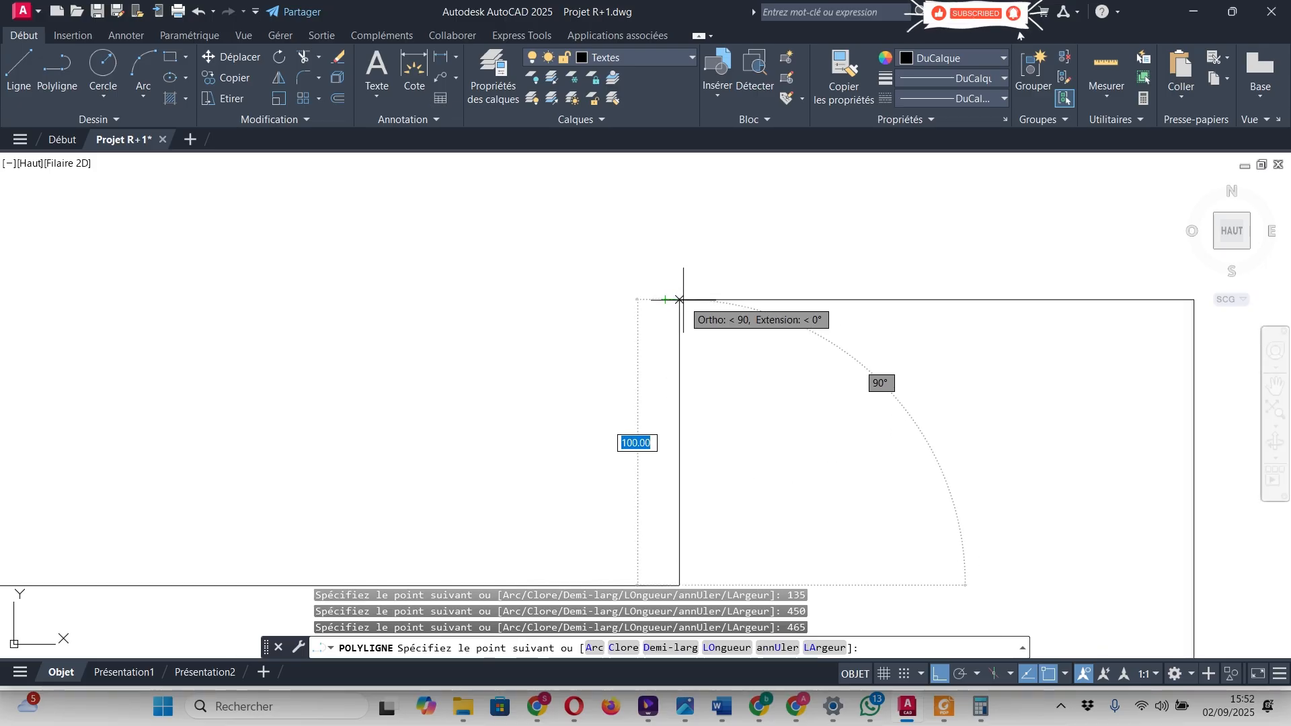
{"action": "right_click", "coordinate": [679, 300]}
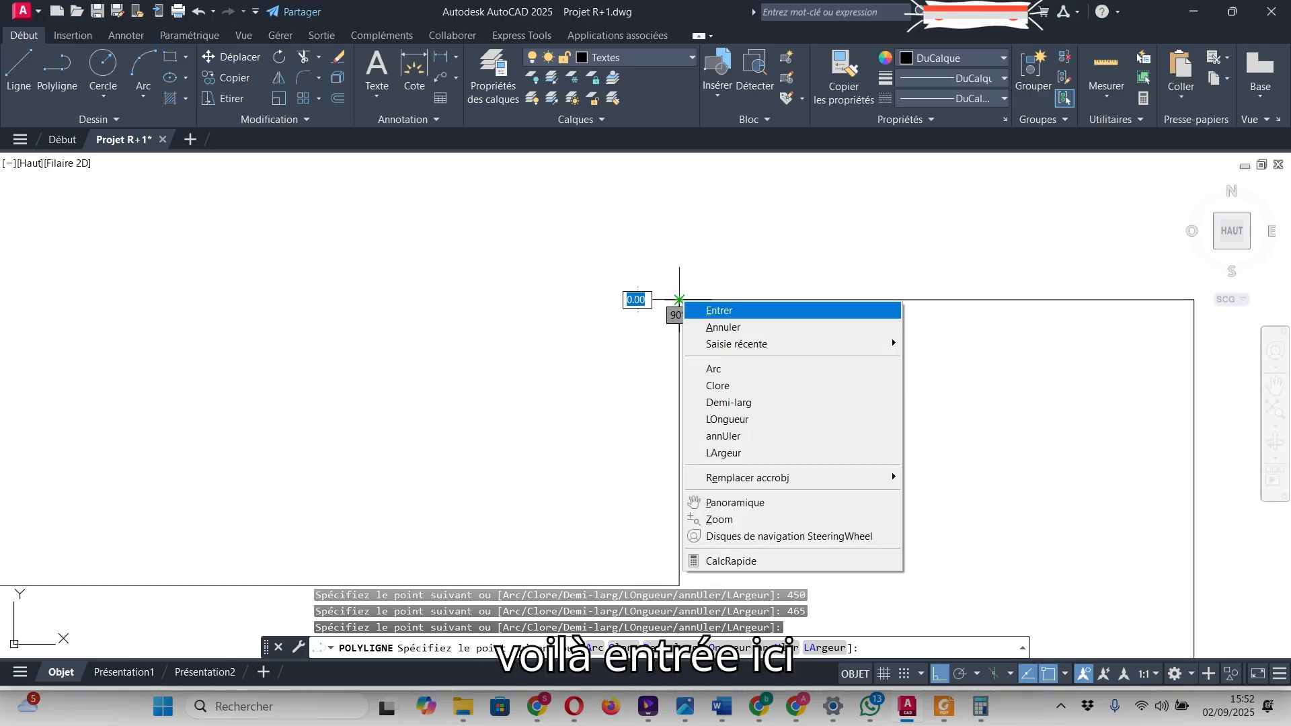
{"action": "left_click", "coordinate": [699, 308]}
- Delete the helper lines at the upper-left corner between the plot wall and the building outline
{"action": "scroll", "coordinate": [679, 302], "scroll_direction": "down", "scroll_amount": 5}
{"action": "scroll", "coordinate": [662, 407], "scroll_direction": "down", "scroll_amount": 5}
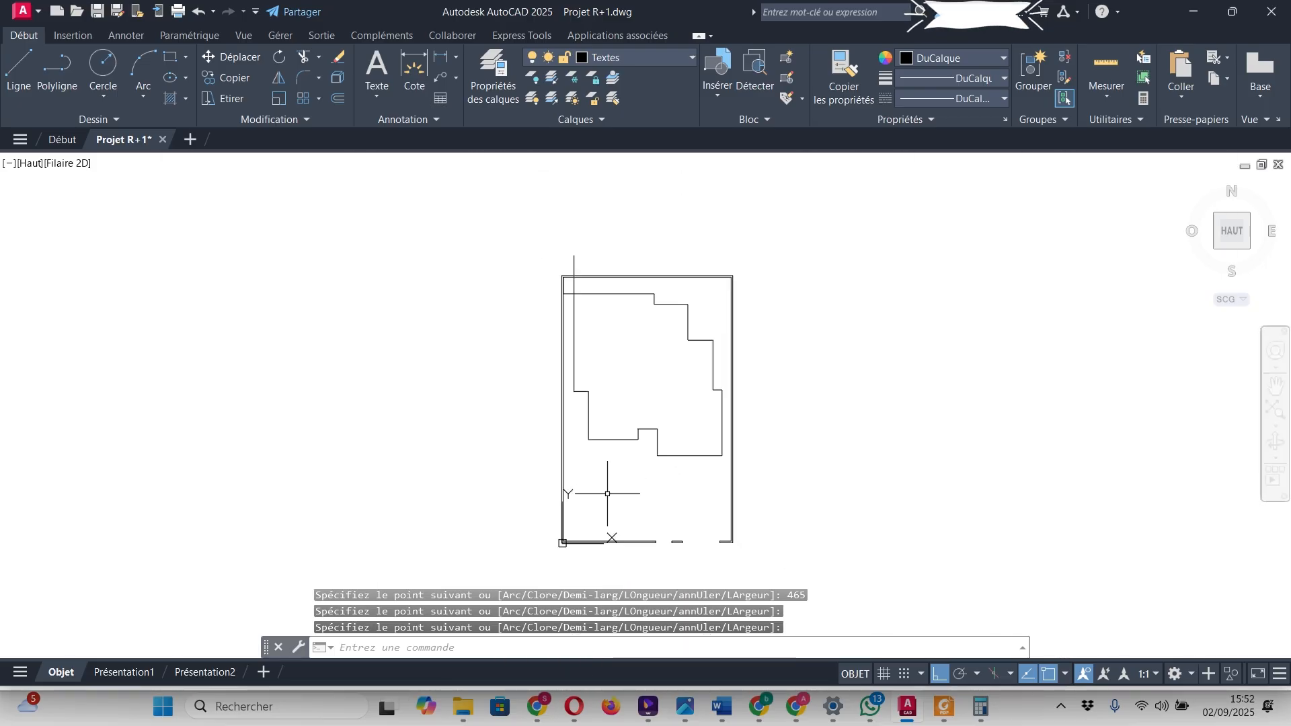
{"action": "scroll", "coordinate": [591, 308], "scroll_direction": "up", "scroll_amount": 4}
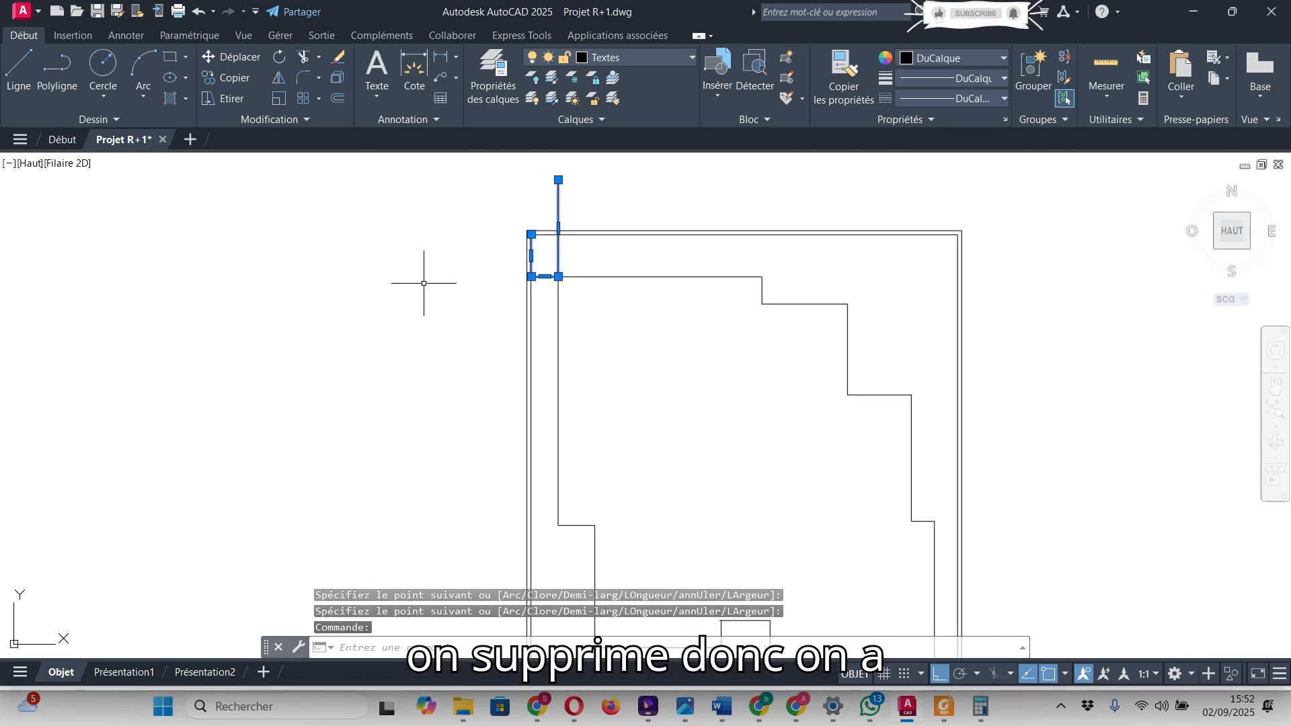
{"action": "key", "text": "Delete"}
{"action": "scroll", "coordinate": [581, 271], "scroll_direction": "down", "scroll_amount": 2}
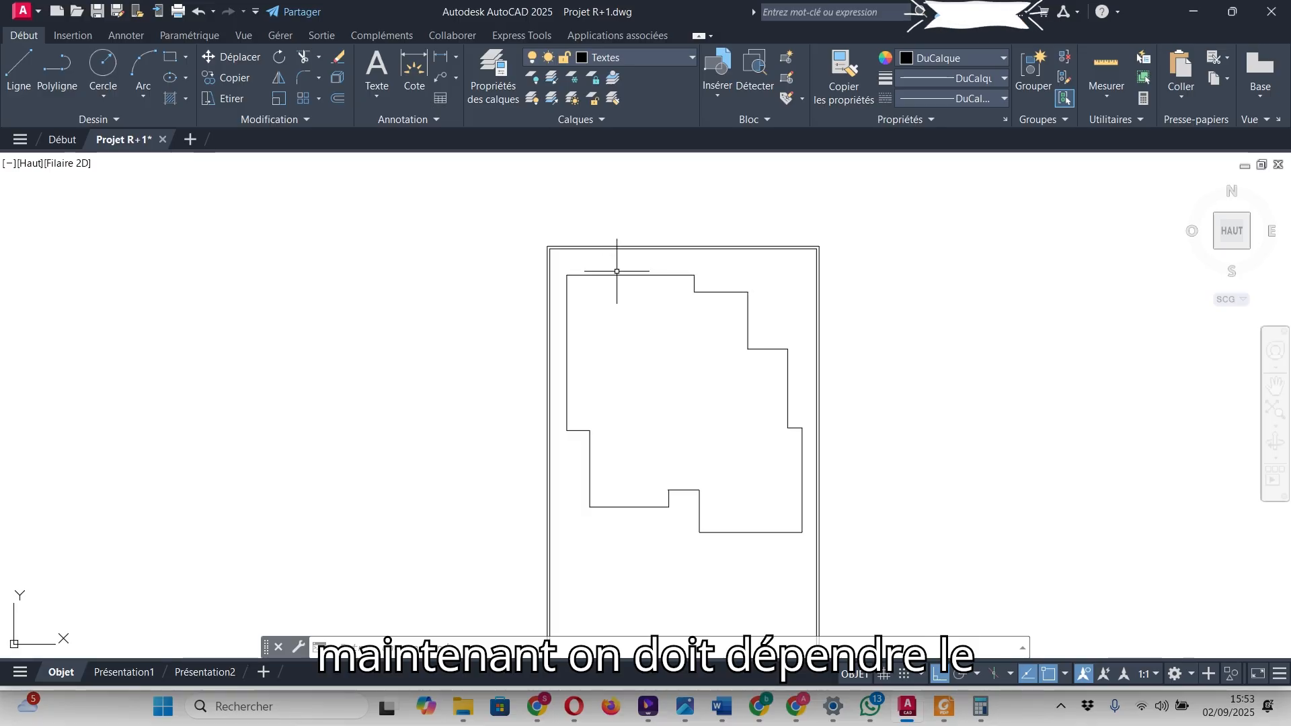
- Check the outer wall thickness in the Foxit PDF plan and return to the AutoCAD drawing
{"action": "key", "text": "alt+Tab"}
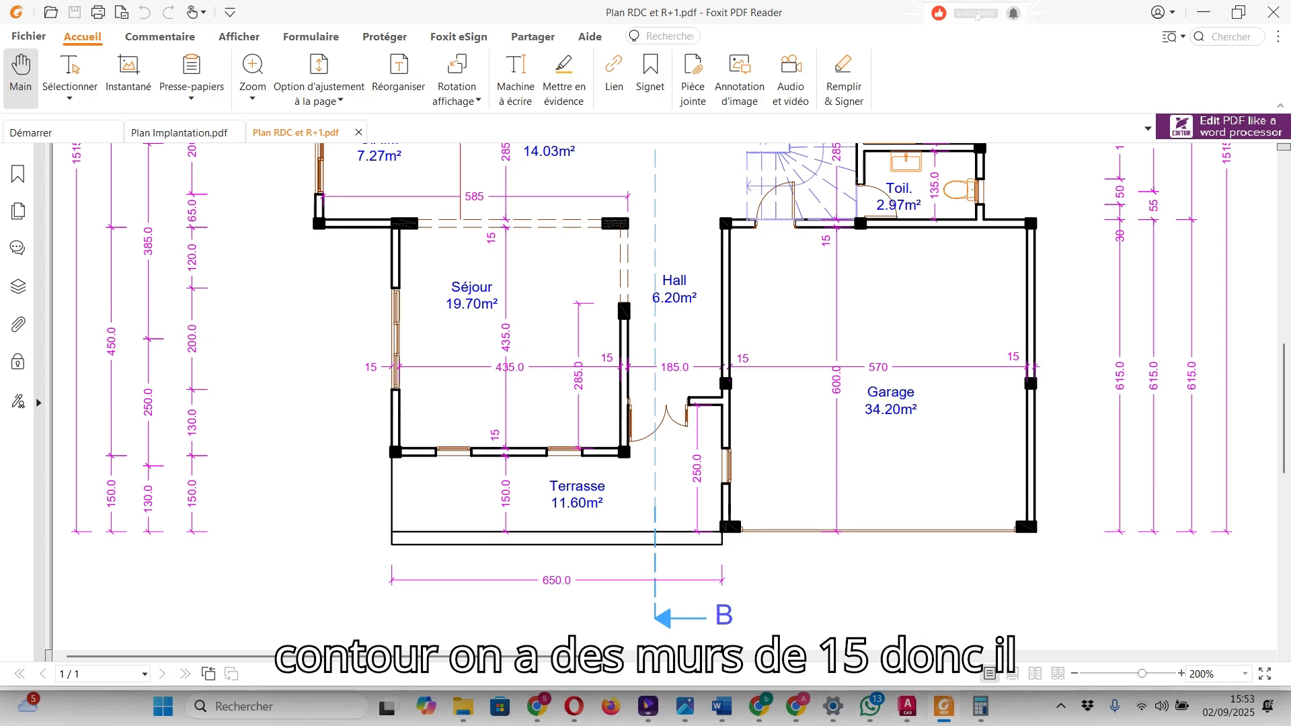
{"action": "left_click", "coordinate": [944, 705]}
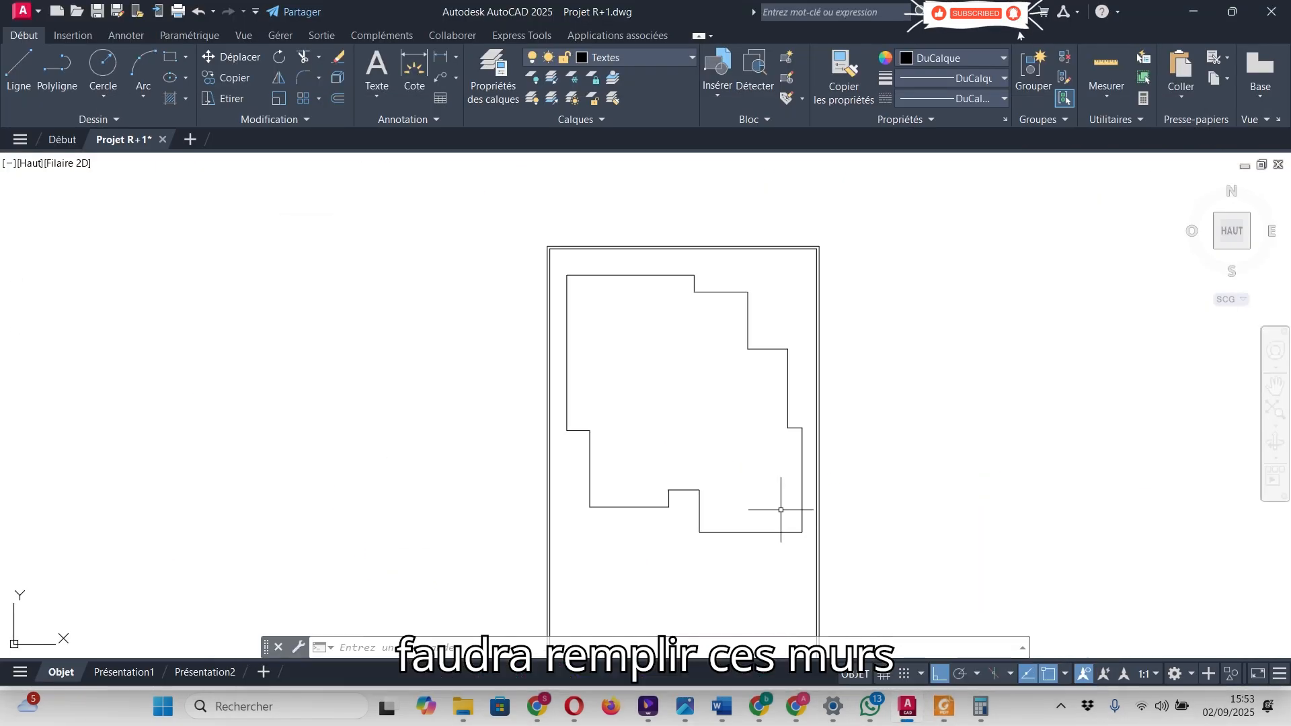
{"action": "scroll", "coordinate": [645, 283], "scroll_direction": "up", "scroll_amount": 2}
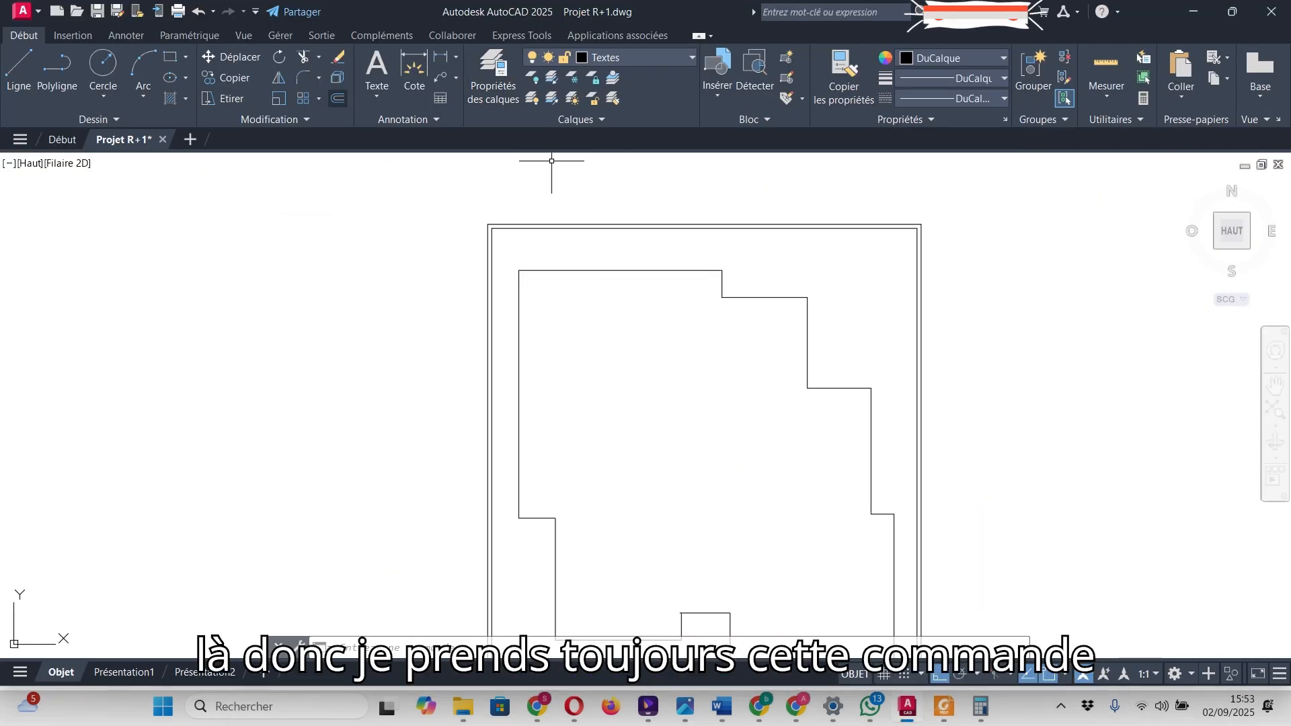
{"action": "left_click", "coordinate": [338, 98]}
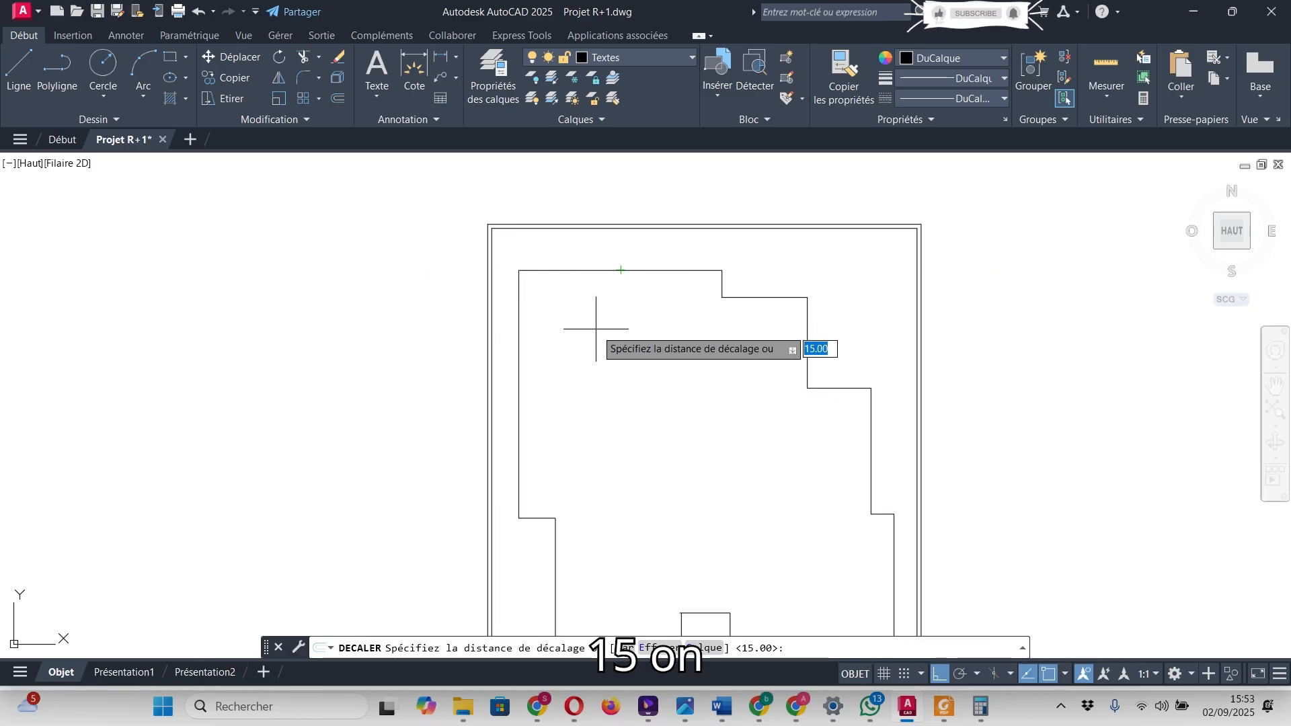
{"action": "key", "text": "Escape"}
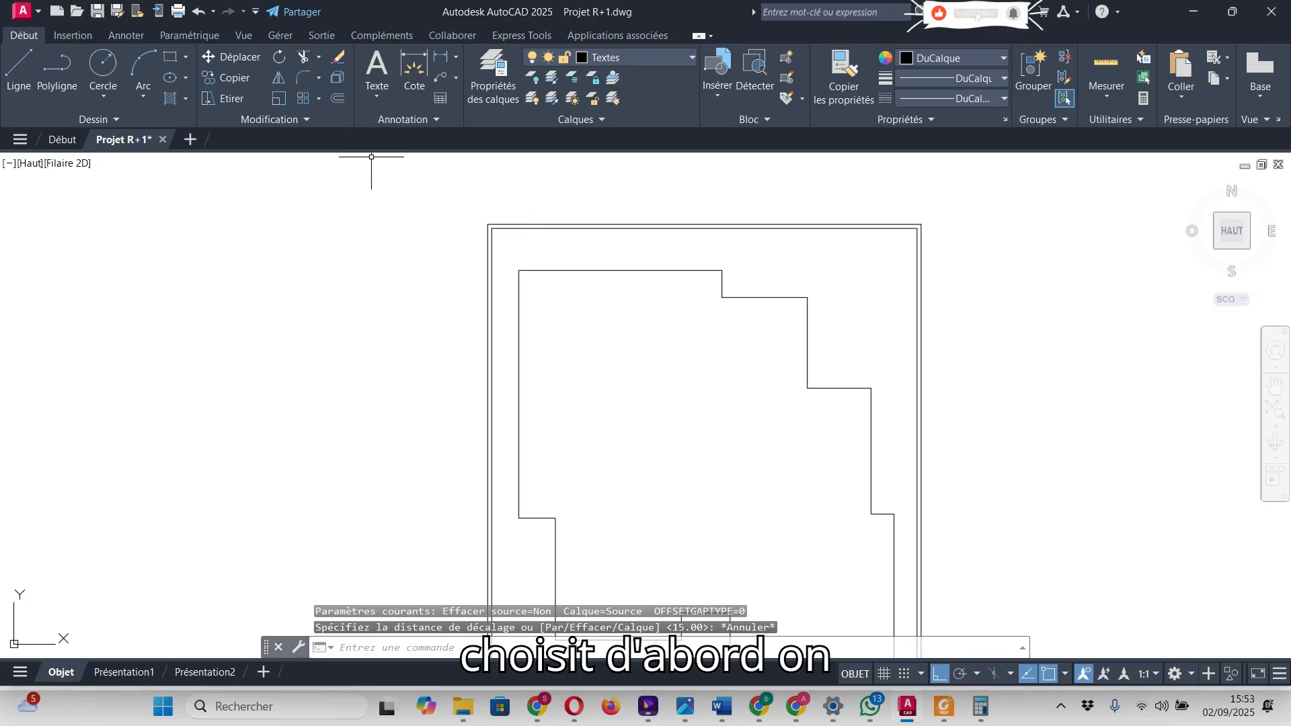
{"action": "key", "text": "Return"}
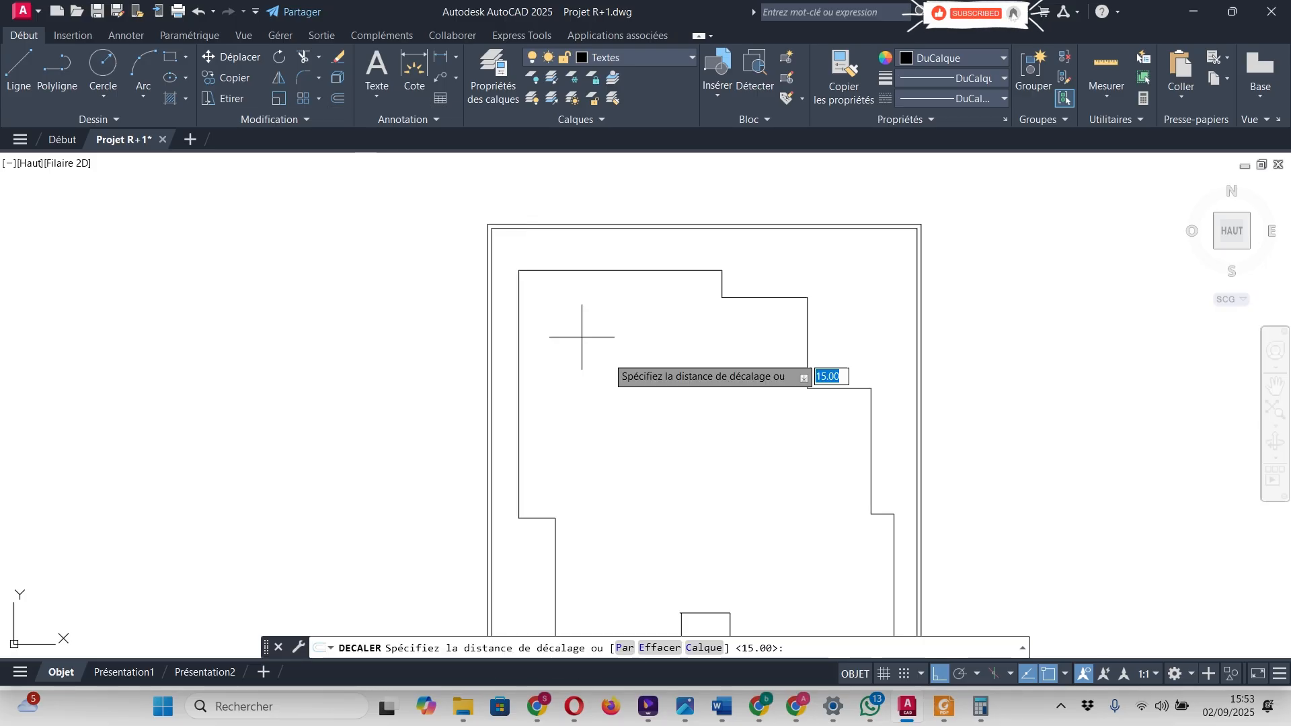
{"action": "key", "text": "Escape"}
{"action": "key", "text": "Escape"}
- Offset the stepped top edge of the building outline 15 inward
{"action": "left_click", "coordinate": [607, 270]}
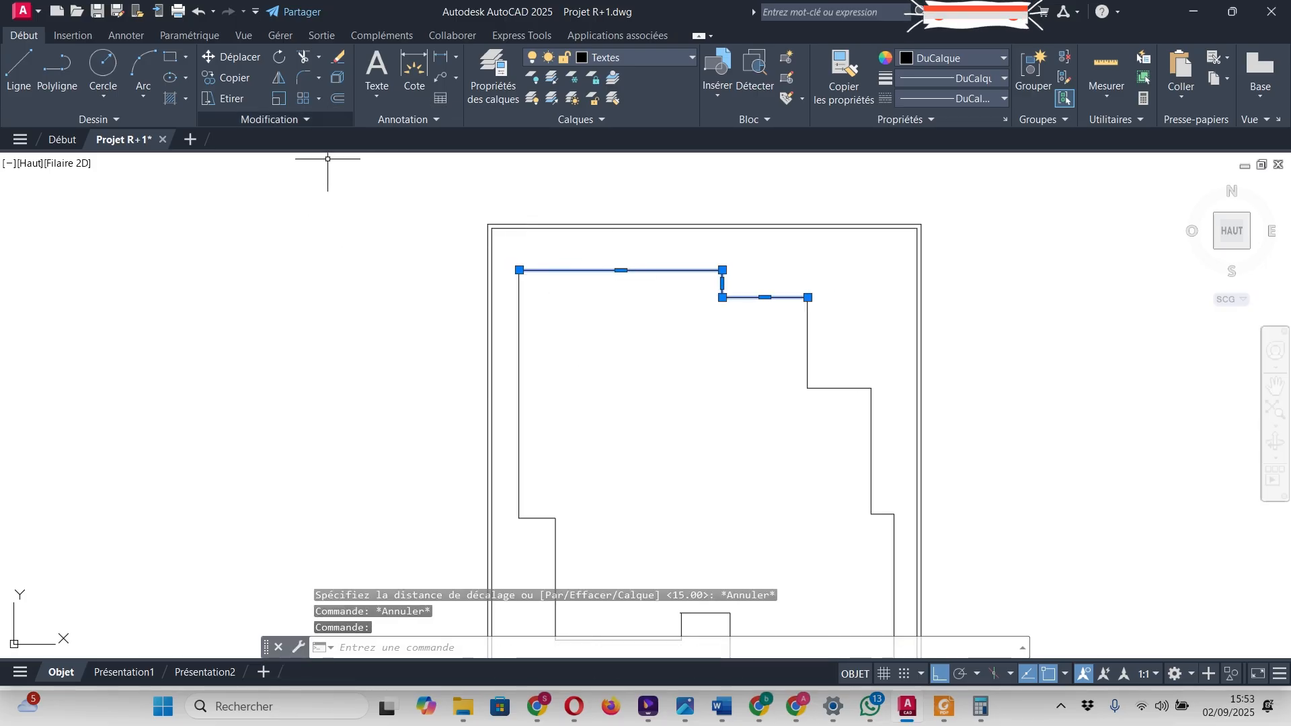
{"action": "left_click", "coordinate": [336, 98]}
{"action": "type", "text": "15"}
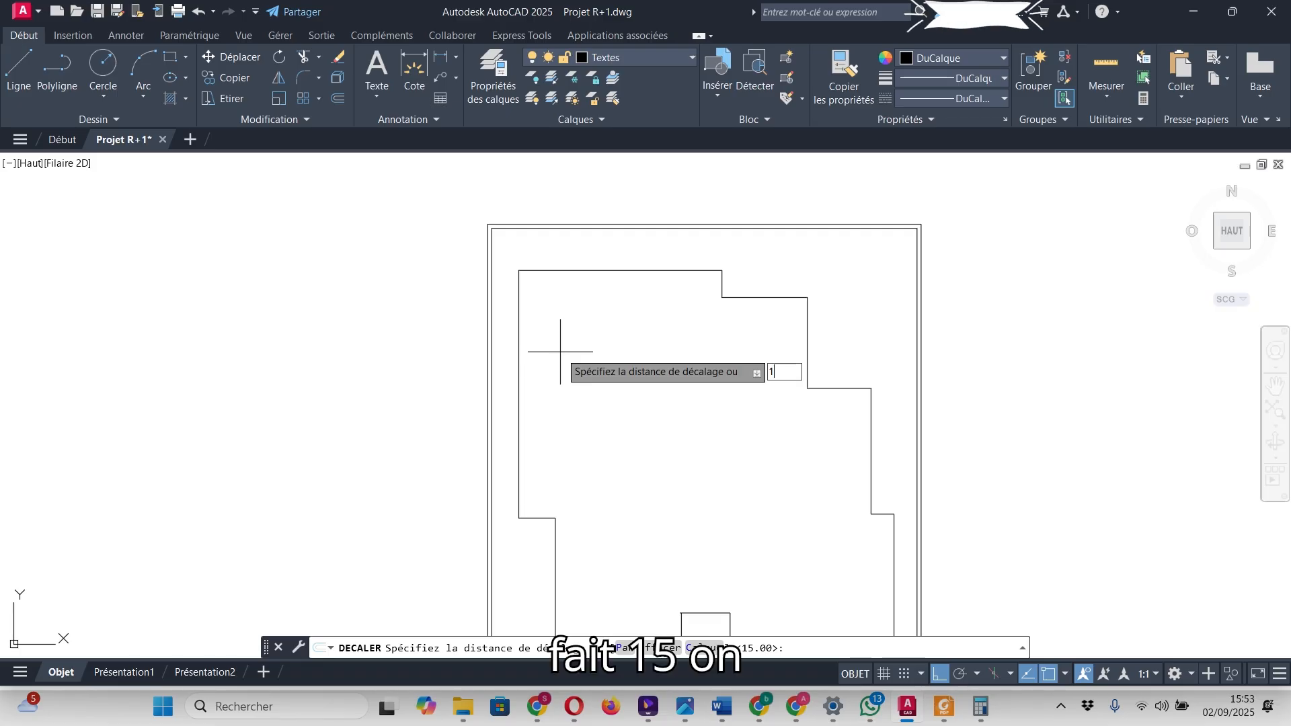
{"action": "key", "text": "Return"}
{"action": "left_click", "coordinate": [593, 369]}
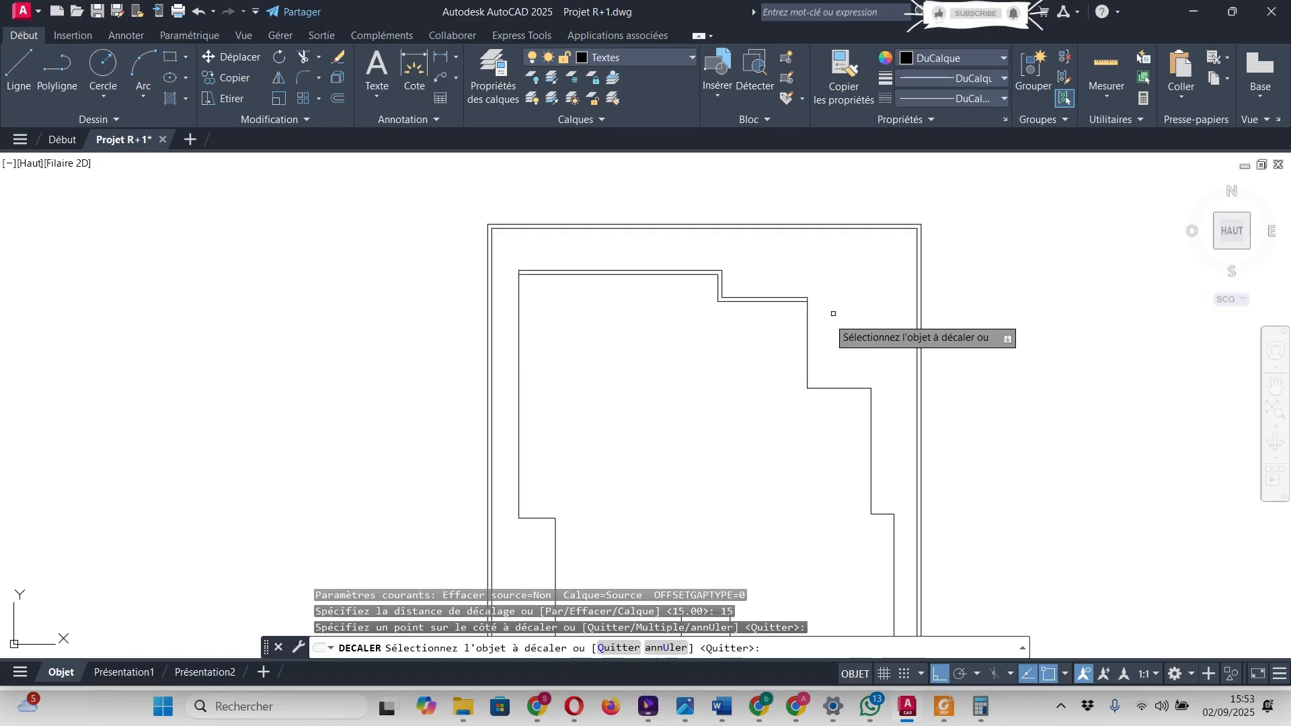
- Offset the upper right side's two vertical edges and the horizontal step between them 15 inward
{"action": "left_click", "coordinate": [807, 340]}
{"action": "left_click", "coordinate": [770, 350]}
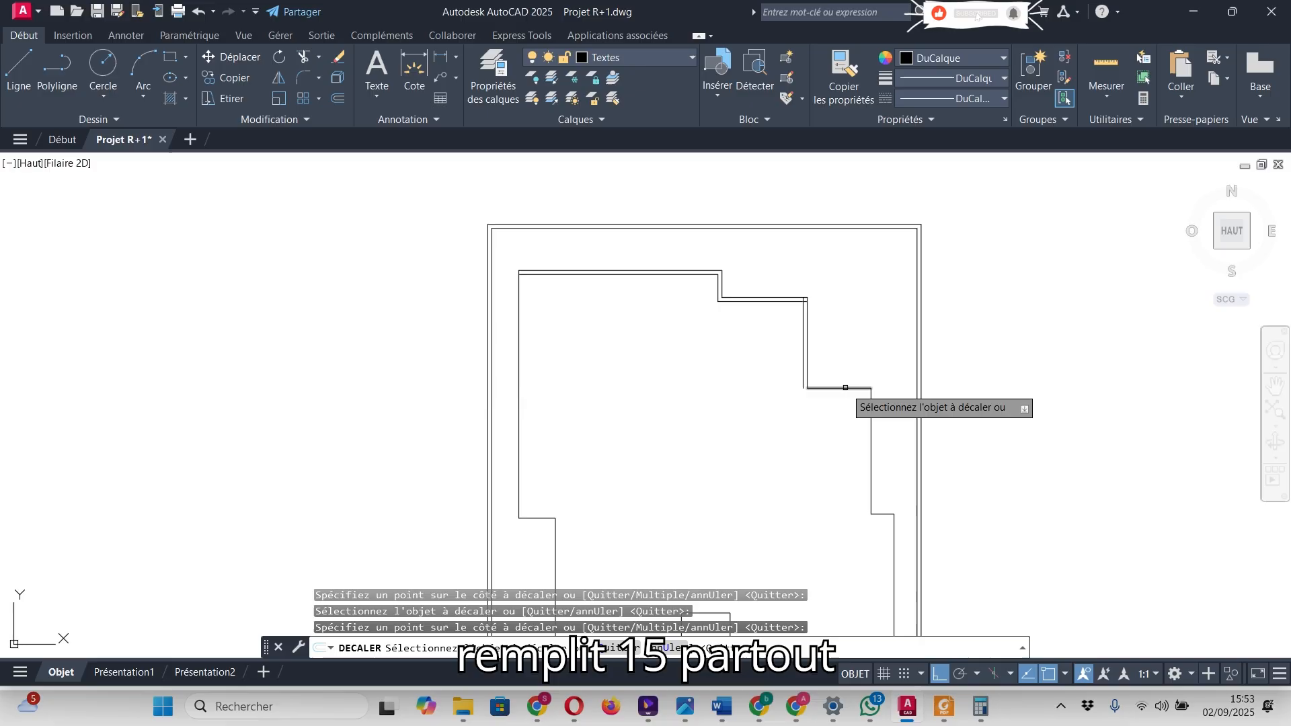
{"action": "left_click", "coordinate": [833, 389]}
{"action": "left_click", "coordinate": [867, 416]}
{"action": "left_click", "coordinate": [872, 425]}
{"action": "left_click", "coordinate": [864, 464]}
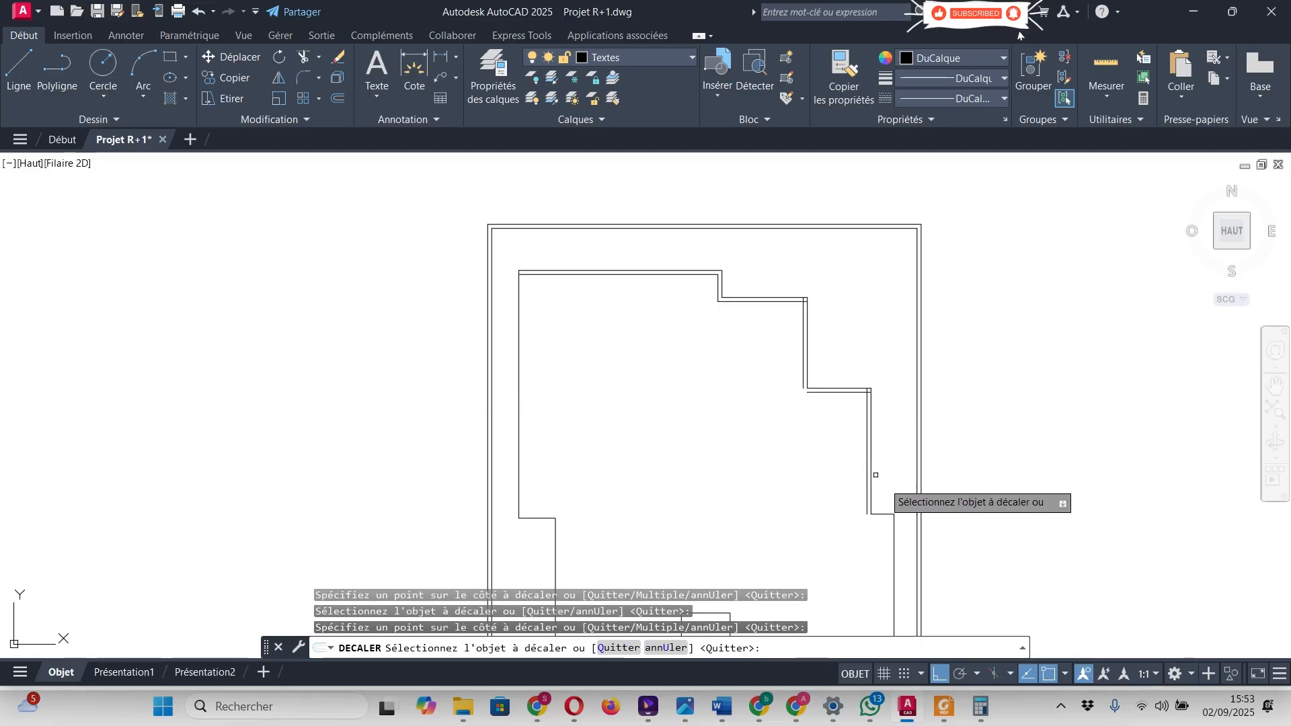
- Offset the remaining lower-right edges of the outline around the garage 15 inward
{"action": "left_click", "coordinate": [892, 532]}
{"action": "left_click", "coordinate": [872, 529]}
{"action": "scroll", "coordinate": [871, 404], "scroll_direction": "down", "scroll_amount": 5}
{"action": "scroll", "coordinate": [817, 447], "scroll_direction": "up", "scroll_amount": 10}
{"action": "left_click", "coordinate": [816, 445]}
{"action": "left_click", "coordinate": [807, 423]}
{"action": "scroll", "coordinate": [686, 437], "scroll_direction": "down", "scroll_amount": 3}
{"action": "scroll", "coordinate": [538, 480], "scroll_direction": "down", "scroll_amount": 2}
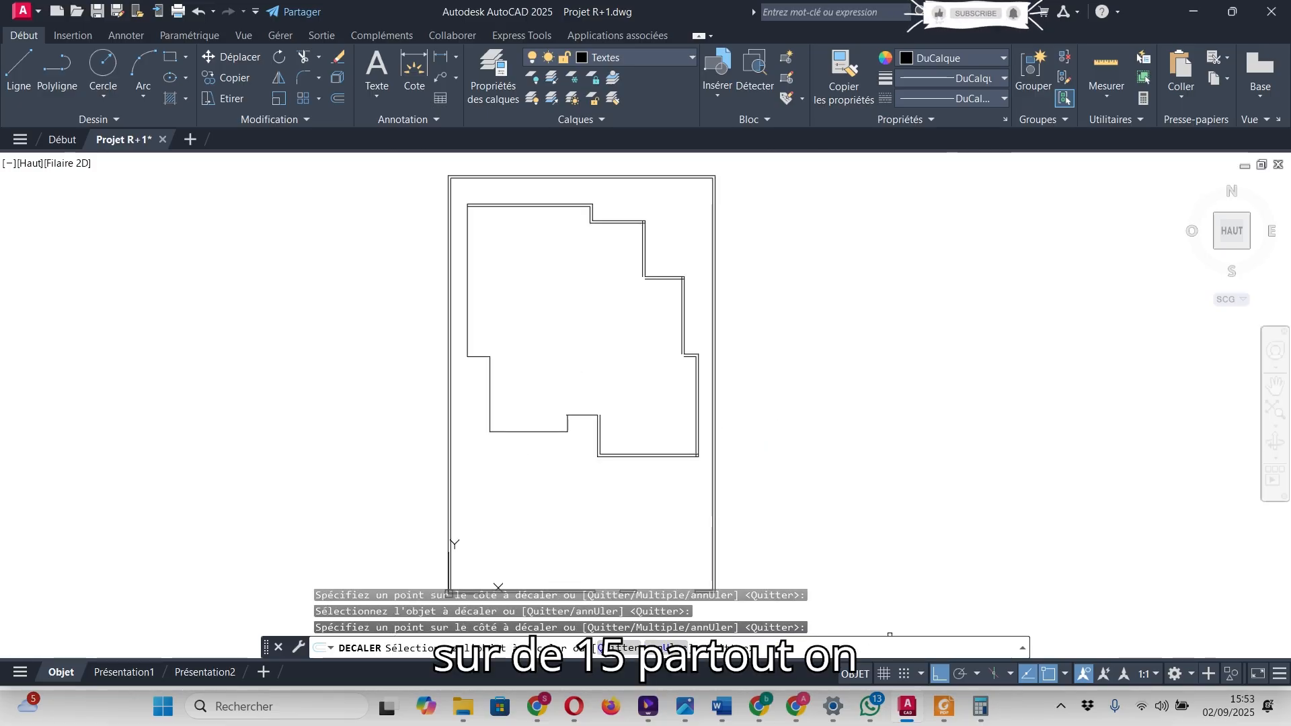
- Offset the left facade polyline and the entrance recess line 15 inward, and end the Offset command
{"action": "key", "text": "alt+Tab"}
{"action": "key", "text": "alt+Tab"}
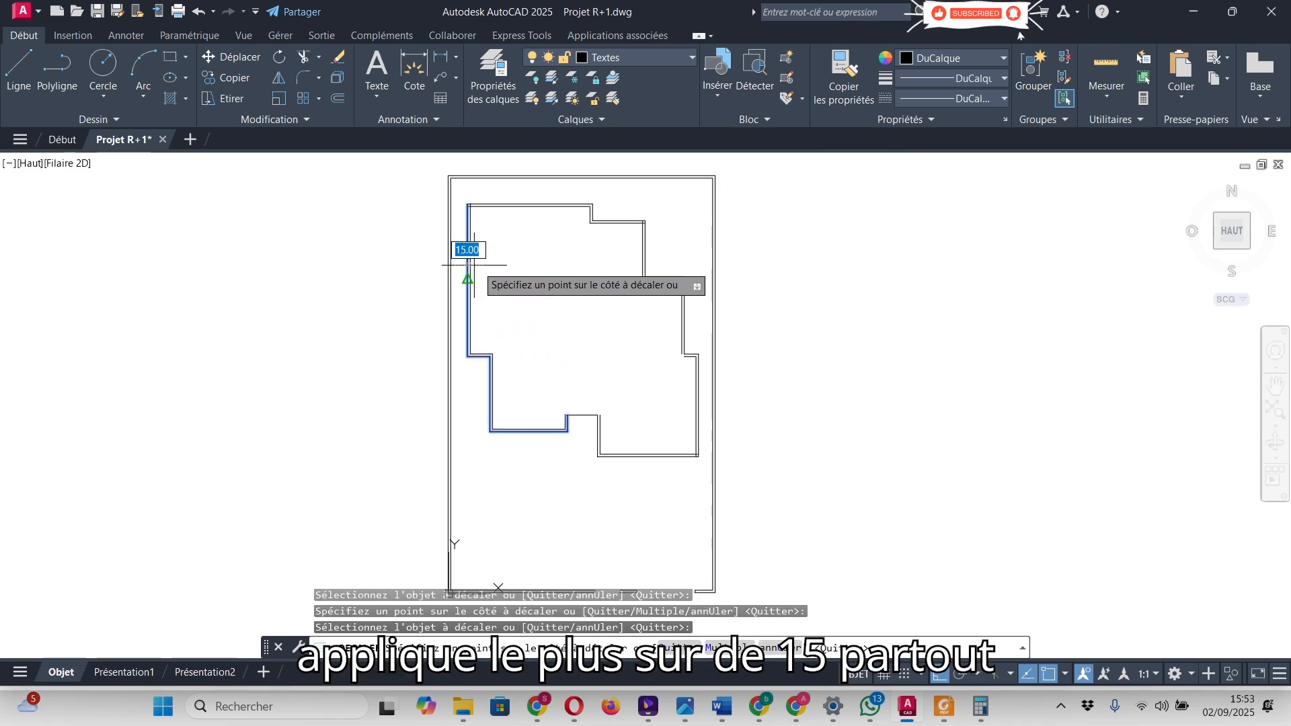
{"action": "scroll", "coordinate": [573, 444], "scroll_direction": "up", "scroll_amount": 4}
{"action": "left_click", "coordinate": [583, 373]}
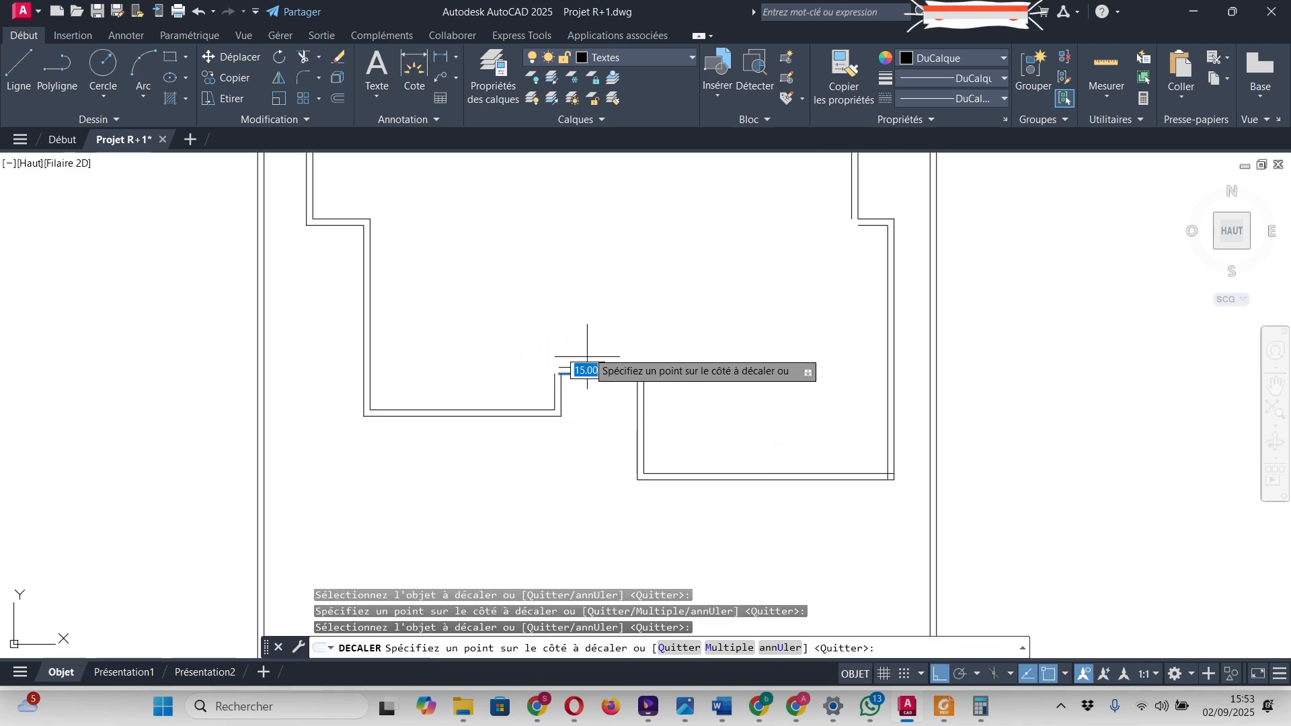
{"action": "left_click", "coordinate": [591, 337]}
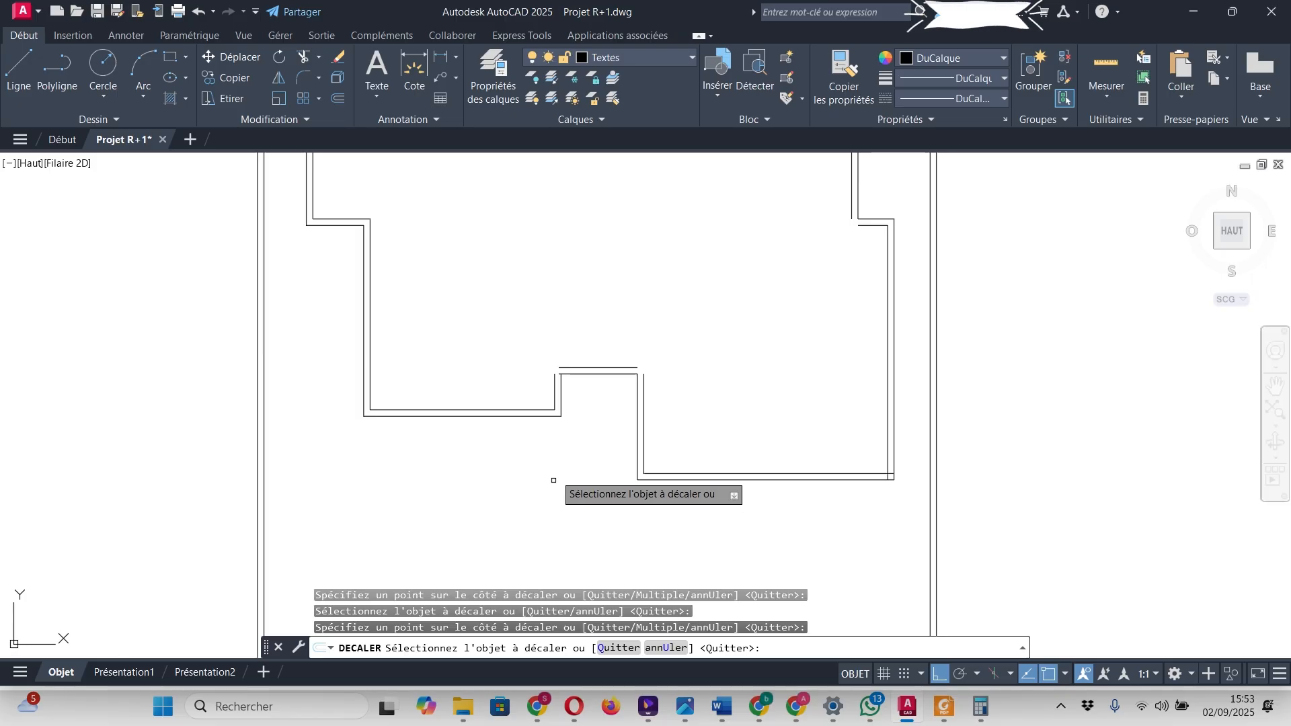
{"action": "scroll", "coordinate": [553, 483], "scroll_direction": "down", "scroll_amount": 5}
{"action": "key", "text": "Escape"}
{"action": "scroll", "coordinate": [576, 434], "scroll_direction": "up", "scroll_amount": 5}
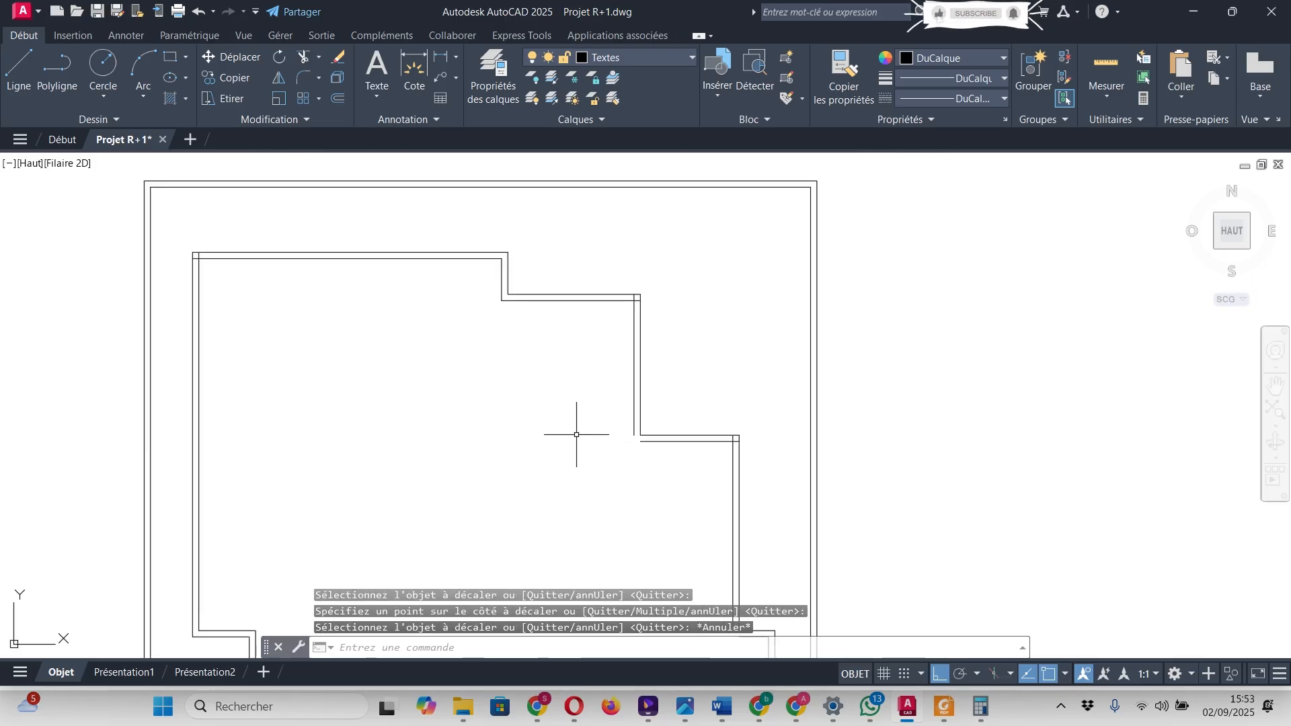
{"action": "scroll", "coordinate": [624, 435], "scroll_direction": "up", "scroll_amount": 5}
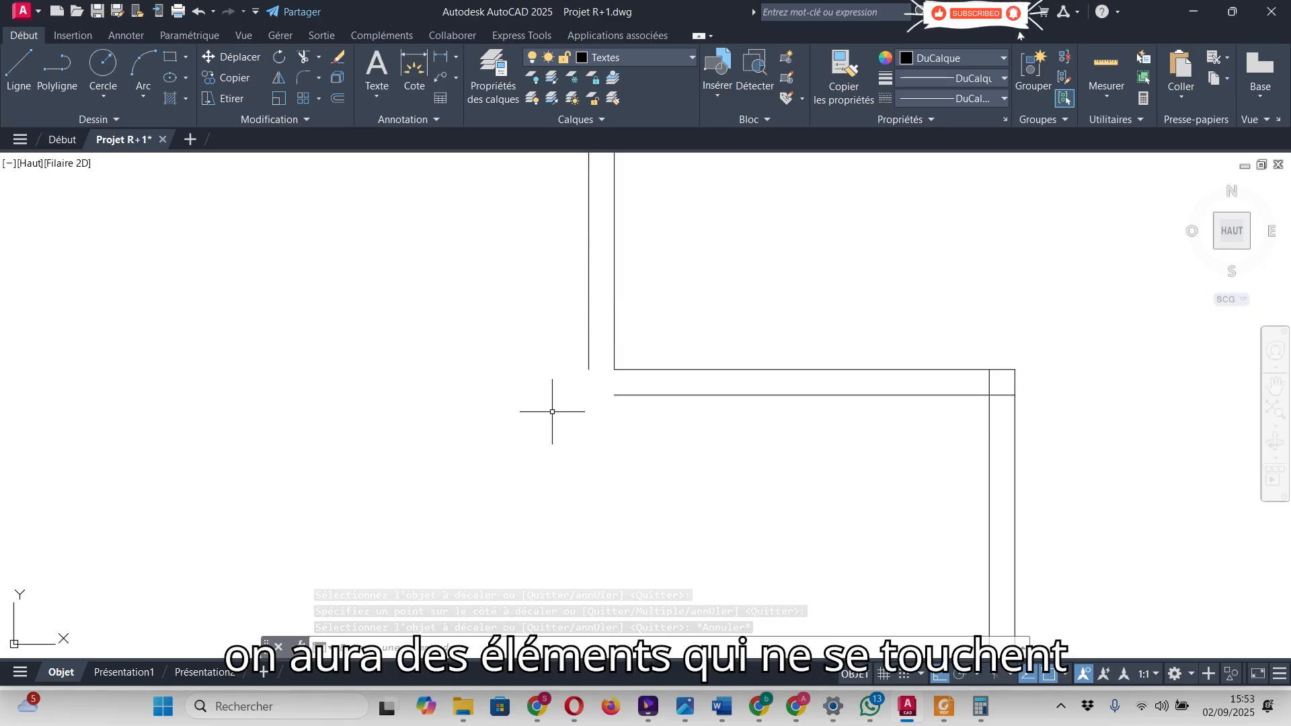
{"action": "left_click", "coordinate": [319, 56]}
{"action": "left_click", "coordinate": [336, 117]}
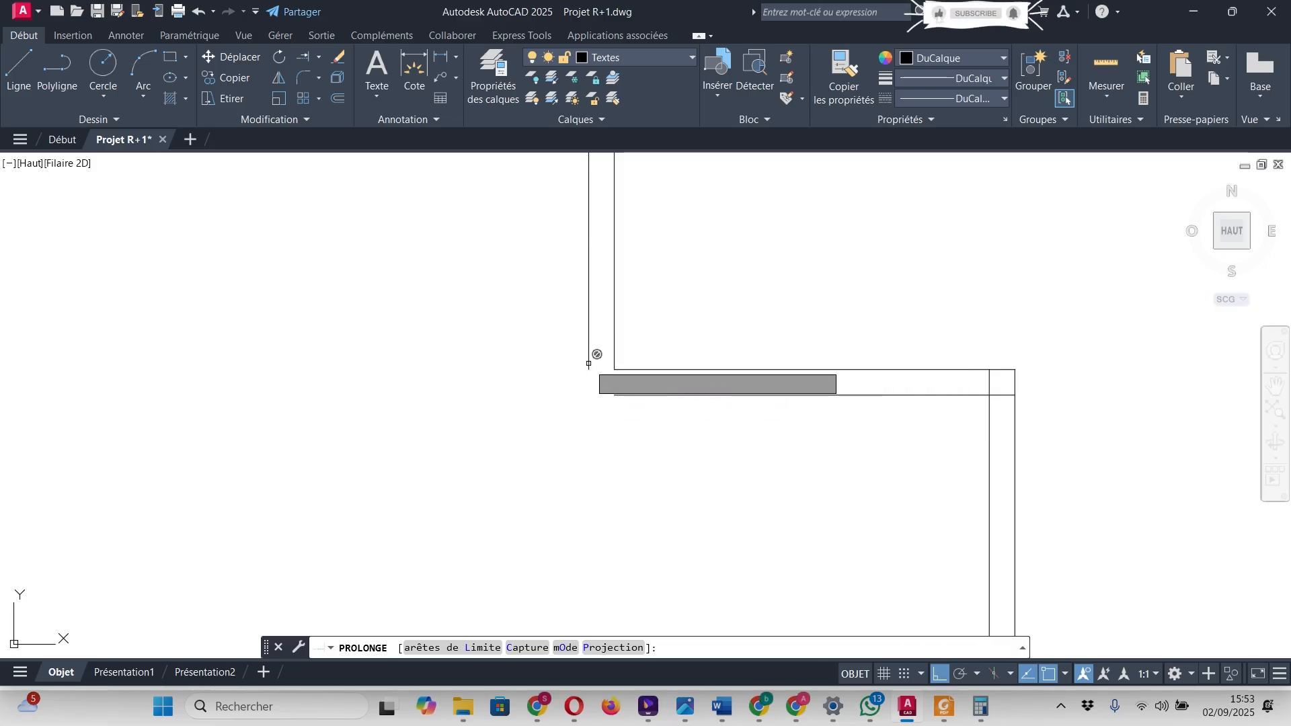
{"action": "key", "text": "Escape"}
- Stretch the left end of the right facade's inner step line into alignment with the inner vertical wall line
{"action": "left_click", "coordinate": [623, 394]}
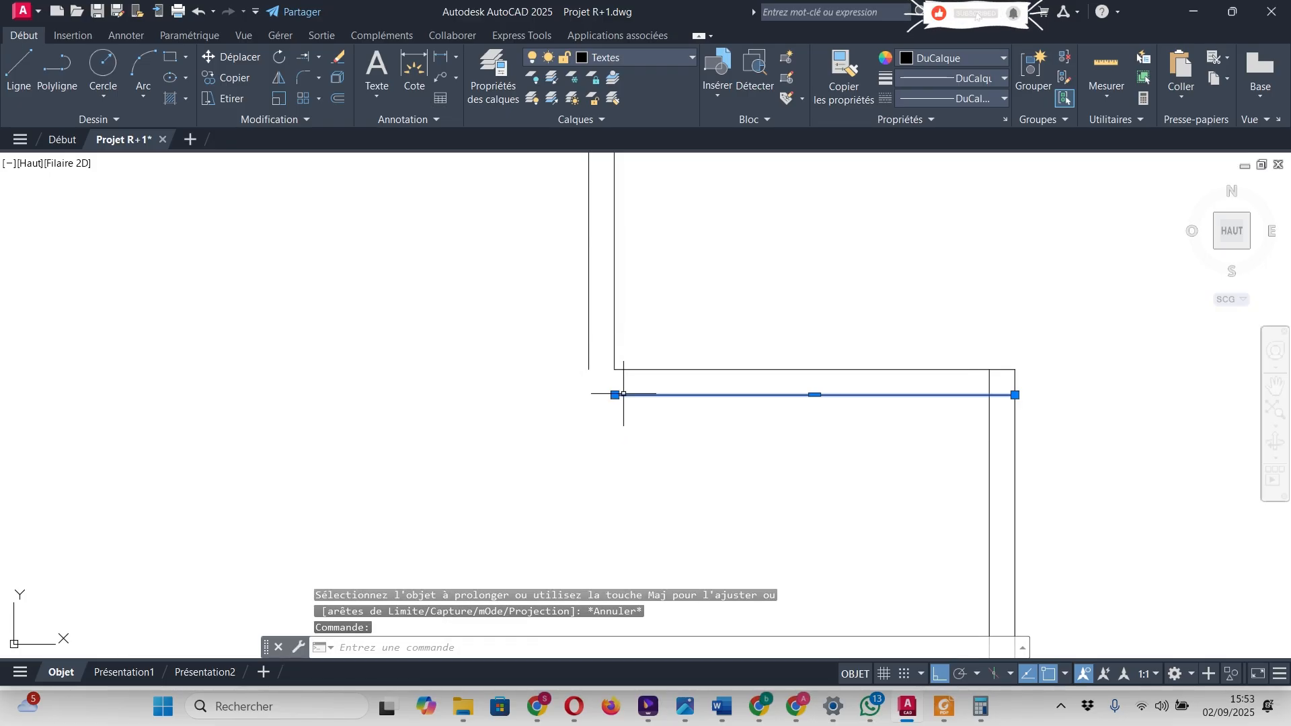
{"action": "left_click", "coordinate": [615, 395]}
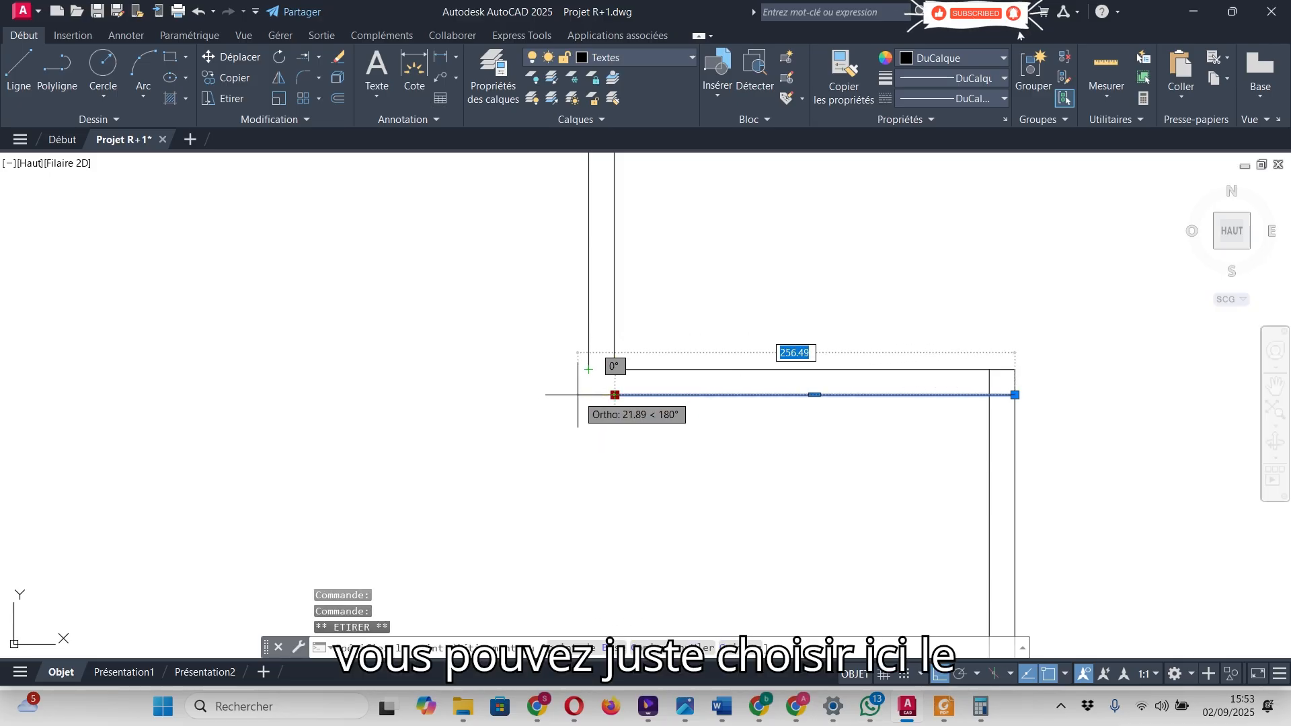
{"action": "left_click", "coordinate": [589, 395]}
{"action": "key", "text": "Escape"}
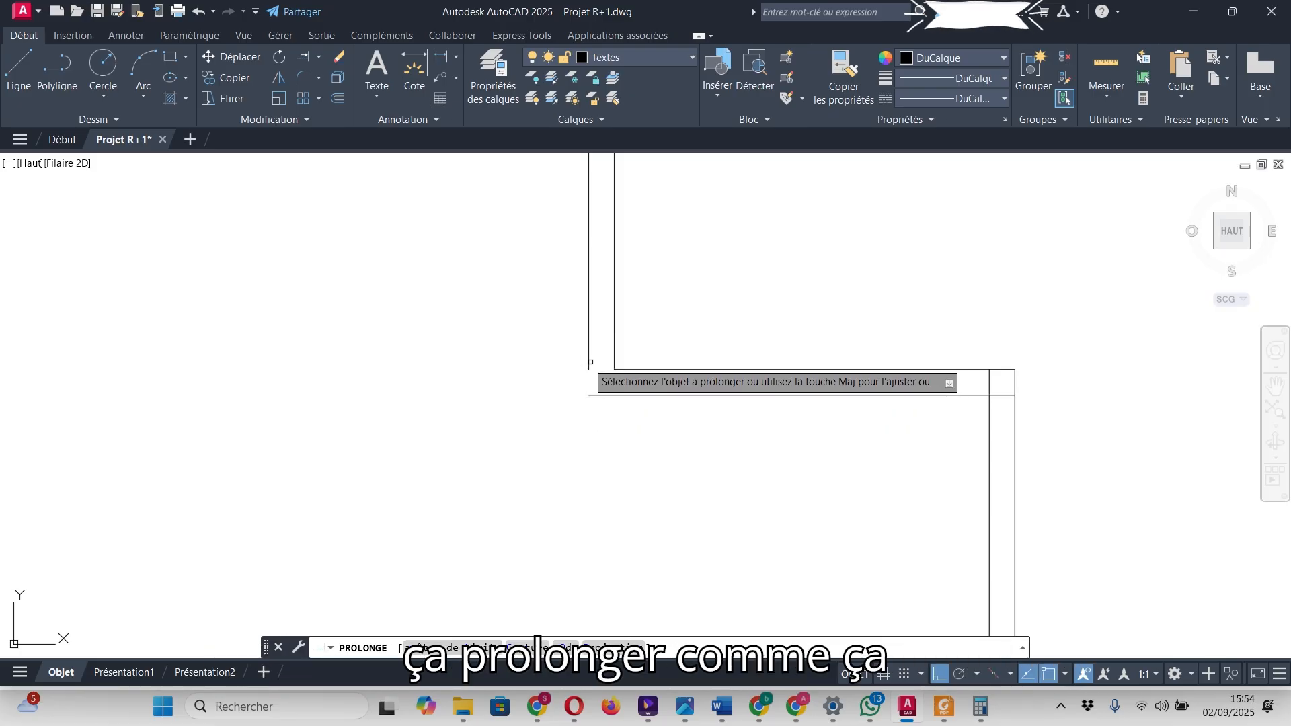
- Extend the inner wall lines at the right facade's steps and between the entrance recess and garage until they meet
{"action": "scroll", "coordinate": [615, 424], "scroll_direction": "down", "scroll_amount": 2}
{"action": "scroll", "coordinate": [755, 427], "scroll_direction": "down", "scroll_amount": 2}
{"action": "scroll", "coordinate": [649, 246], "scroll_direction": "down", "scroll_amount": 3}
{"action": "scroll", "coordinate": [616, 427], "scroll_direction": "up", "scroll_amount": 5}
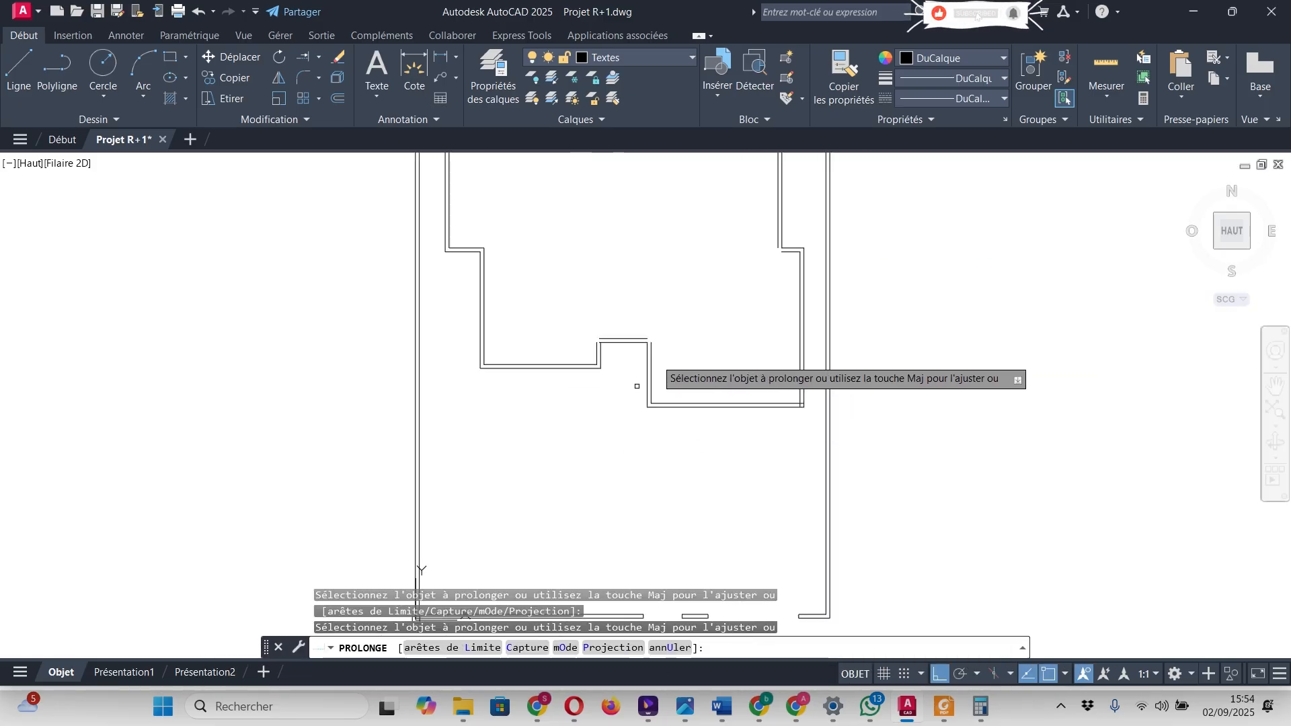
{"action": "scroll", "coordinate": [632, 334], "scroll_direction": "up", "scroll_amount": 2}
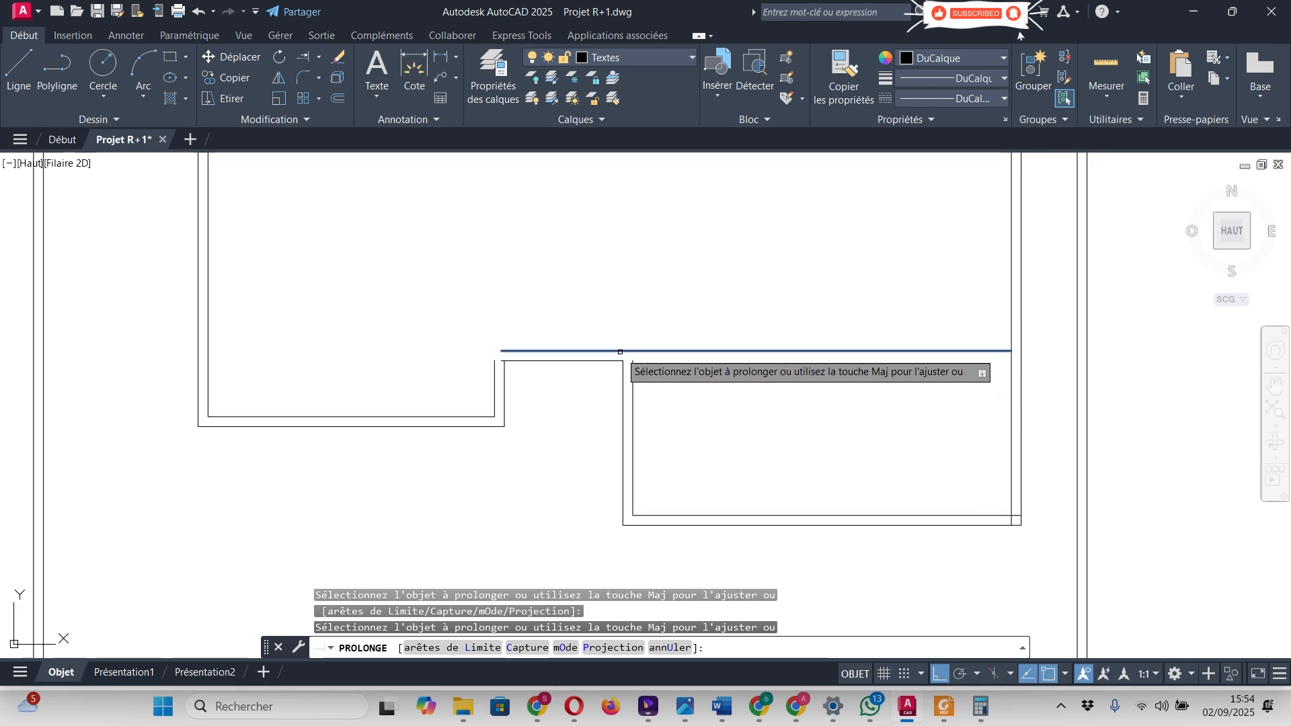
{"action": "left_click", "coordinate": [619, 352]}
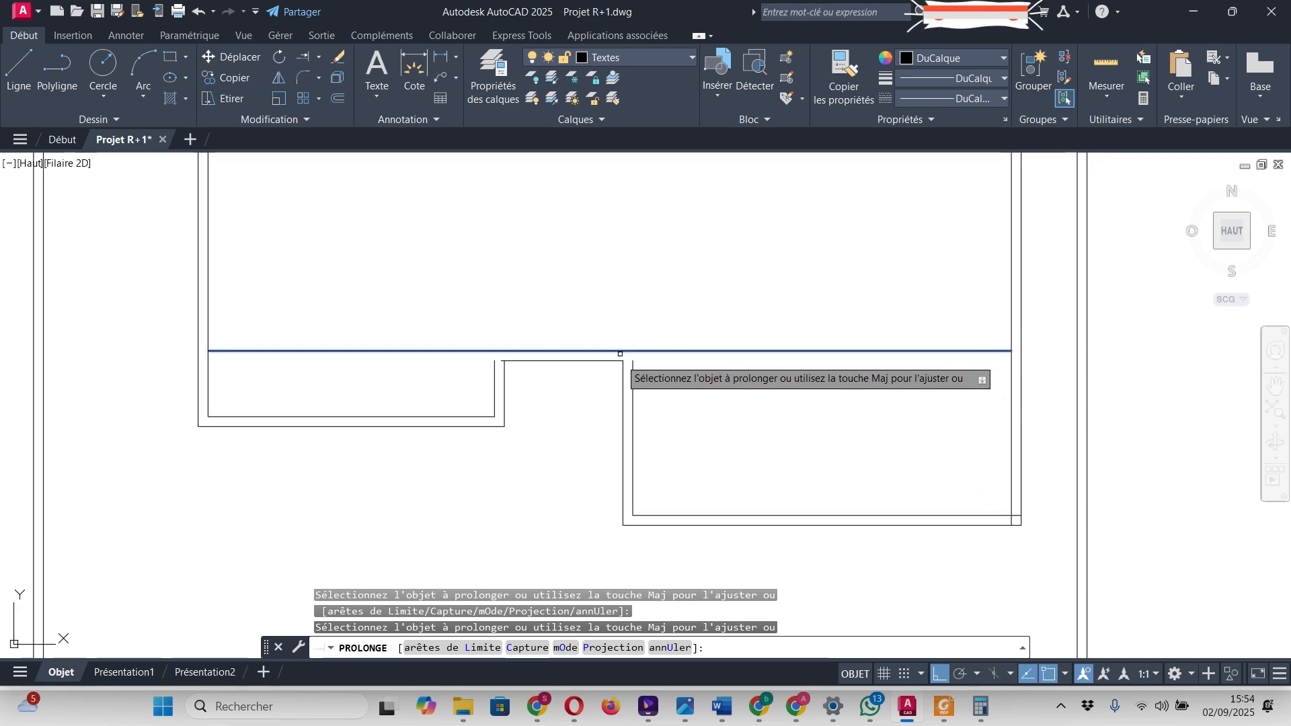
{"action": "key", "text": "Escape"}
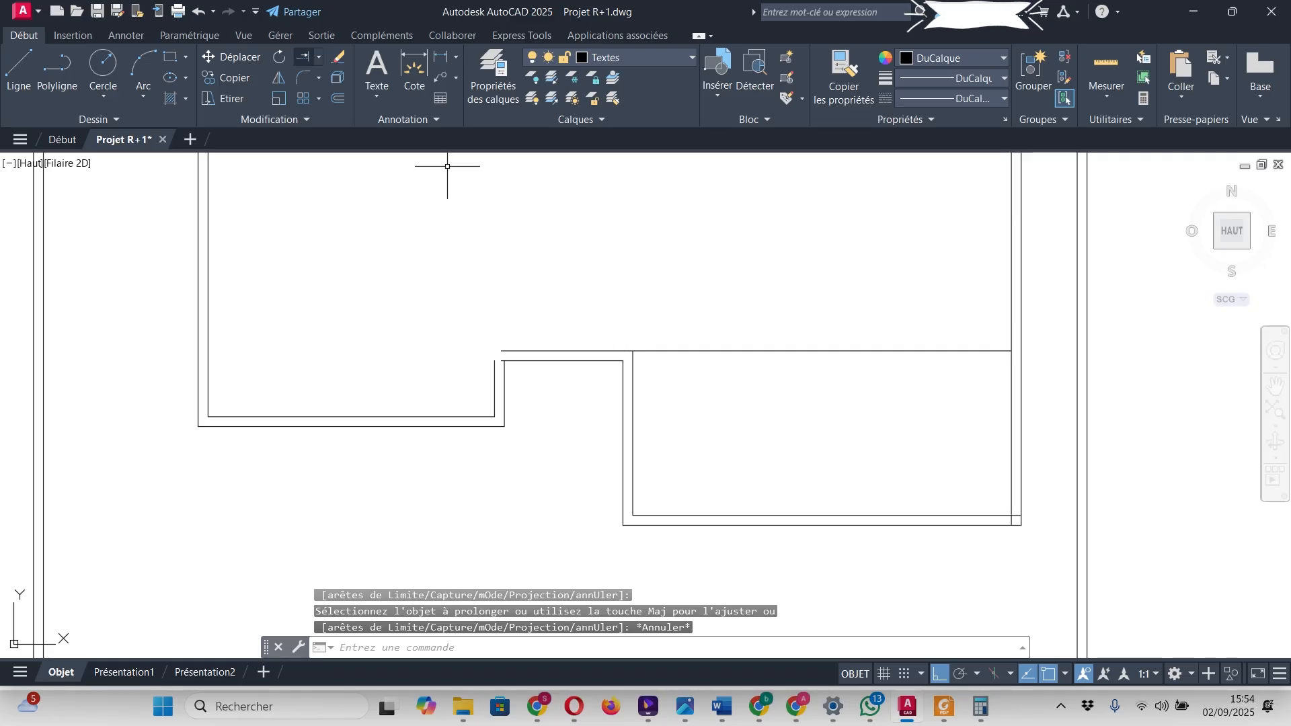
- Trim the part of the entrance recess's inner line that runs across the garage beyond its left wall
{"action": "left_click", "coordinate": [318, 58]}
{"action": "left_click", "coordinate": [316, 79]}
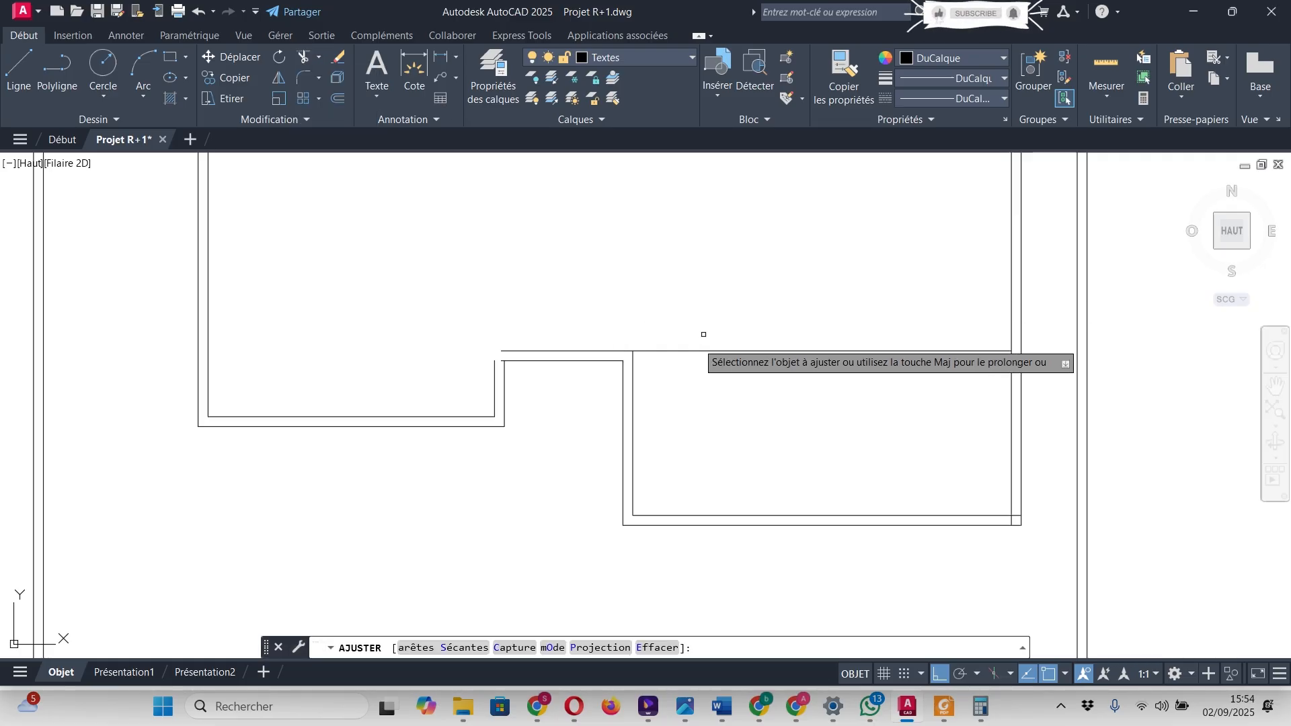
{"action": "key", "text": "Escape"}
{"action": "scroll", "coordinate": [505, 348], "scroll_direction": "up", "scroll_amount": 4}
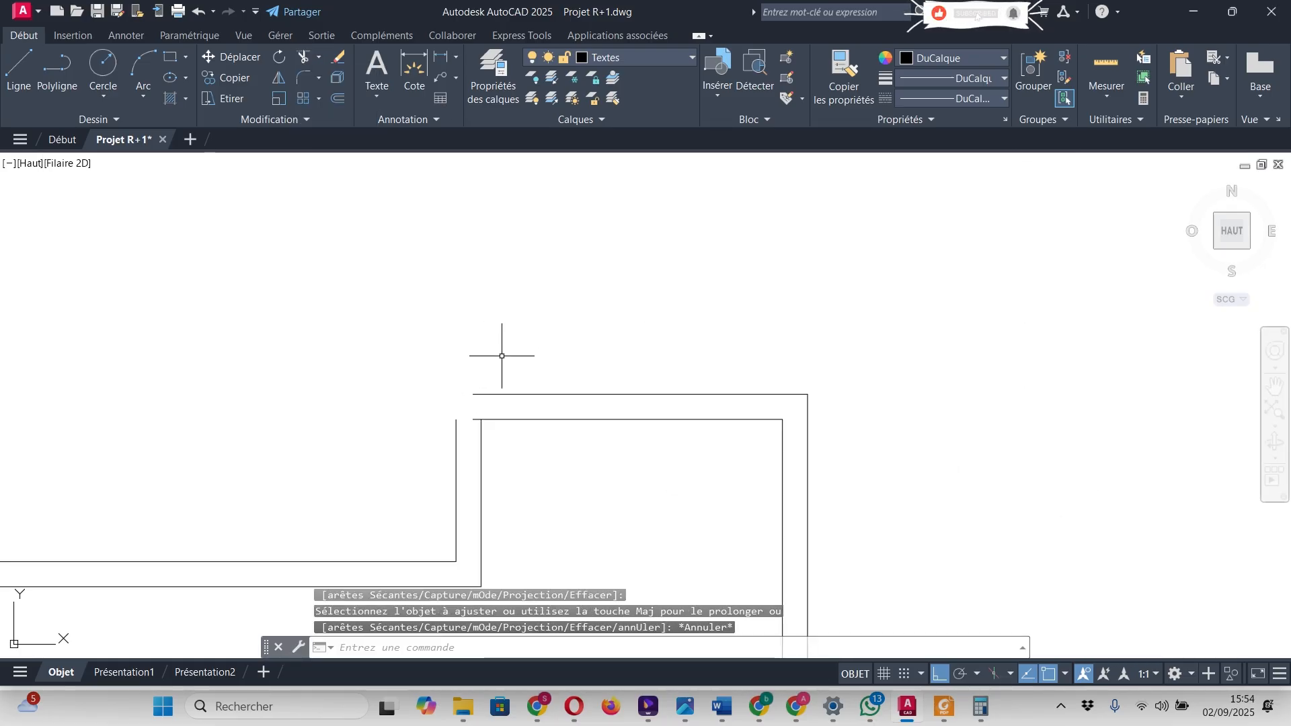
- Trim the overlapping inner wall lines at the upper-left corner of the building
{"action": "scroll", "coordinate": [462, 447], "scroll_direction": "down", "scroll_amount": 5}
{"action": "scroll", "coordinate": [426, 346], "scroll_direction": "up", "scroll_amount": 4}
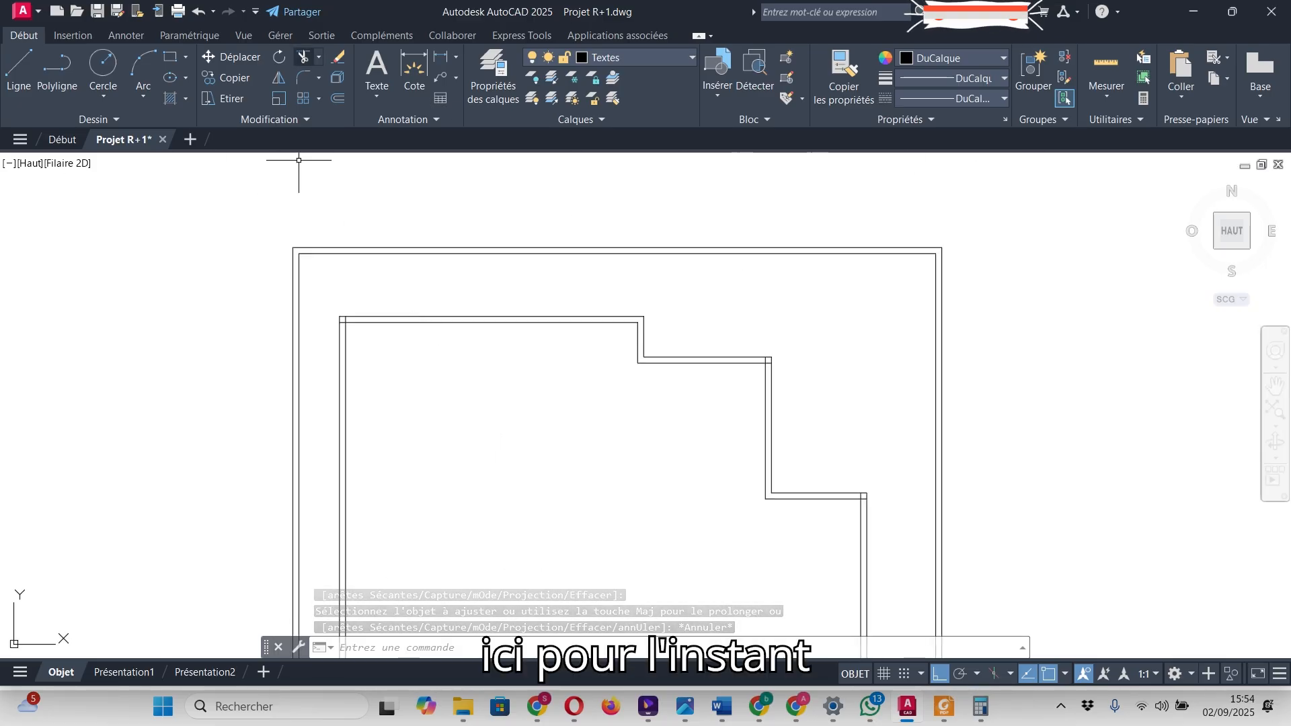
{"action": "key", "text": "space"}
{"action": "scroll", "coordinate": [372, 278], "scroll_direction": "up", "scroll_amount": 4}
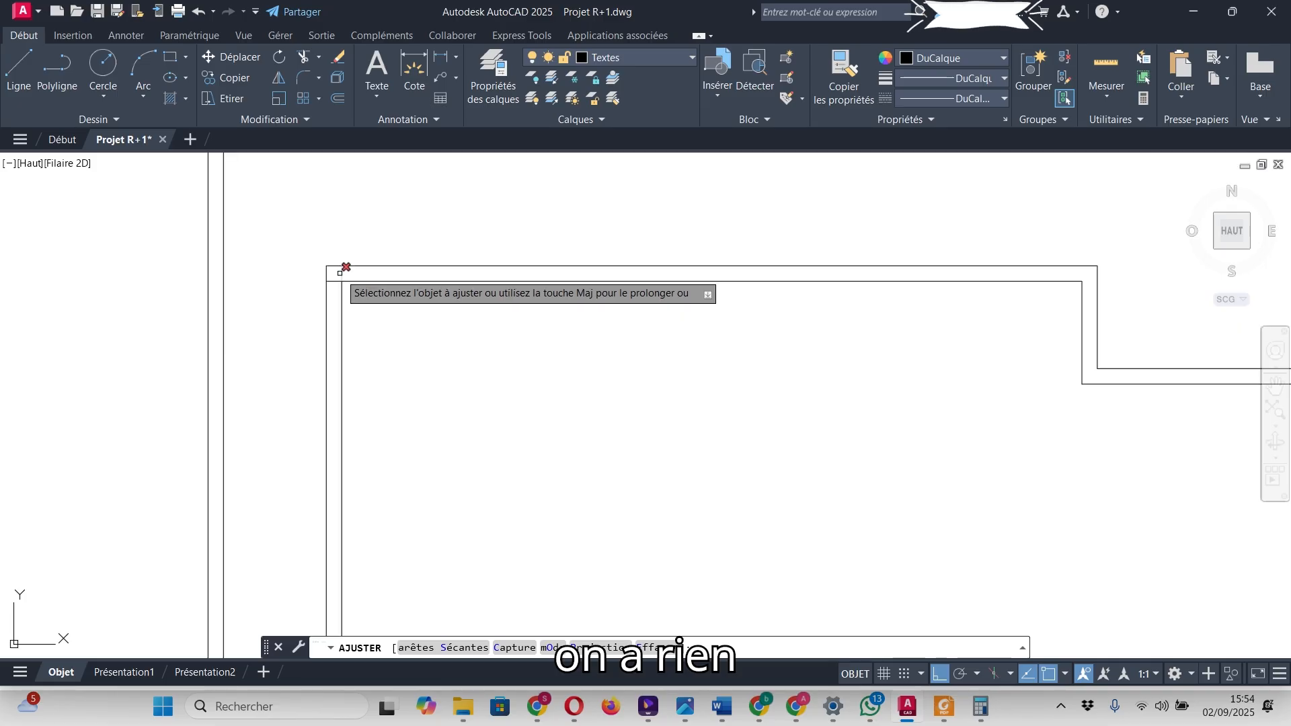
{"action": "scroll", "coordinate": [363, 314], "scroll_direction": "down", "scroll_amount": 3}
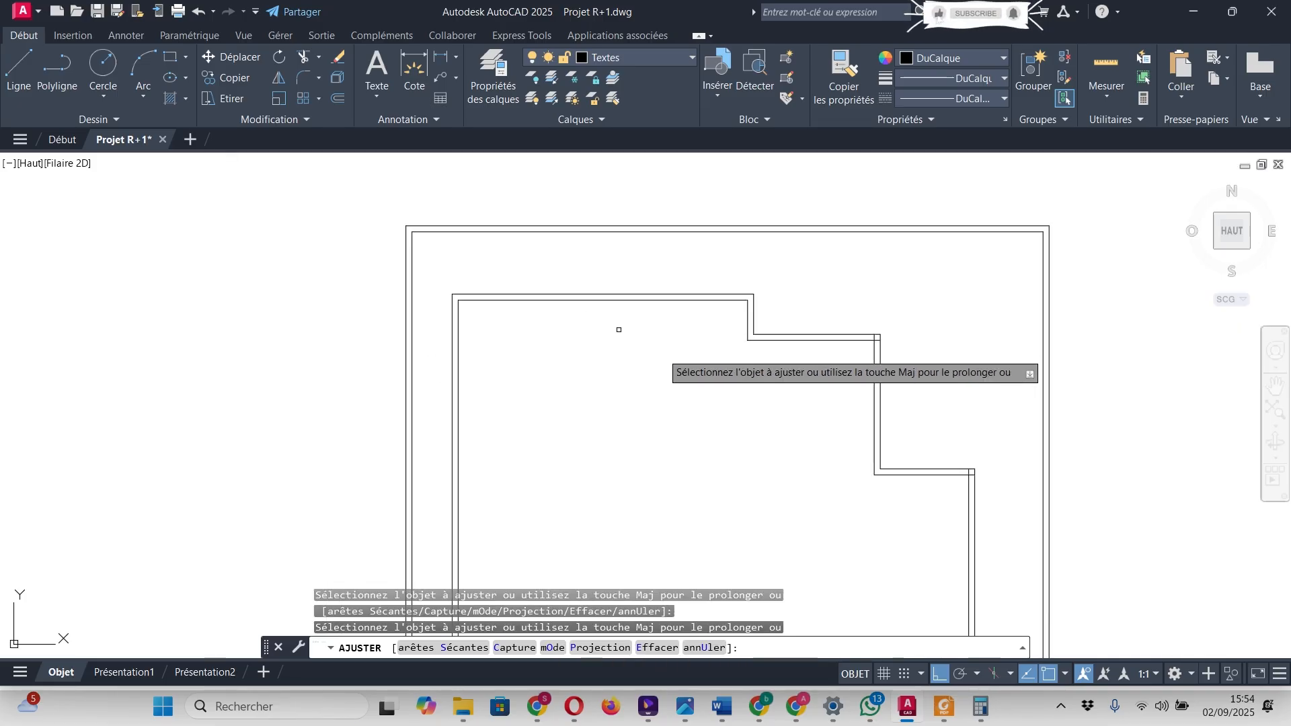
- Trim the overlapping inner wall lines at the corners of the building's upper and middle right-facade steps
{"action": "scroll", "coordinate": [854, 356], "scroll_direction": "up", "scroll_amount": 4}
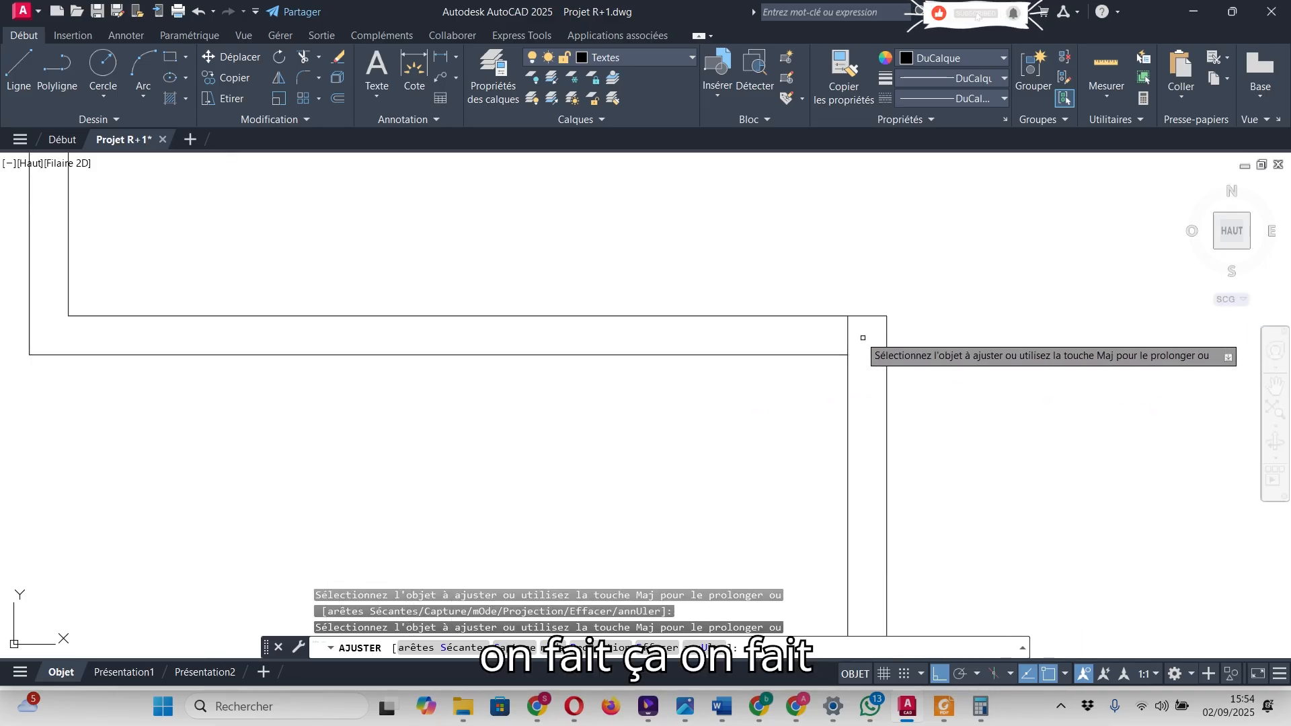
{"action": "scroll", "coordinate": [849, 332], "scroll_direction": "down", "scroll_amount": 4}
{"action": "scroll", "coordinate": [818, 337], "scroll_direction": "up", "scroll_amount": 4}
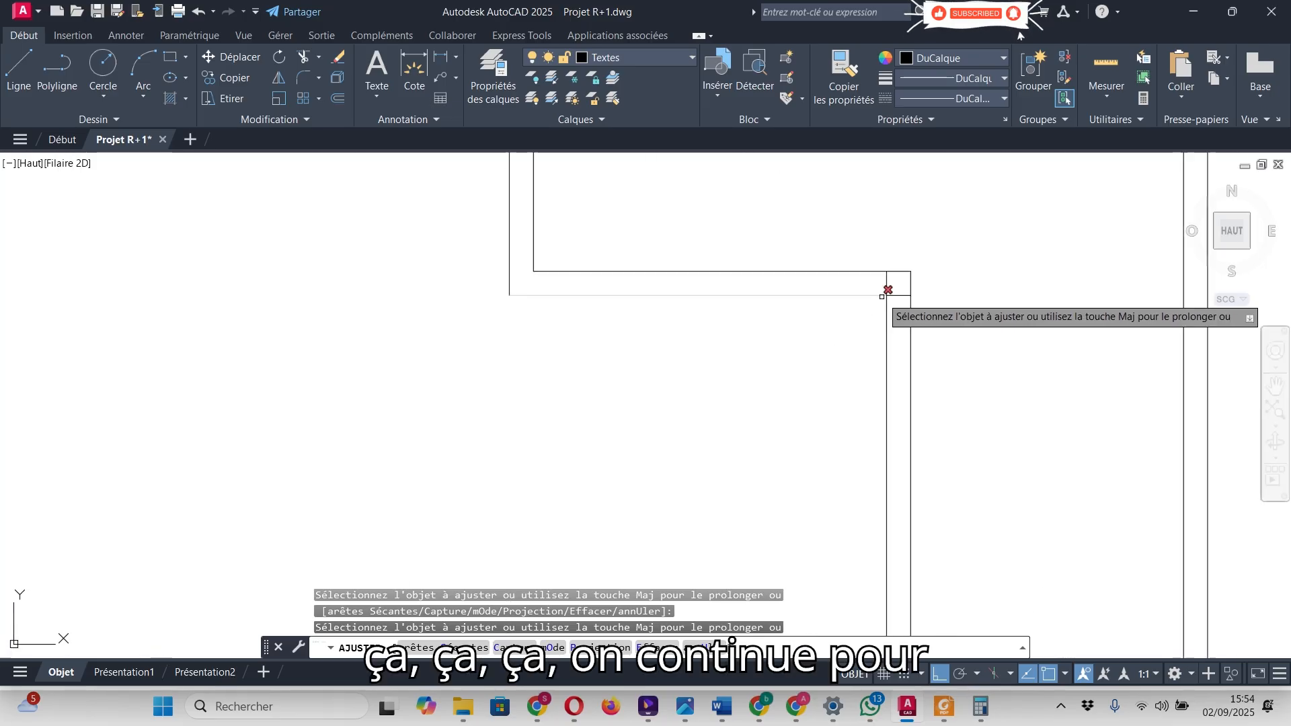
{"action": "left_click", "coordinate": [901, 294]}
{"action": "left_click_drag", "start_coordinate": [884, 275], "coordinate": [890, 275]}
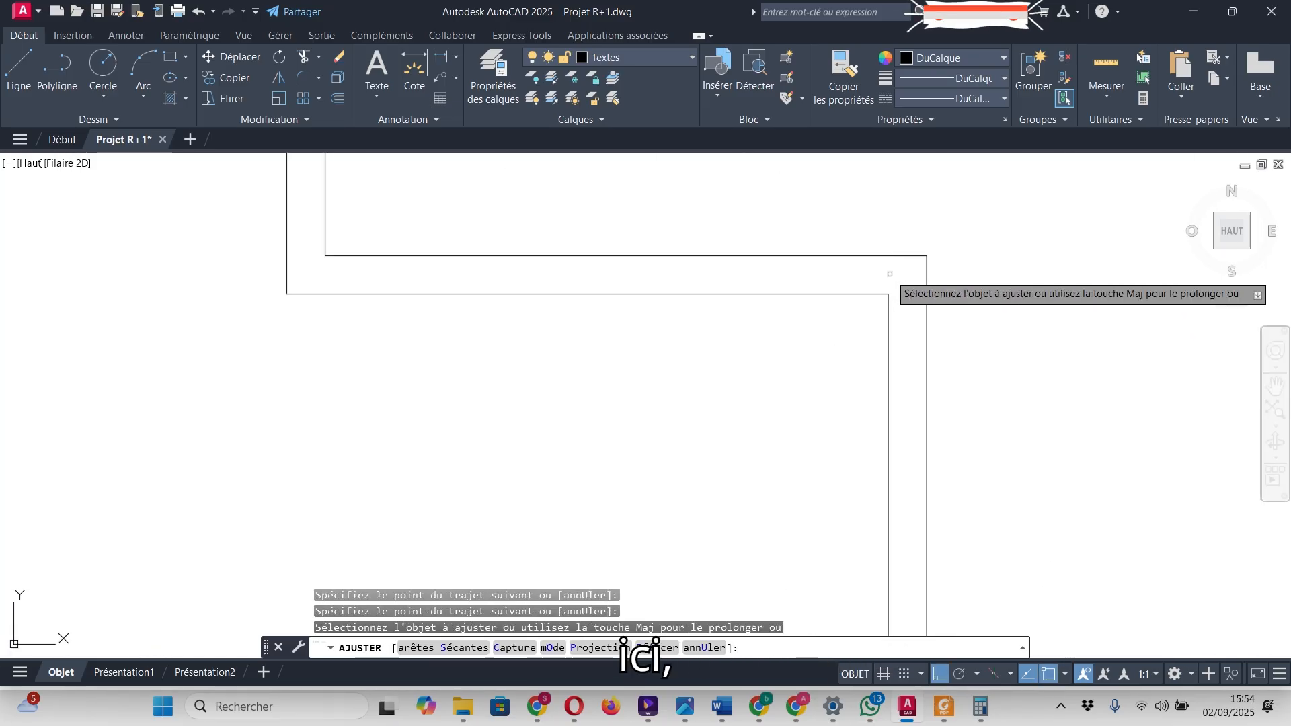
{"action": "scroll", "coordinate": [798, 265], "scroll_direction": "down", "scroll_amount": 4}
{"action": "scroll", "coordinate": [781, 300], "scroll_direction": "up", "scroll_amount": 4}
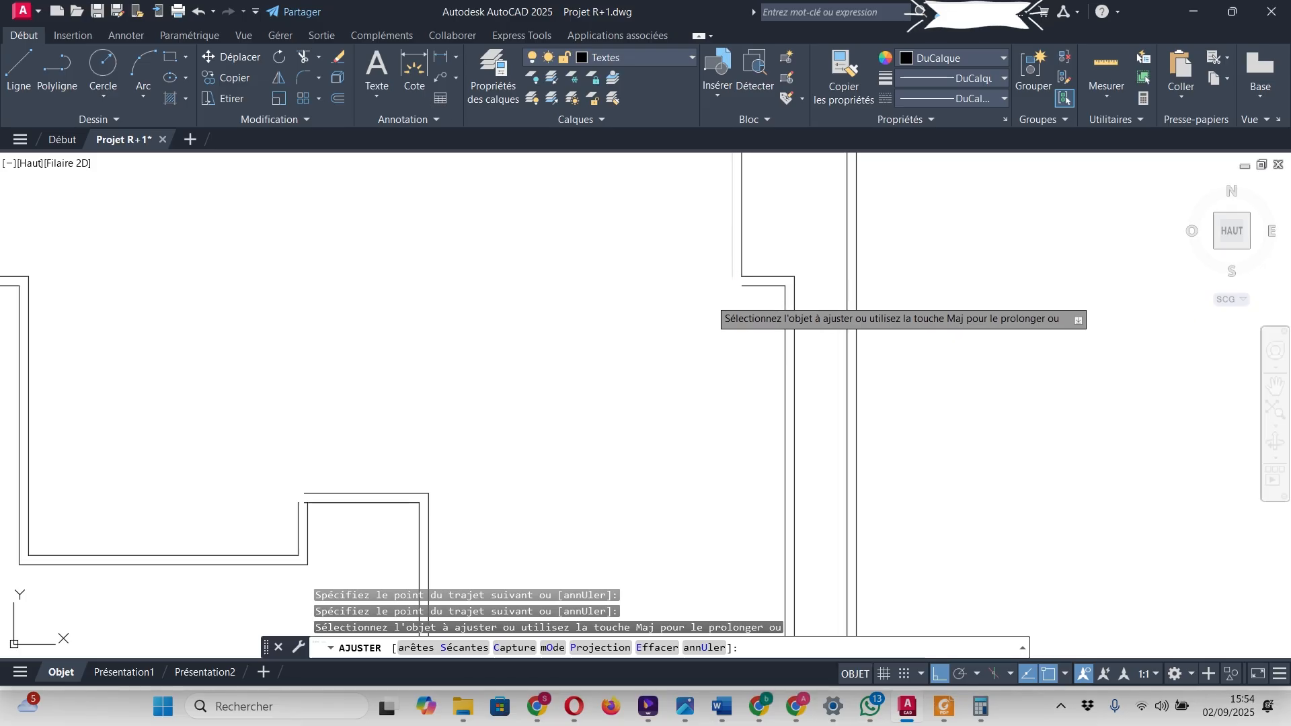
{"action": "scroll", "coordinate": [700, 314], "scroll_direction": "up", "scroll_amount": 2}
{"action": "key", "text": "Escape"}
- Extend the inner horizontal line at the right facade's lowest step and trim its excess beyond the inner vertical wall line
{"action": "scroll", "coordinate": [708, 283], "scroll_direction": "up", "scroll_amount": 3}
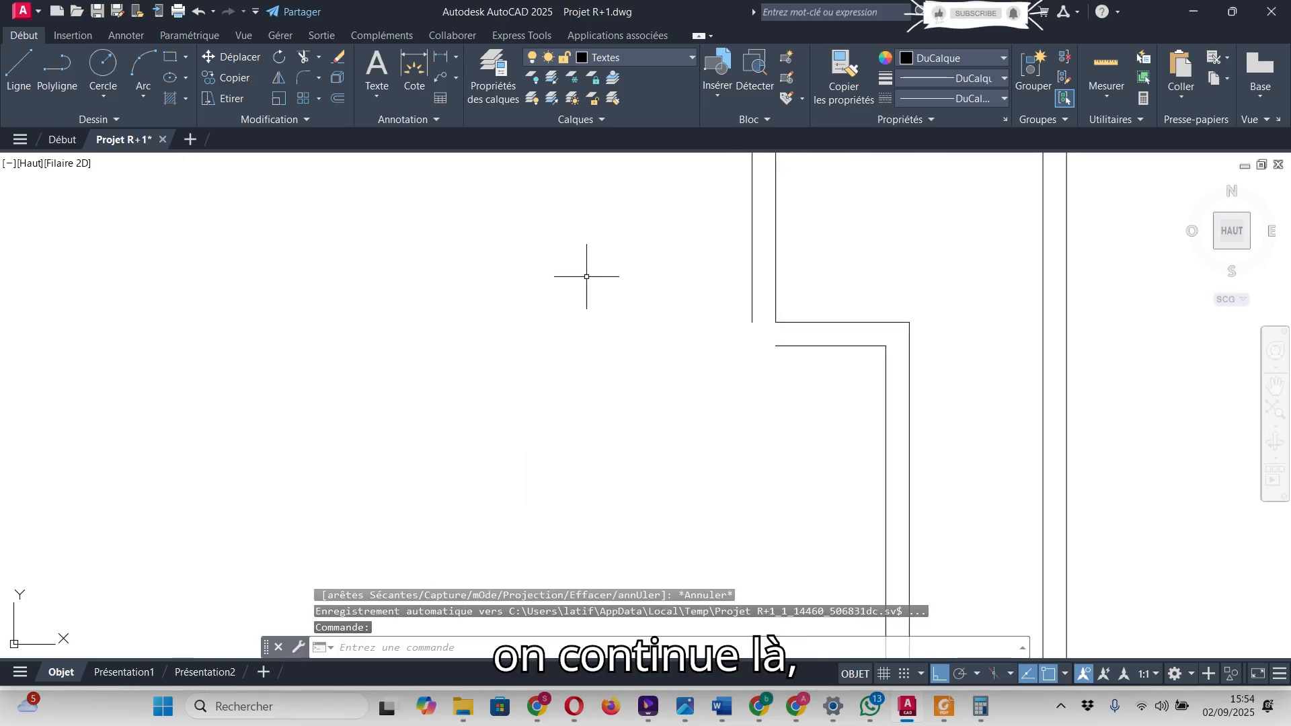
{"action": "left_click", "coordinate": [319, 58]}
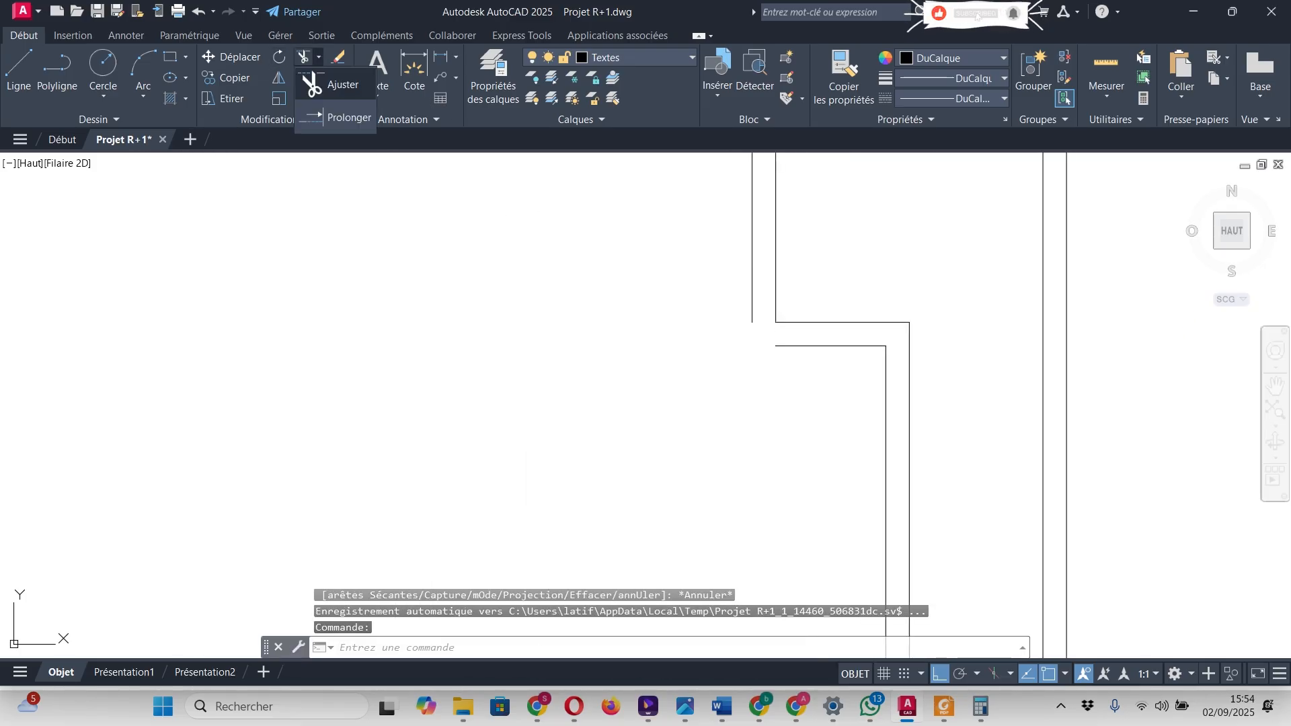
{"action": "left_click", "coordinate": [330, 118]}
{"action": "left_click", "coordinate": [784, 345]}
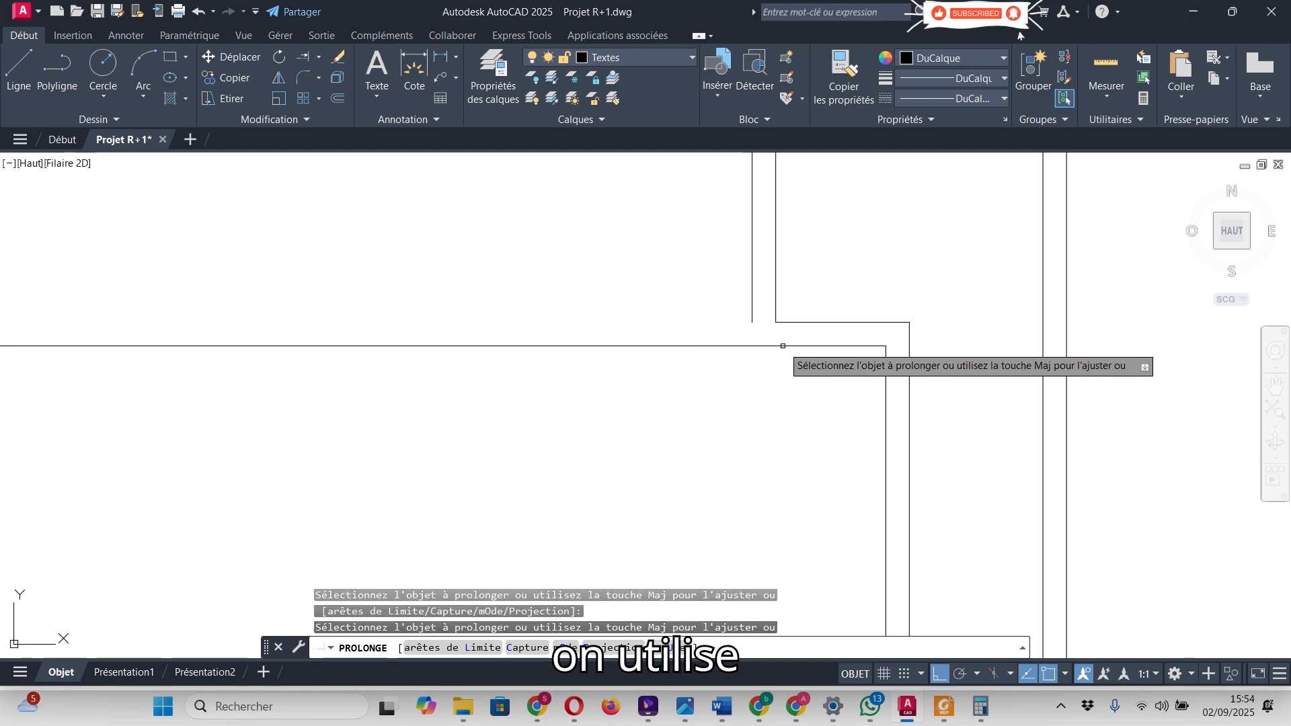
{"action": "left_click", "coordinate": [319, 58]}
{"action": "left_click", "coordinate": [329, 84]}
{"action": "left_click", "coordinate": [671, 351]}
- Trim the overlapping inner wall lines at the garage's lower-right corner
{"action": "scroll", "coordinate": [676, 332], "scroll_direction": "down", "scroll_amount": 8}
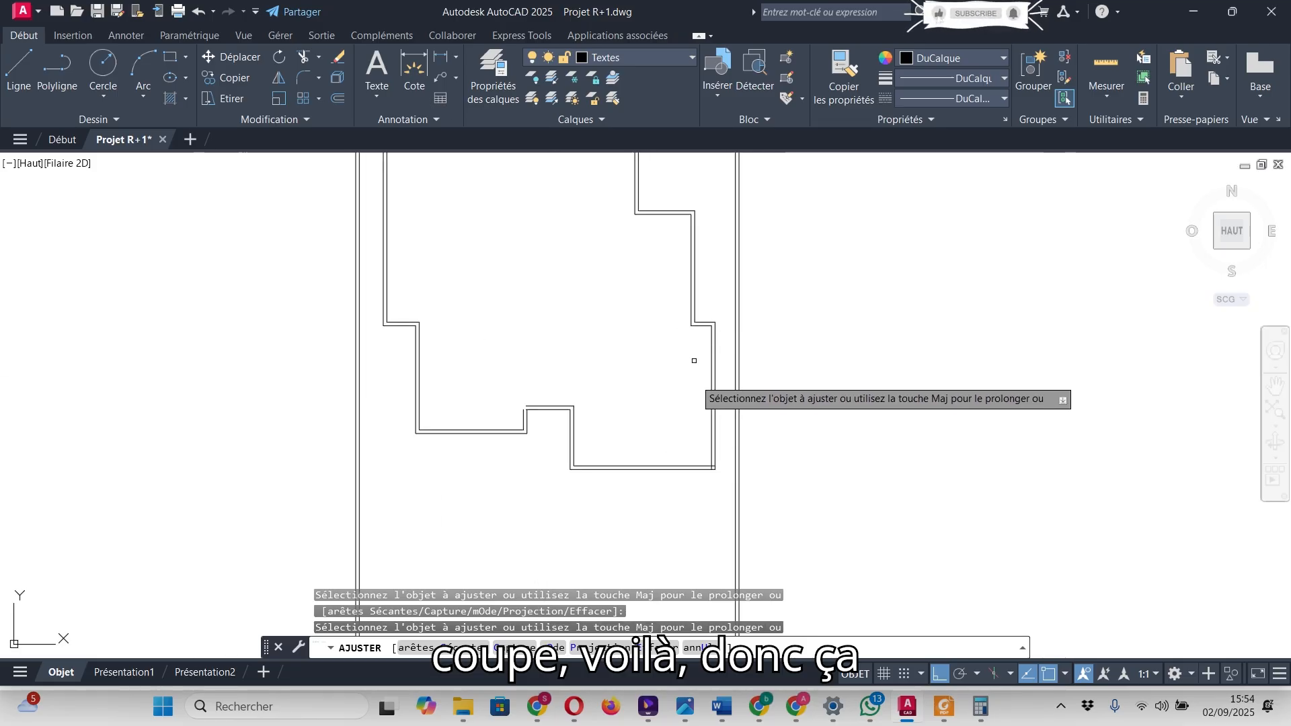
{"action": "scroll", "coordinate": [699, 464], "scroll_direction": "up", "scroll_amount": 5}
{"action": "scroll", "coordinate": [773, 483], "scroll_direction": "up", "scroll_amount": 5}
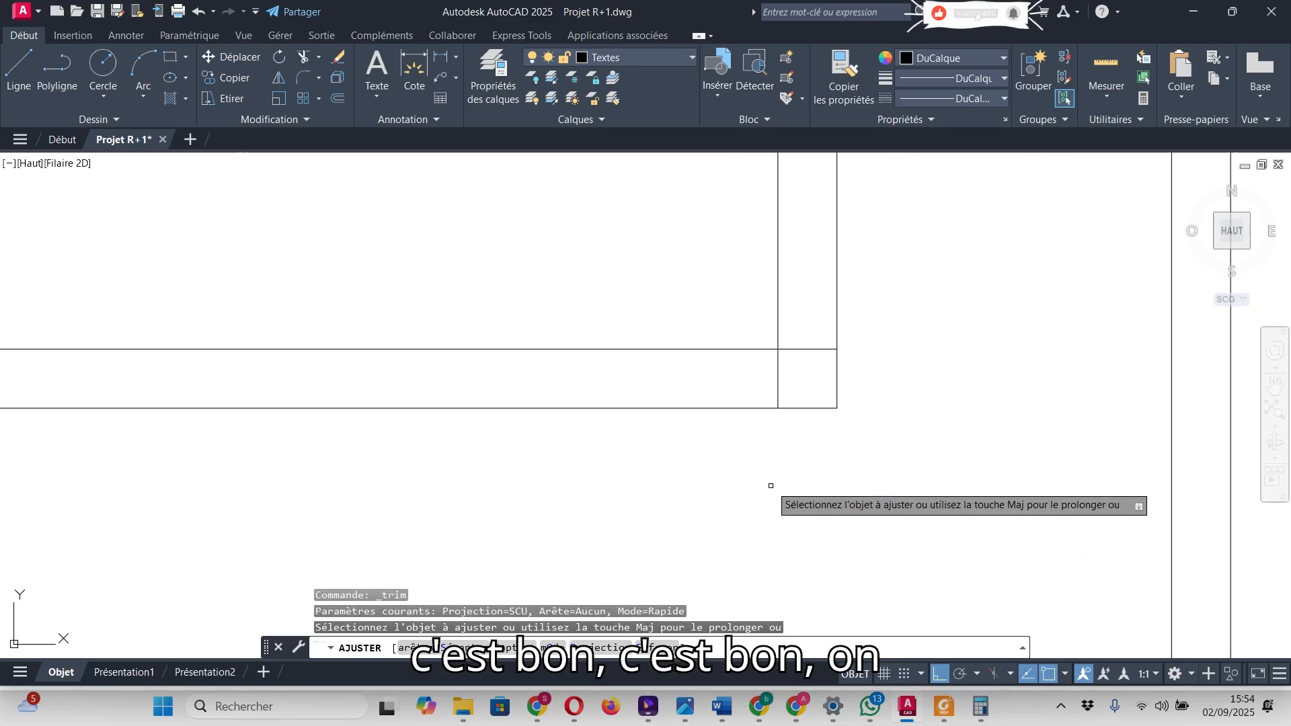
{"action": "left_click", "coordinate": [778, 371]}
{"action": "scroll", "coordinate": [774, 380], "scroll_direction": "down", "scroll_amount": 6}
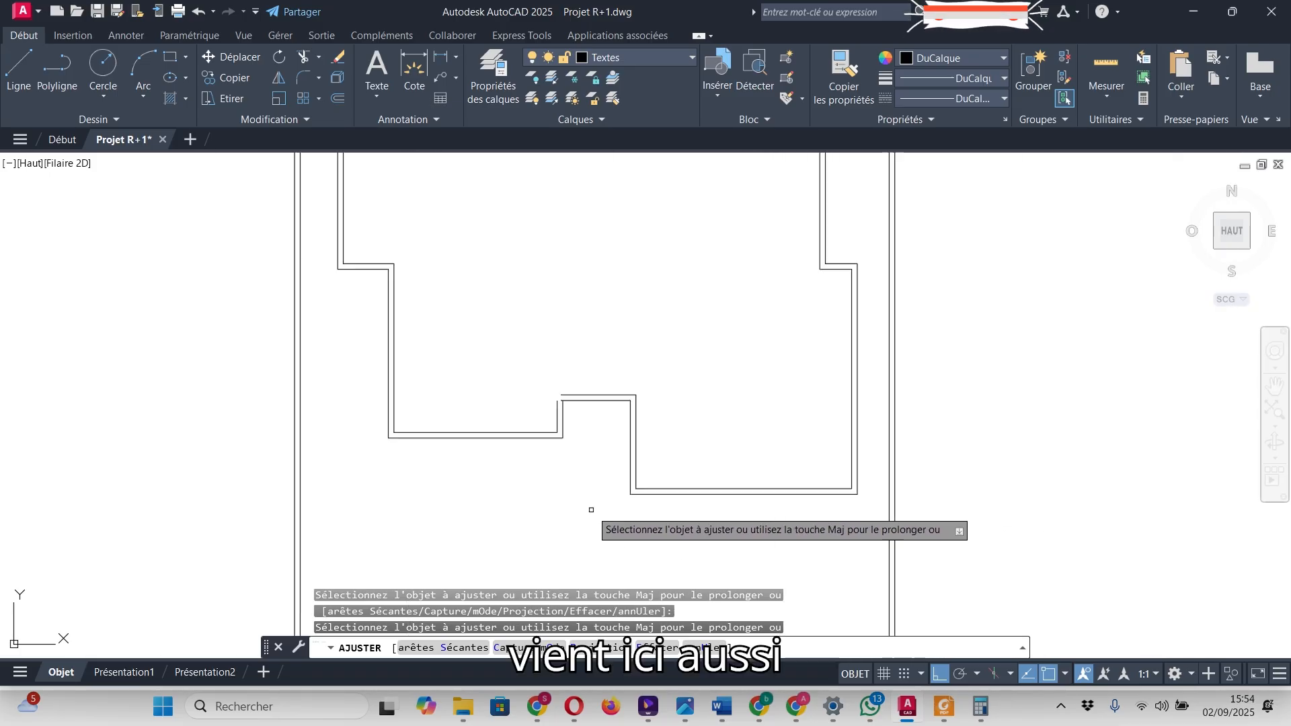
{"action": "key", "text": "Escape"}
- Trim the stub of the entrance recess's horizontal line that projects past its left vertical wall line
{"action": "scroll", "coordinate": [576, 375], "scroll_direction": "up", "scroll_amount": 6}
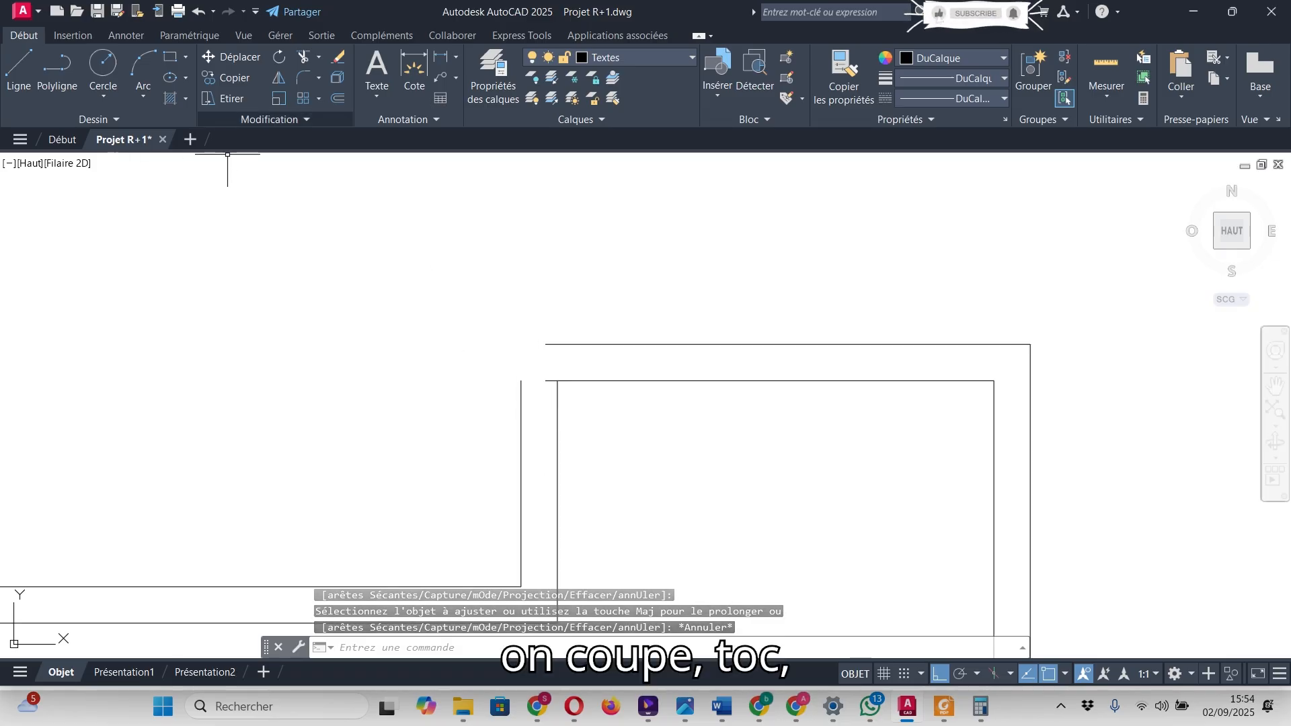
{"action": "left_click", "coordinate": [304, 56]}
{"action": "left_click", "coordinate": [552, 379]}
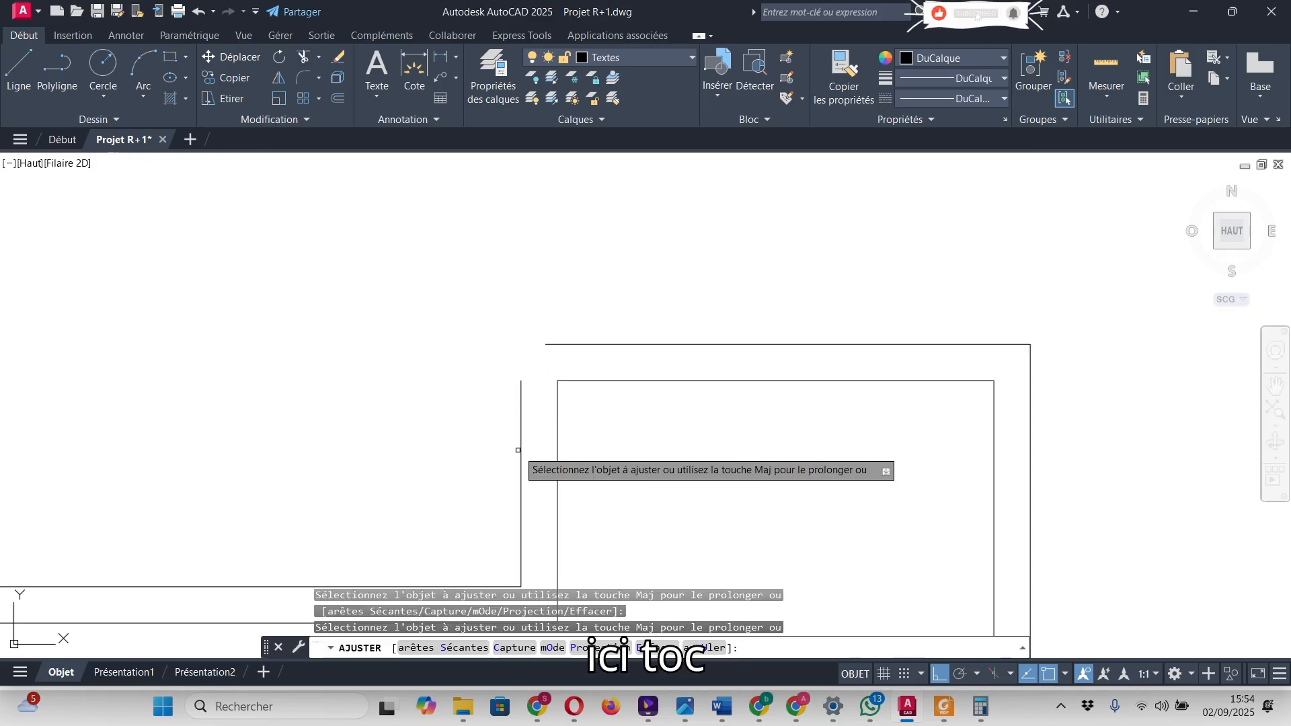
{"action": "key", "text": "Escape"}
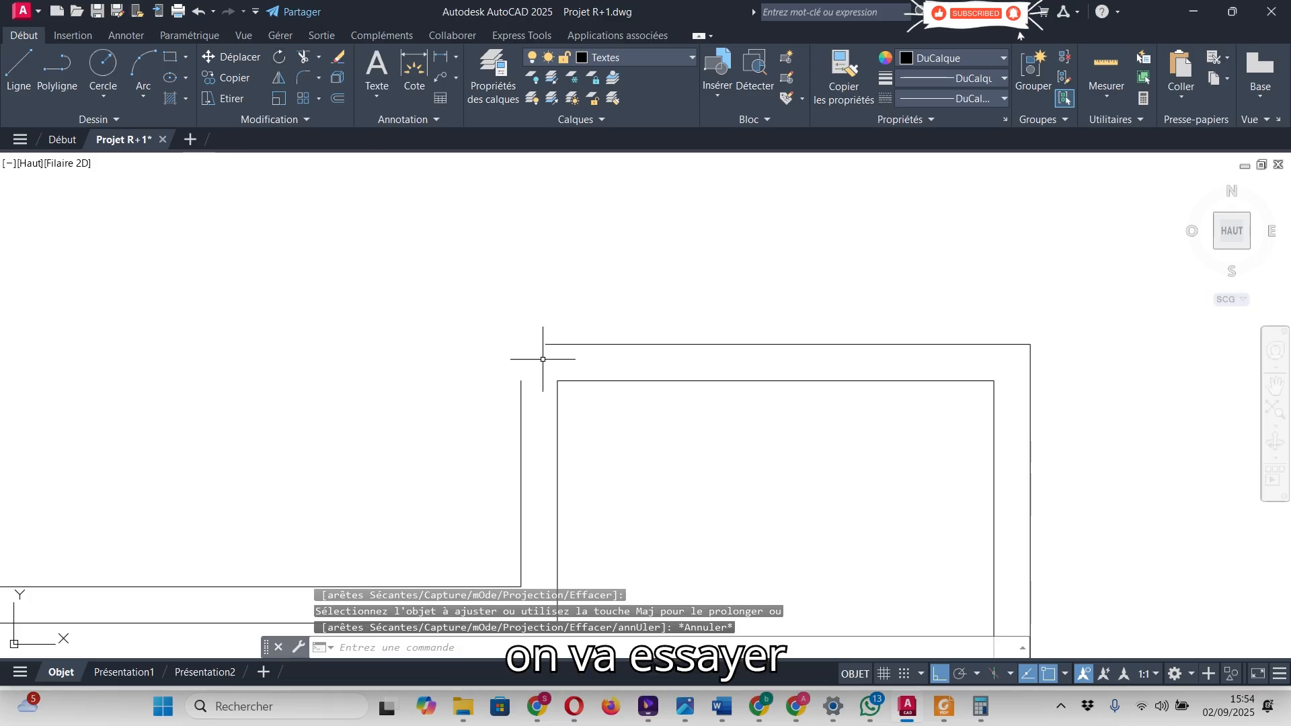
- Stretch the open ends of the vertical and horizontal wall lines at the entrance recess's upper-left corner until they meet
{"action": "left_click", "coordinate": [521, 380]}
{"action": "left_click", "coordinate": [521, 380]}
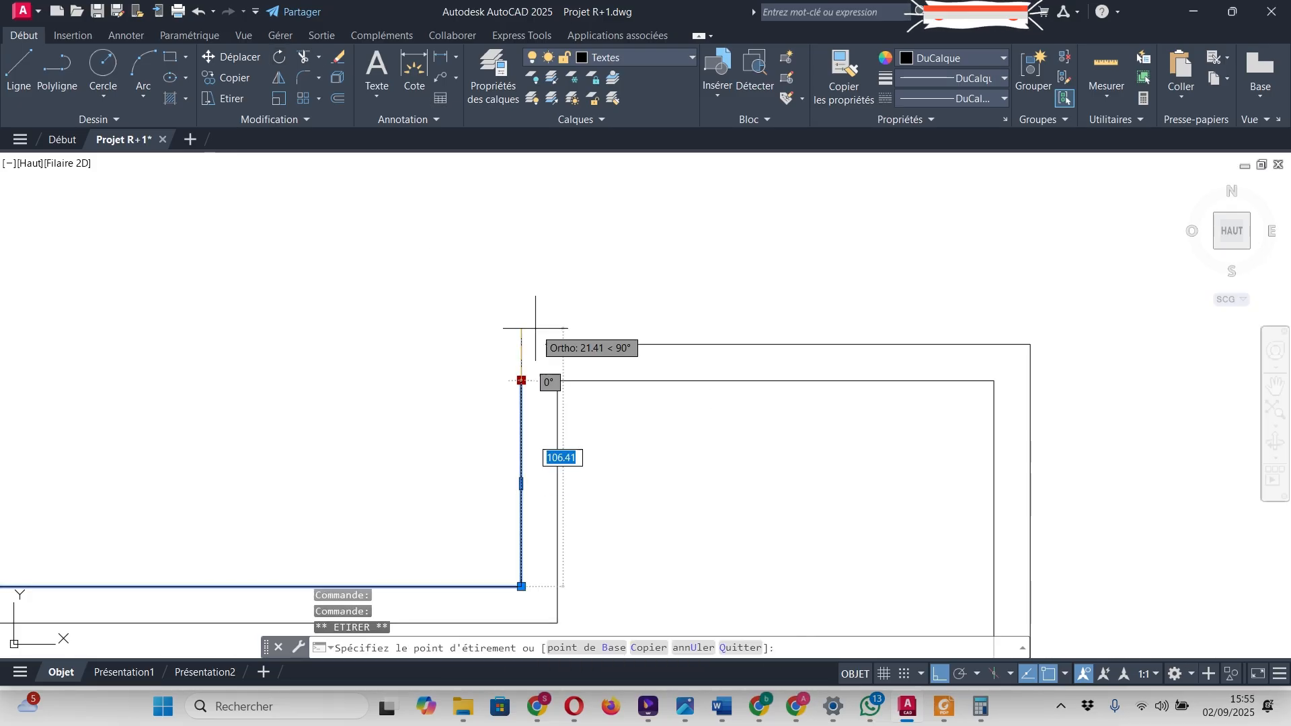
{"action": "left_click", "coordinate": [553, 343]}
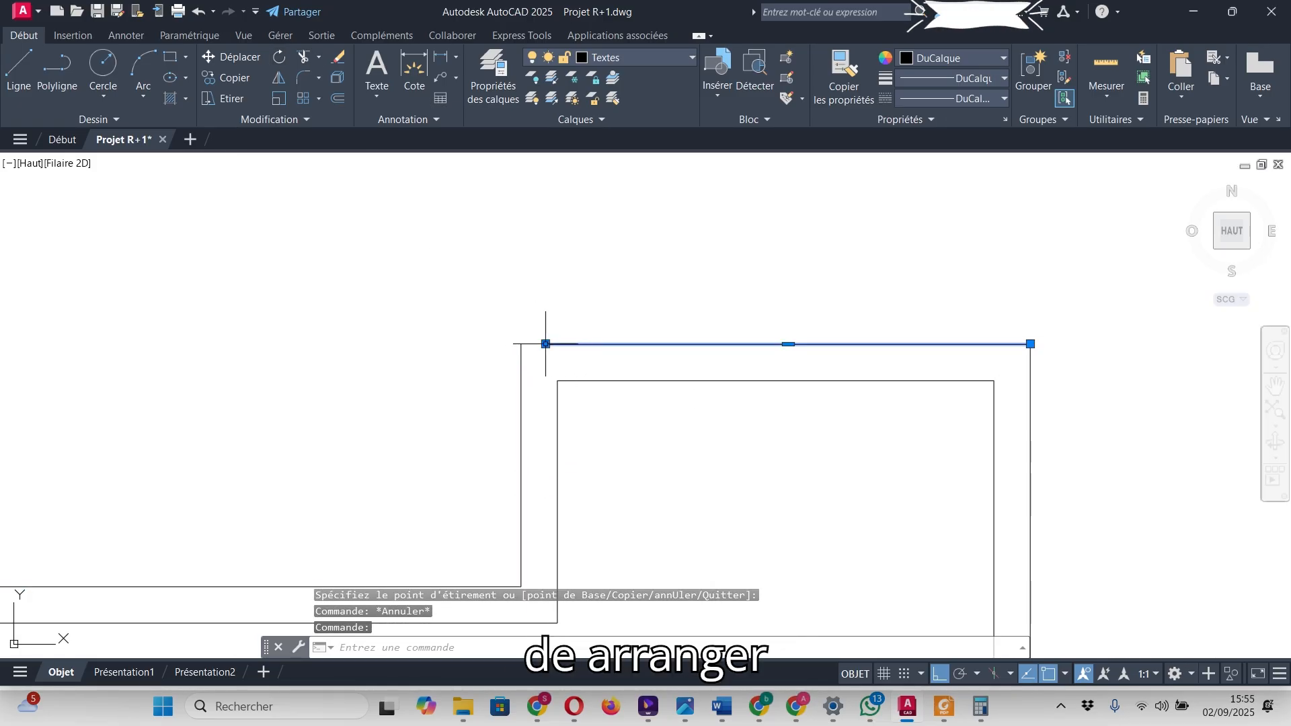
{"action": "left_click", "coordinate": [552, 343]}
{"action": "left_click", "coordinate": [521, 344]}
{"action": "key", "text": "Escape"}
- Inspect the building's double wall outline for open or overlapping corners, including its position inside the boundary wall
{"action": "scroll", "coordinate": [626, 296], "scroll_direction": "down", "scroll_amount": 2}
{"action": "scroll", "coordinate": [605, 455], "scroll_direction": "down", "scroll_amount": 4}
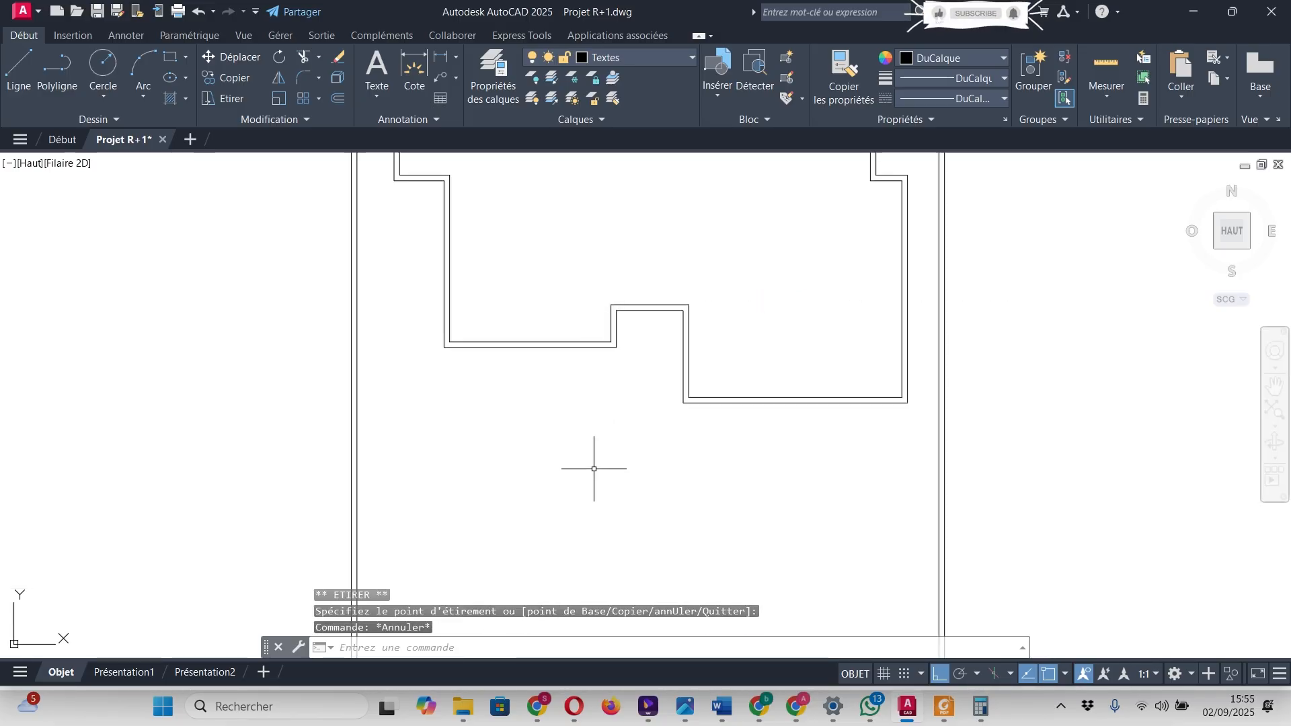
{"action": "scroll", "coordinate": [477, 346], "scroll_direction": "up", "scroll_amount": 2}
{"action": "scroll", "coordinate": [498, 484], "scroll_direction": "up", "scroll_amount": 2}
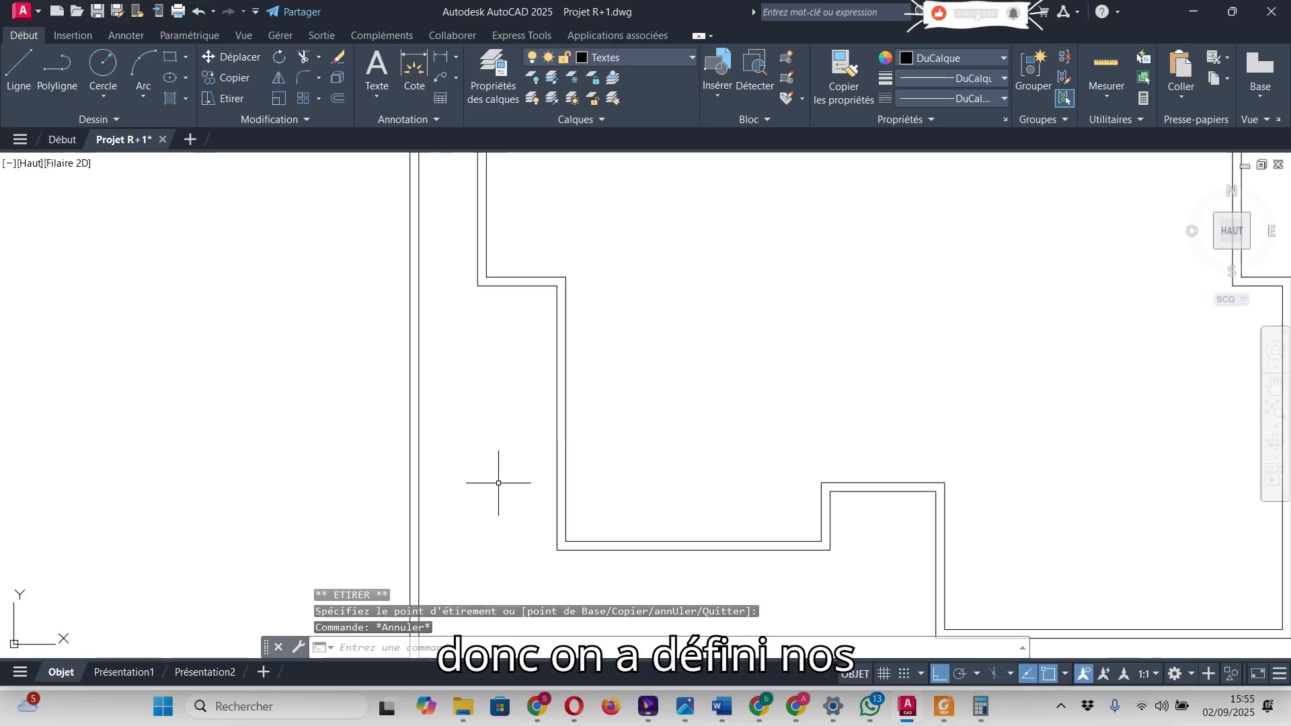
{"action": "scroll", "coordinate": [452, 453], "scroll_direction": "down", "scroll_amount": 2}
{"action": "scroll", "coordinate": [426, 495], "scroll_direction": "down", "scroll_amount": 1}
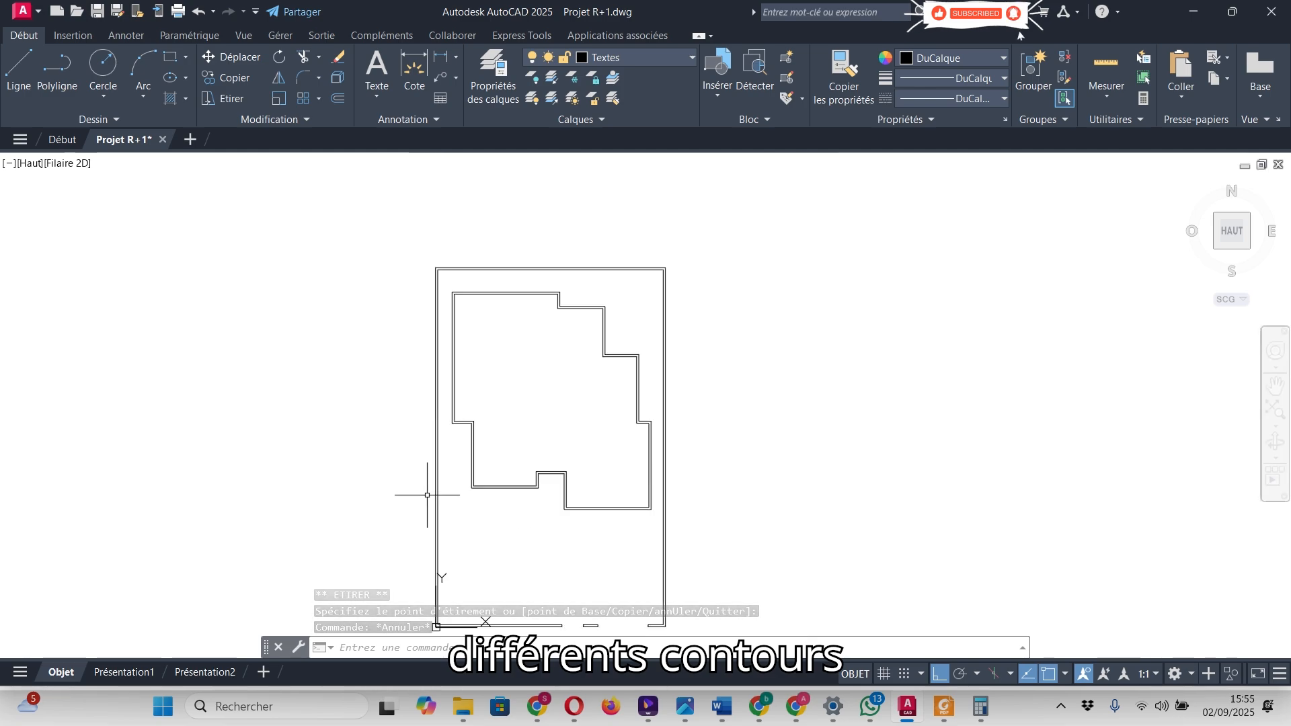
{"action": "scroll", "coordinate": [446, 446], "scroll_direction": "up", "scroll_amount": 1}
{"action": "scroll", "coordinate": [481, 393], "scroll_direction": "down", "scroll_amount": 2}
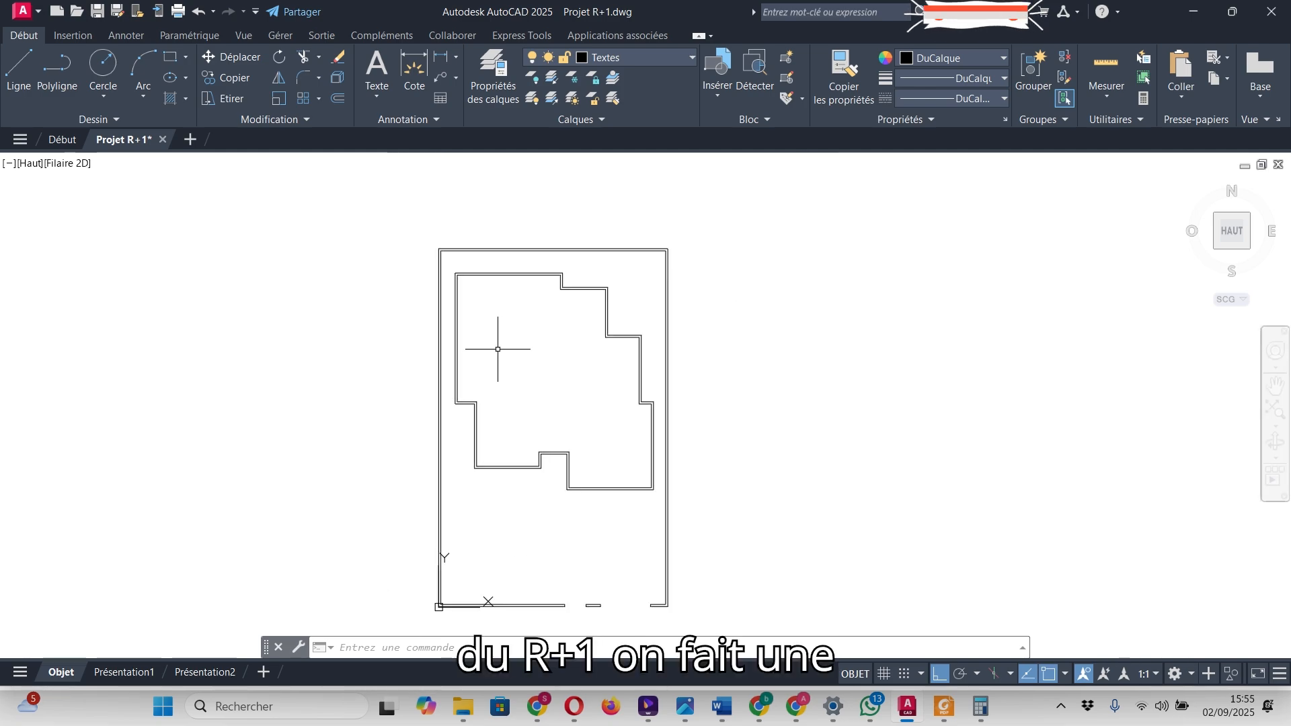
{"action": "scroll", "coordinate": [489, 484], "scroll_direction": "up", "scroll_amount": 2}
{"action": "scroll", "coordinate": [489, 485], "scroll_direction": "down", "scroll_amount": 2}
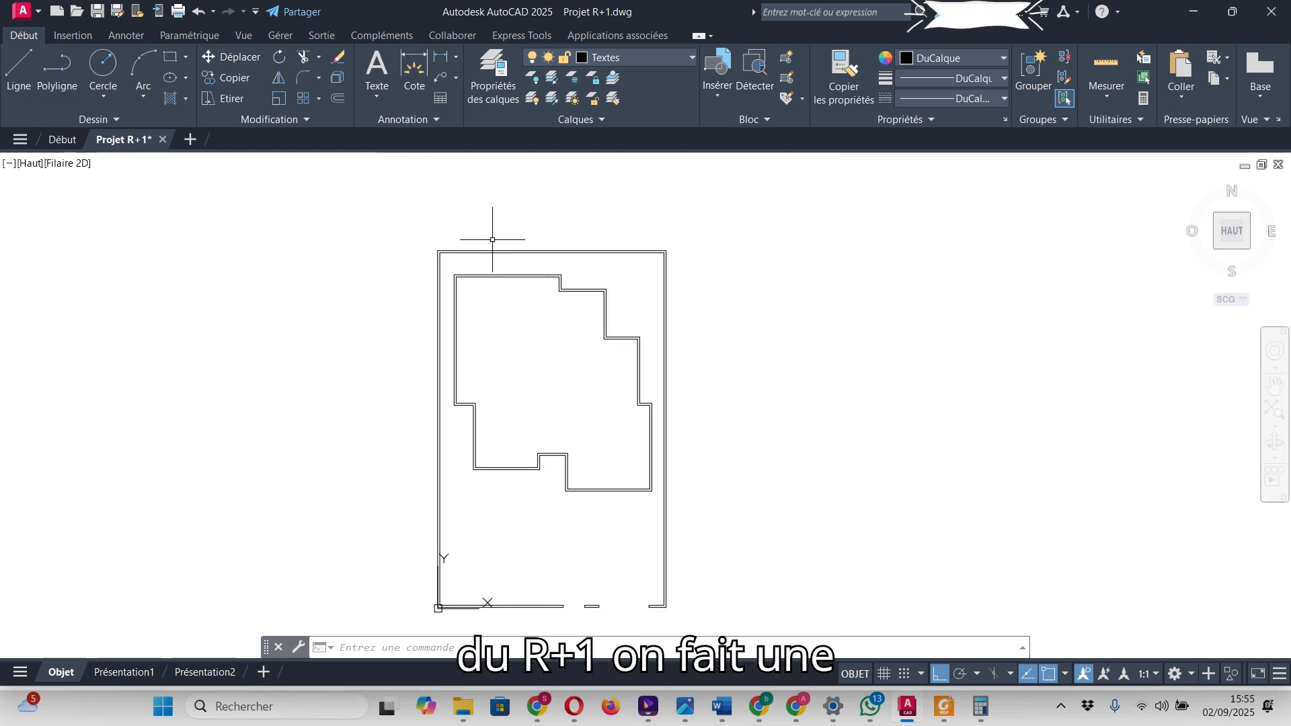
- Dimension the vertical gap between the building's upper-left corner and the inner face of the boundary wall
{"action": "scroll", "coordinate": [494, 239], "scroll_direction": "up", "scroll_amount": 2}
{"action": "left_click", "coordinate": [415, 71]}
{"action": "scroll", "coordinate": [365, 332], "scroll_direction": "up", "scroll_amount": 2}
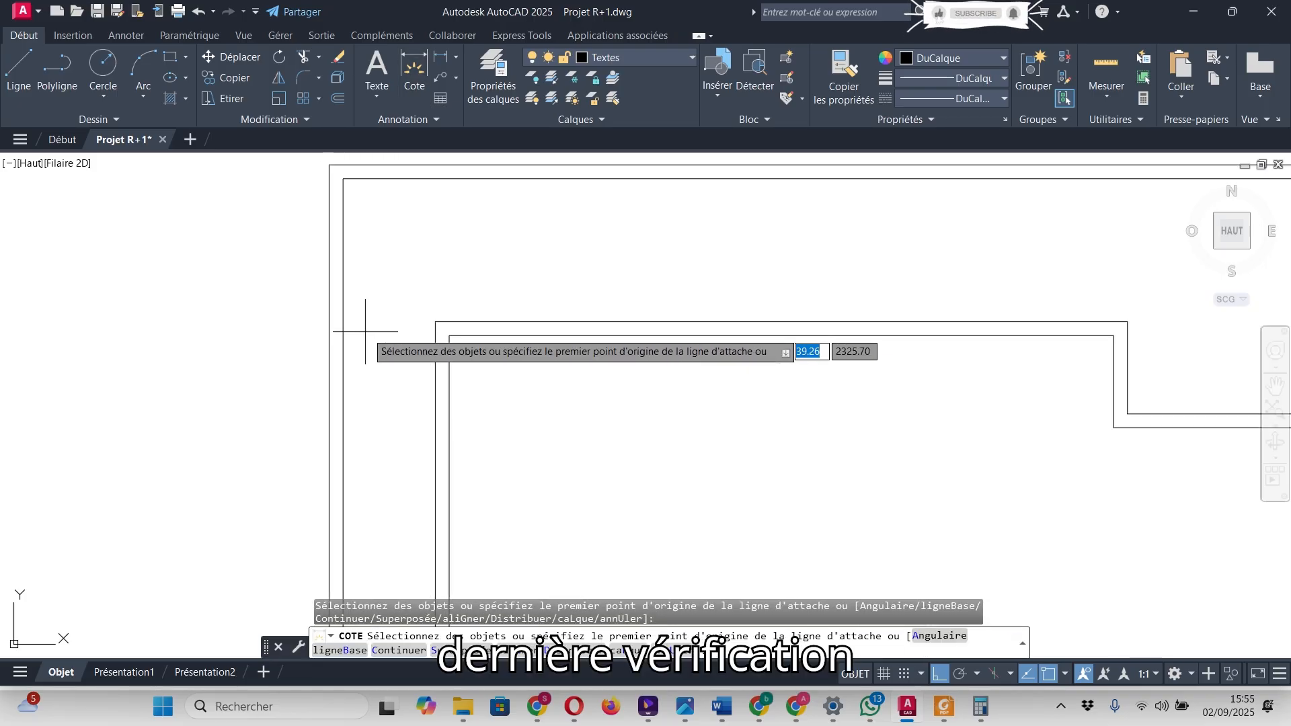
{"action": "left_click", "coordinate": [436, 323]}
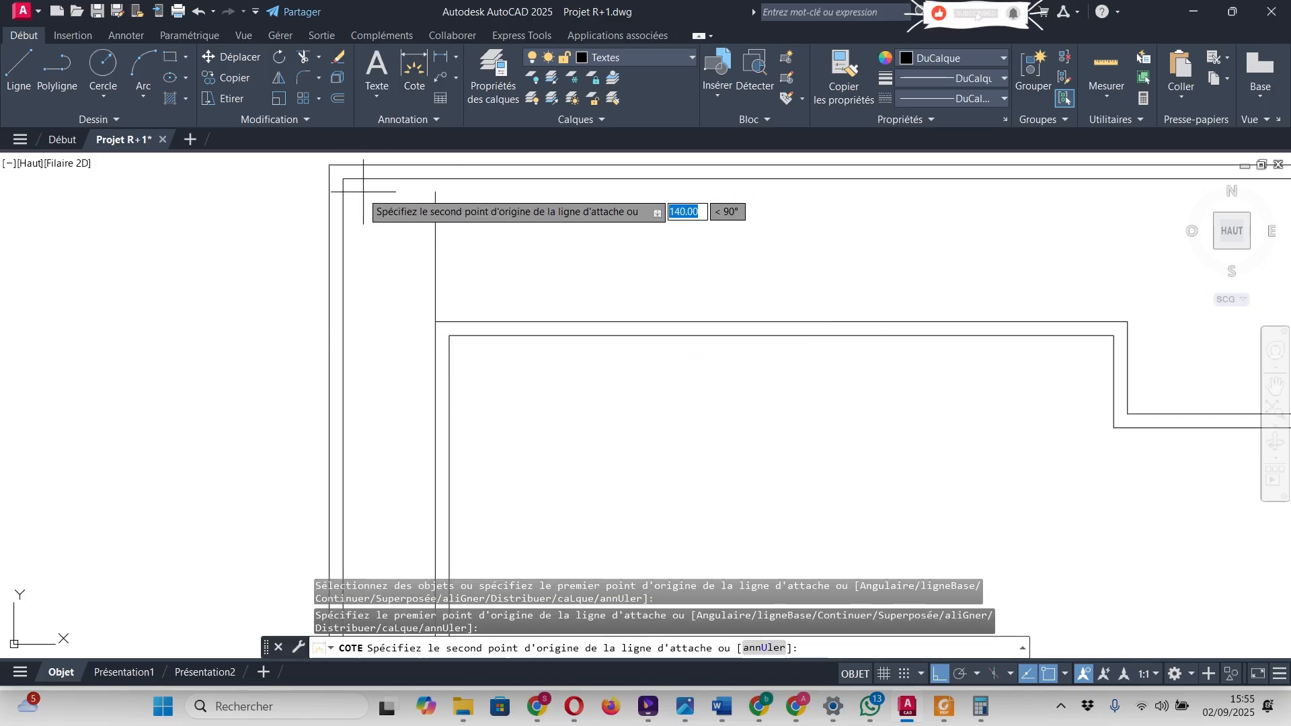
{"action": "left_click", "coordinate": [343, 179]}
{"action": "left_click", "coordinate": [501, 268]}
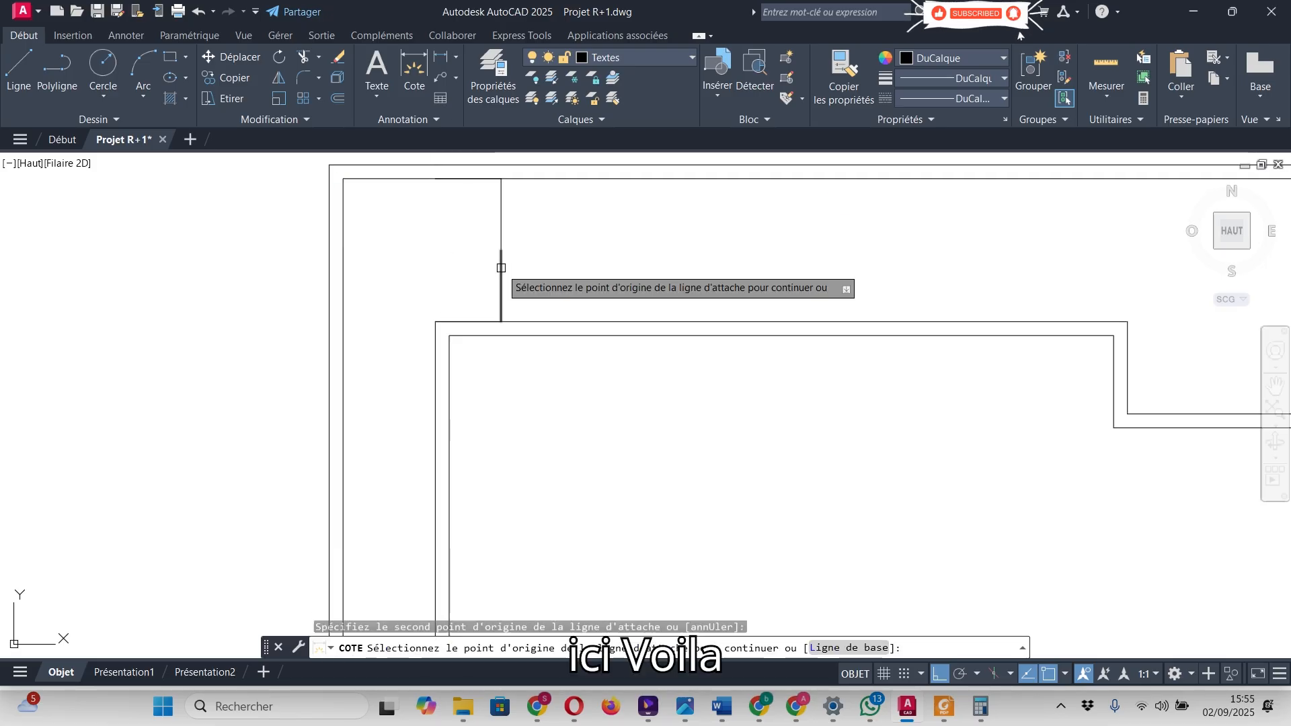
{"action": "key", "text": "Return"}
{"action": "scroll", "coordinate": [504, 243], "scroll_direction": "up", "scroll_amount": 3}
{"action": "scroll", "coordinate": [480, 298], "scroll_direction": "up", "scroll_amount": 2}
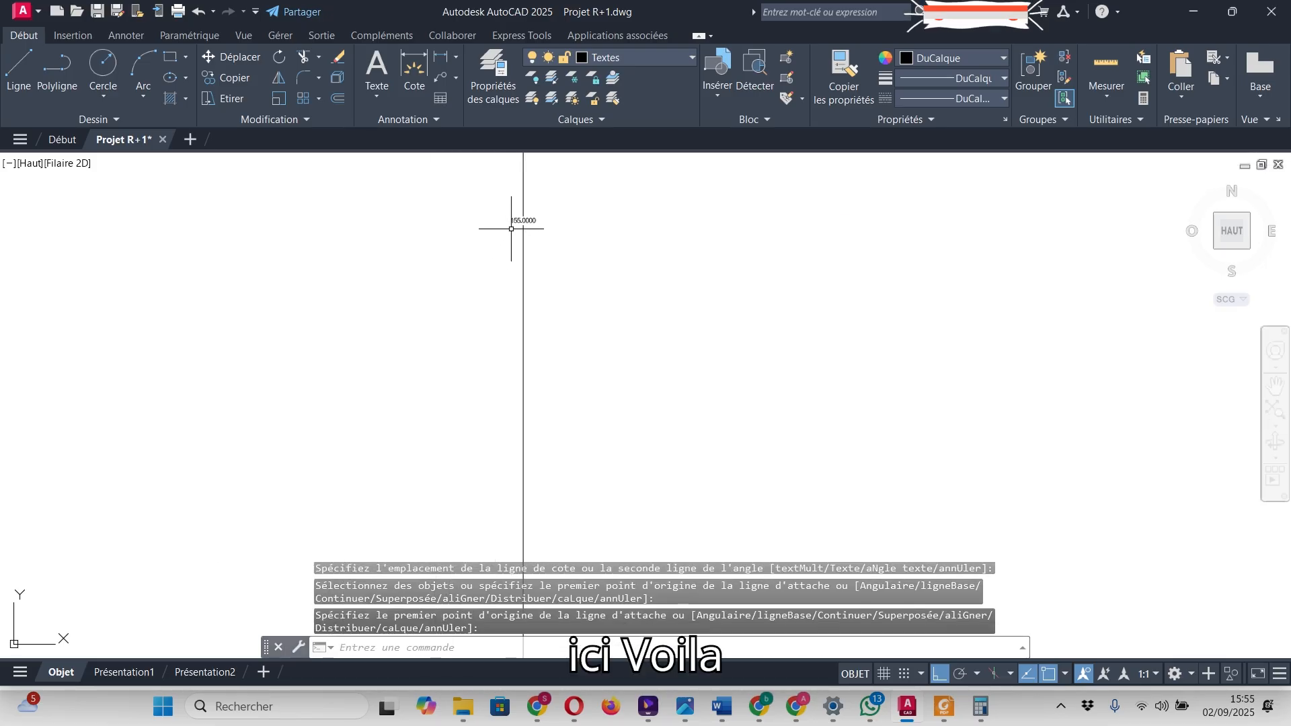
{"action": "scroll", "coordinate": [464, 276], "scroll_direction": "down", "scroll_amount": 3}
{"action": "scroll", "coordinate": [612, 325], "scroll_direction": "down", "scroll_amount": 2}
{"action": "scroll", "coordinate": [672, 377], "scroll_direction": "up", "scroll_amount": 2}
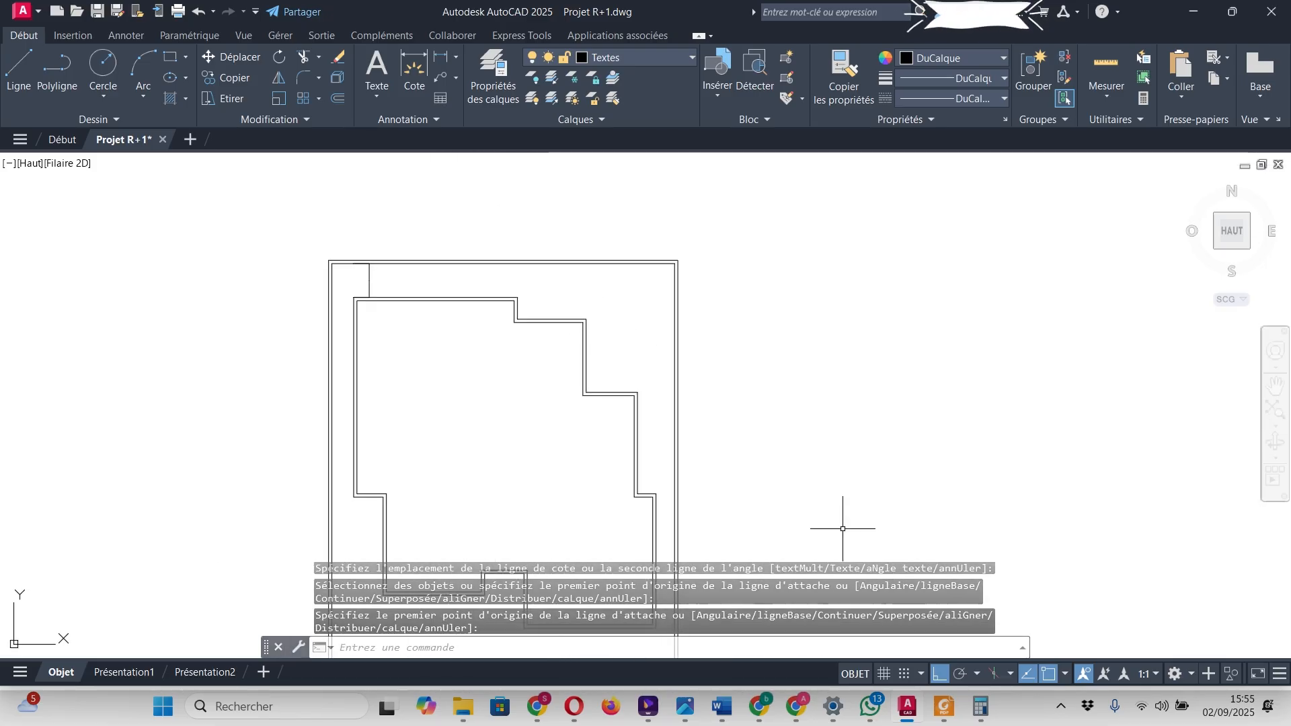
- Switch to Foxit PDF Reader and check the building's setback dimensions in Plan Implantation.pdf
{"action": "left_click", "coordinate": [944, 706]}
{"action": "scroll", "coordinate": [678, 396], "scroll_direction": "up", "scroll_amount": 3}
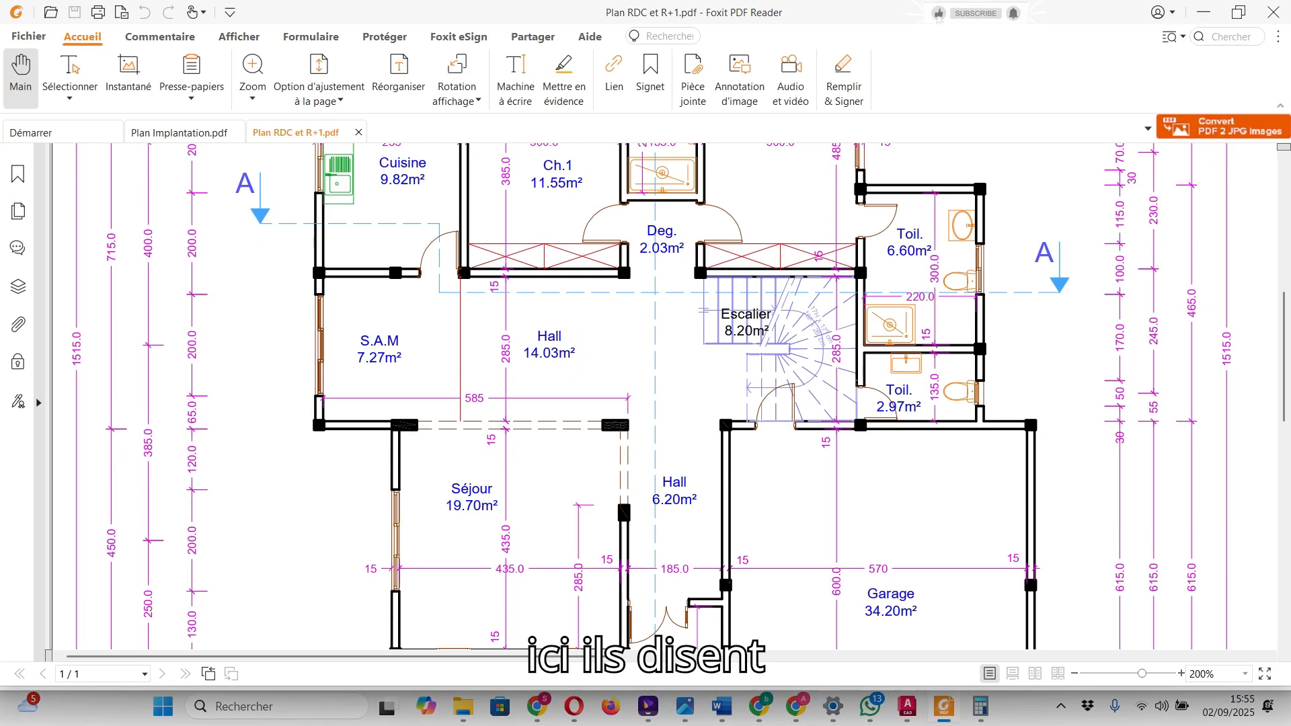
{"action": "left_click", "coordinate": [176, 132]}
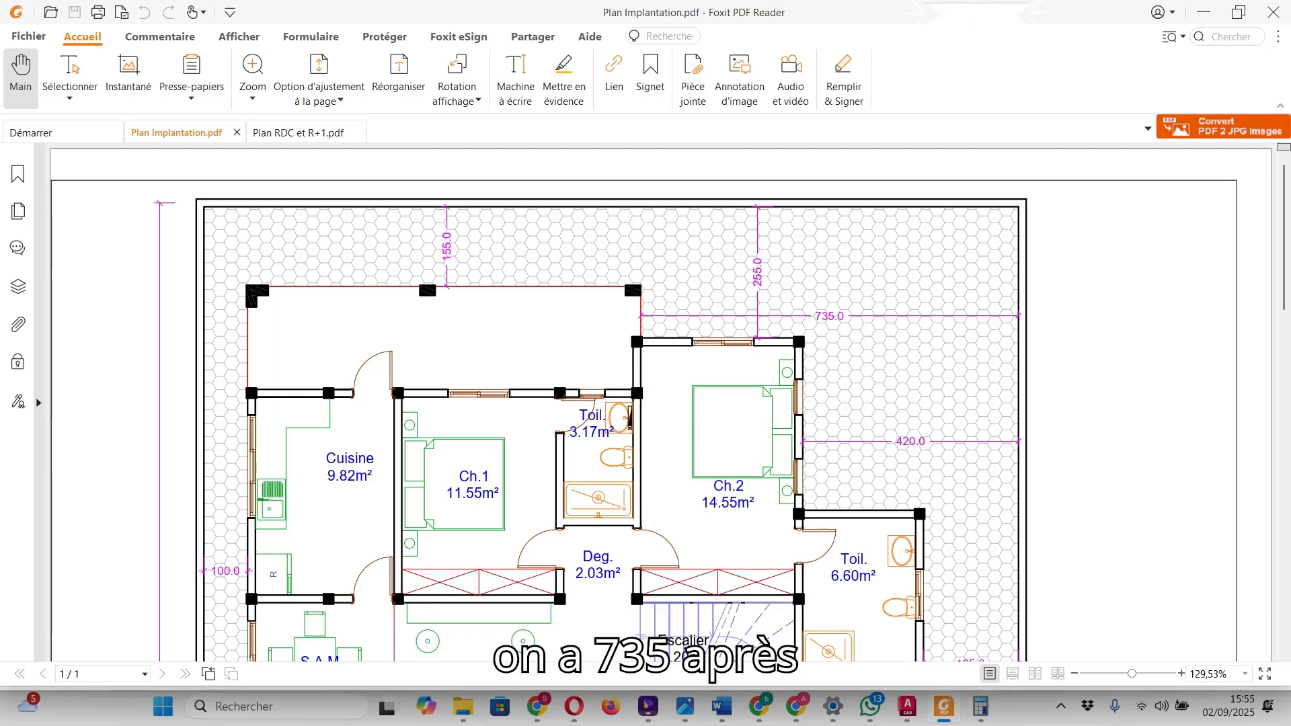
{"action": "left_click", "coordinate": [907, 706]}
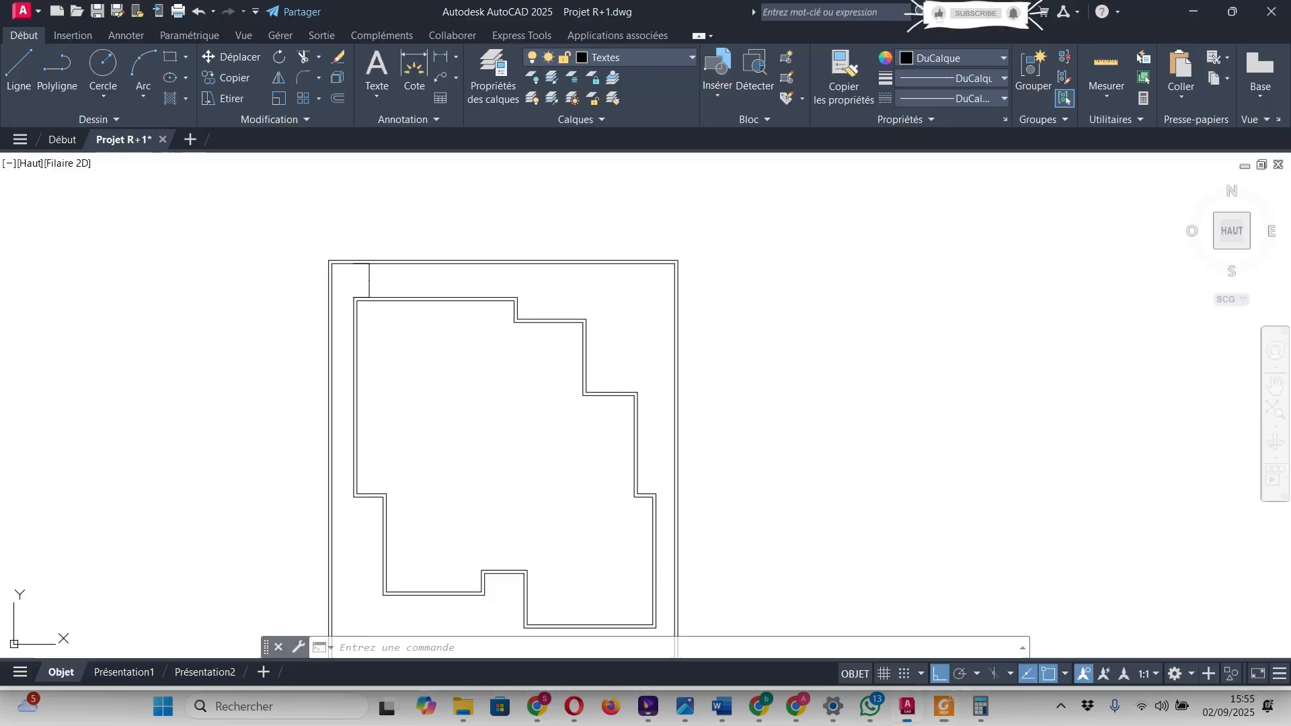
{"action": "left_click", "coordinate": [943, 706]}
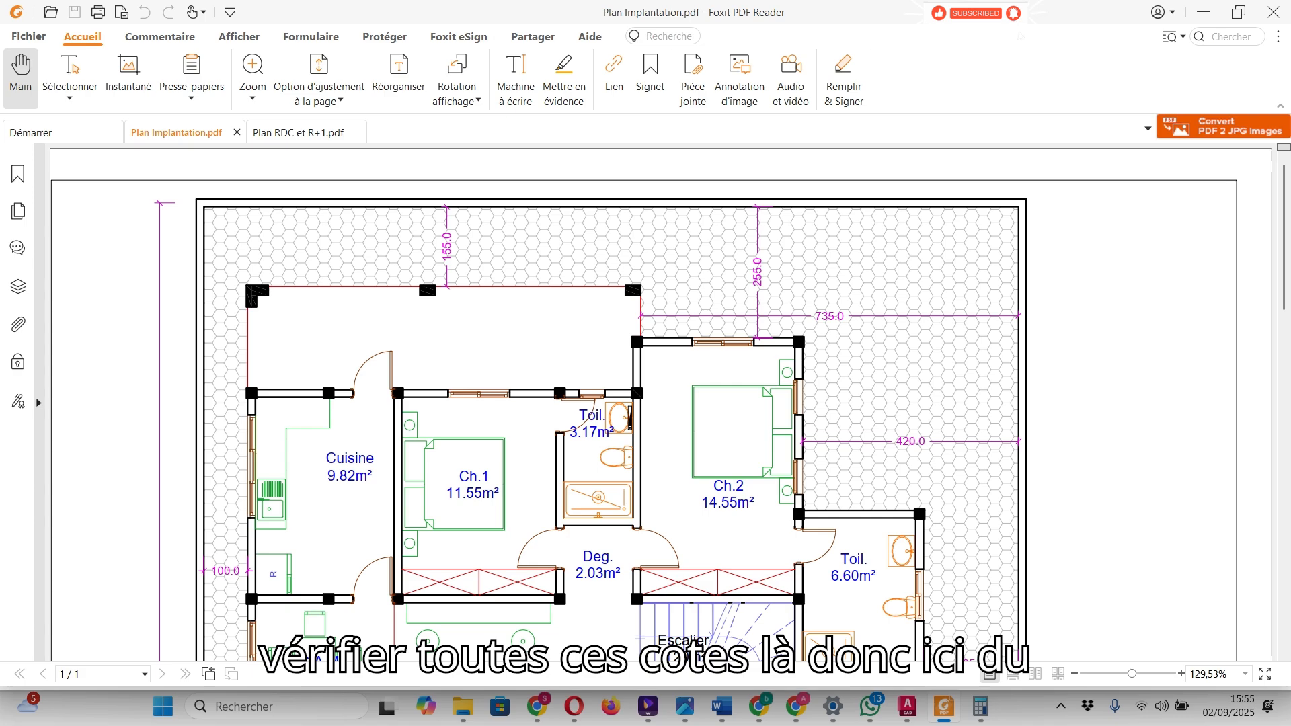
- In AutoCAD, dimension the vertical gap from the first right-facade step to the boundary wall's inner face, and return to Plan Implantation.pdf for comparison
{"action": "key", "text": "alt+Tab"}
{"action": "scroll", "coordinate": [585, 275], "scroll_direction": "up", "scroll_amount": 4}
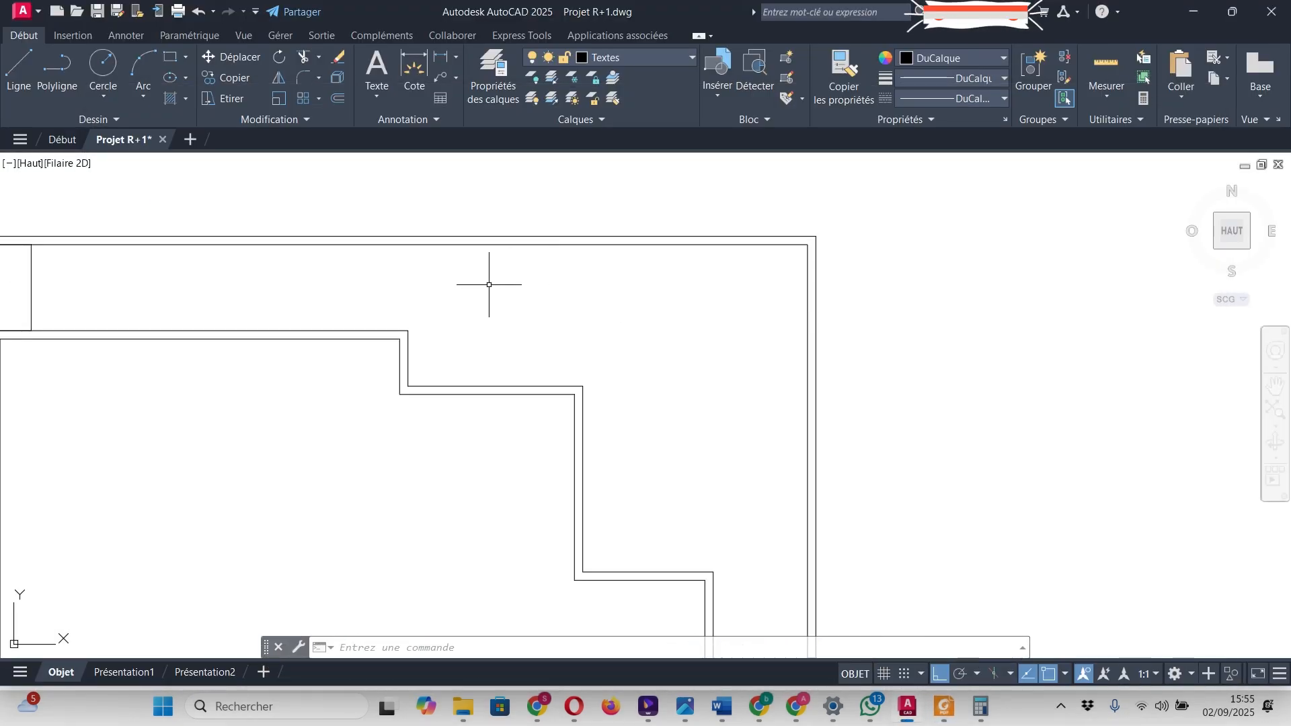
{"action": "left_click", "coordinate": [414, 71]}
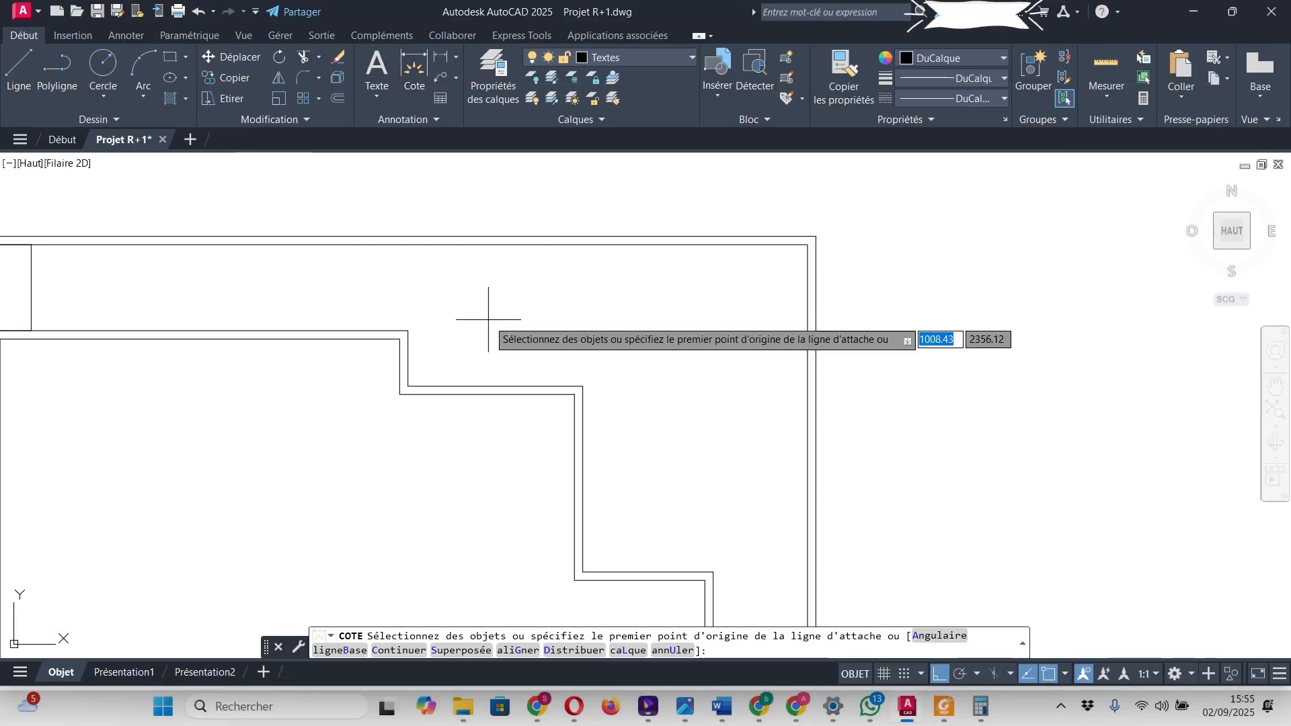
{"action": "left_click", "coordinate": [495, 388]}
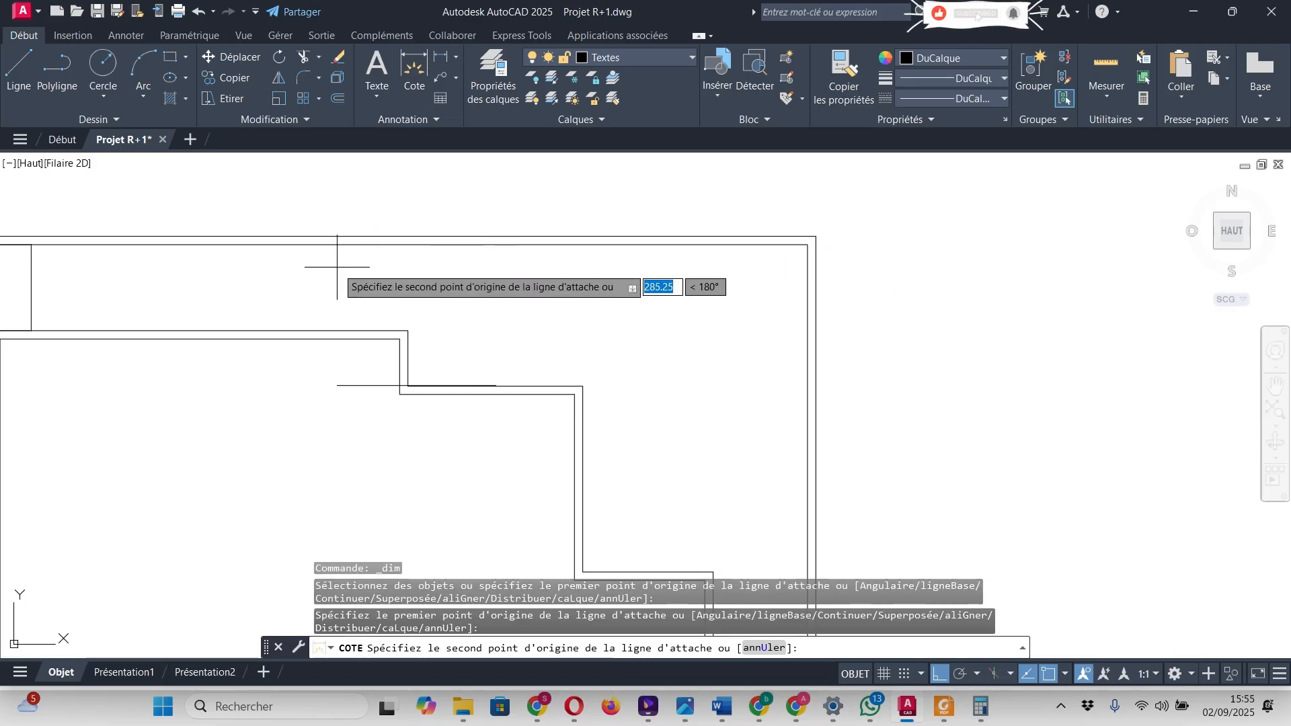
{"action": "left_click", "coordinate": [450, 244]}
{"action": "left_click", "coordinate": [484, 281]}
{"action": "key", "text": "Return"}
{"action": "scroll", "coordinate": [491, 299], "scroll_direction": "up", "scroll_amount": 5}
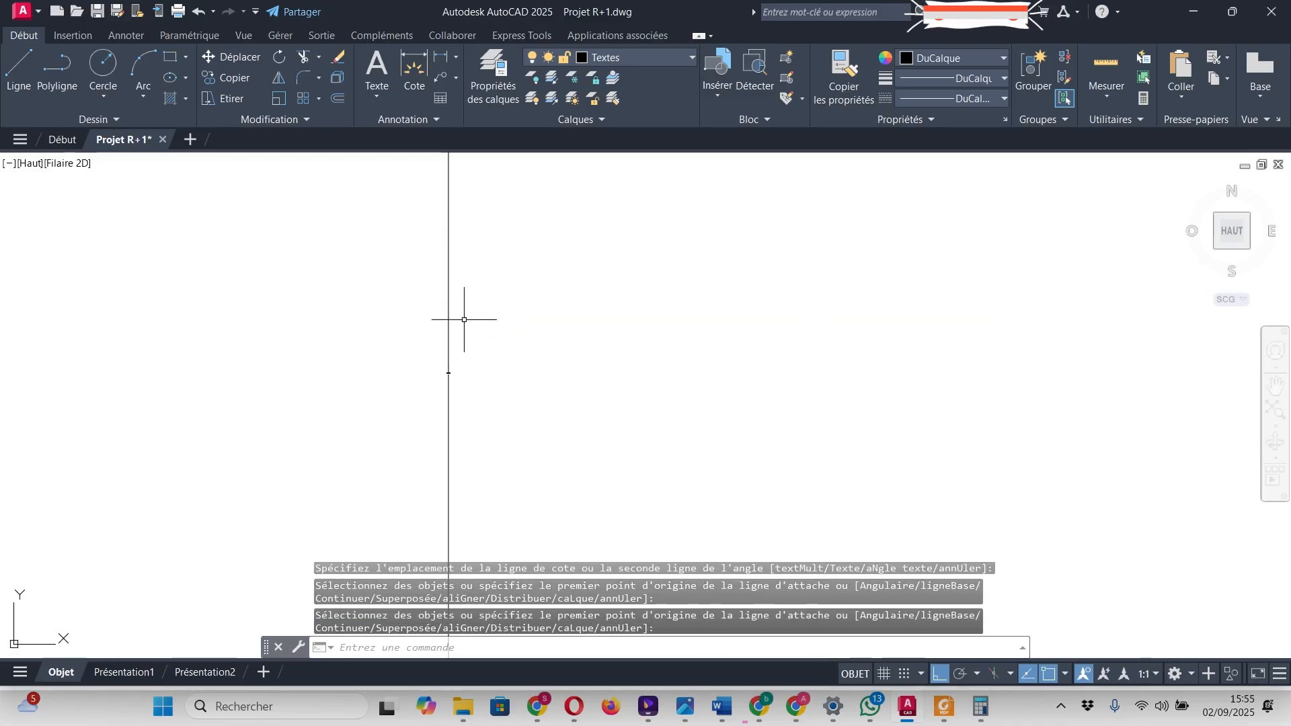
{"action": "scroll", "coordinate": [471, 393], "scroll_direction": "up", "scroll_amount": 4}
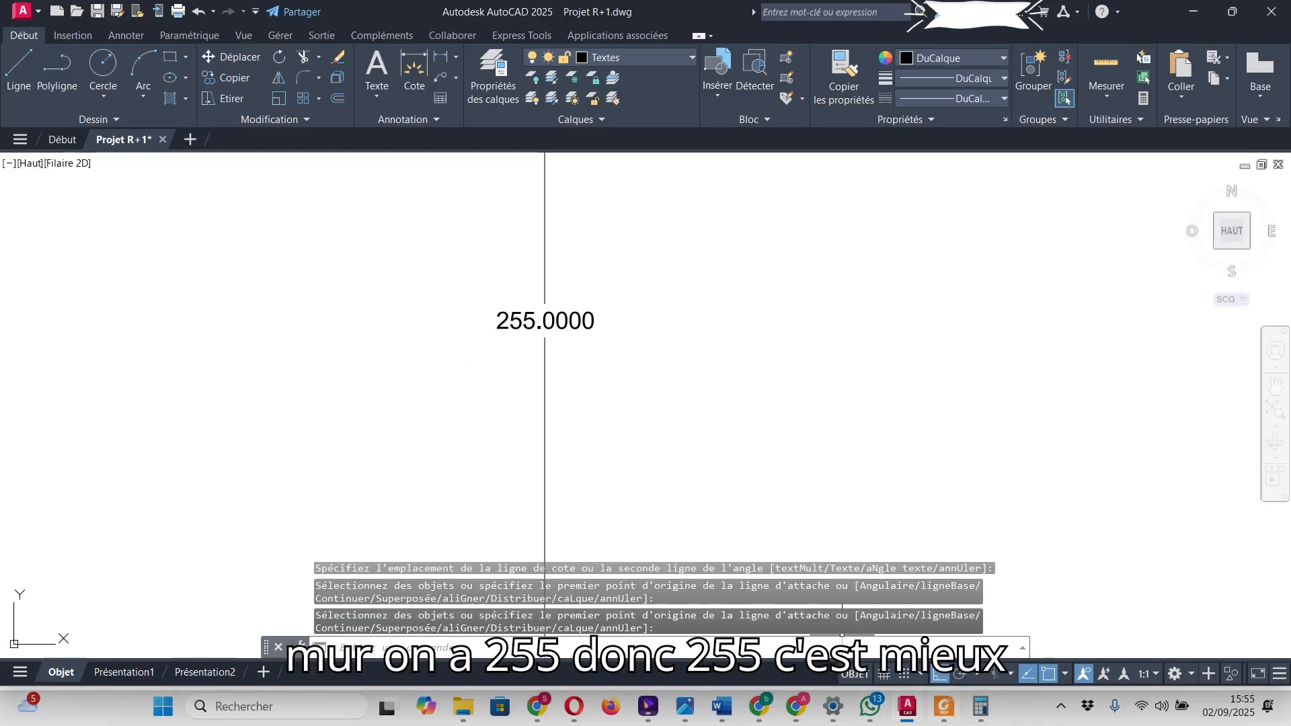
{"action": "key", "text": "alt+Tab"}
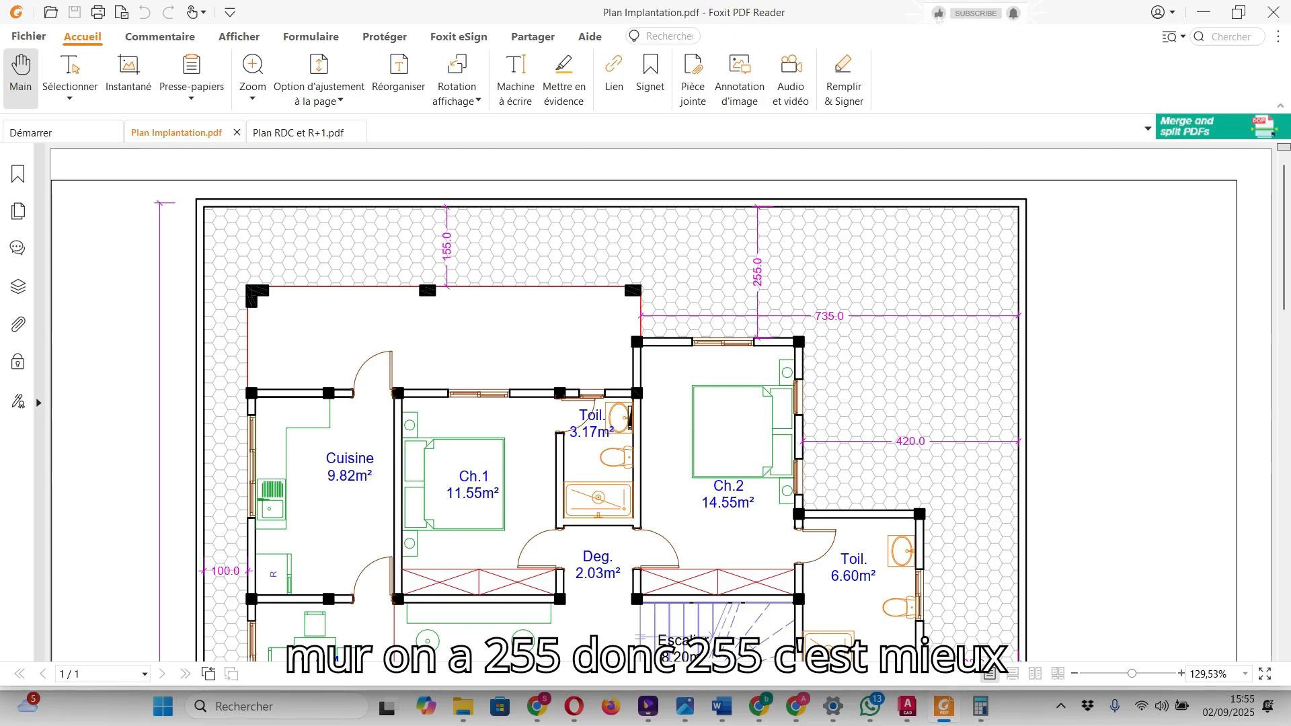
- Switch to AutoCAD and dimension the horizontal gap from the first right-facade step to the boundary wall's inner face
{"action": "key", "text": "alt+Tab"}
{"action": "scroll", "coordinate": [524, 395], "scroll_direction": "down", "scroll_amount": 5}
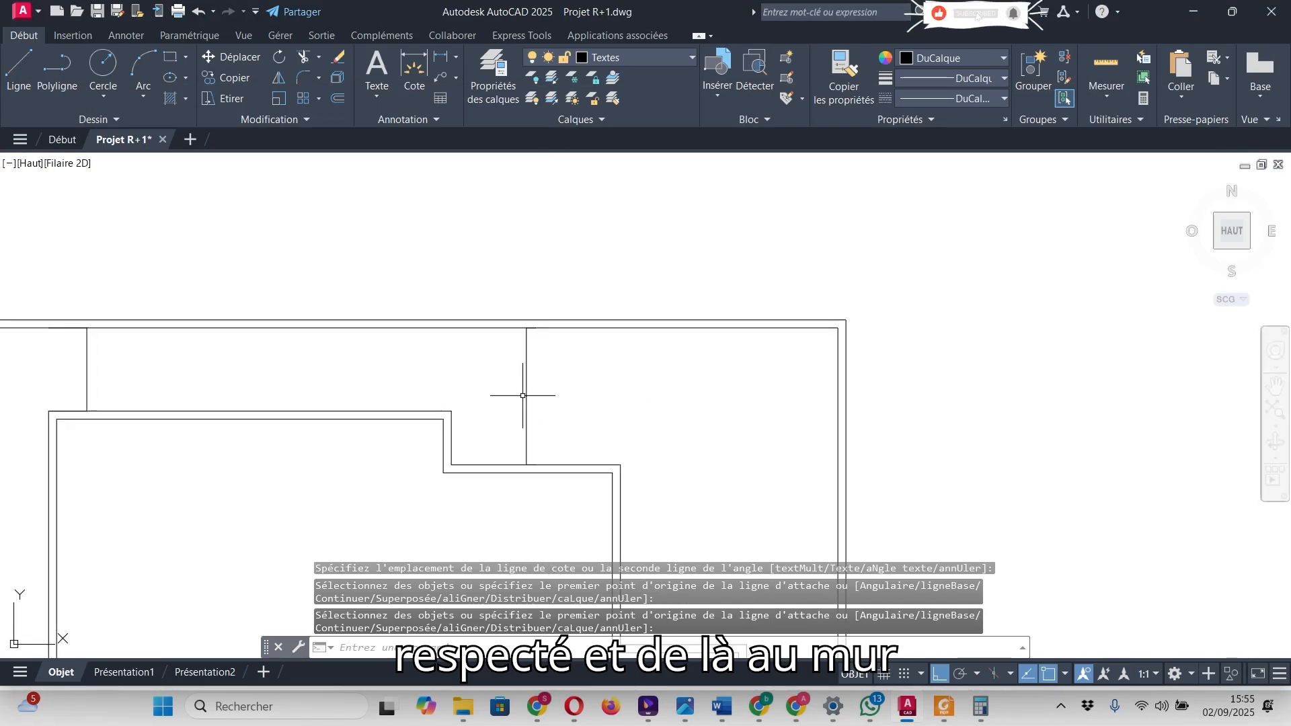
{"action": "key", "text": "Return"}
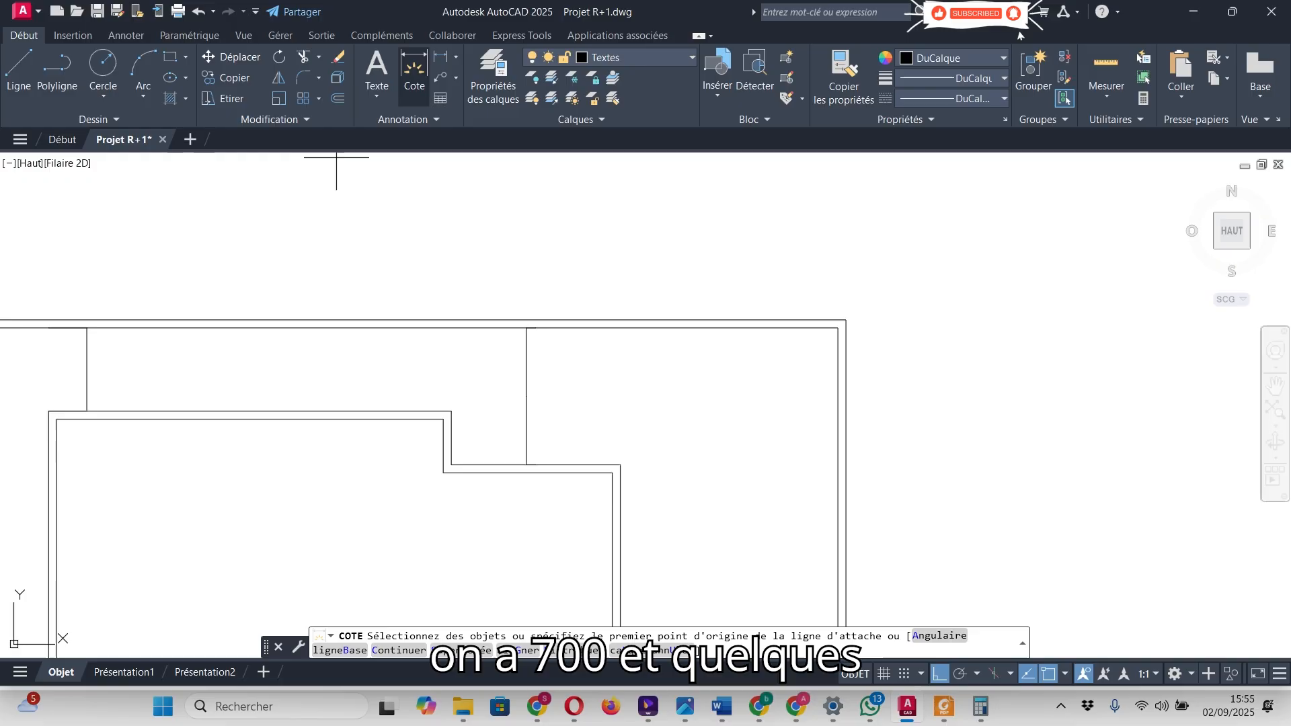
{"action": "left_click", "coordinate": [452, 438]}
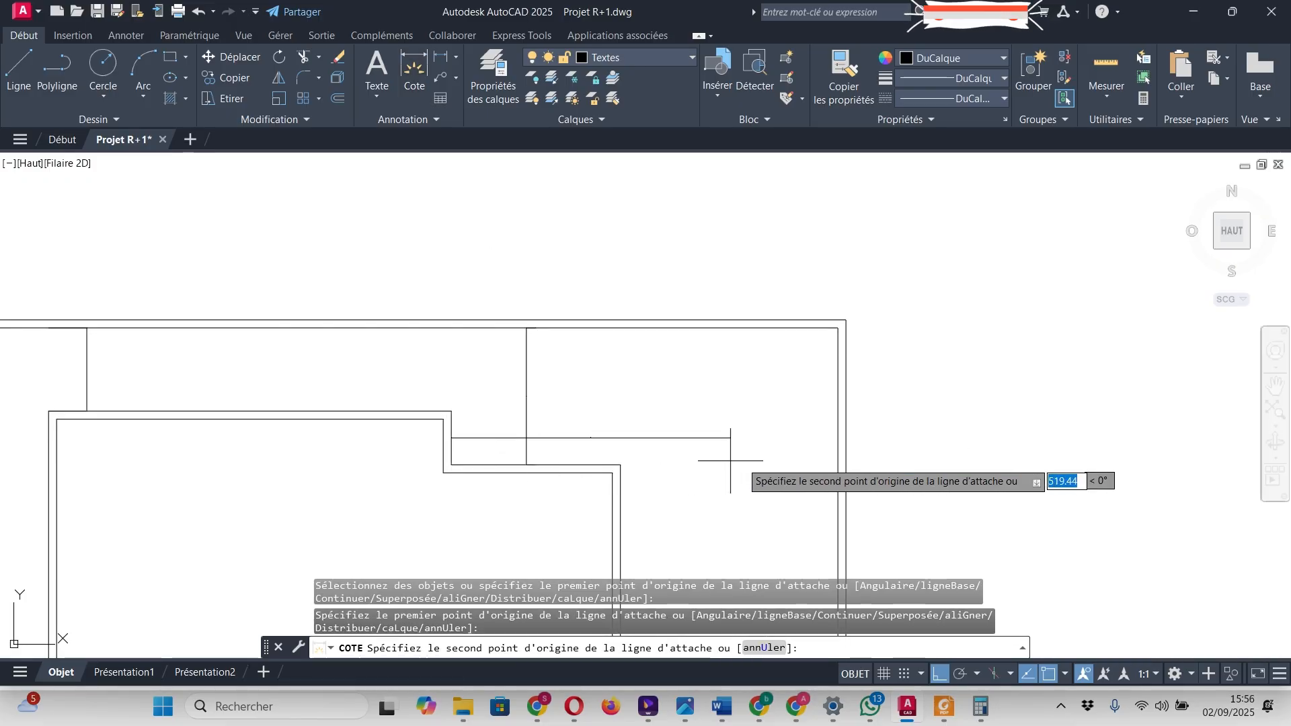
{"action": "scroll", "coordinate": [841, 444], "scroll_direction": "up", "scroll_amount": 3}
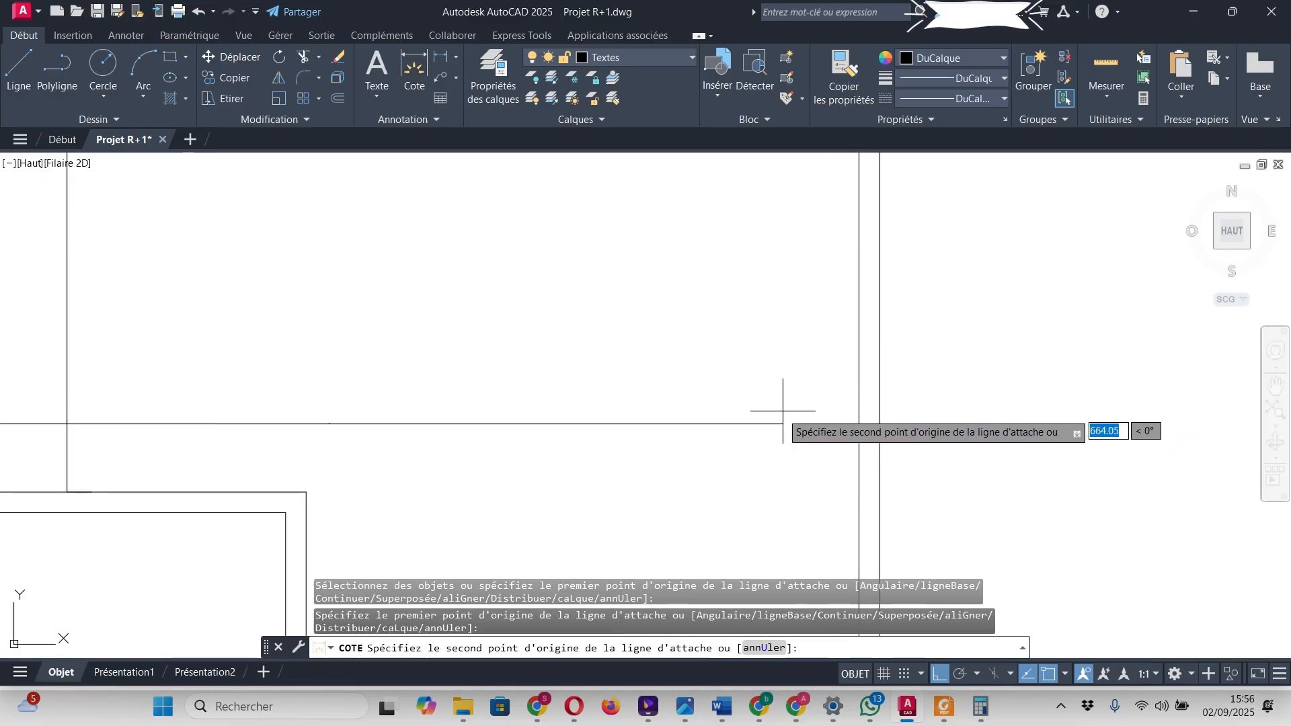
{"action": "scroll", "coordinate": [810, 378], "scroll_direction": "down", "scroll_amount": 3}
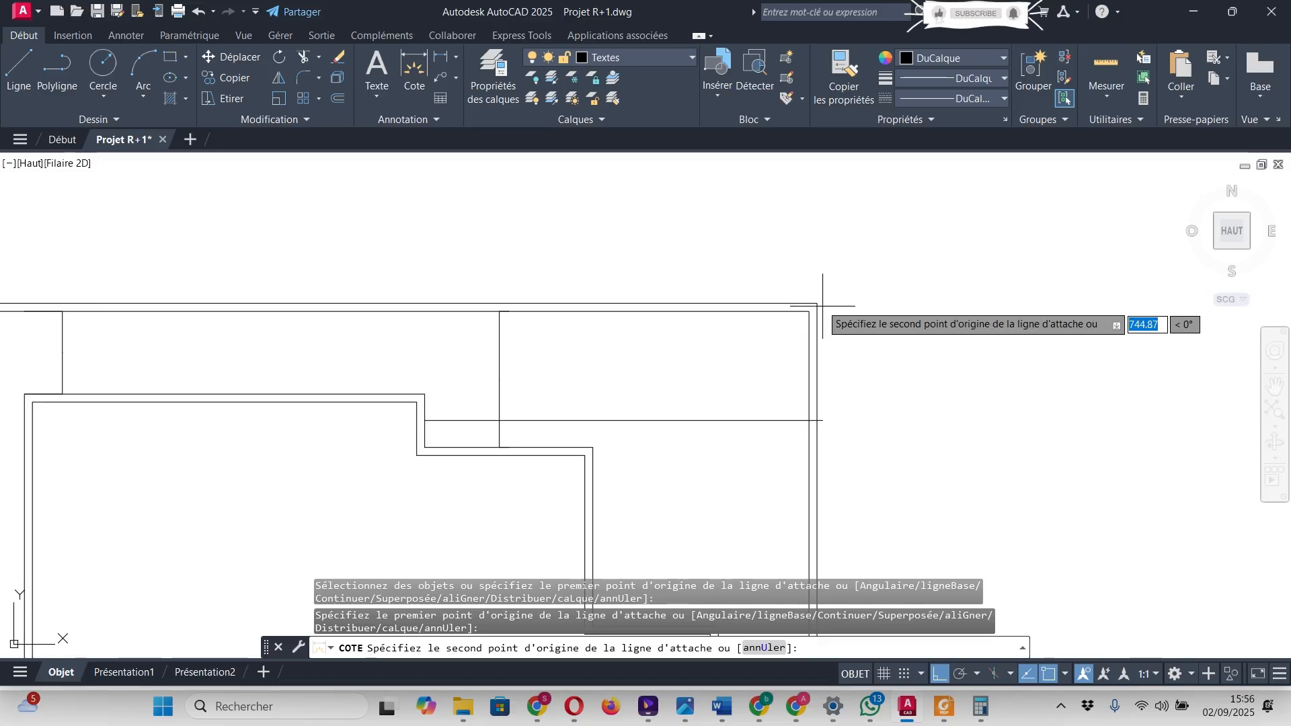
{"action": "left_click", "coordinate": [810, 391]}
{"action": "left_click", "coordinate": [742, 416]}
{"action": "key", "text": "Return"}
{"action": "scroll", "coordinate": [622, 417], "scroll_direction": "up", "scroll_amount": 5}
{"action": "scroll", "coordinate": [586, 416], "scroll_direction": "down", "scroll_amount": 6}
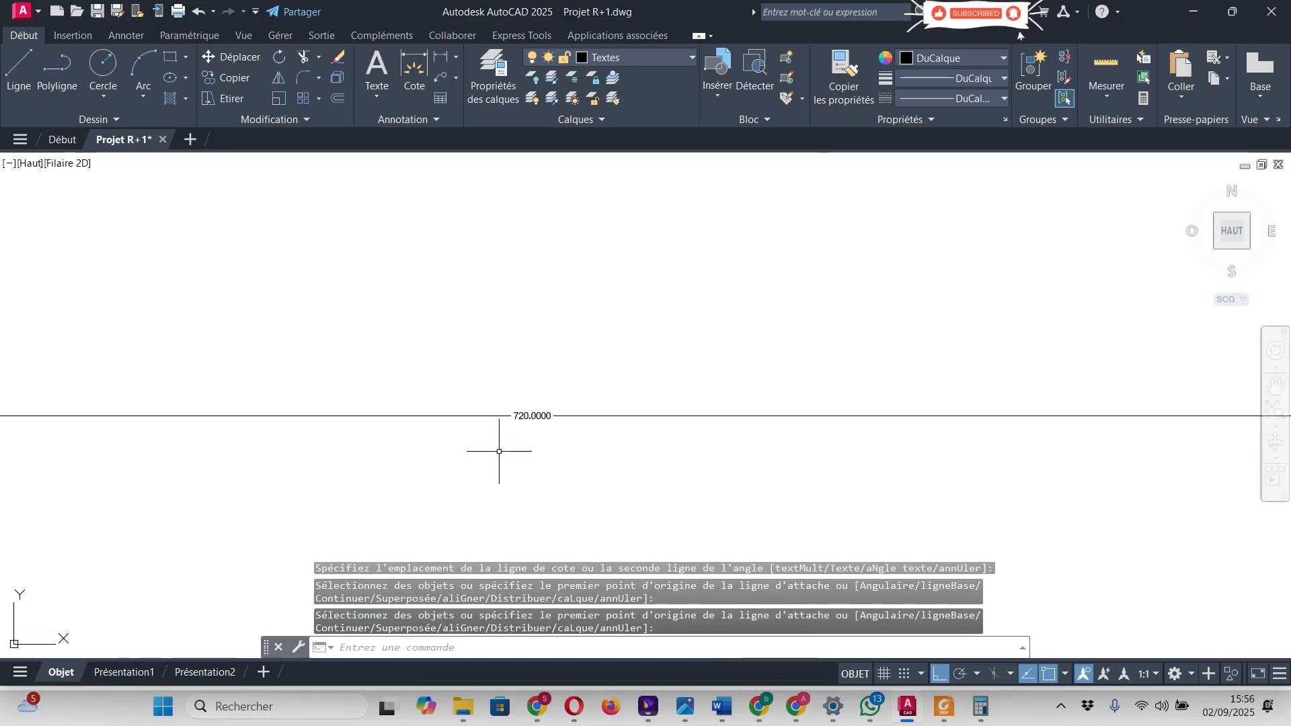
{"action": "scroll", "coordinate": [740, 327], "scroll_direction": "down", "scroll_amount": 2}
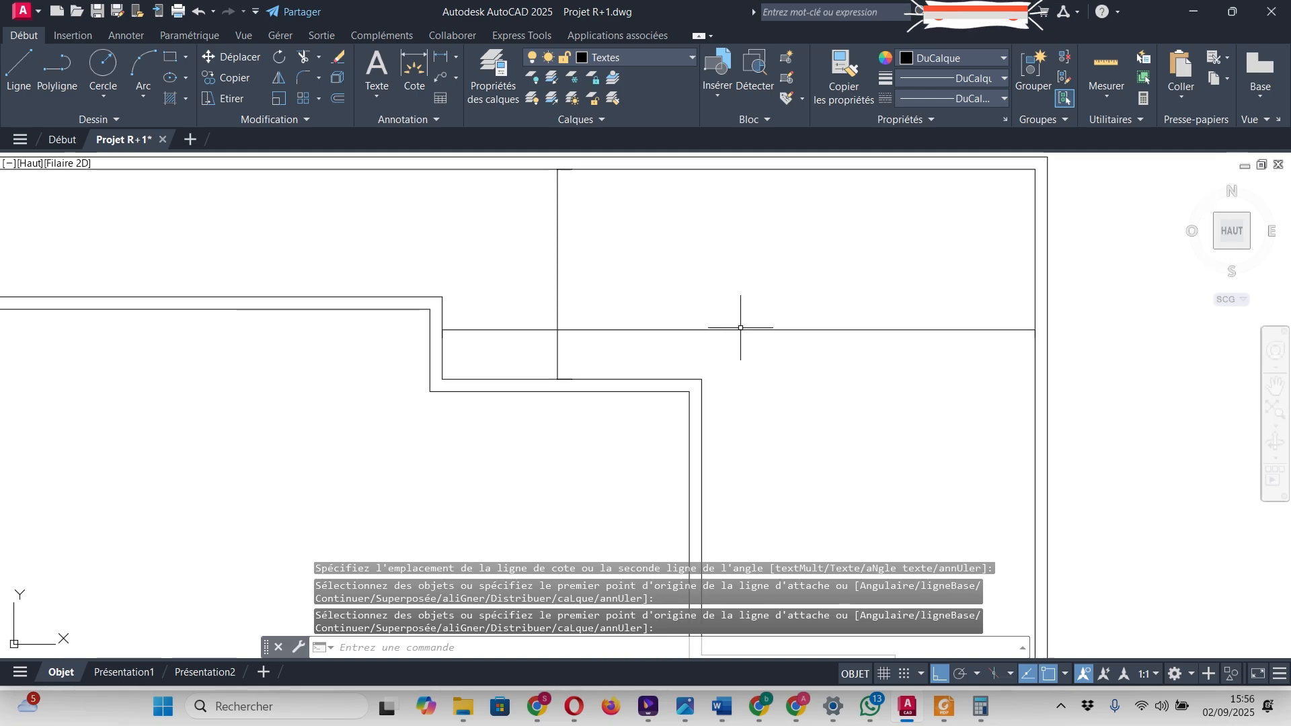
{"action": "scroll", "coordinate": [566, 340], "scroll_direction": "up", "scroll_amount": 3}
{"action": "scroll", "coordinate": [614, 302], "scroll_direction": "down", "scroll_amount": 3}
{"action": "scroll", "coordinate": [602, 308], "scroll_direction": "up", "scroll_amount": 3}
{"action": "left_click", "coordinate": [576, 297]}
{"action": "left_click", "coordinate": [542, 305]}
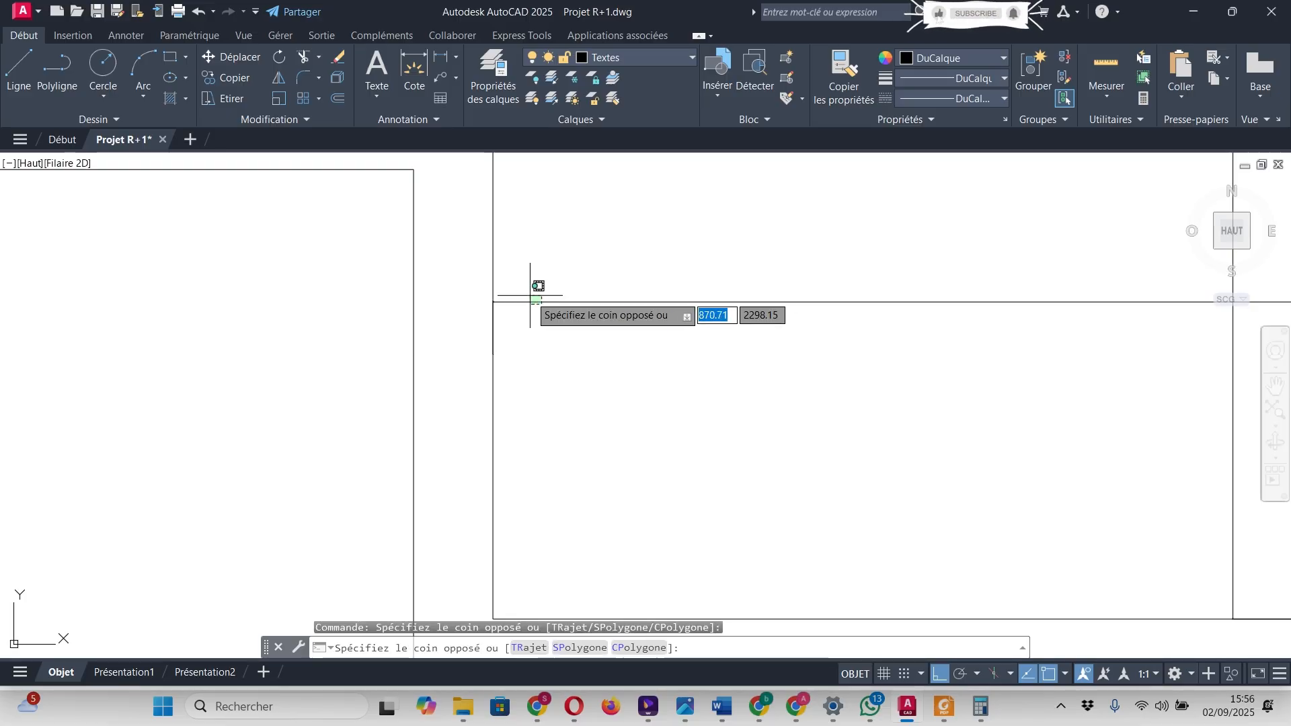
{"action": "left_click", "coordinate": [530, 296]}
{"action": "scroll", "coordinate": [679, 353], "scroll_direction": "down", "scroll_amount": 6}
{"action": "key", "text": "Escape"}
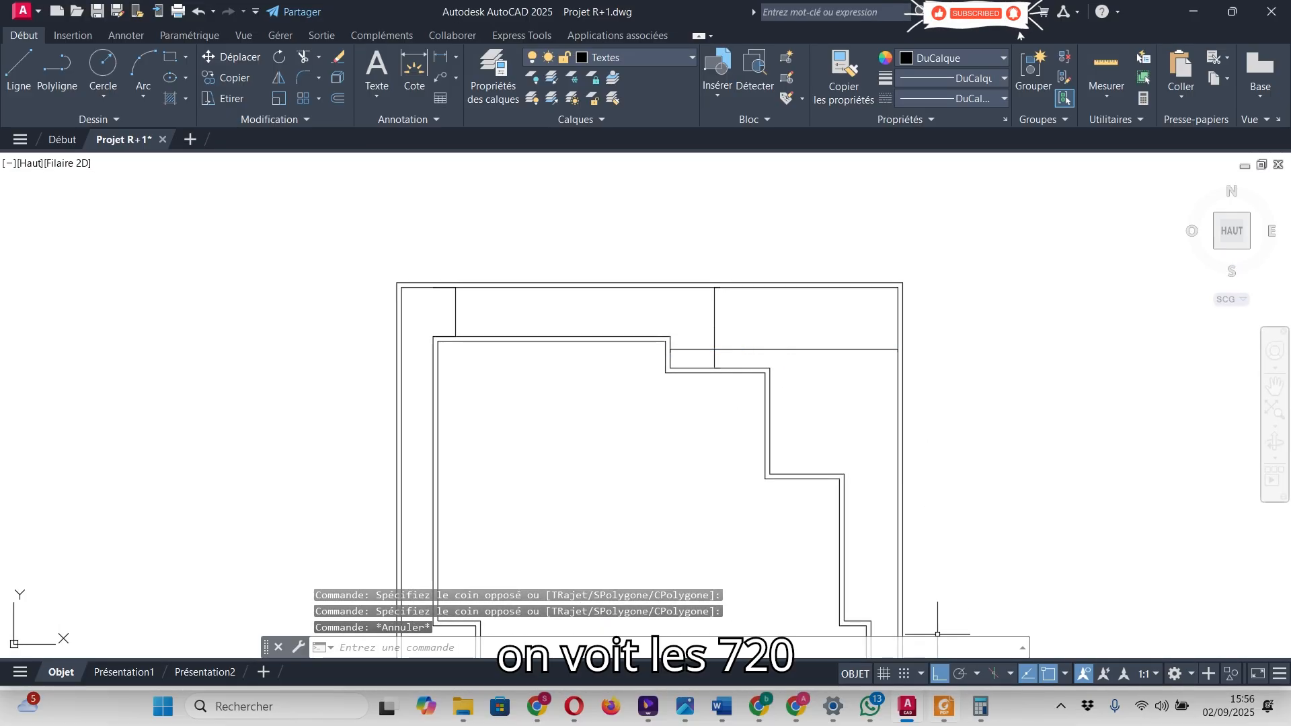
- Check the setbacks in Plan Implantation.pdf, and in AutoCAD dimension the horizontal gap from the second right-facade step to the boundary wall's inner face
{"action": "left_click", "coordinate": [944, 705]}
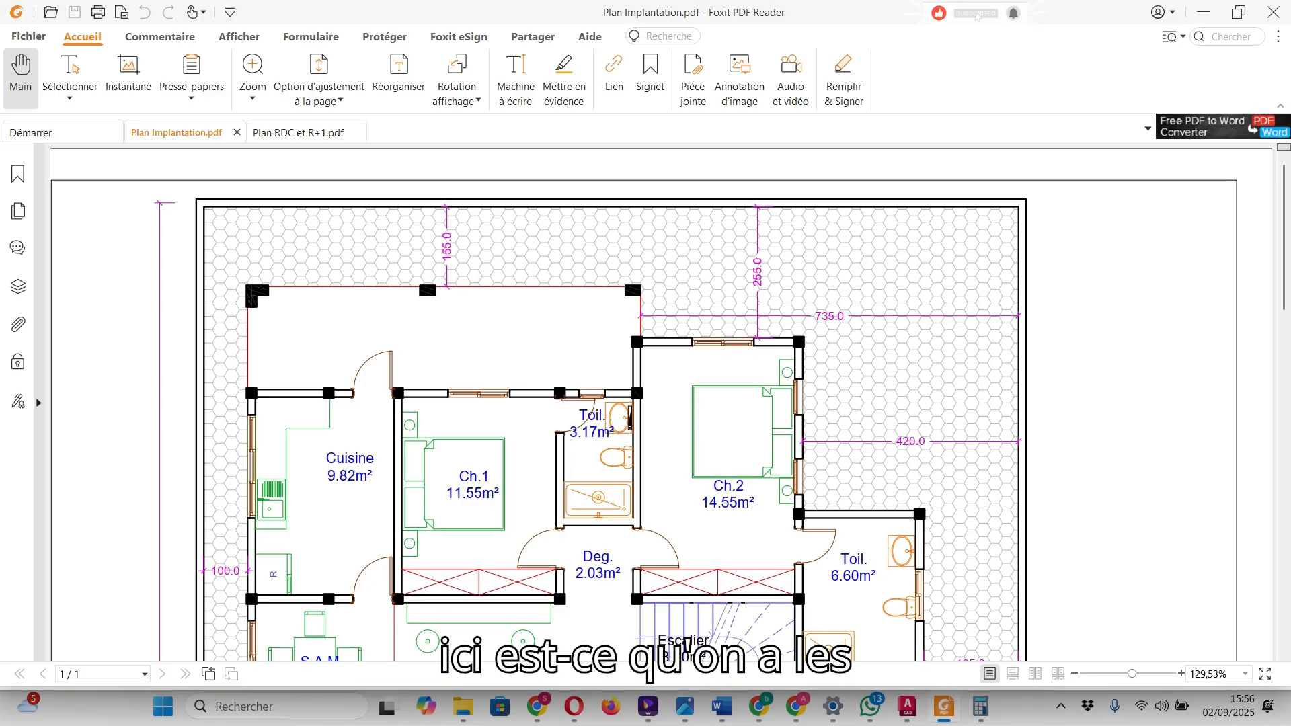
{"action": "key", "text": "alt+Tab"}
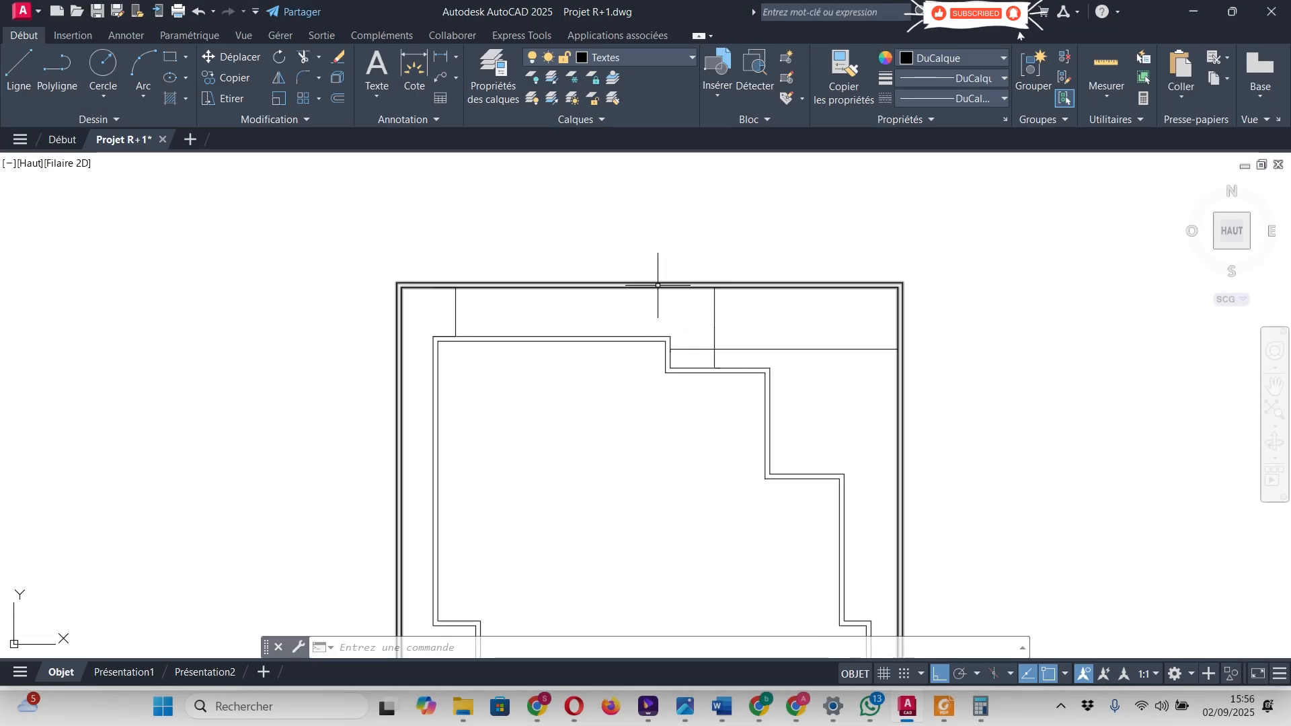
{"action": "scroll", "coordinate": [802, 436], "scroll_direction": "up", "scroll_amount": 4}
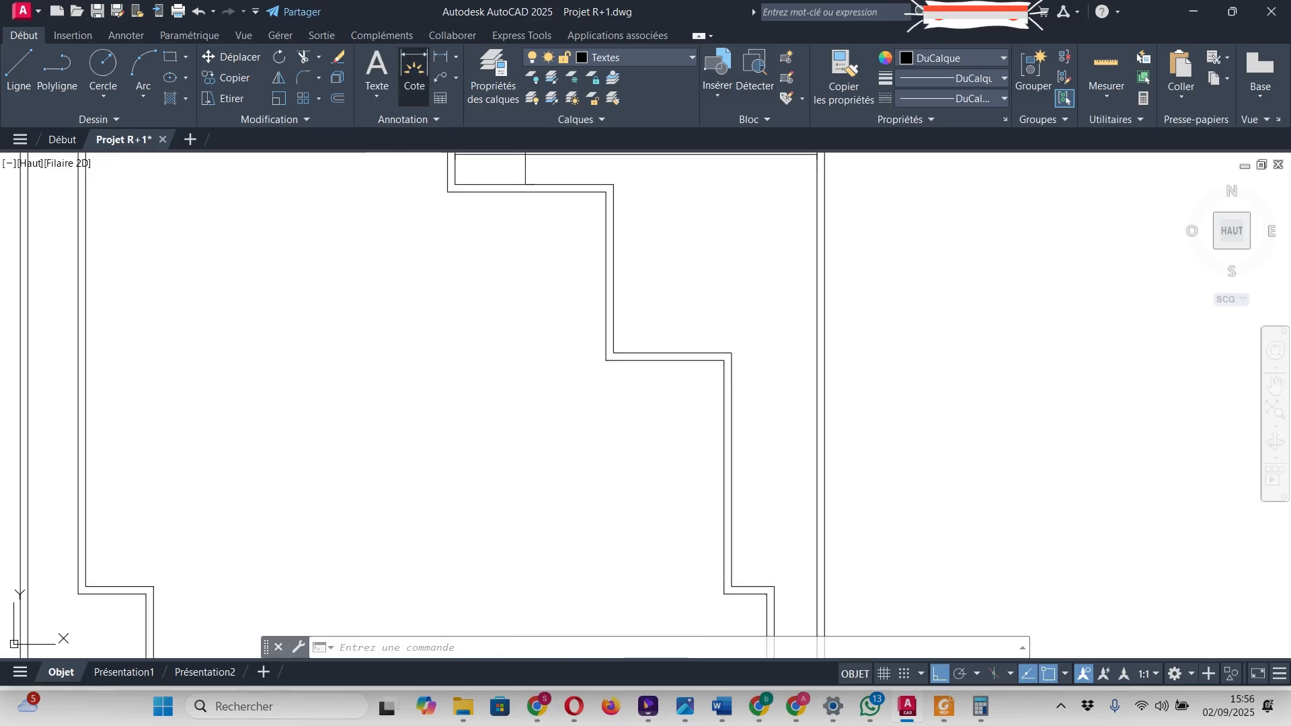
{"action": "left_click", "coordinate": [414, 77]}
{"action": "left_click", "coordinate": [613, 269]}
{"action": "scroll", "coordinate": [854, 278], "scroll_direction": "up", "scroll_amount": 3}
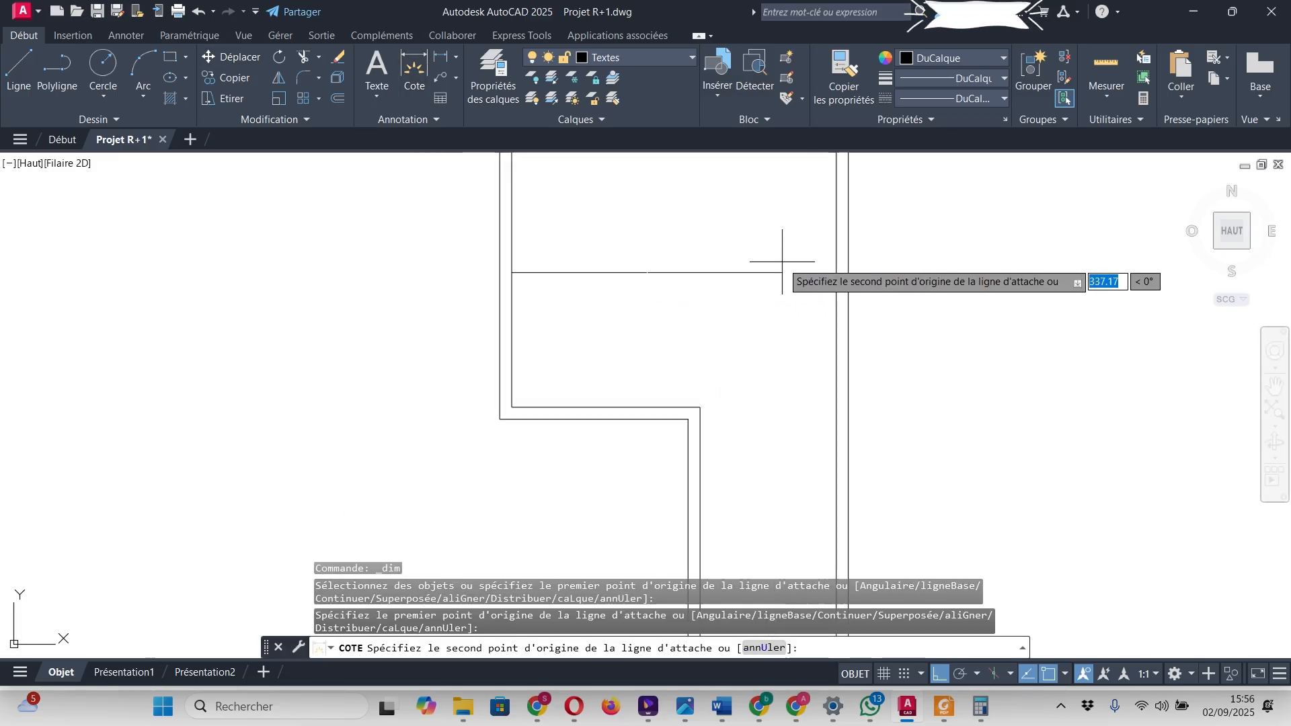
{"action": "scroll", "coordinate": [866, 274], "scroll_direction": "up", "scroll_amount": 6}
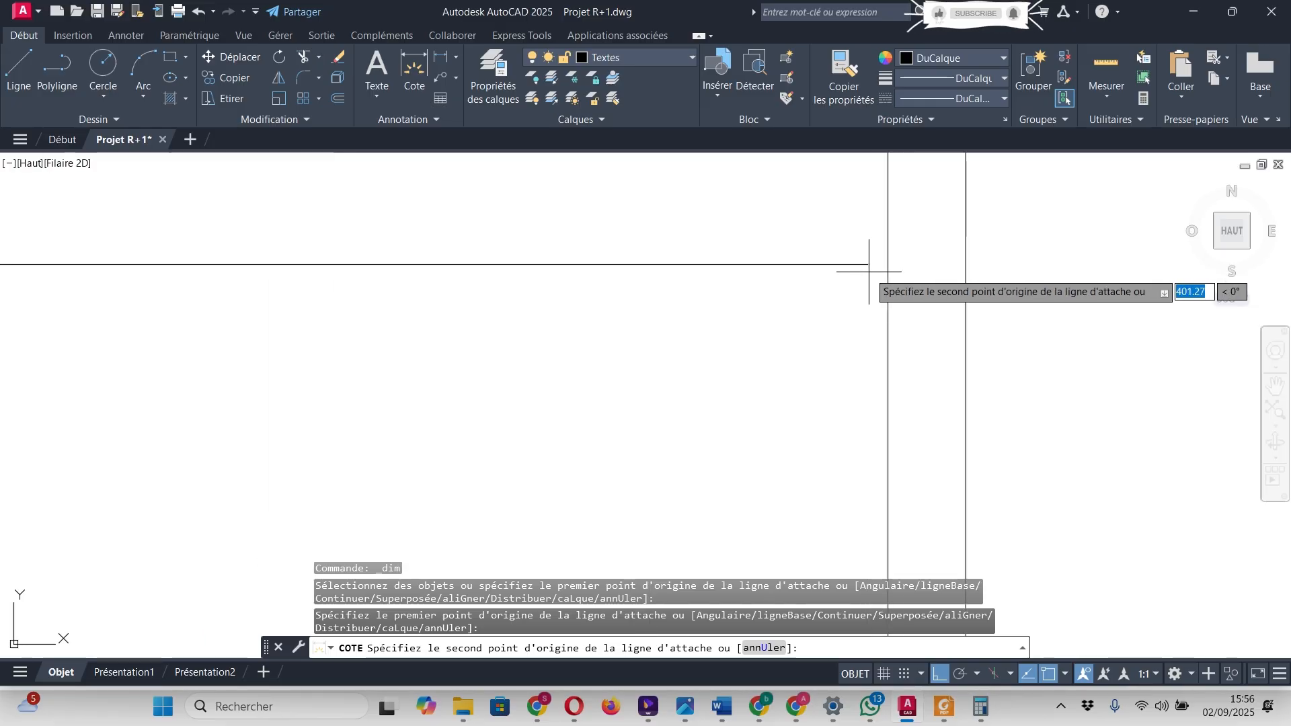
{"action": "scroll", "coordinate": [853, 316], "scroll_direction": "down", "scroll_amount": 7}
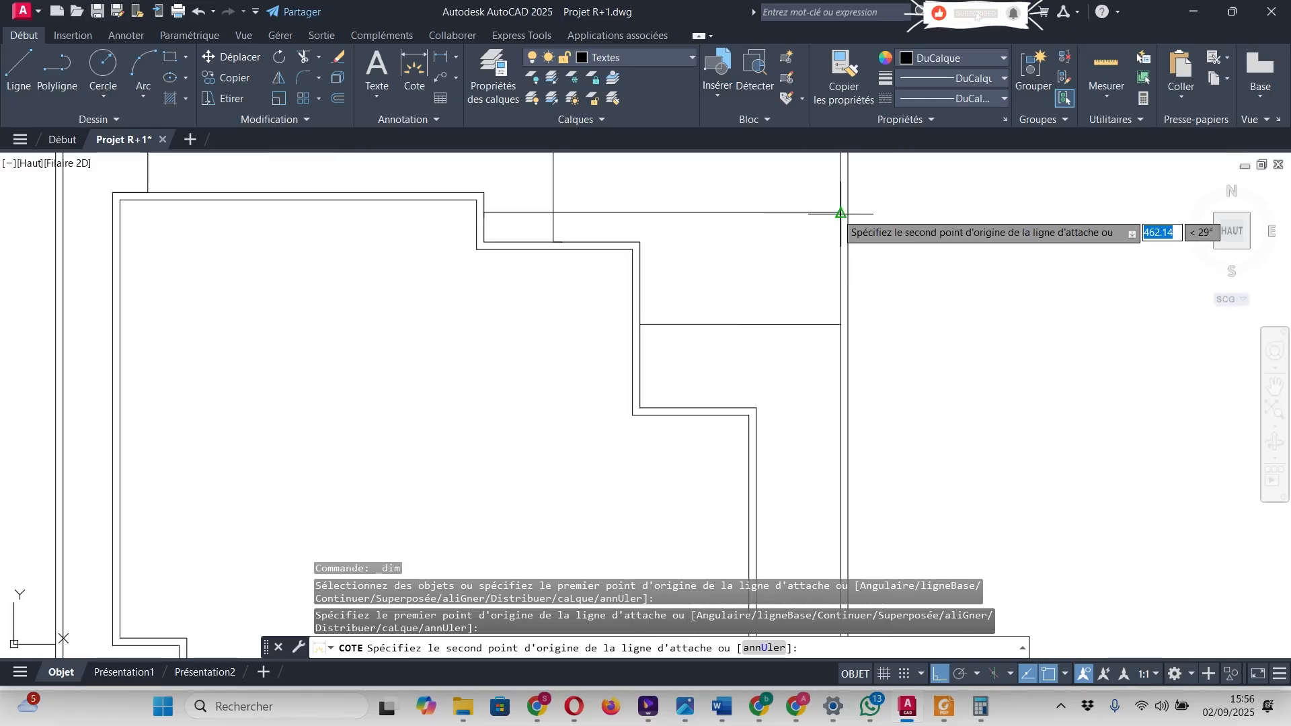
{"action": "left_click", "coordinate": [840, 324]}
{"action": "left_click", "coordinate": [810, 343]}
{"action": "key", "text": "Return"}
{"action": "scroll", "coordinate": [752, 348], "scroll_direction": "up", "scroll_amount": 7}
{"action": "scroll", "coordinate": [562, 317], "scroll_direction": "down", "scroll_amount": 8}
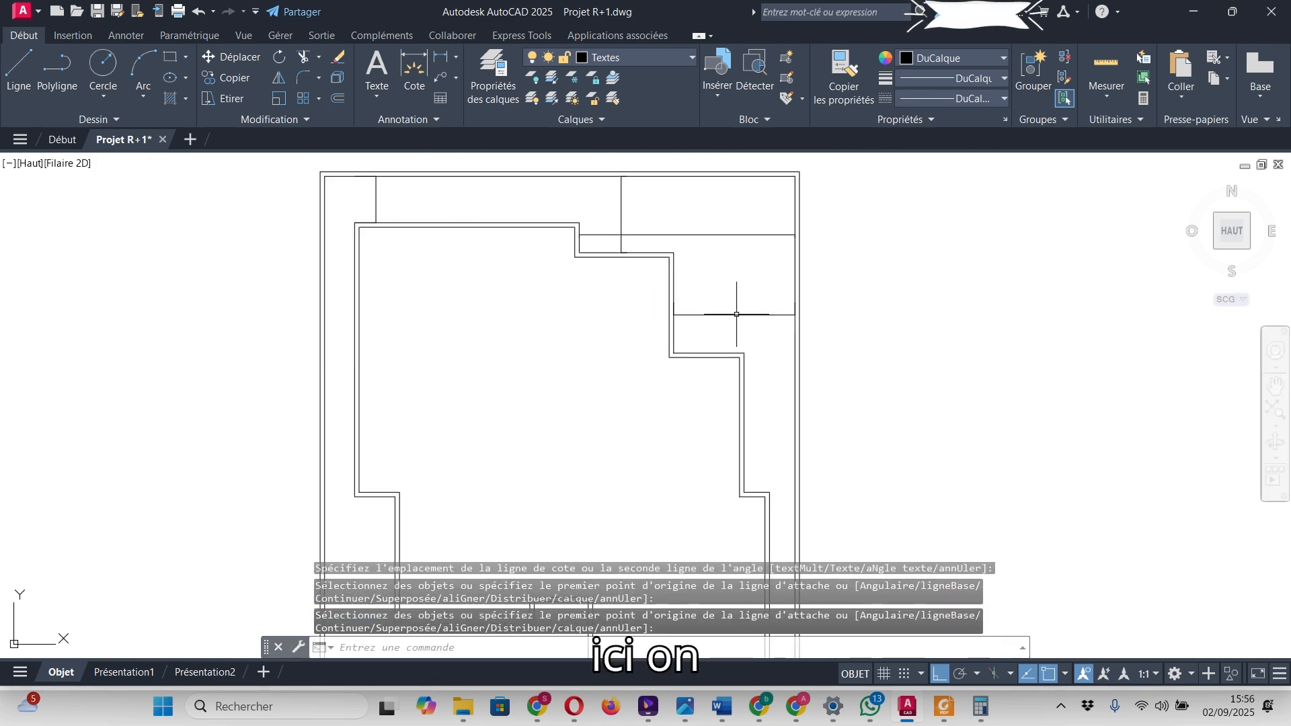
{"action": "scroll", "coordinate": [736, 314], "scroll_direction": "up", "scroll_amount": 2}
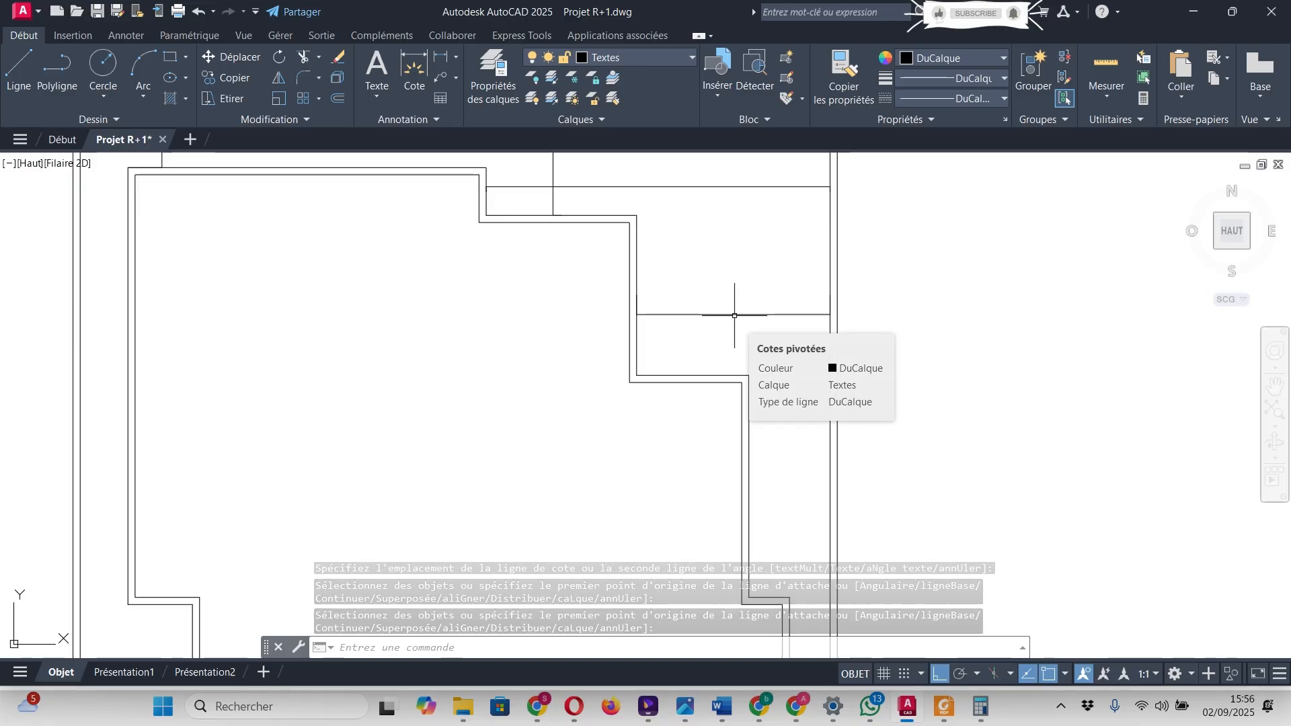
- Dimension the horizontal gap between the left facade's lower outer corner at the step and the boundary wall's inner face
{"action": "scroll", "coordinate": [732, 303], "scroll_direction": "down", "scroll_amount": 6}
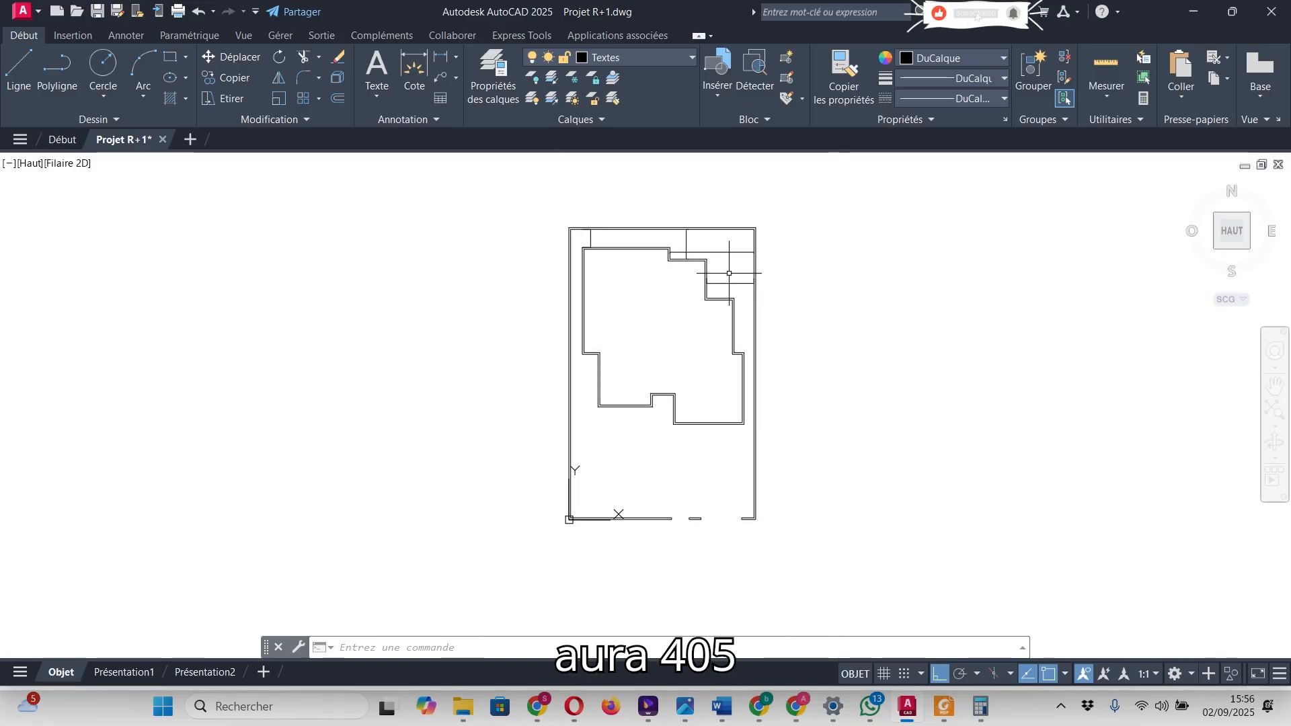
{"action": "scroll", "coordinate": [735, 376], "scroll_direction": "up", "scroll_amount": 2}
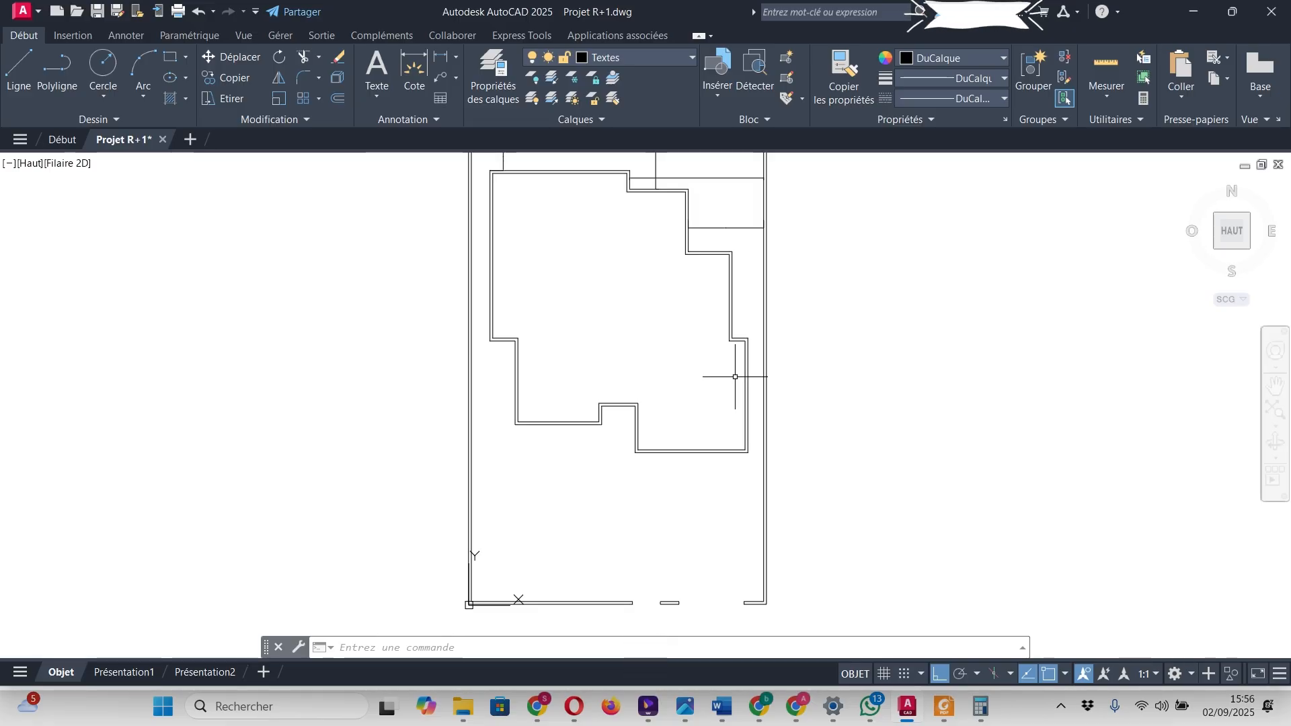
{"action": "scroll", "coordinate": [808, 442], "scroll_direction": "down", "scroll_amount": 2}
{"action": "scroll", "coordinate": [761, 311], "scroll_direction": "up", "scroll_amount": 2}
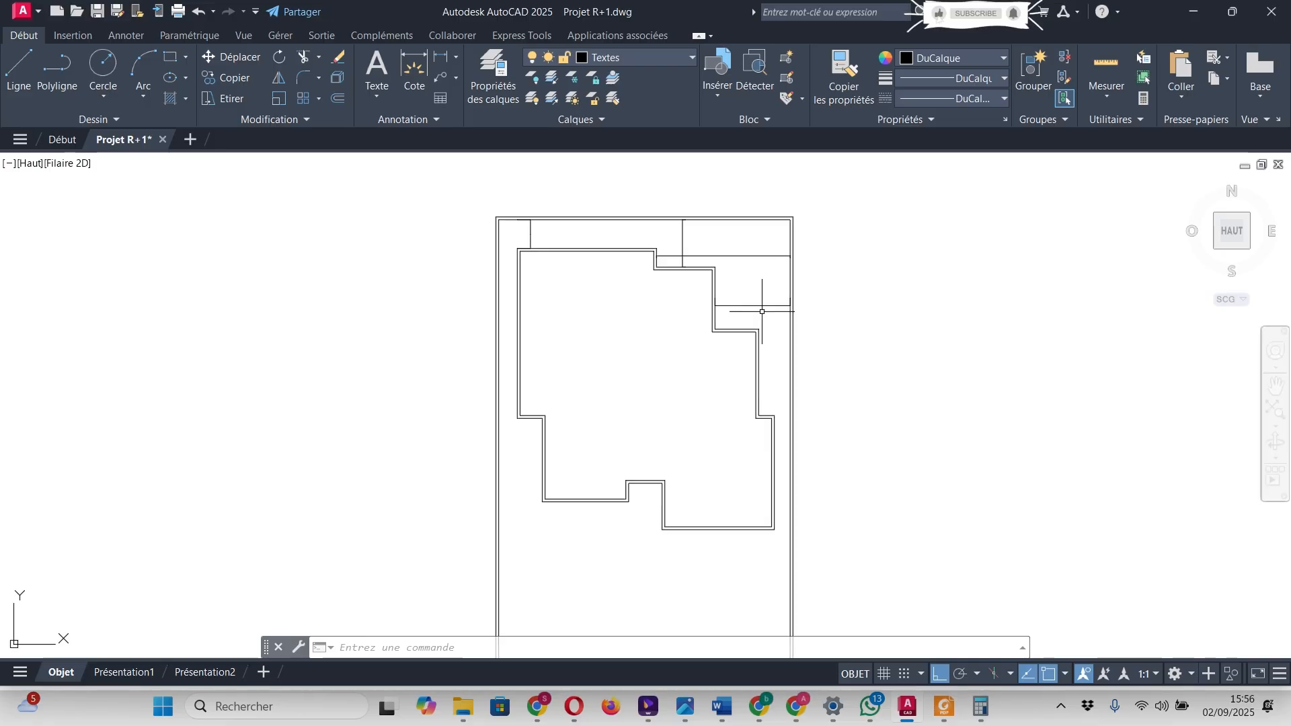
{"action": "scroll", "coordinate": [475, 354], "scroll_direction": "up", "scroll_amount": 4}
{"action": "left_click", "coordinate": [414, 71]}
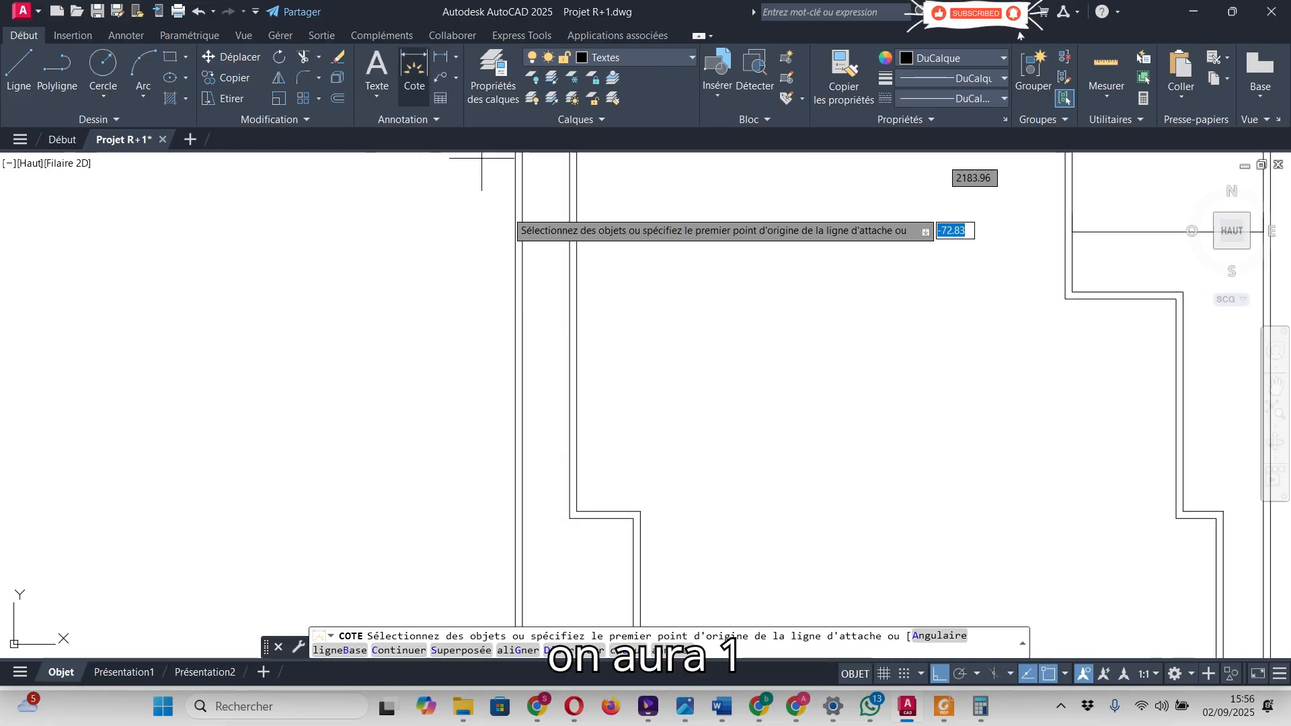
{"action": "left_click", "coordinate": [570, 518]}
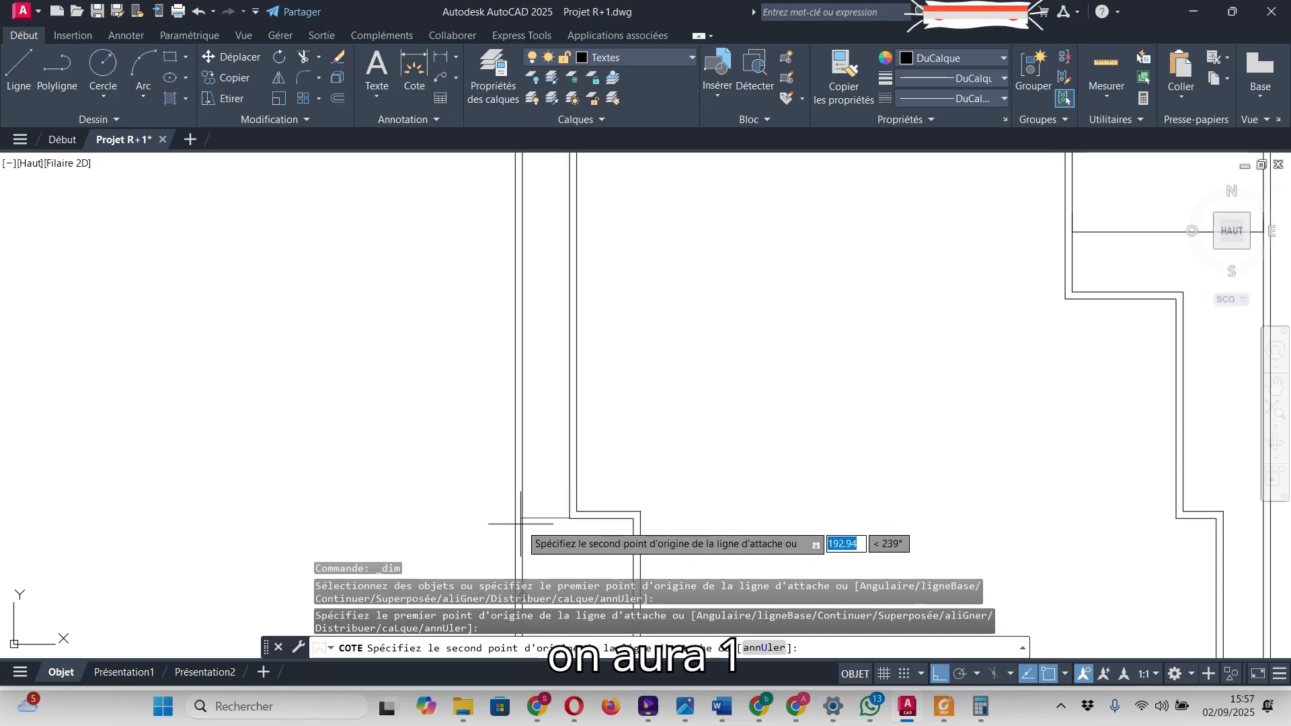
{"action": "scroll", "coordinate": [522, 521], "scroll_direction": "down", "scroll_amount": 4}
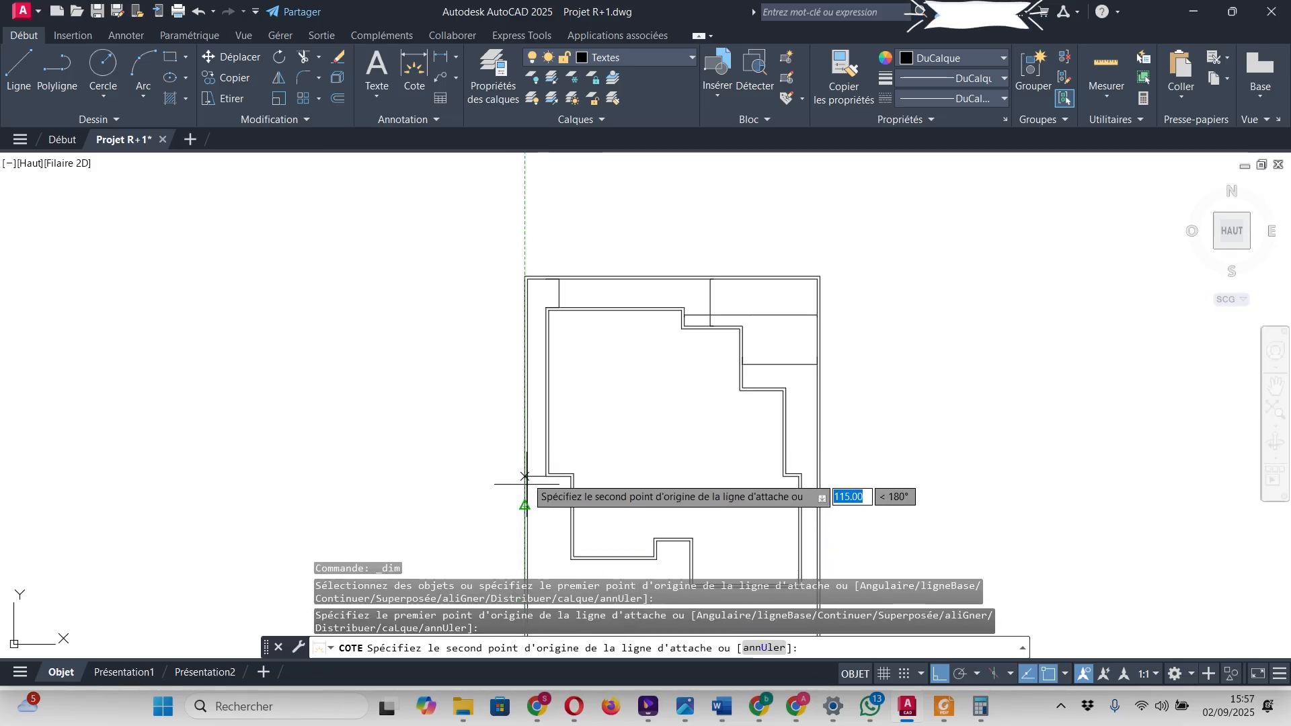
{"action": "scroll", "coordinate": [526, 494], "scroll_direction": "up", "scroll_amount": 3}
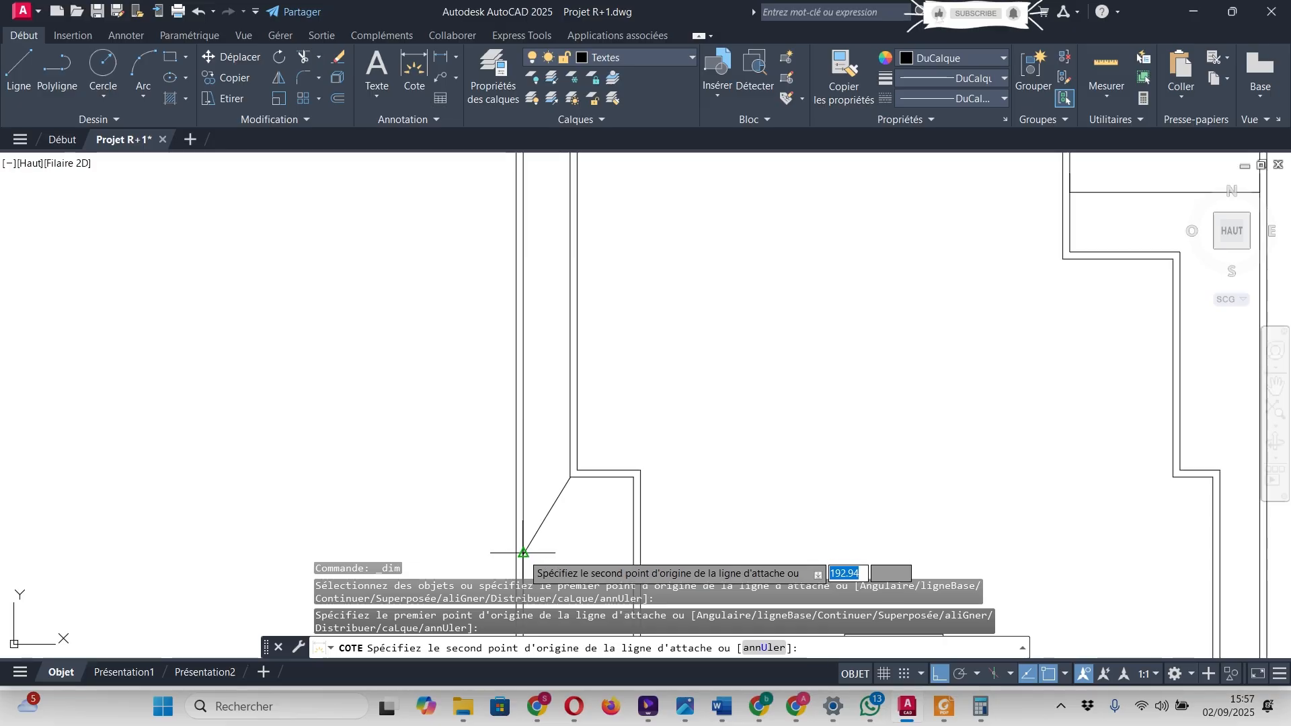
{"action": "left_click", "coordinate": [523, 476]}
{"action": "left_click", "coordinate": [532, 471]}
{"action": "scroll", "coordinate": [533, 448], "scroll_direction": "up", "scroll_amount": 5}
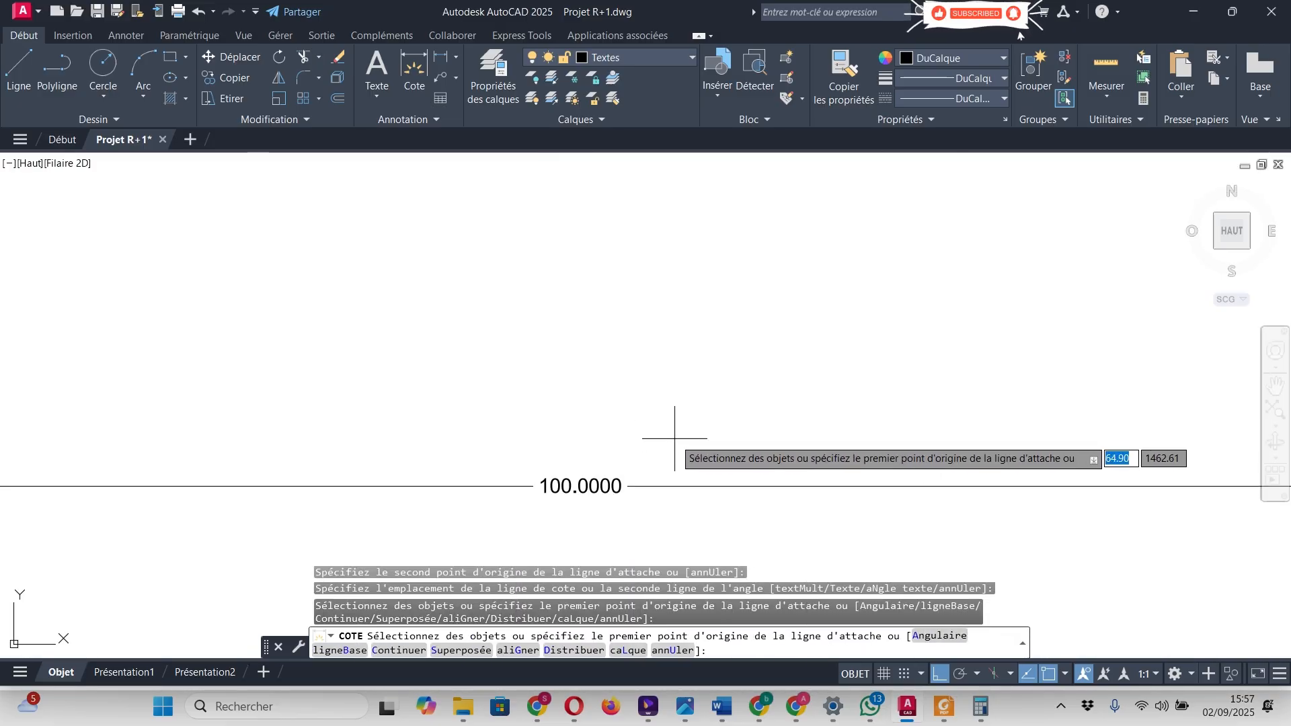
{"action": "key", "text": "Return"}
{"action": "scroll", "coordinate": [527, 322], "scroll_direction": "down", "scroll_amount": 5}
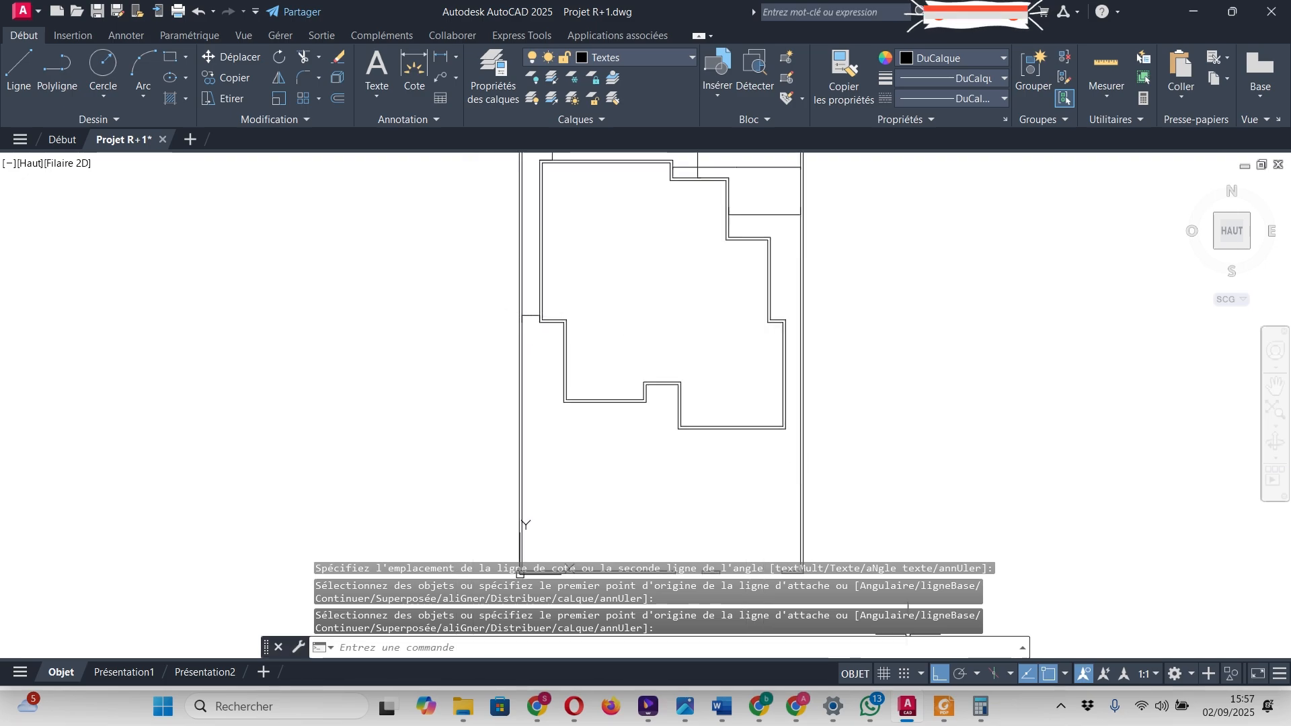
- Switch to Foxit PDF Reader and examine the setbacks around the living room, terrace and garage in Plan Implantation.pdf
{"action": "left_click", "coordinate": [944, 706]}
{"action": "scroll", "coordinate": [645, 404], "scroll_direction": "down", "scroll_amount": 6}
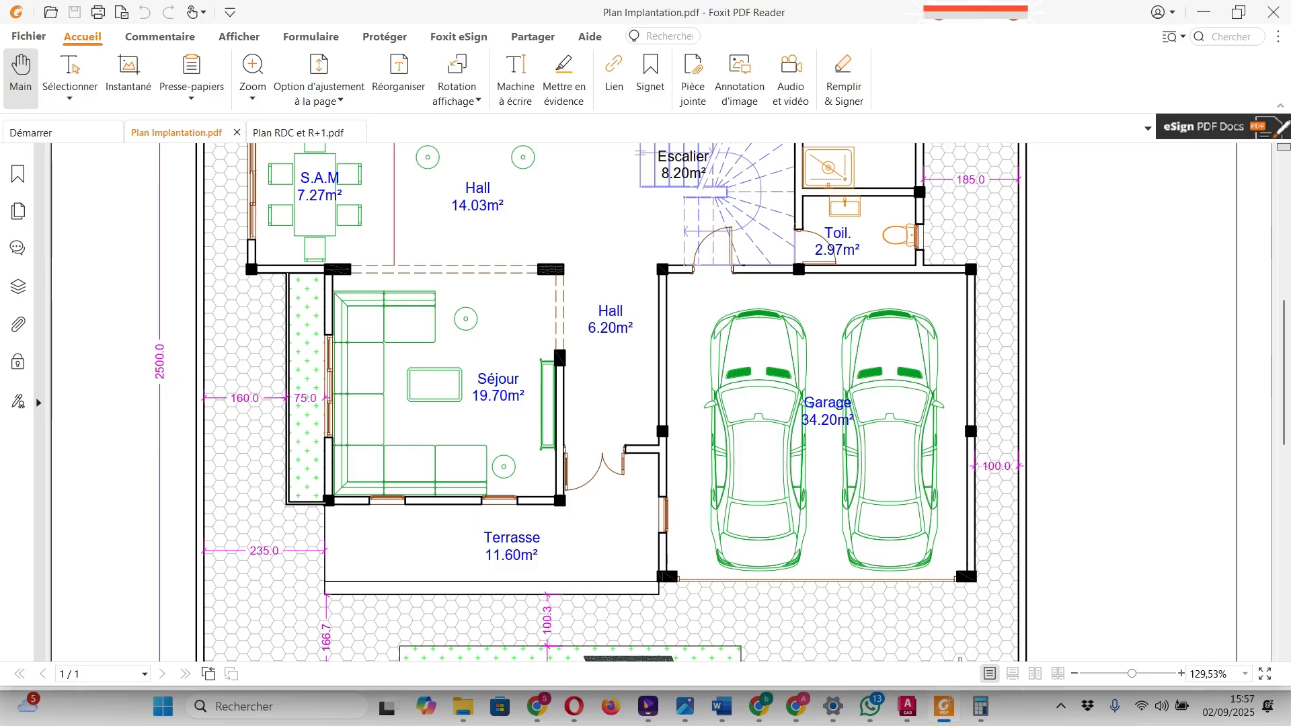
{"action": "scroll", "coordinate": [538, 402], "scroll_direction": "down", "scroll_amount": 3}
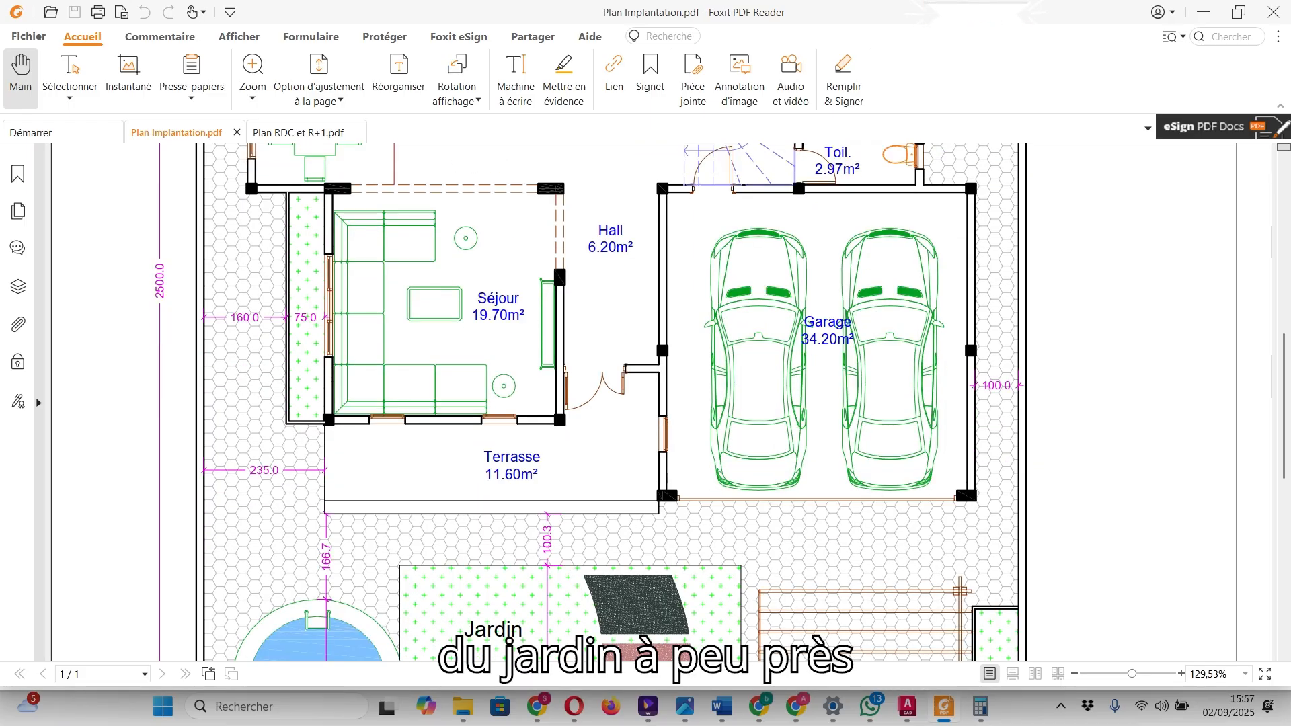
{"action": "scroll", "coordinate": [588, 402], "scroll_direction": "down", "scroll_amount": 1}
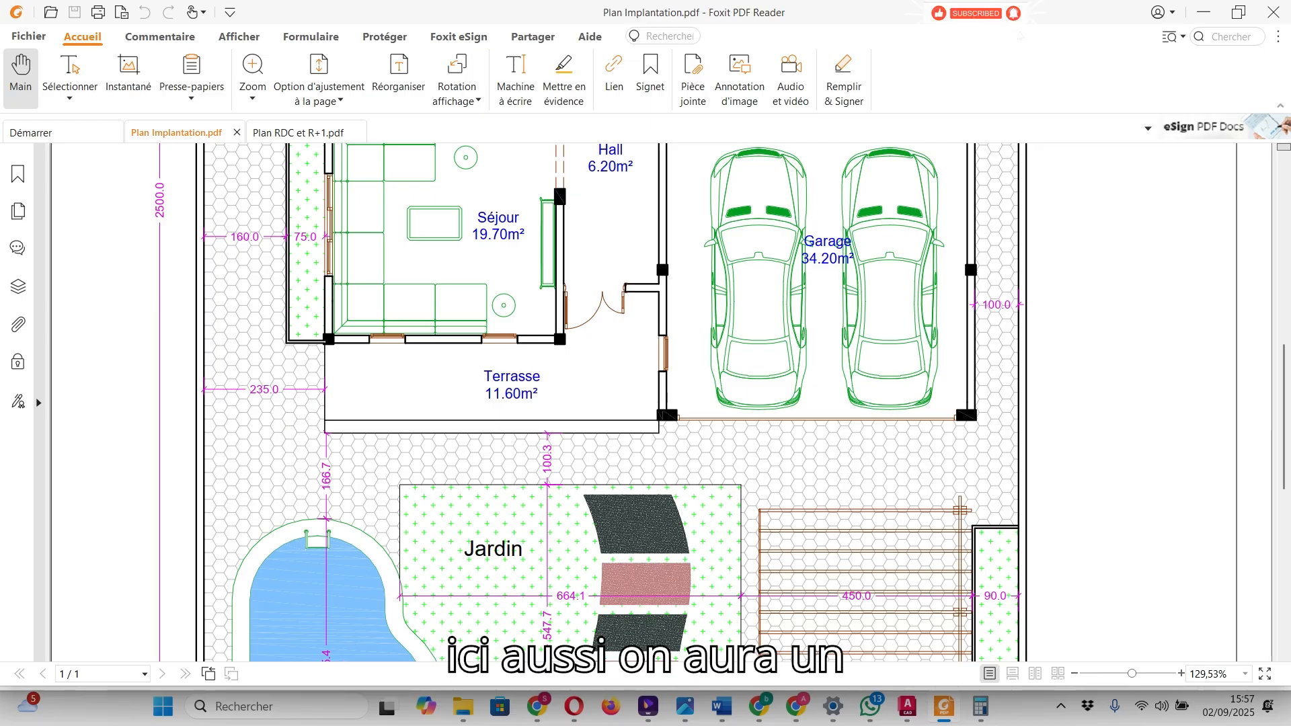
{"action": "mouse_move", "coordinate": [943, 707]}
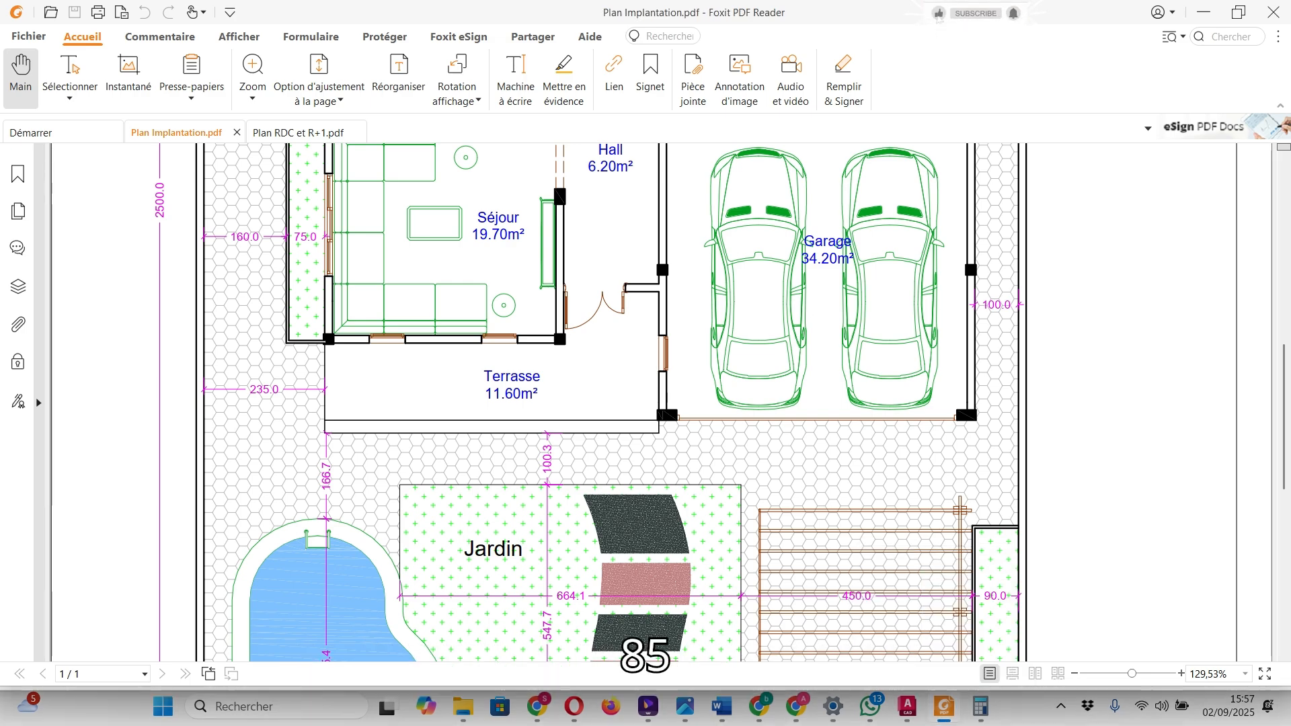
- Return to AutoCAD and dimension the horizontal gap between the building's lower-right corner and the boundary wall's inner face
{"action": "left_click", "coordinate": [907, 707]}
{"action": "scroll", "coordinate": [813, 392], "scroll_direction": "up", "scroll_amount": 4}
{"action": "left_click", "coordinate": [415, 74]}
{"action": "scroll", "coordinate": [785, 490], "scroll_direction": "up", "scroll_amount": 4}
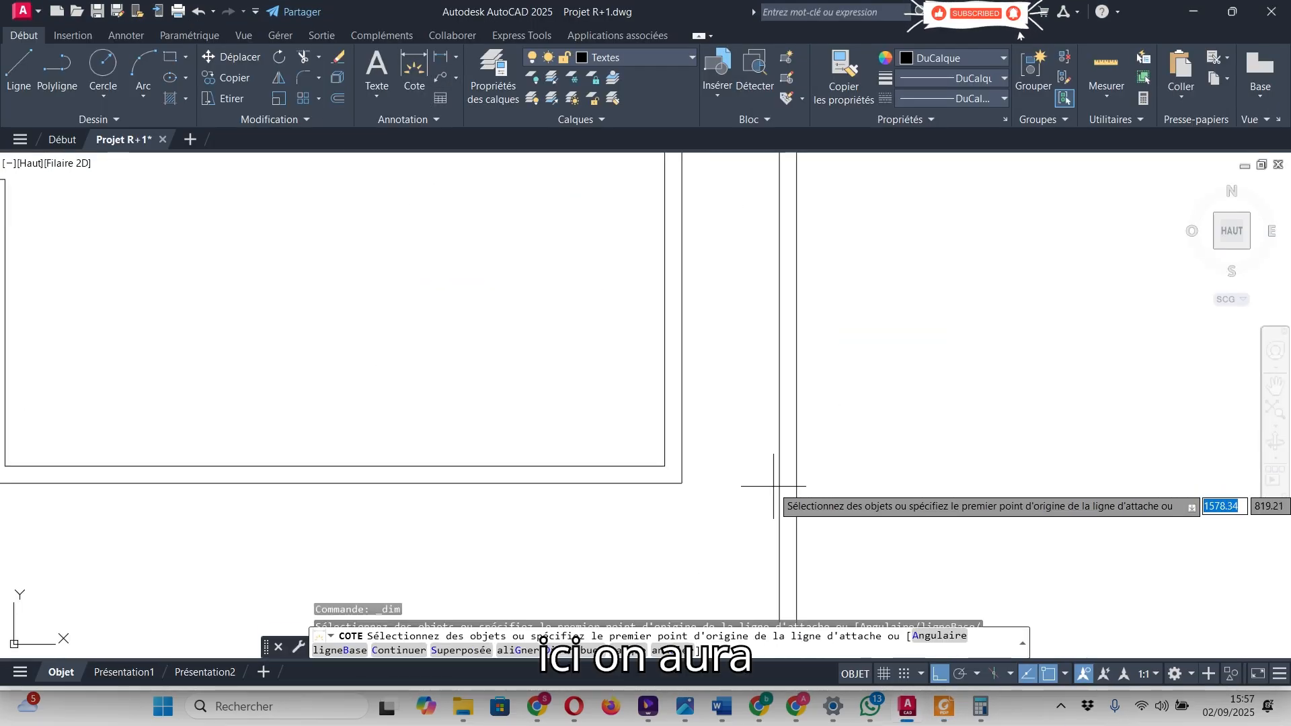
{"action": "left_click", "coordinate": [682, 482]}
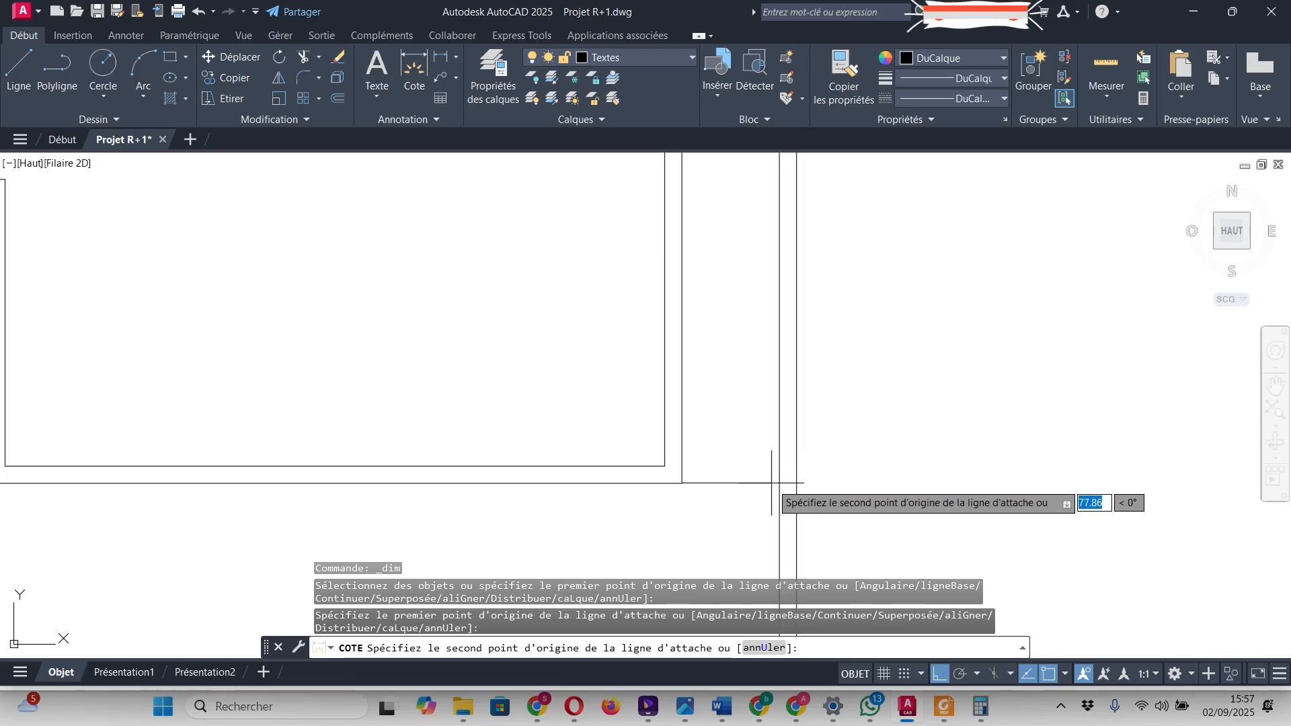
{"action": "scroll", "coordinate": [771, 487], "scroll_direction": "up", "scroll_amount": 5}
{"action": "scroll", "coordinate": [764, 432], "scroll_direction": "down", "scroll_amount": 6}
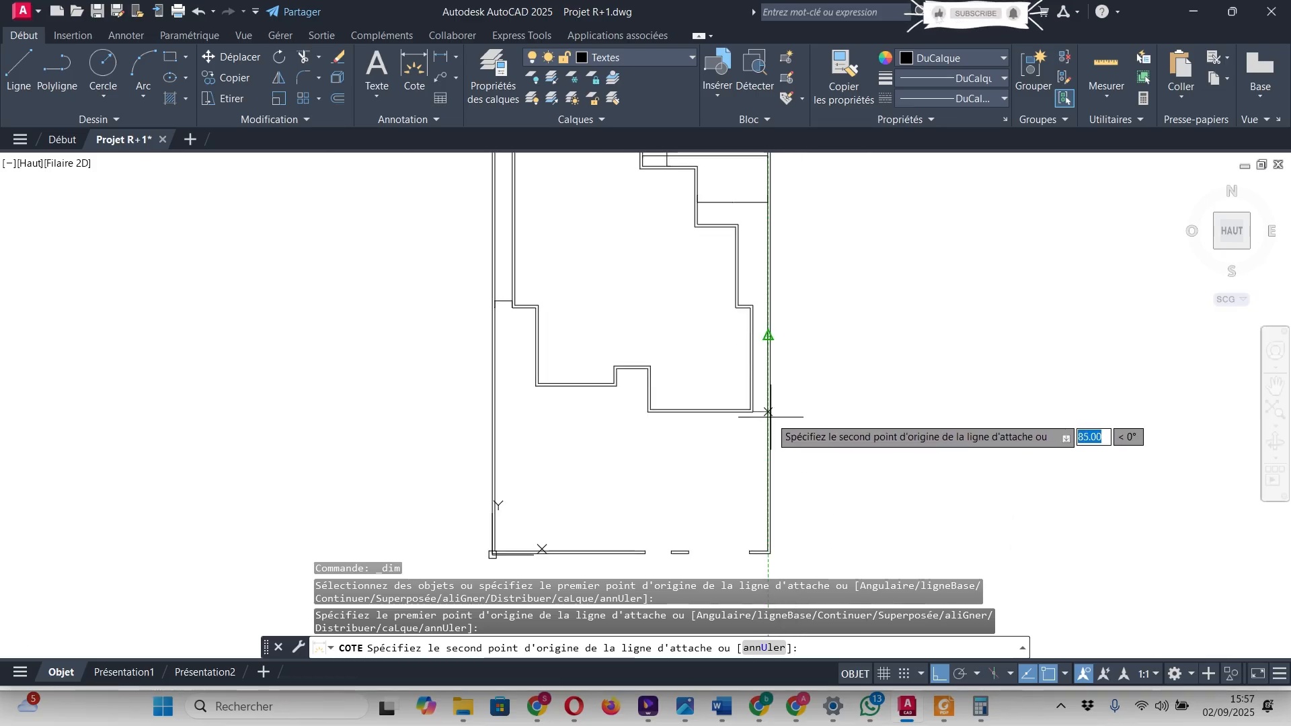
{"action": "left_click", "coordinate": [767, 335]}
{"action": "scroll", "coordinate": [729, 385], "scroll_direction": "up", "scroll_amount": 5}
{"action": "left_click", "coordinate": [729, 385]}
{"action": "scroll", "coordinate": [764, 302], "scroll_direction": "up", "scroll_amount": 5}
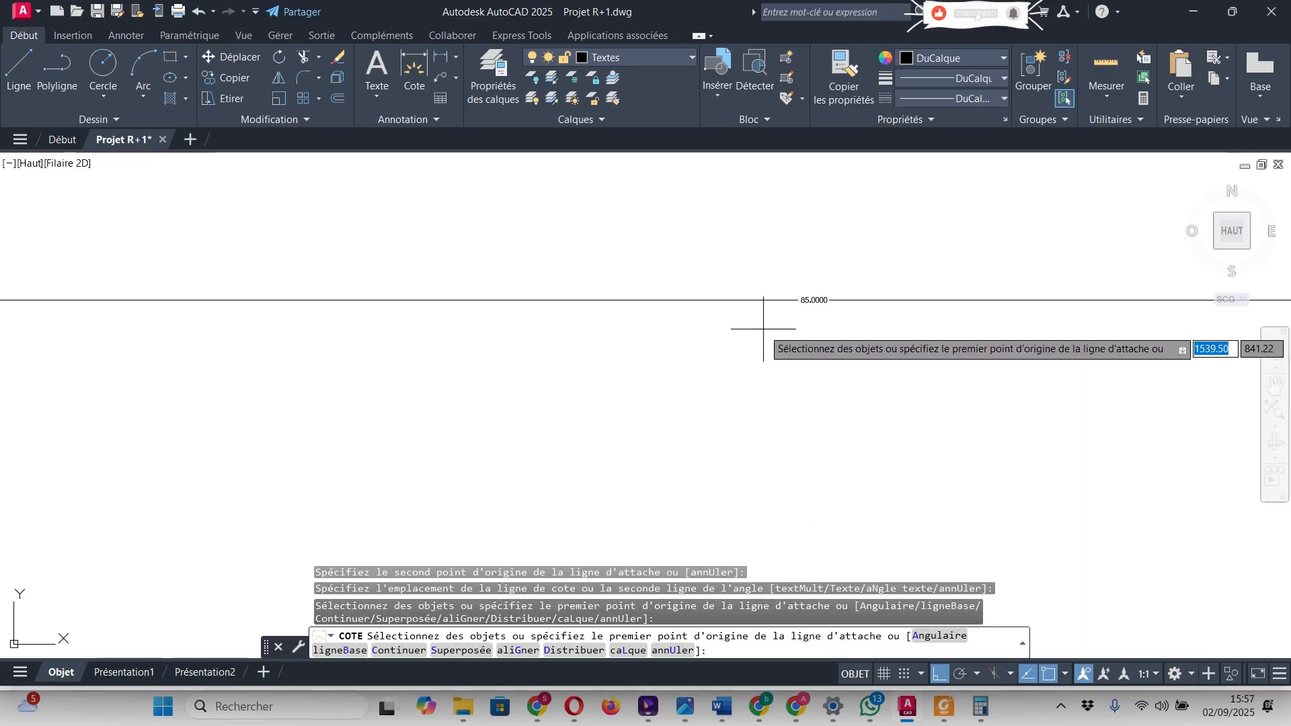
{"action": "scroll", "coordinate": [773, 419], "scroll_direction": "down", "scroll_amount": 3}
{"action": "scroll", "coordinate": [780, 417], "scroll_direction": "down", "scroll_amount": 10}
{"action": "key", "text": "Return"}
{"action": "scroll", "coordinate": [712, 389], "scroll_direction": "up", "scroll_amount": 5}
{"action": "scroll", "coordinate": [696, 402], "scroll_direction": "down", "scroll_amount": 7}
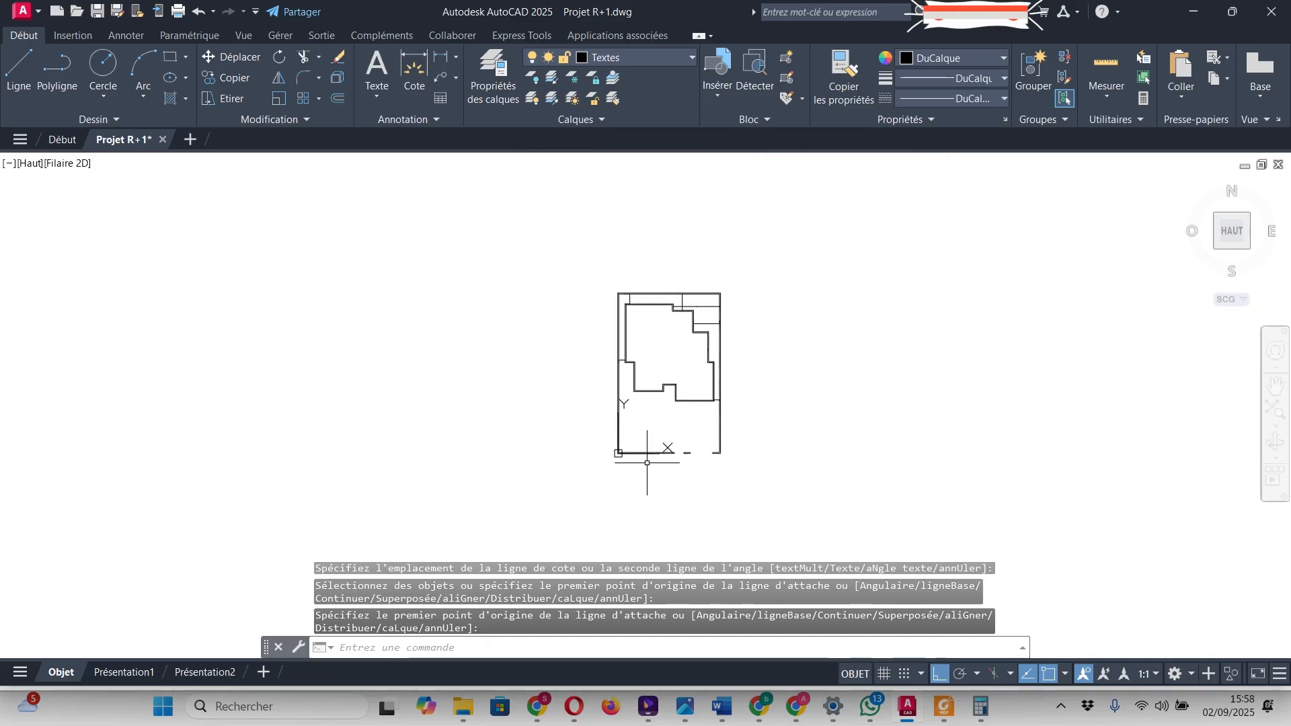
- Review the building outline against the setbacks in Plan Implantation.pdf in Foxit PDF Reader, and return to the AutoCAD drawing
{"action": "scroll", "coordinate": [673, 323], "scroll_direction": "up", "scroll_amount": 4}
{"action": "scroll", "coordinate": [541, 242], "scroll_direction": "up", "scroll_amount": 4}
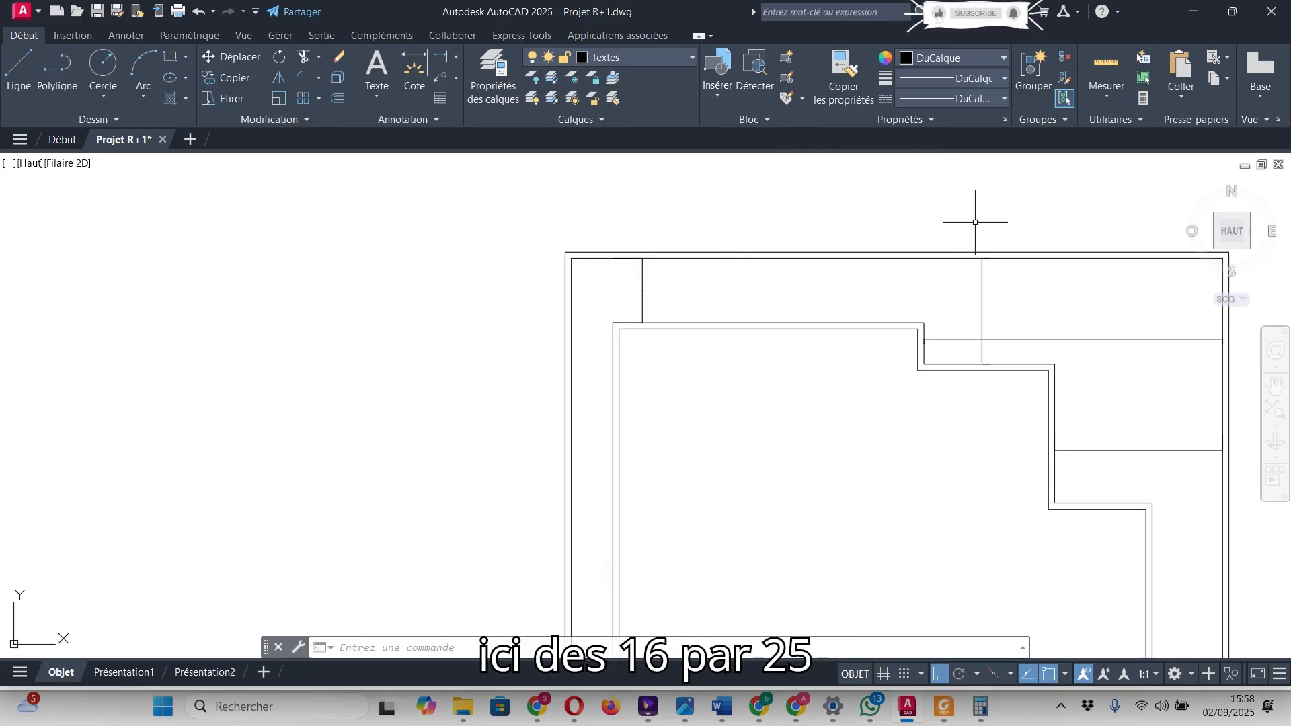
{"action": "scroll", "coordinate": [632, 282], "scroll_direction": "down", "scroll_amount": 6}
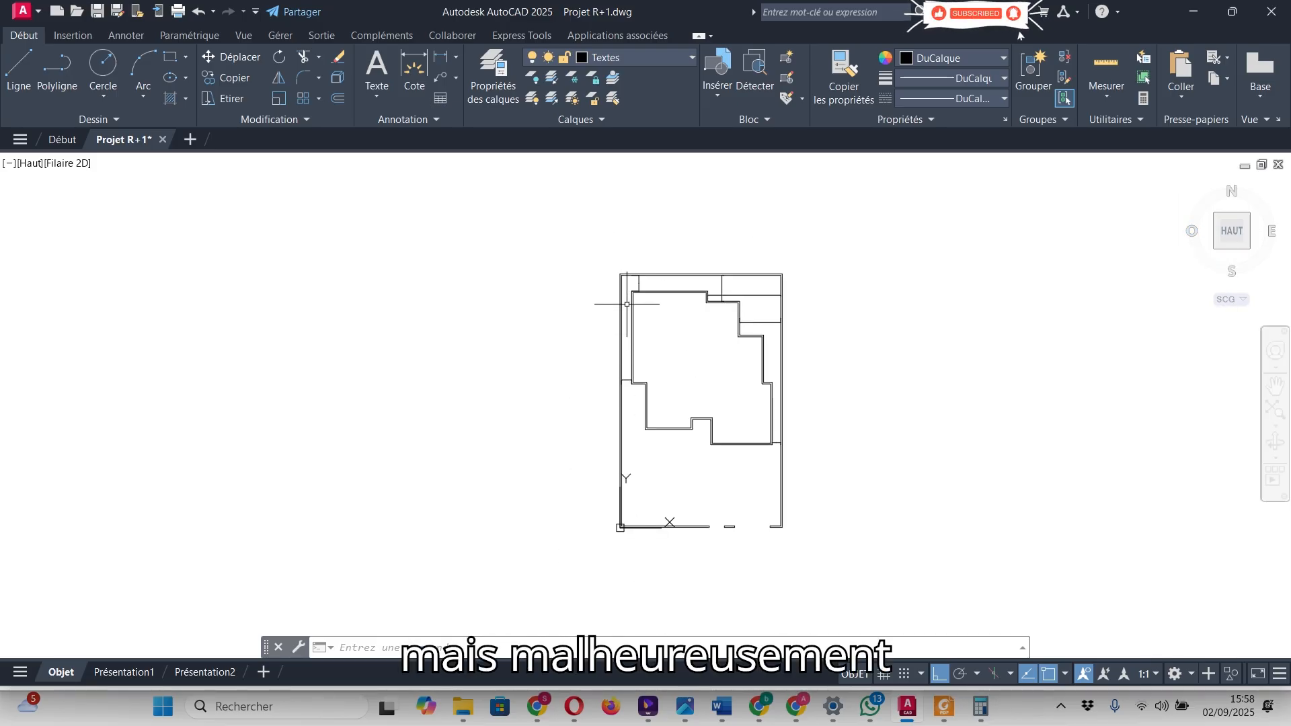
{"action": "key", "text": "alt+Tab"}
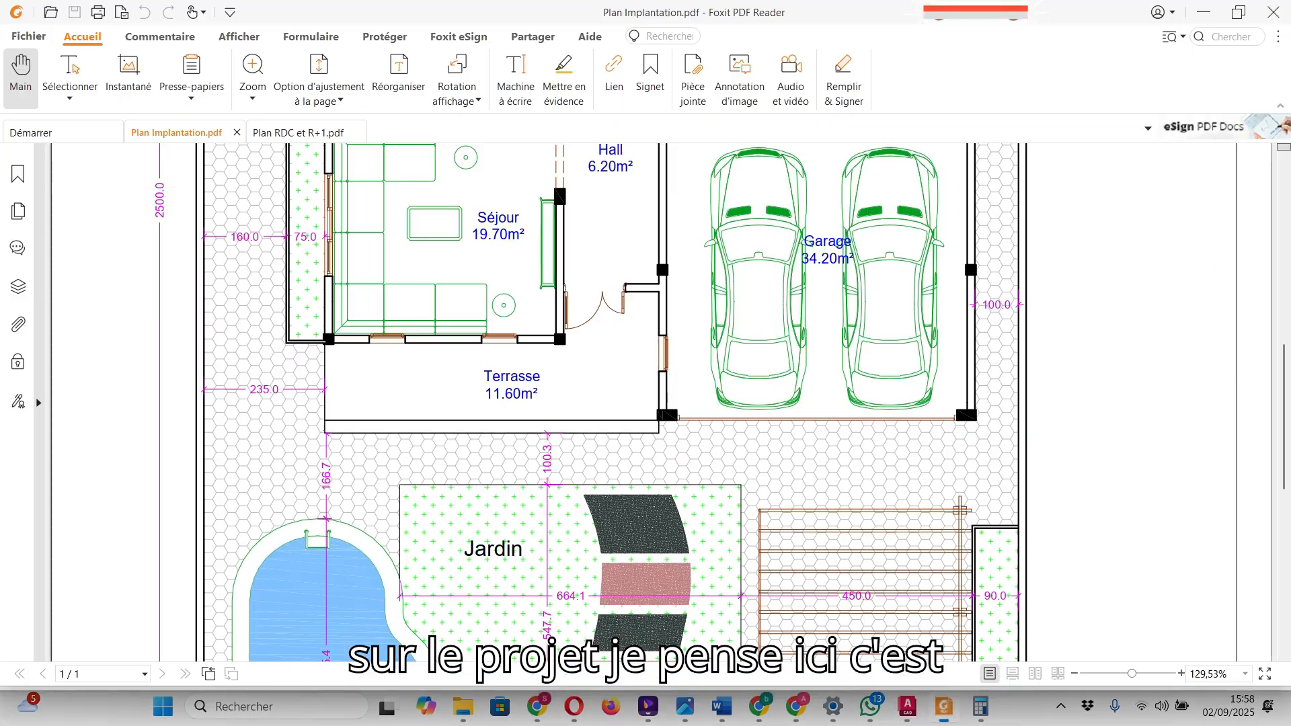
{"action": "scroll", "coordinate": [605, 403], "scroll_direction": "down", "scroll_amount": 5}
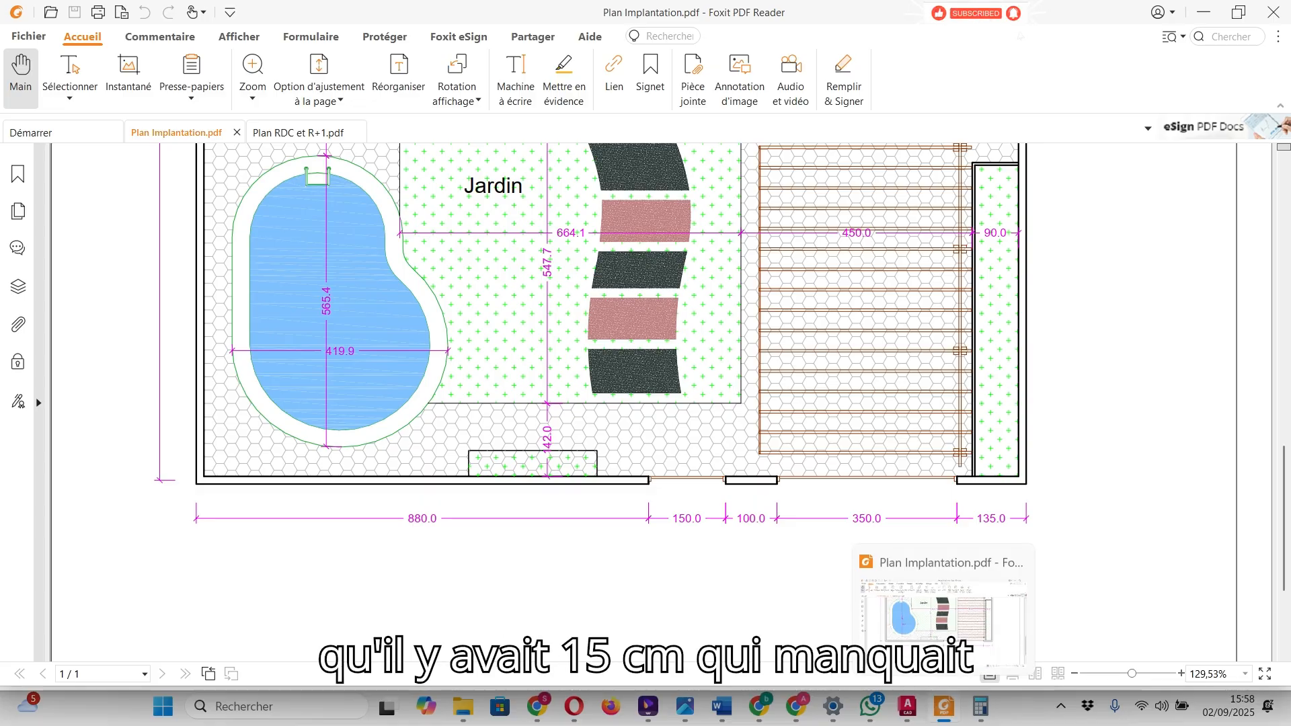
{"action": "left_click", "coordinate": [944, 706]}
{"action": "scroll", "coordinate": [784, 386], "scroll_direction": "up", "scroll_amount": 3}
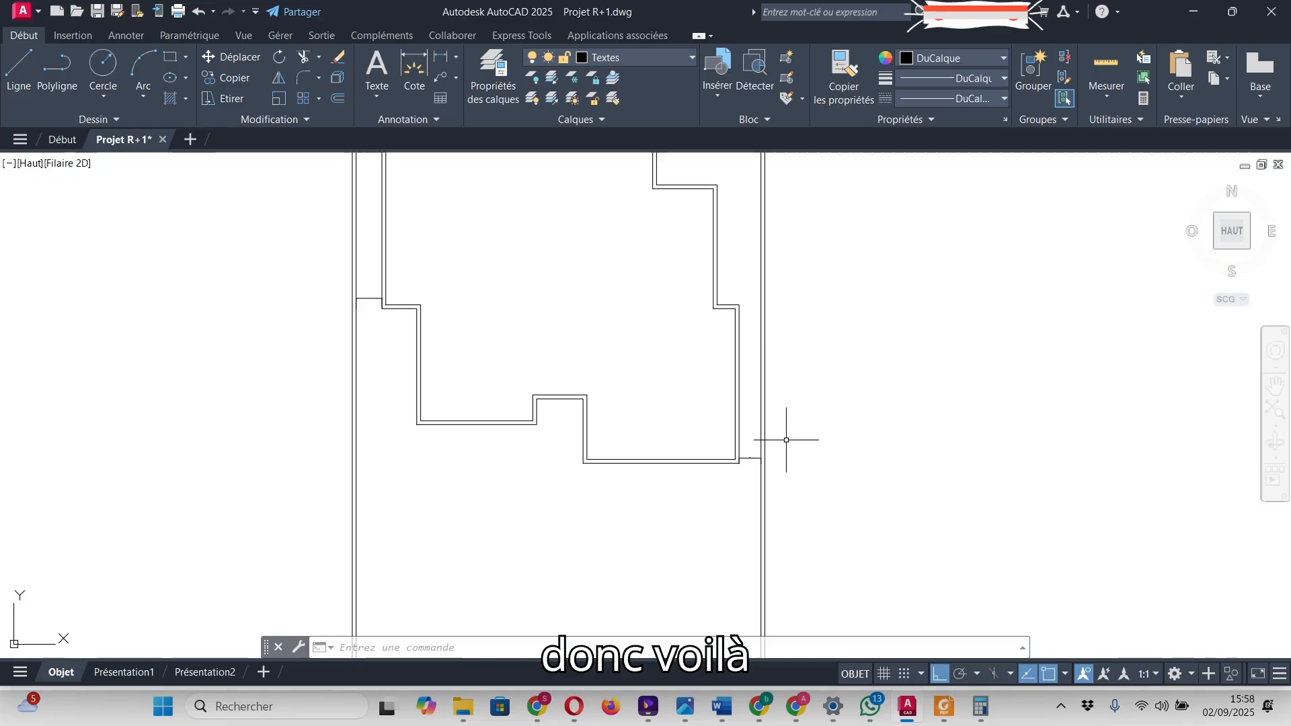
{"action": "scroll", "coordinate": [767, 390], "scroll_direction": "up", "scroll_amount": 2}
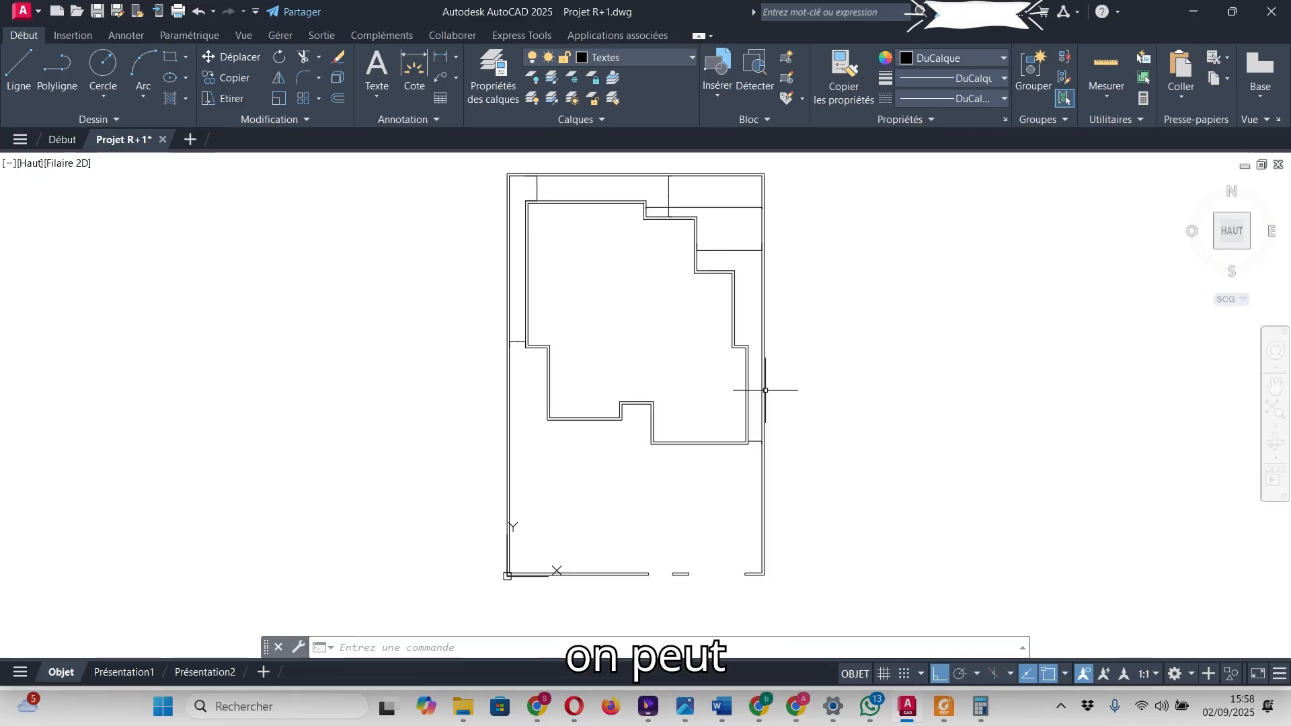
- Draw a 15-long horizontal polyline outward from the midpoint of the right boundary wall's outer face as a reference
{"action": "left_click", "coordinate": [765, 389]}
{"action": "left_click", "coordinate": [764, 389]}
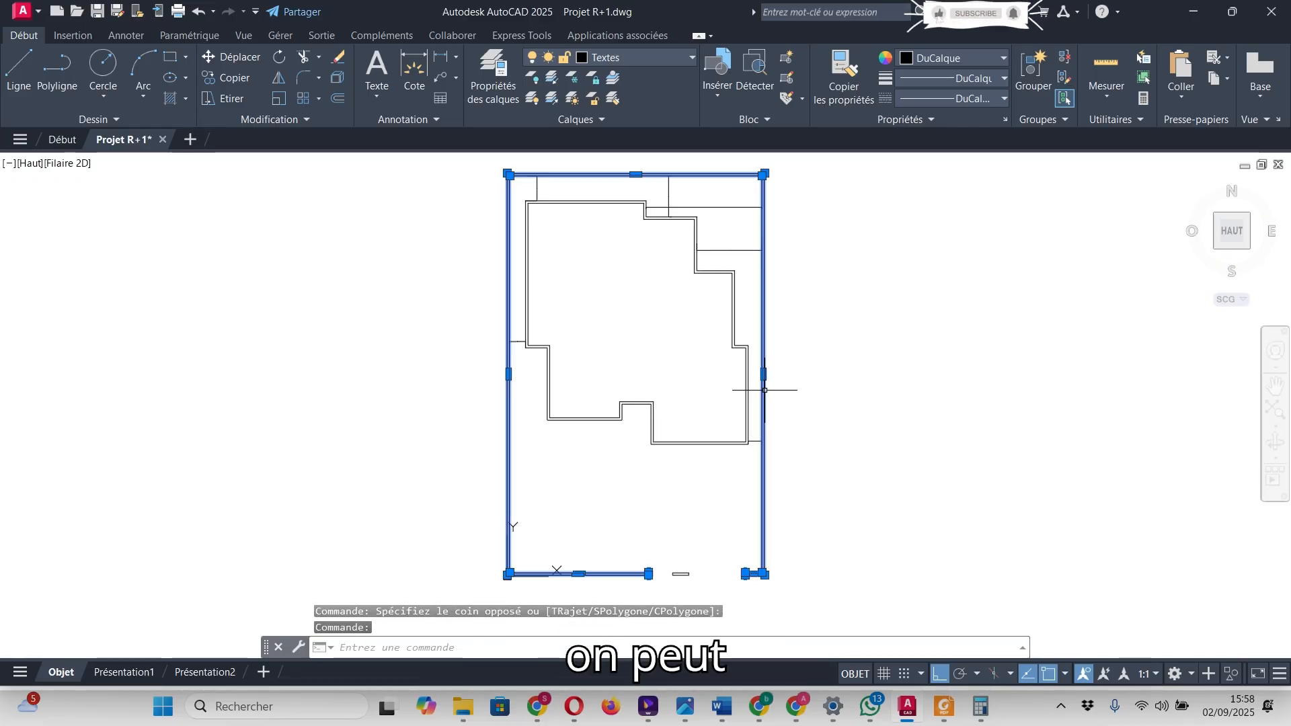
{"action": "scroll", "coordinate": [763, 374], "scroll_direction": "up", "scroll_amount": 4}
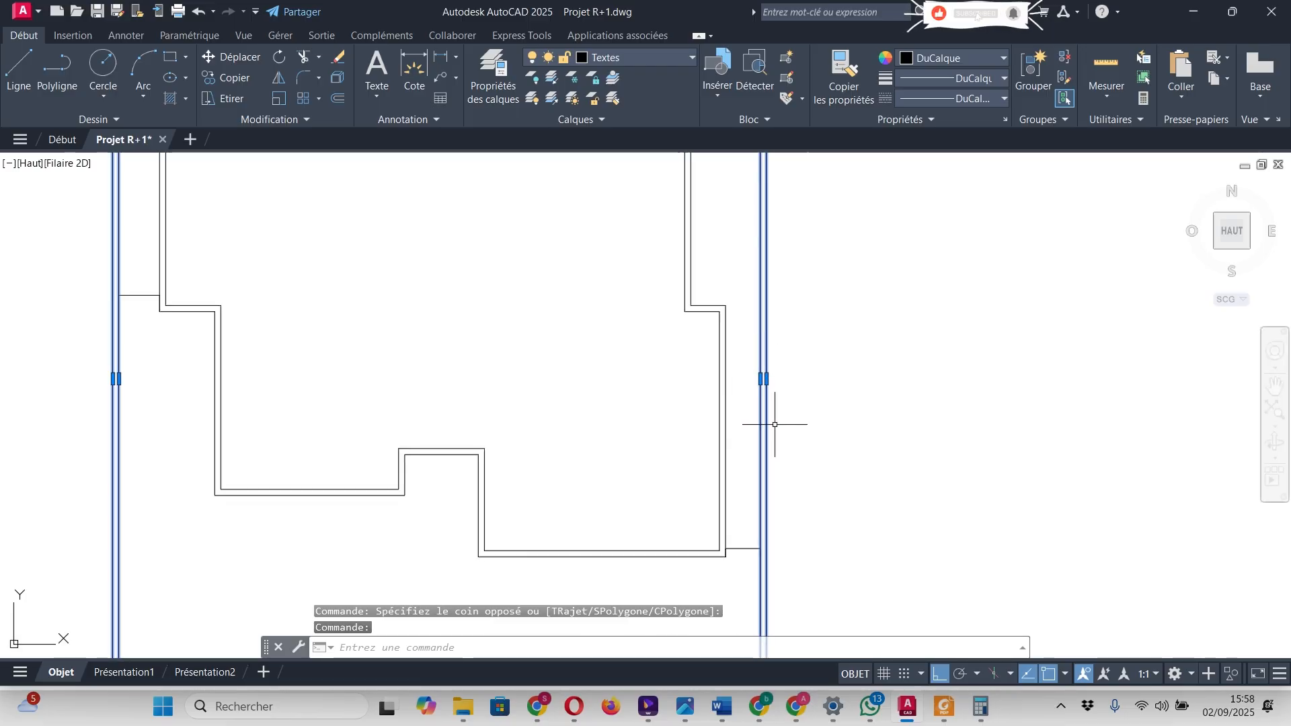
{"action": "scroll", "coordinate": [813, 378], "scroll_direction": "down", "scroll_amount": 4}
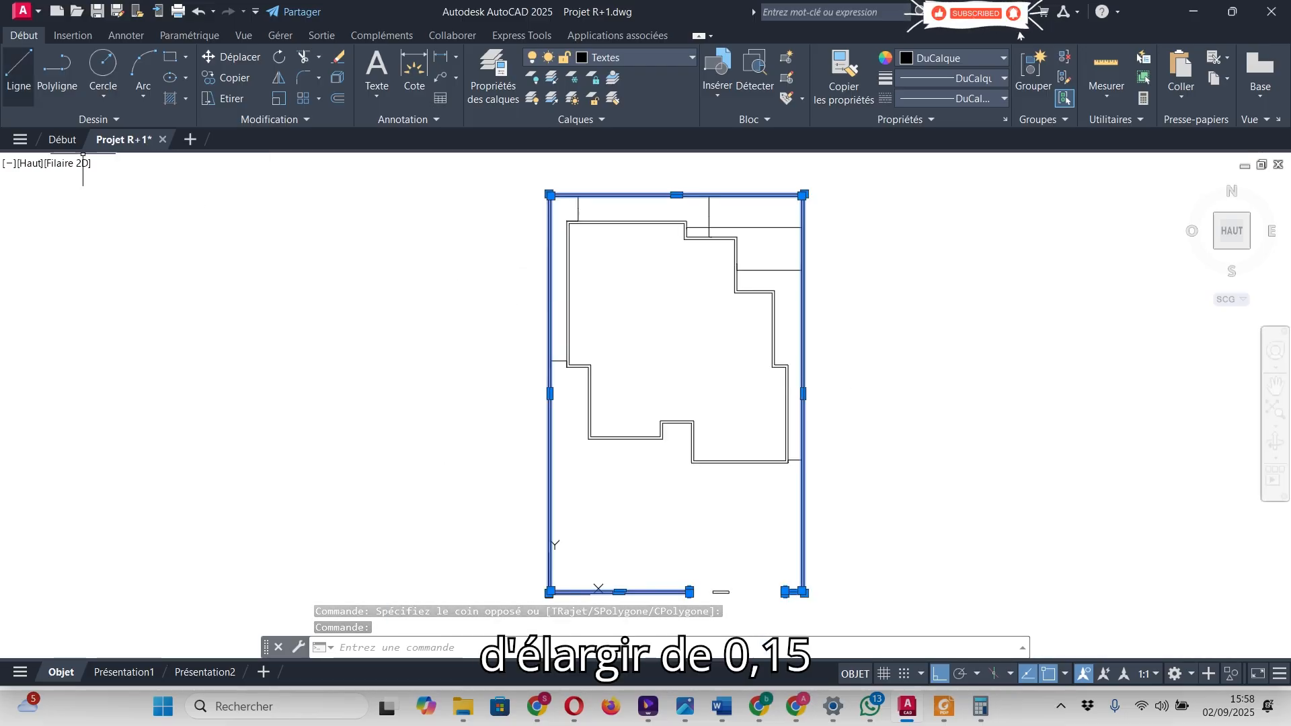
{"action": "left_click", "coordinate": [57, 74]}
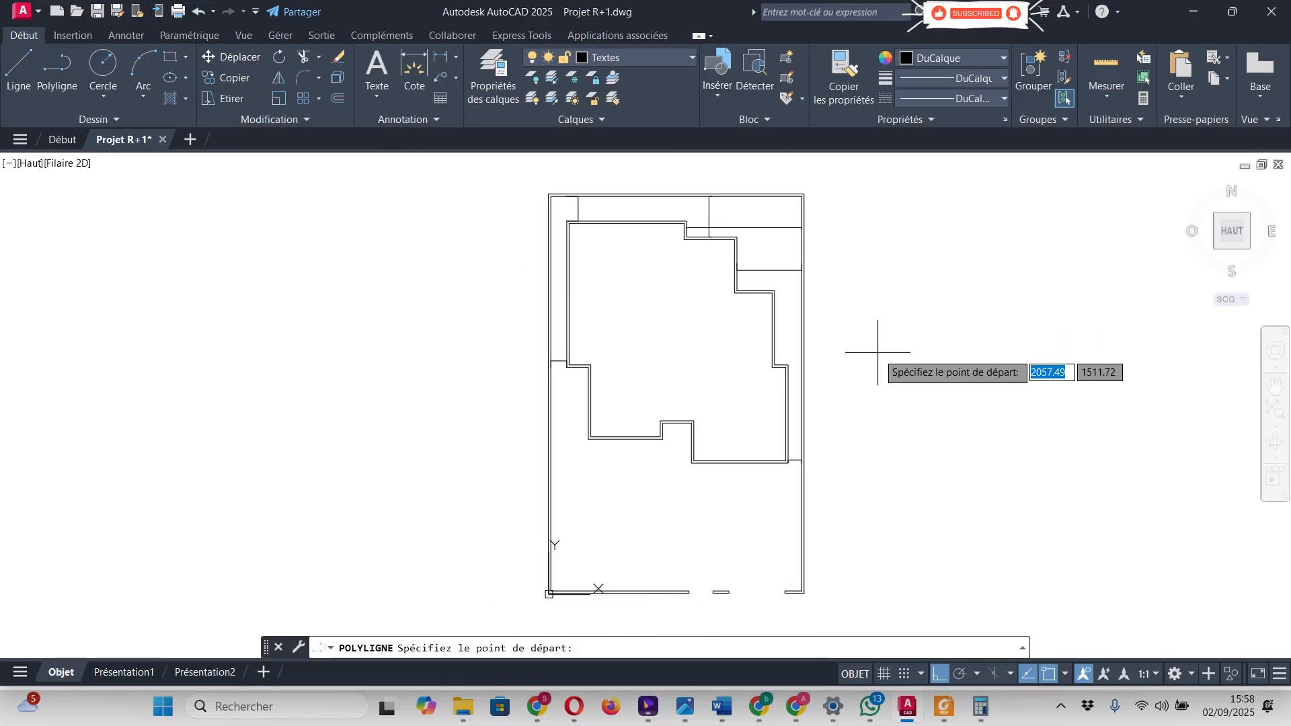
{"action": "left_click", "coordinate": [804, 393]}
{"action": "type", "text": "15"}
{"action": "key", "text": "Return"}
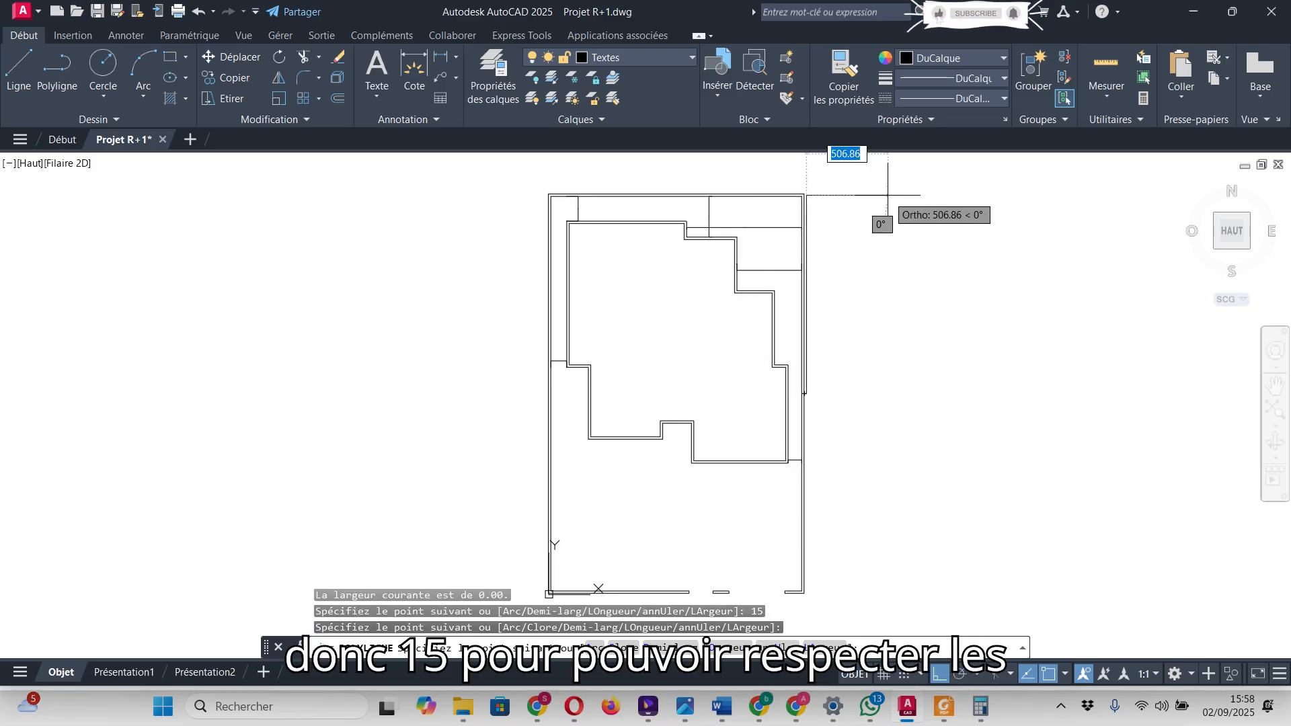
{"action": "key", "text": "Escape"}
- Stretch the right boundary wall outward by 15, moving its outer face to the reference line's end and its inner face to the former outer position
{"action": "scroll", "coordinate": [827, 386], "scroll_direction": "up", "scroll_amount": 5}
{"action": "left_click", "coordinate": [870, 354]}
{"action": "scroll", "coordinate": [858, 285], "scroll_direction": "up", "scroll_amount": 6}
{"action": "left_click", "coordinate": [902, 298]}
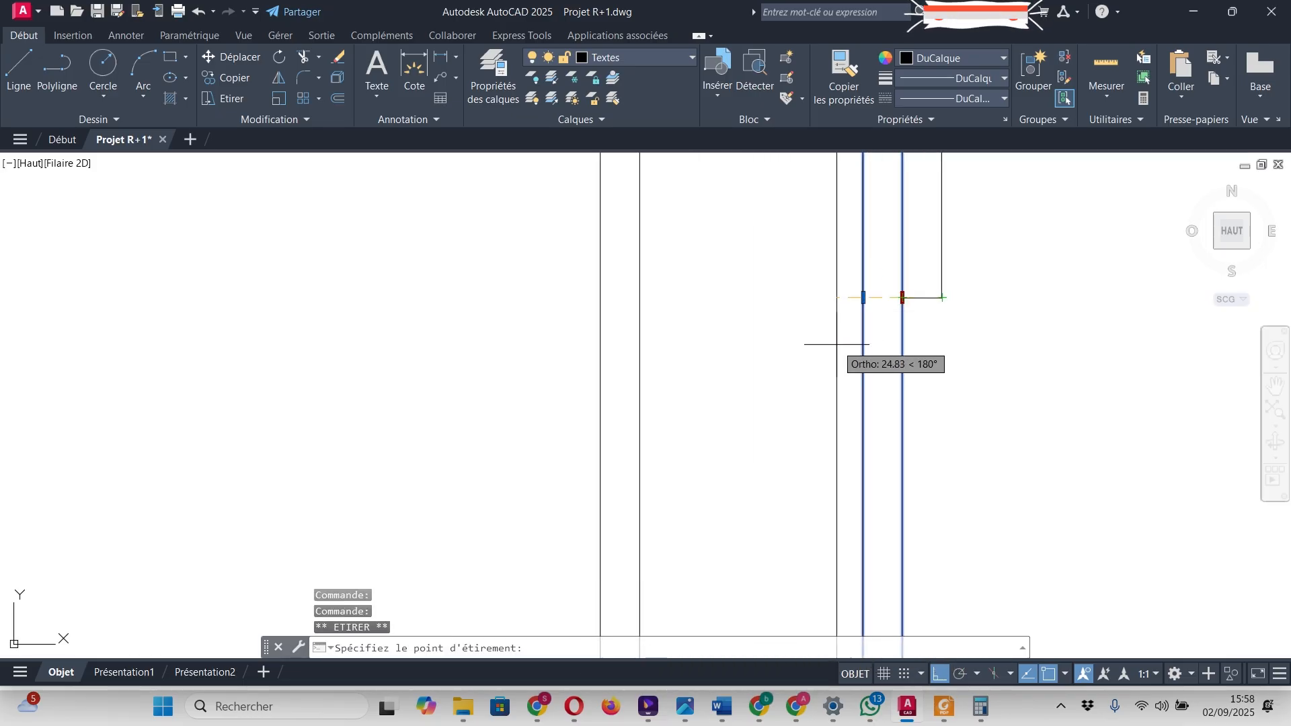
{"action": "left_click", "coordinate": [942, 297]}
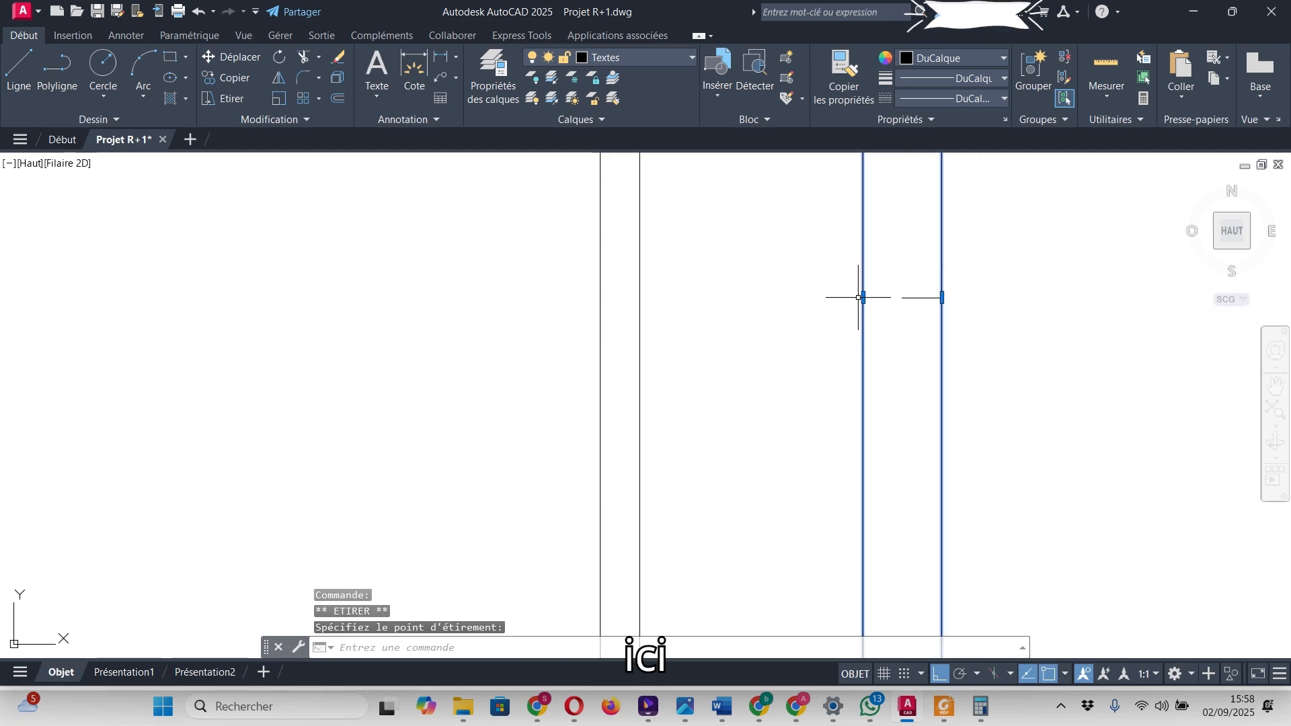
{"action": "left_click", "coordinate": [864, 297]}
{"action": "left_click", "coordinate": [902, 297]}
{"action": "scroll", "coordinate": [840, 319], "scroll_direction": "down", "scroll_amount": 2}
{"action": "scroll", "coordinate": [847, 310], "scroll_direction": "down", "scroll_amount": 3}
{"action": "scroll", "coordinate": [821, 462], "scroll_direction": "up", "scroll_amount": 5}
{"action": "scroll", "coordinate": [743, 457], "scroll_direction": "down", "scroll_amount": 4}
{"action": "scroll", "coordinate": [829, 498], "scroll_direction": "down", "scroll_amount": 1}
{"action": "scroll", "coordinate": [831, 462], "scroll_direction": "up", "scroll_amount": 7}
{"action": "scroll", "coordinate": [834, 428], "scroll_direction": "down", "scroll_amount": 3}
{"action": "key", "text": "Escape"}
- Examine the horizontal setback dimension between the building's first right-facade step and the boundary wall near the upper-right corner
{"action": "scroll", "coordinate": [576, 396], "scroll_direction": "up", "scroll_amount": 4}
{"action": "scroll", "coordinate": [722, 455], "scroll_direction": "down", "scroll_amount": 5}
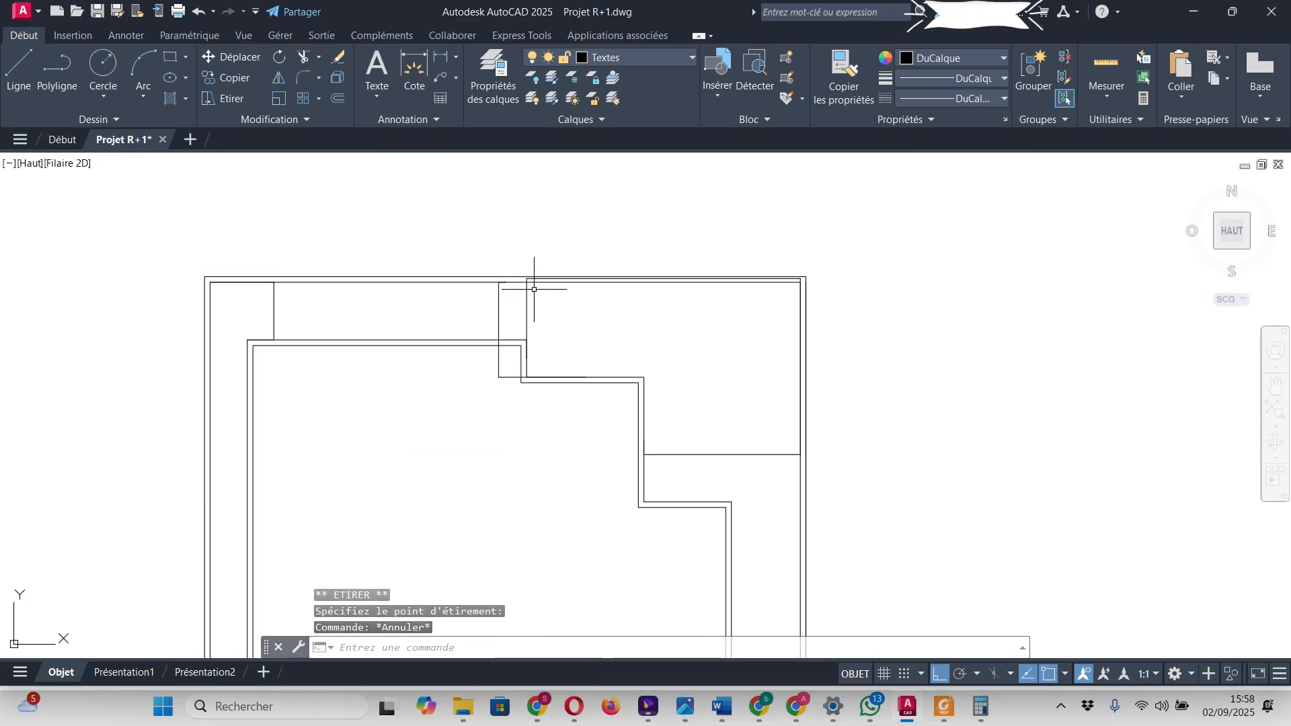
{"action": "scroll", "coordinate": [536, 290], "scroll_direction": "up", "scroll_amount": 3}
{"action": "left_click", "coordinate": [504, 309]}
{"action": "scroll", "coordinate": [518, 300], "scroll_direction": "down", "scroll_amount": 3}
{"action": "scroll", "coordinate": [773, 294], "scroll_direction": "up", "scroll_amount": 5}
{"action": "scroll", "coordinate": [802, 296], "scroll_direction": "down", "scroll_amount": 3}
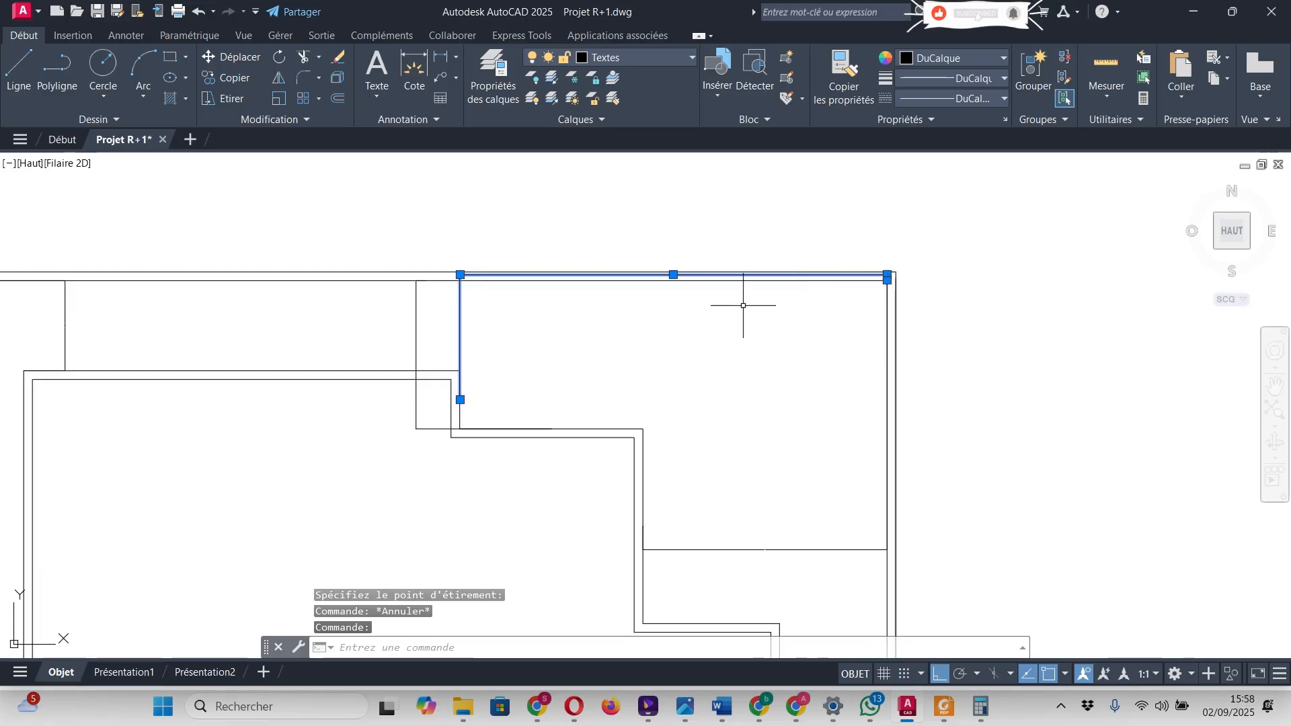
{"action": "scroll", "coordinate": [483, 307], "scroll_direction": "up", "scroll_amount": 2}
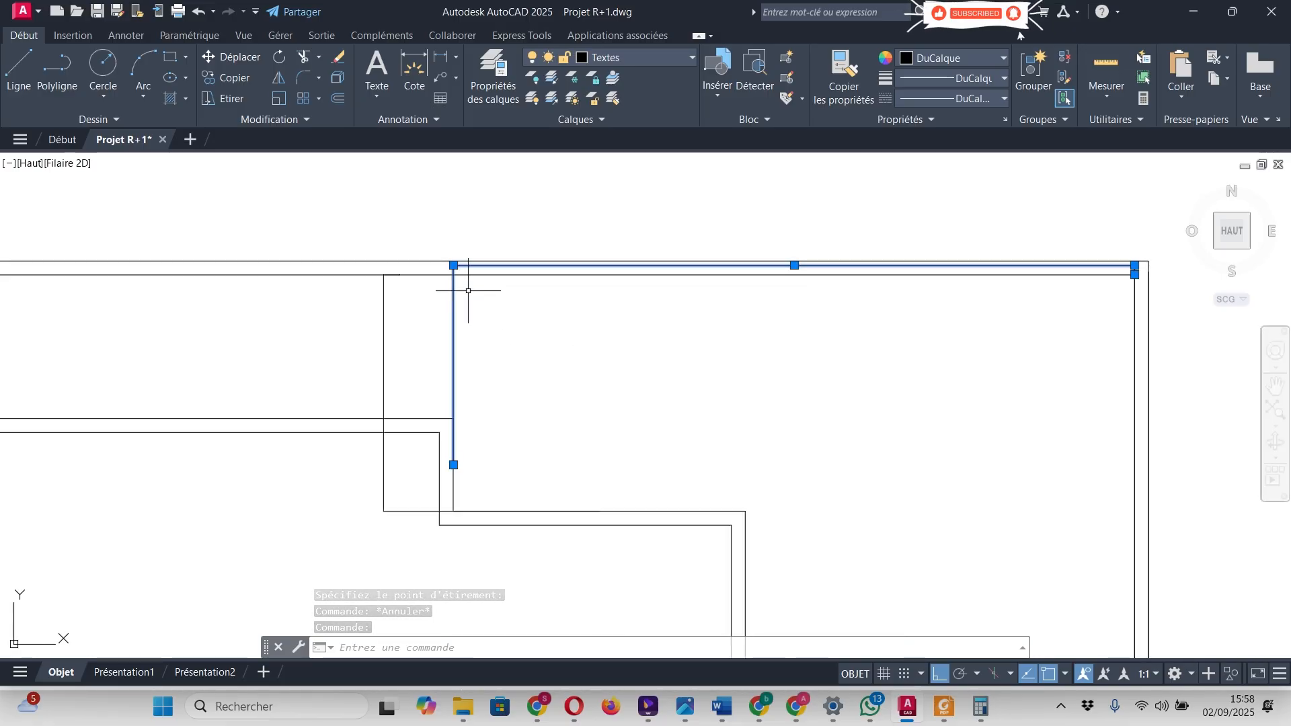
{"action": "scroll", "coordinate": [1141, 255], "scroll_direction": "up", "scroll_amount": 4}
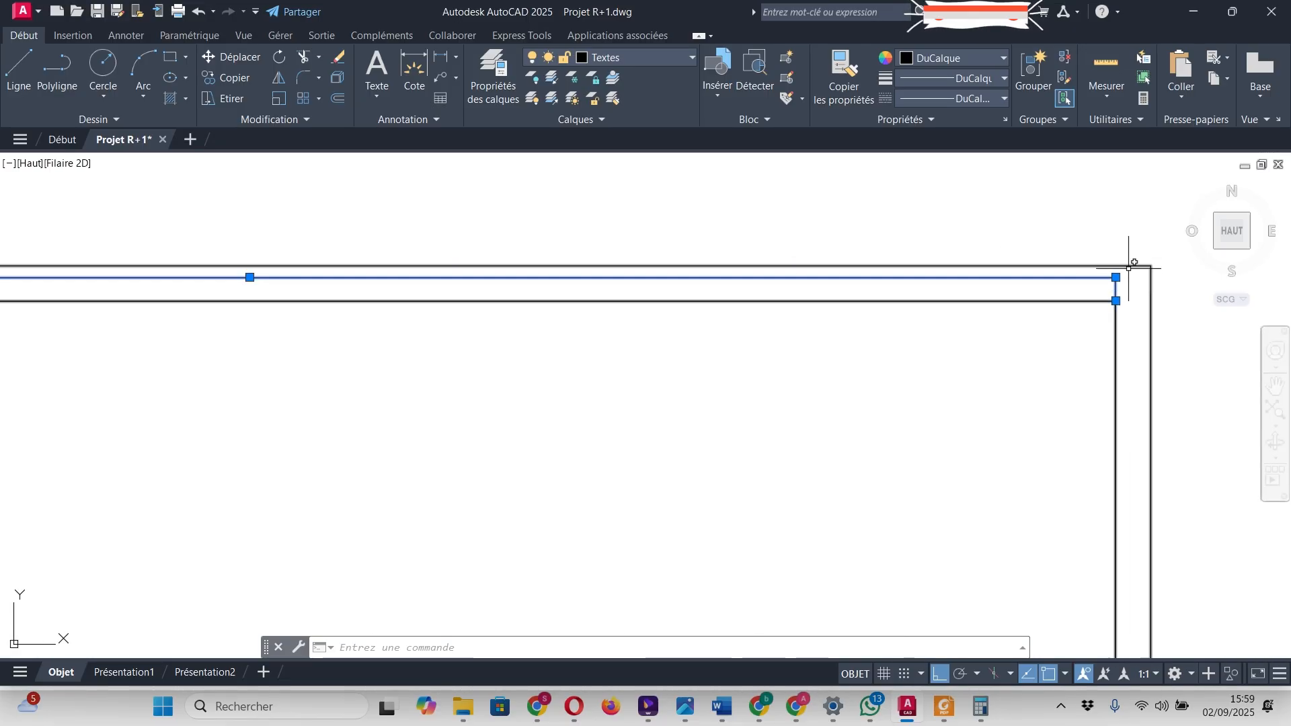
{"action": "key", "text": "Escape"}
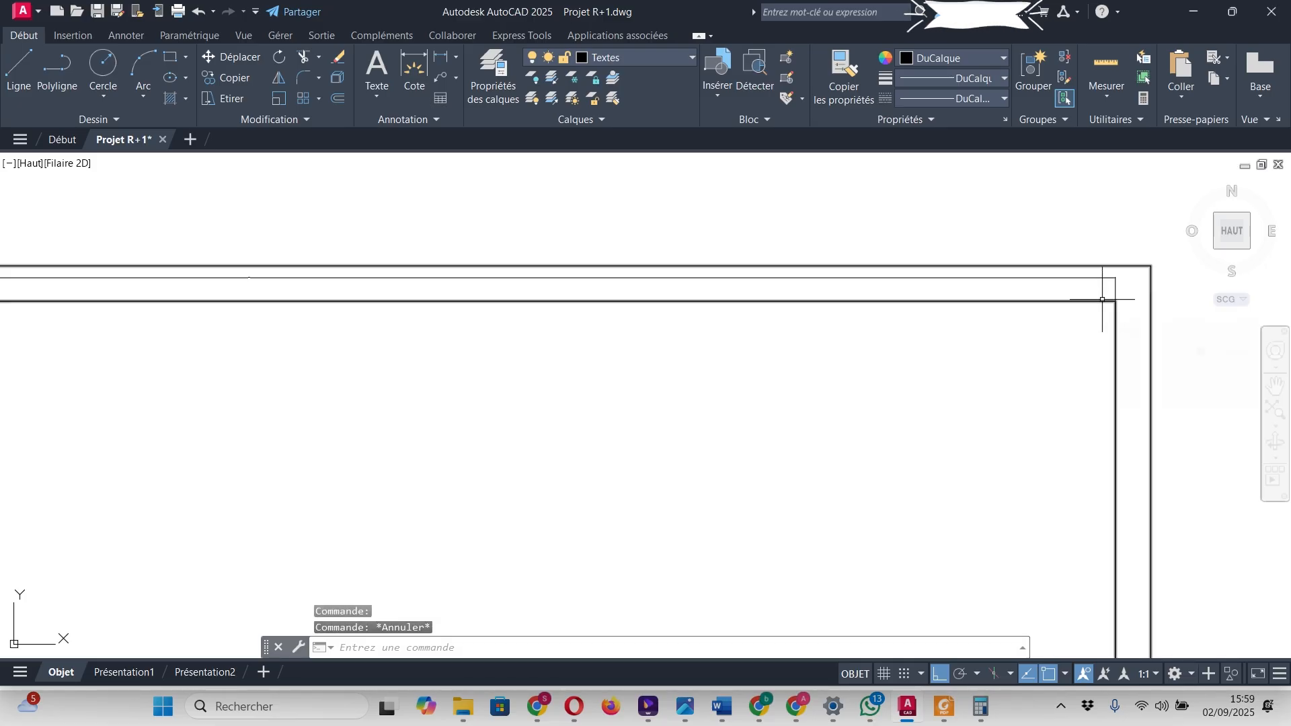
- Measure the right boundary wall's thickness at its upper corner
{"action": "left_click", "coordinate": [414, 70]}
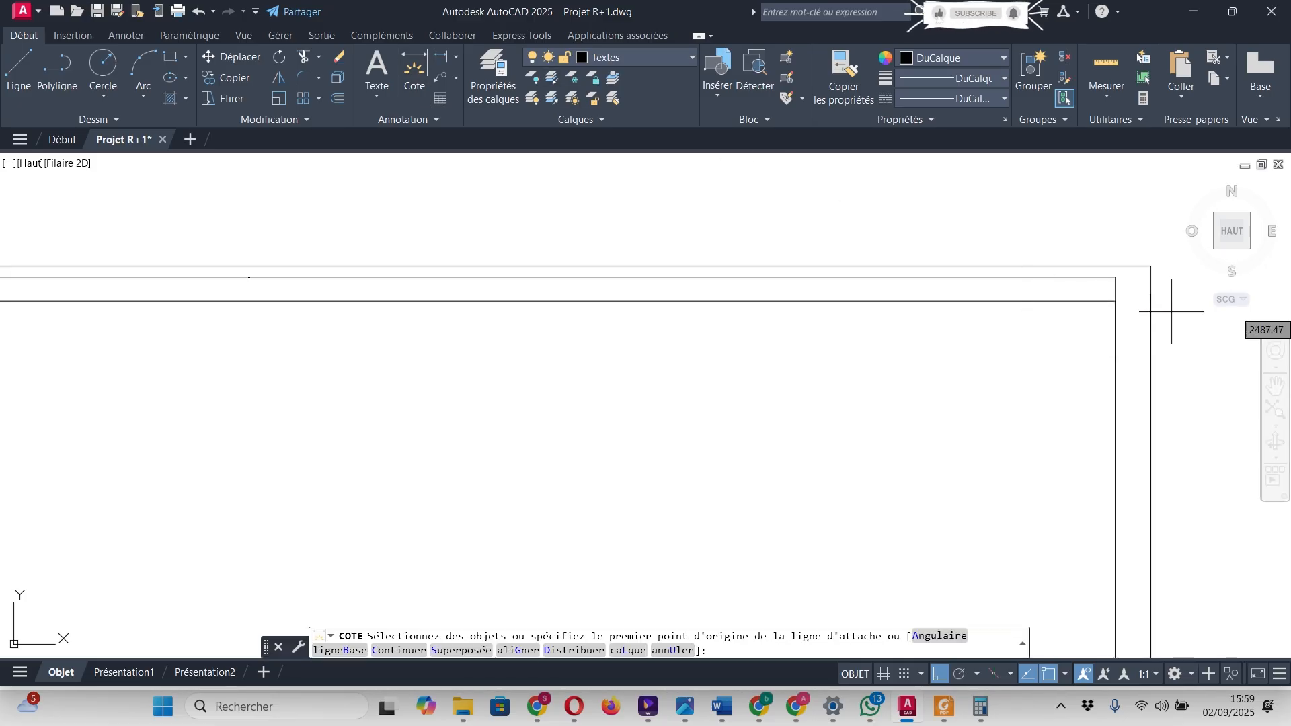
{"action": "left_click", "coordinate": [1115, 302]}
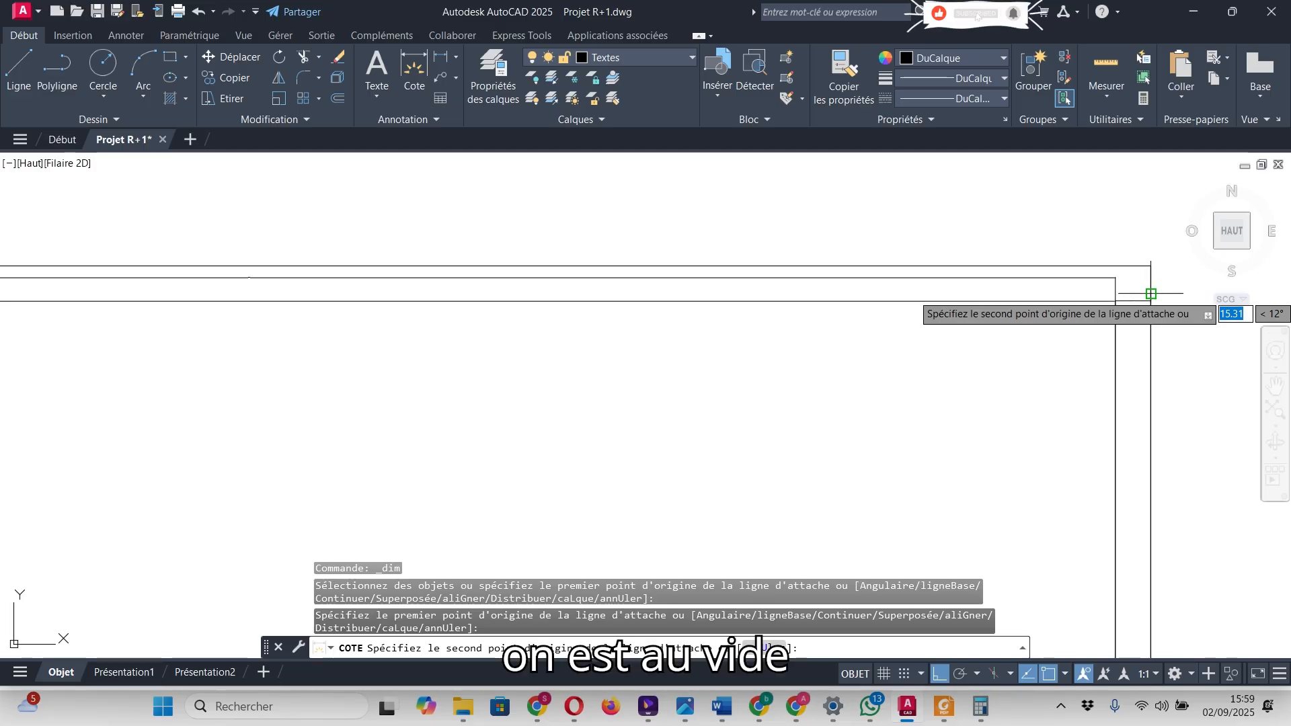
{"action": "left_click", "coordinate": [1151, 306]}
{"action": "scroll", "coordinate": [1132, 320], "scroll_direction": "up", "scroll_amount": 10}
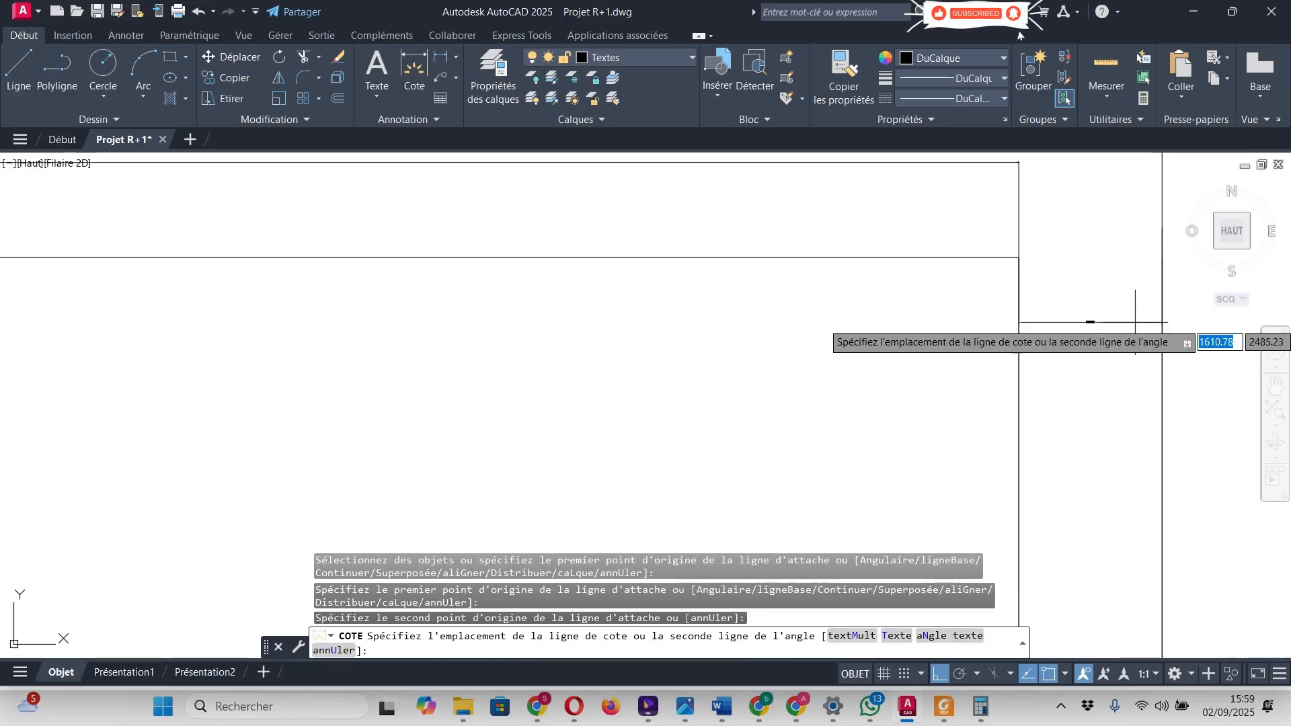
{"action": "scroll", "coordinate": [1056, 334], "scroll_direction": "down", "scroll_amount": 7}
{"action": "scroll", "coordinate": [1033, 342], "scroll_direction": "down", "scroll_amount": 10}
{"action": "key", "text": "Escape"}
- Move the first right-facade step's horizontal setback dimension line down, clear of the upper boundary wall
{"action": "scroll", "coordinate": [1015, 346], "scroll_direction": "up", "scroll_amount": 7}
{"action": "left_click", "coordinate": [871, 336]}
{"action": "scroll", "coordinate": [954, 326], "scroll_direction": "down", "scroll_amount": 6}
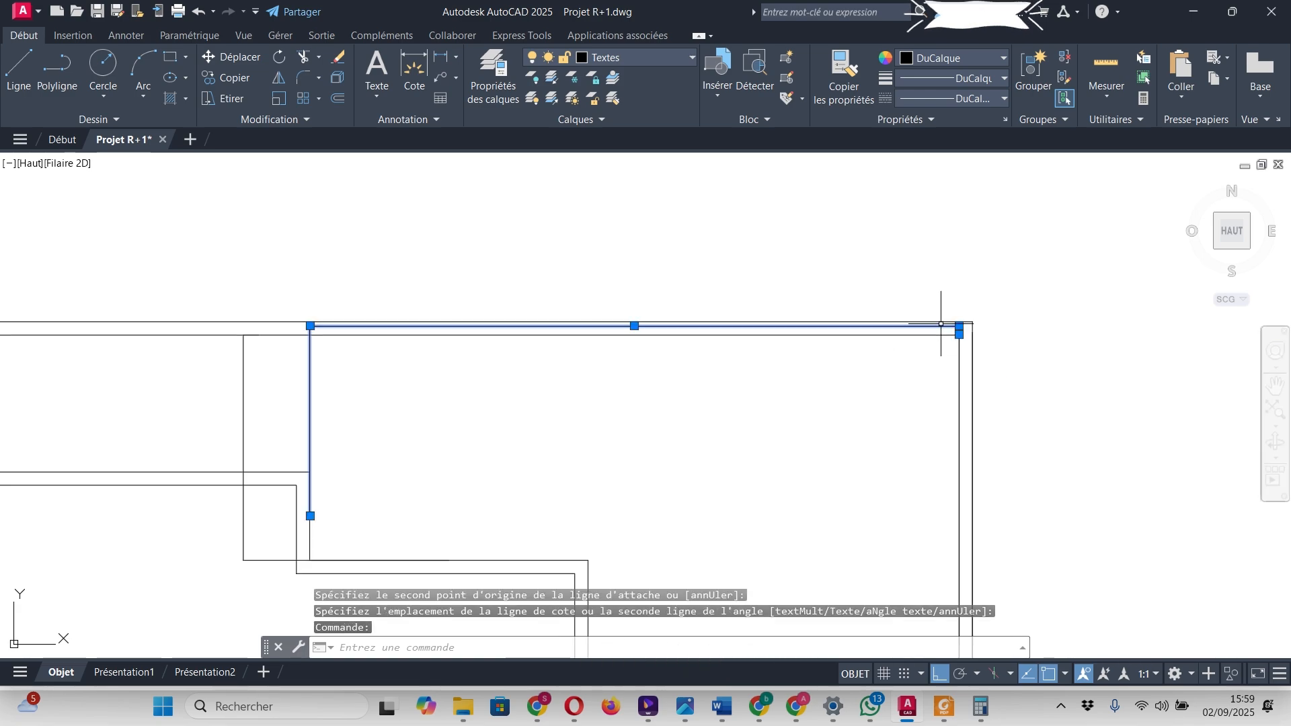
{"action": "scroll", "coordinate": [610, 307], "scroll_direction": "up", "scroll_amount": 9}
{"action": "scroll", "coordinate": [700, 369], "scroll_direction": "up", "scroll_amount": 5}
{"action": "scroll", "coordinate": [732, 383], "scroll_direction": "down", "scroll_amount": 7}
{"action": "left_click", "coordinate": [725, 390]}
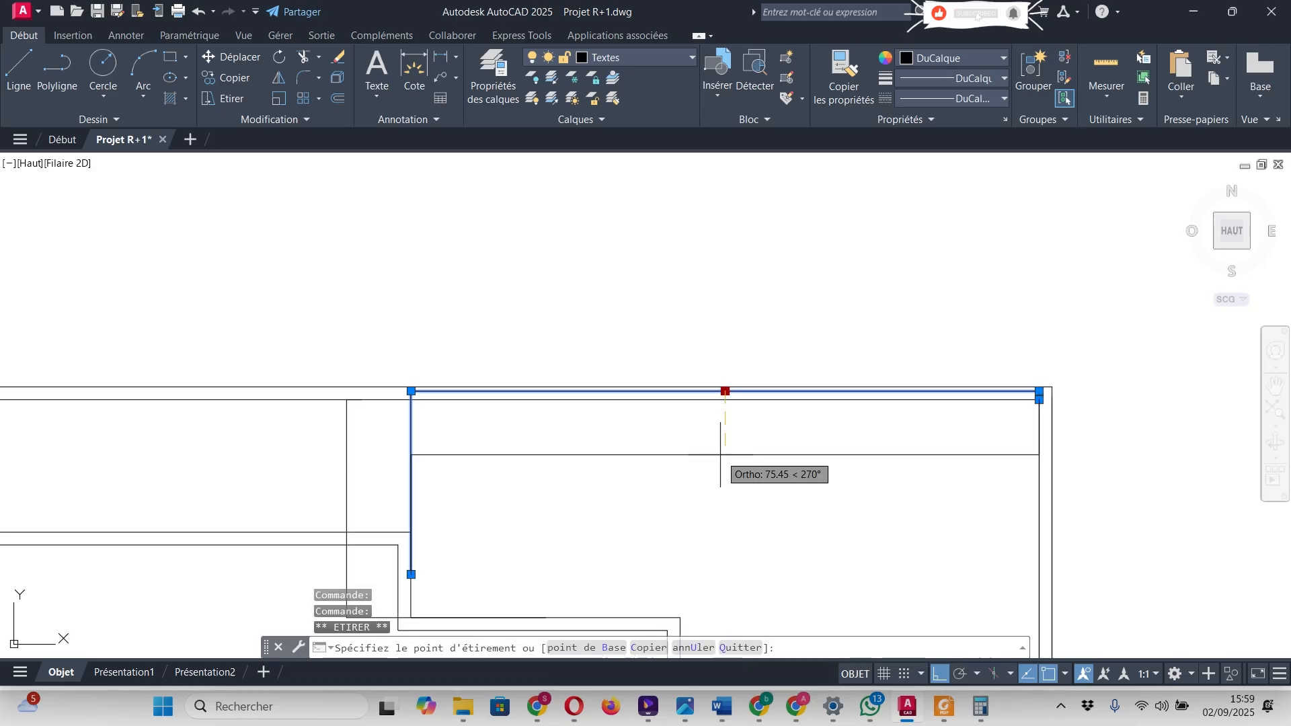
{"action": "key", "text": "Escape"}
{"action": "scroll", "coordinate": [884, 308], "scroll_direction": "down", "scroll_amount": 5}
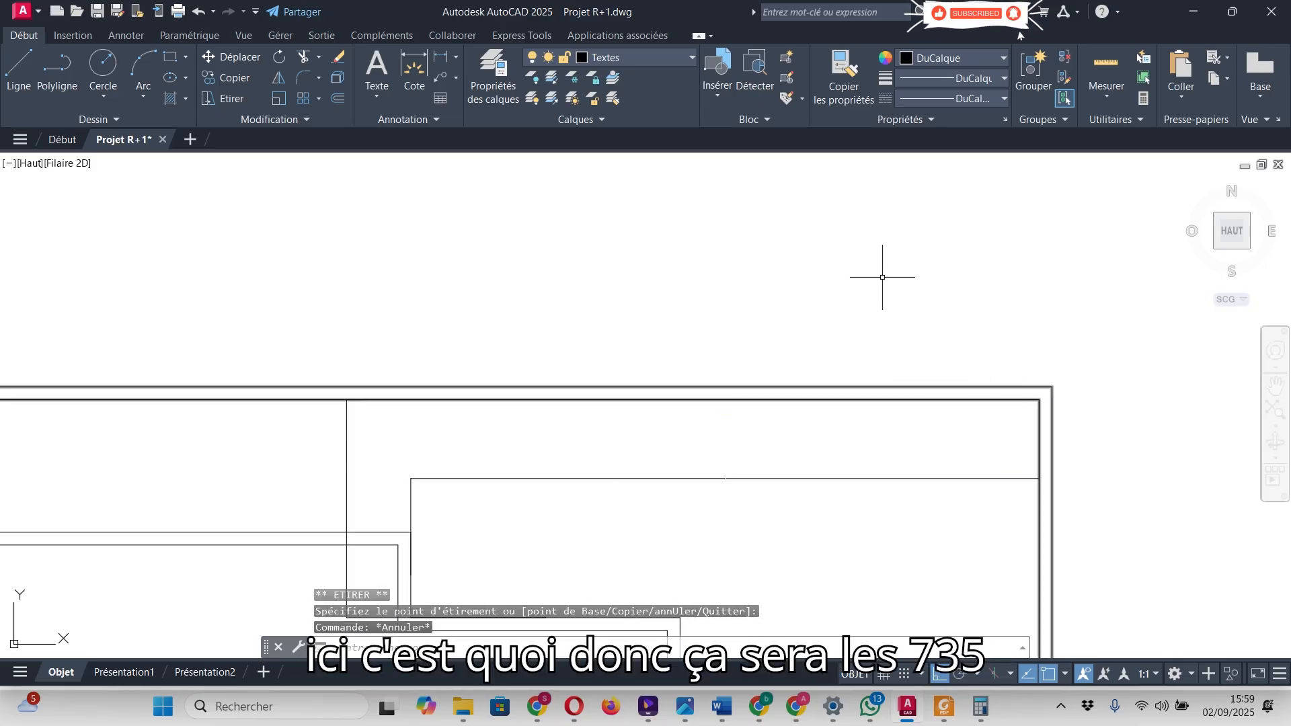
- Shorten that dimension's extension lines, placing one origin on the building's outer corner and the other on the boundary wall's inner face
{"action": "scroll", "coordinate": [836, 352], "scroll_direction": "up", "scroll_amount": 5}
{"action": "left_click", "coordinate": [826, 290]}
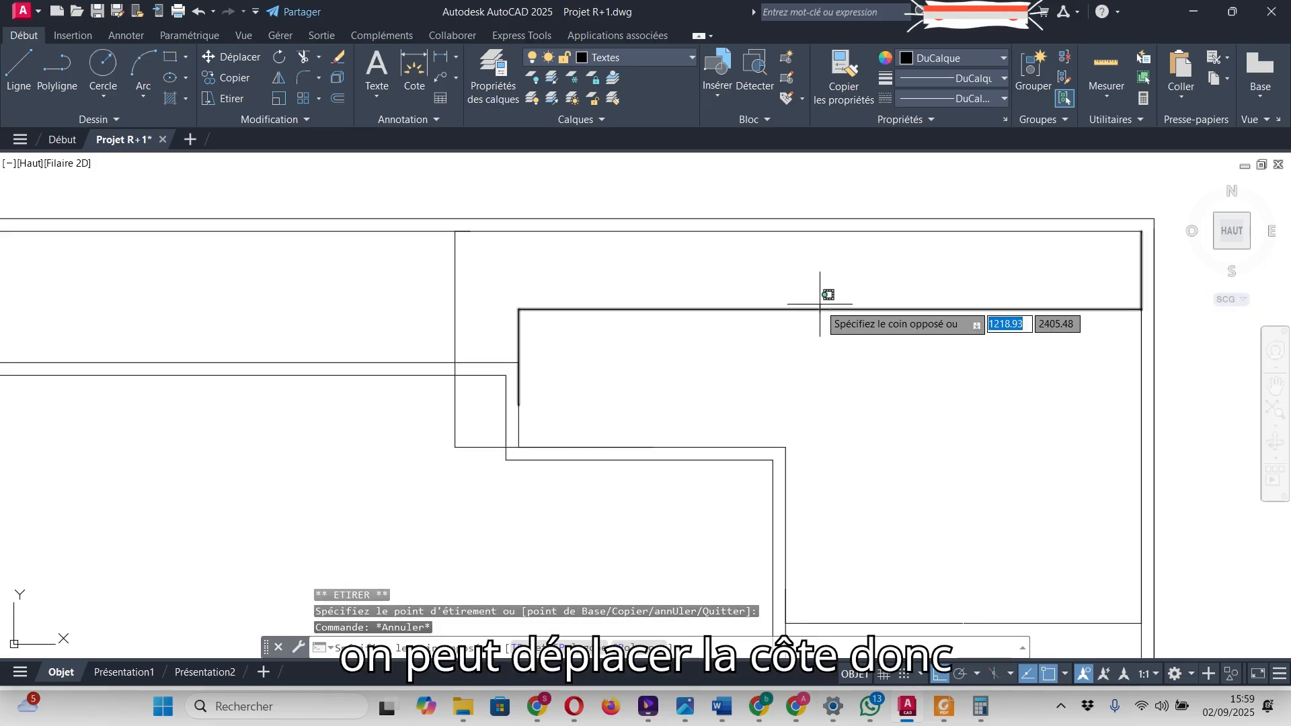
{"action": "left_click", "coordinate": [672, 355]}
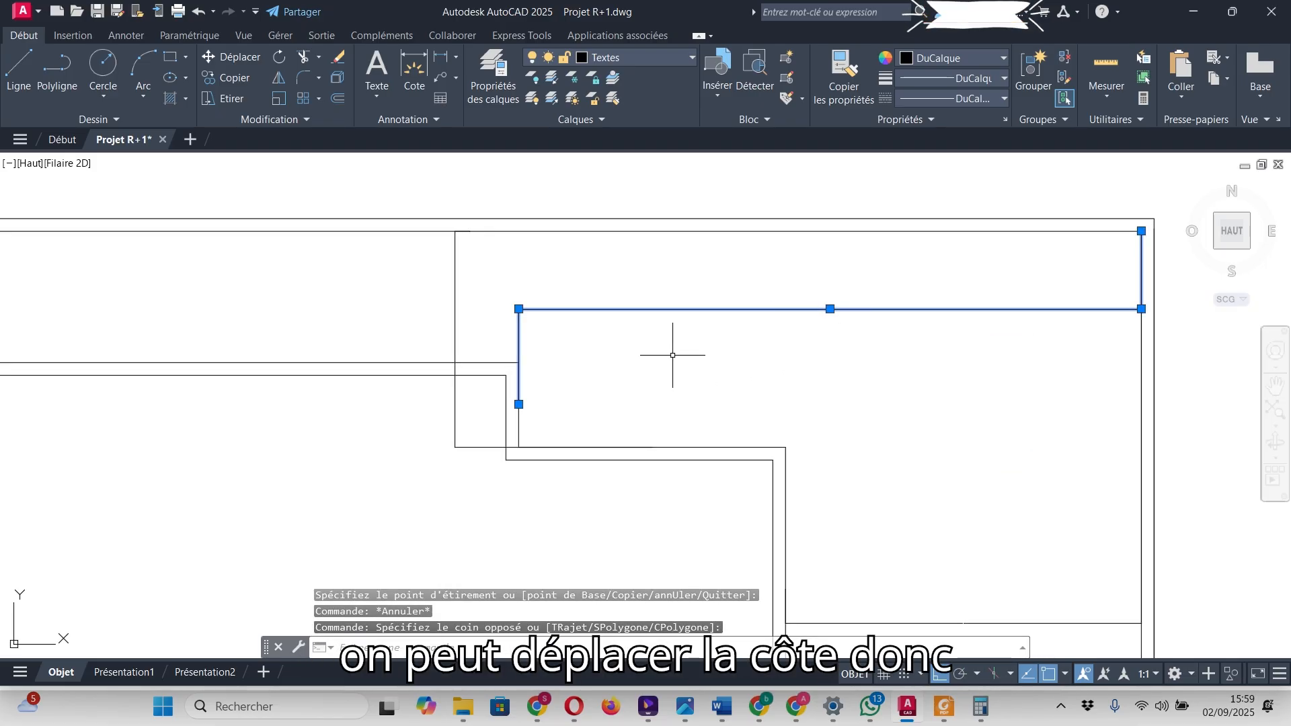
{"action": "left_click", "coordinate": [519, 404]}
{"action": "left_click", "coordinate": [519, 362]}
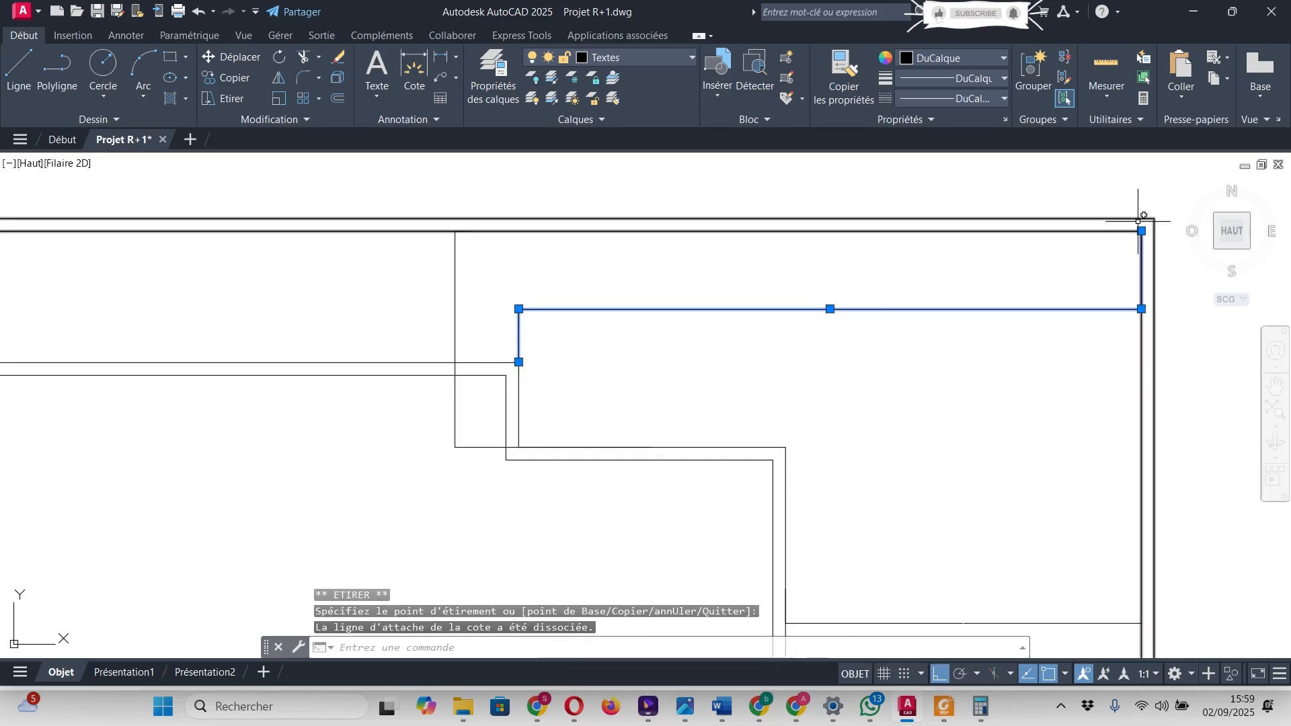
{"action": "left_click", "coordinate": [1141, 231]}
{"action": "left_click", "coordinate": [1141, 310]}
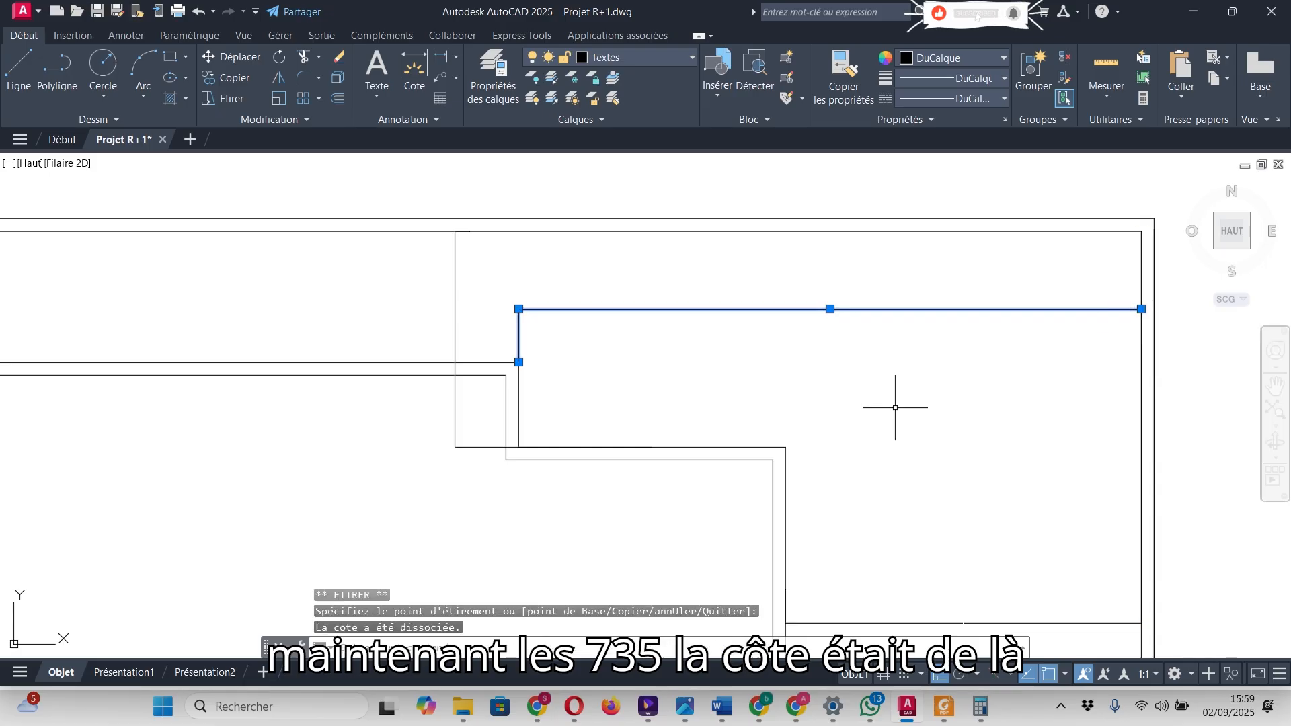
{"action": "key", "text": "Escape"}
- Check the vertical setback dimension between the first right-facade step and the upper boundary wall
{"action": "scroll", "coordinate": [798, 299], "scroll_direction": "up", "scroll_amount": 3}
{"action": "scroll", "coordinate": [1045, 277], "scroll_direction": "down", "scroll_amount": 5}
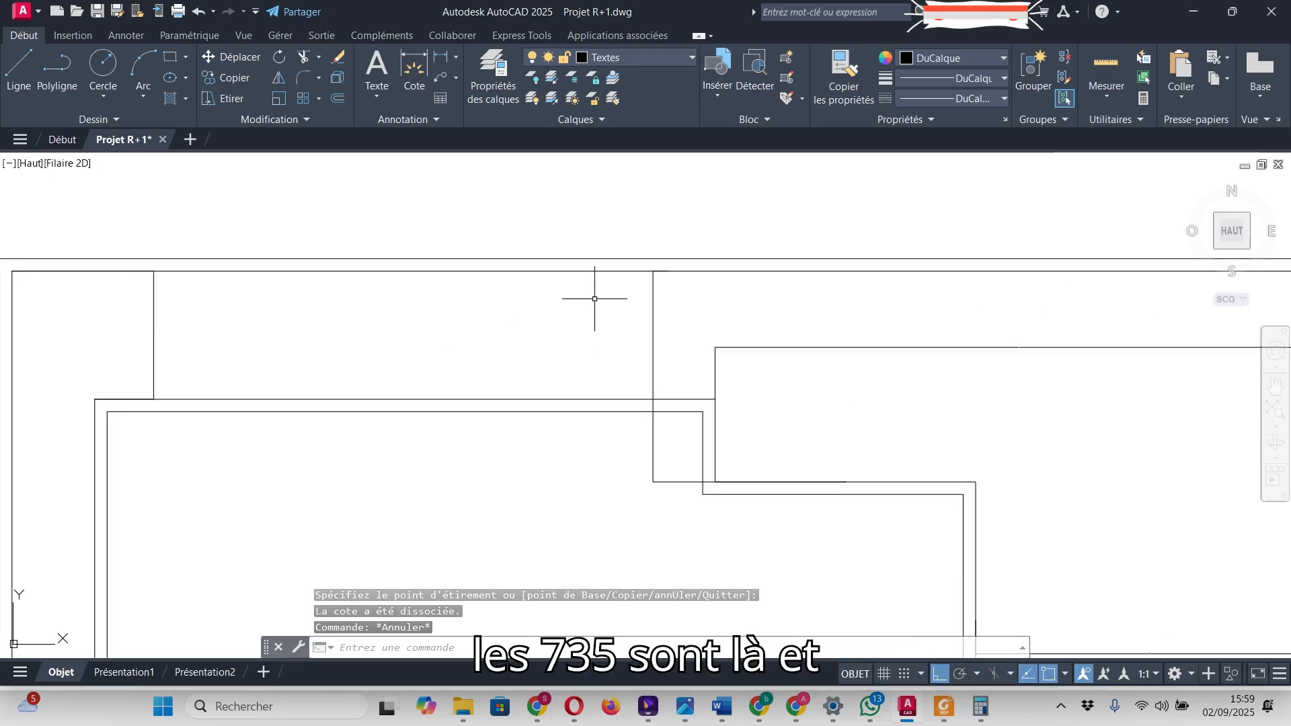
{"action": "scroll", "coordinate": [712, 410], "scroll_direction": "up", "scroll_amount": 4}
{"action": "scroll", "coordinate": [724, 375], "scroll_direction": "up", "scroll_amount": 4}
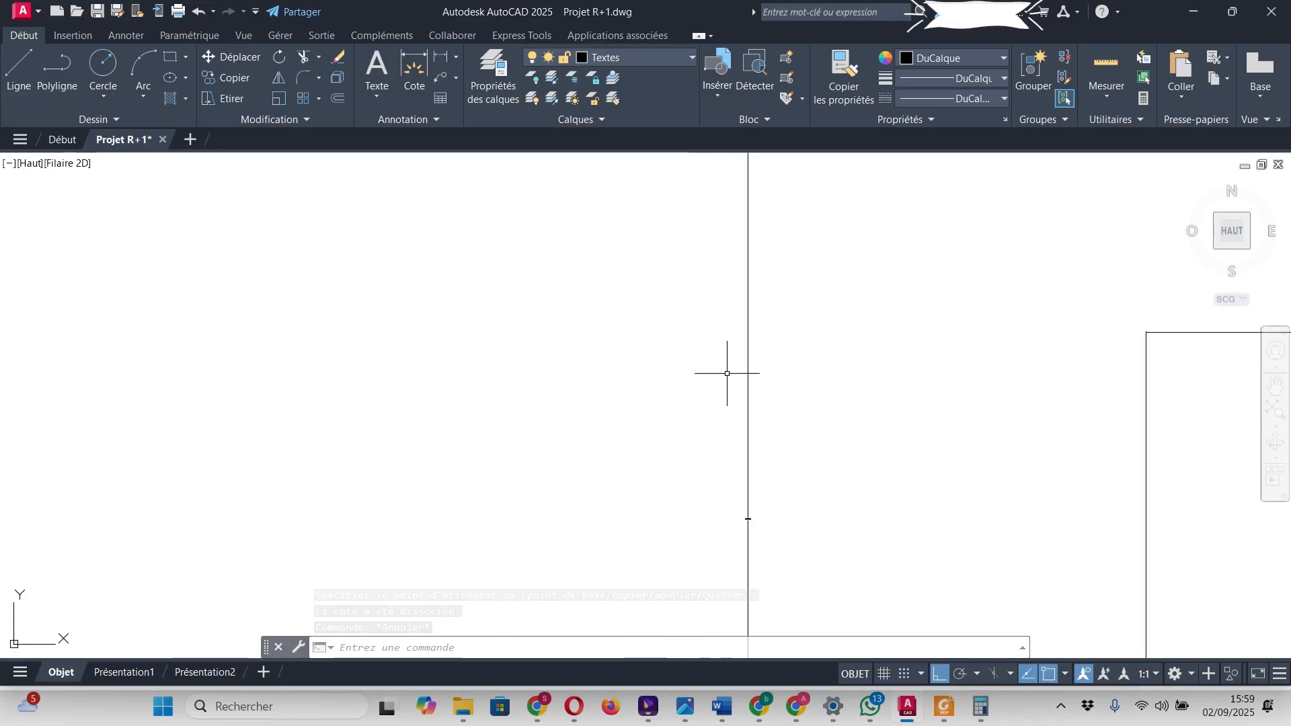
{"action": "scroll", "coordinate": [740, 471], "scroll_direction": "down", "scroll_amount": 8}
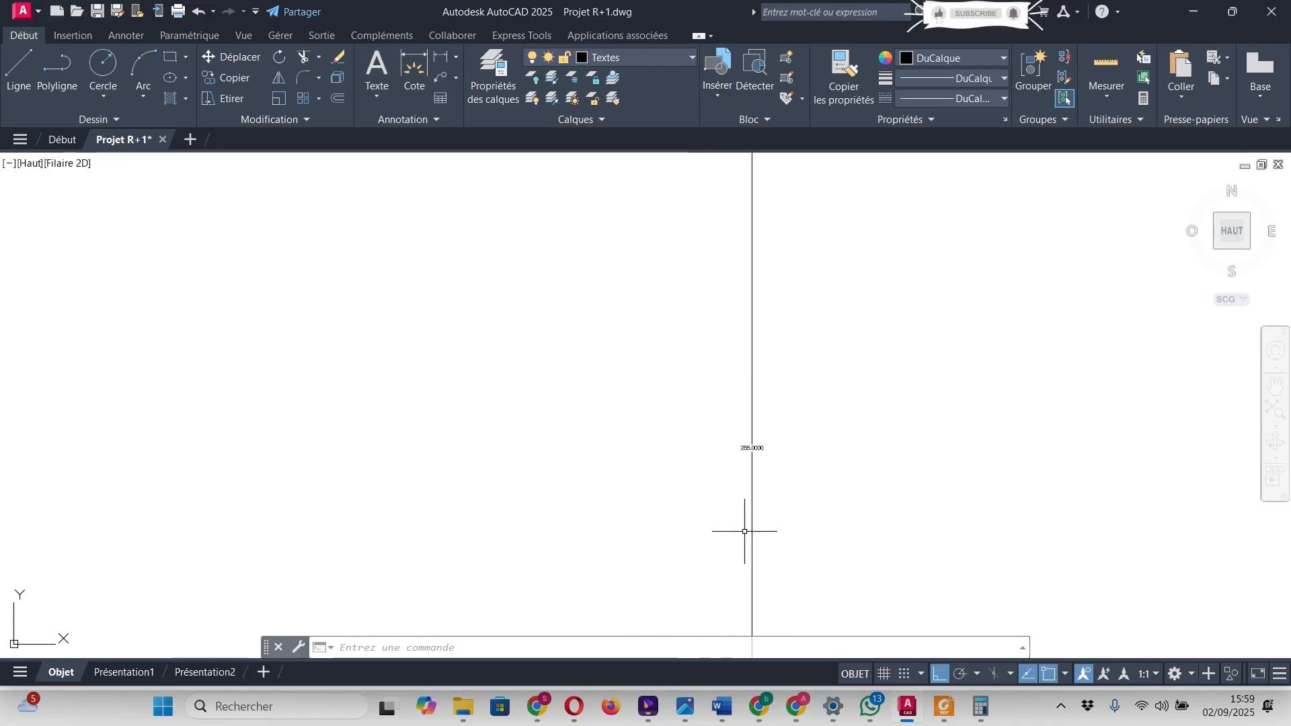
{"action": "scroll", "coordinate": [665, 416], "scroll_direction": "down", "scroll_amount": 2}
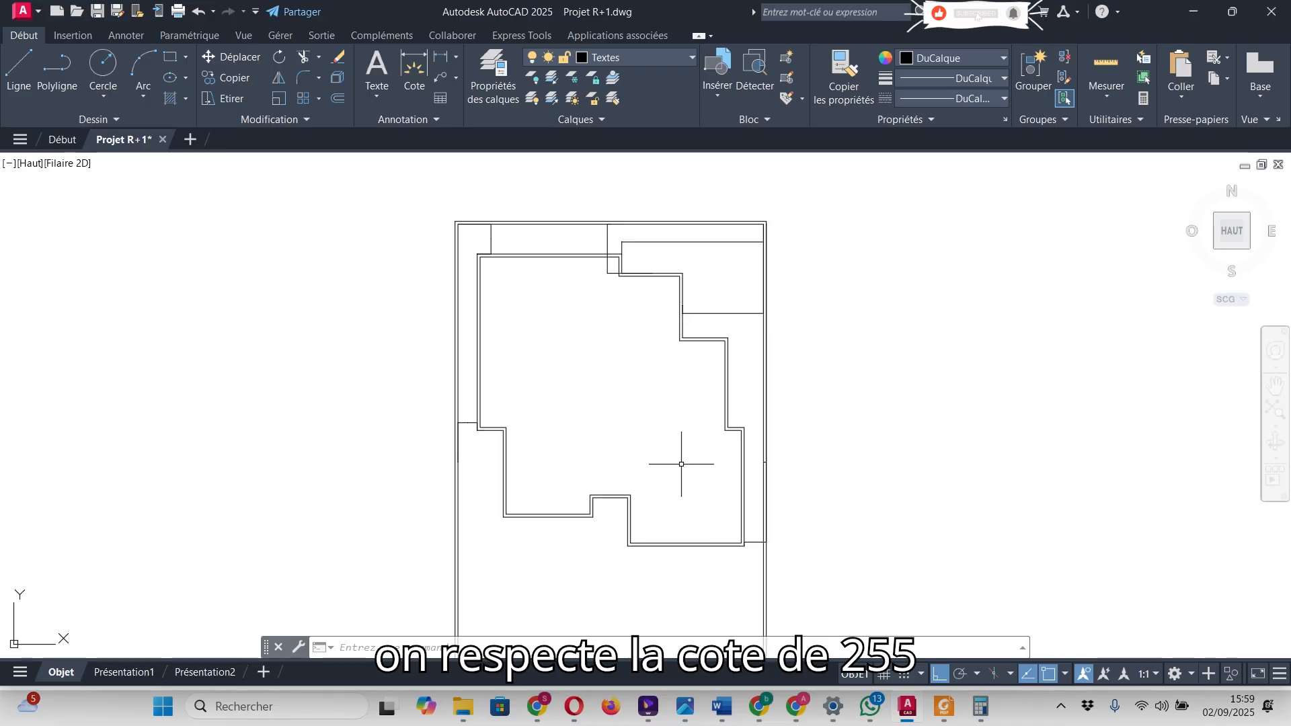
- Relocate the lower-right setback dimension's outer origin to the right boundary wall's inner face, level with the dimension line
{"action": "scroll", "coordinate": [747, 511], "scroll_direction": "up", "scroll_amount": 8}
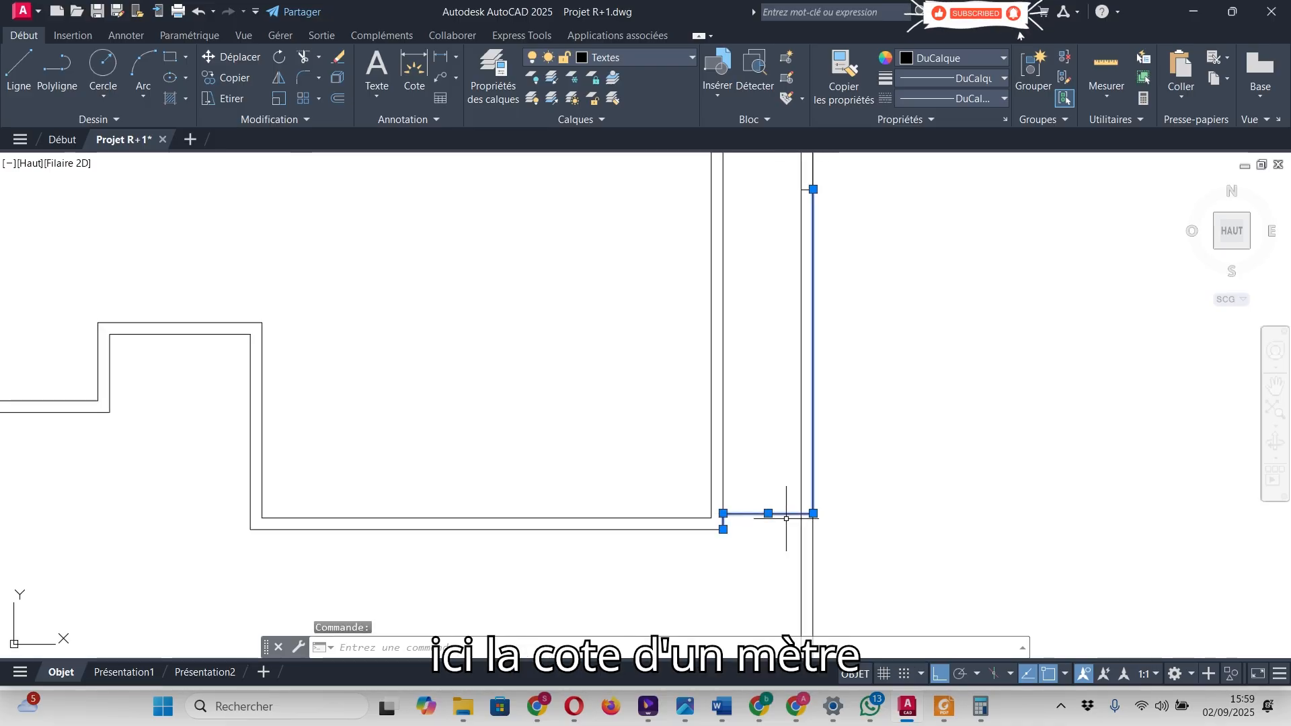
{"action": "left_click", "coordinate": [813, 189]}
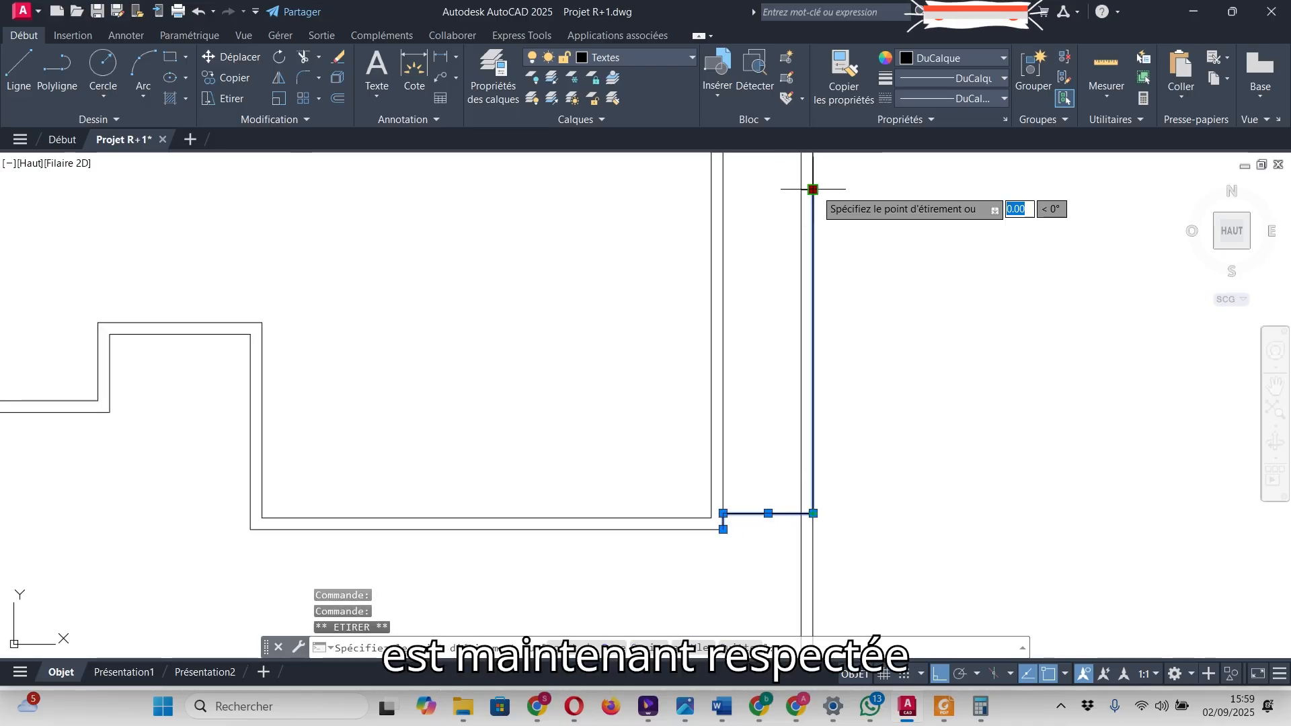
{"action": "left_click", "coordinate": [801, 514]}
{"action": "scroll", "coordinate": [807, 531], "scroll_direction": "down", "scroll_amount": 3}
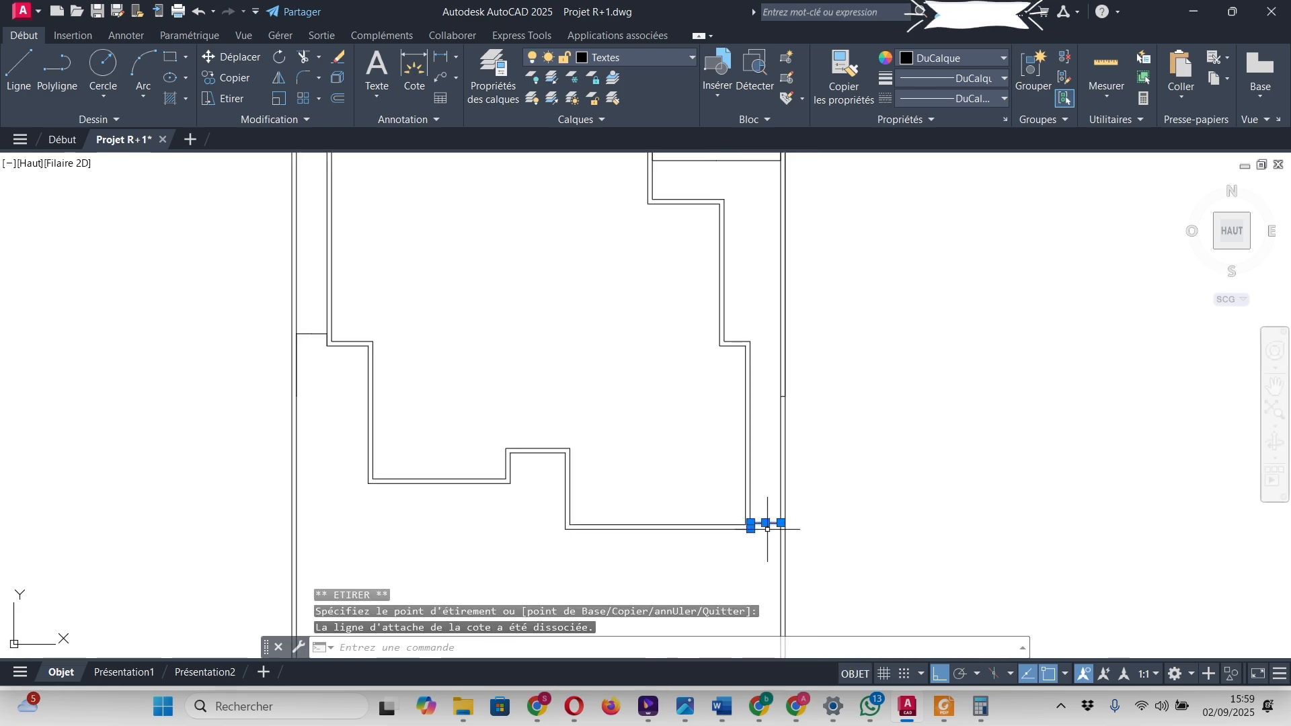
- Delete the leftover dimension across the right boundary wall's thickness
{"action": "scroll", "coordinate": [776, 379], "scroll_direction": "up", "scroll_amount": 5}
{"action": "key", "text": "Escape"}
{"action": "left_click", "coordinate": [778, 357]}
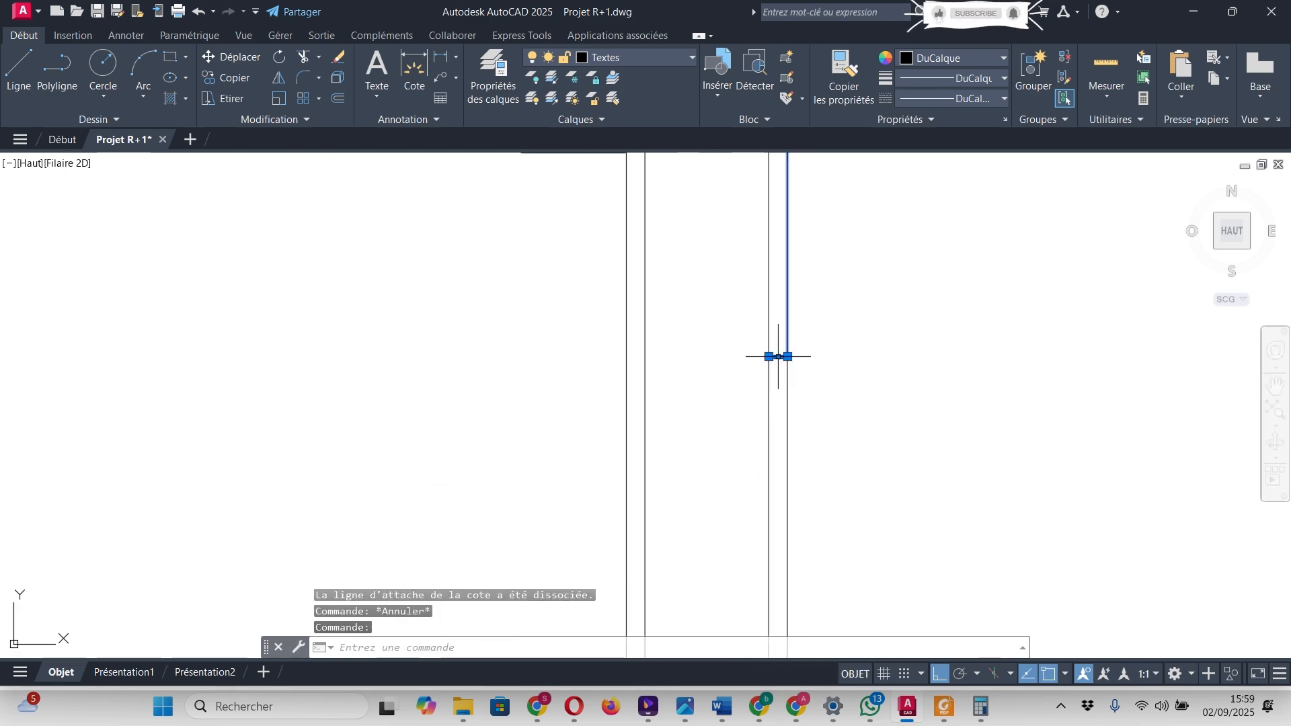
{"action": "key", "text": "Delete"}
- Check the horizontal setback dimension between the building's lower-right corner and the right boundary wall
{"action": "scroll", "coordinate": [870, 438], "scroll_direction": "down", "scroll_amount": 2}
{"action": "scroll", "coordinate": [825, 565], "scroll_direction": "up", "scroll_amount": 3}
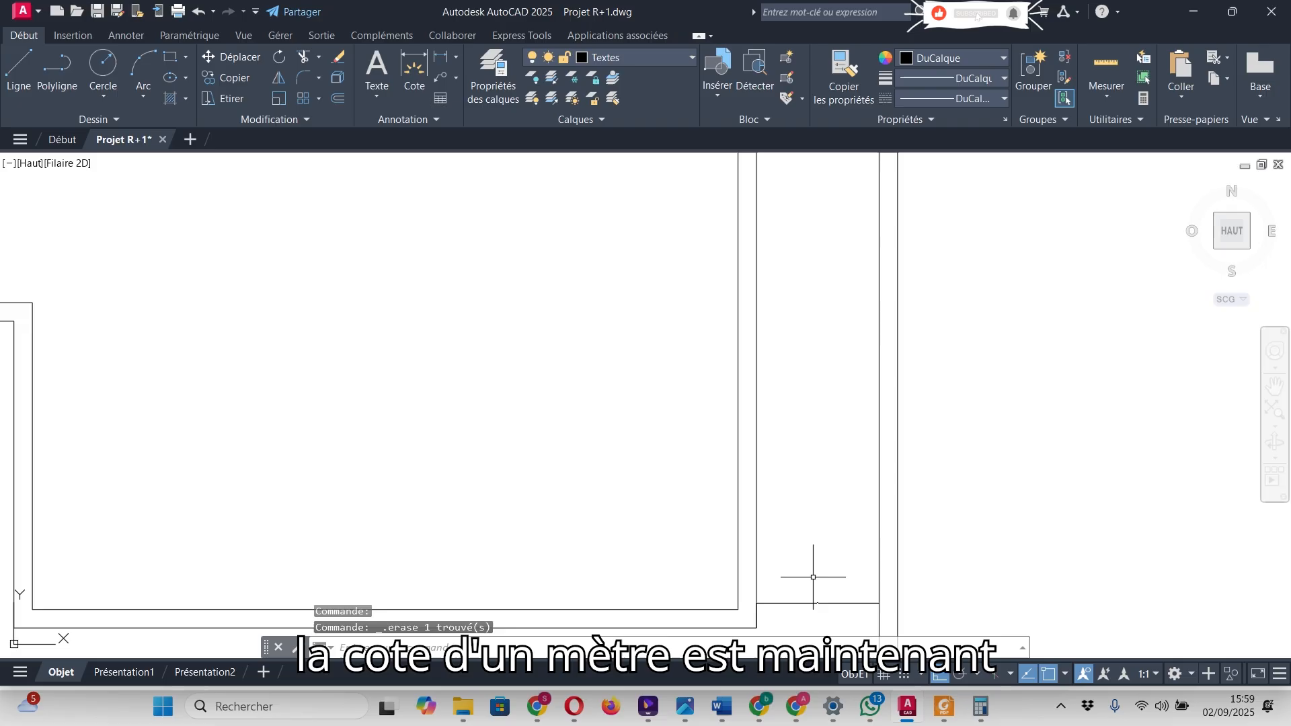
{"action": "scroll", "coordinate": [817, 505], "scroll_direction": "up", "scroll_amount": 4}
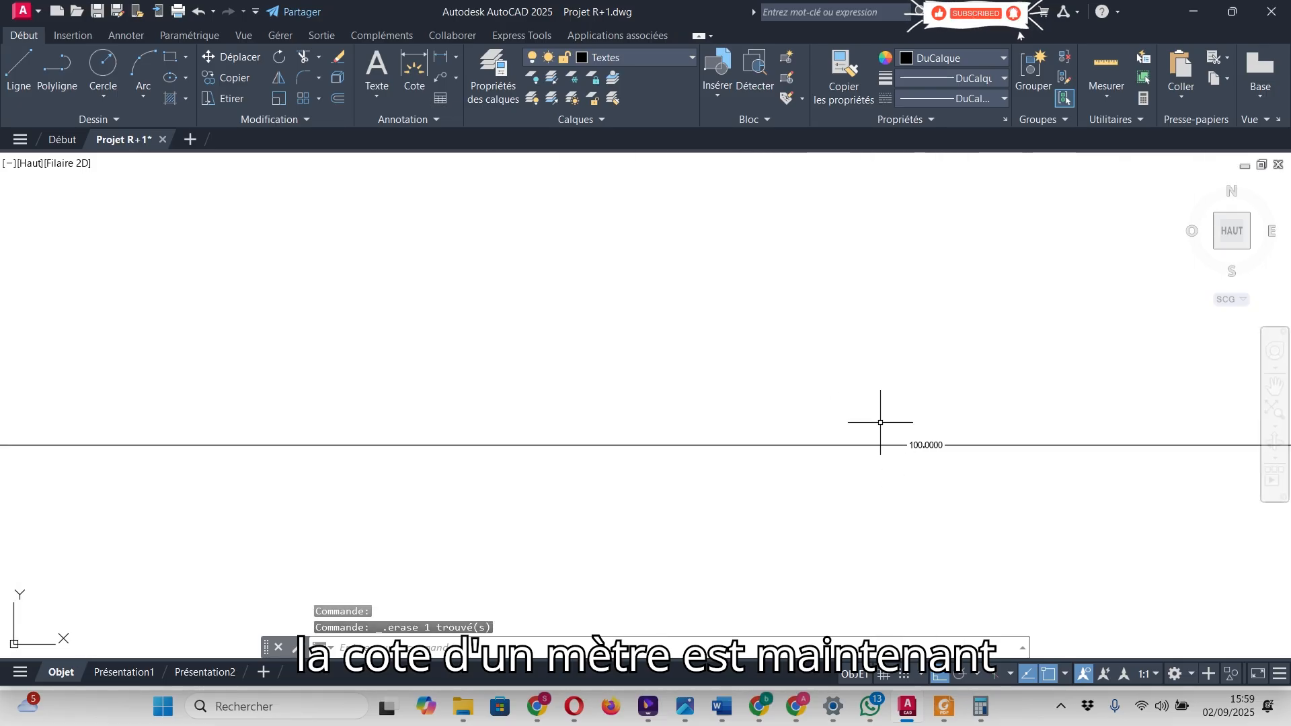
- Measure the front boundary wall's rightmost segment with a temporary linear dimension along its outer face, and delete that dimension
{"action": "scroll", "coordinate": [882, 441], "scroll_direction": "down", "scroll_amount": 7}
{"action": "scroll", "coordinate": [855, 406], "scroll_direction": "down", "scroll_amount": 2}
{"action": "scroll", "coordinate": [865, 452], "scroll_direction": "up", "scroll_amount": 6}
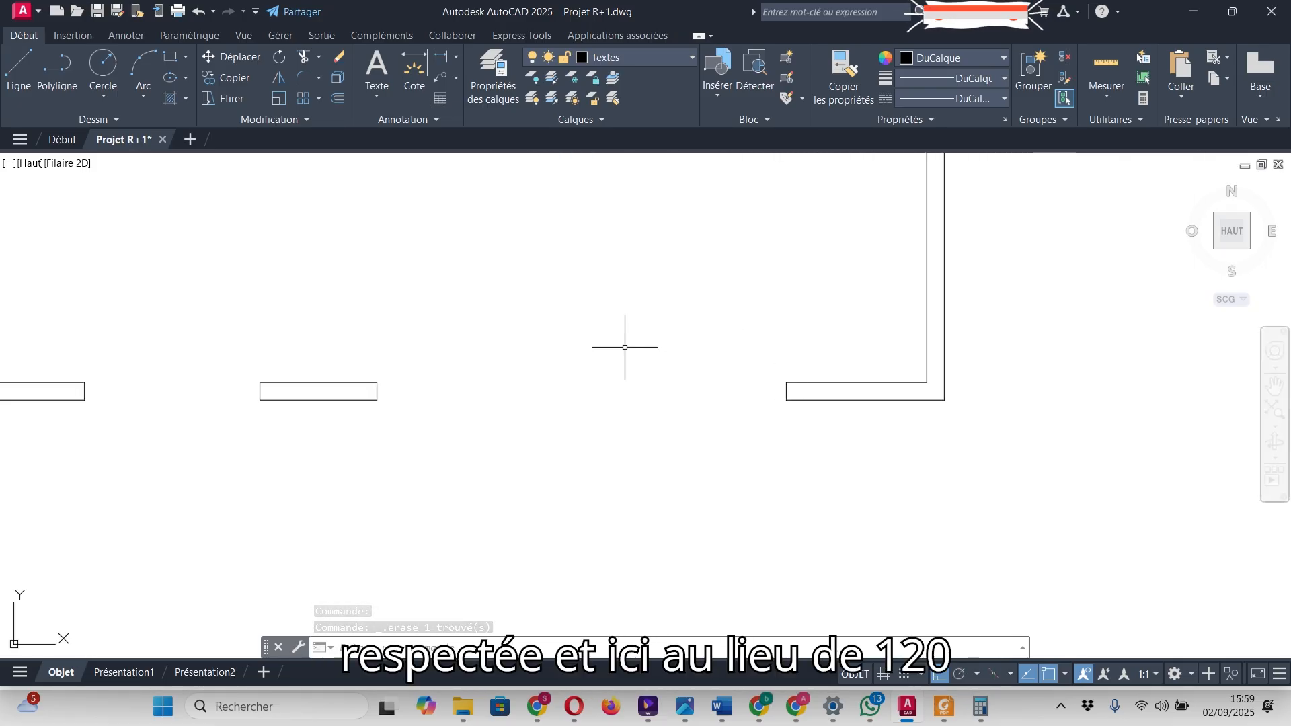
{"action": "left_click", "coordinate": [414, 71]}
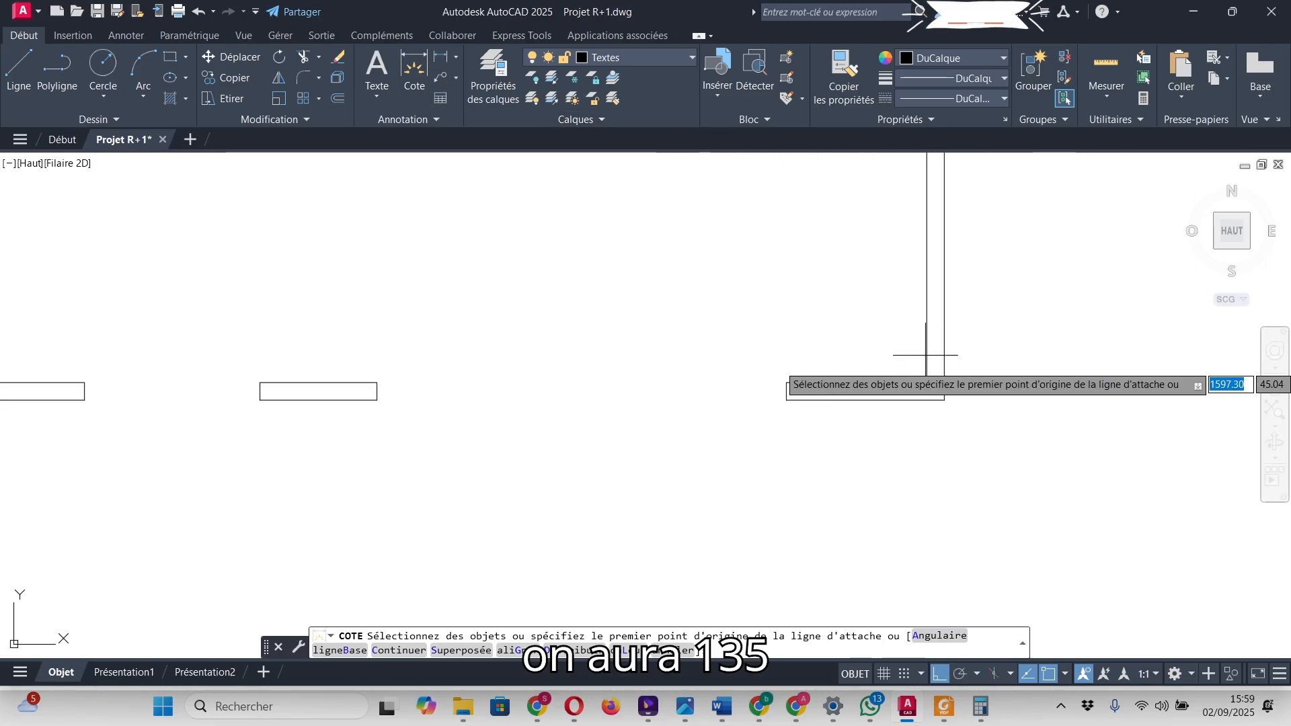
{"action": "left_click", "coordinate": [787, 400]}
{"action": "left_click", "coordinate": [944, 400]}
{"action": "left_click", "coordinate": [893, 460]}
{"action": "key", "text": "Escape"}
{"action": "key", "text": "Escape"}
{"action": "scroll", "coordinate": [869, 445], "scroll_direction": "up", "scroll_amount": 3}
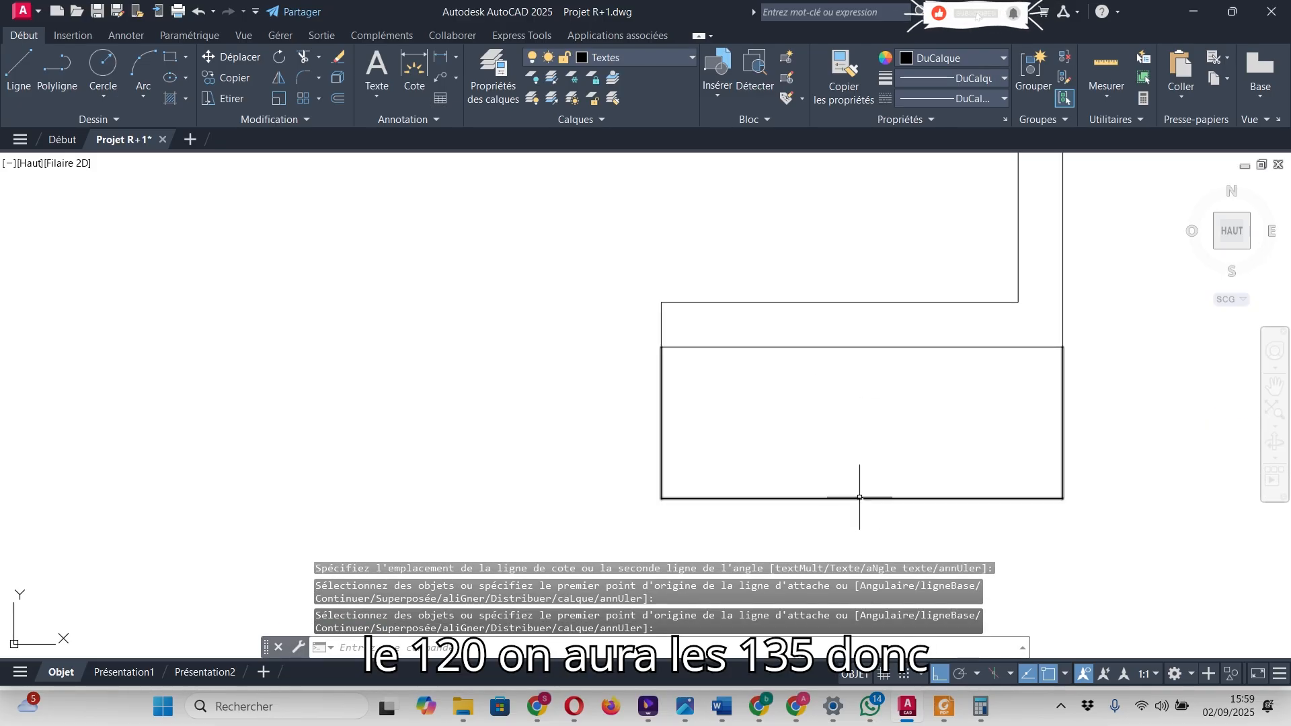
{"action": "scroll", "coordinate": [857, 512], "scroll_direction": "down", "scroll_amount": 6}
{"action": "scroll", "coordinate": [850, 487], "scroll_direction": "down", "scroll_amount": 2}
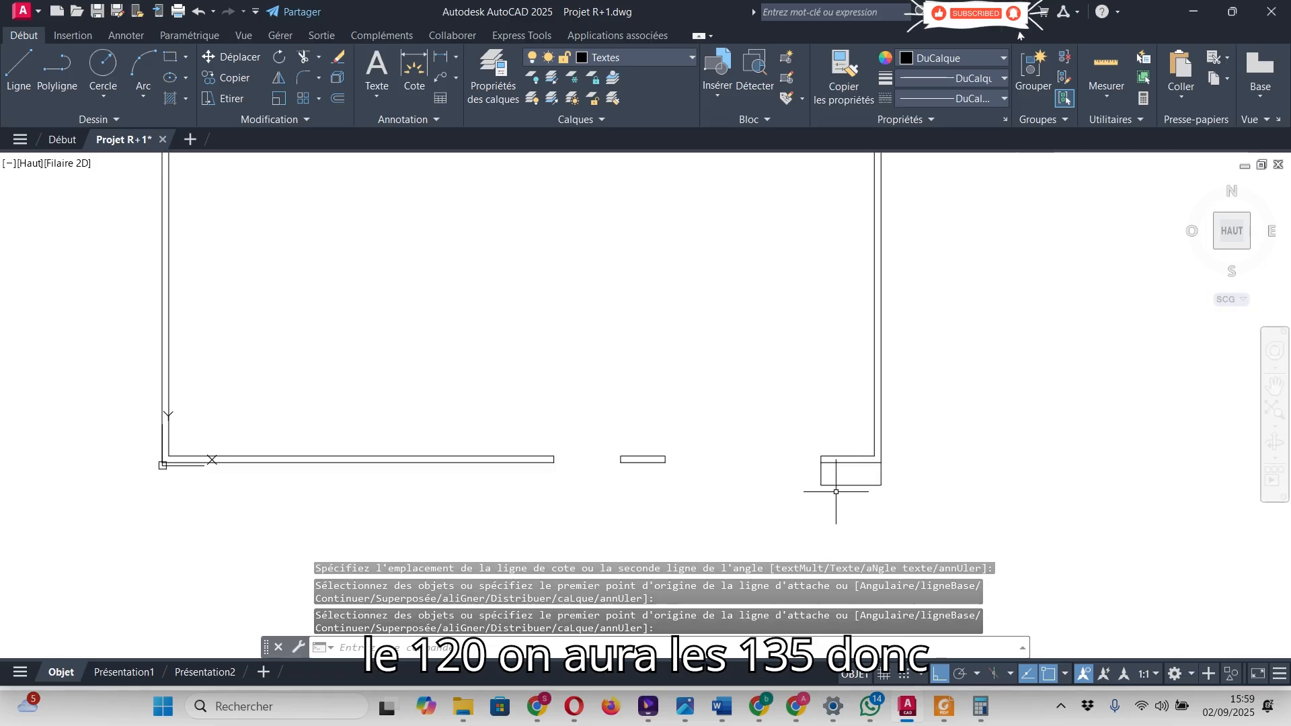
{"action": "left_click", "coordinate": [879, 474]}
{"action": "key", "text": "Delete"}
- Switch to Foxit PDF Reader, examine the terrace and its front edge in Plan Implantation.pdf, and return to AutoCAD
{"action": "scroll", "coordinate": [749, 518], "scroll_direction": "down", "scroll_amount": 5}
{"action": "scroll", "coordinate": [670, 407], "scroll_direction": "up", "scroll_amount": 8}
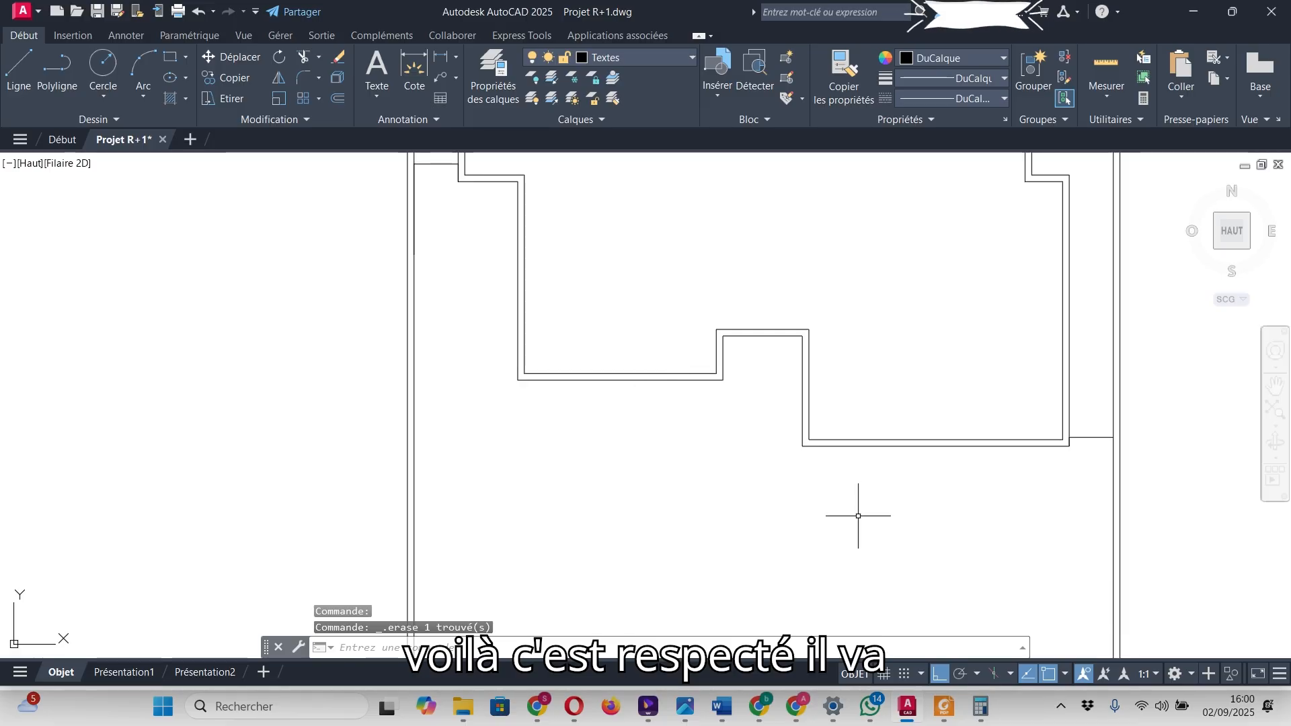
{"action": "left_click", "coordinate": [944, 706]}
{"action": "scroll", "coordinate": [591, 403], "scroll_direction": "up", "scroll_amount": 5}
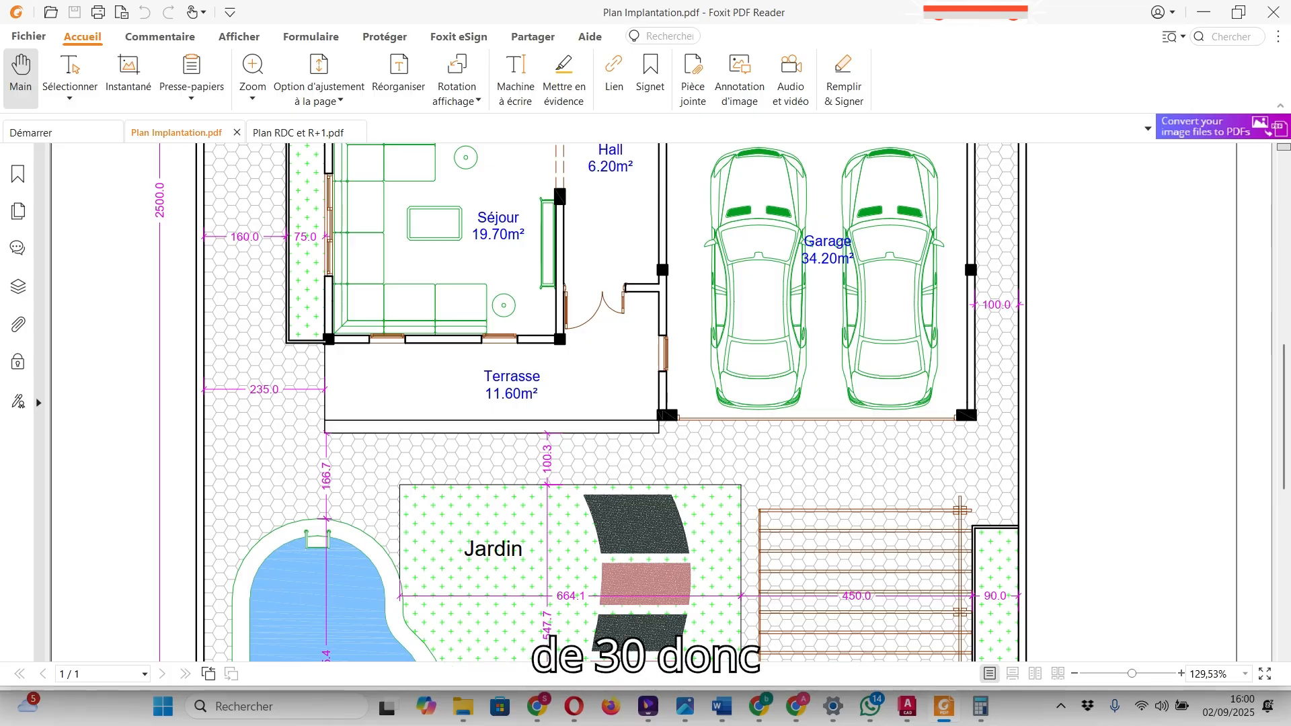
{"action": "key", "text": "alt+Tab"}
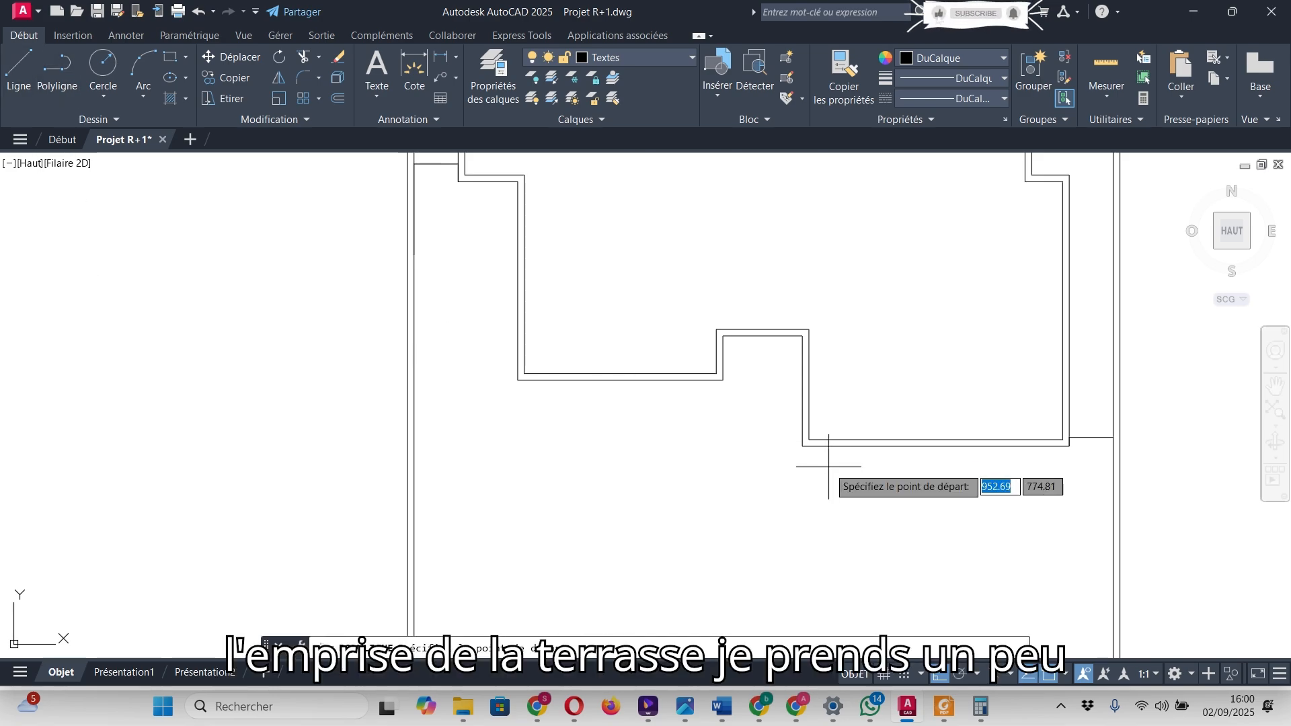
- Draw the terrace outline as a polyline from the garage's lower-left outer corner across and up to the left facade's lower outer corner
{"action": "left_click", "coordinate": [802, 446]}
{"action": "scroll", "coordinate": [556, 465], "scroll_direction": "up", "scroll_amount": 2}
{"action": "scroll", "coordinate": [555, 465], "scroll_direction": "up", "scroll_amount": 2}
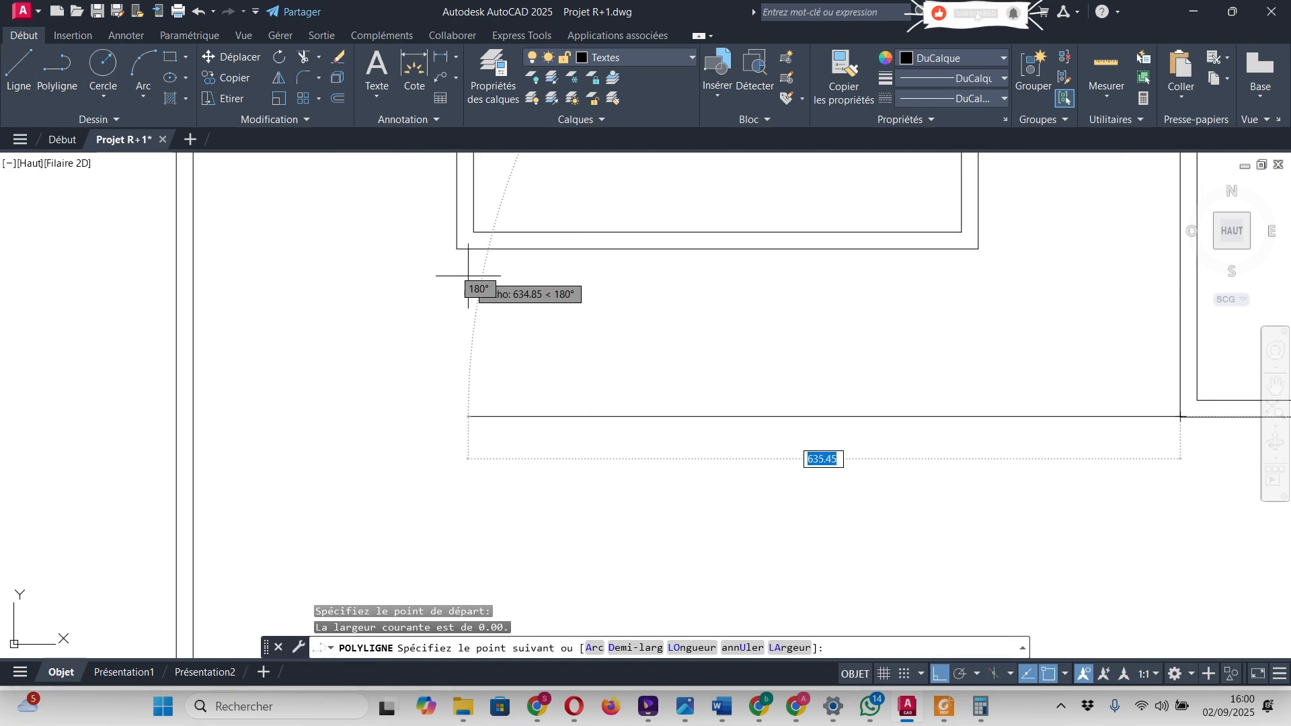
{"action": "left_click", "coordinate": [456, 312]}
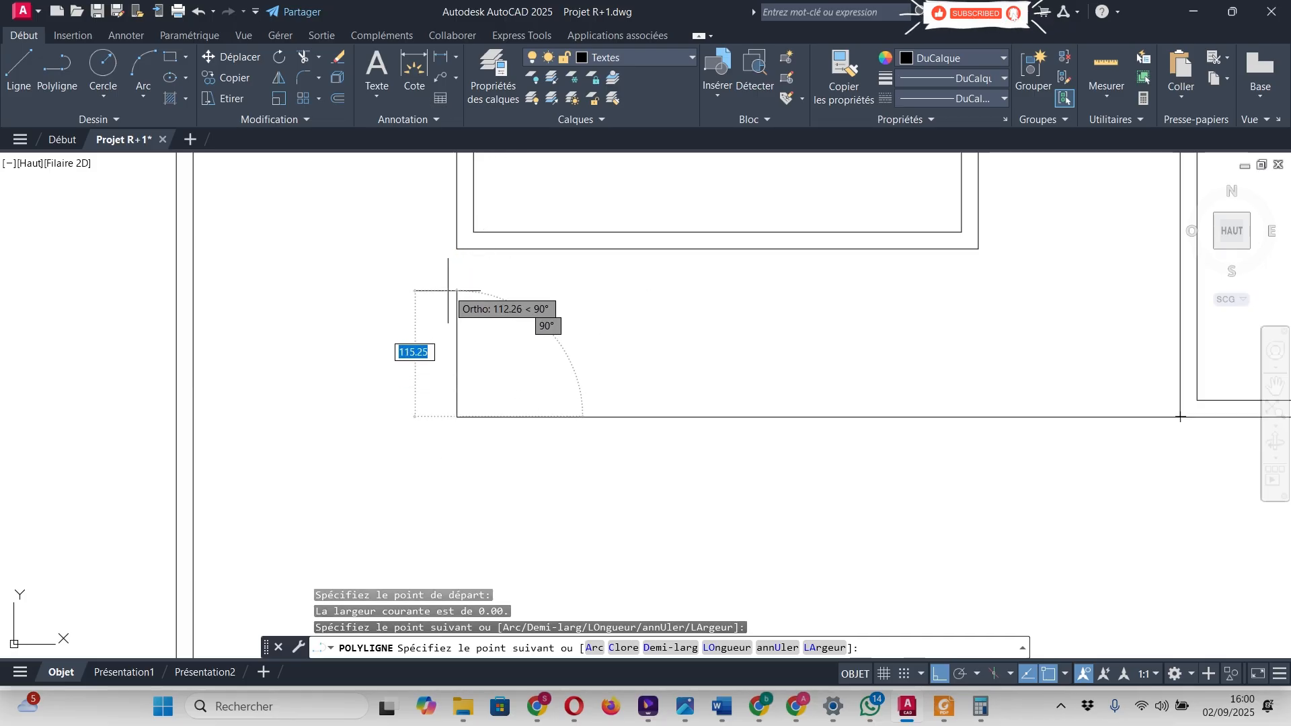
{"action": "left_click", "coordinate": [457, 249]}
{"action": "key", "text": "Escape"}
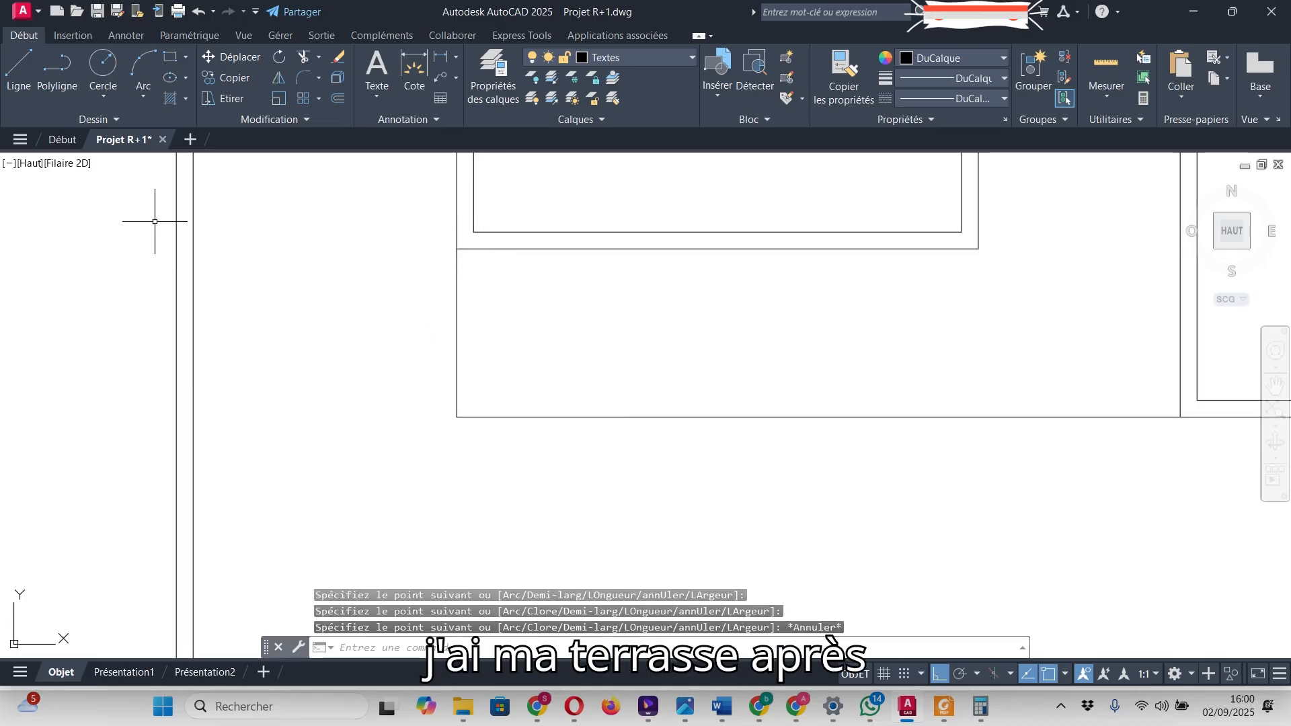
- Draw the terrace's front step as a polyline 30 deep and 645 long, from the terrace's lower-left corner to the garage's lower-left outer corner
{"action": "left_click", "coordinate": [57, 67]}
{"action": "left_click", "coordinate": [457, 417]}
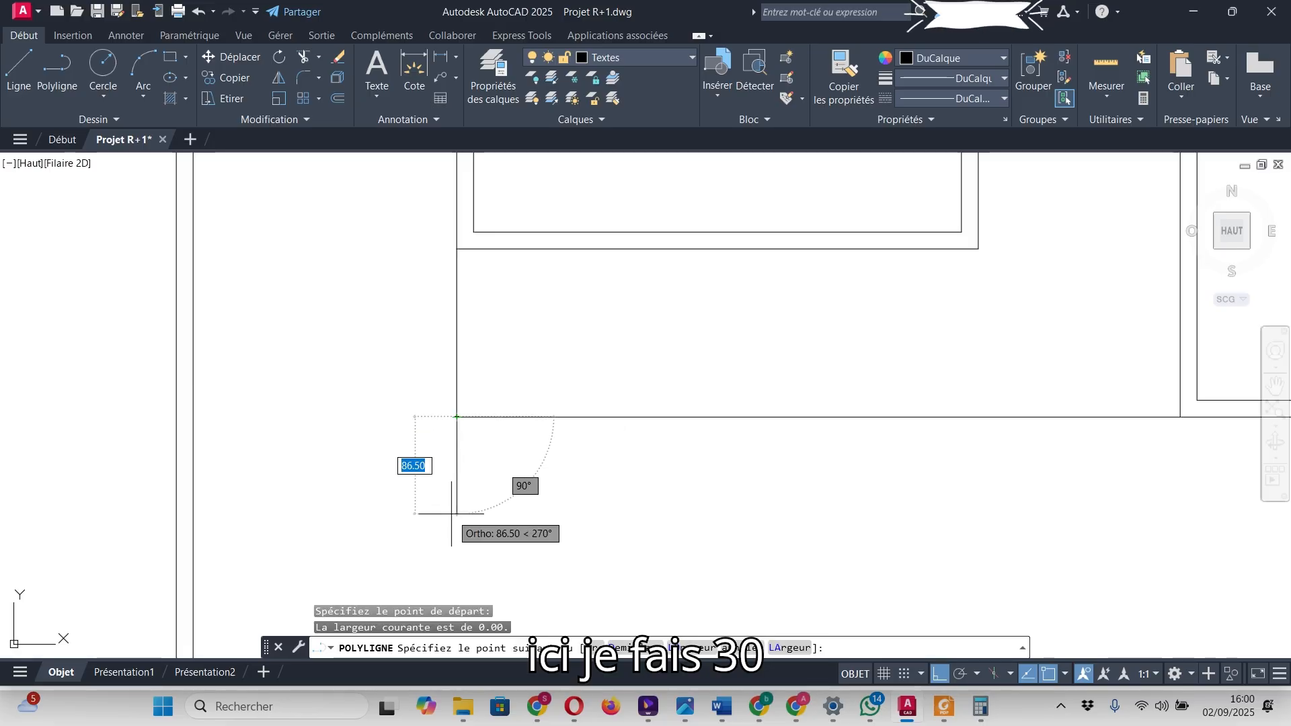
{"action": "type", "text": "30"}
{"action": "key", "text": "Return"}
{"action": "scroll", "coordinate": [740, 484], "scroll_direction": "down", "scroll_amount": 3}
{"action": "left_click", "coordinate": [732, 444]}
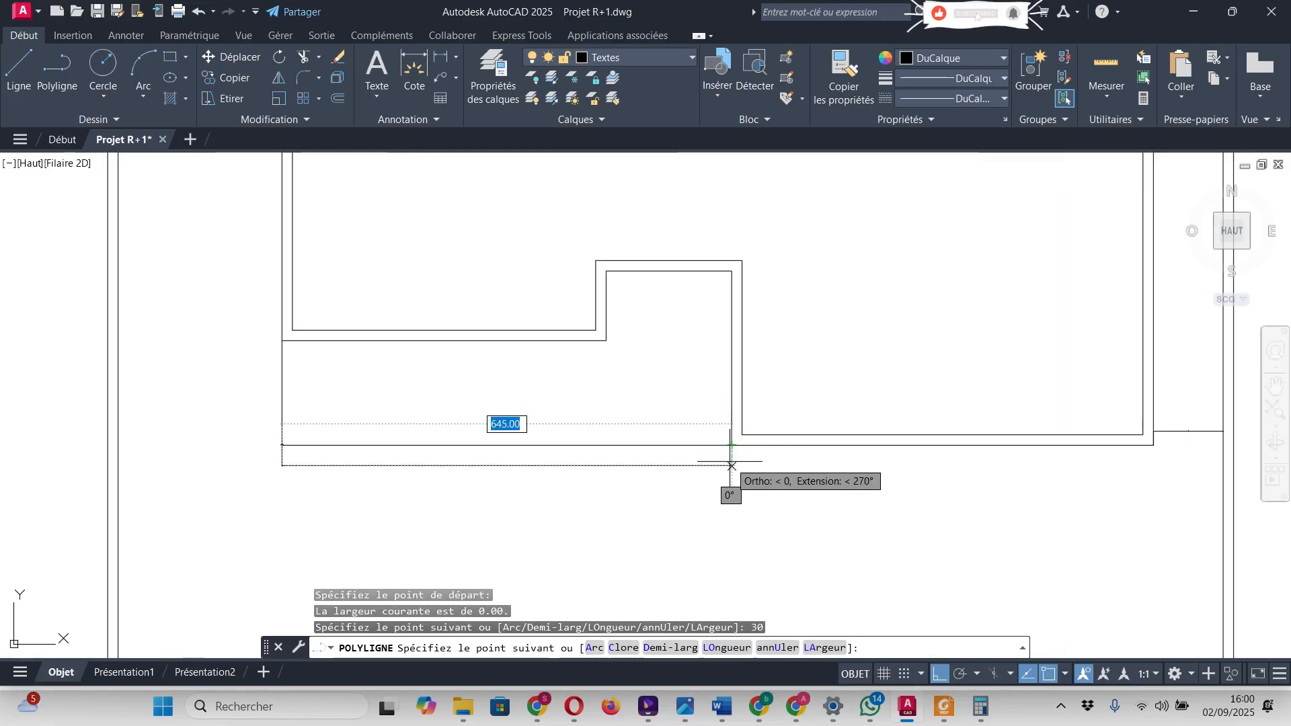
{"action": "left_click", "coordinate": [731, 444]}
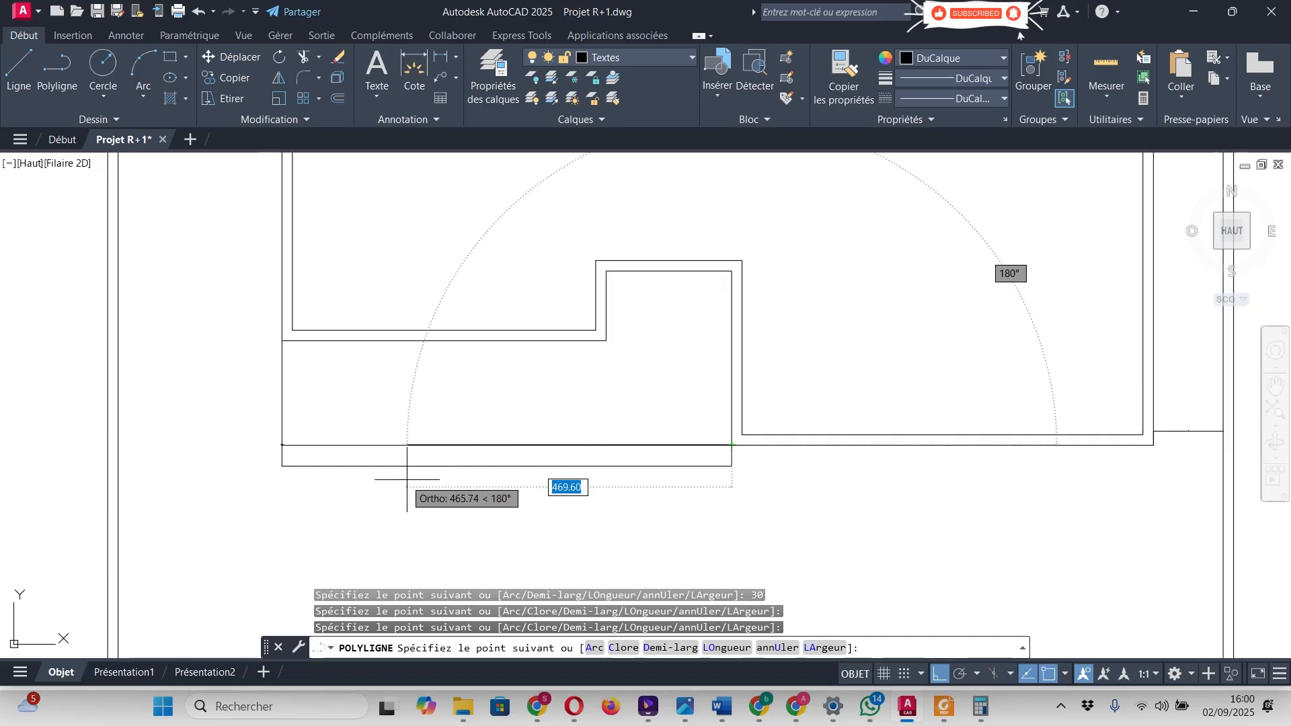
{"action": "key", "text": "Escape"}
- Delete all the remaining setback dimensions between the building and the boundary walls
{"action": "scroll", "coordinate": [471, 525], "scroll_direction": "down", "scroll_amount": 6}
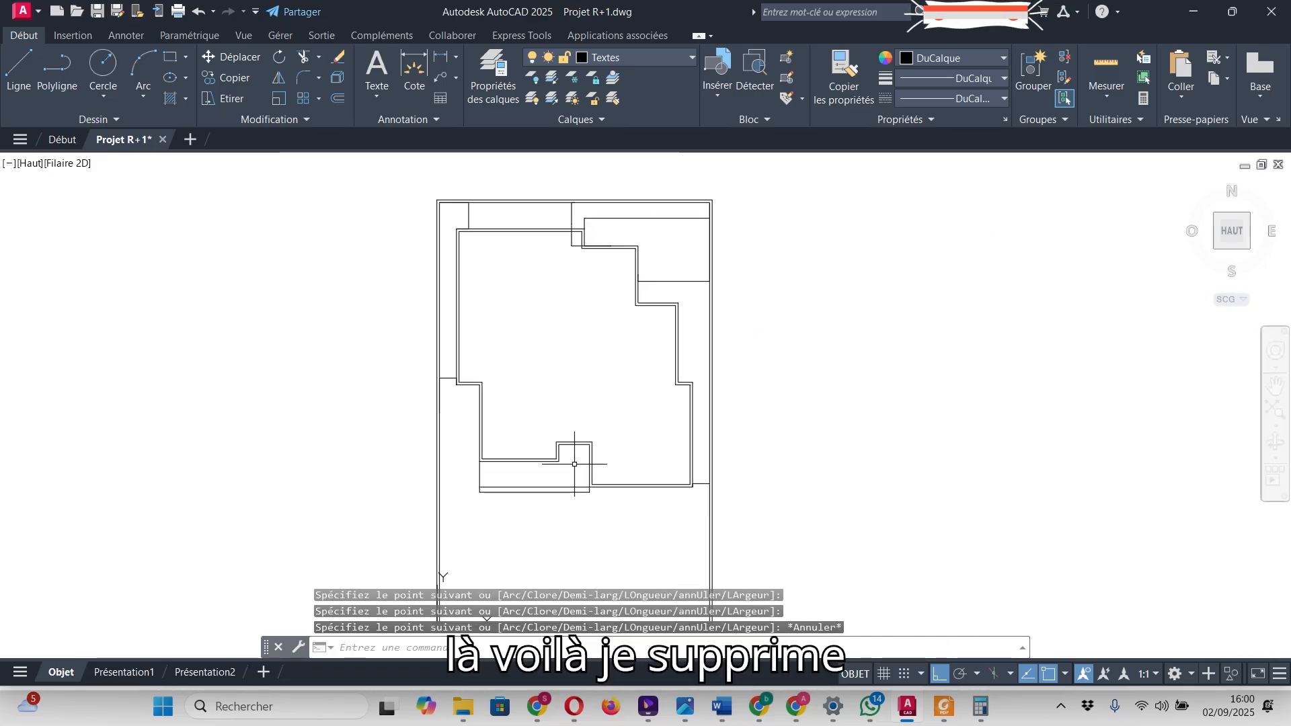
{"action": "scroll", "coordinate": [629, 340], "scroll_direction": "up", "scroll_amount": 4}
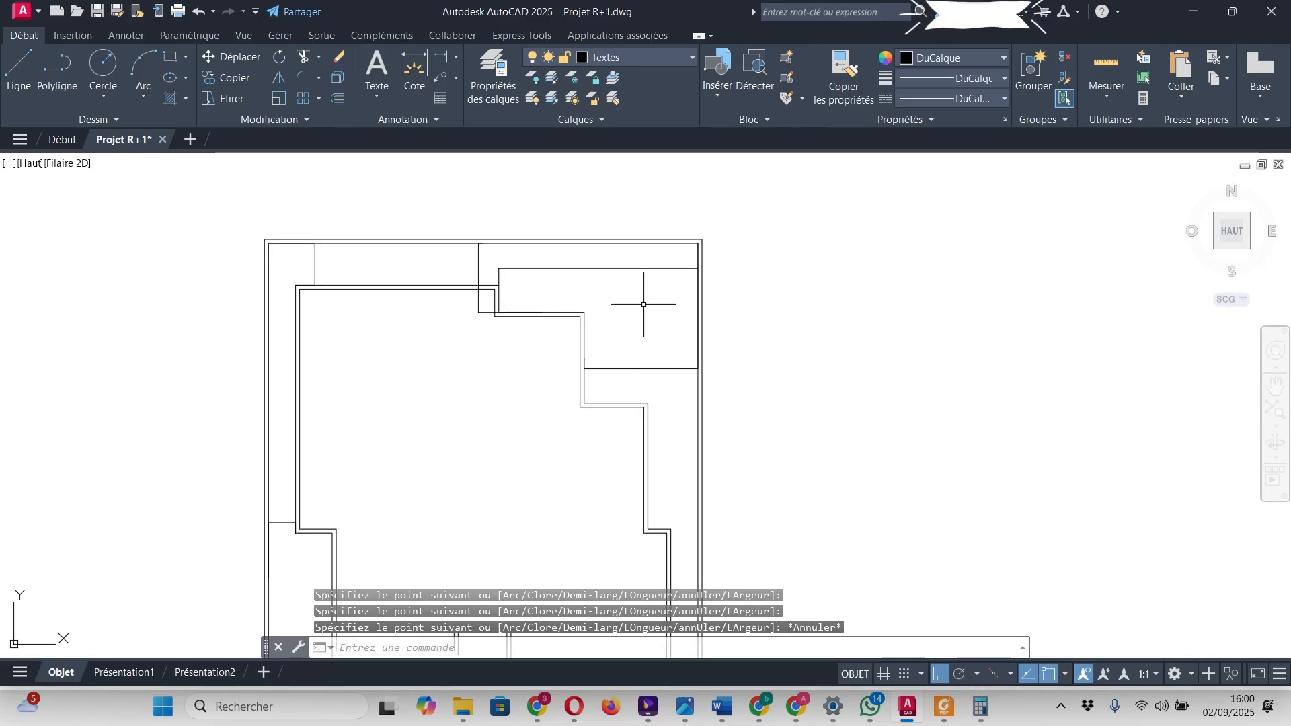
{"action": "left_click", "coordinate": [645, 268]}
{"action": "key", "text": "Delete"}
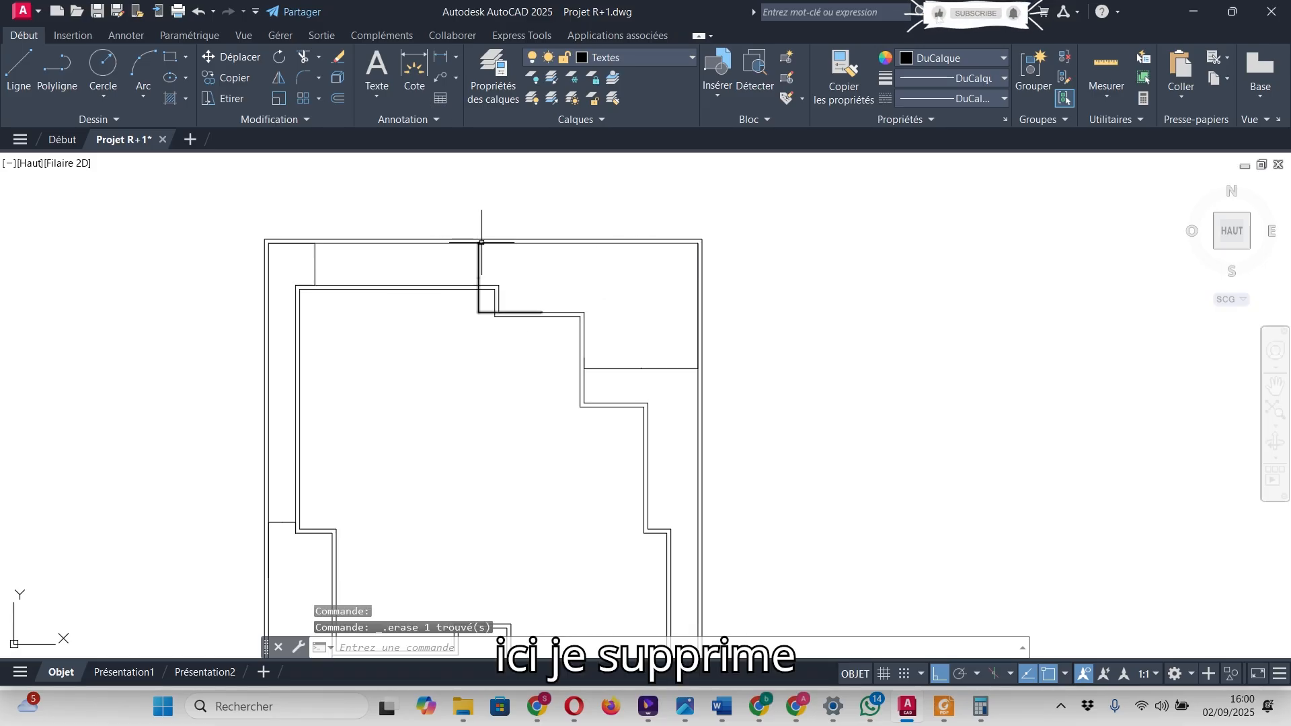
{"action": "key", "text": "Delete"}
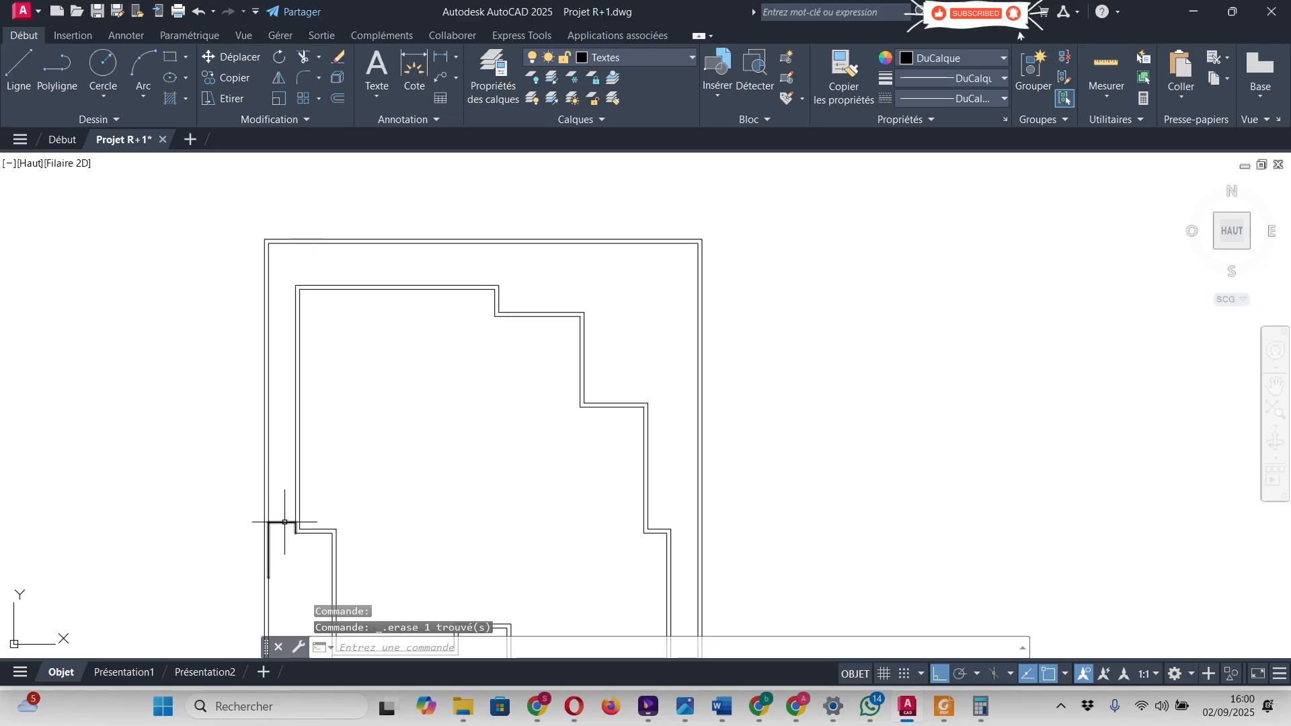
{"action": "key", "text": "Delete"}
{"action": "scroll", "coordinate": [354, 458], "scroll_direction": "down", "scroll_amount": 5}
{"action": "scroll", "coordinate": [570, 437], "scroll_direction": "up", "scroll_amount": 5}
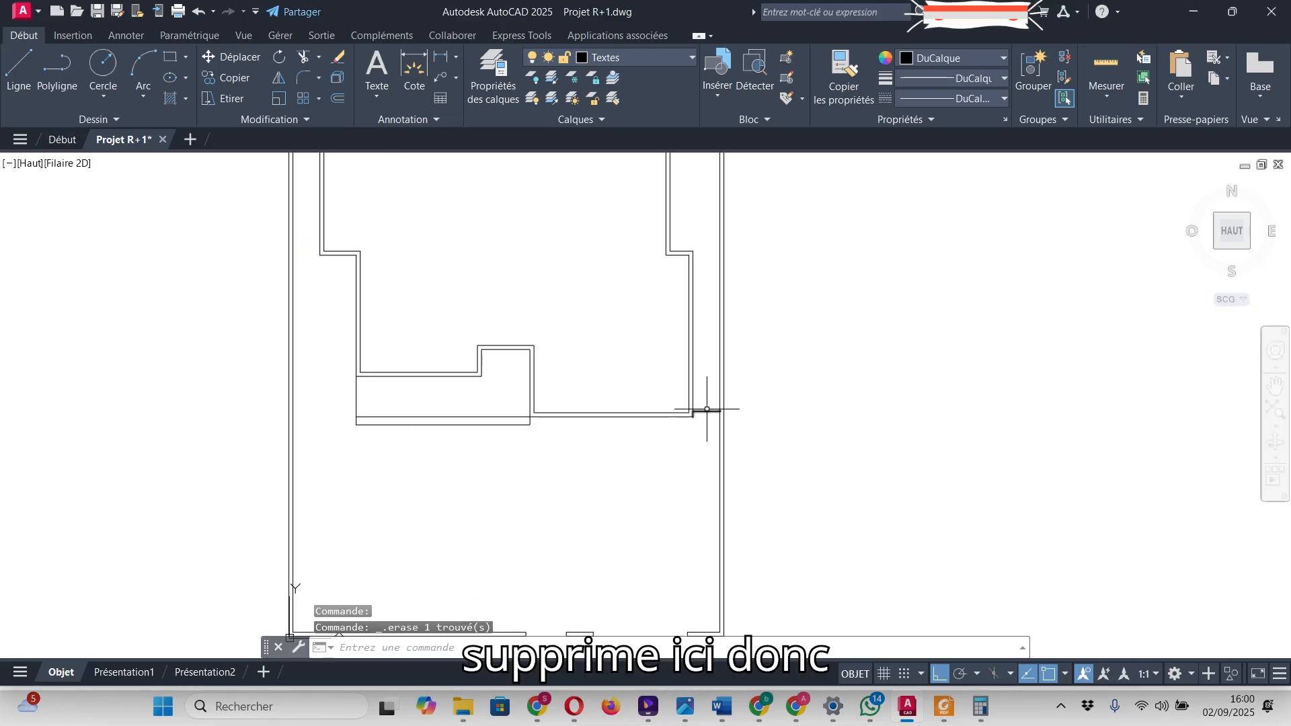
{"action": "scroll", "coordinate": [550, 558], "scroll_direction": "down", "scroll_amount": 4}
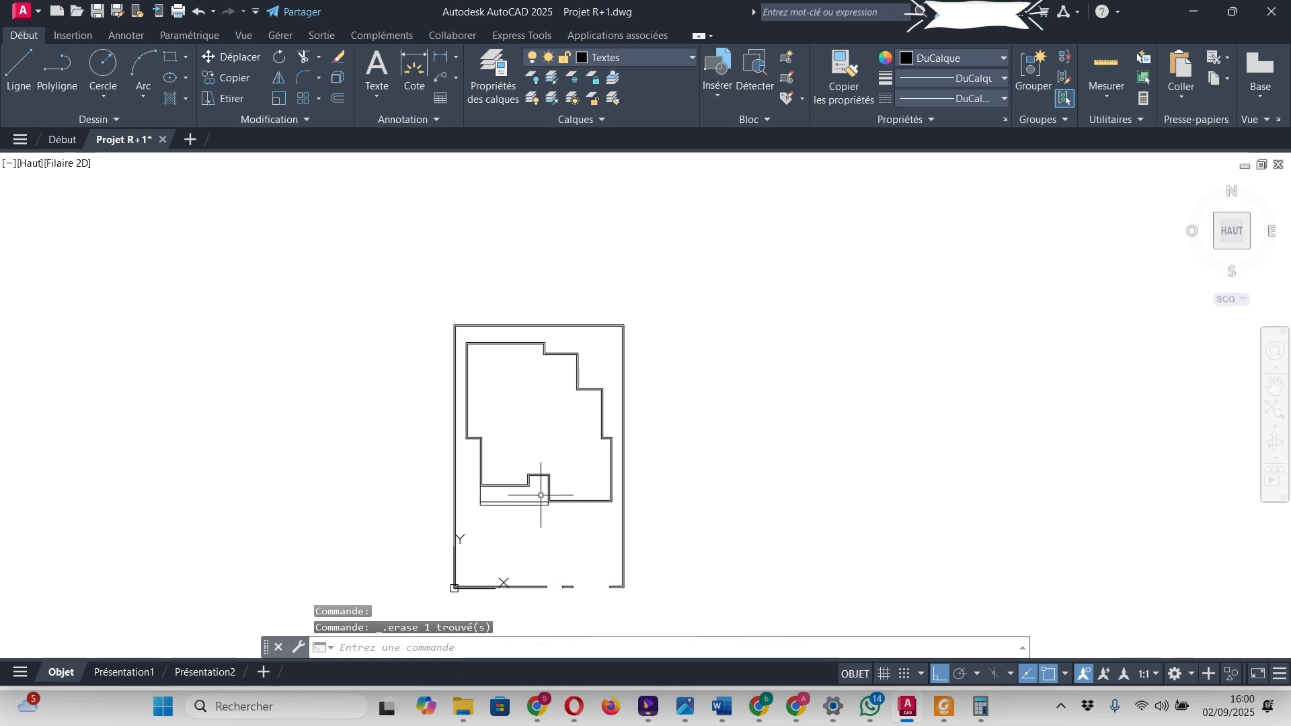
{"action": "scroll", "coordinate": [545, 400], "scroll_direction": "up", "scroll_amount": 2}
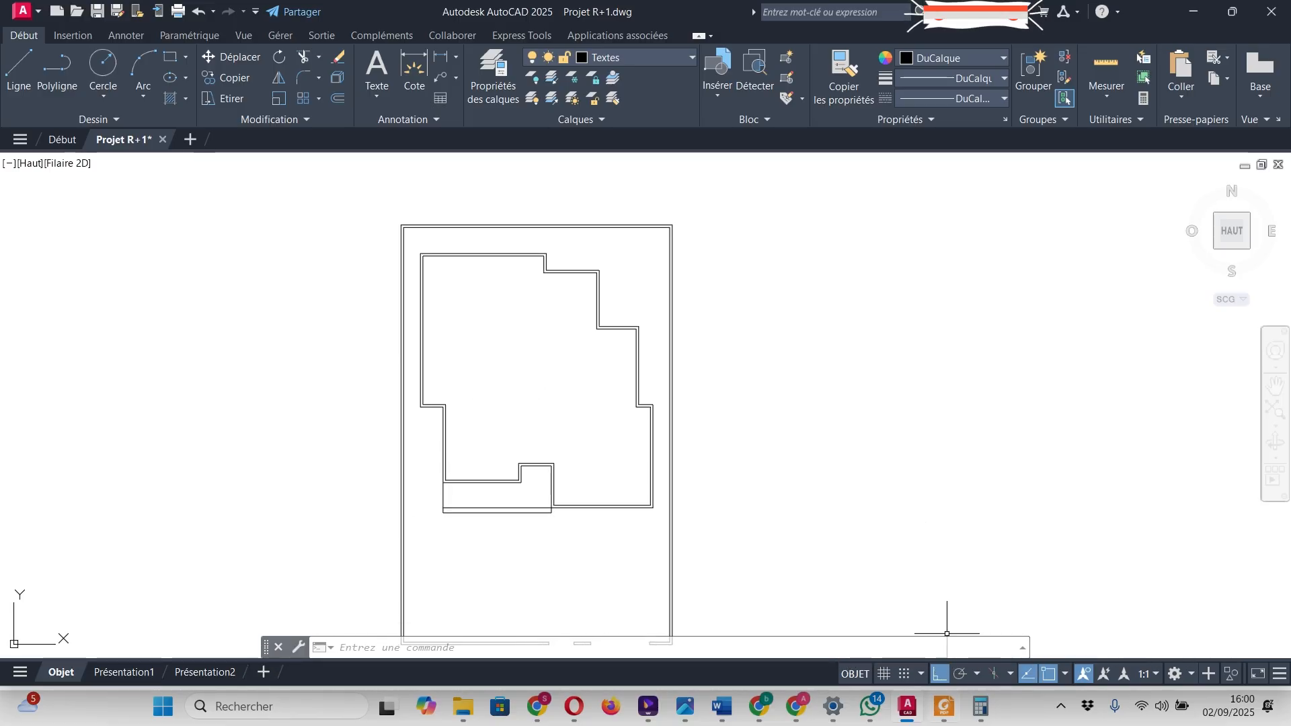
- Switch to Foxit PDF Reader, examine the interior wall layout in Plan Implantation.pdf, and return to AutoCAD
{"action": "left_click", "coordinate": [944, 706]}
{"action": "scroll", "coordinate": [425, 154], "scroll_direction": "up", "scroll_amount": 10}
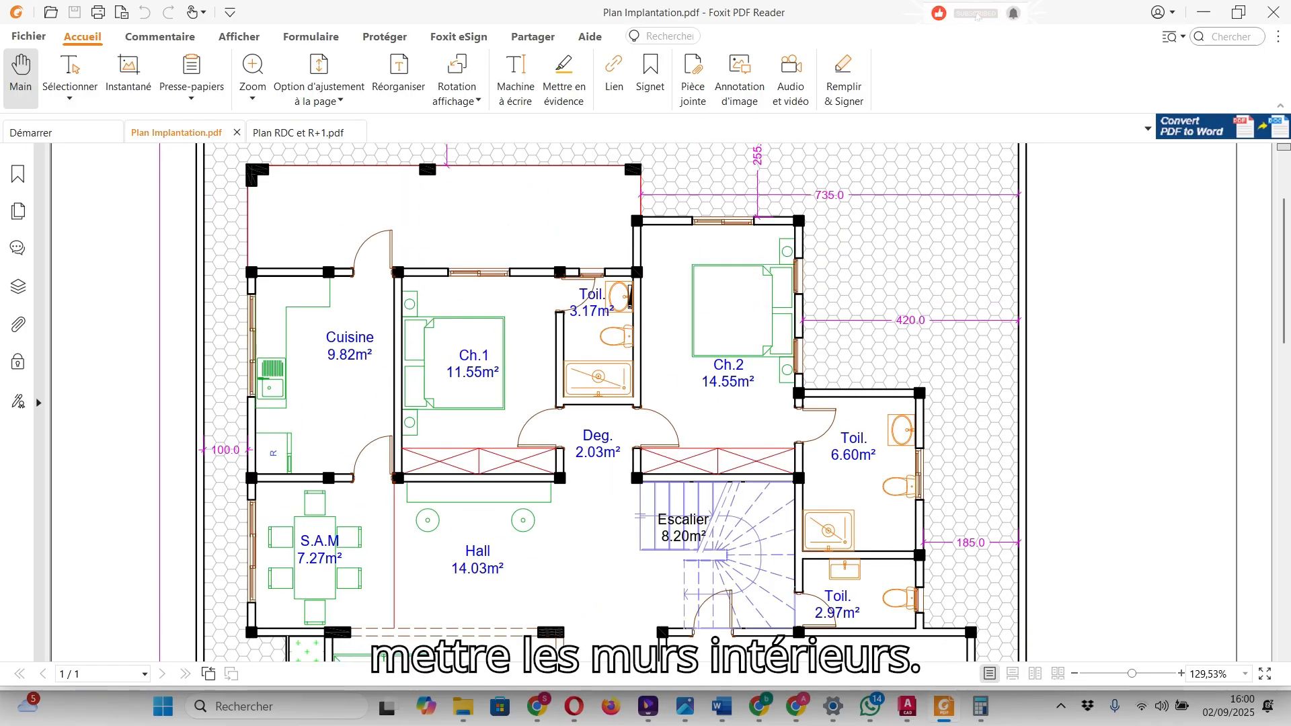
{"action": "key", "text": "alt+Tab"}
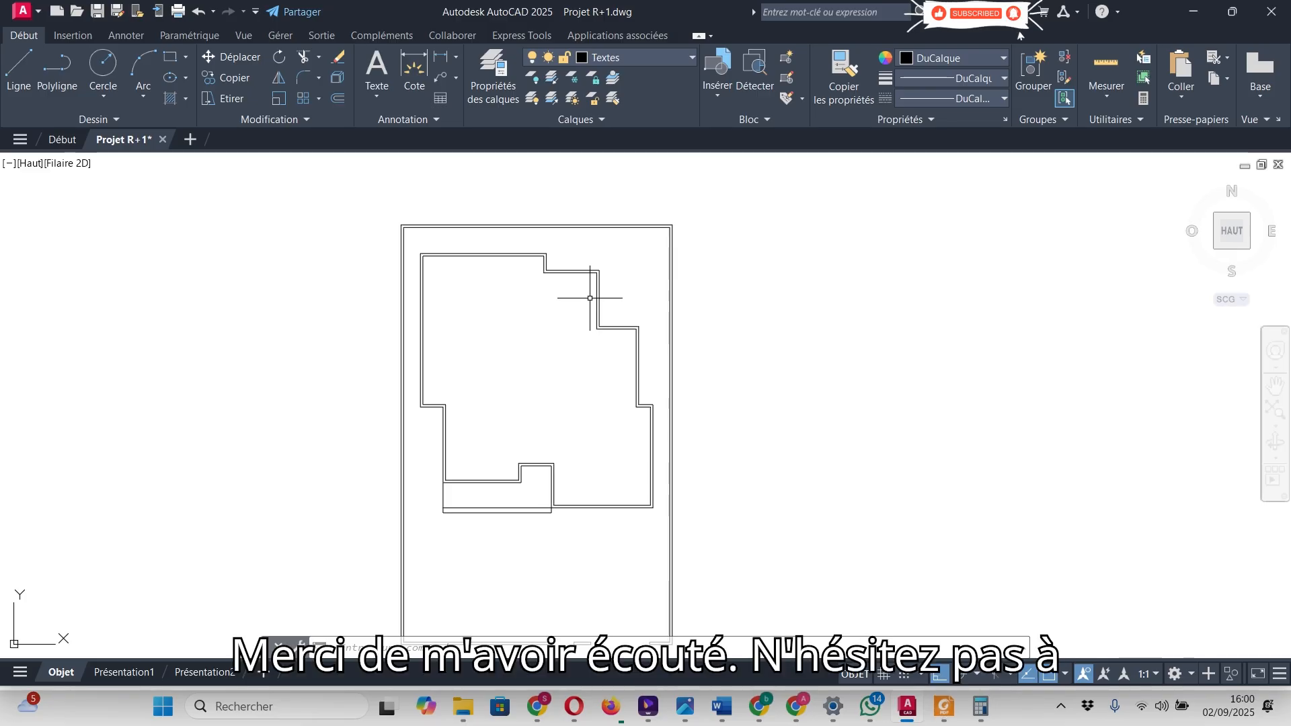